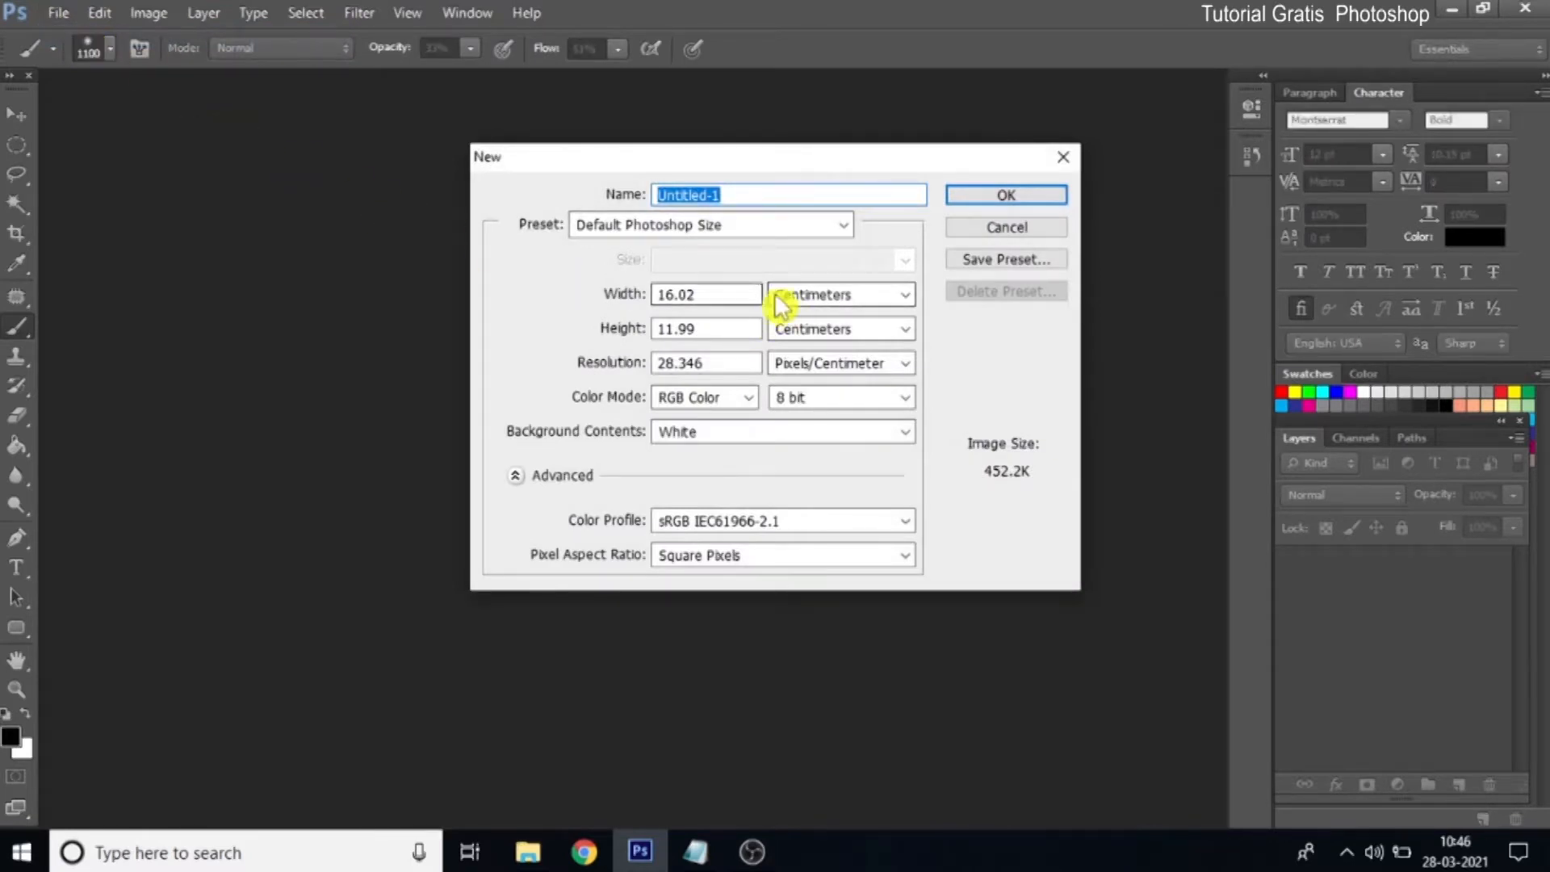
Create a new document 200 cm wide and 100 cm high at a resolution of 72 pixels/inch
{"action": "left_click", "coordinate": [768, 305]}
{"action": "left_click", "coordinate": [795, 346]}
{"action": "left_click_drag", "start_coordinate": [719, 296], "coordinate": [594, 300]}
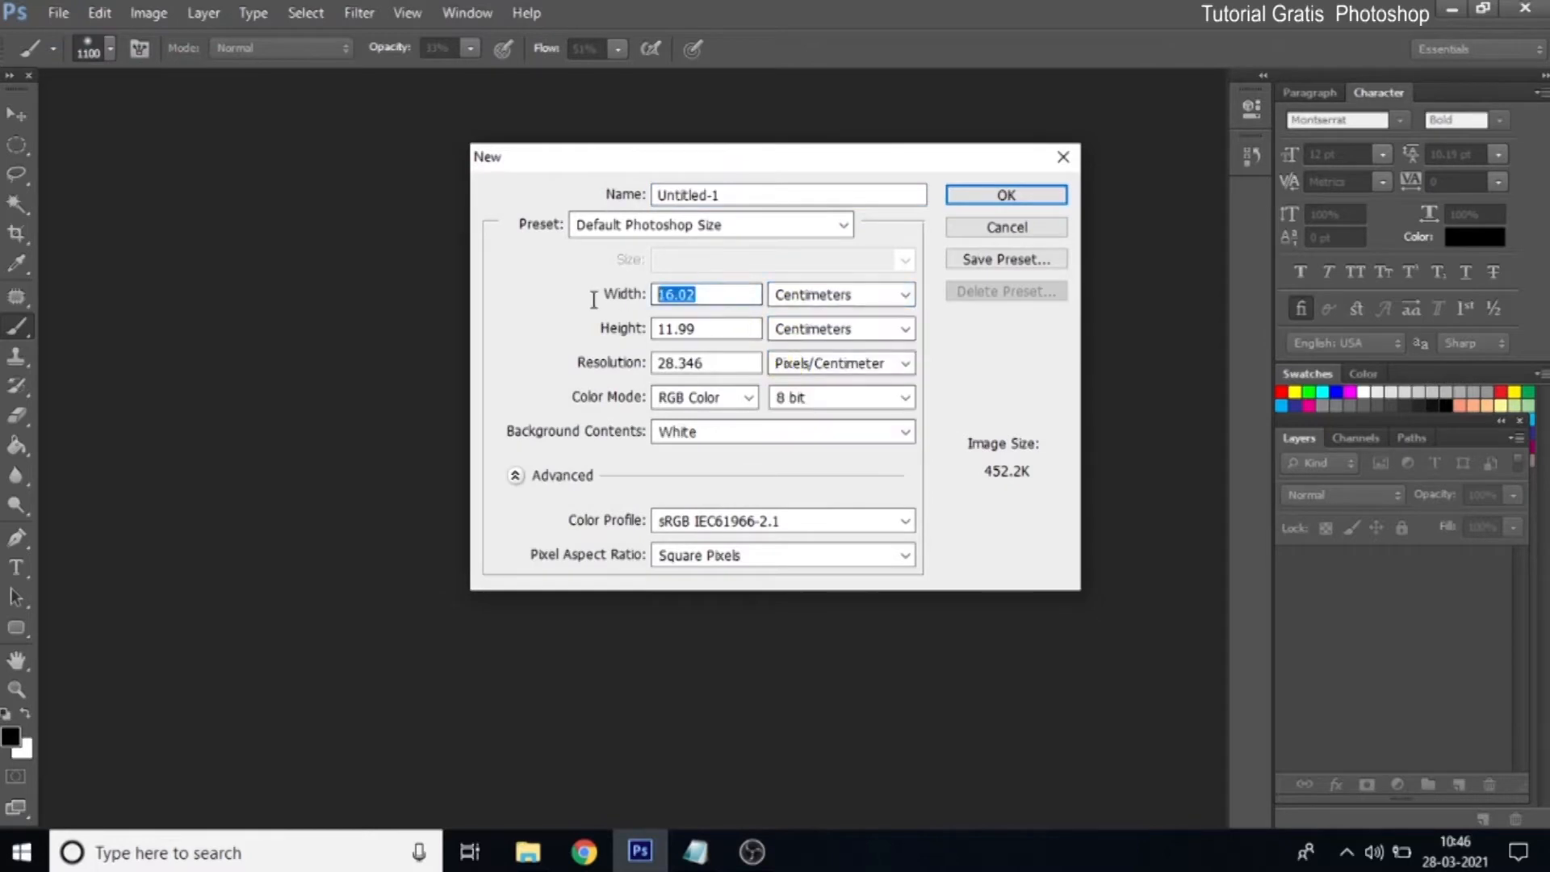
{"action": "type", "text": "200"}
{"action": "left_click_drag", "start_coordinate": [720, 331], "coordinate": [588, 339]}
{"action": "type", "text": "100"}
{"action": "left_click_drag", "start_coordinate": [710, 363], "coordinate": [629, 362]}
{"action": "type", "text": "7"}
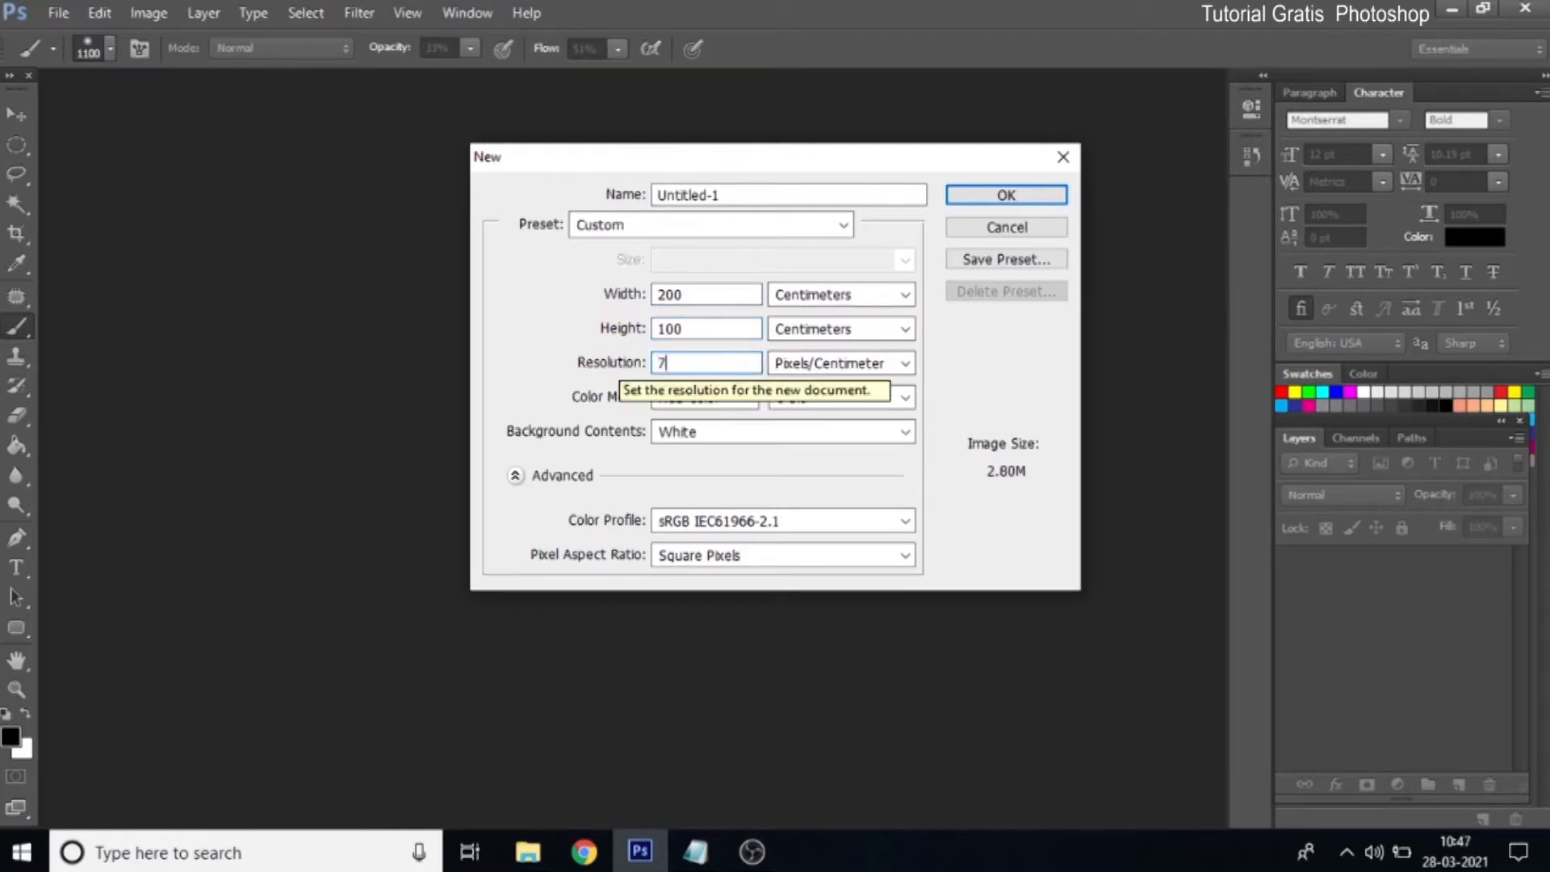
{"action": "type", "text": "2"}
{"action": "left_click", "coordinate": [779, 363]}
{"action": "left_click", "coordinate": [795, 383]}
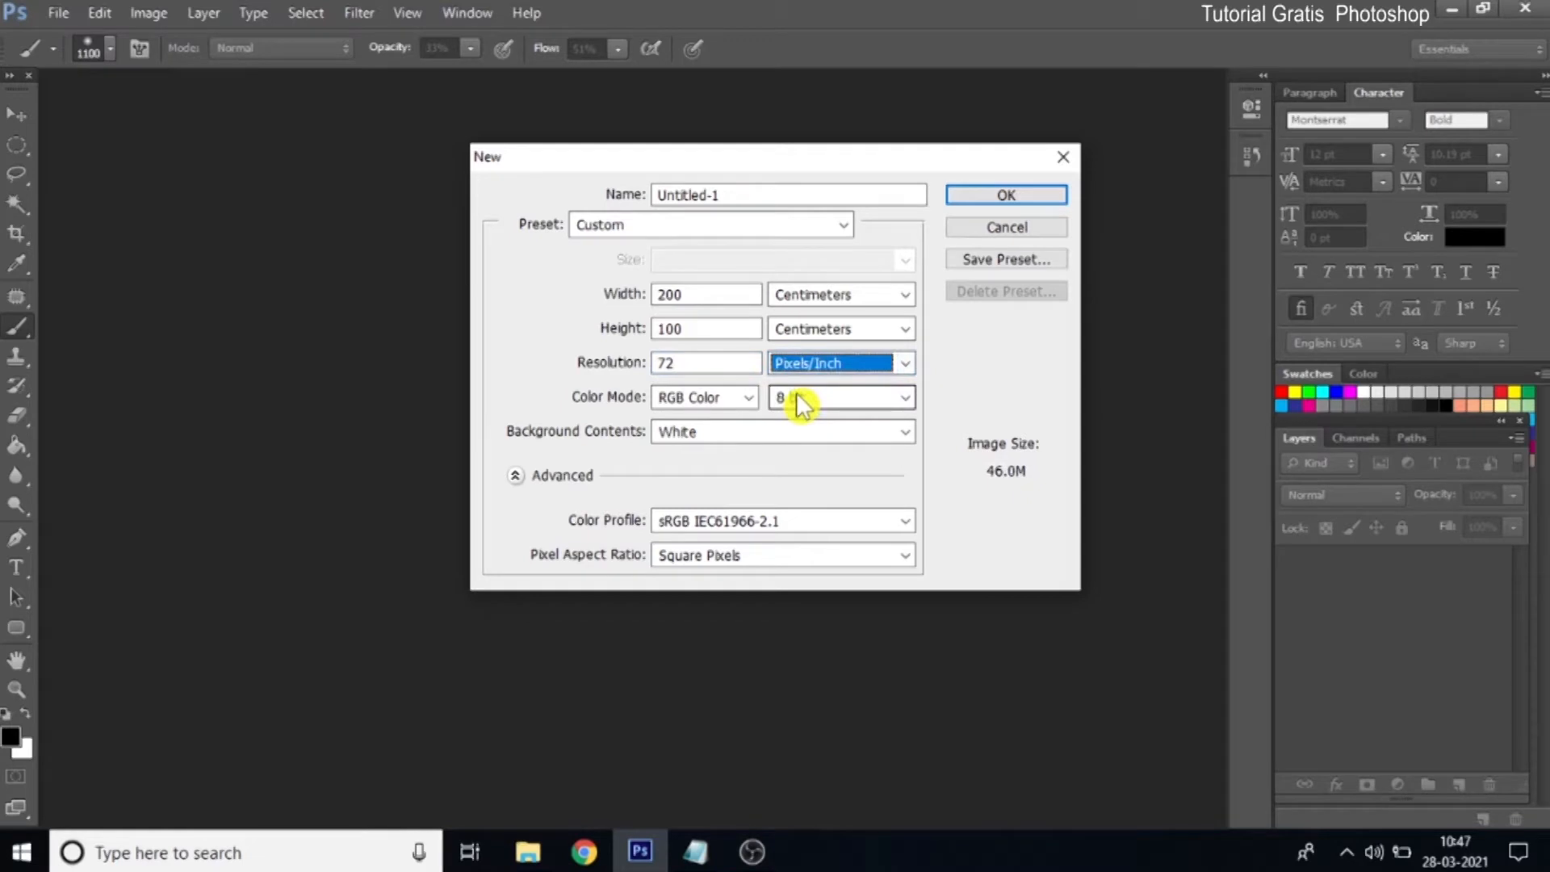
{"action": "left_click", "coordinate": [1018, 195]}
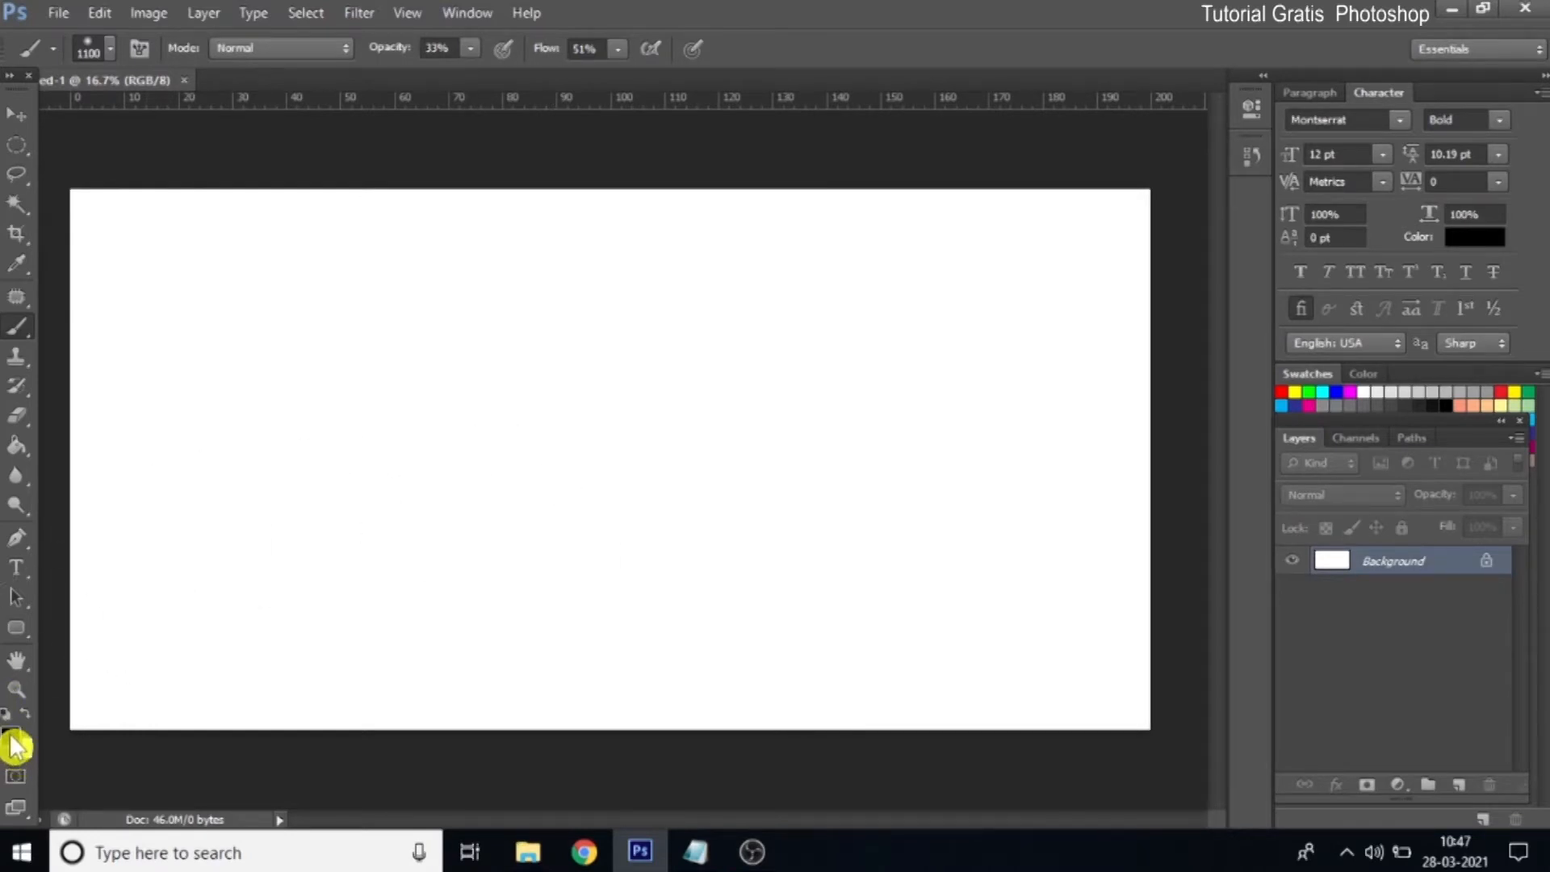
Set the foreground colour to light orange ffcc9a and fill the background with it using the Paint Bucket
{"action": "left_click", "coordinate": [13, 741]}
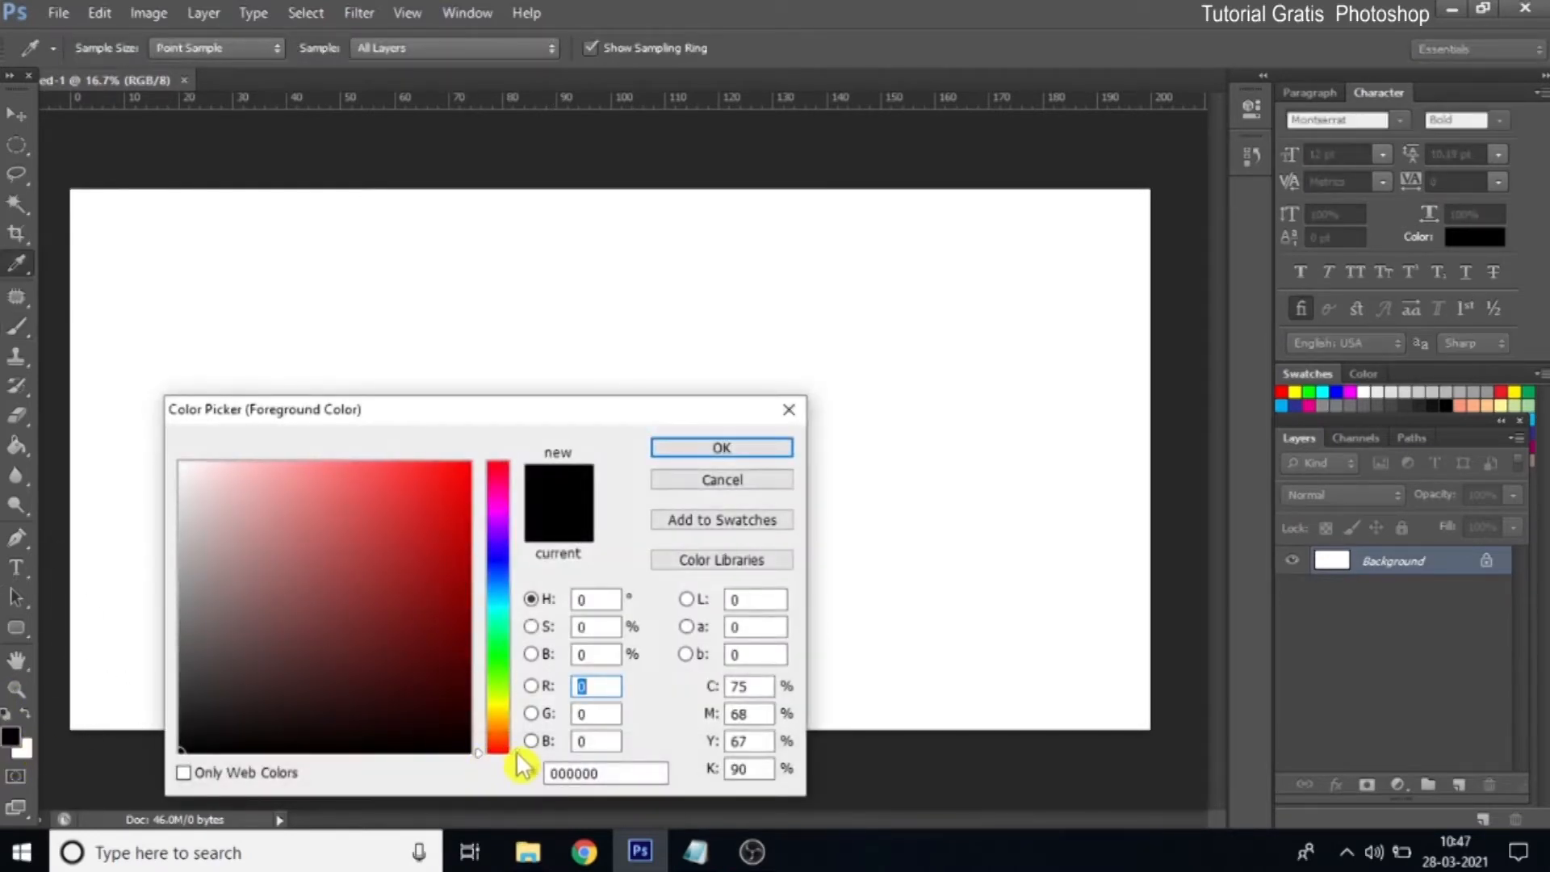
{"action": "left_click_drag", "start_coordinate": [517, 752], "coordinate": [516, 726]}
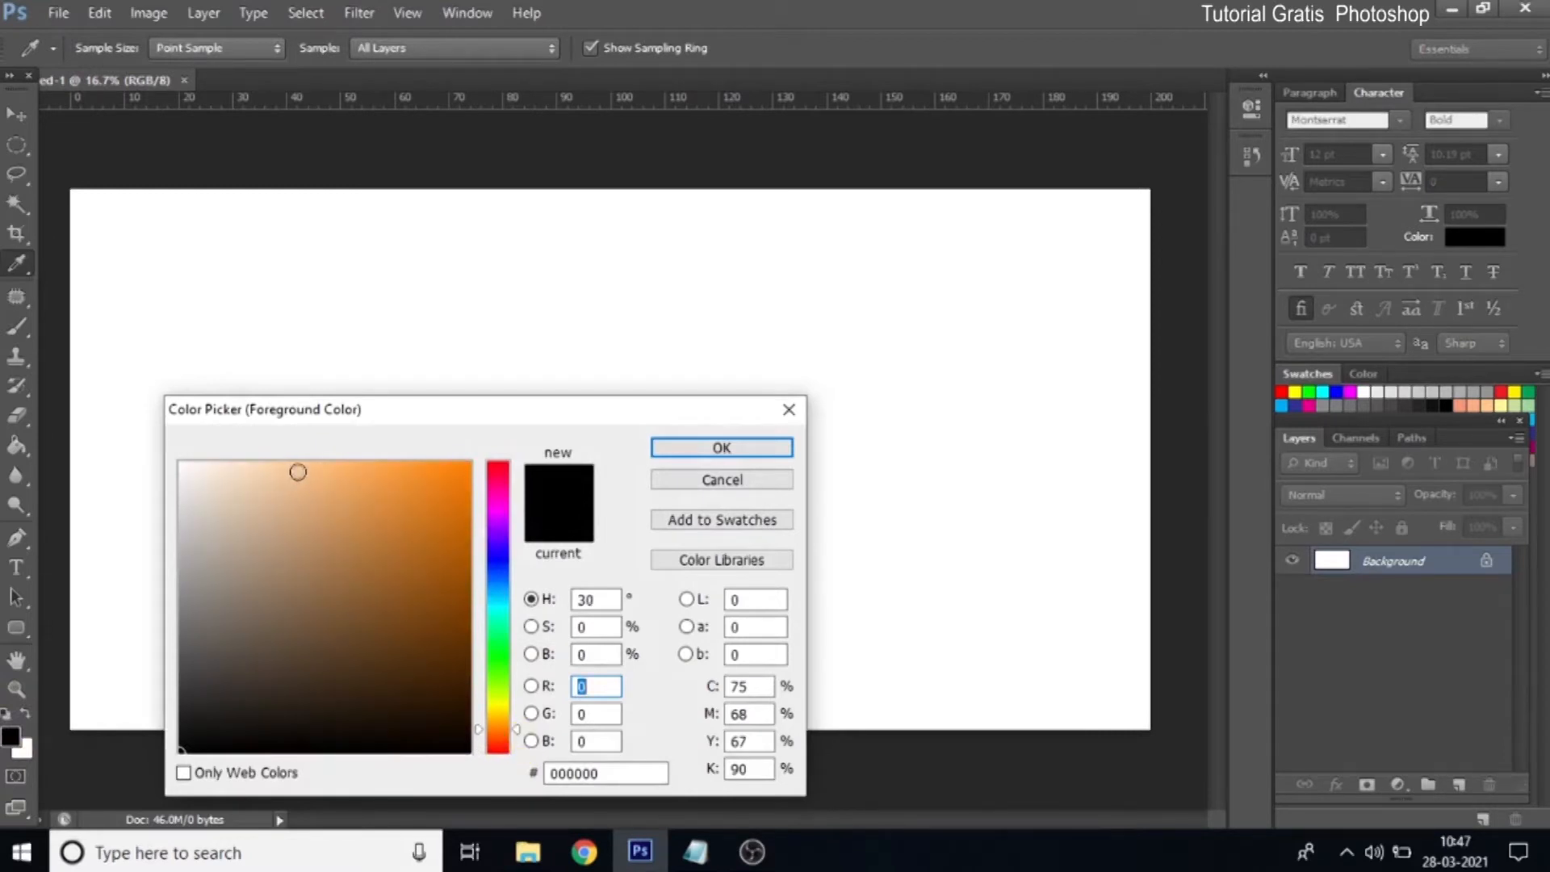
{"action": "left_click", "coordinate": [294, 457]}
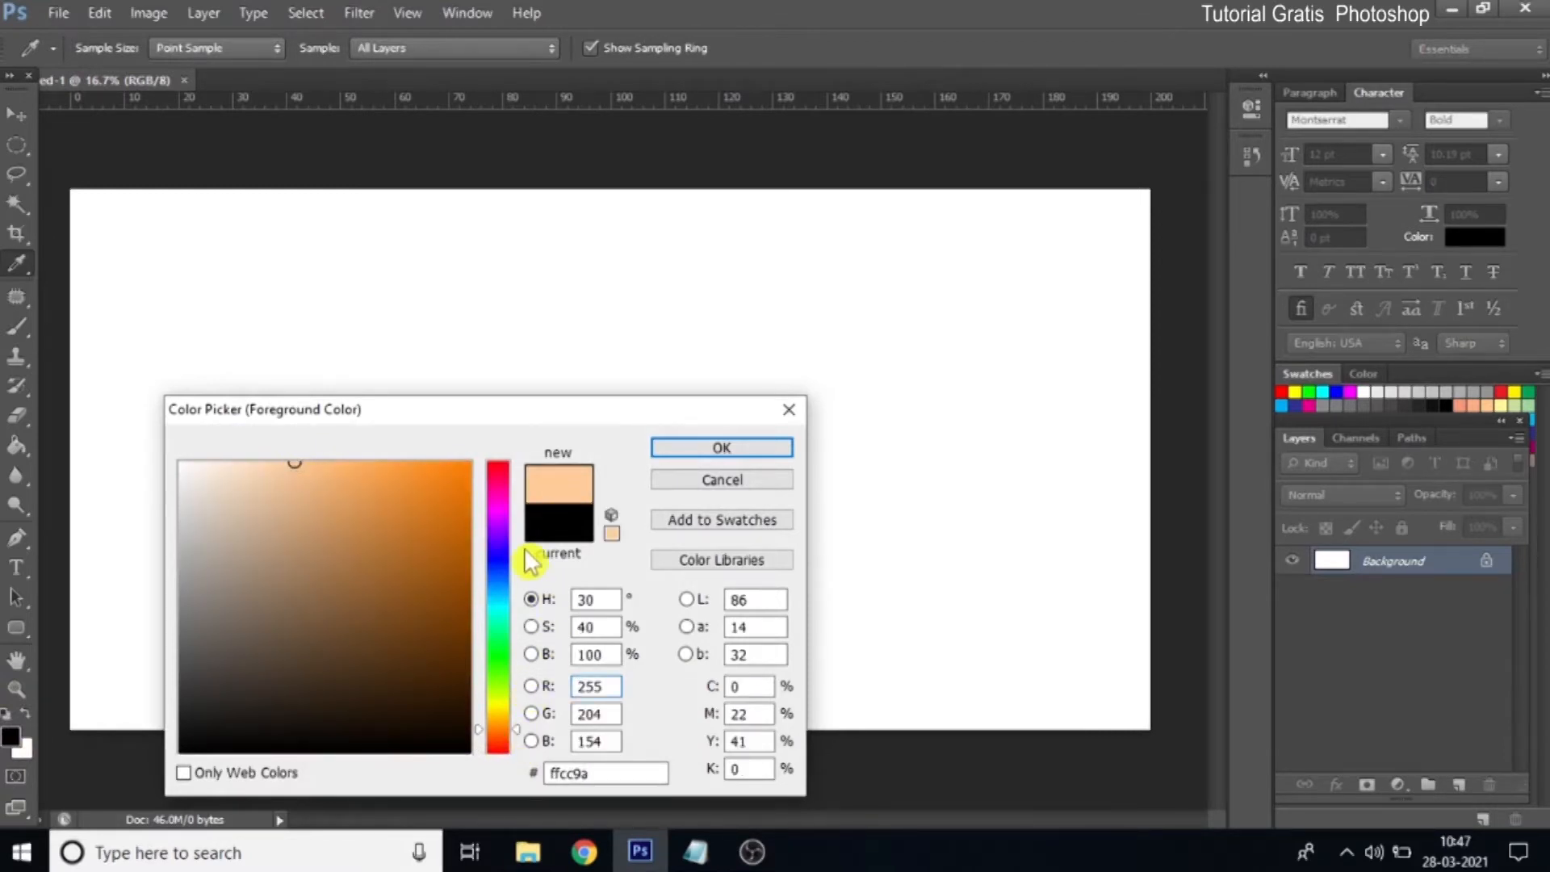
{"action": "left_click", "coordinate": [757, 460]}
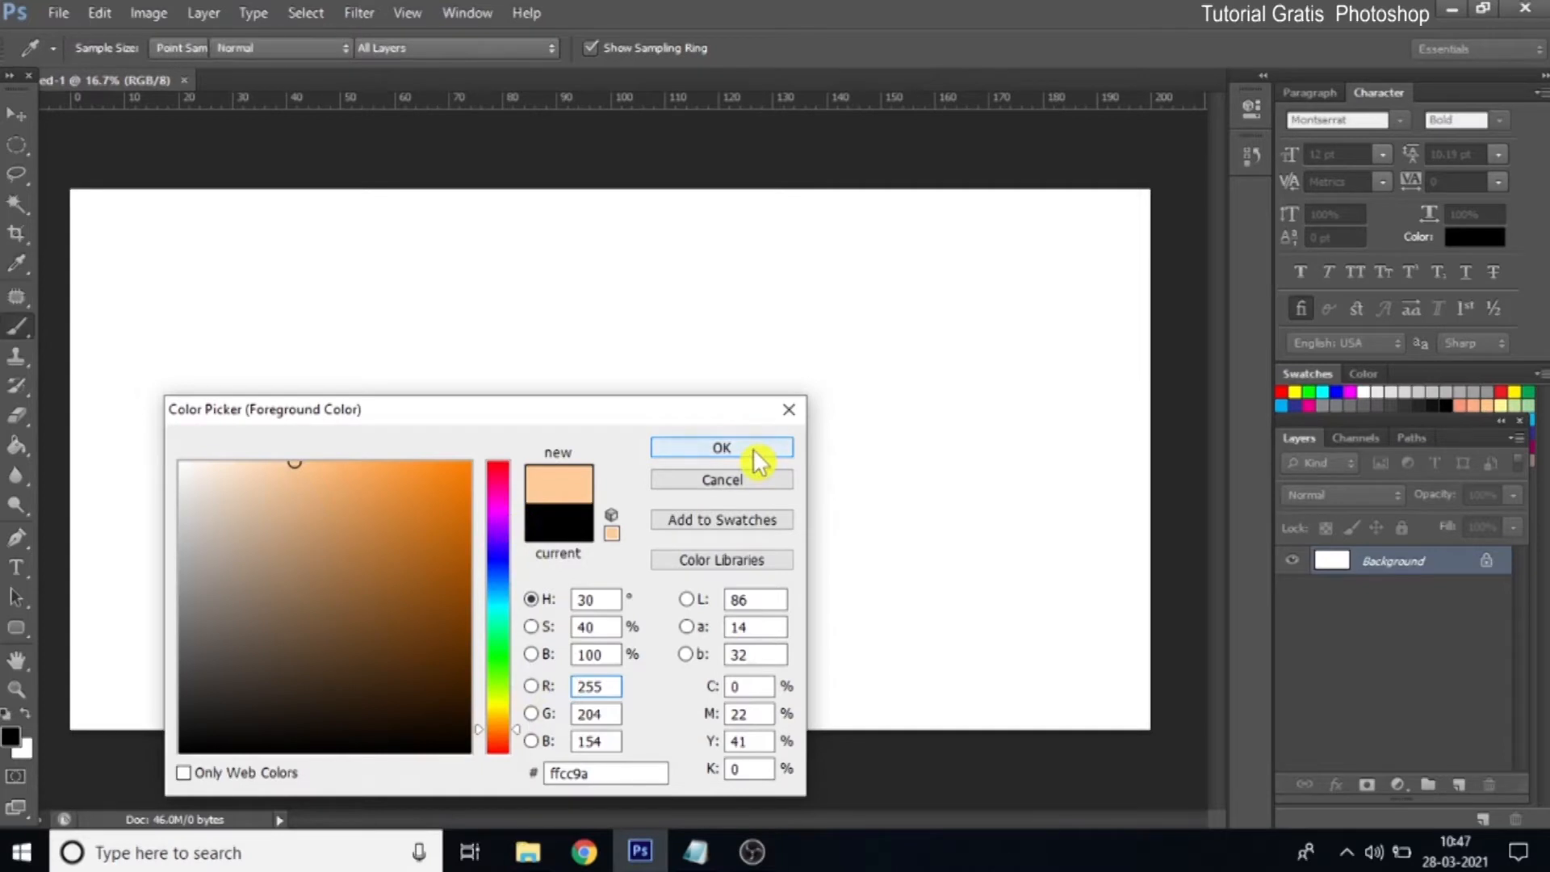
{"action": "left_click", "coordinate": [16, 458]}
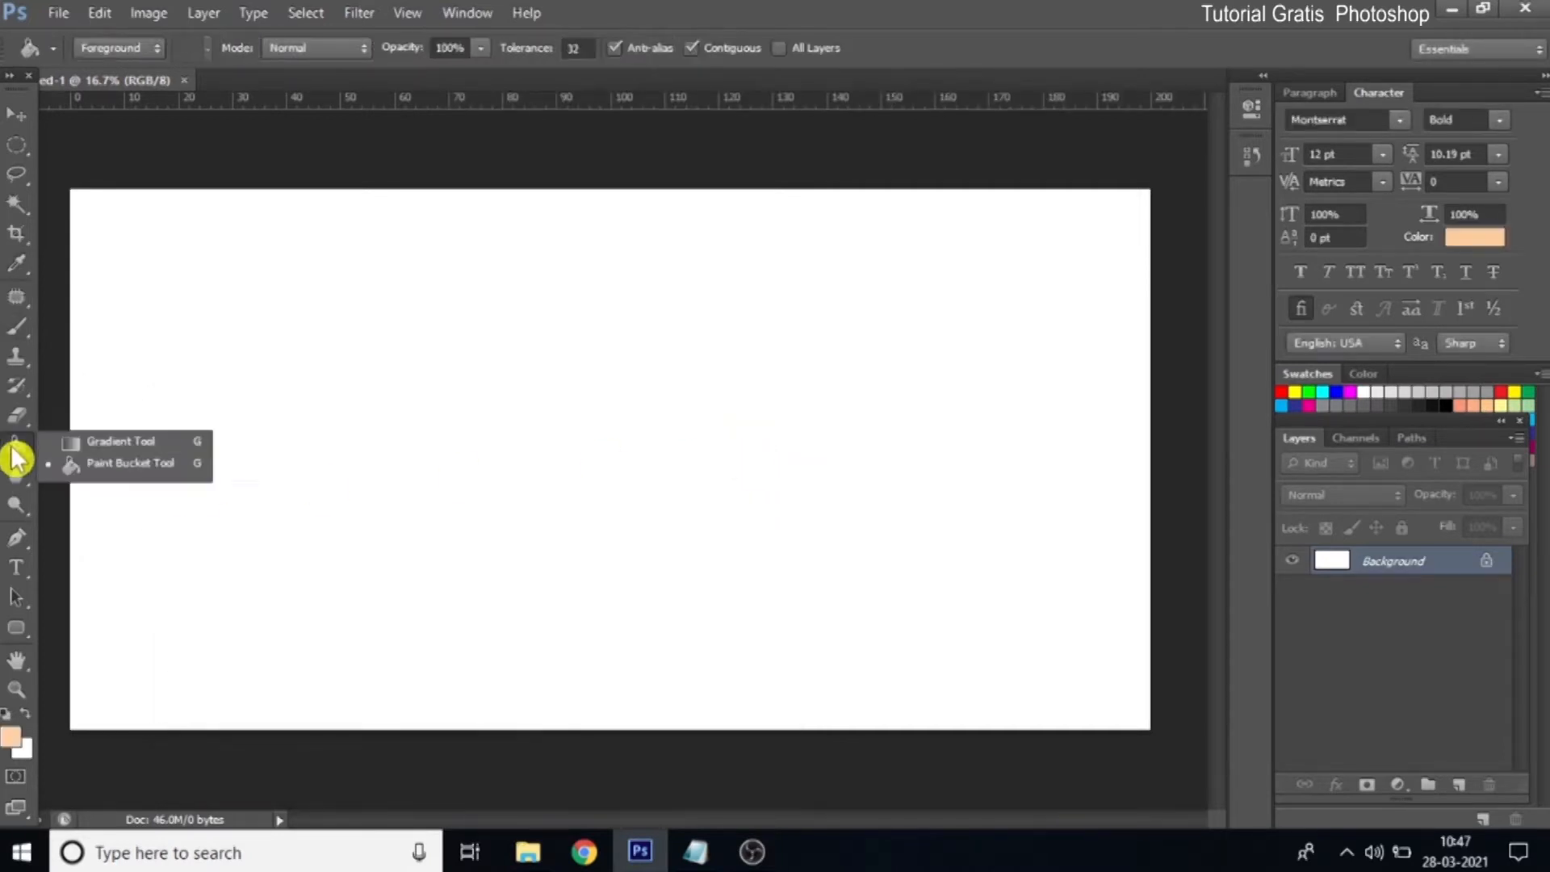
{"action": "left_click", "coordinate": [149, 465]}
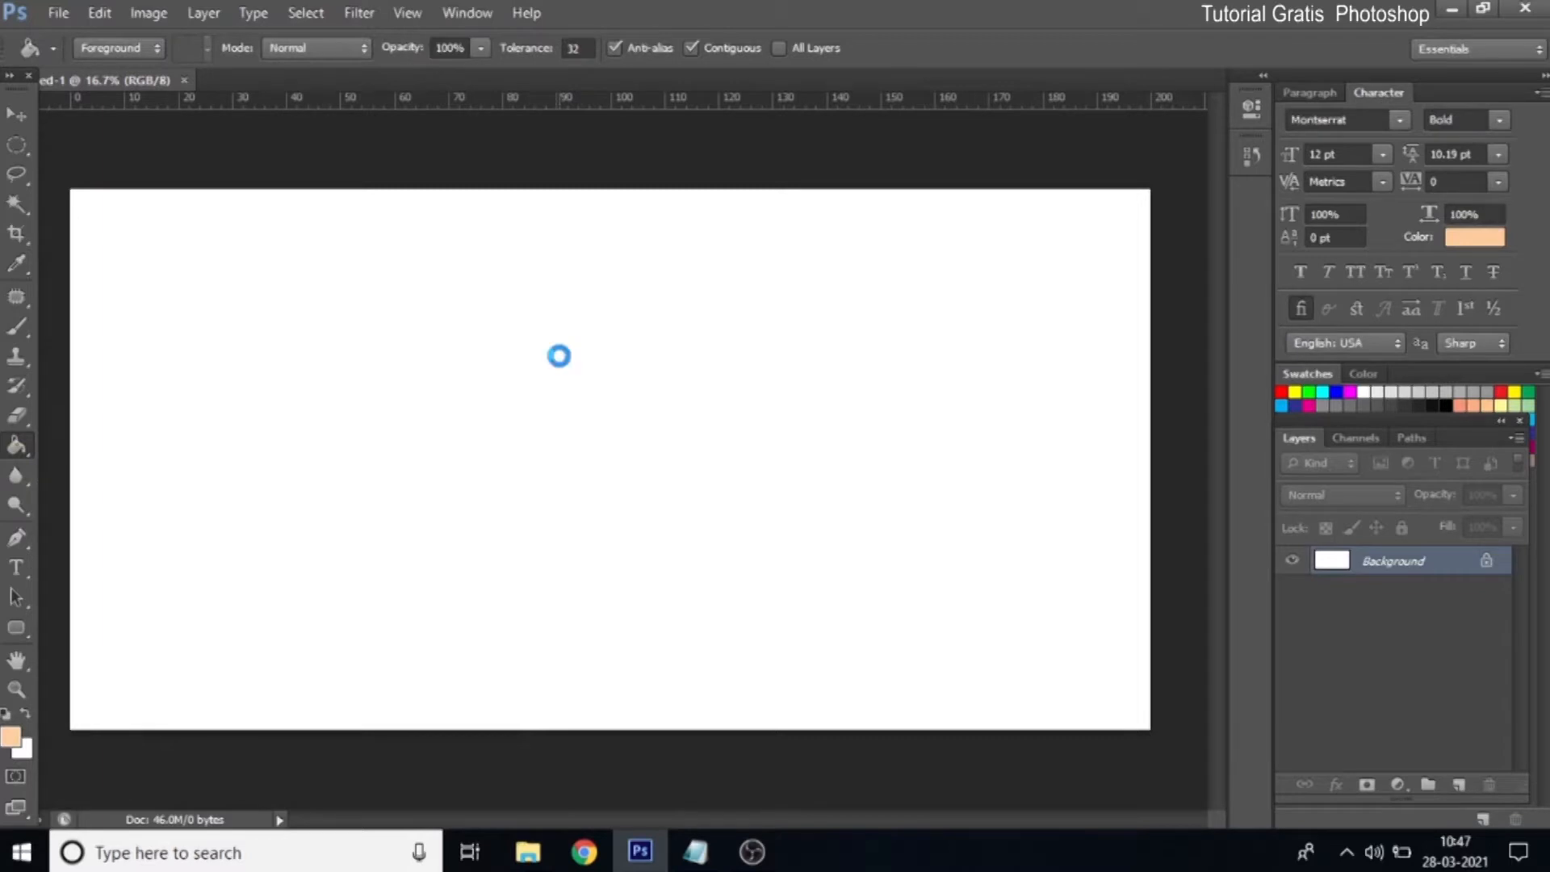
{"action": "left_click", "coordinate": [559, 355]}
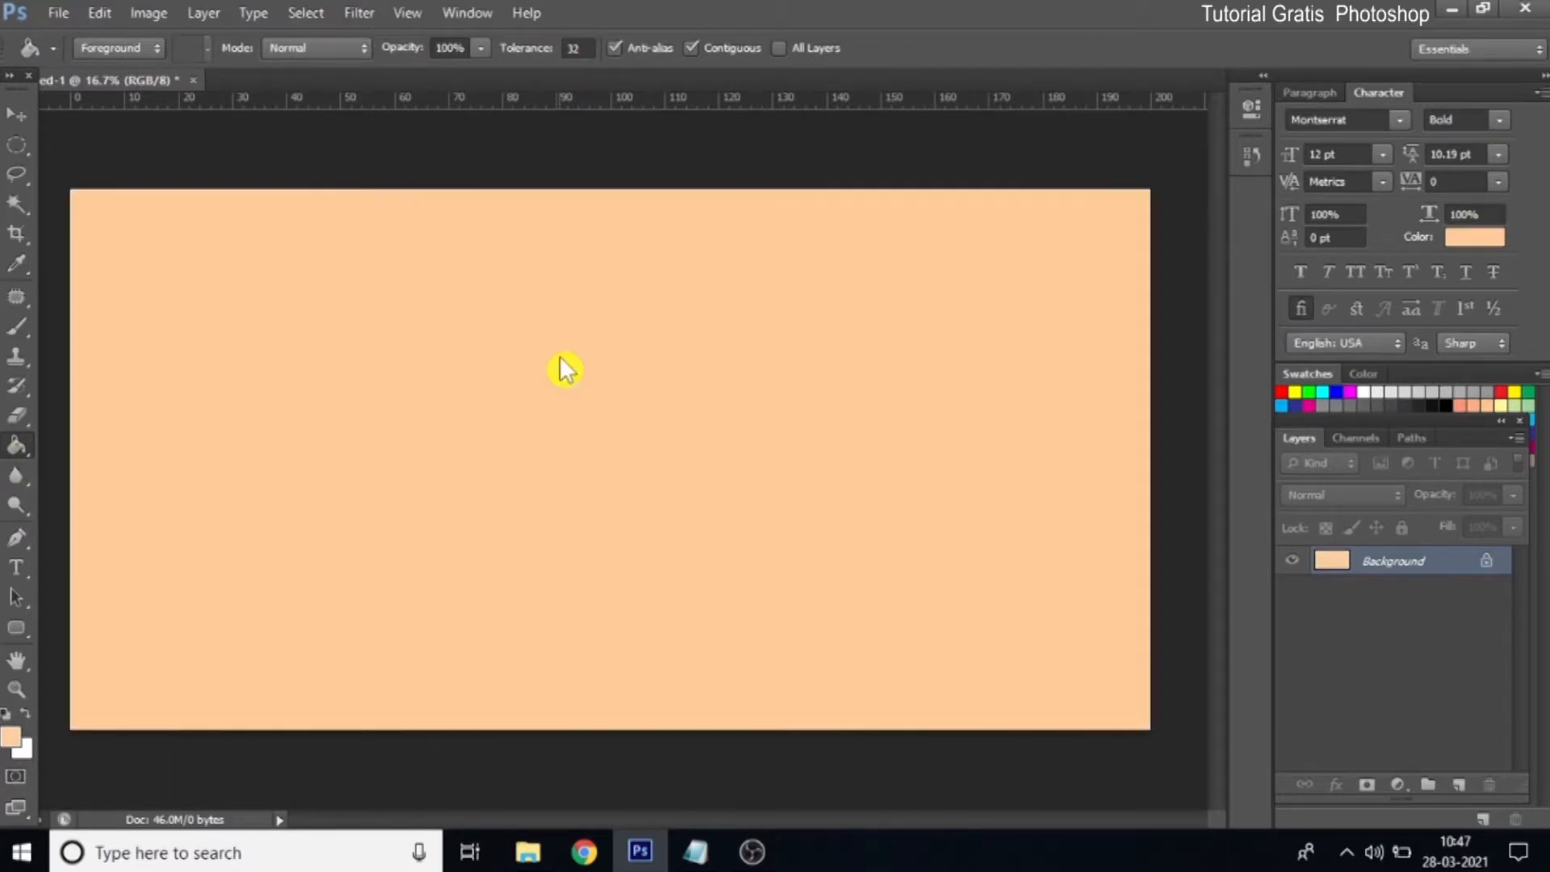
Draw a freehand Lasso selection with a wavy upper edge, rising from the canvas's lower-left area to its upper-right and enclosing the lower-right part
{"action": "left_click", "coordinate": [20, 181]}
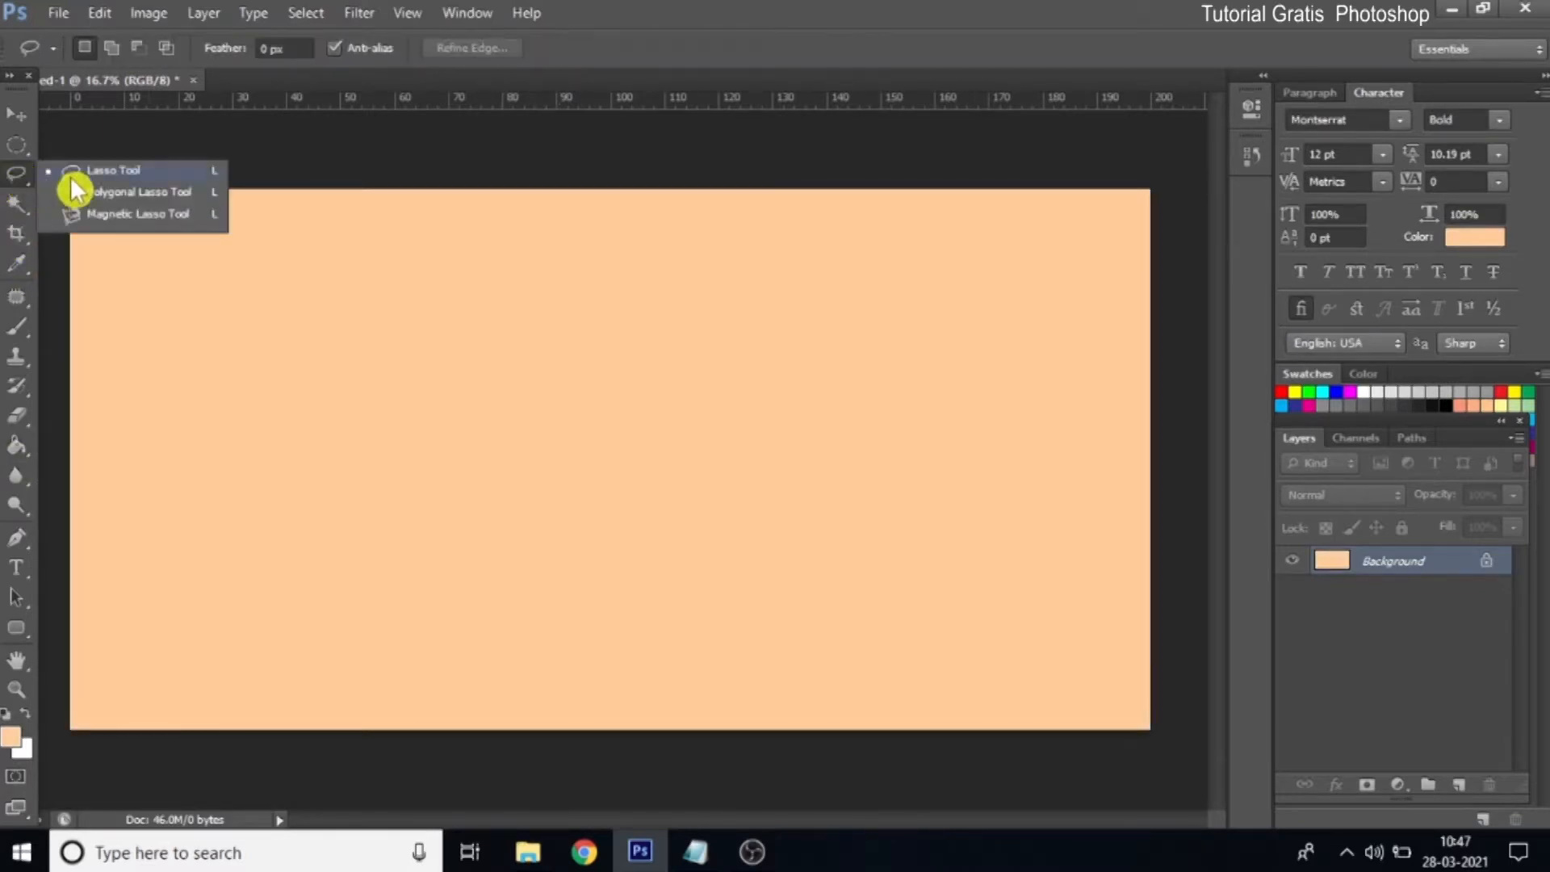
{"action": "left_click", "coordinate": [113, 168]}
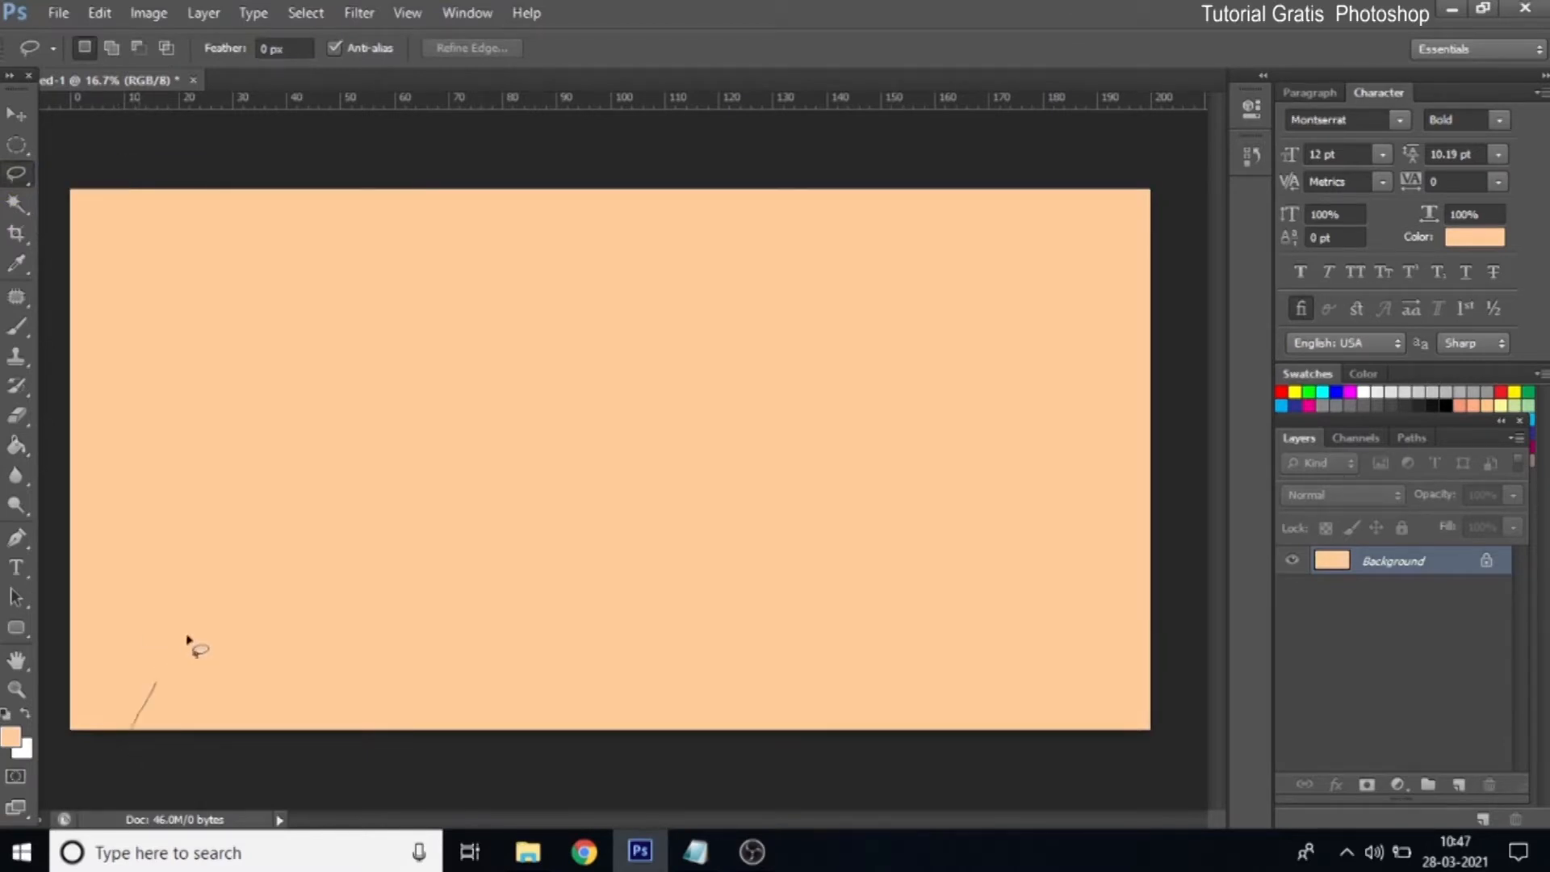
{"action": "mouse_move", "coordinate": [332, 574]}
{"action": "left_mouse_down"}
{"action": "mouse_move", "coordinate": [667, 564]}
{"action": "mouse_move", "coordinate": [1282, 308]}
{"action": "mouse_move", "coordinate": [1249, 751]}
{"action": "left_mouse_up"}
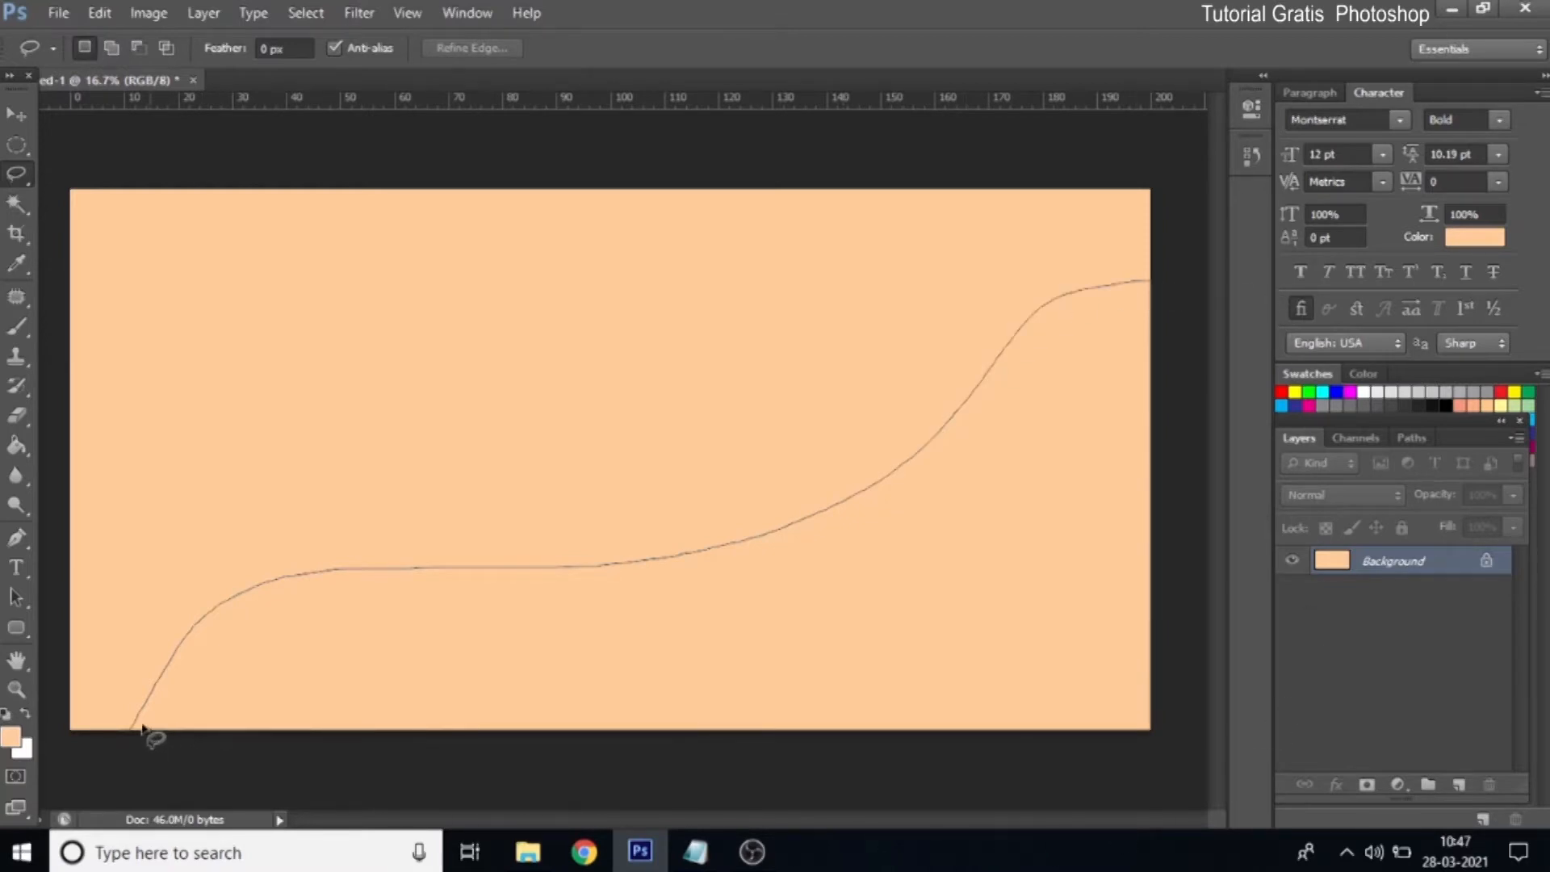
{"action": "left_click_drag", "start_coordinate": [144, 723], "coordinate": [138, 727]}
Feather the wavy selection with a radius of 250
{"action": "right_click", "coordinate": [369, 615]}
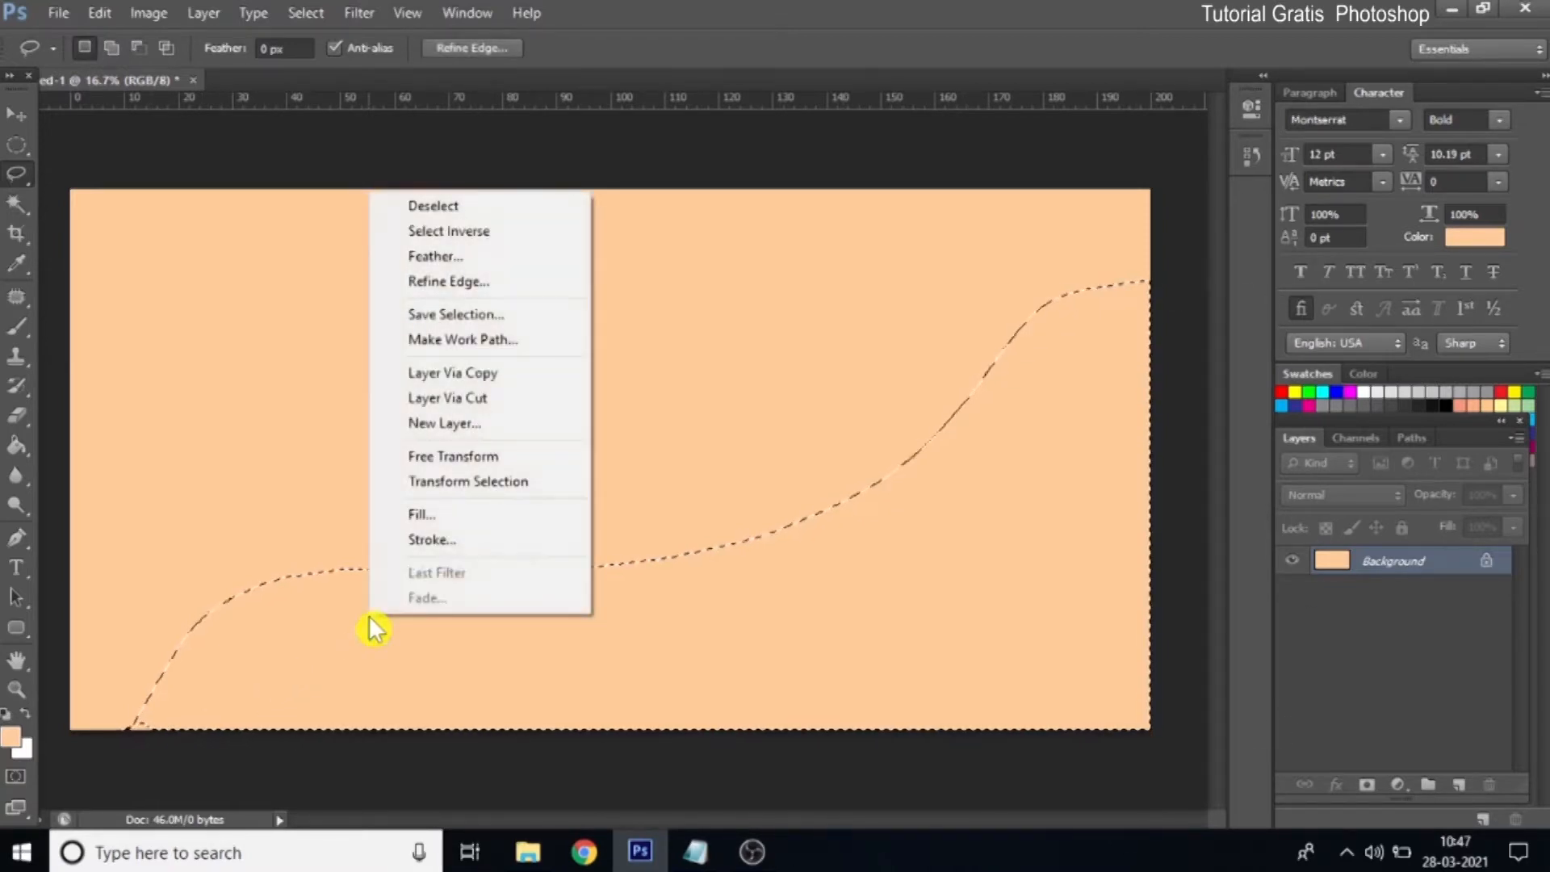
{"action": "left_click", "coordinate": [471, 257]}
{"action": "type", "text": "250"}
{"action": "left_click_drag", "start_coordinate": [741, 306], "coordinate": [695, 310]}
{"action": "left_click", "coordinate": [903, 291]}
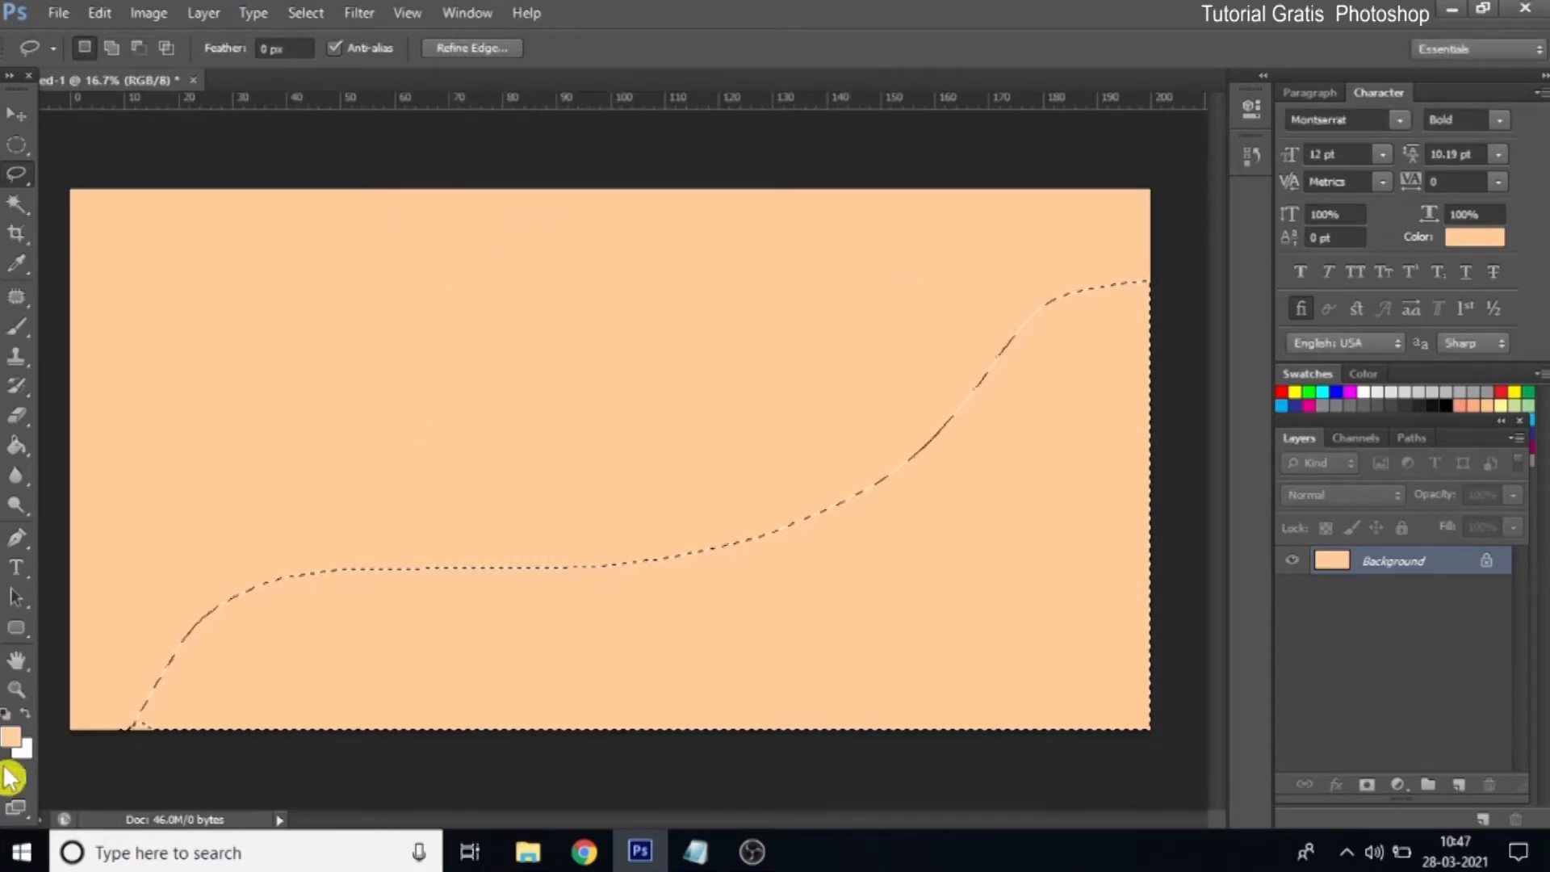
Set the foreground colour to salmon f39473, fill the feathered selection with the Paint Bucket, and deselect
{"action": "left_click", "coordinate": [11, 737]}
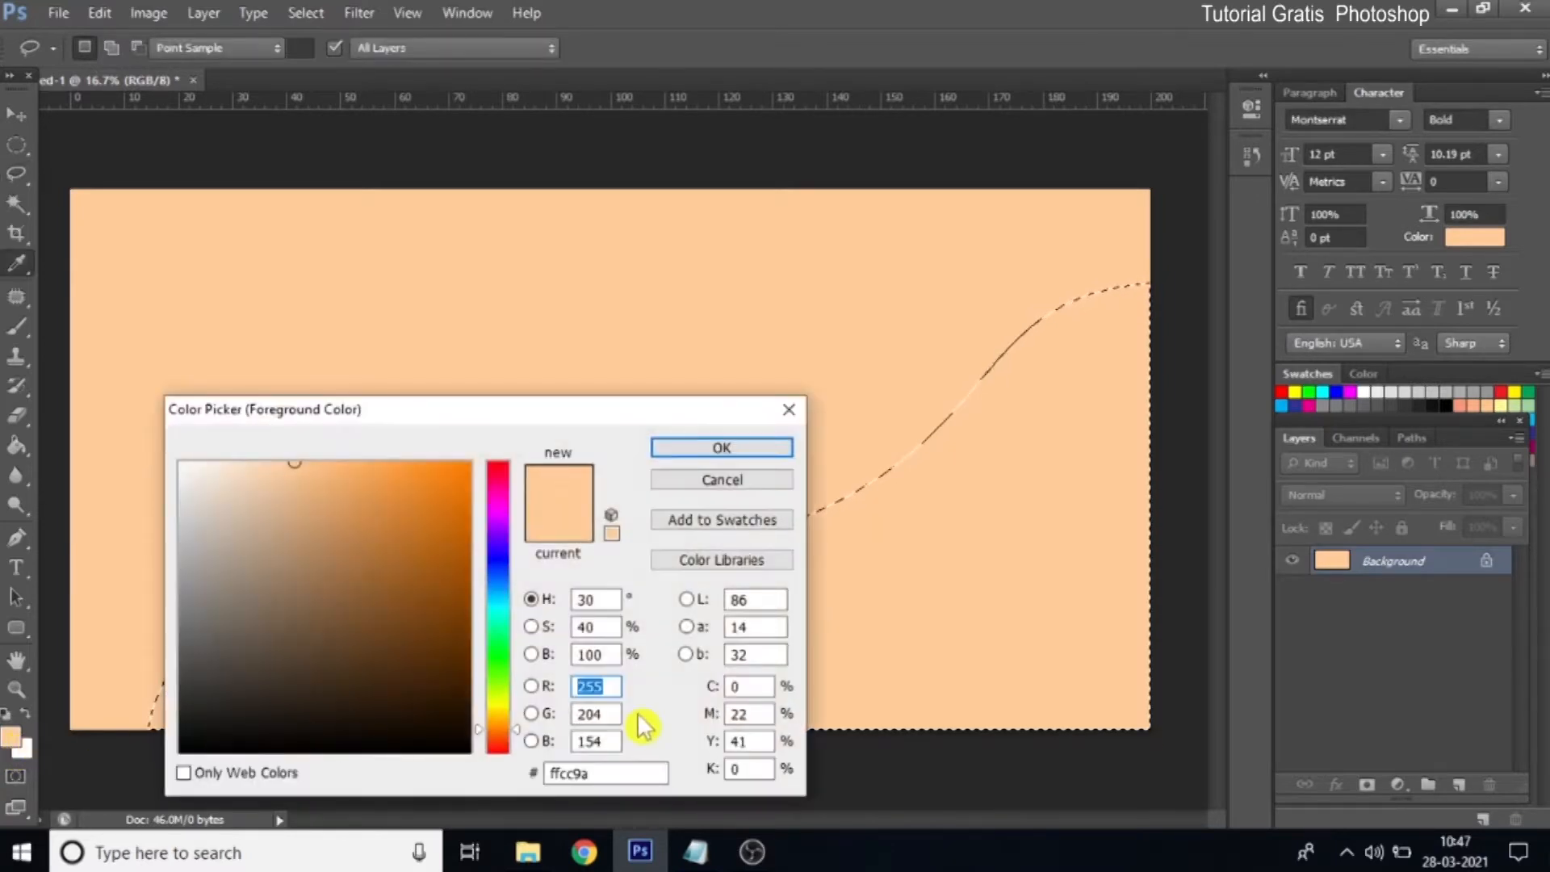
{"action": "left_click_drag", "start_coordinate": [518, 731], "coordinate": [519, 742]}
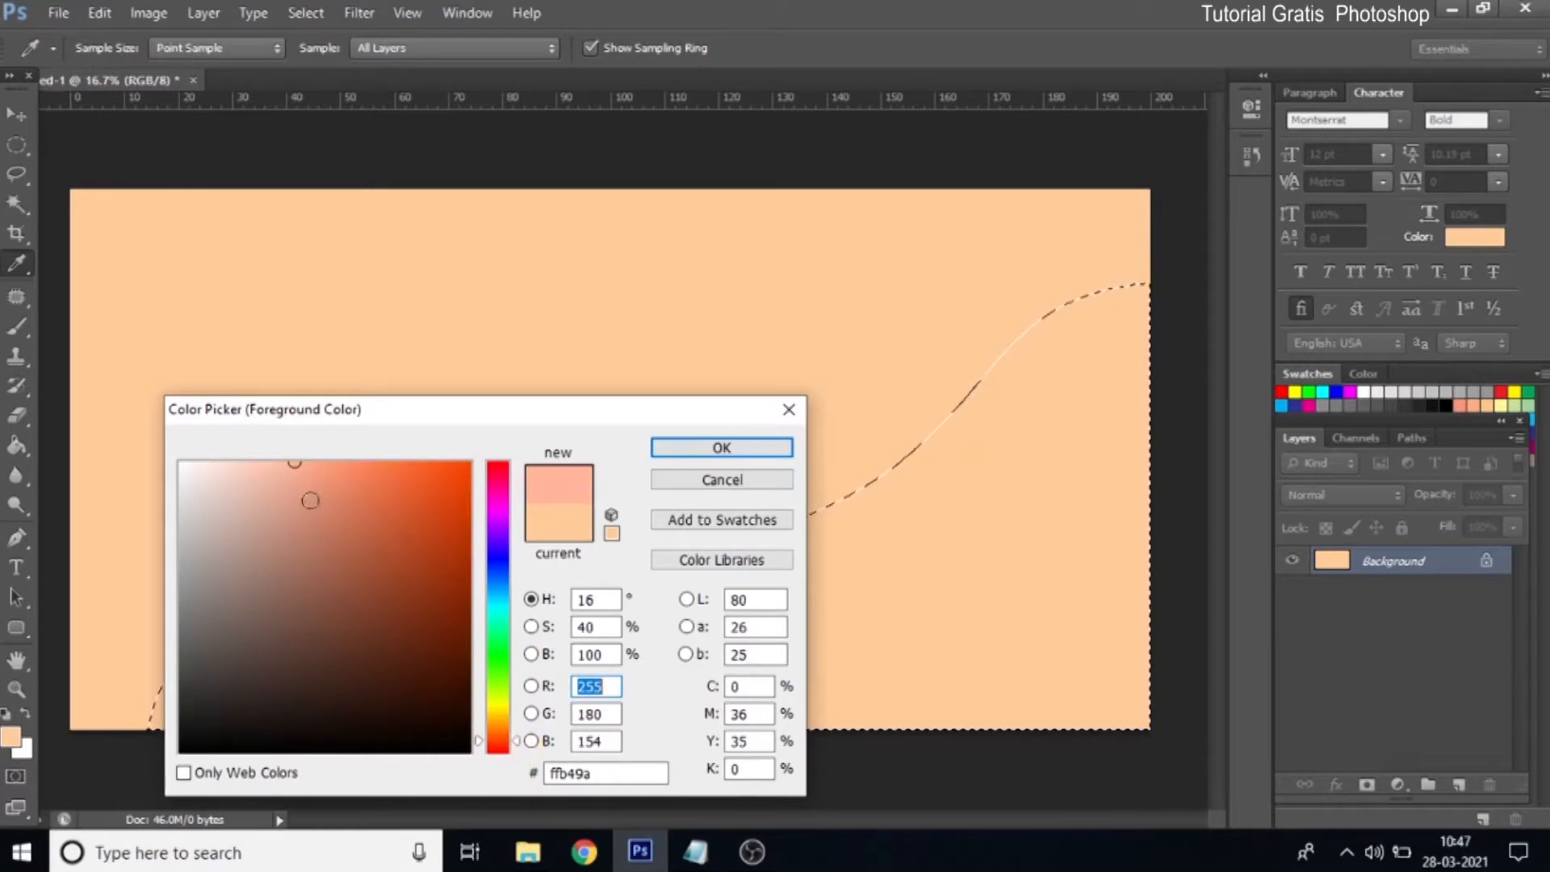
{"action": "left_click", "coordinate": [332, 476]}
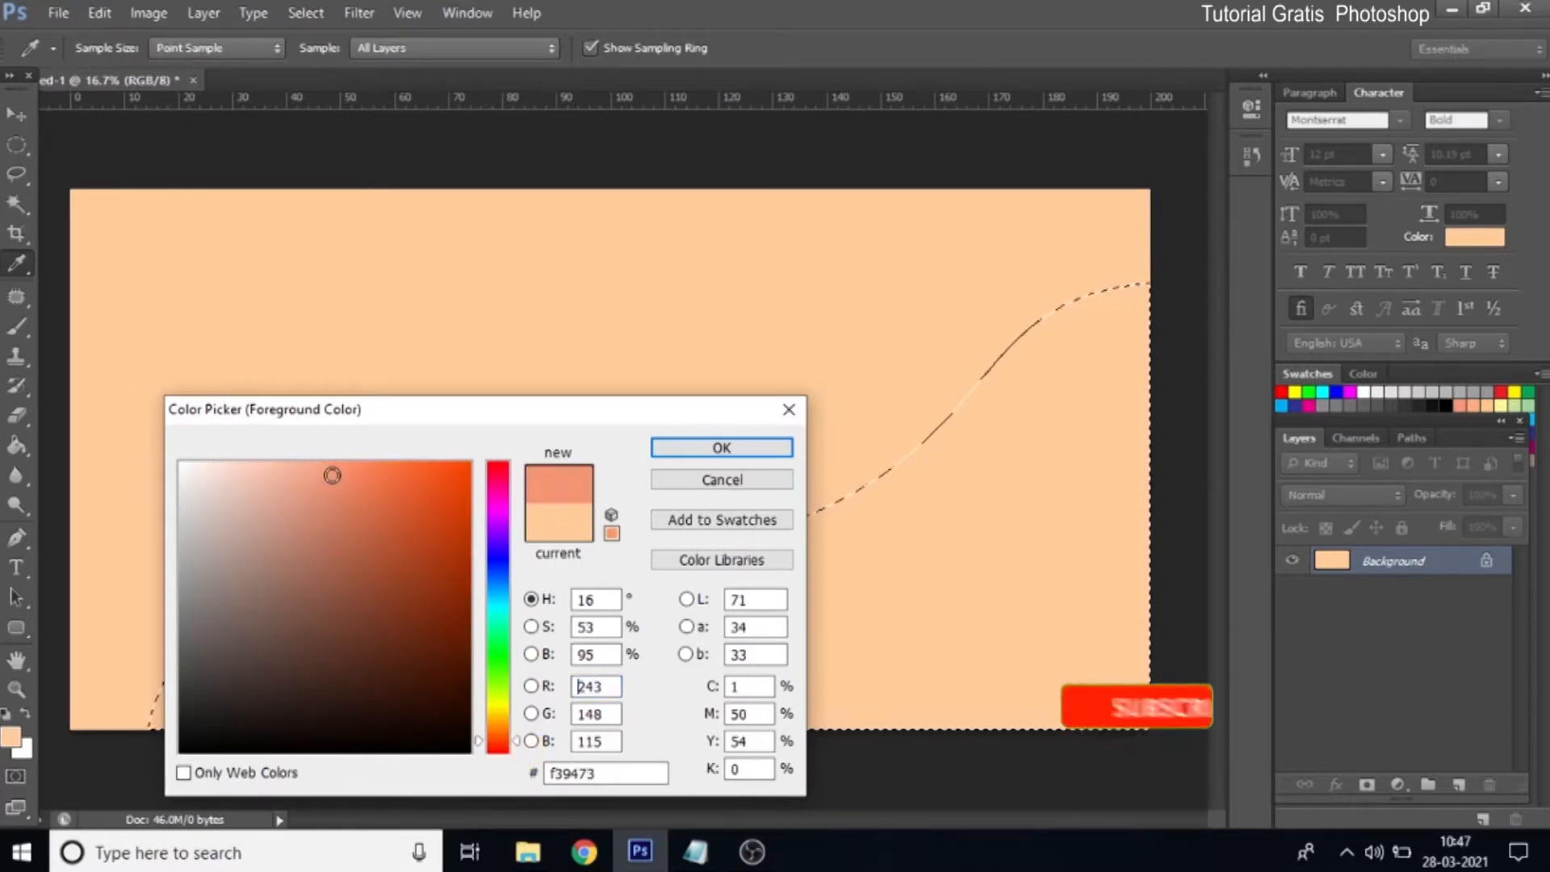
{"action": "left_click", "coordinate": [721, 460]}
{"action": "left_click_drag", "start_coordinate": [18, 447], "coordinate": [101, 452]}
{"action": "left_click", "coordinate": [142, 469]}
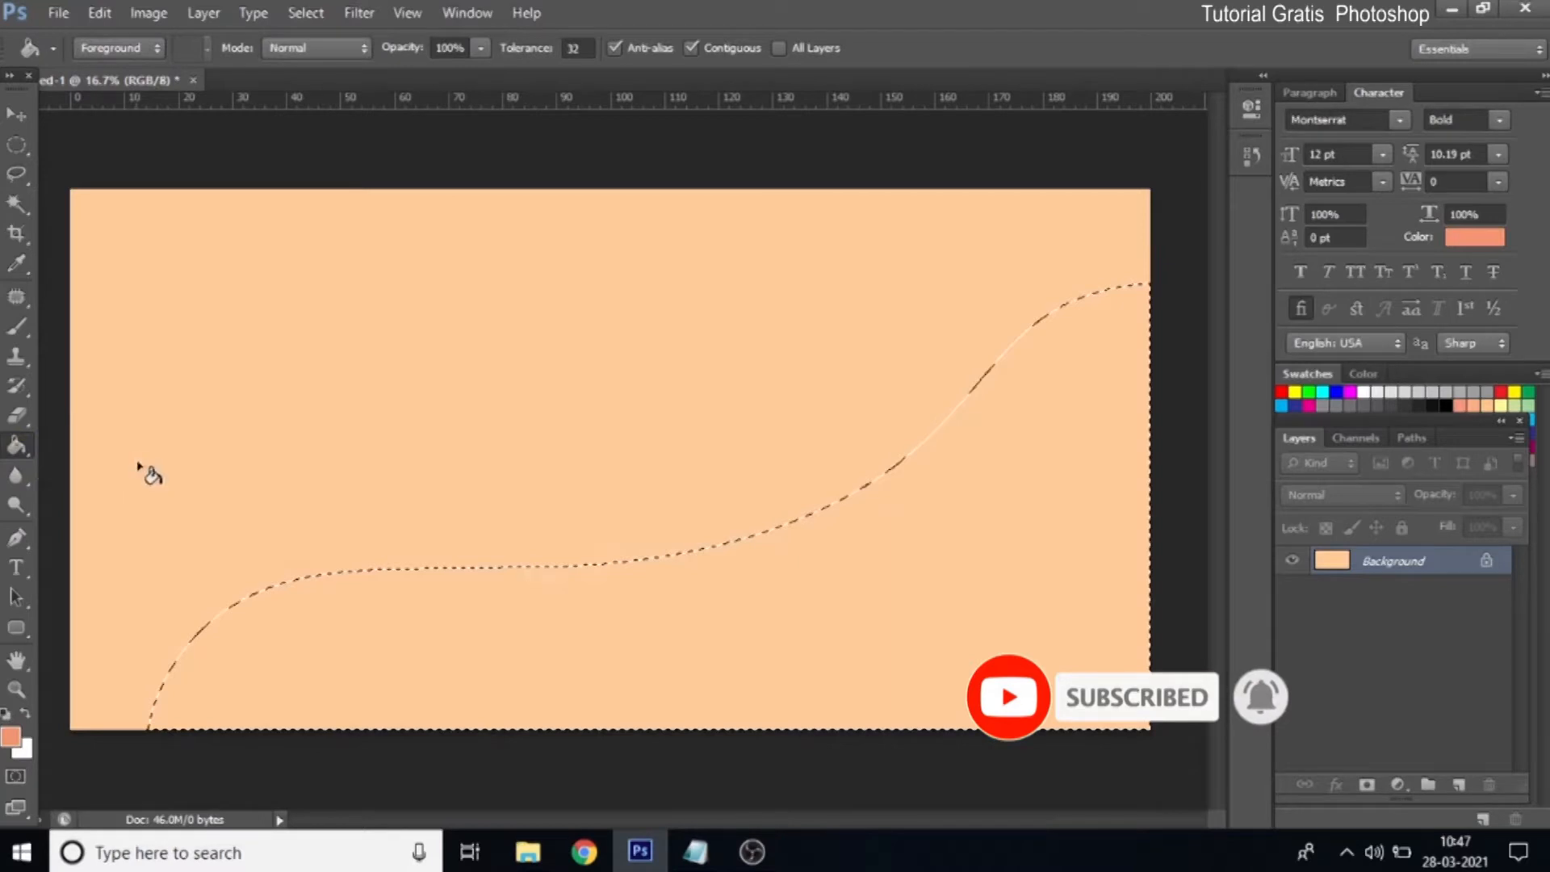
{"action": "left_click", "coordinate": [775, 583]}
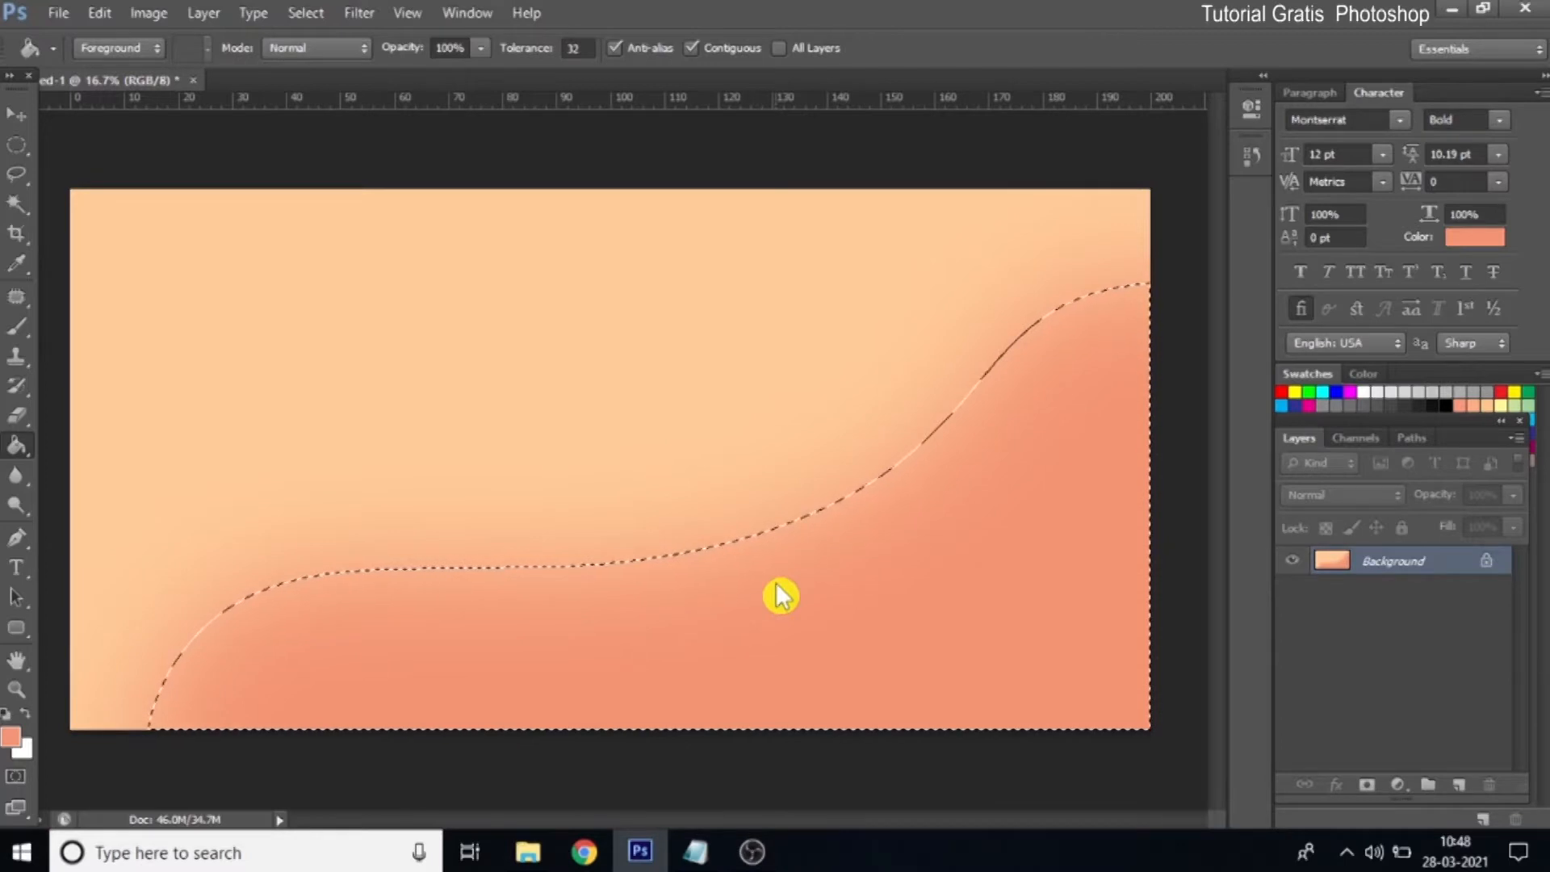
{"action": "key", "text": "ctrl+d"}
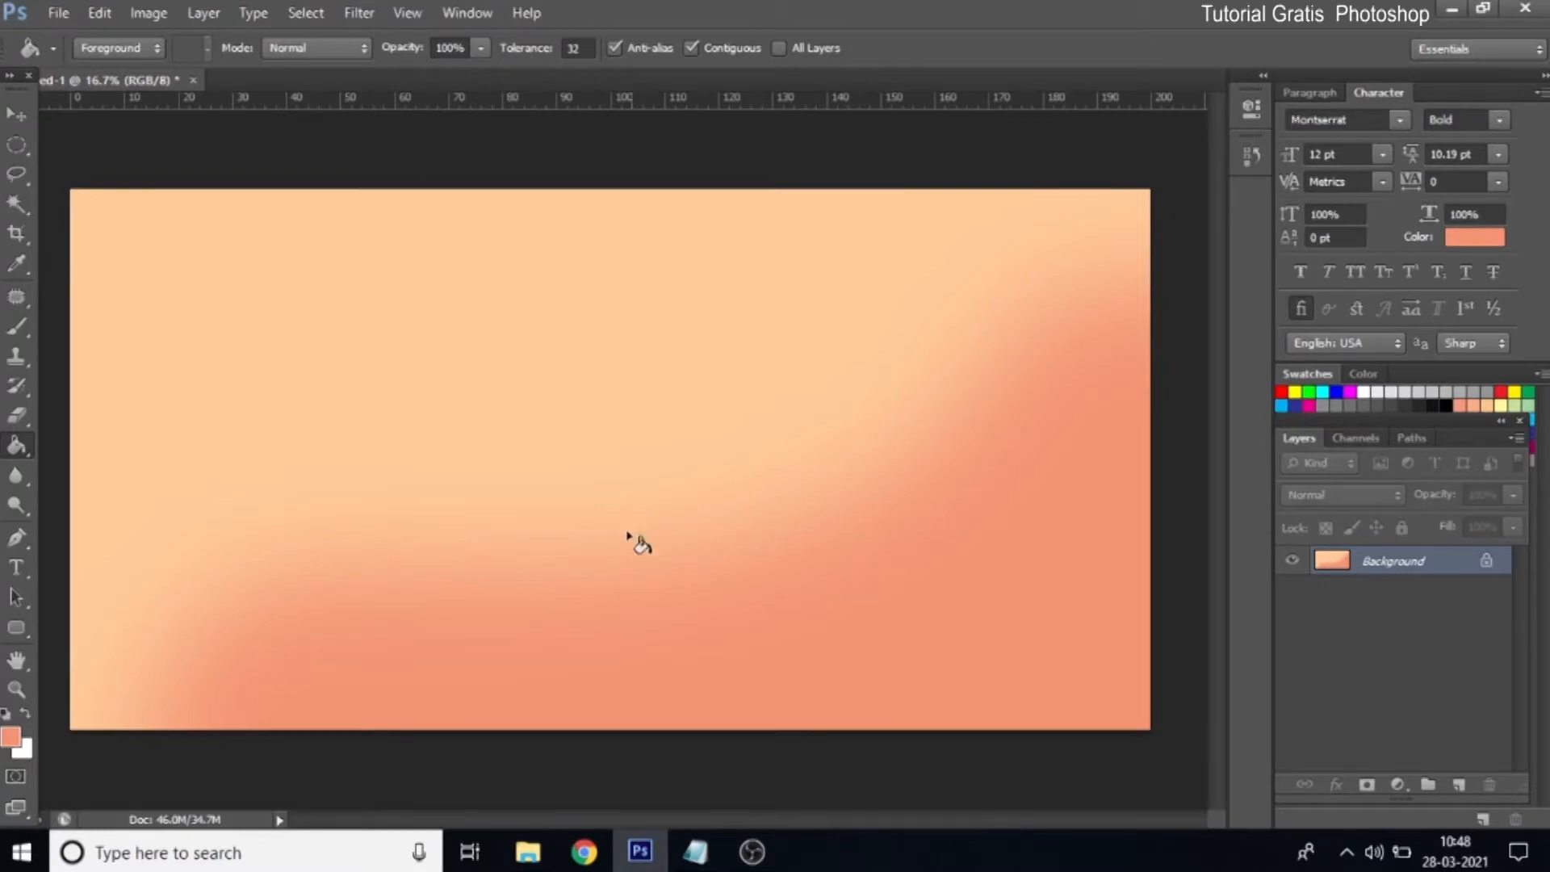
Open logo KKN.png and Unugiri Bojonegoro.png from the Backdrop kegiatan folder in Photoshop
{"action": "left_click", "coordinate": [528, 852]}
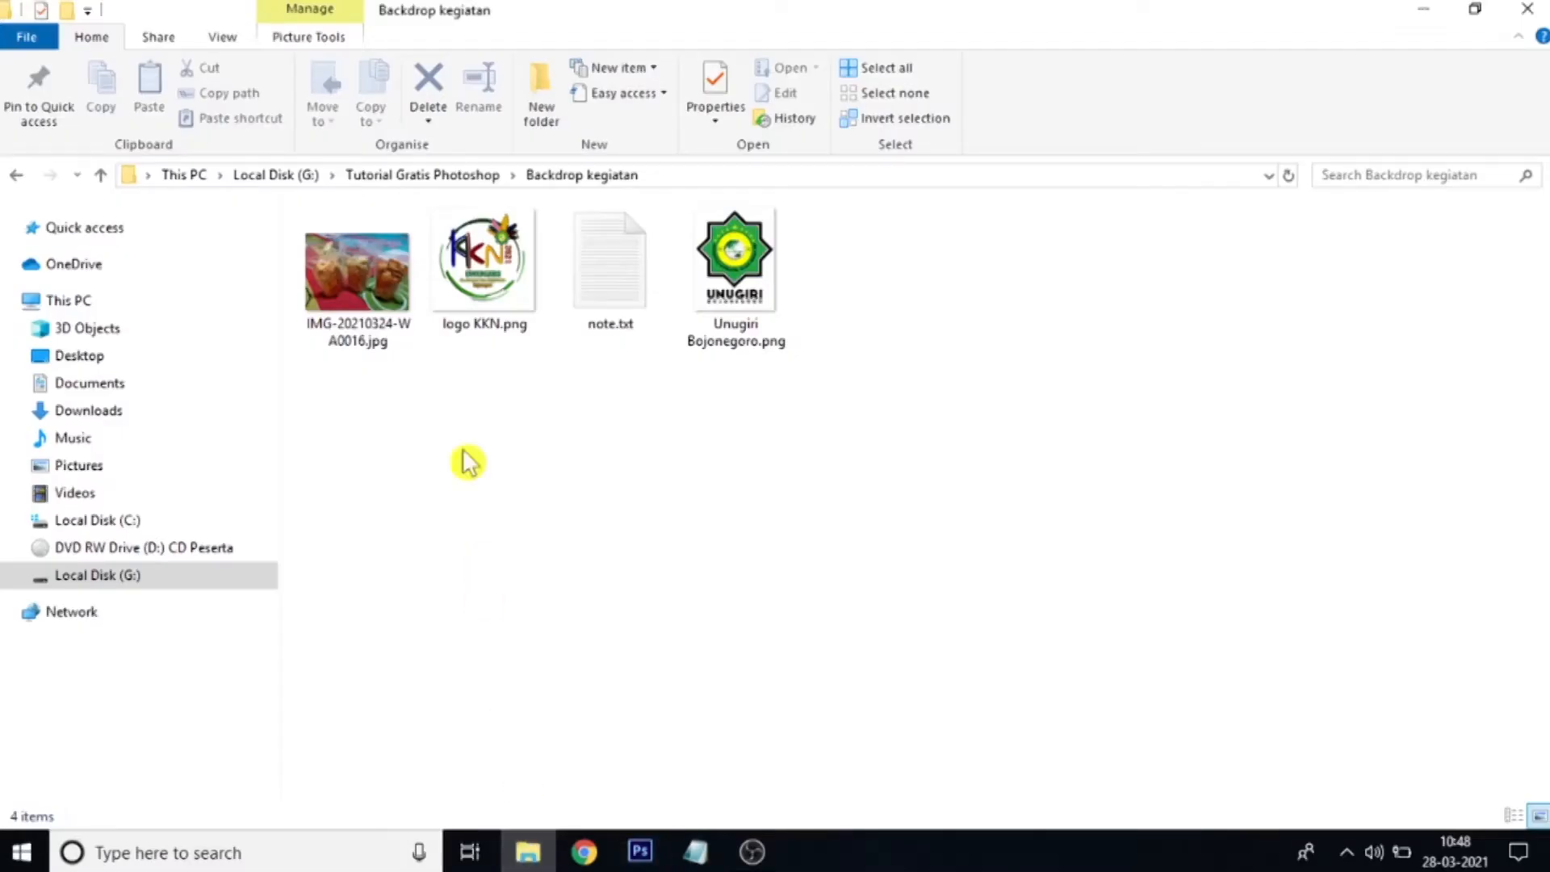
{"action": "left_click", "coordinate": [497, 323]}
{"action": "left_click", "coordinate": [759, 278], "text": "ctrl"}
{"action": "left_click_drag", "start_coordinate": [505, 331], "coordinate": [537, 472]}
{"action": "left_click_drag", "start_coordinate": [359, 119], "coordinate": [364, 74]}
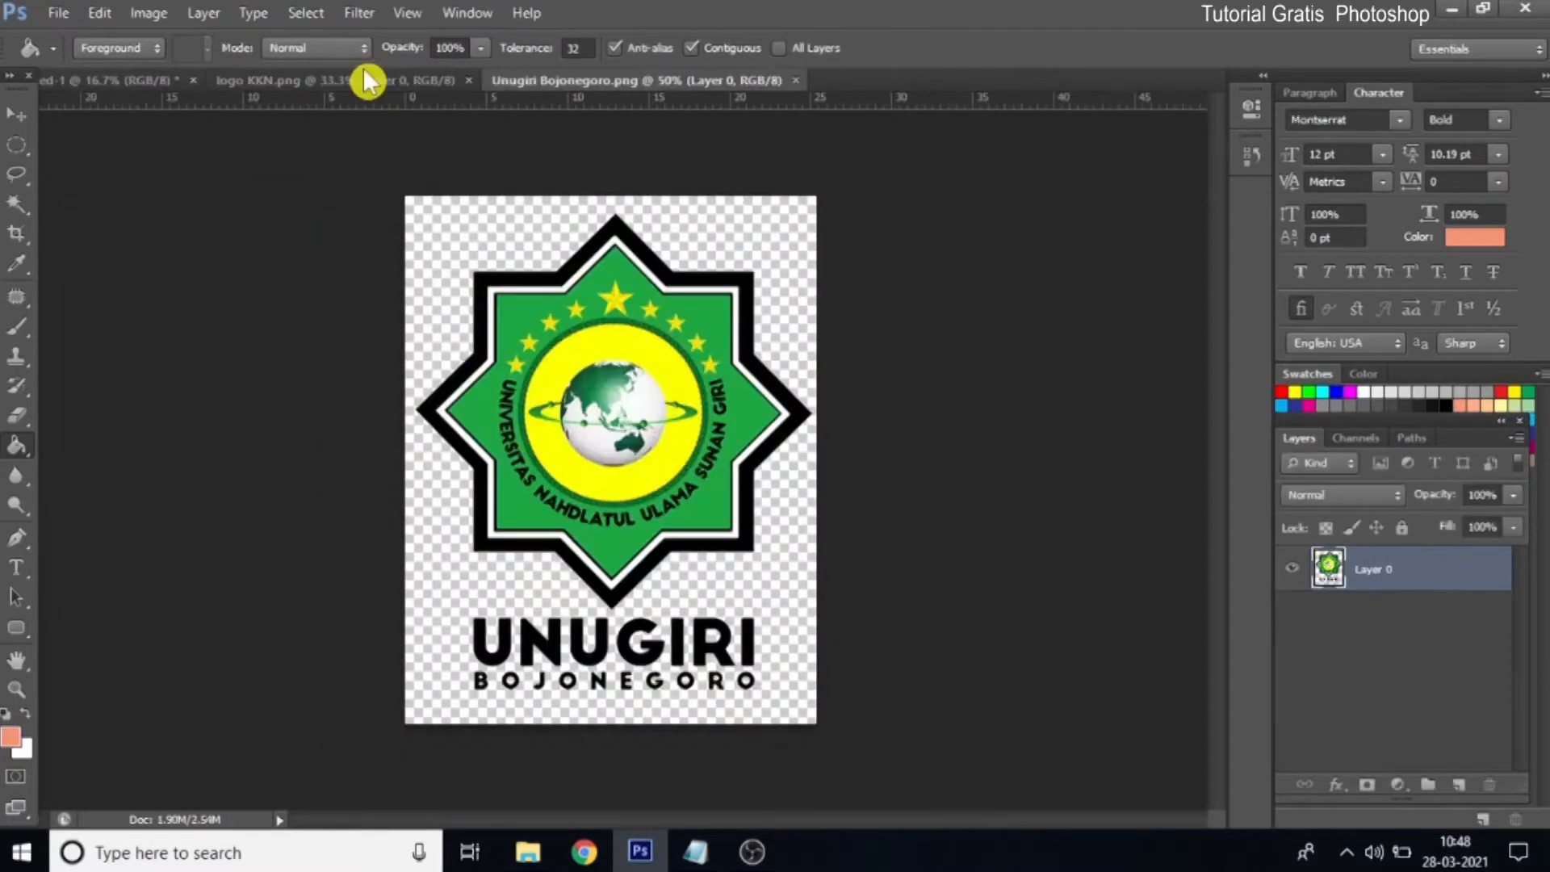
Place the Unugiri logo in the backdrop's upper-left corner and scale it proportionally to about 84%
{"action": "left_click", "coordinate": [16, 115]}
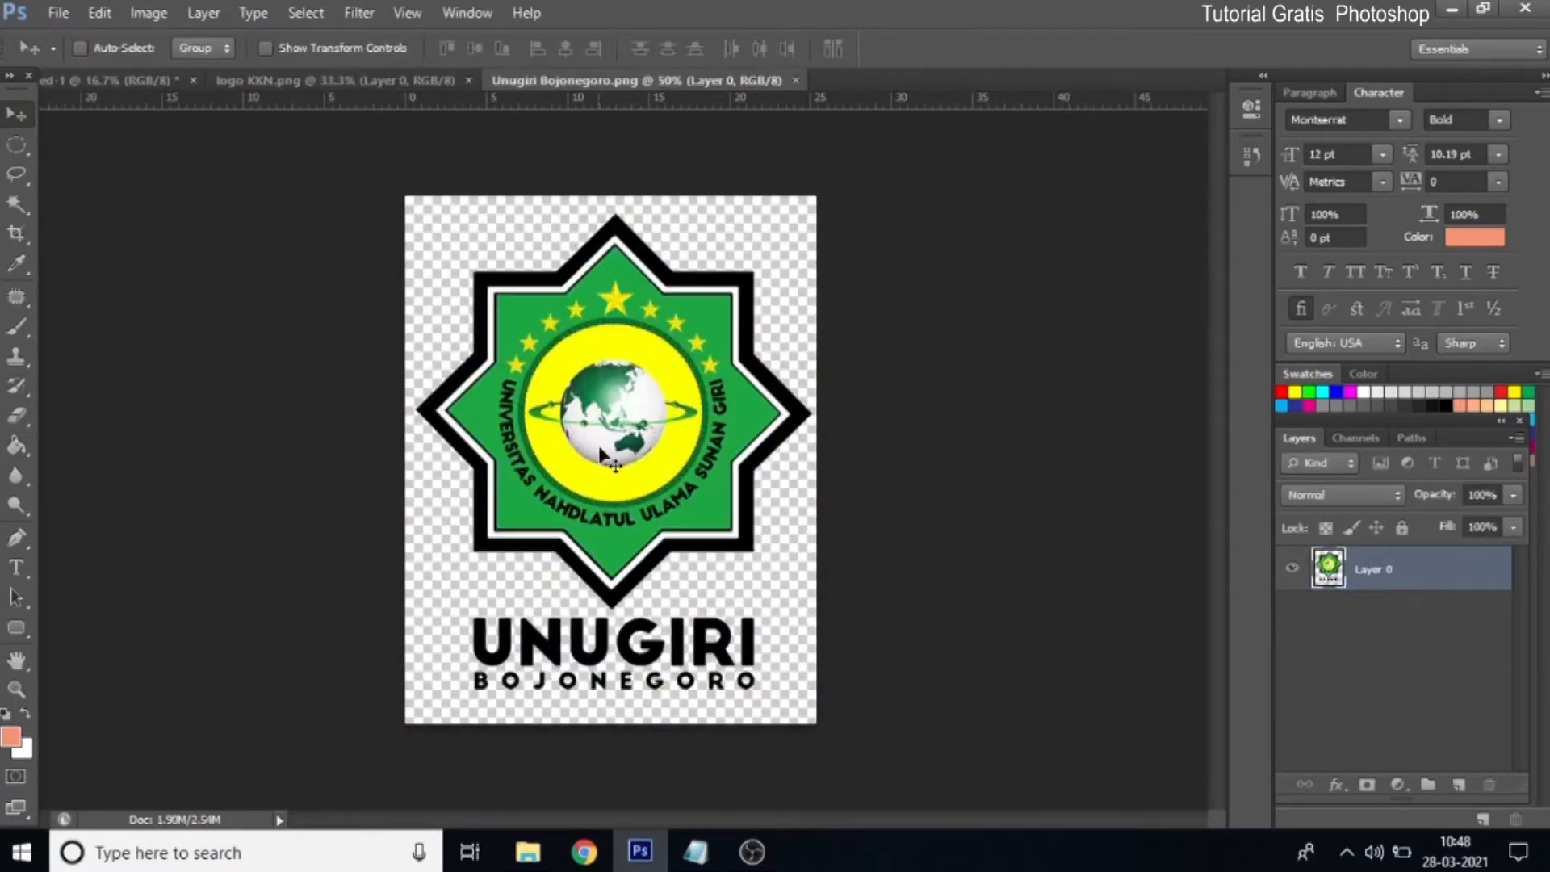
{"action": "left_click_drag", "start_coordinate": [551, 397], "coordinate": [184, 300]}
{"action": "key", "text": "ctrl+t"}
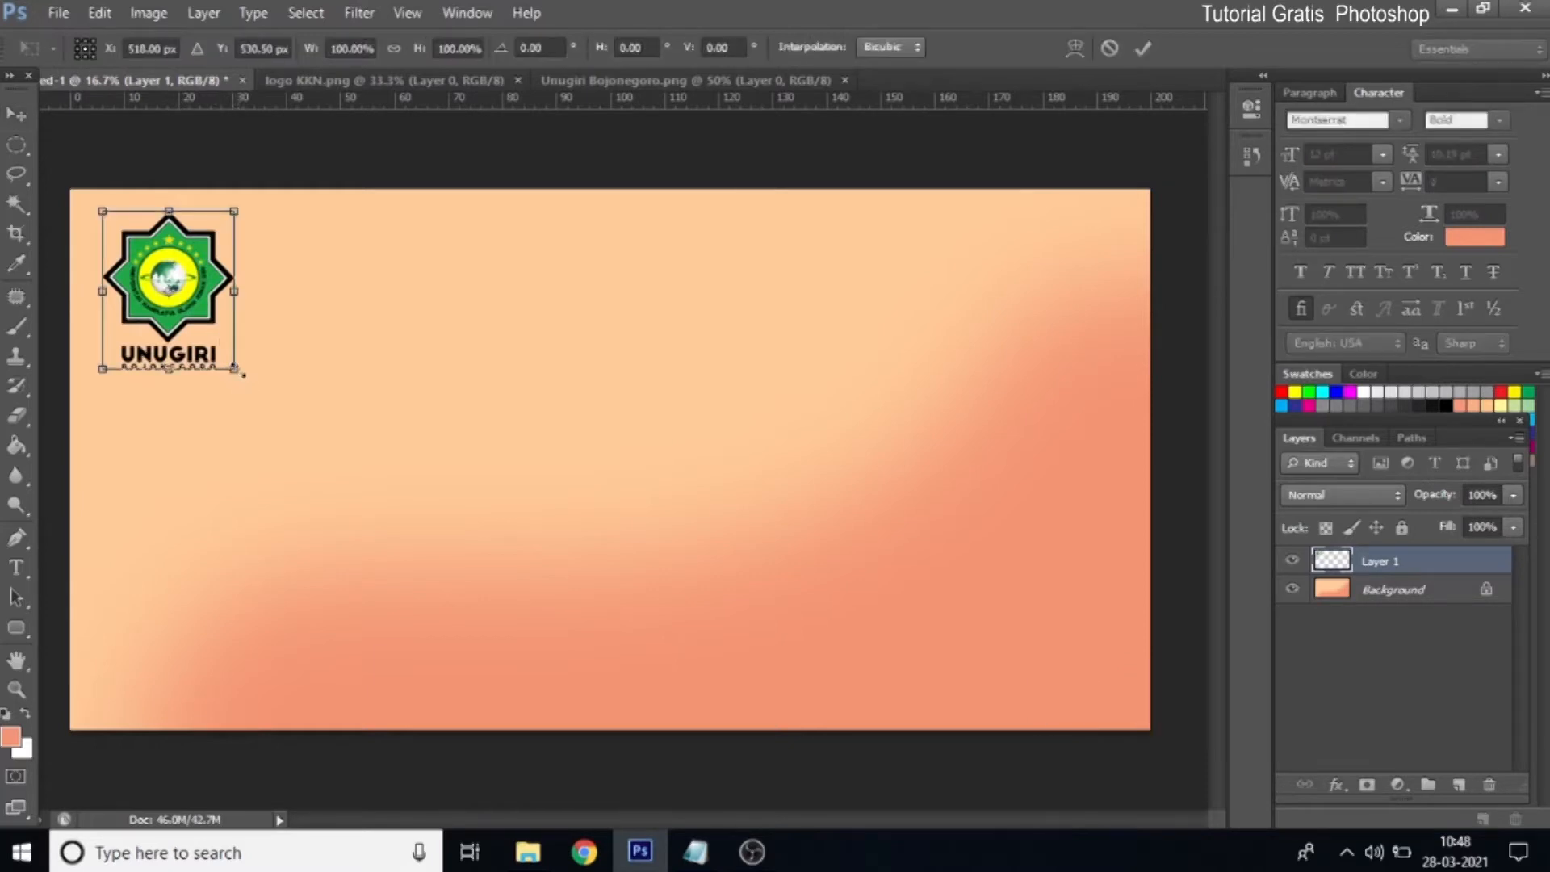
{"action": "key", "text": "shift"}
{"action": "left_click_drag", "start_coordinate": [236, 371], "coordinate": [217, 345]}
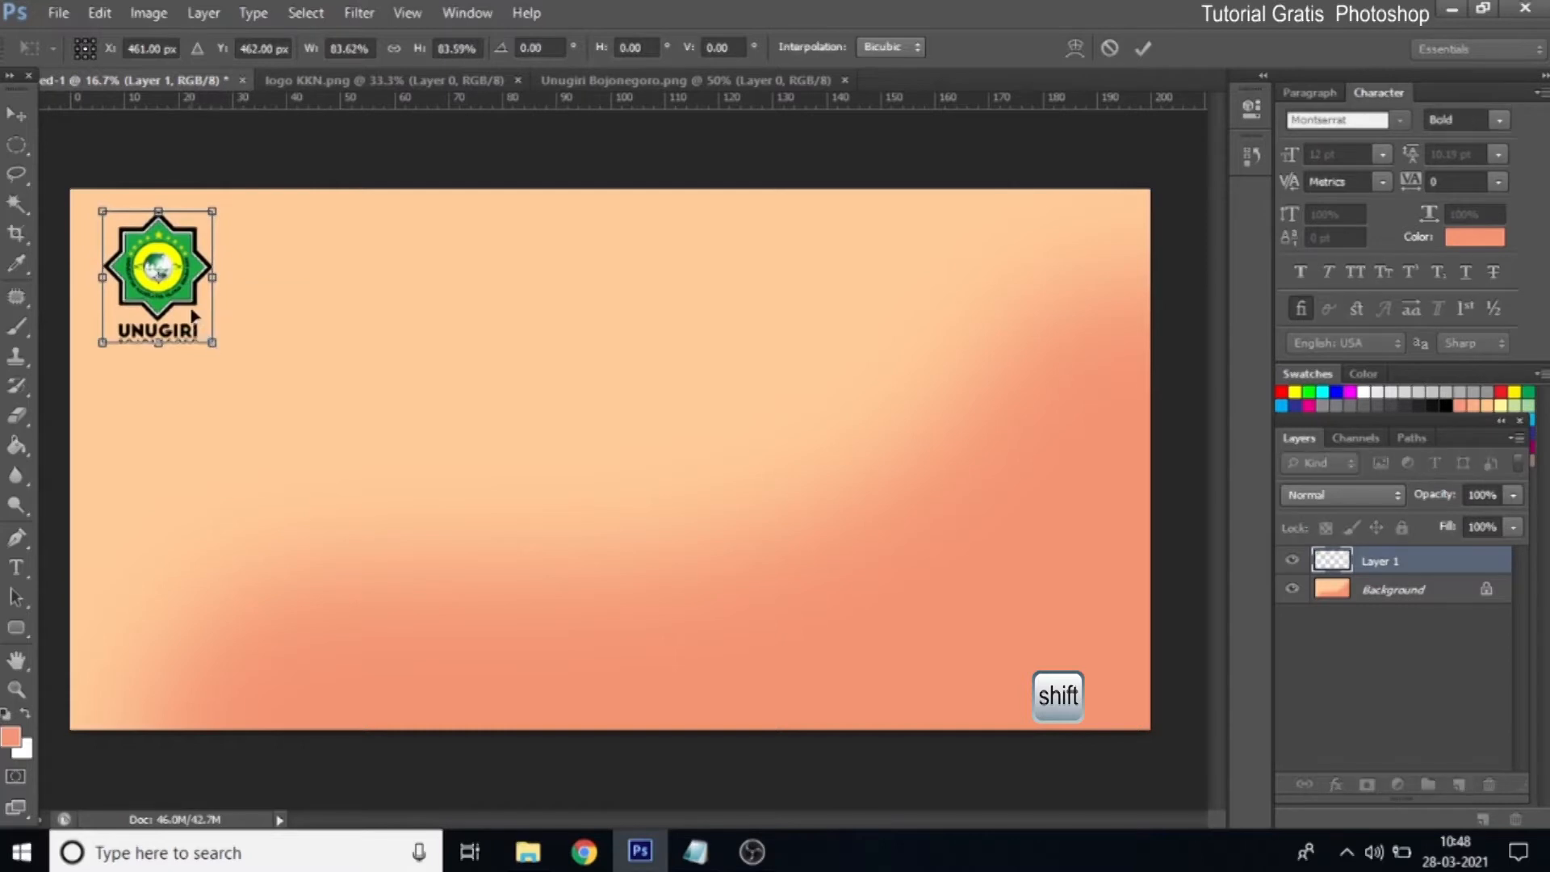
{"action": "left_click", "coordinate": [1145, 49]}
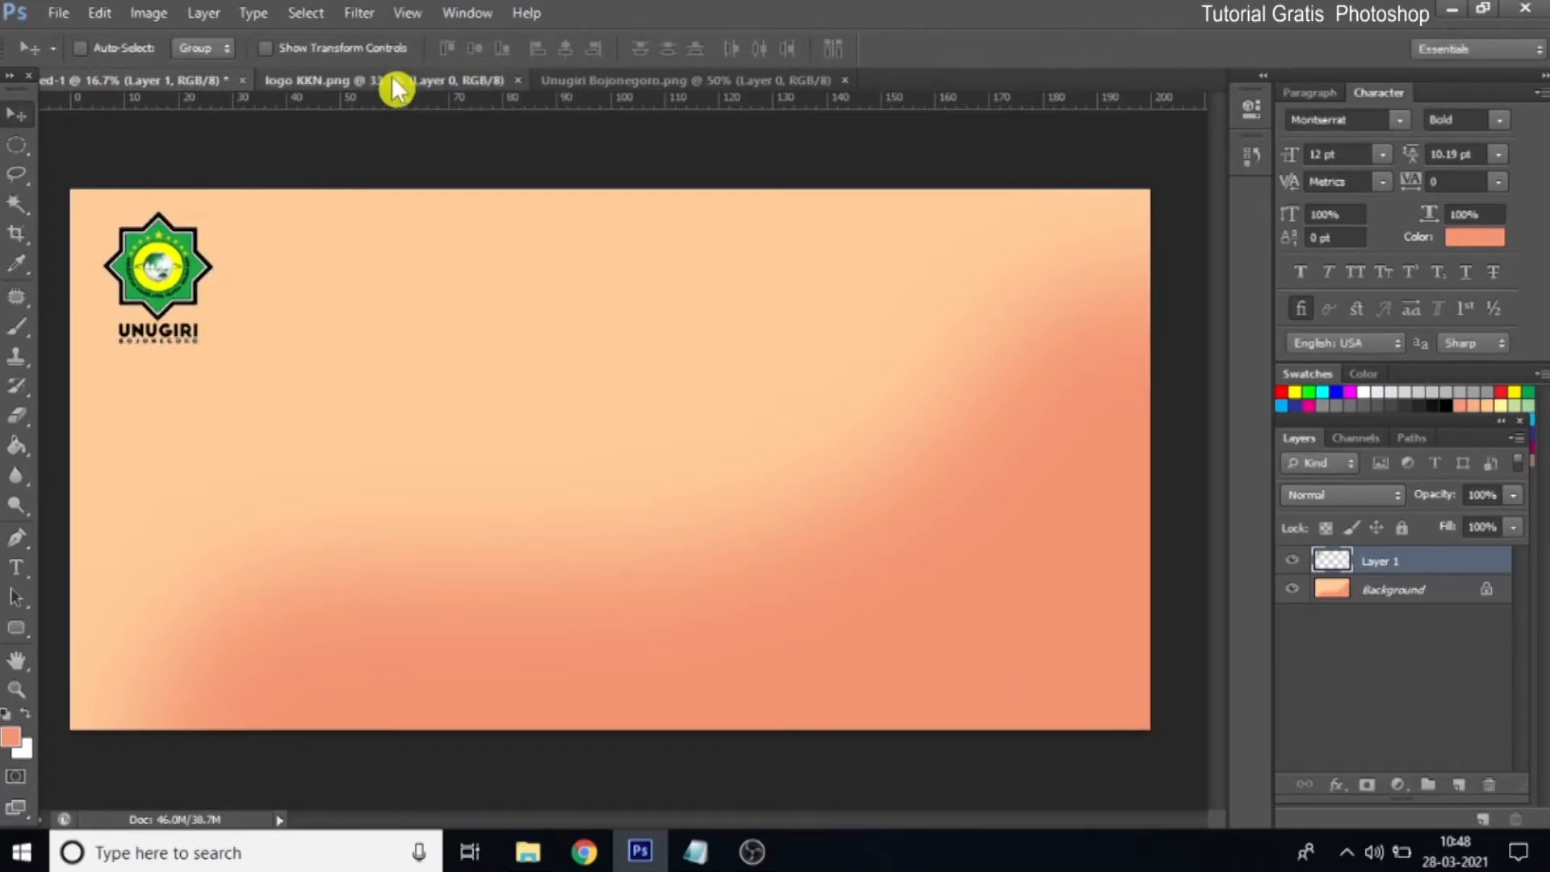
Bring the KKN logo into the backdrop, scale it to about 49%, and position it just right of the Unugiri logo
{"action": "left_click", "coordinate": [396, 89]}
{"action": "left_click_drag", "start_coordinate": [378, 200], "coordinate": [316, 301]}
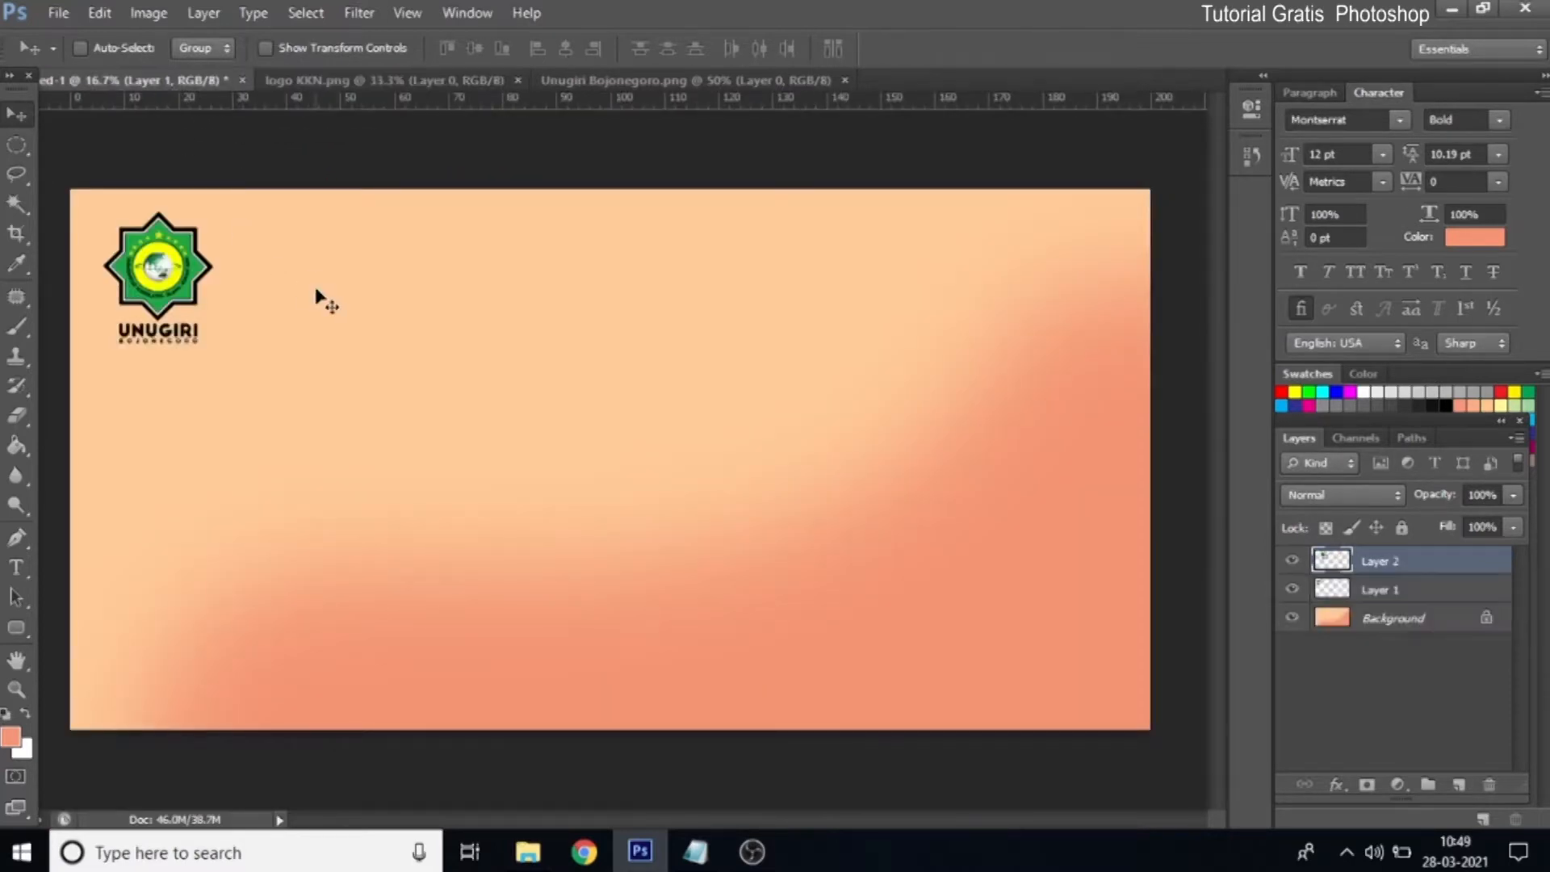
{"action": "key", "text": "ctrl+t"}
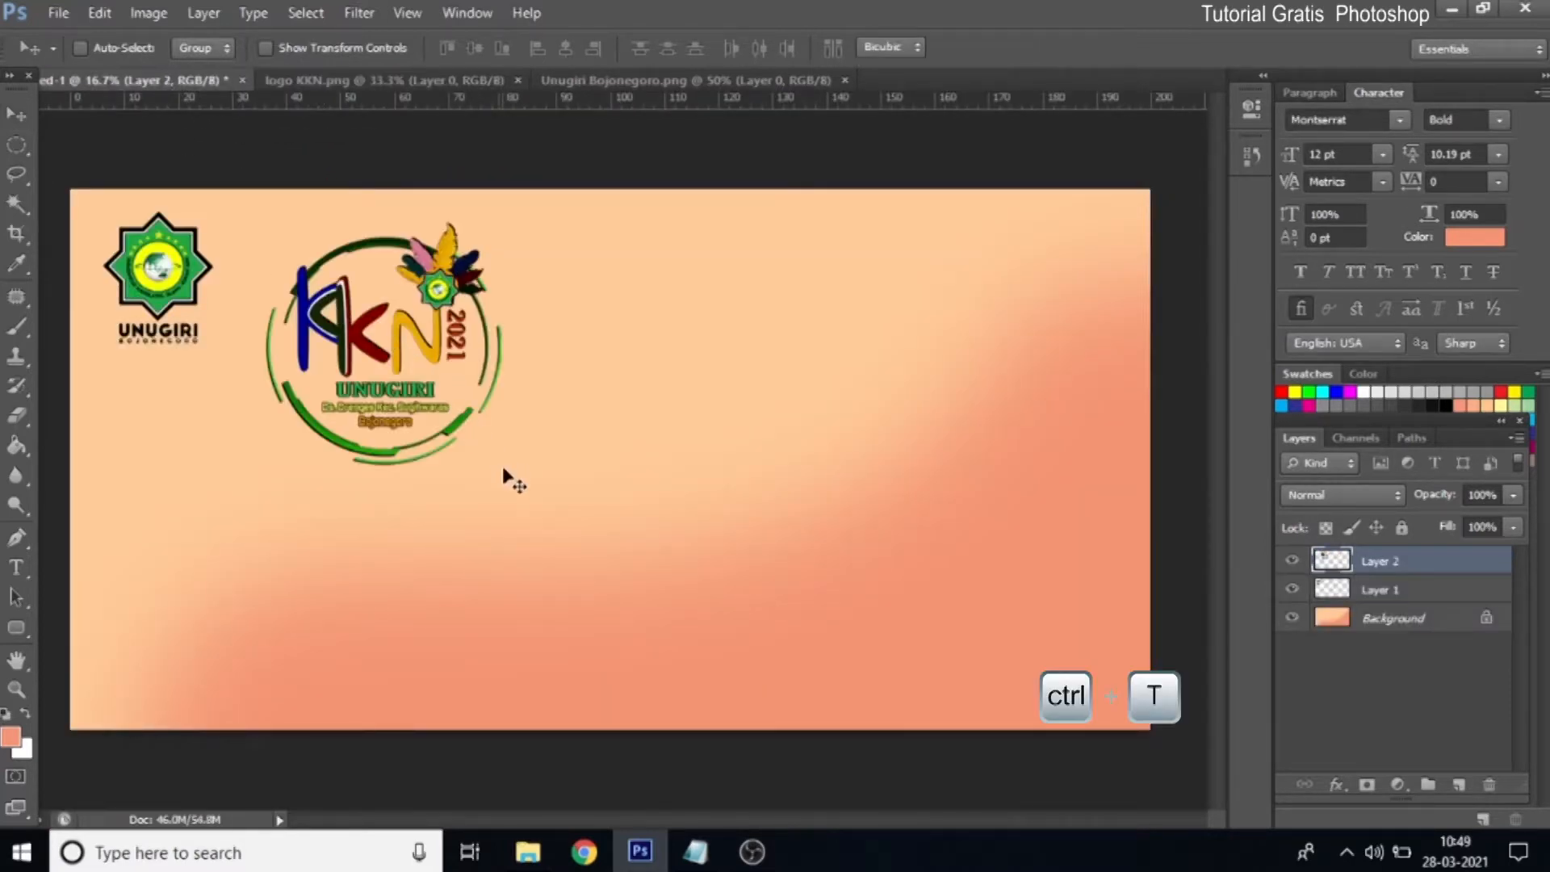
{"action": "left_click_drag", "start_coordinate": [506, 476], "coordinate": [319, 298]}
{"action": "left_click_drag", "start_coordinate": [370, 348], "coordinate": [363, 341]}
{"action": "left_click_drag", "start_coordinate": [358, 196], "coordinate": [355, 201]}
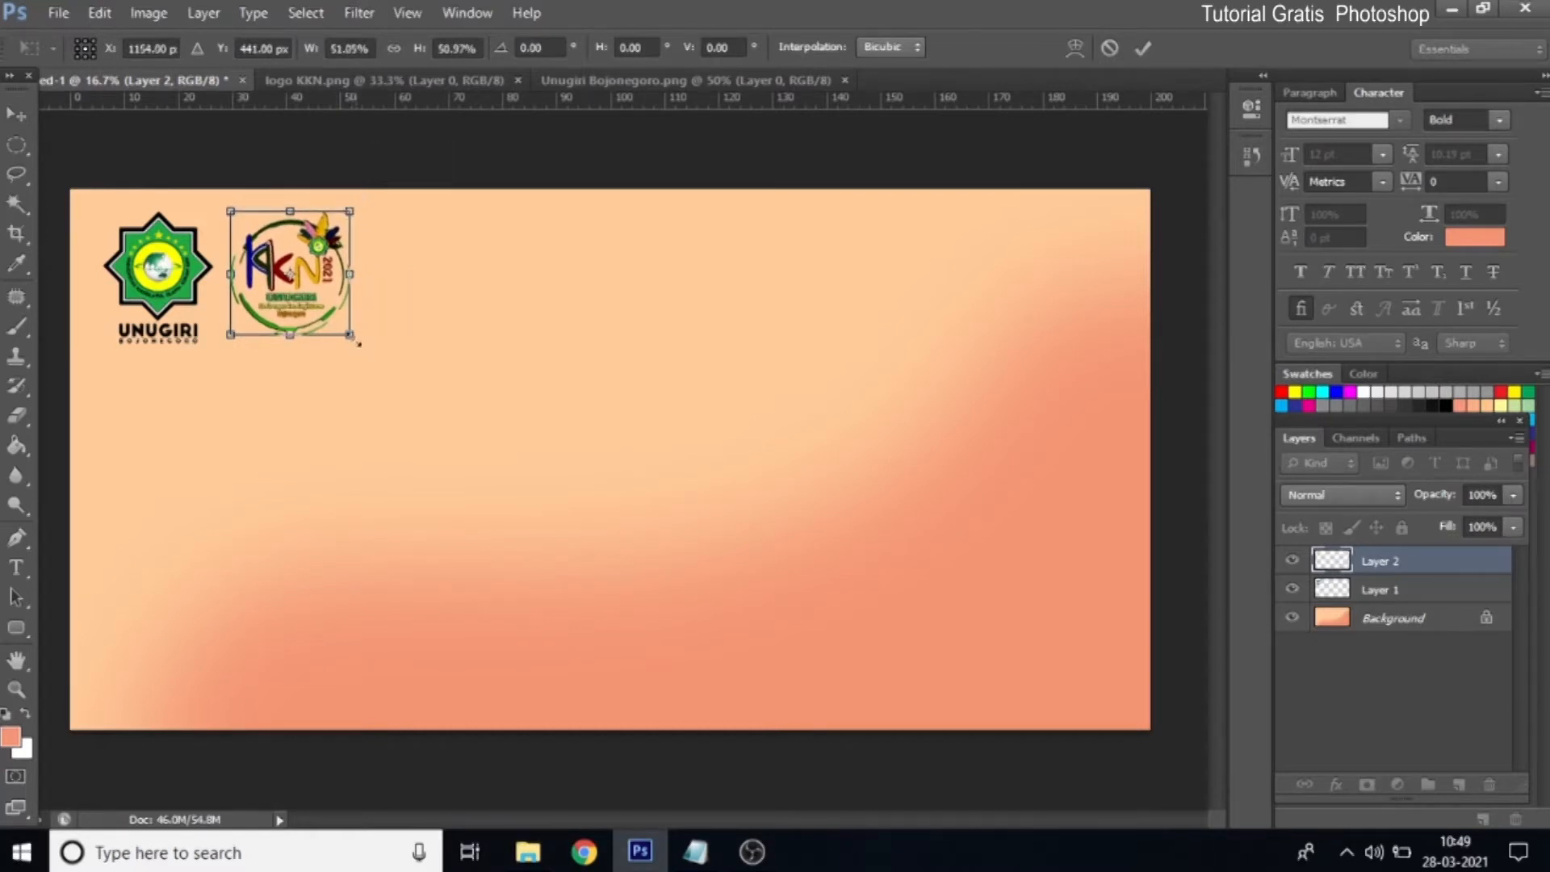
{"action": "left_click_drag", "start_coordinate": [354, 343], "coordinate": [350, 340]}
{"action": "left_click", "coordinate": [1141, 49]}
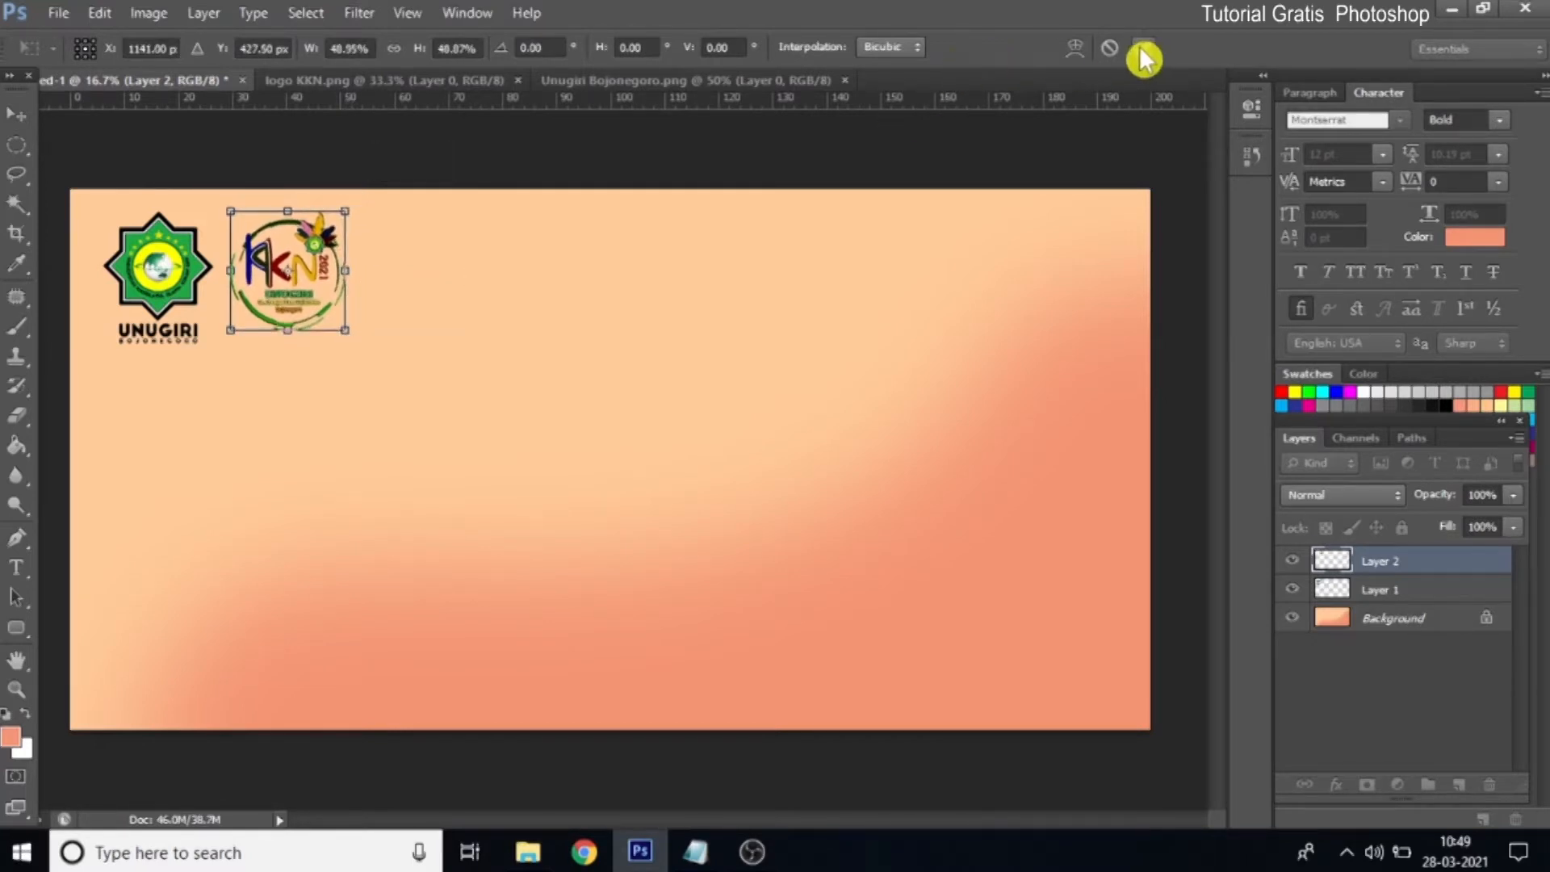
{"action": "left_click", "coordinate": [16, 117]}
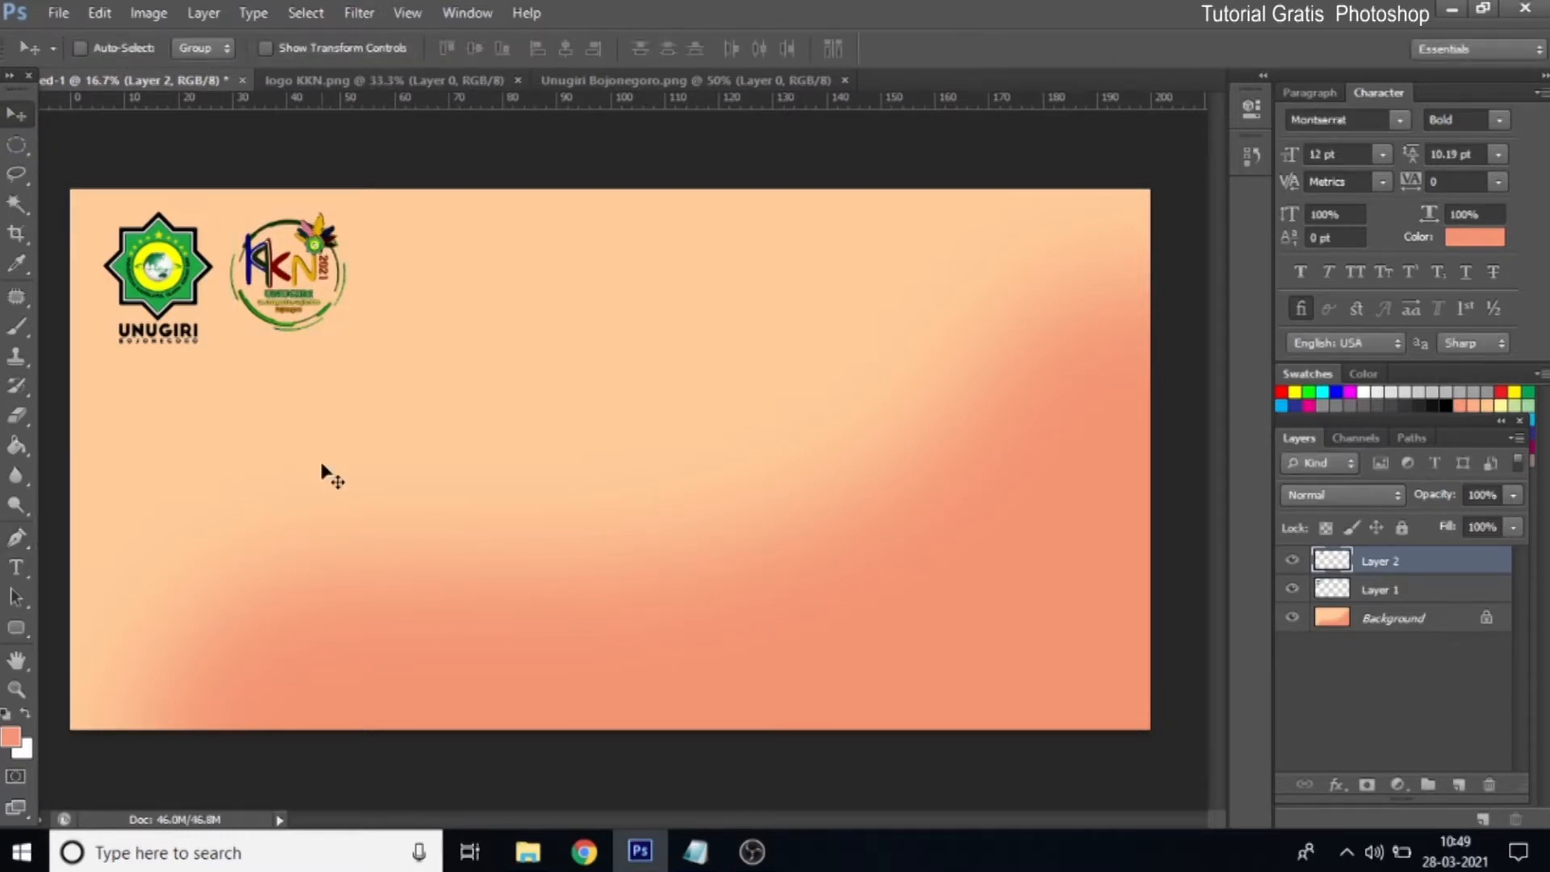
Draw a closed wavy path around both logos in the backdrop's upper-left corner with the Pen tool in Path mode
{"action": "left_click", "coordinate": [11, 543]}
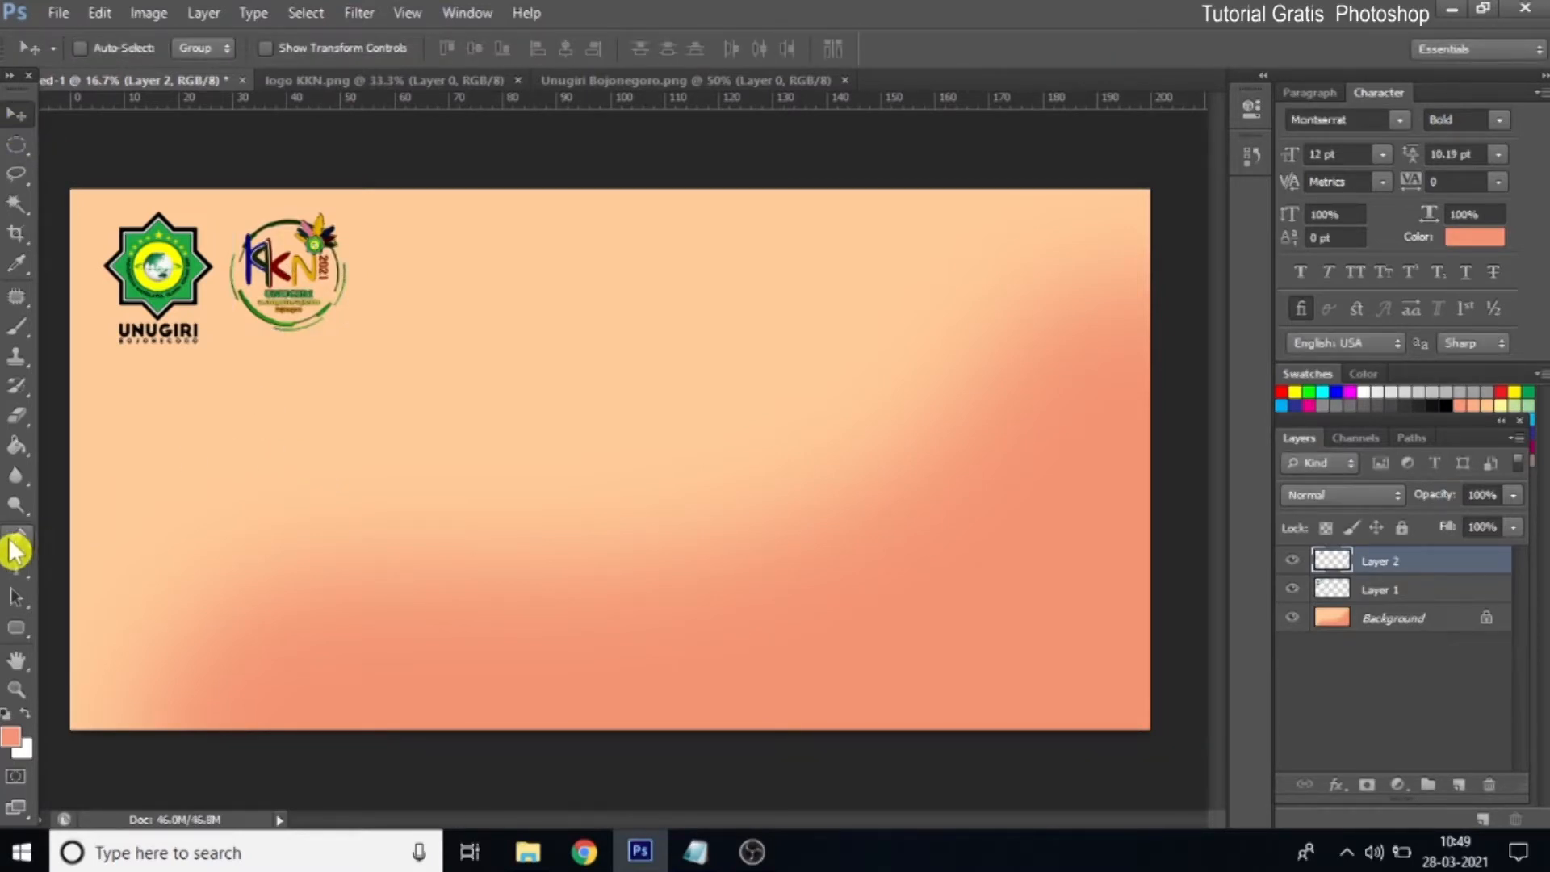
{"action": "left_click", "coordinate": [103, 534]}
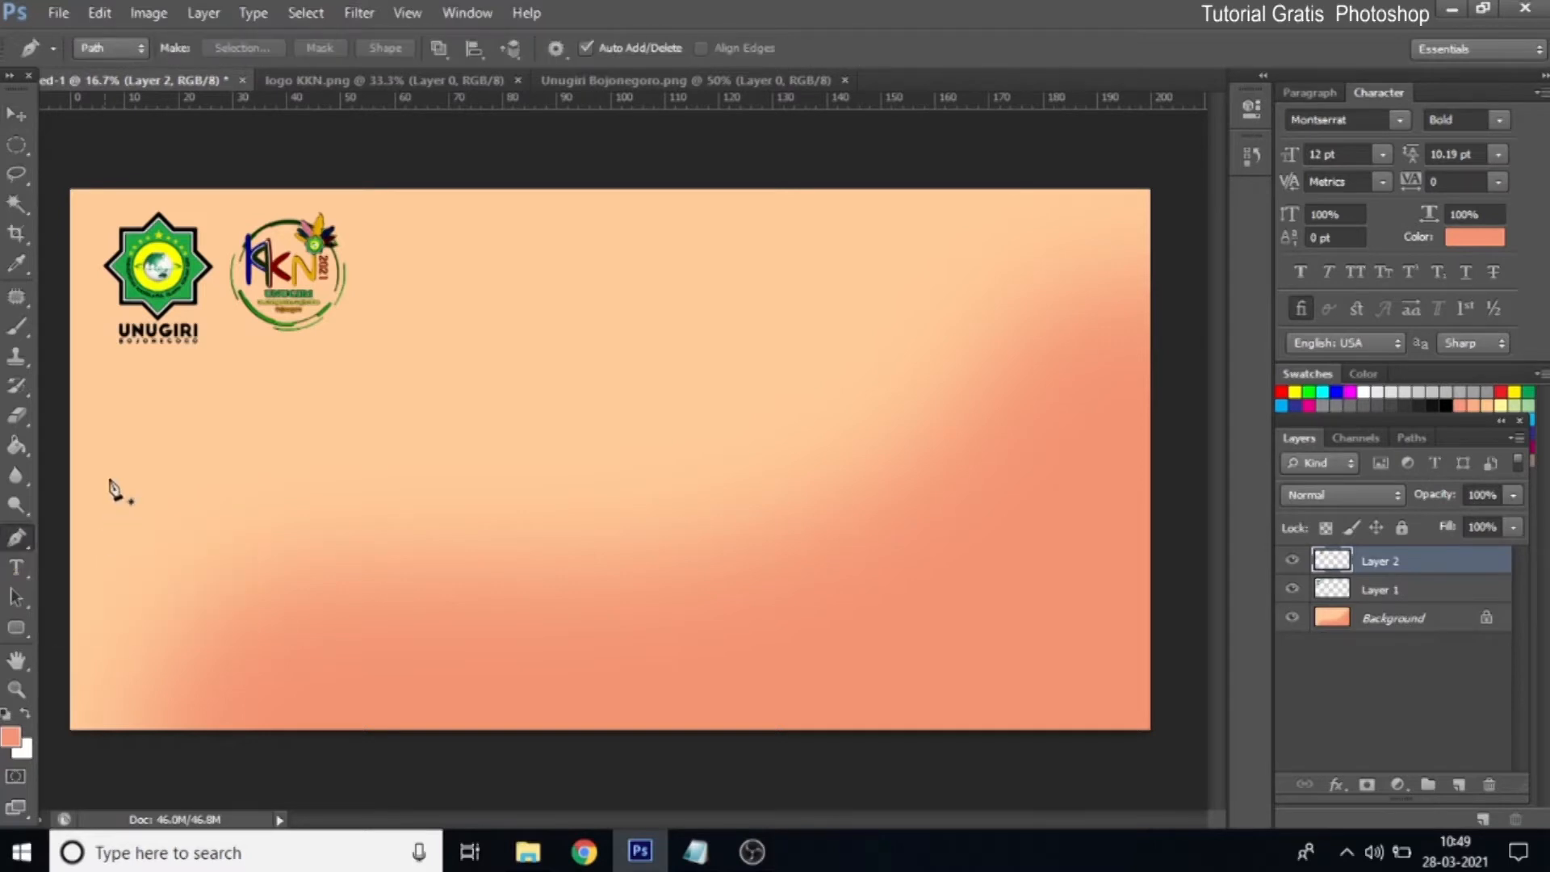
{"action": "left_click", "coordinate": [129, 50]}
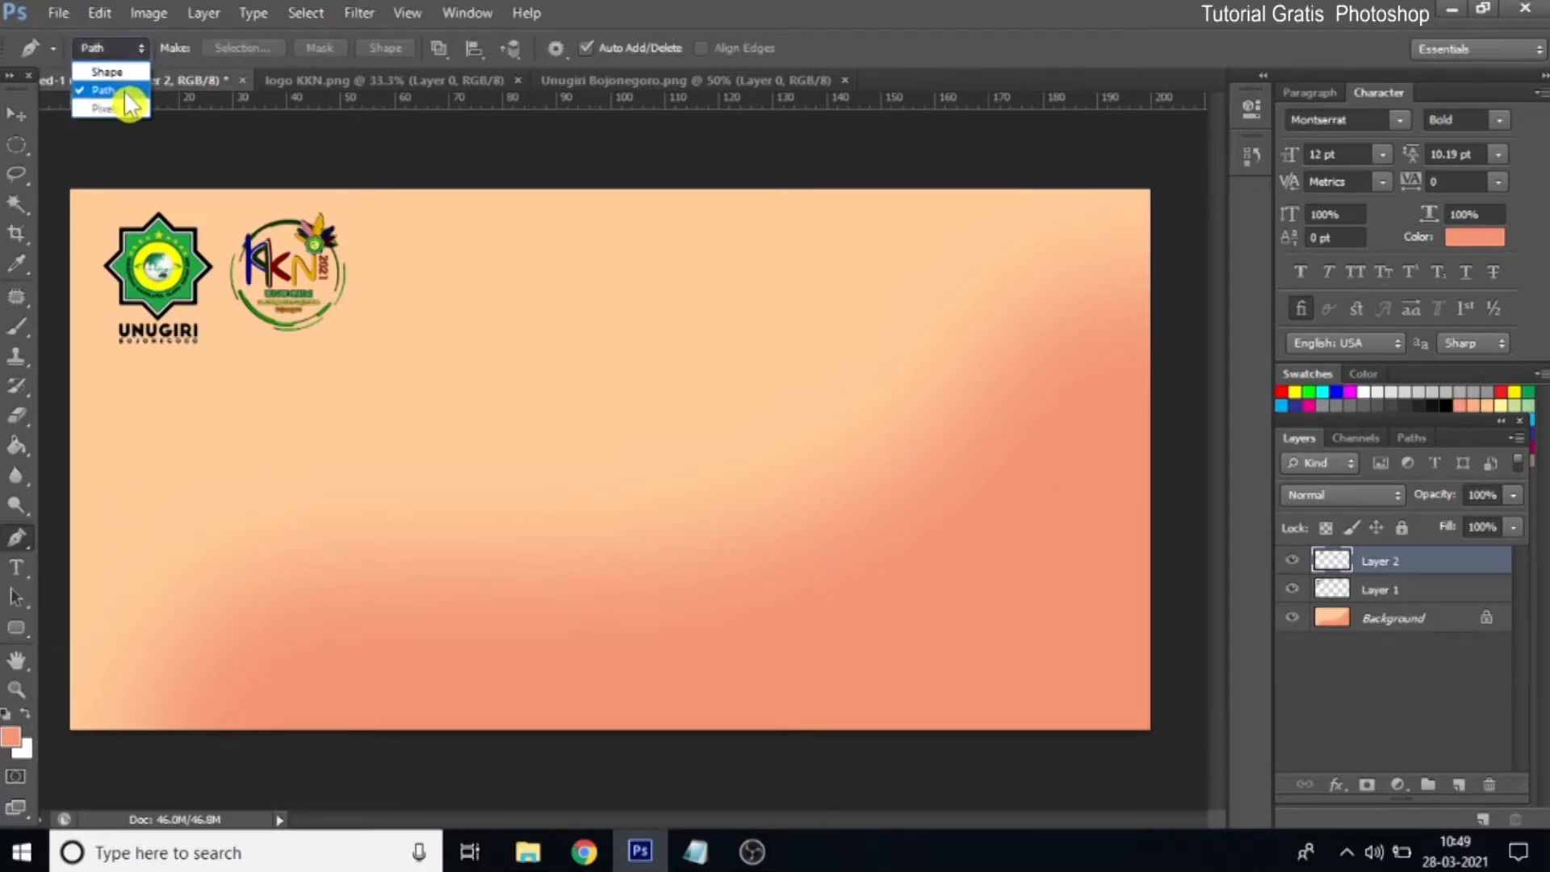
{"action": "left_click", "coordinate": [128, 95]}
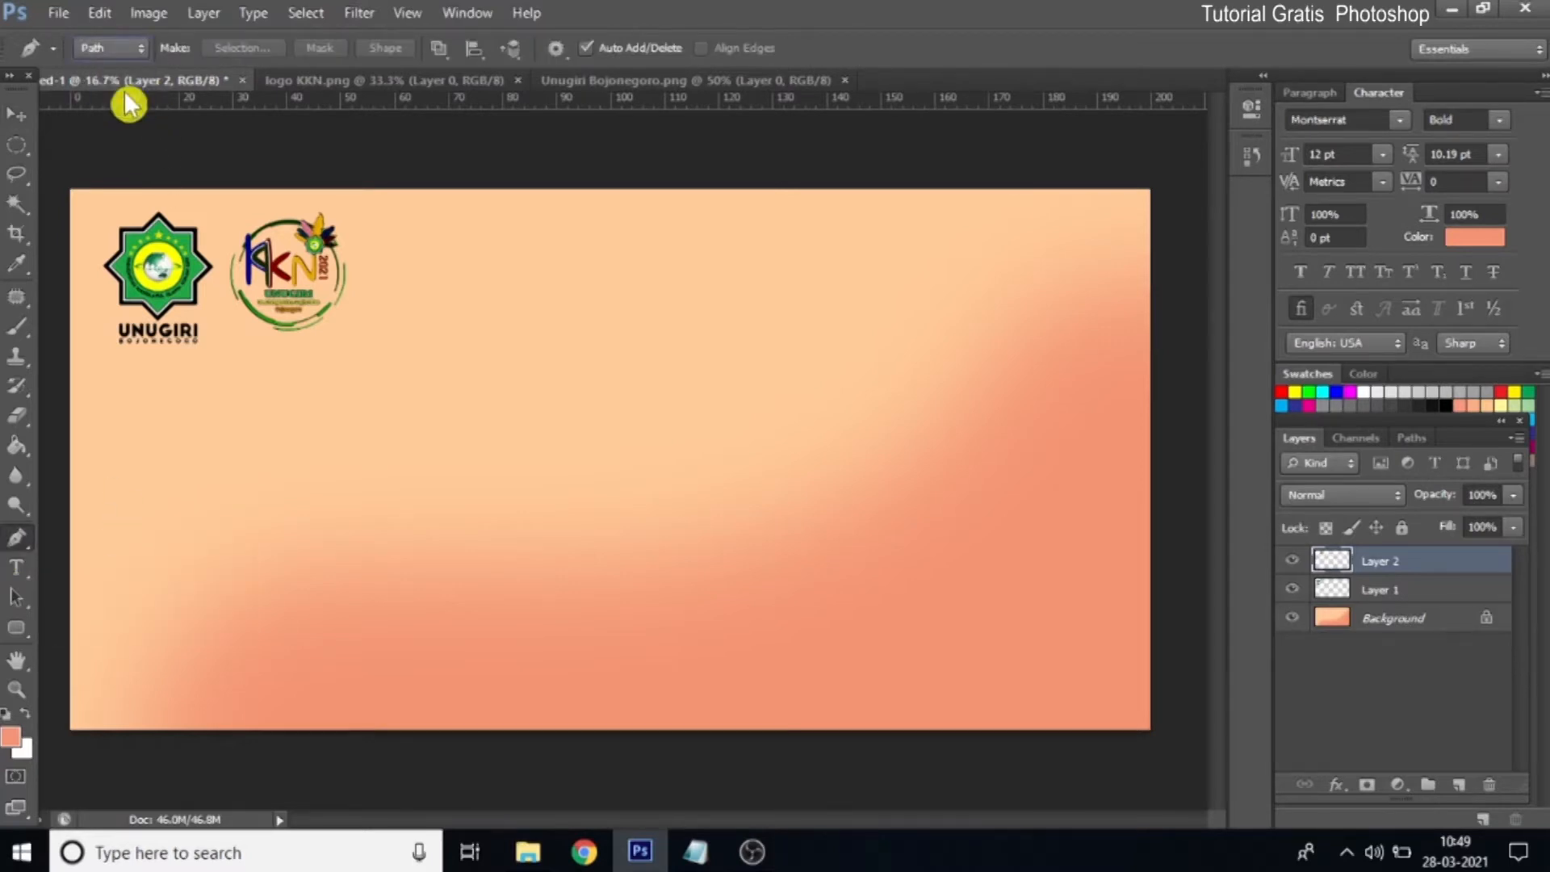
{"action": "left_click", "coordinate": [64, 423]}
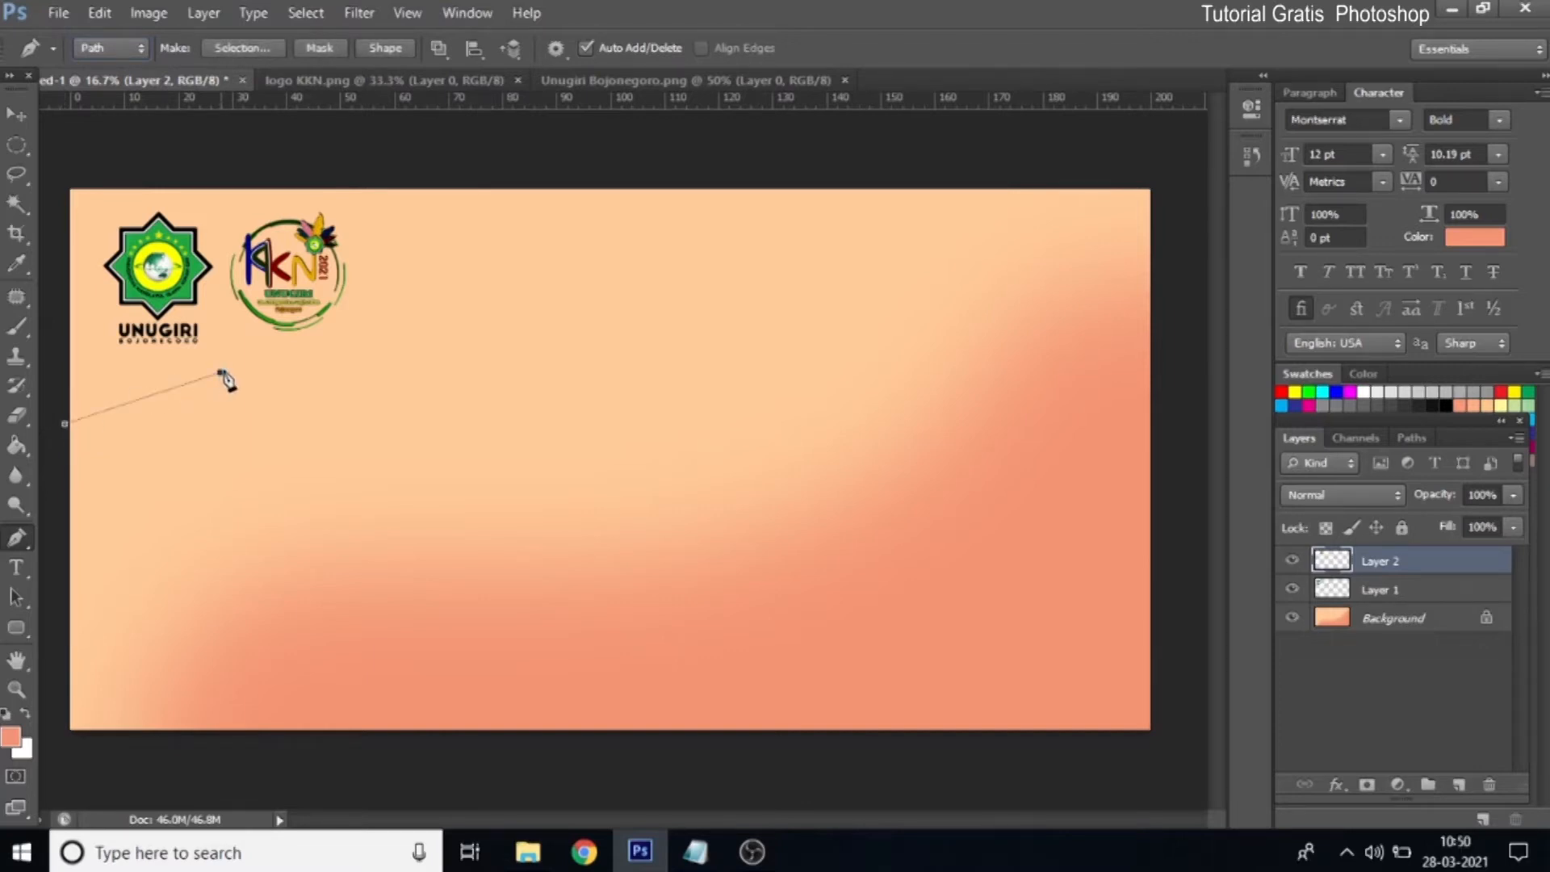
{"action": "left_click_drag", "start_coordinate": [257, 360], "coordinate": [329, 376]}
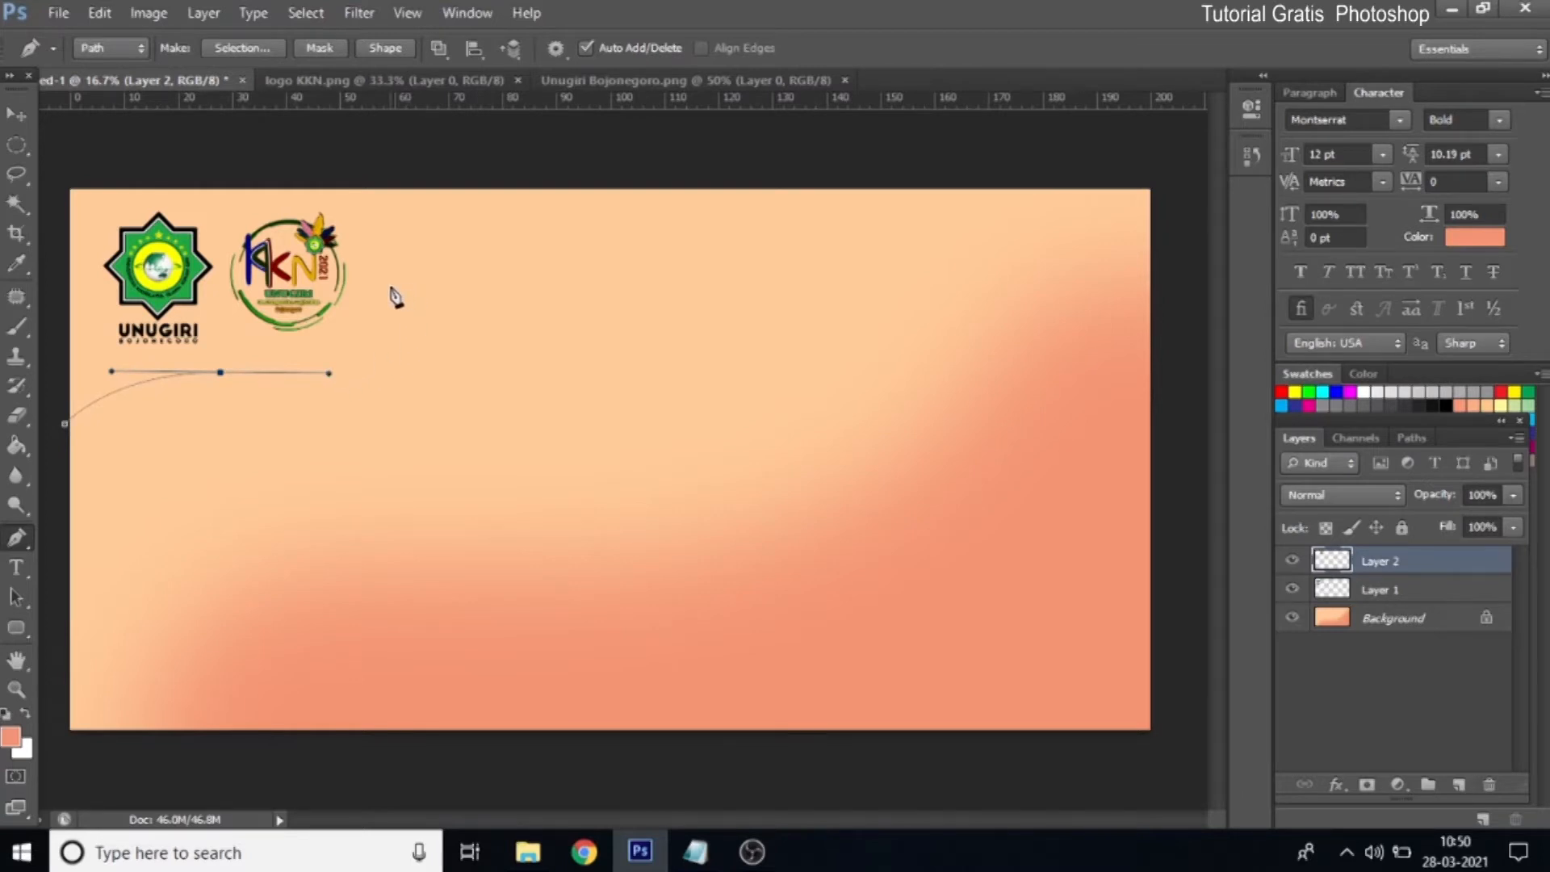
{"action": "left_click_drag", "start_coordinate": [401, 269], "coordinate": [389, 249]}
{"action": "left_click_drag", "start_coordinate": [497, 186], "coordinate": [593, 177]}
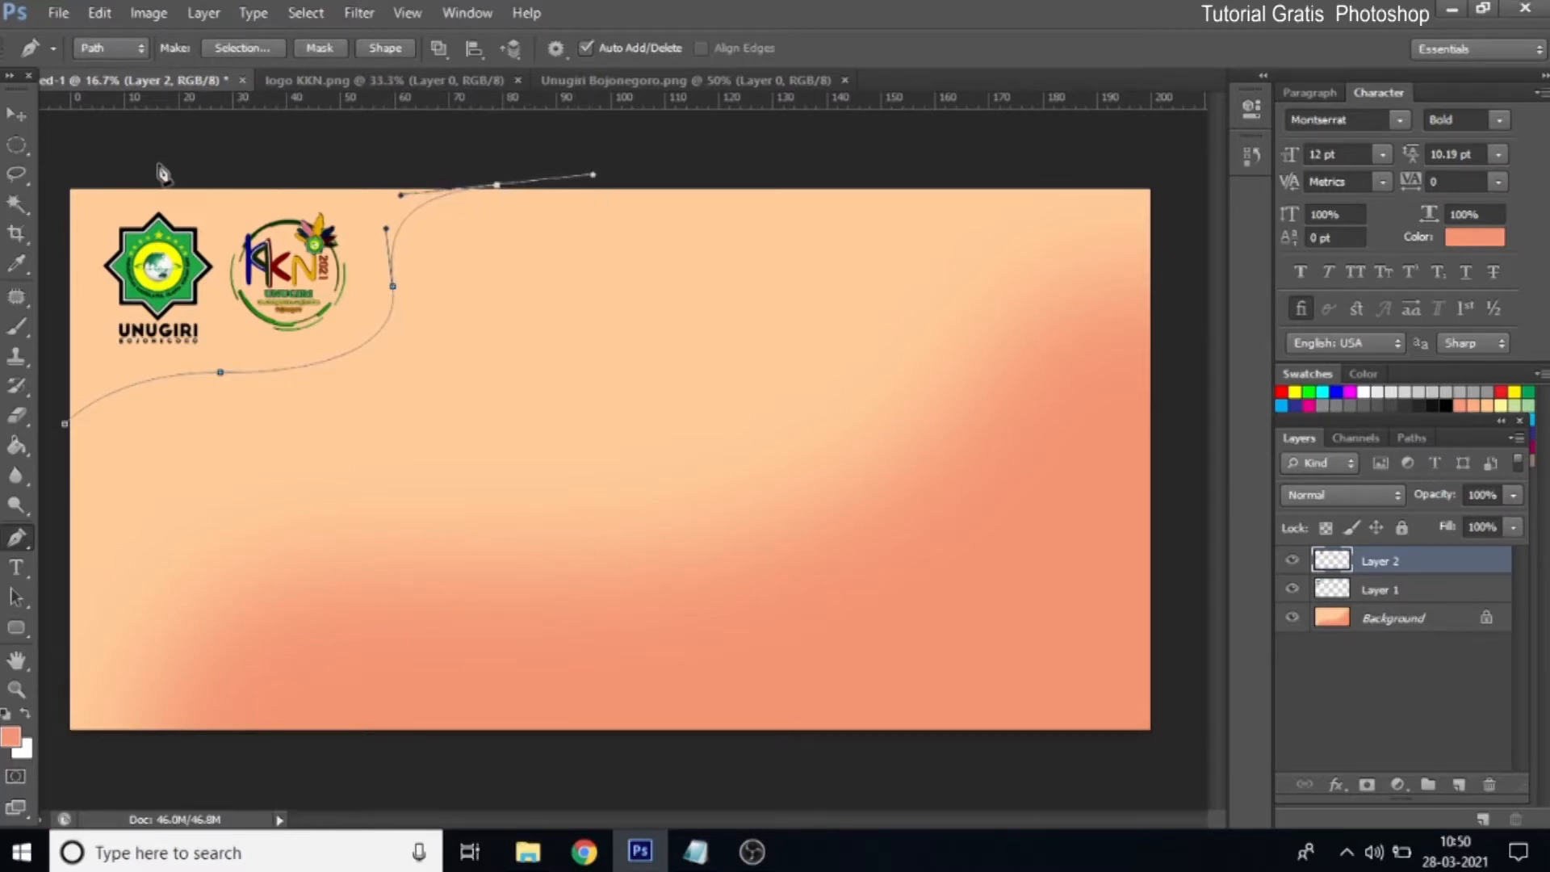
{"action": "left_click", "coordinate": [61, 164]}
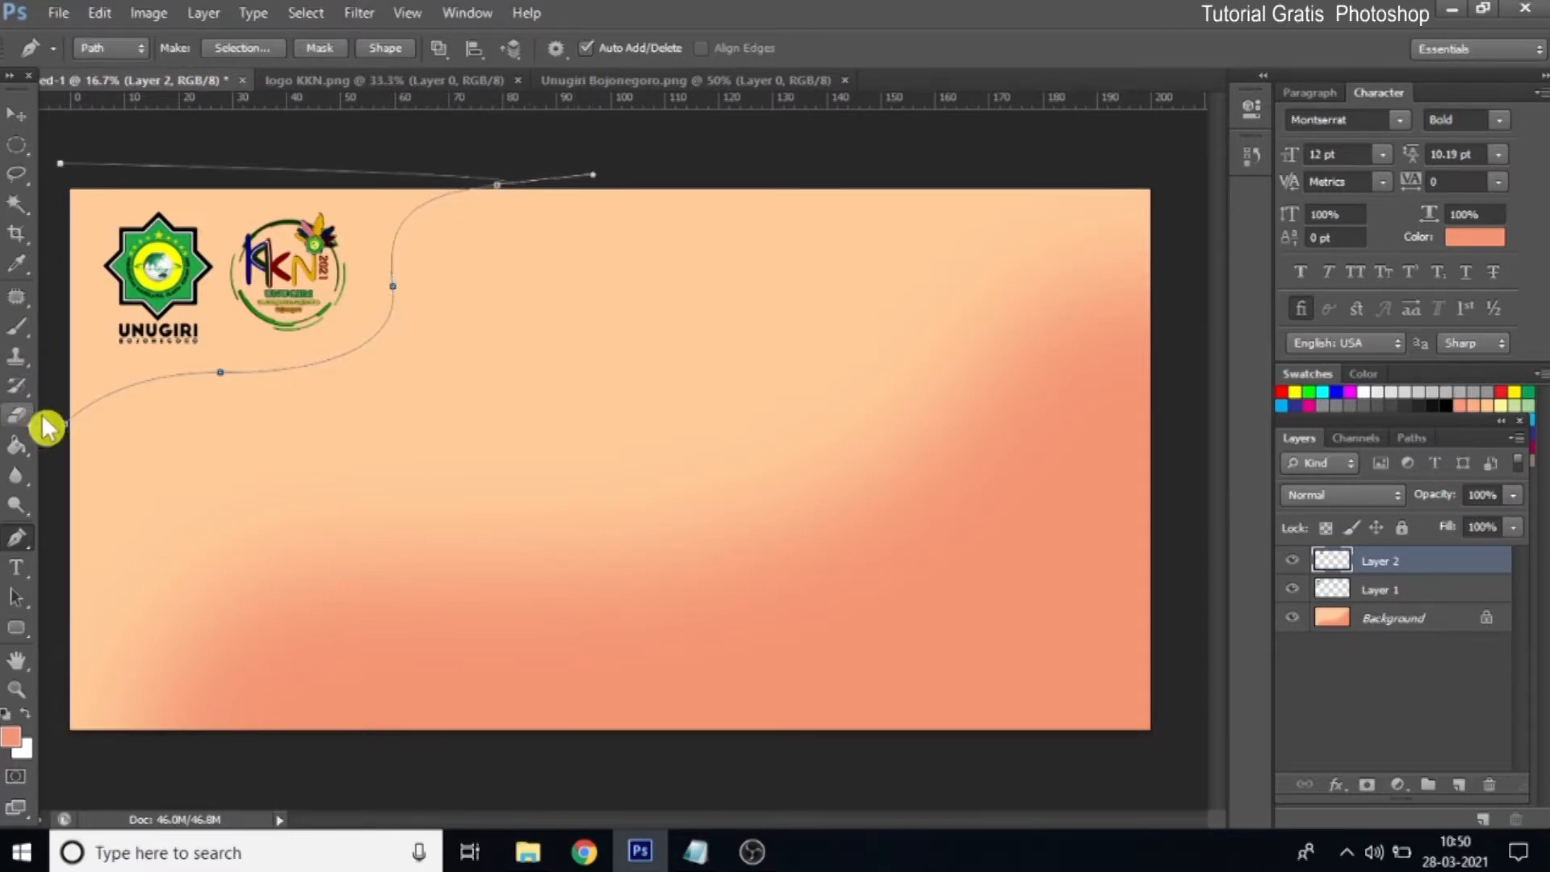
{"action": "left_click", "coordinate": [65, 425]}
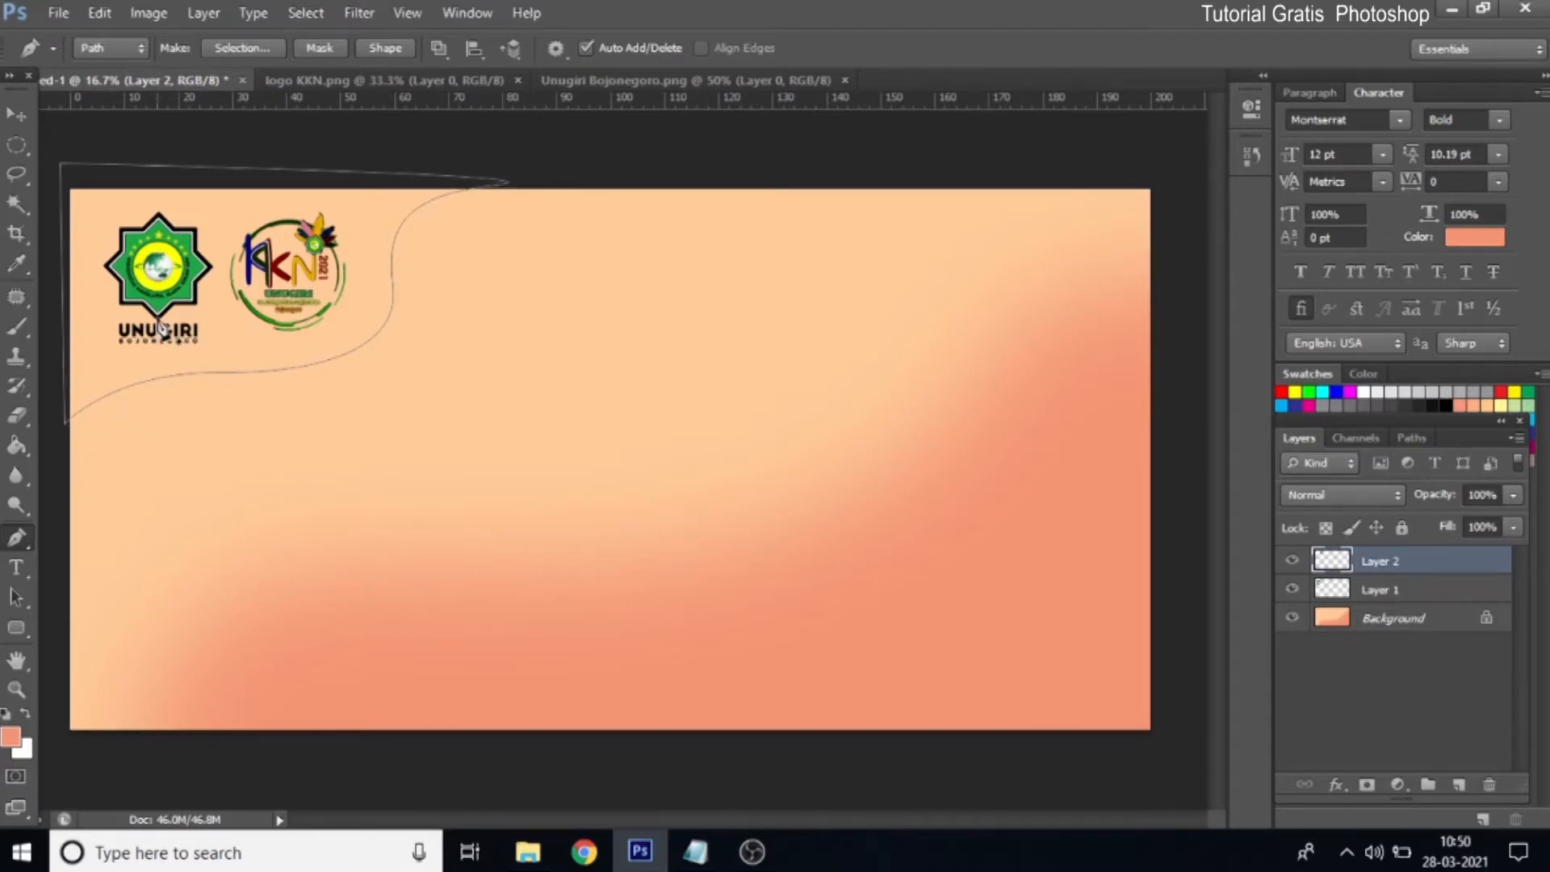
Convert the path around the logos into a selection and add a new layer directly above Background
{"action": "right_click", "coordinate": [228, 327]}
{"action": "left_click", "coordinate": [292, 423]}
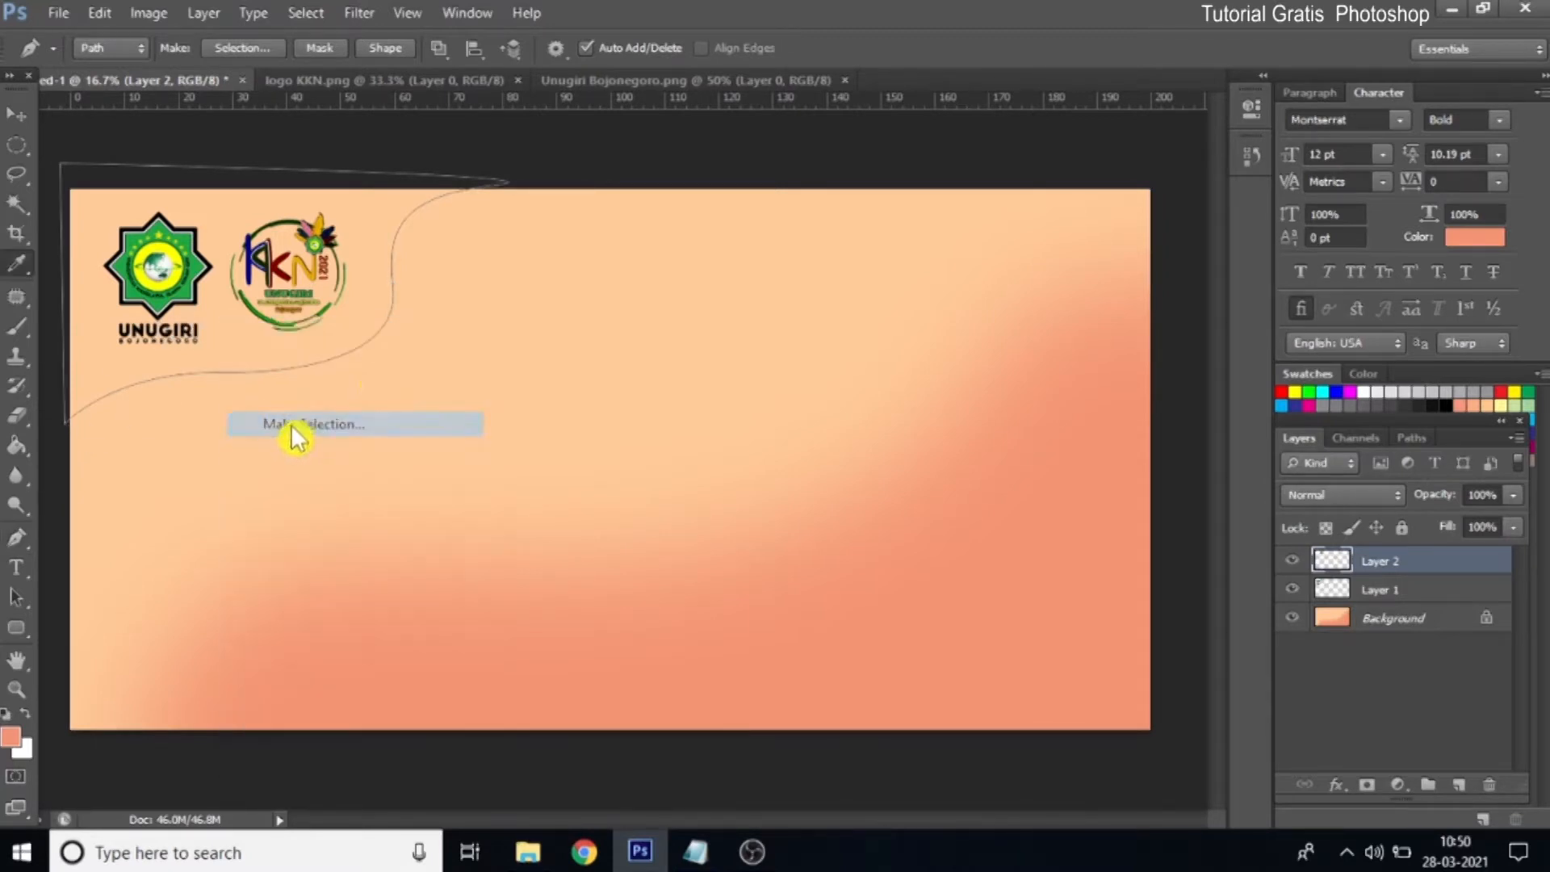
{"action": "left_click", "coordinate": [890, 251]}
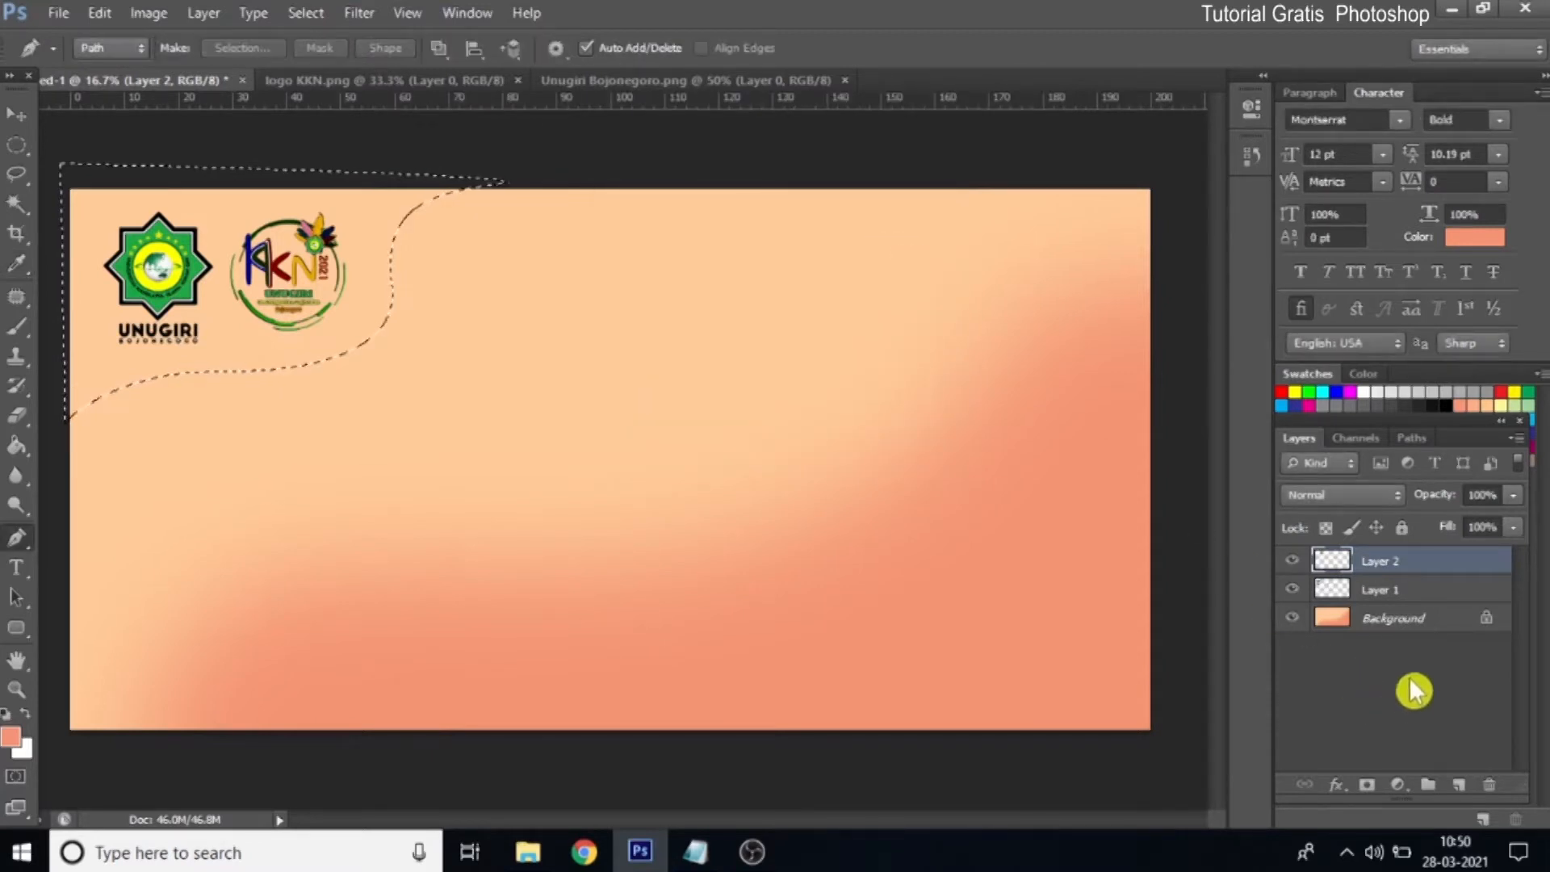
{"action": "left_click", "coordinate": [1421, 624]}
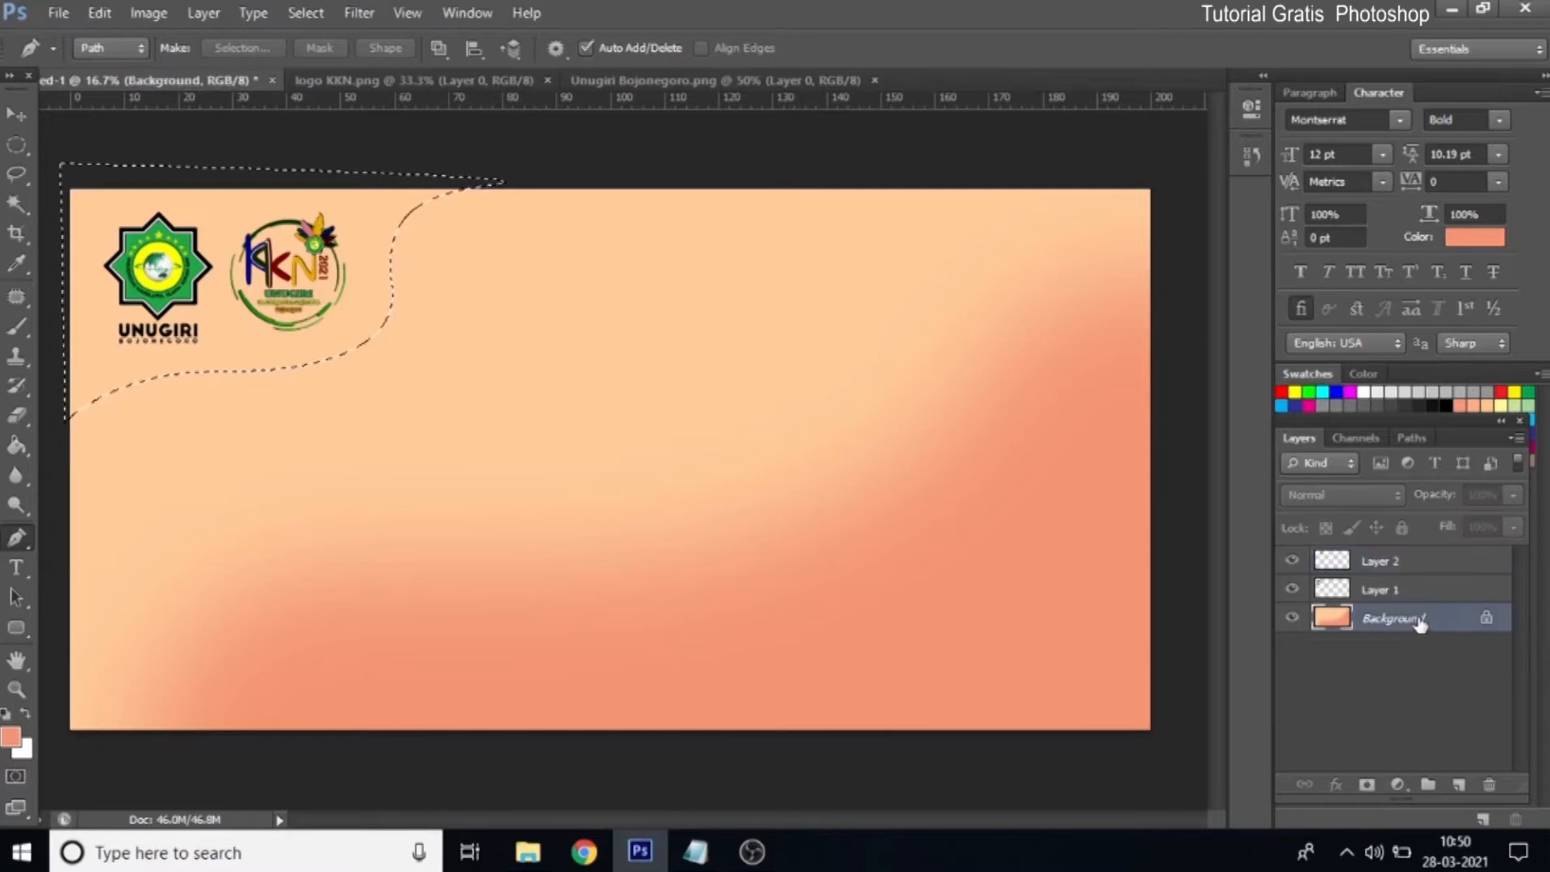
{"action": "left_click", "coordinate": [1459, 784]}
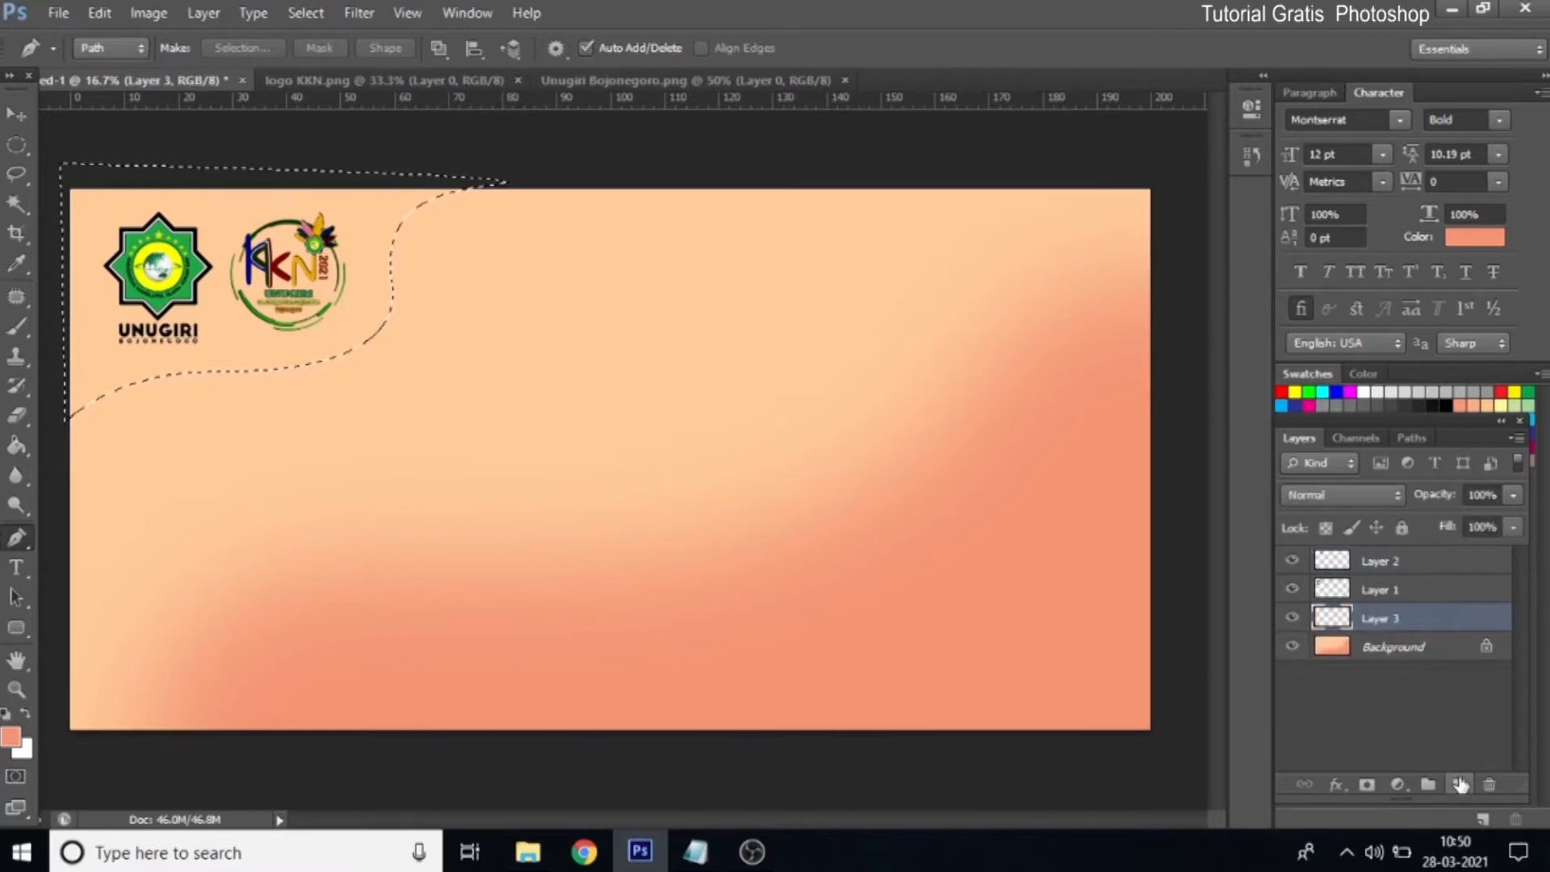
Set the foreground colour to white ffffff, fill the selection behind the logos with the Paint Bucket, and deselect
{"action": "left_click", "coordinate": [12, 739]}
{"action": "left_click_drag", "start_coordinate": [291, 544], "coordinate": [151, 408]}
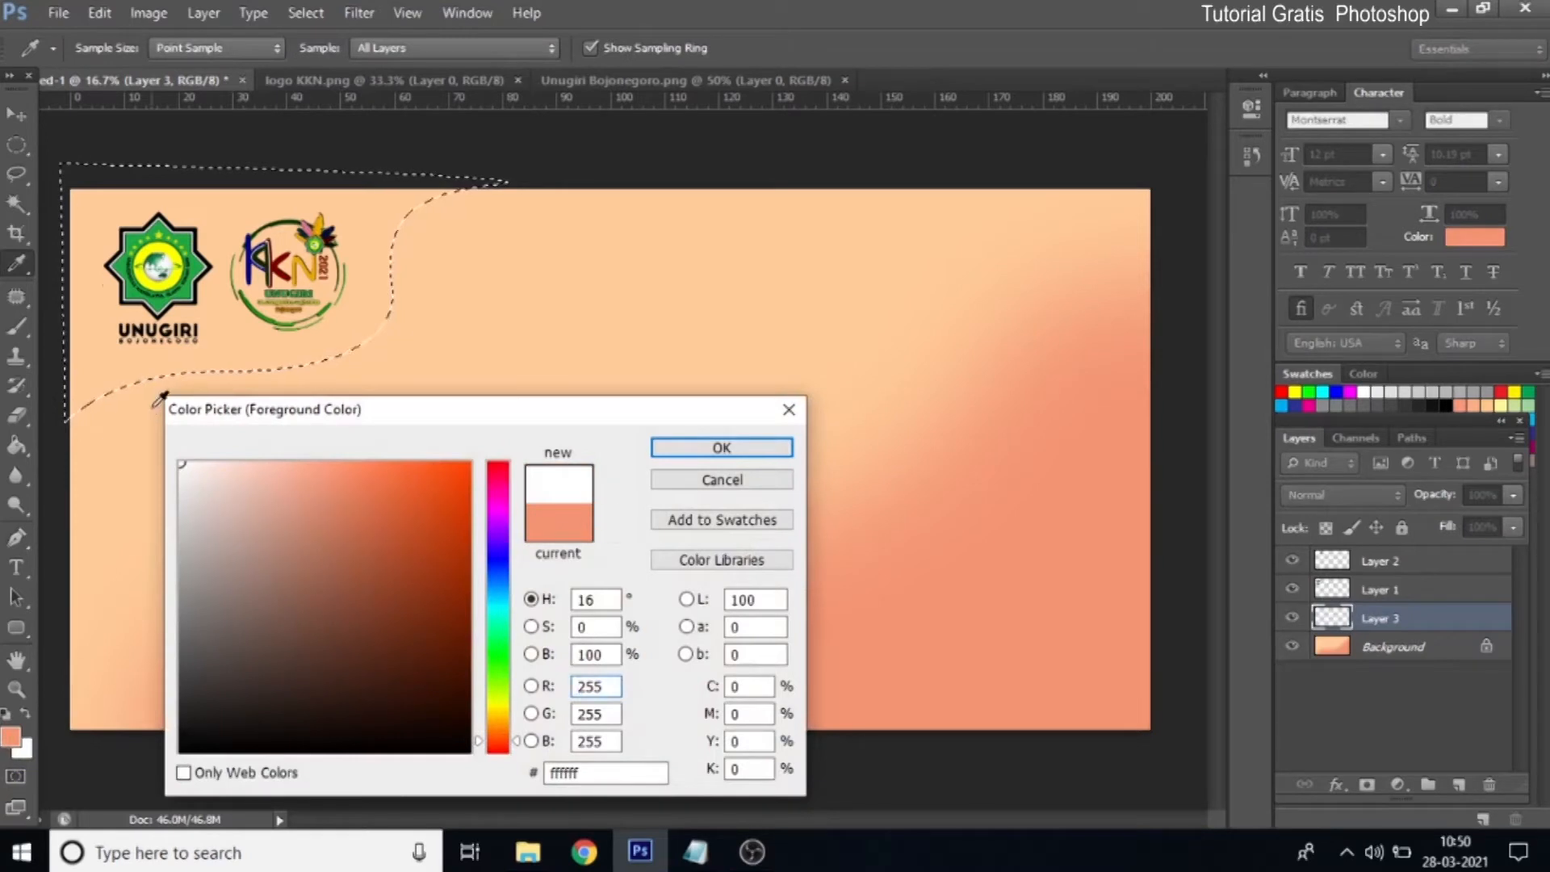
{"action": "left_click", "coordinate": [720, 450]}
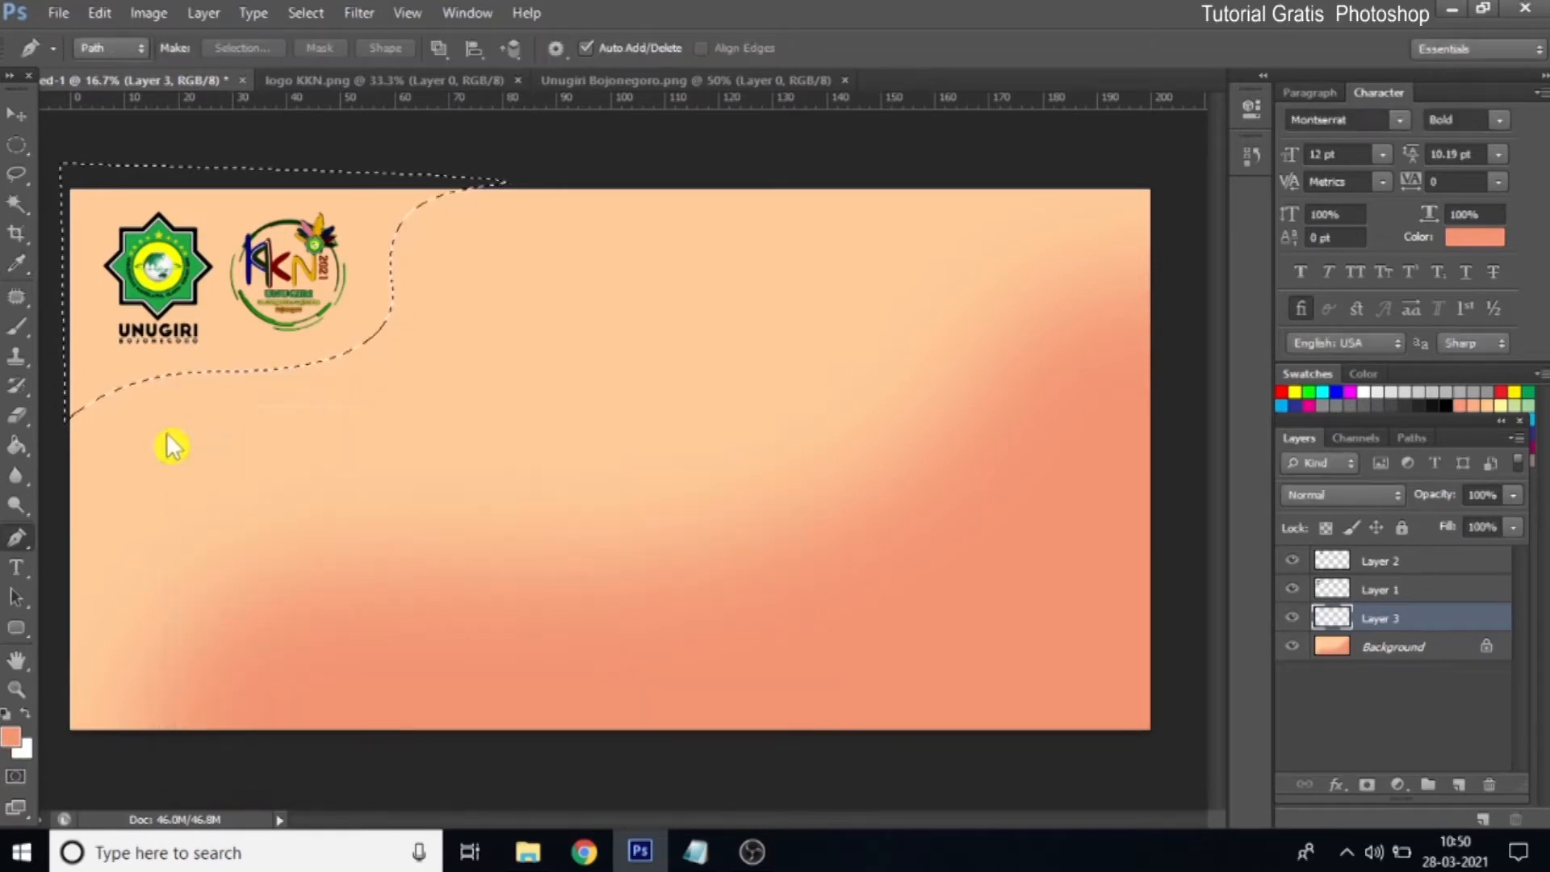
{"action": "left_click", "coordinate": [17, 445]}
{"action": "left_click", "coordinate": [105, 461]}
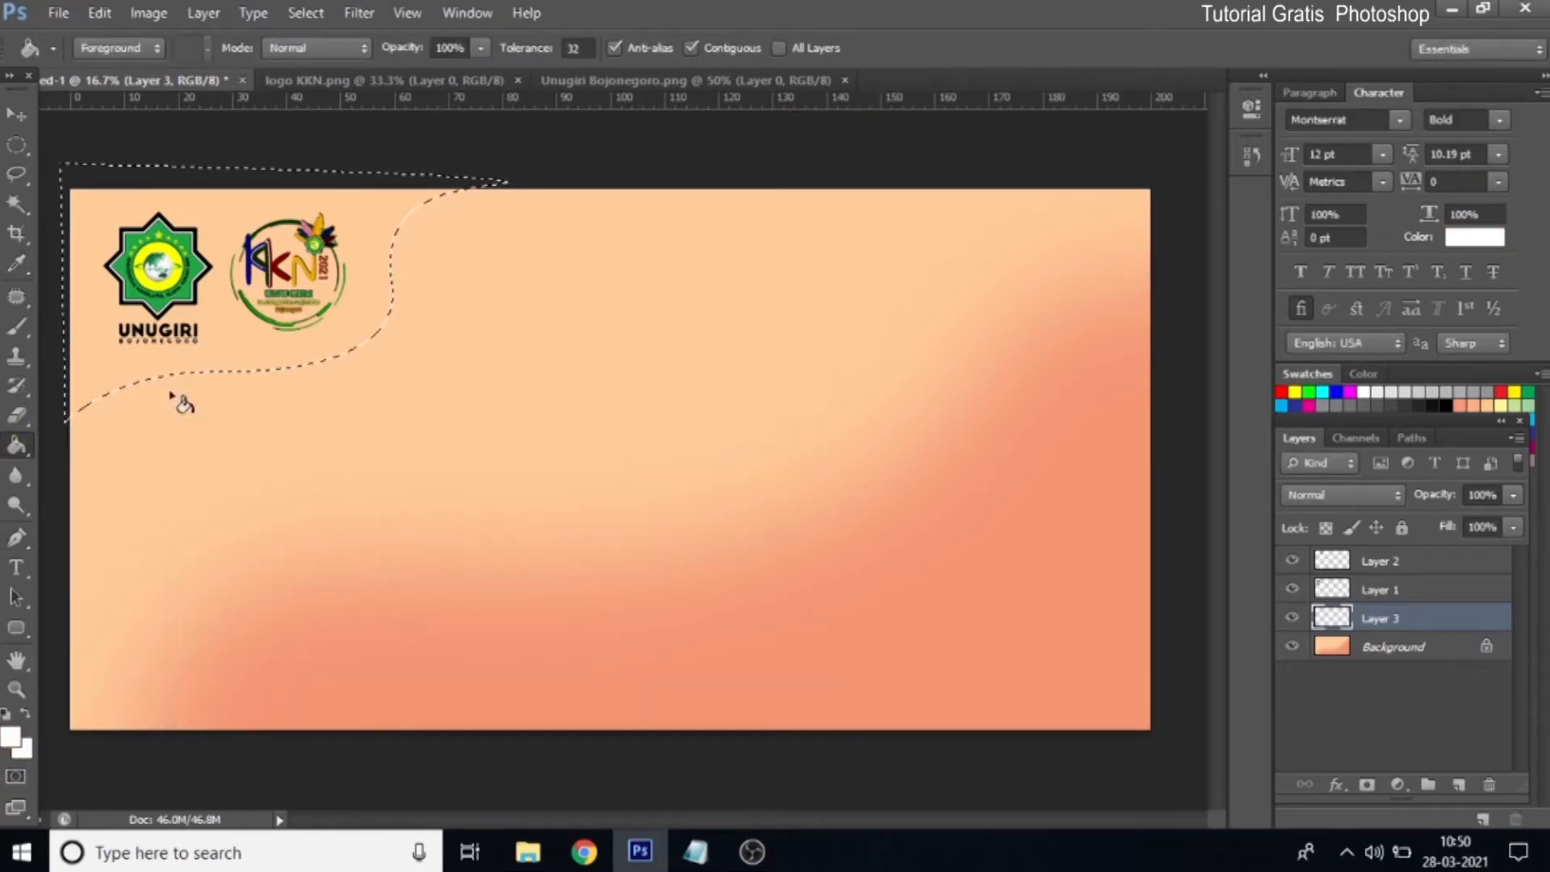
{"action": "left_click", "coordinate": [205, 322]}
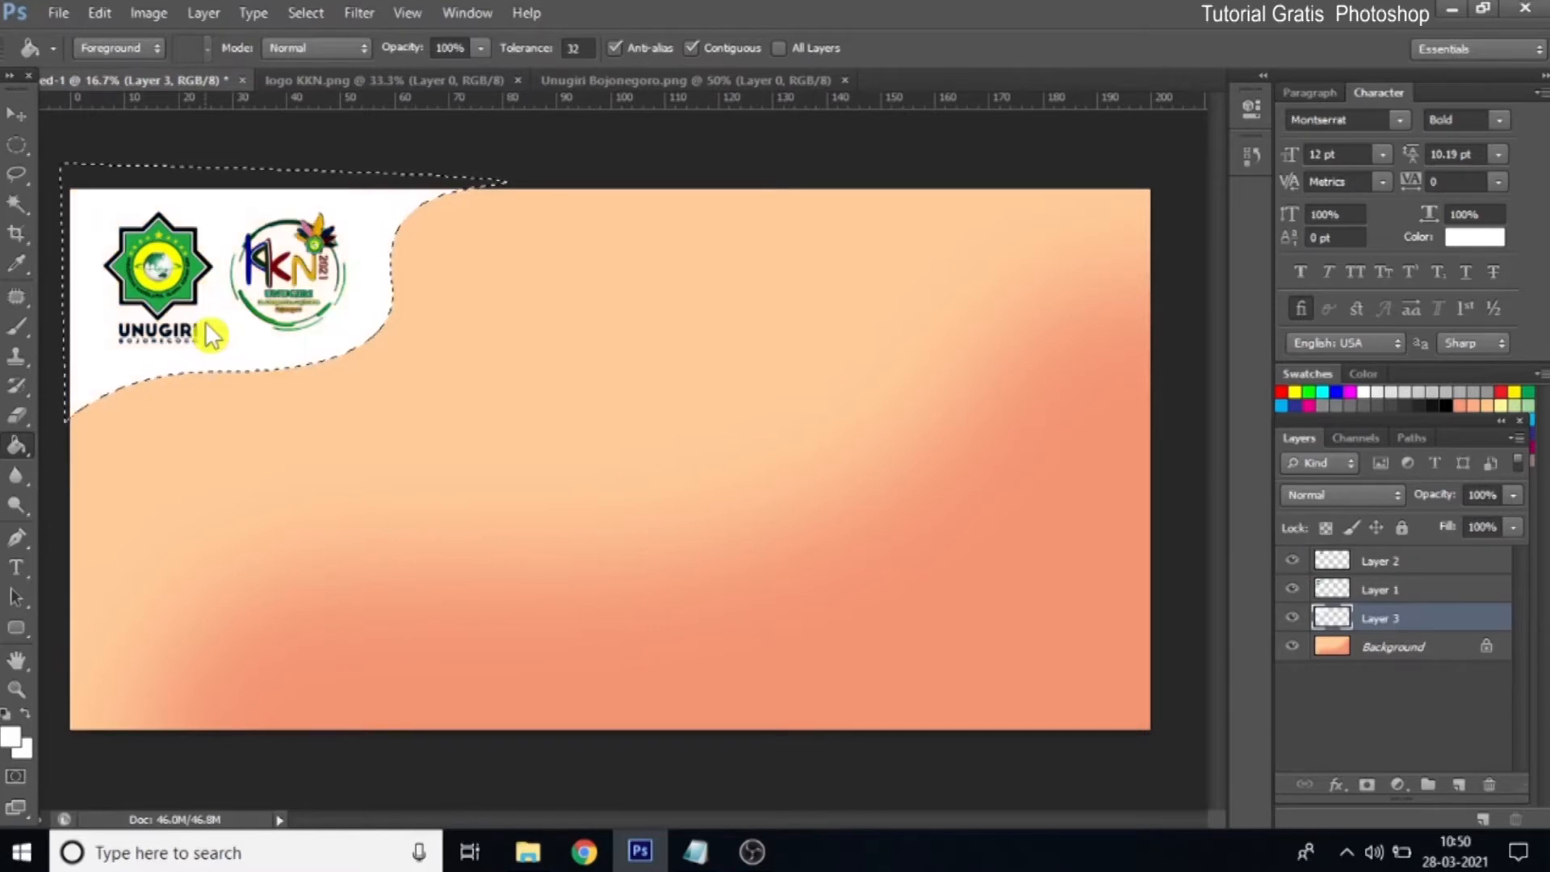
{"action": "key", "text": "ctrl+d"}
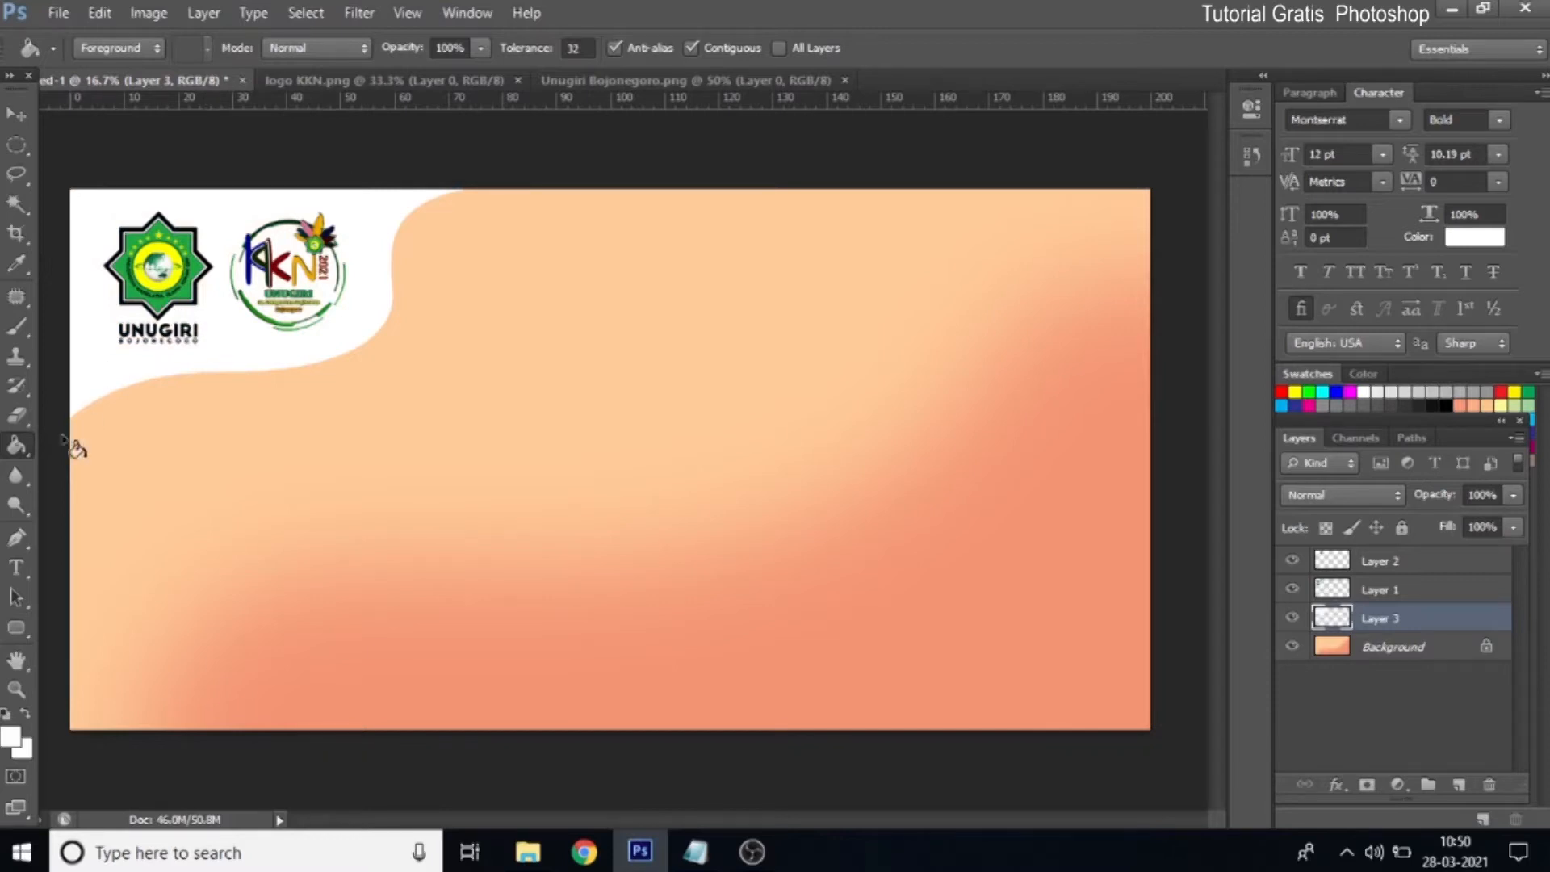
Draw a closed wavy Pen path across the backdrop's lower-right corner, running from the bottom edge to the right edge
{"action": "left_click", "coordinate": [21, 549]}
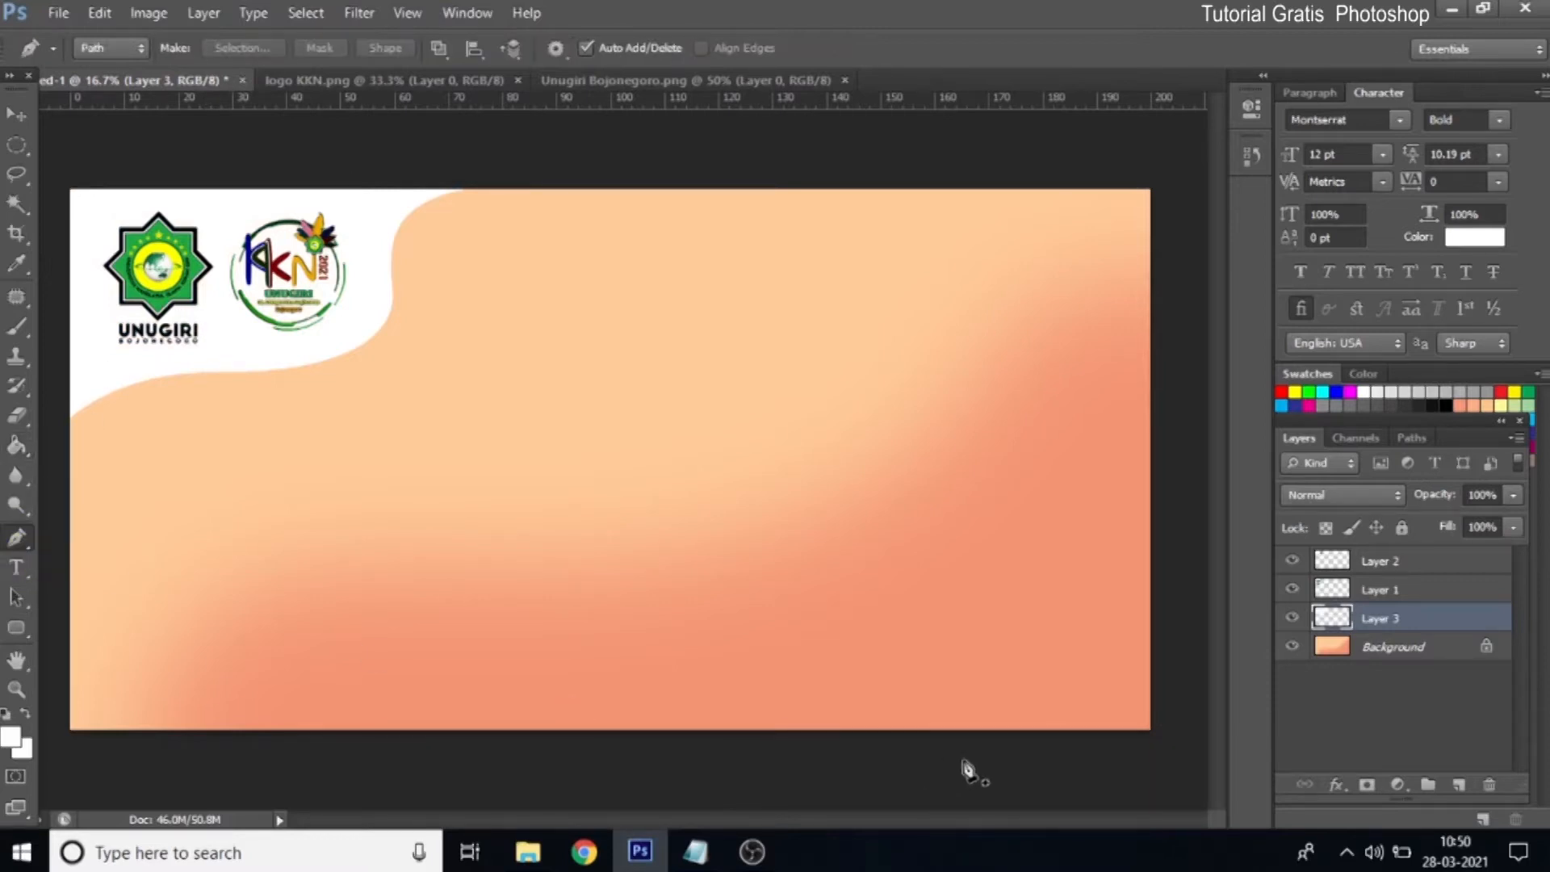
{"action": "left_click", "coordinate": [732, 738]}
{"action": "left_click_drag", "start_coordinate": [896, 660], "coordinate": [910, 660]}
{"action": "left_click_drag", "start_coordinate": [1077, 651], "coordinate": [1141, 629]}
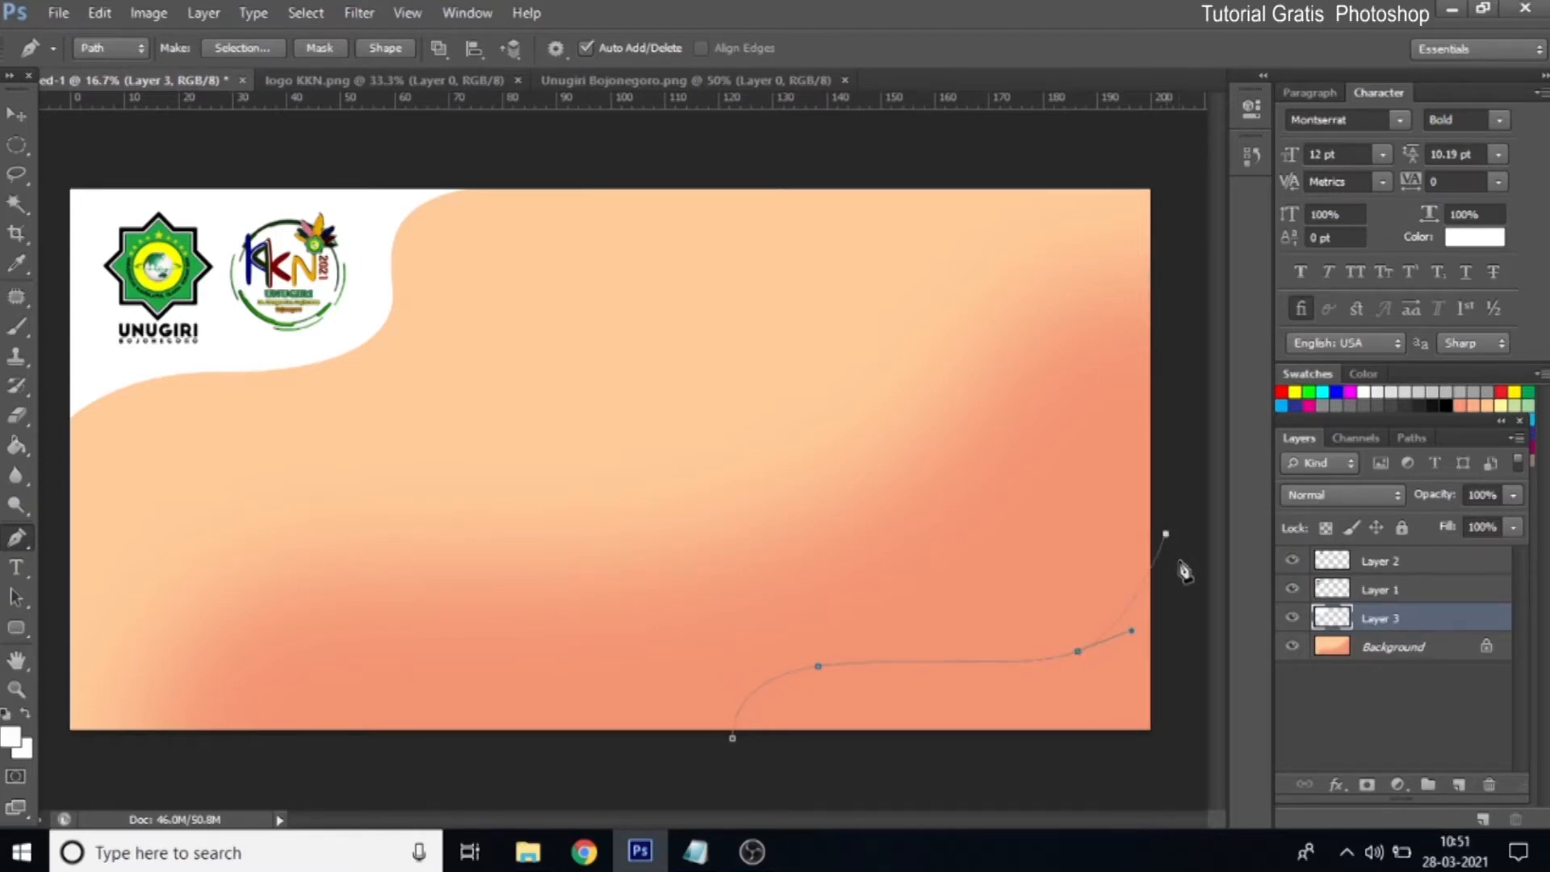
{"action": "left_click", "coordinate": [1163, 758]}
{"action": "left_click", "coordinate": [733, 738]}
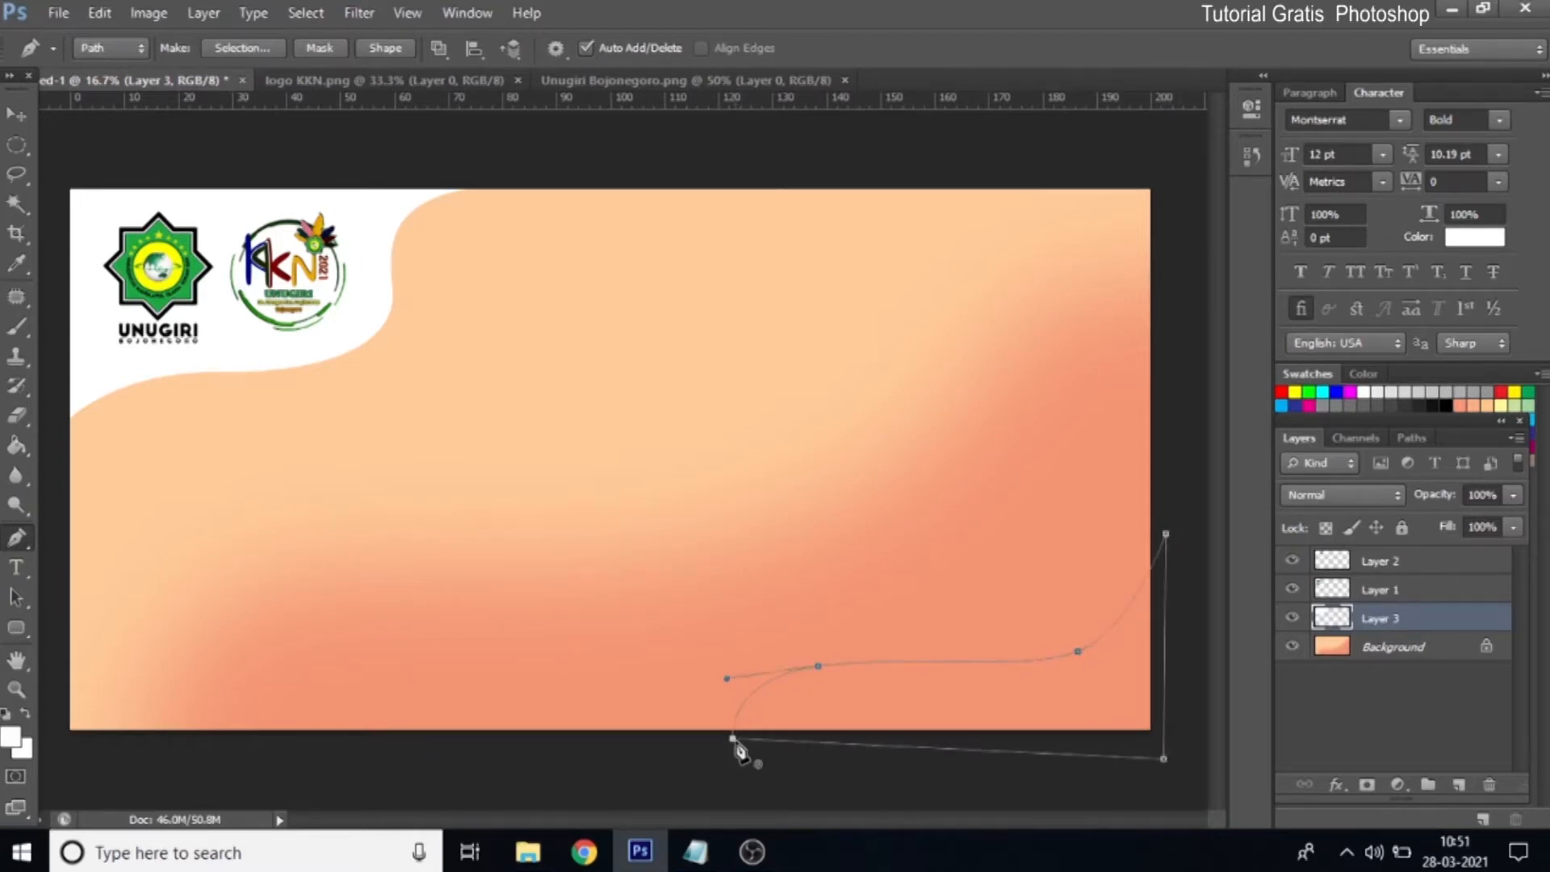
Convert the lower-right corner path into a selection, fill it with white on Layer 3, and deselect
{"action": "right_click", "coordinate": [884, 685]}
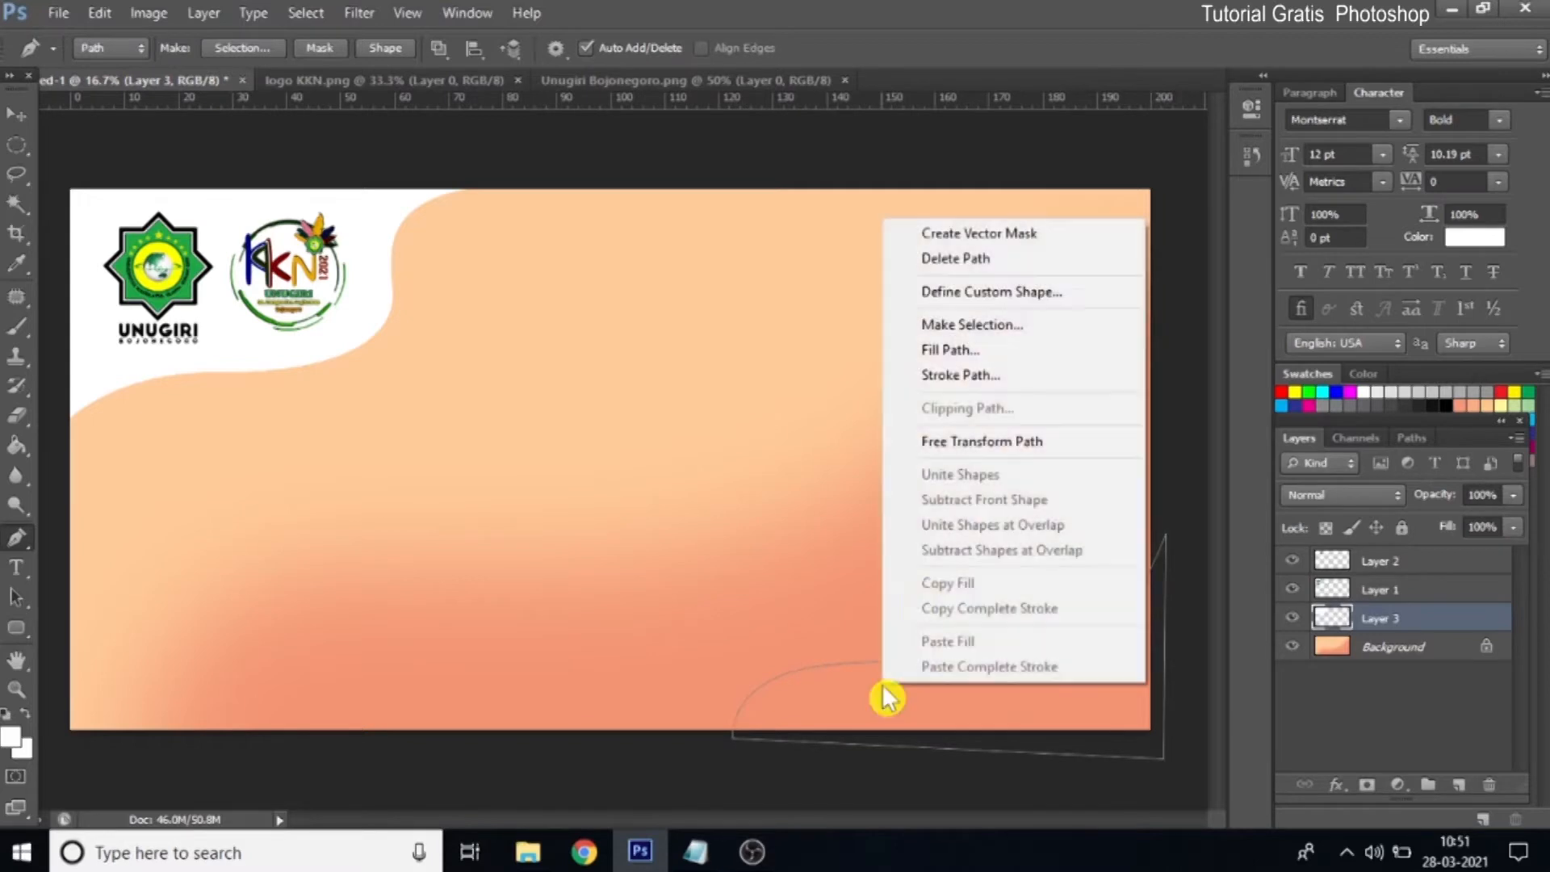
{"action": "left_click", "coordinate": [972, 338]}
{"action": "left_click", "coordinate": [898, 242]}
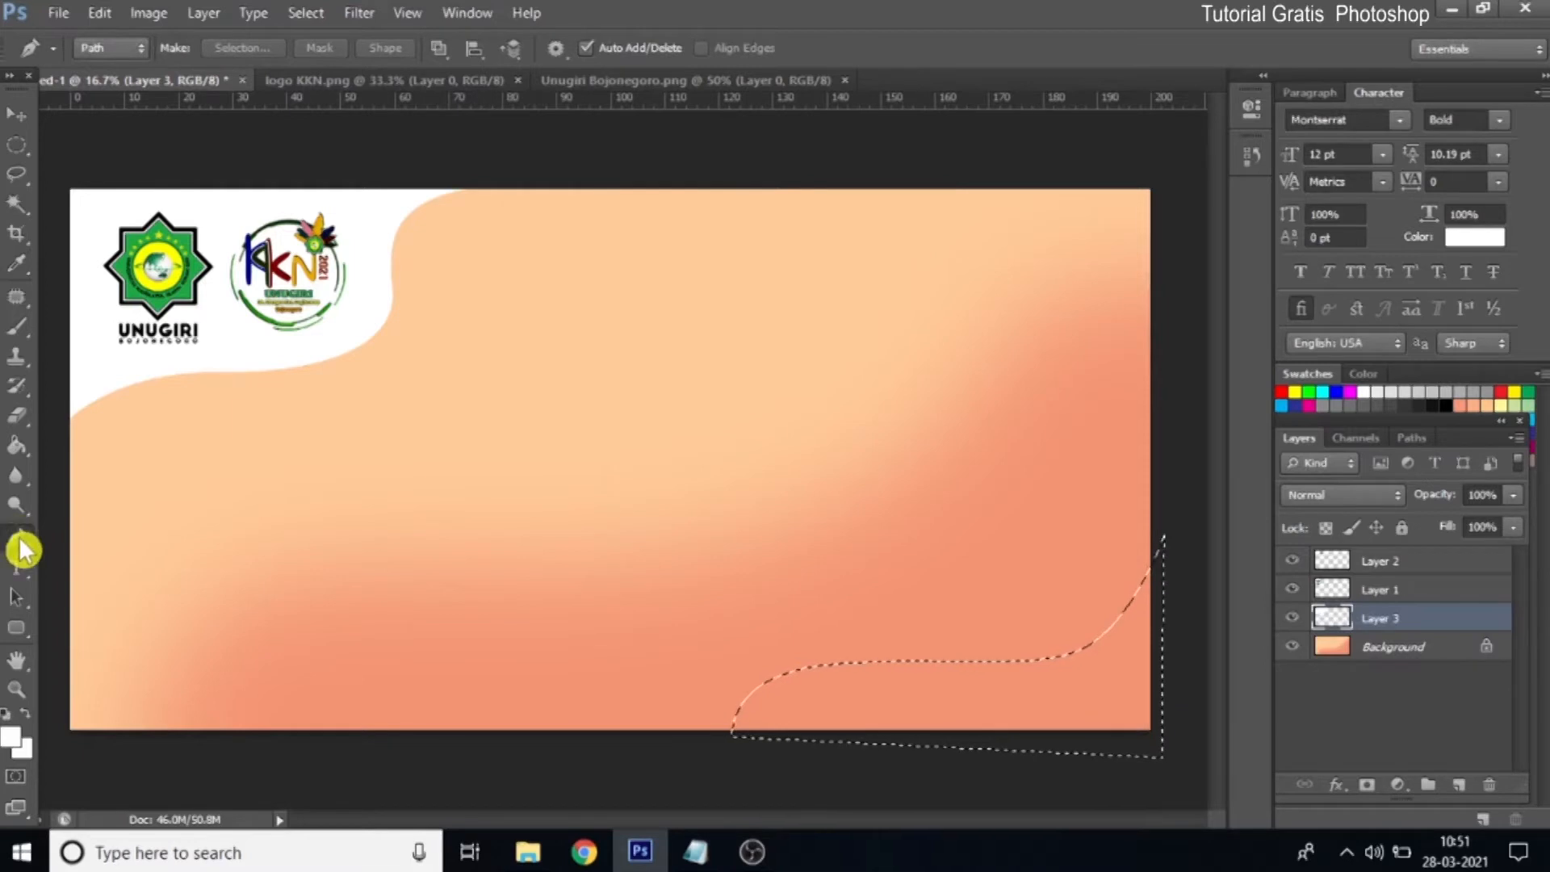
{"action": "left_click_drag", "start_coordinate": [15, 450], "coordinate": [154, 464]}
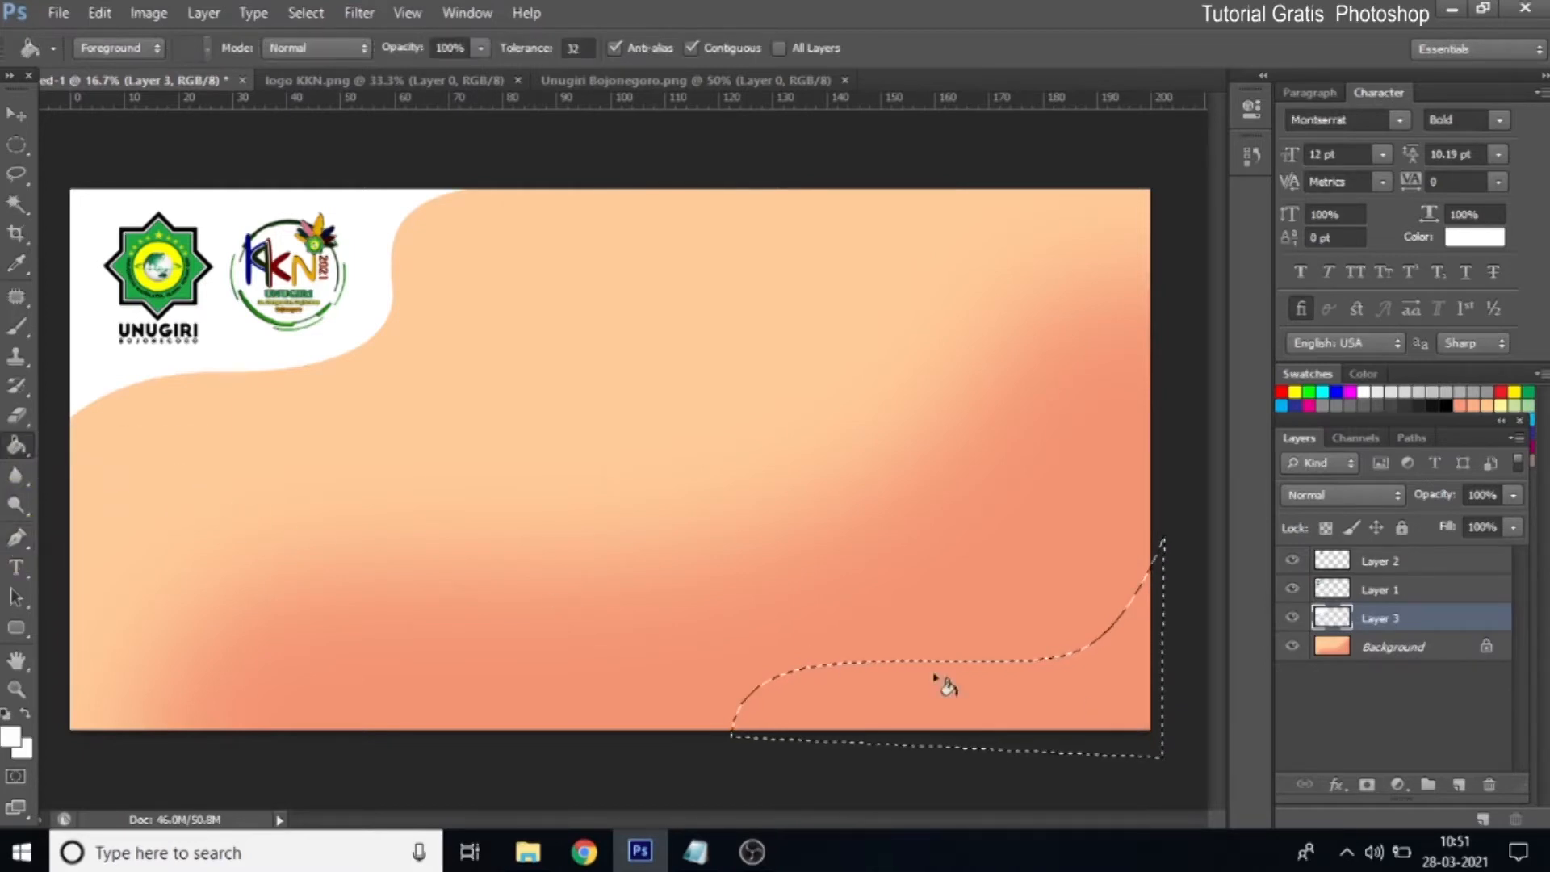
{"action": "left_click", "coordinate": [978, 685]}
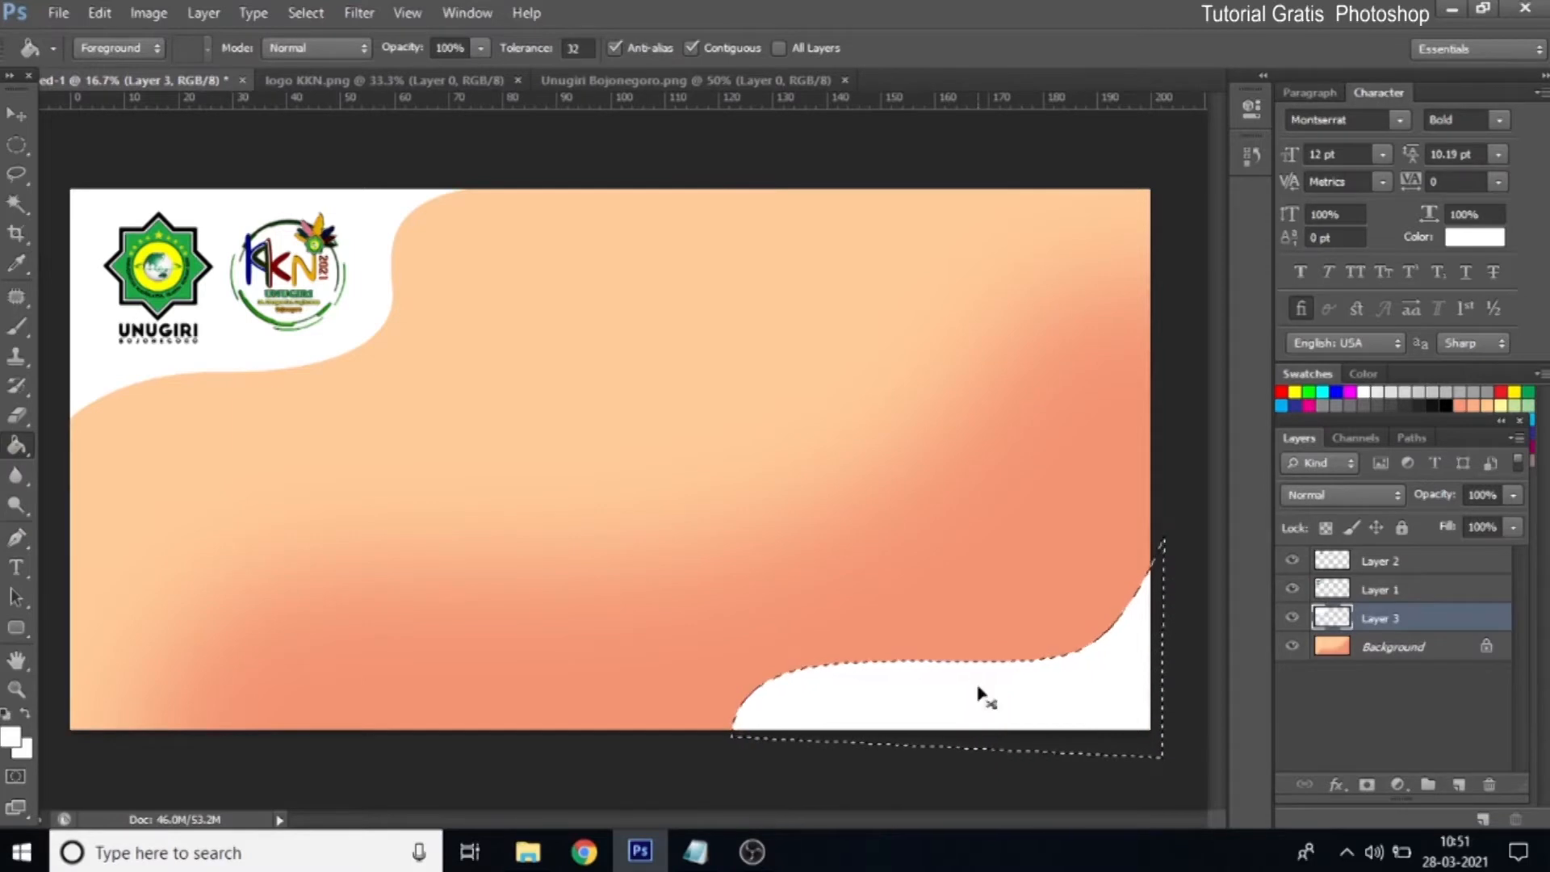
{"action": "key", "text": "ctrl+d"}
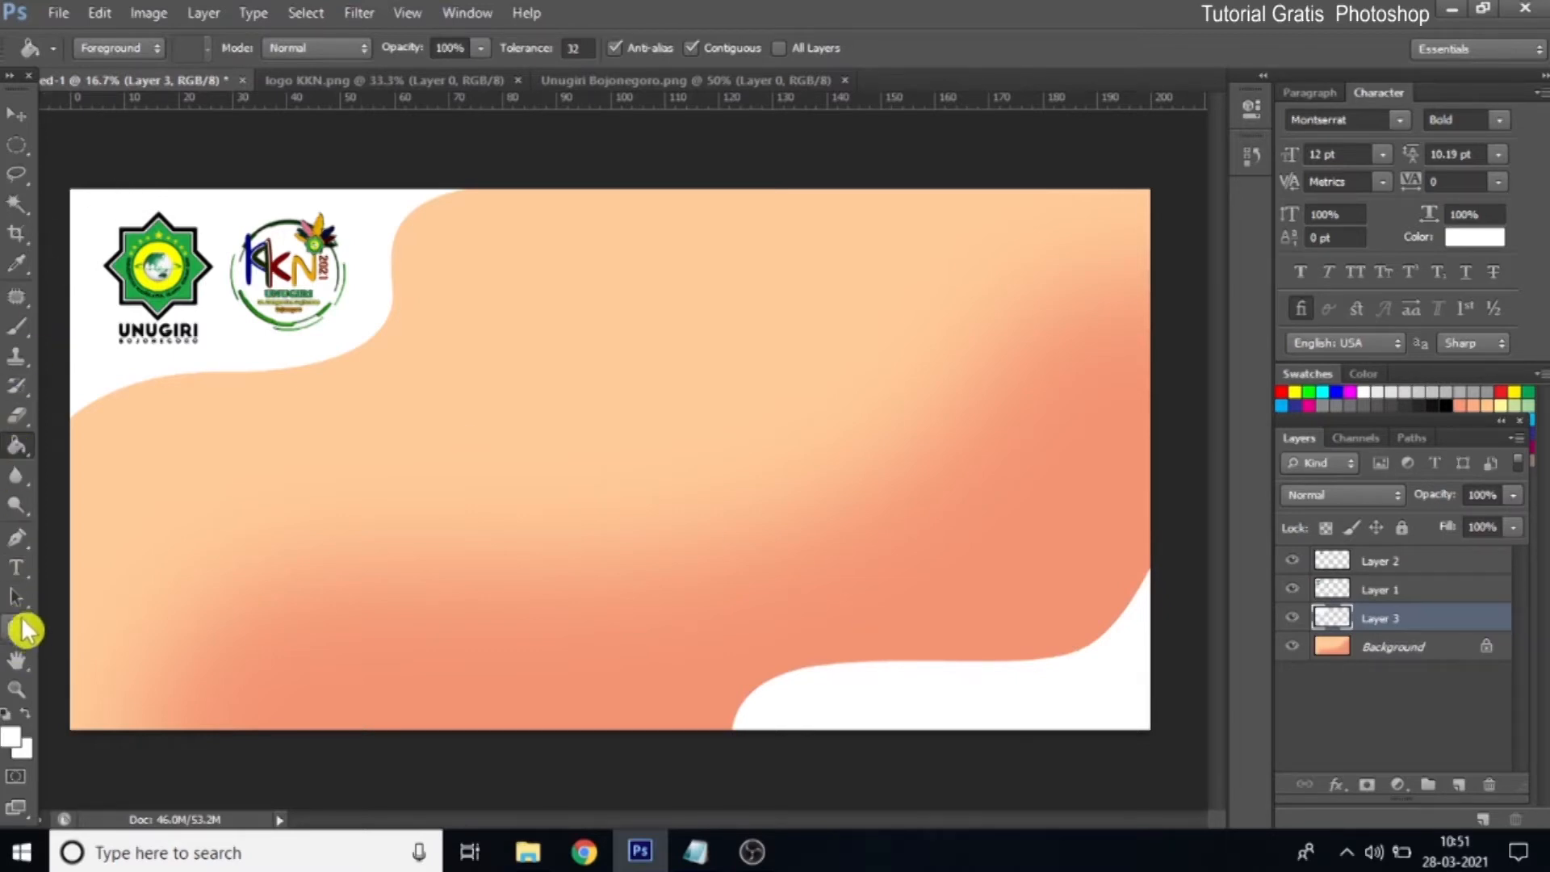
Draw a second closed Pen path across the upper-left corner, with a flatter curve that partly extends beyond the white shape
{"action": "left_click", "coordinate": [18, 539]}
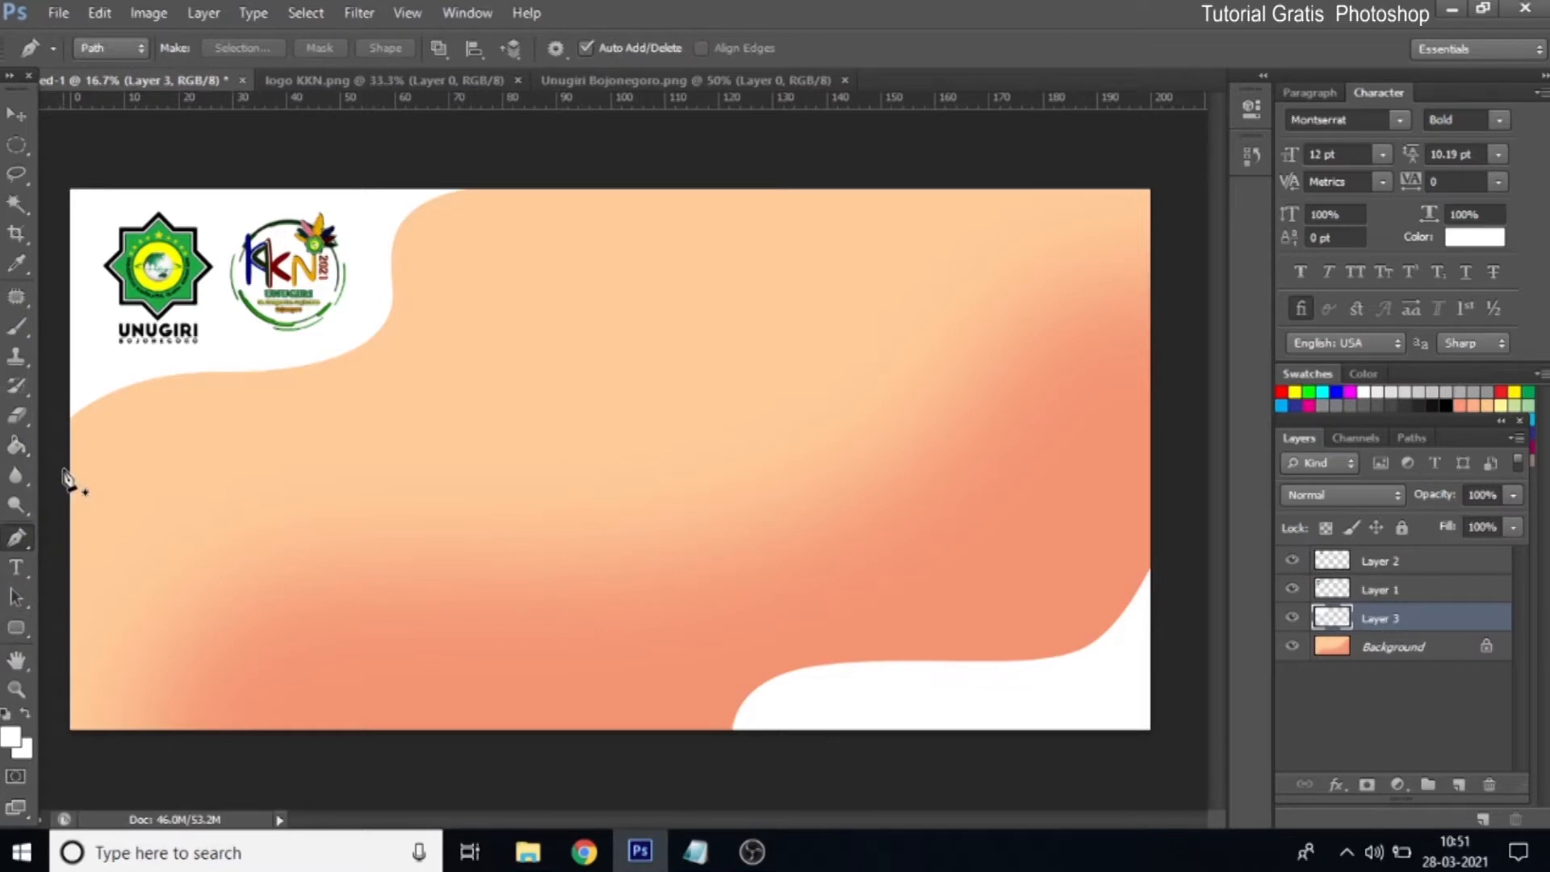
{"action": "left_click", "coordinate": [65, 468]}
{"action": "left_click_drag", "start_coordinate": [275, 330], "coordinate": [426, 277]}
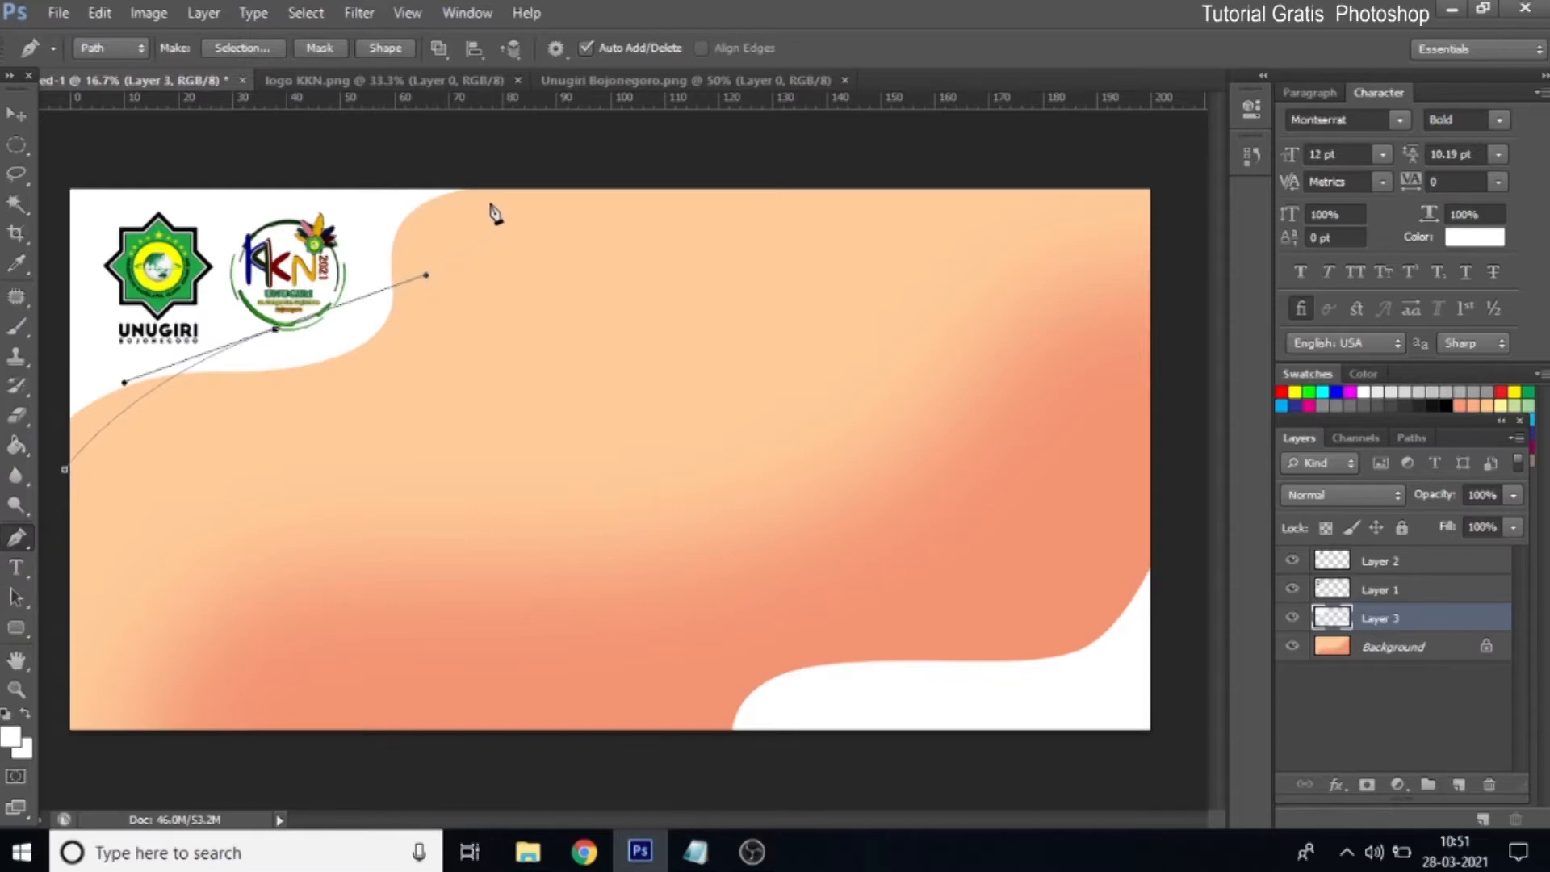
{"action": "left_click_drag", "start_coordinate": [537, 185], "coordinate": [644, 173]}
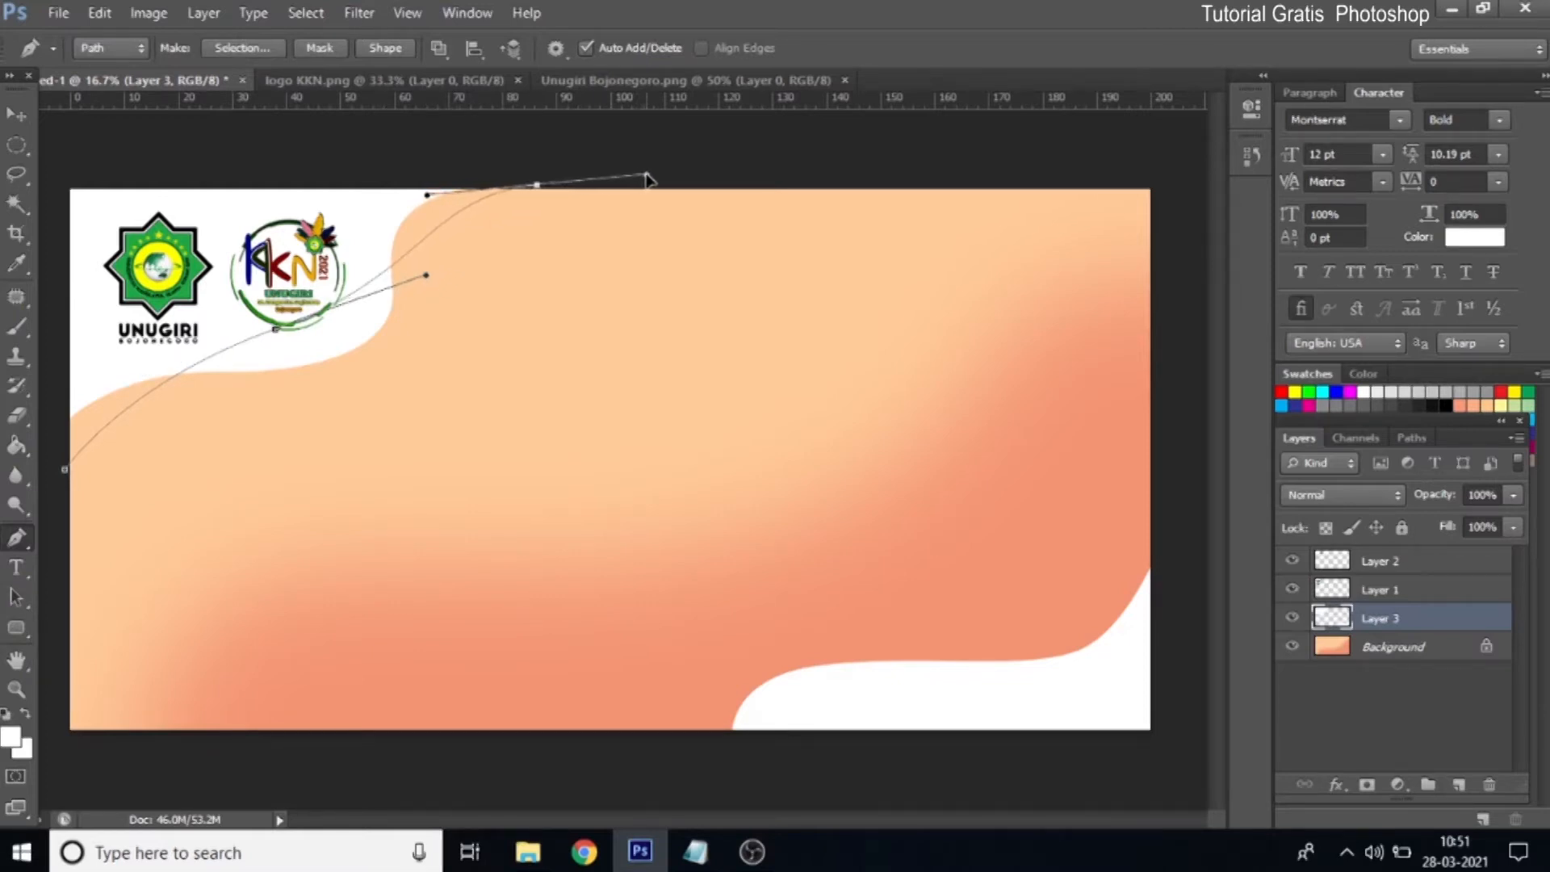
{"action": "left_click", "coordinate": [61, 176]}
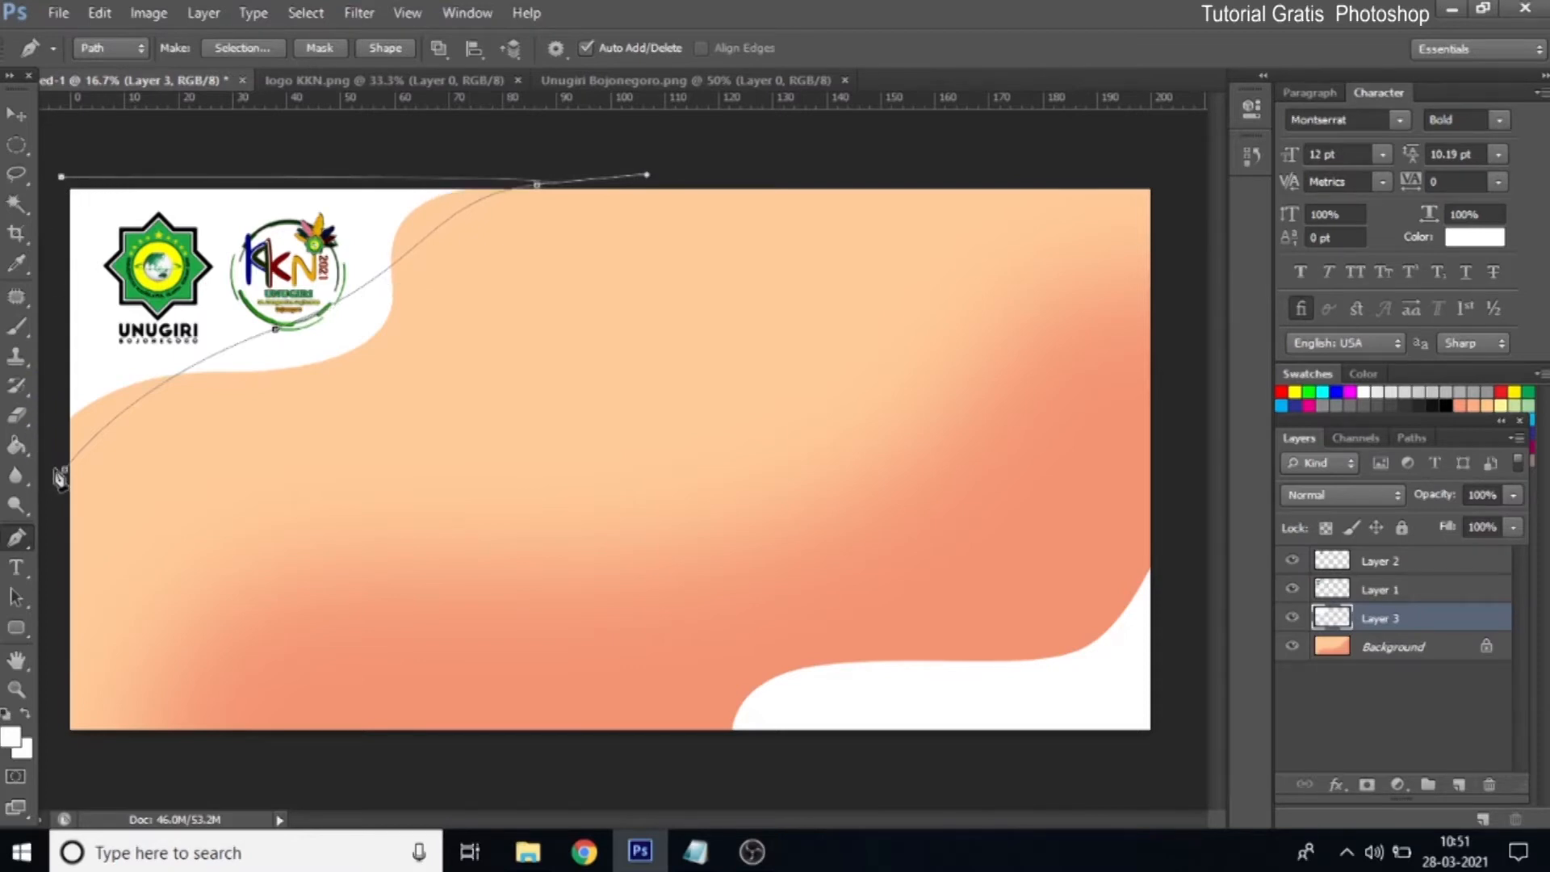
{"action": "left_click", "coordinate": [65, 469]}
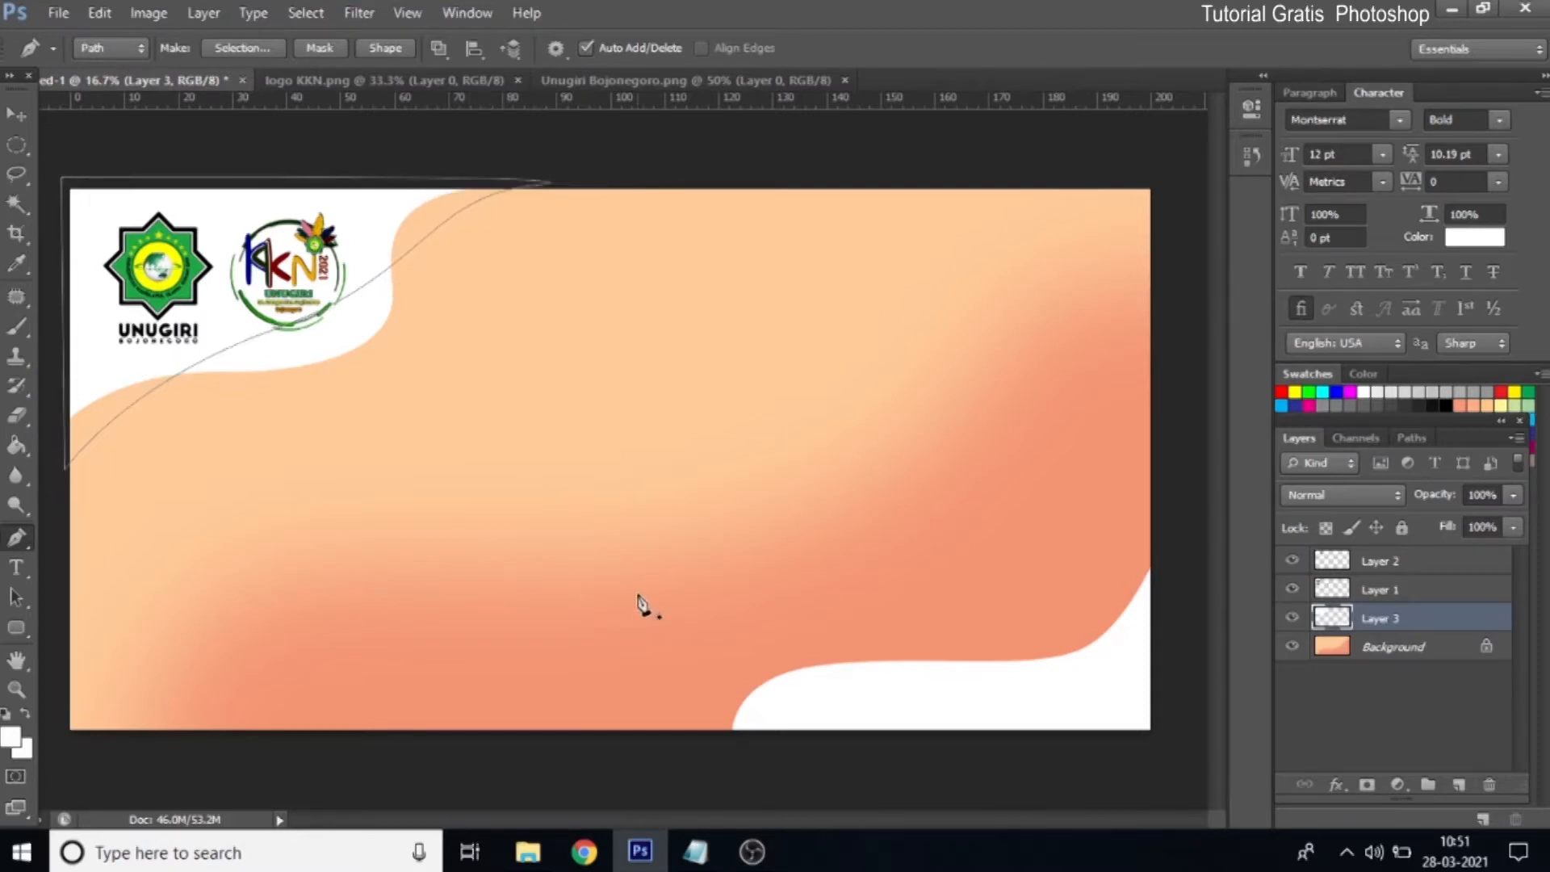
Draw a second closed curved path across the lower-right corner, starting and ending outside the edges of the white shape
{"action": "left_click", "coordinate": [646, 747]}
{"action": "left_click_drag", "start_coordinate": [842, 679], "coordinate": [984, 681]}
{"action": "left_click_drag", "start_coordinate": [1114, 580], "coordinate": [1142, 535]}
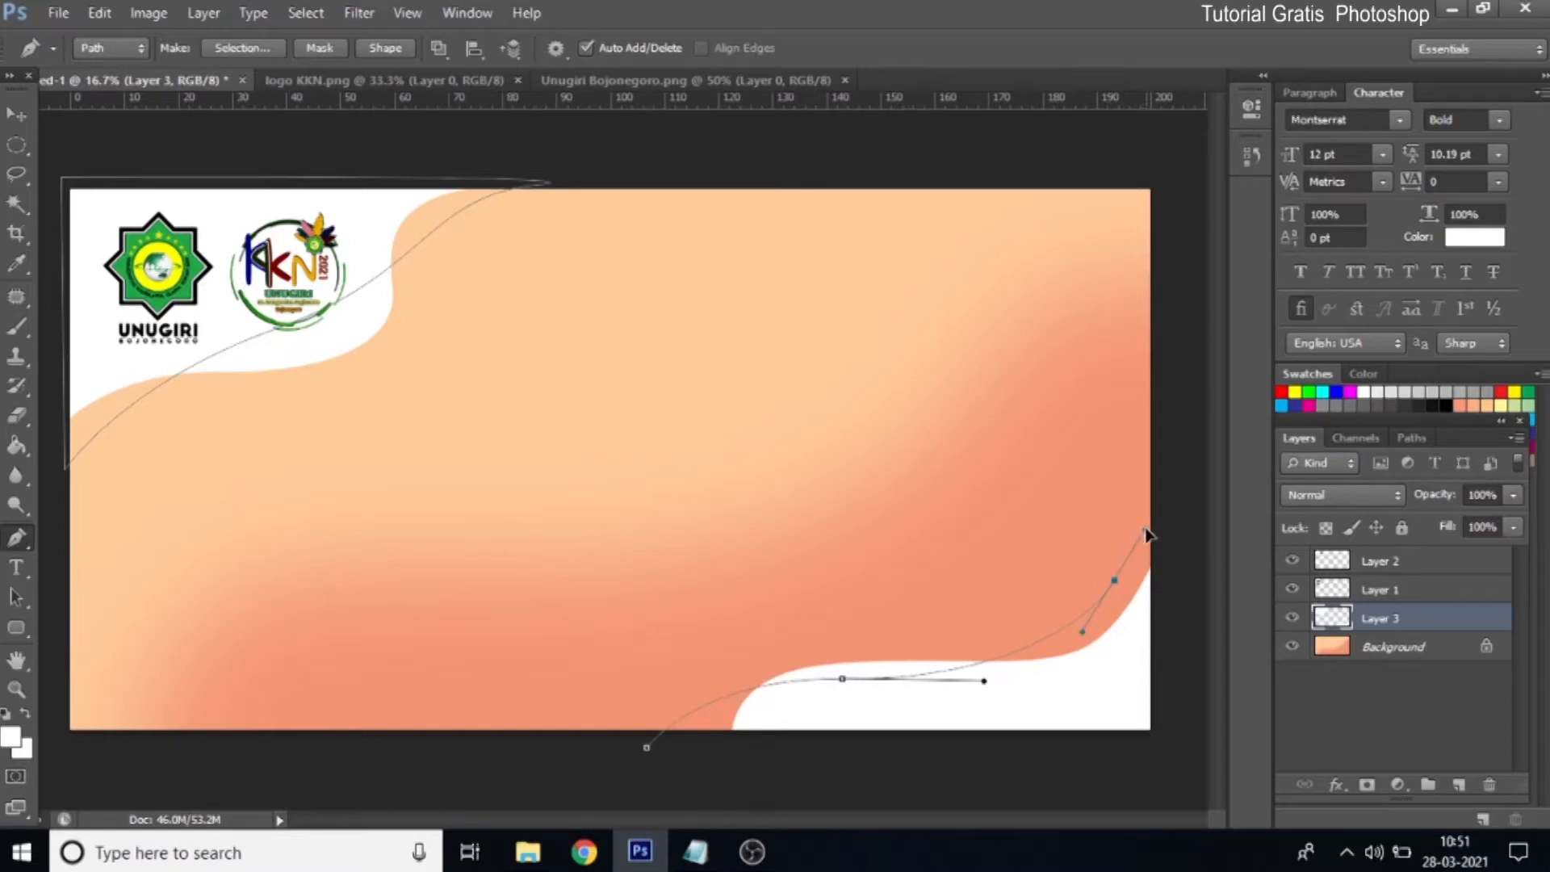
{"action": "left_click", "coordinate": [1160, 491]}
{"action": "left_click", "coordinate": [1160, 743]}
{"action": "left_click", "coordinate": [646, 748]}
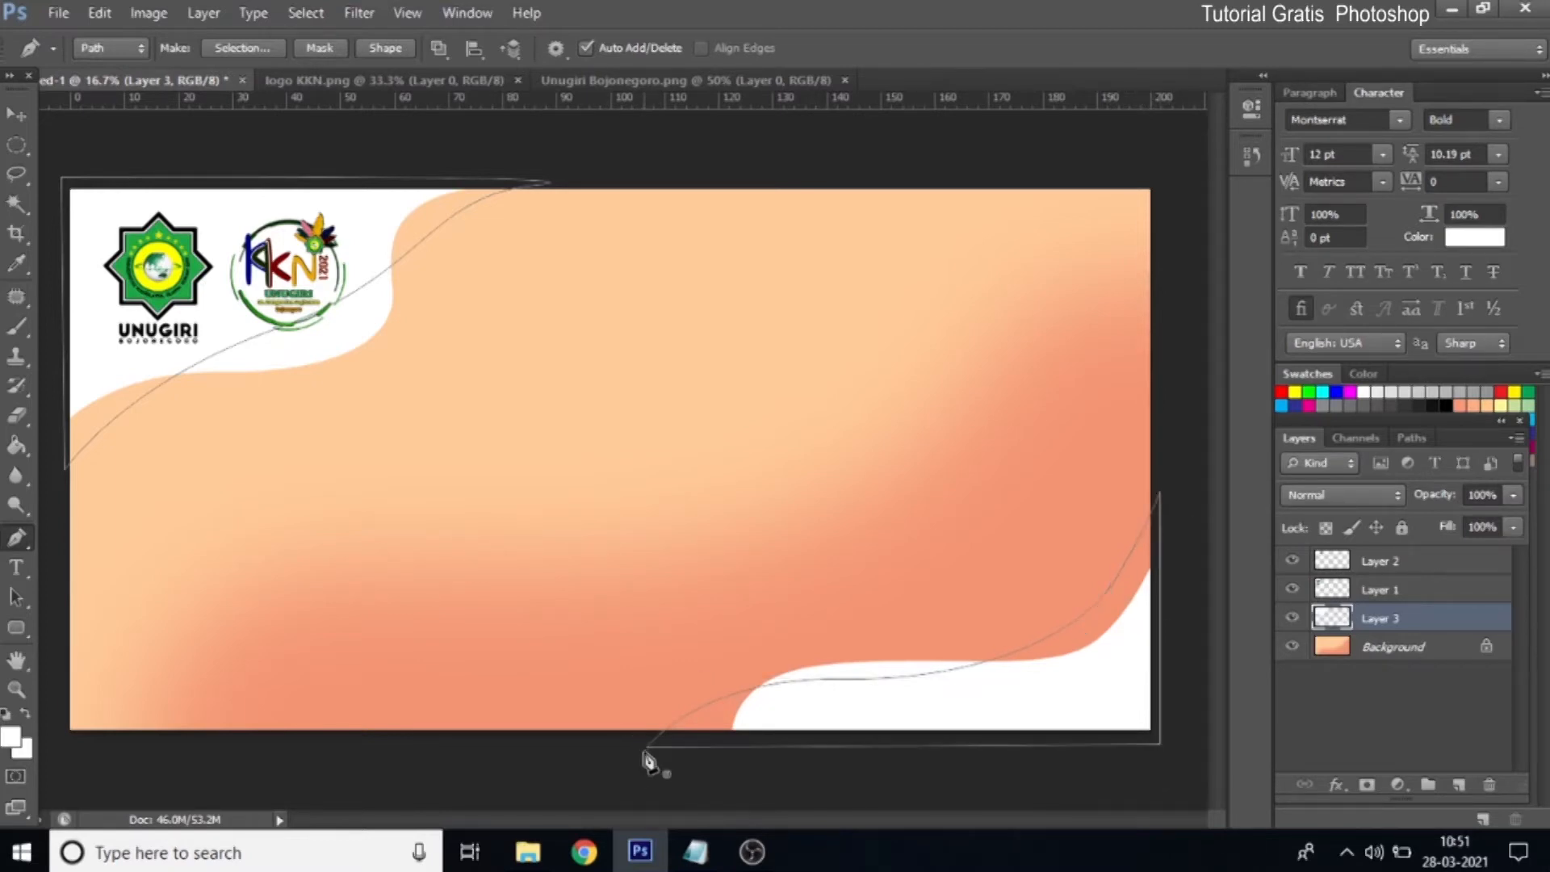
Convert both corner paths into a selection with 0 px feather and add a new layer directly above the Background
{"action": "right_click", "coordinate": [884, 723]}
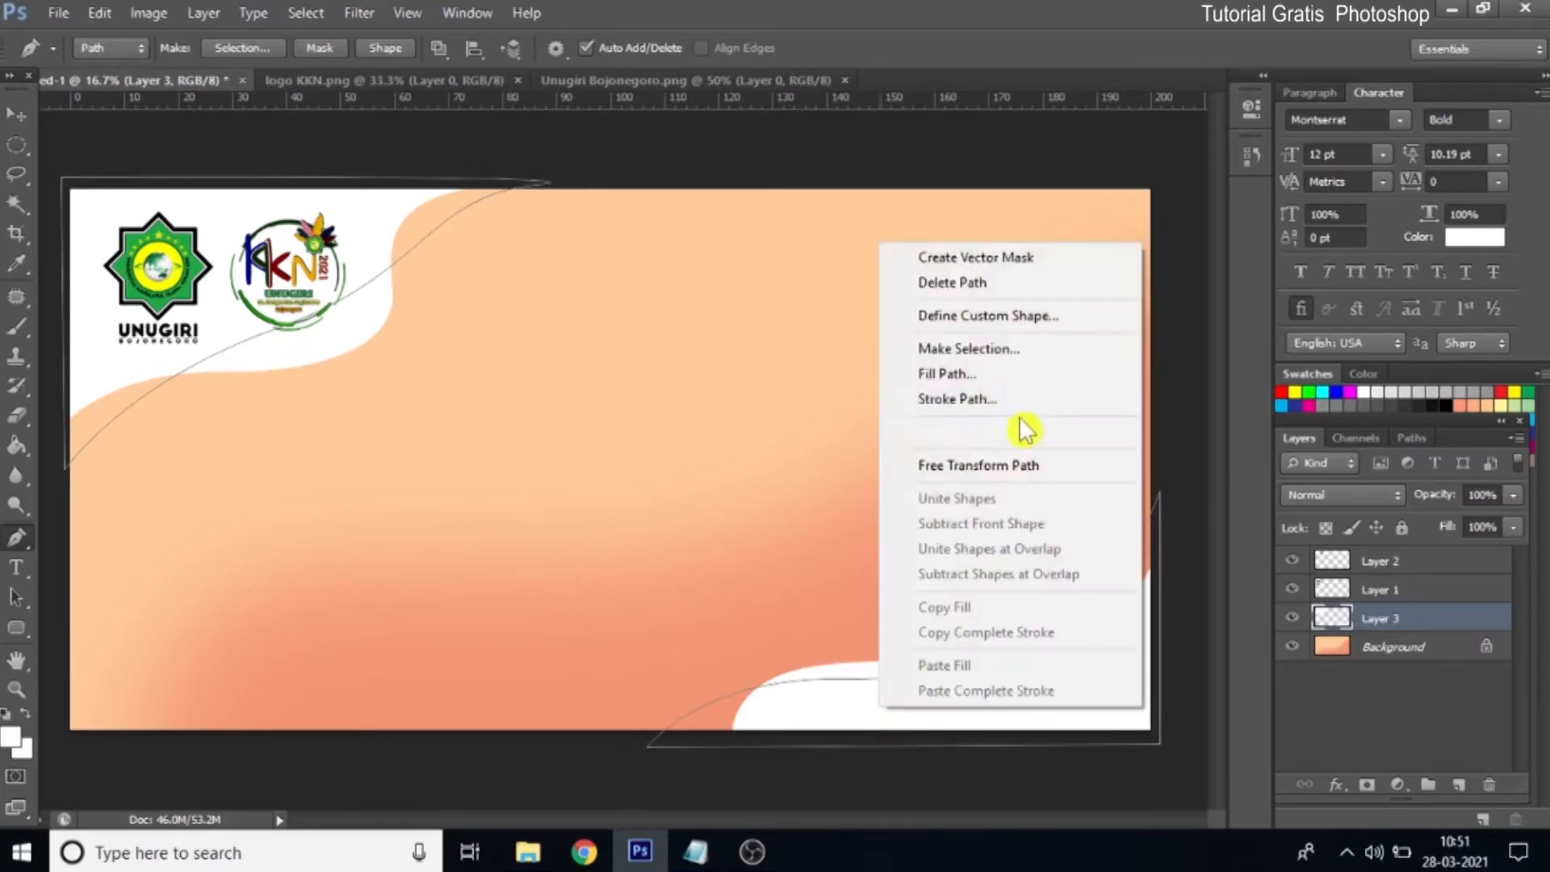
{"action": "left_click", "coordinate": [1009, 363]}
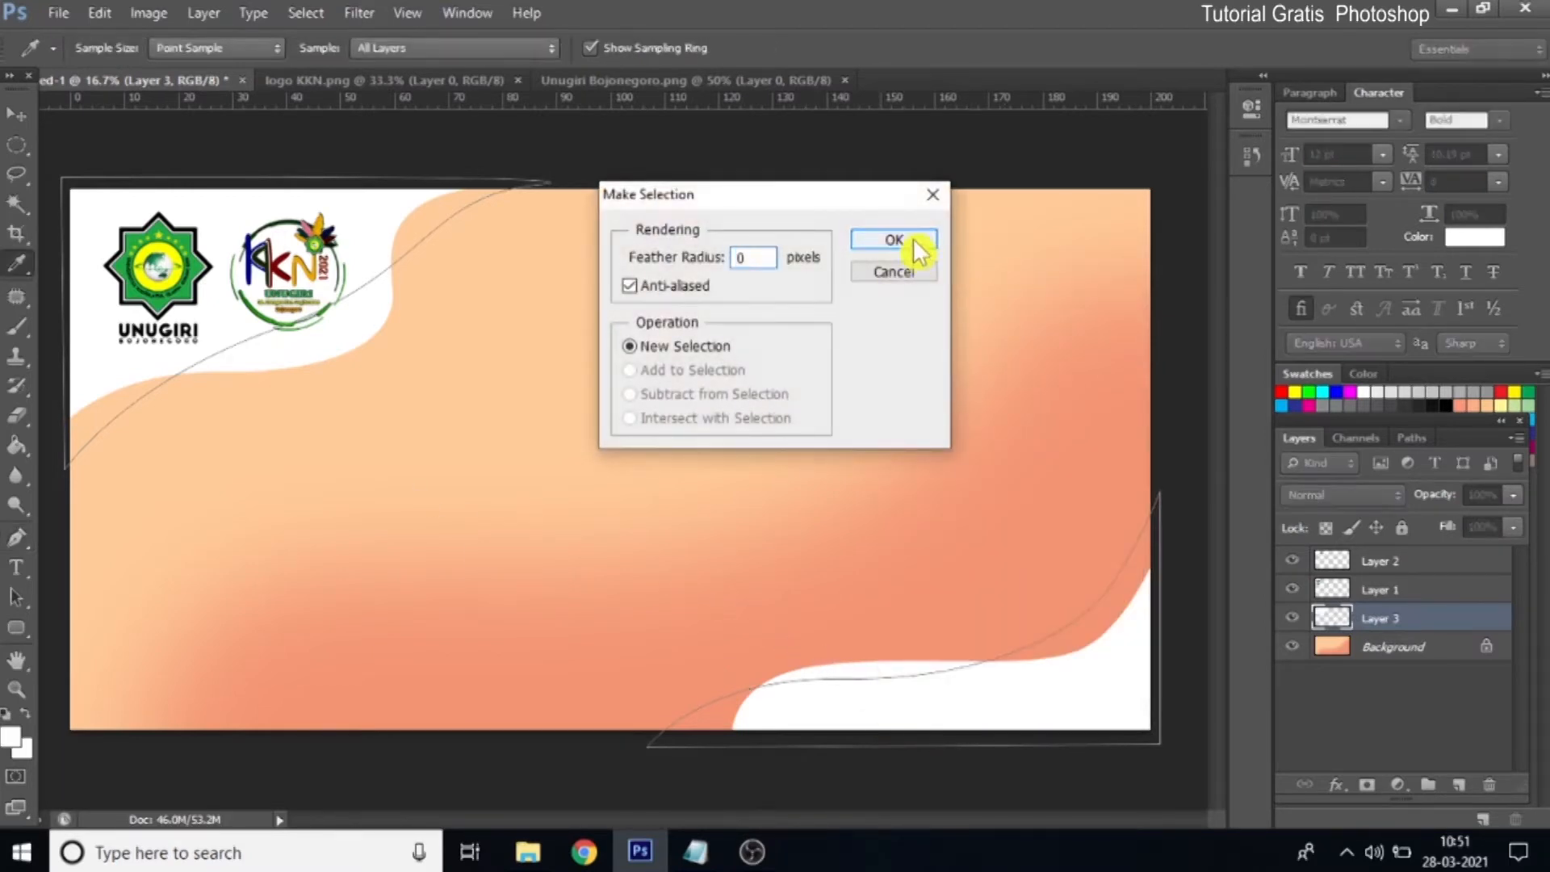
{"action": "left_click", "coordinate": [912, 240]}
{"action": "left_click", "coordinate": [1383, 646]}
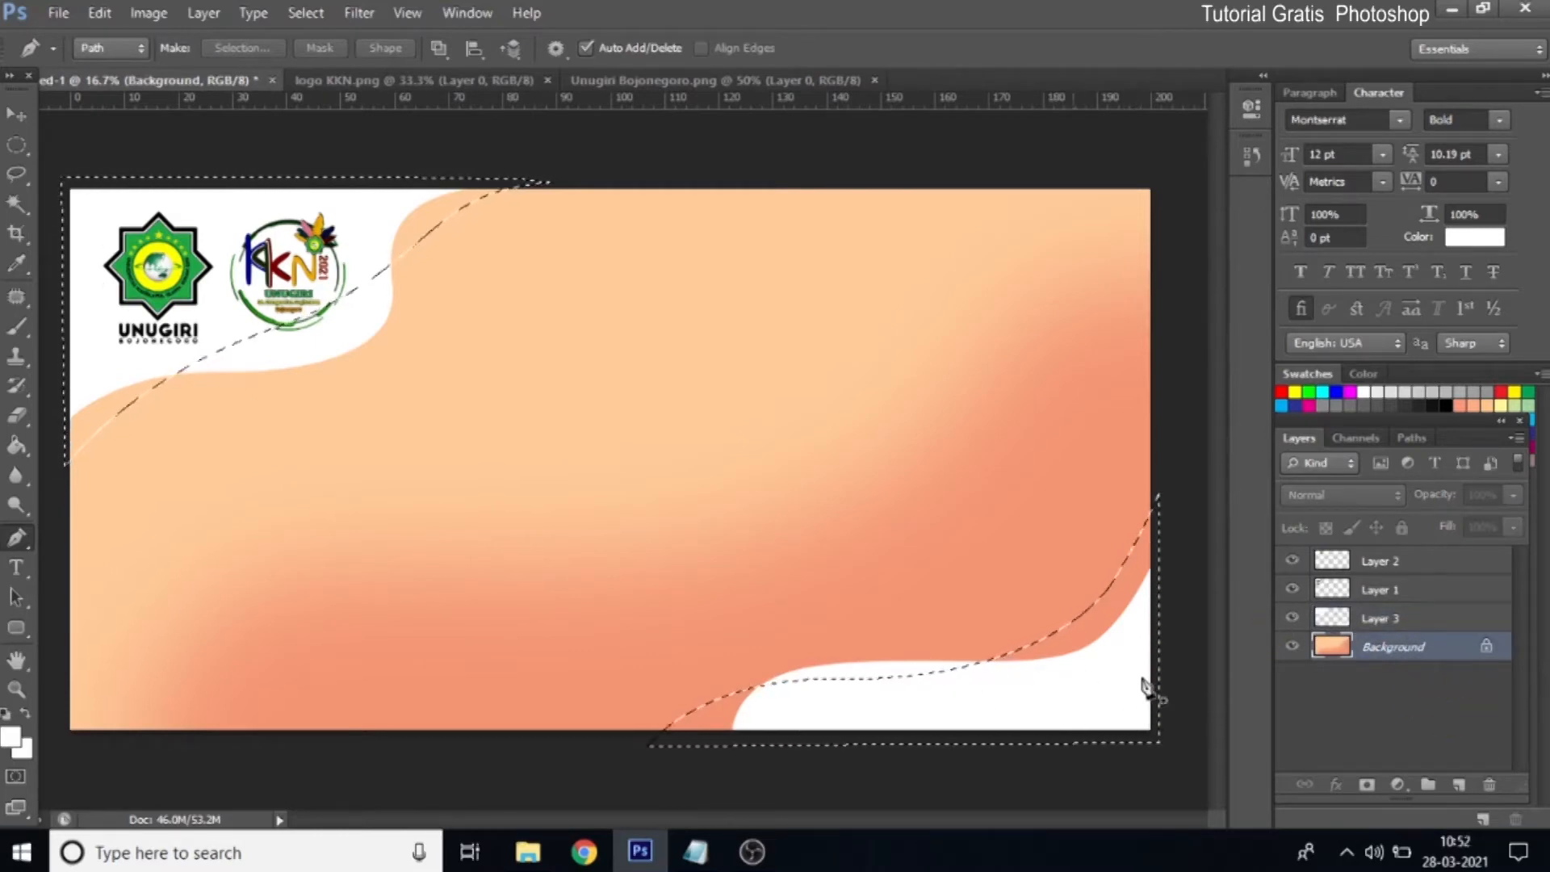
{"action": "left_click", "coordinate": [1458, 785]}
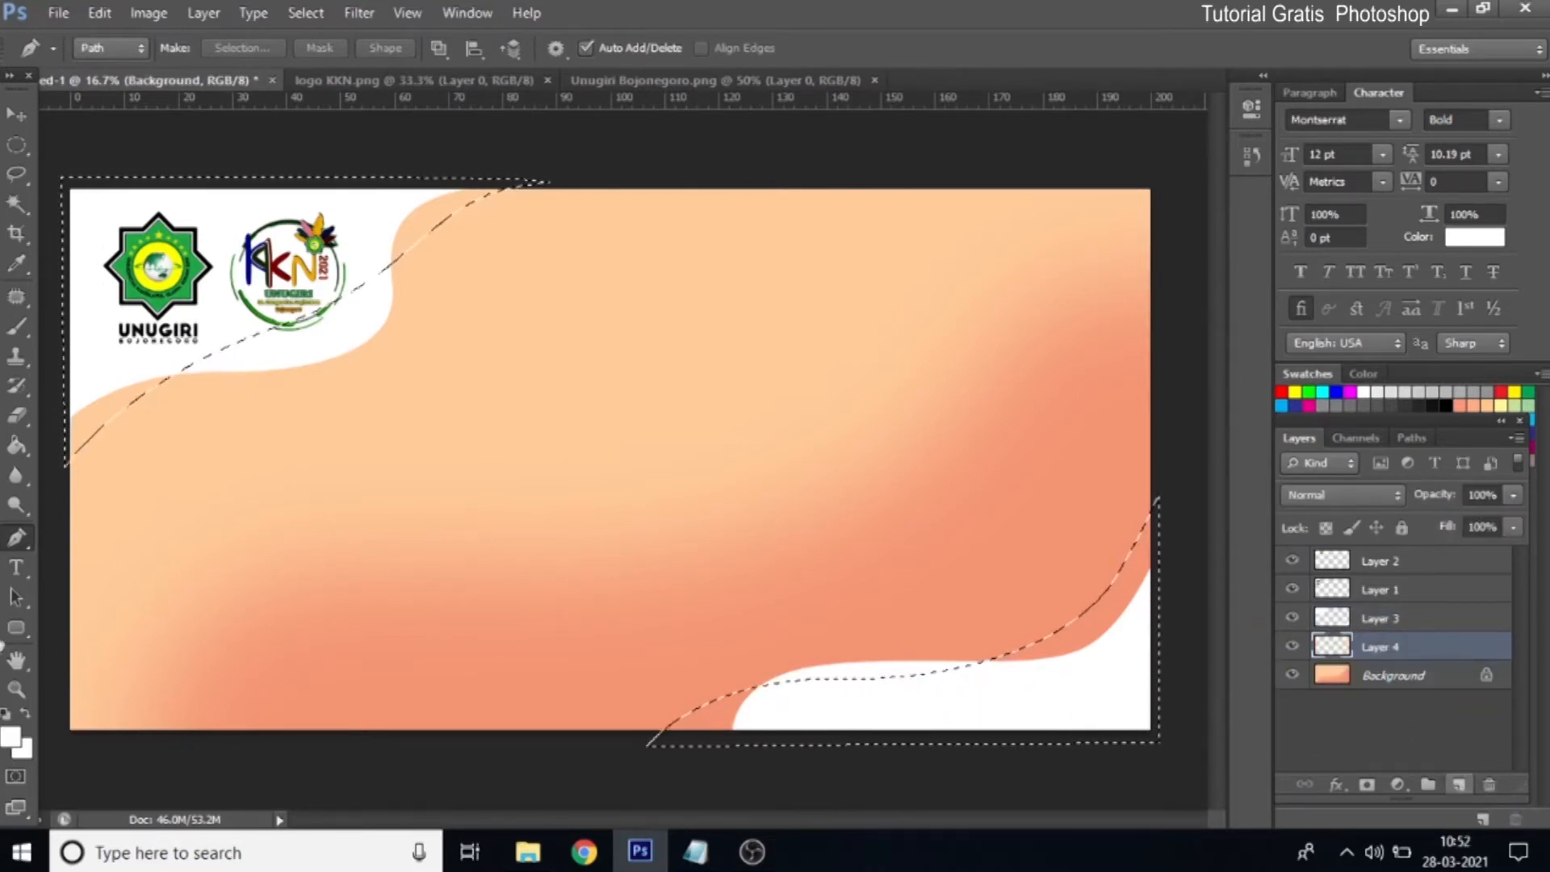
Set the foreground colour to coral red f46a58
{"action": "left_click", "coordinate": [11, 736]}
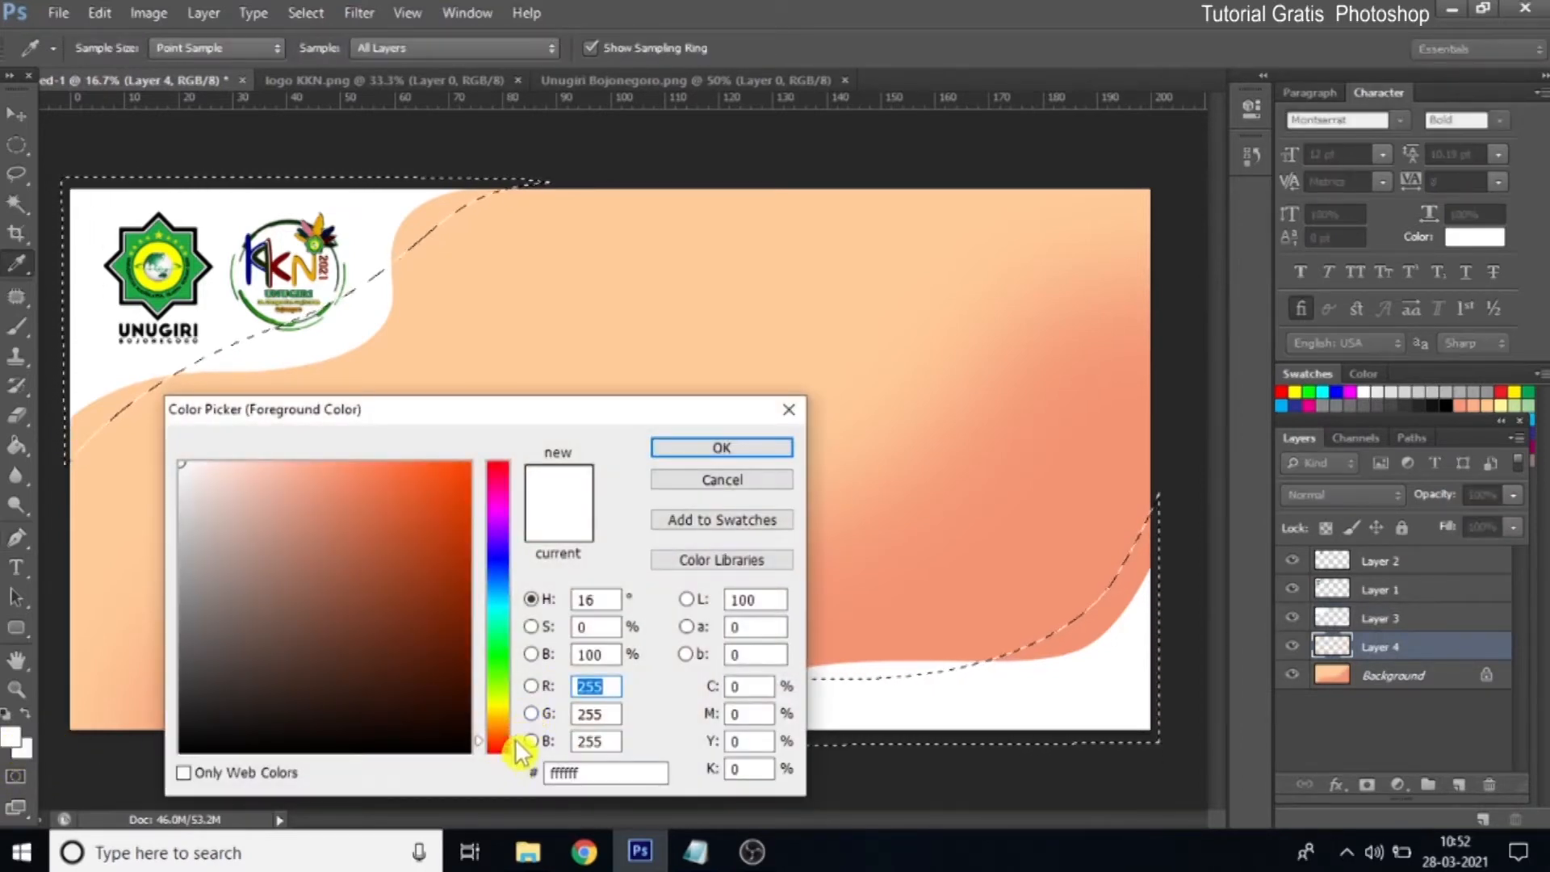
{"action": "left_click", "coordinate": [342, 483]}
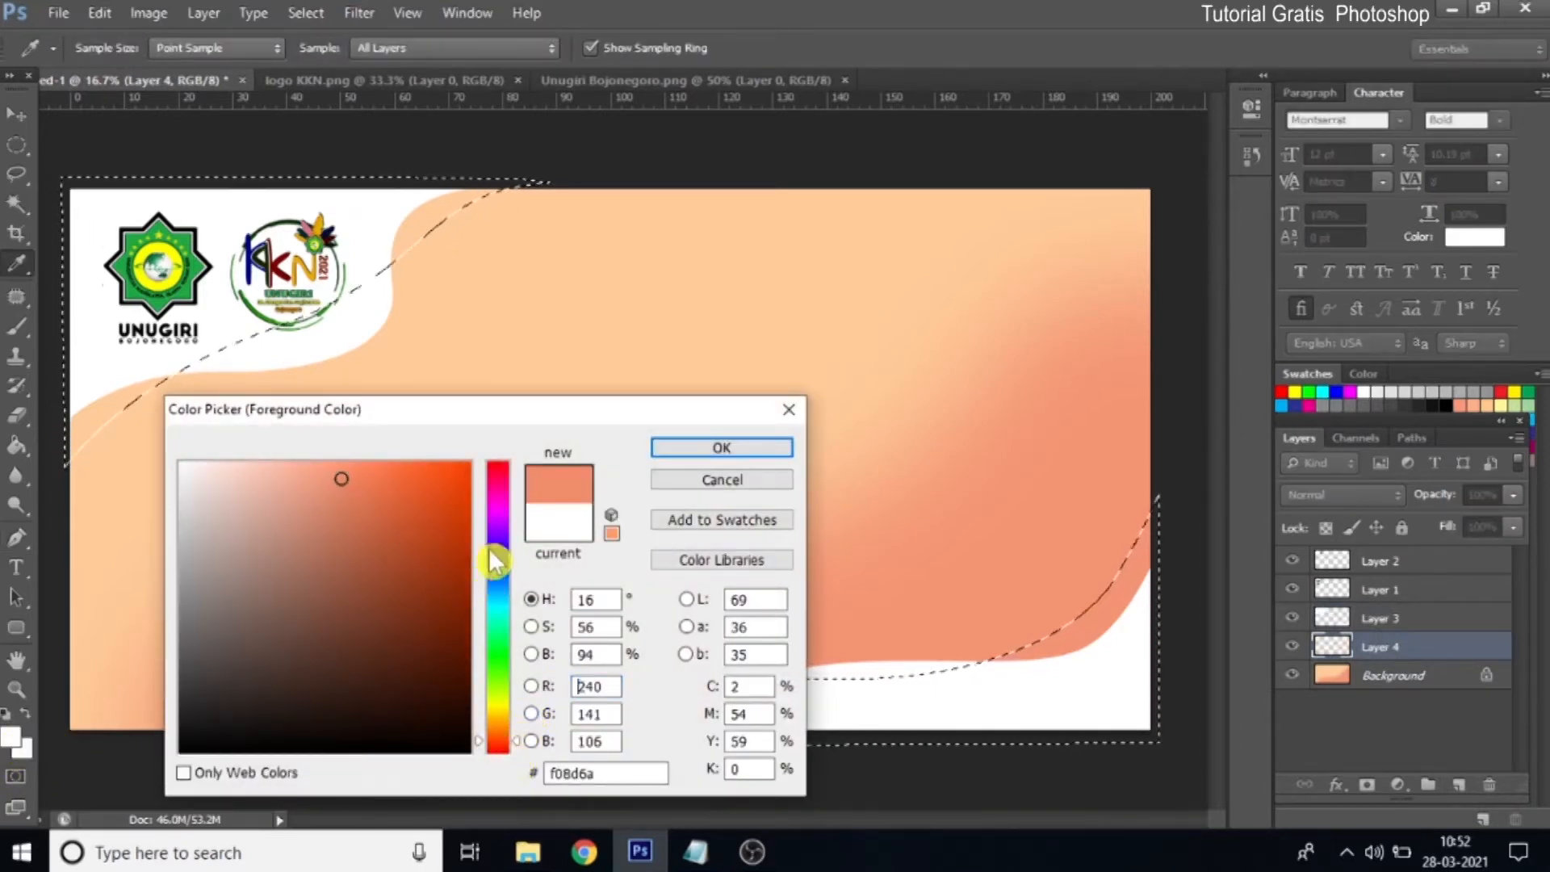
{"action": "left_click", "coordinate": [516, 746]}
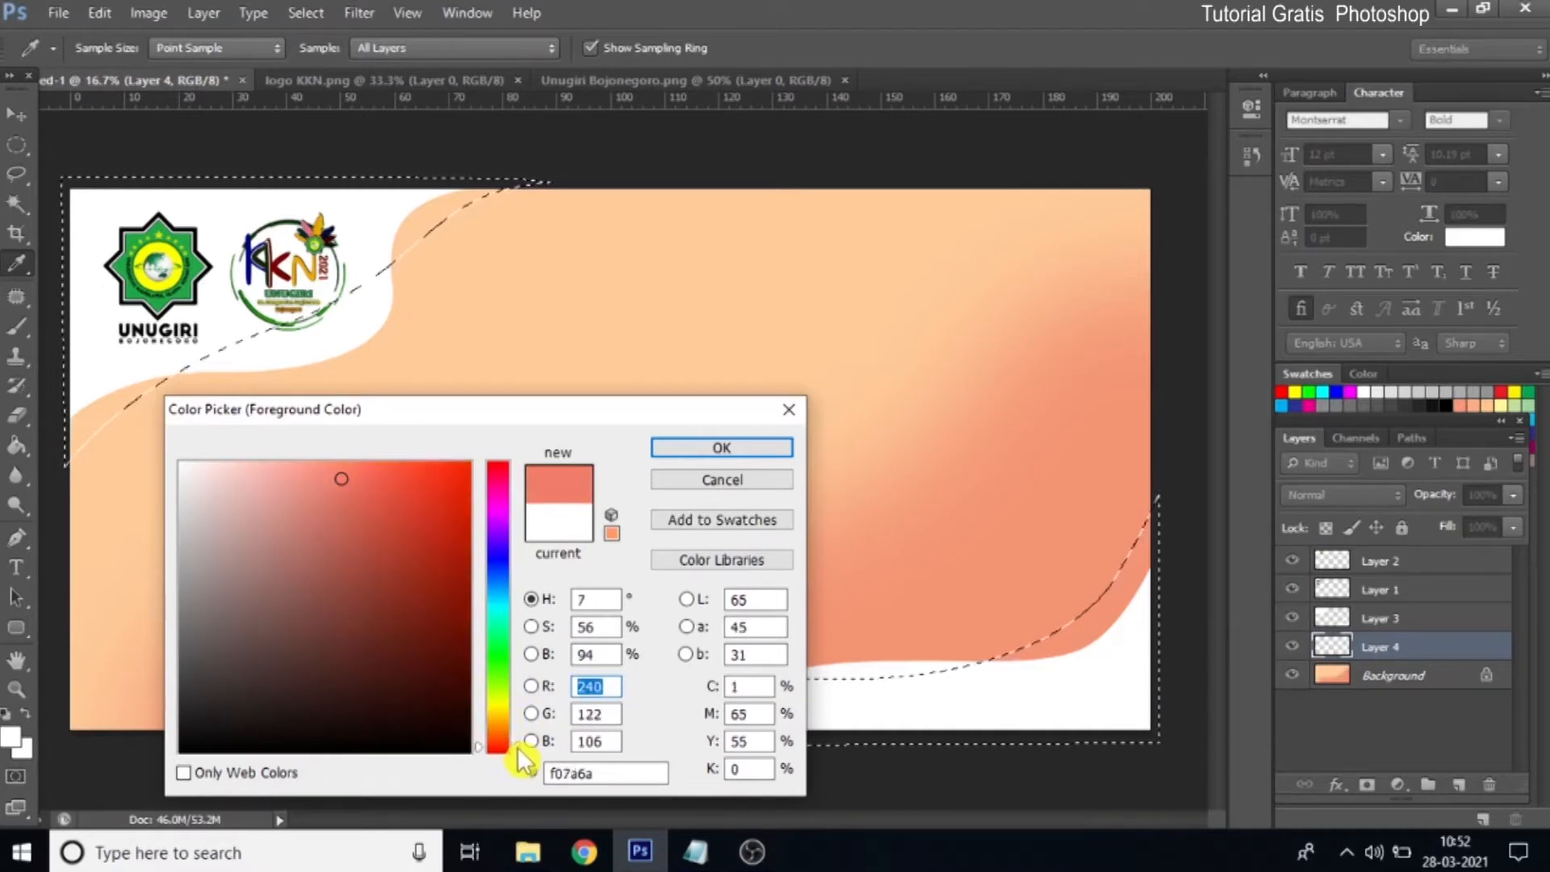
{"action": "left_click", "coordinate": [365, 474]}
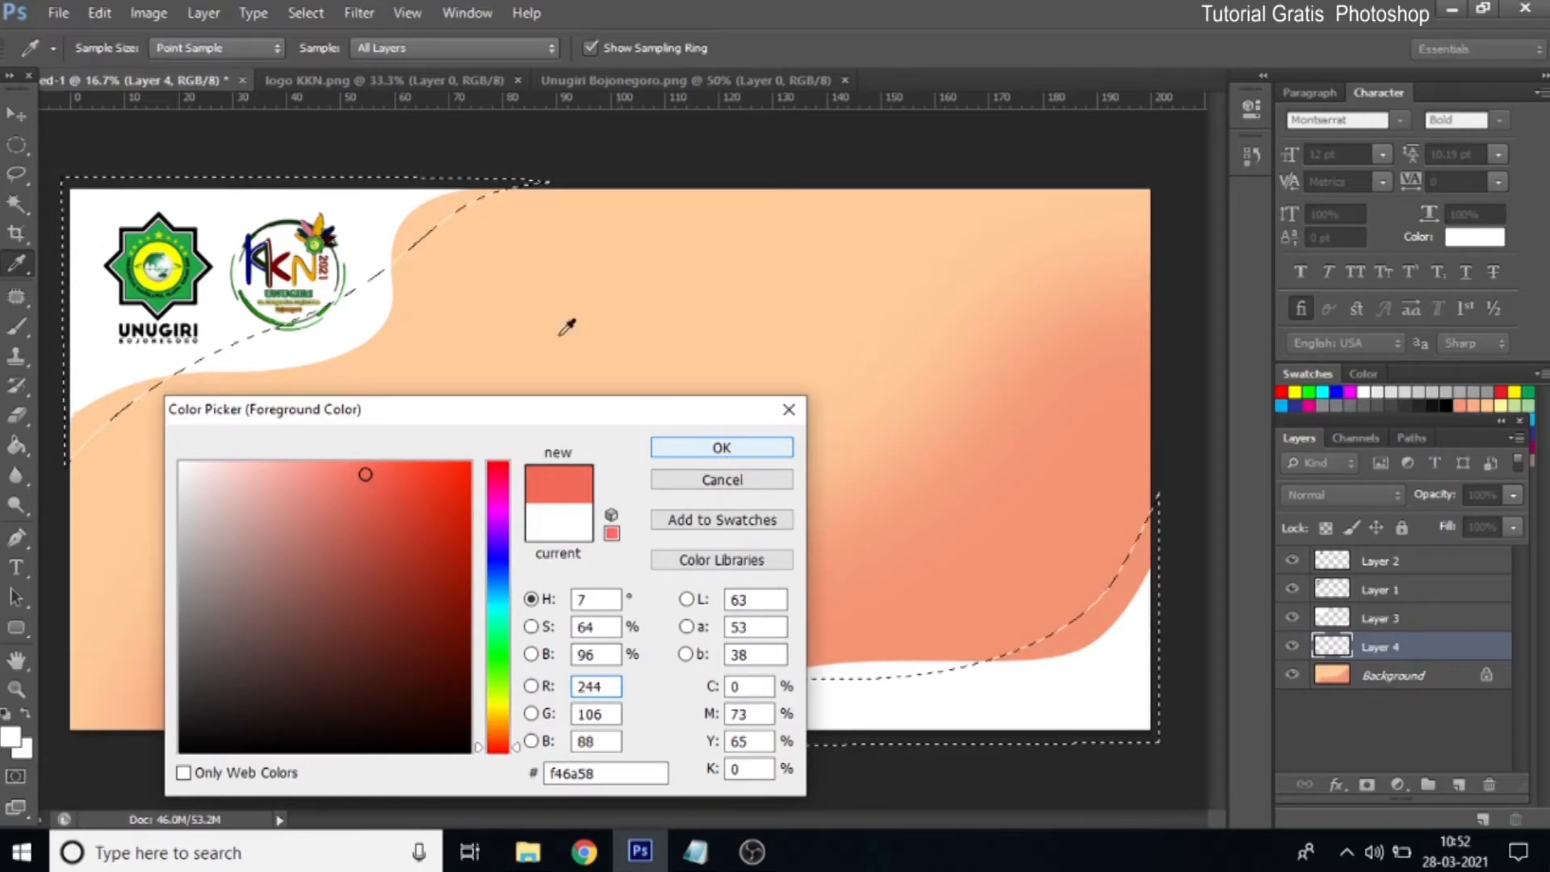
{"action": "left_click", "coordinate": [709, 450]}
{"action": "key", "text": "p"}
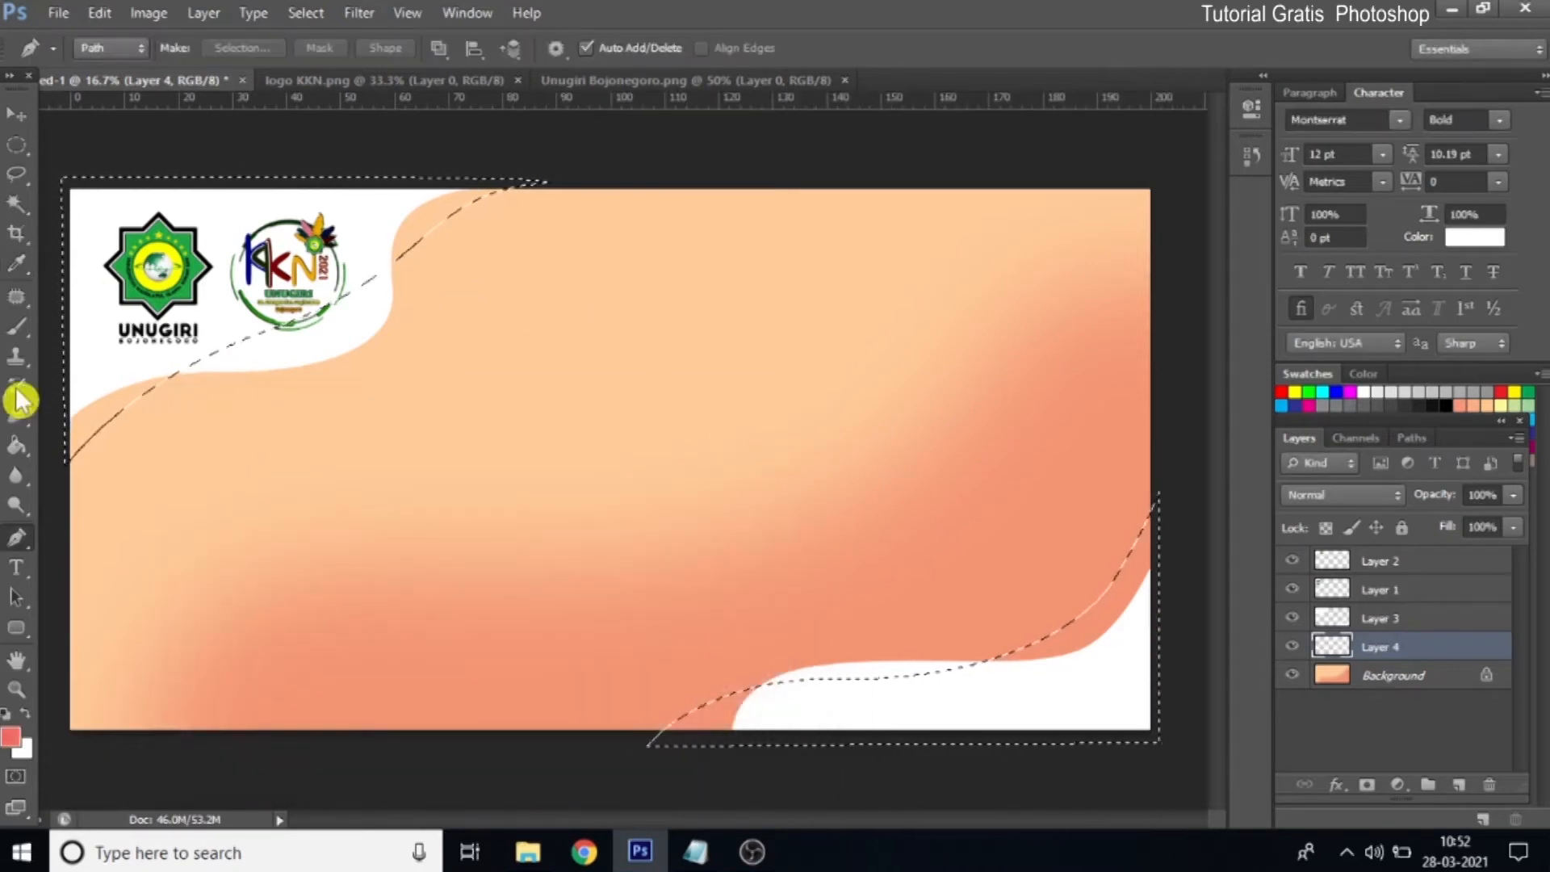
Fill the corner selections on Layer 4 with the coral foreground colour using the Paint Bucket, then deselect
{"action": "left_click", "coordinate": [16, 445]}
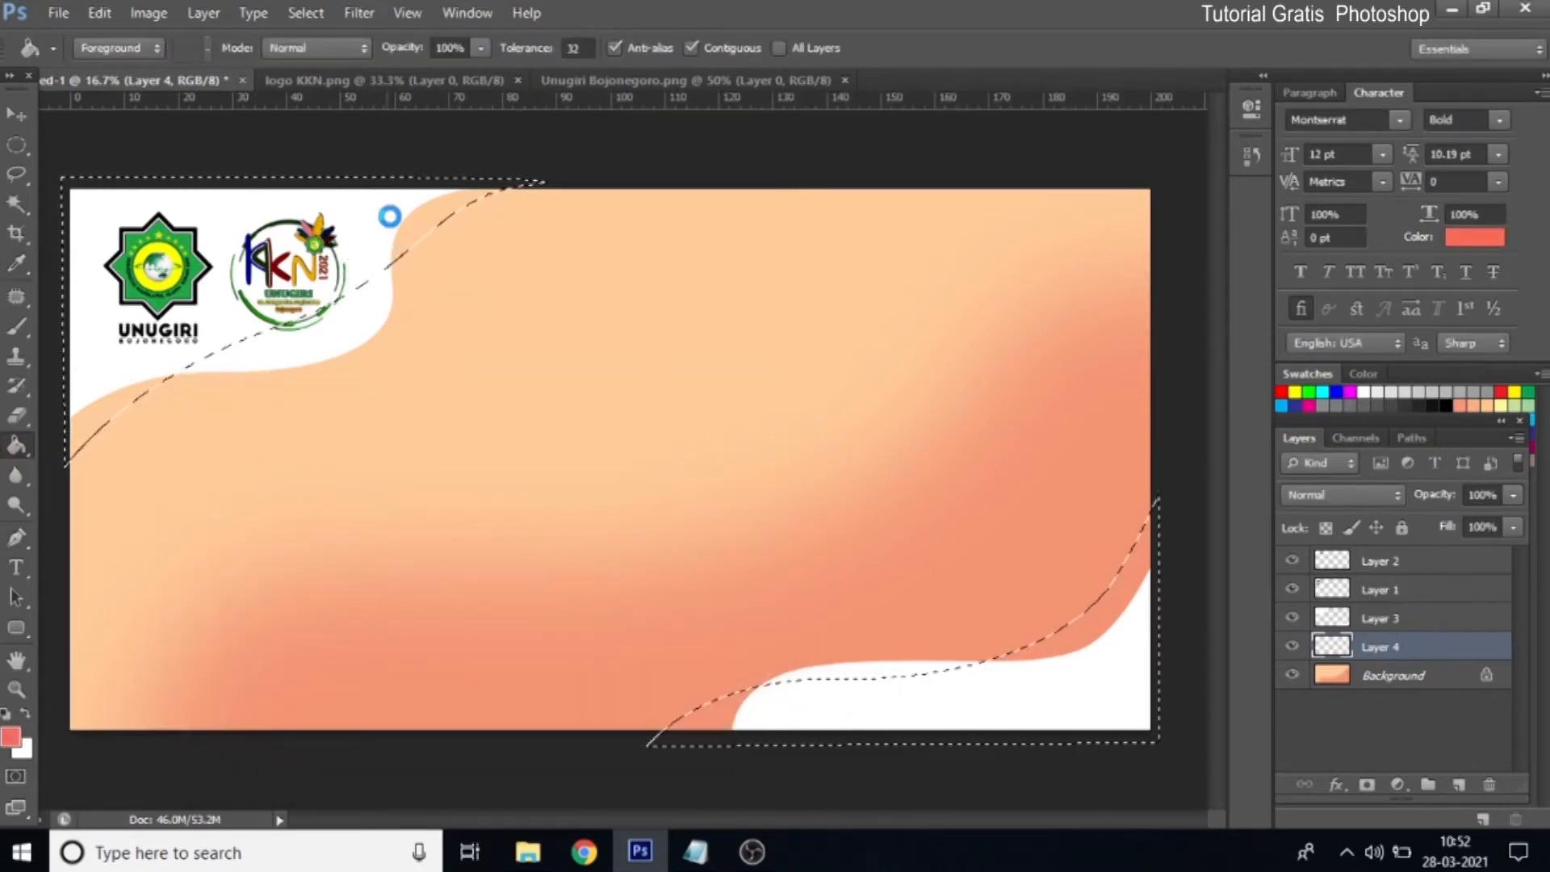
{"action": "left_click", "coordinate": [401, 230]}
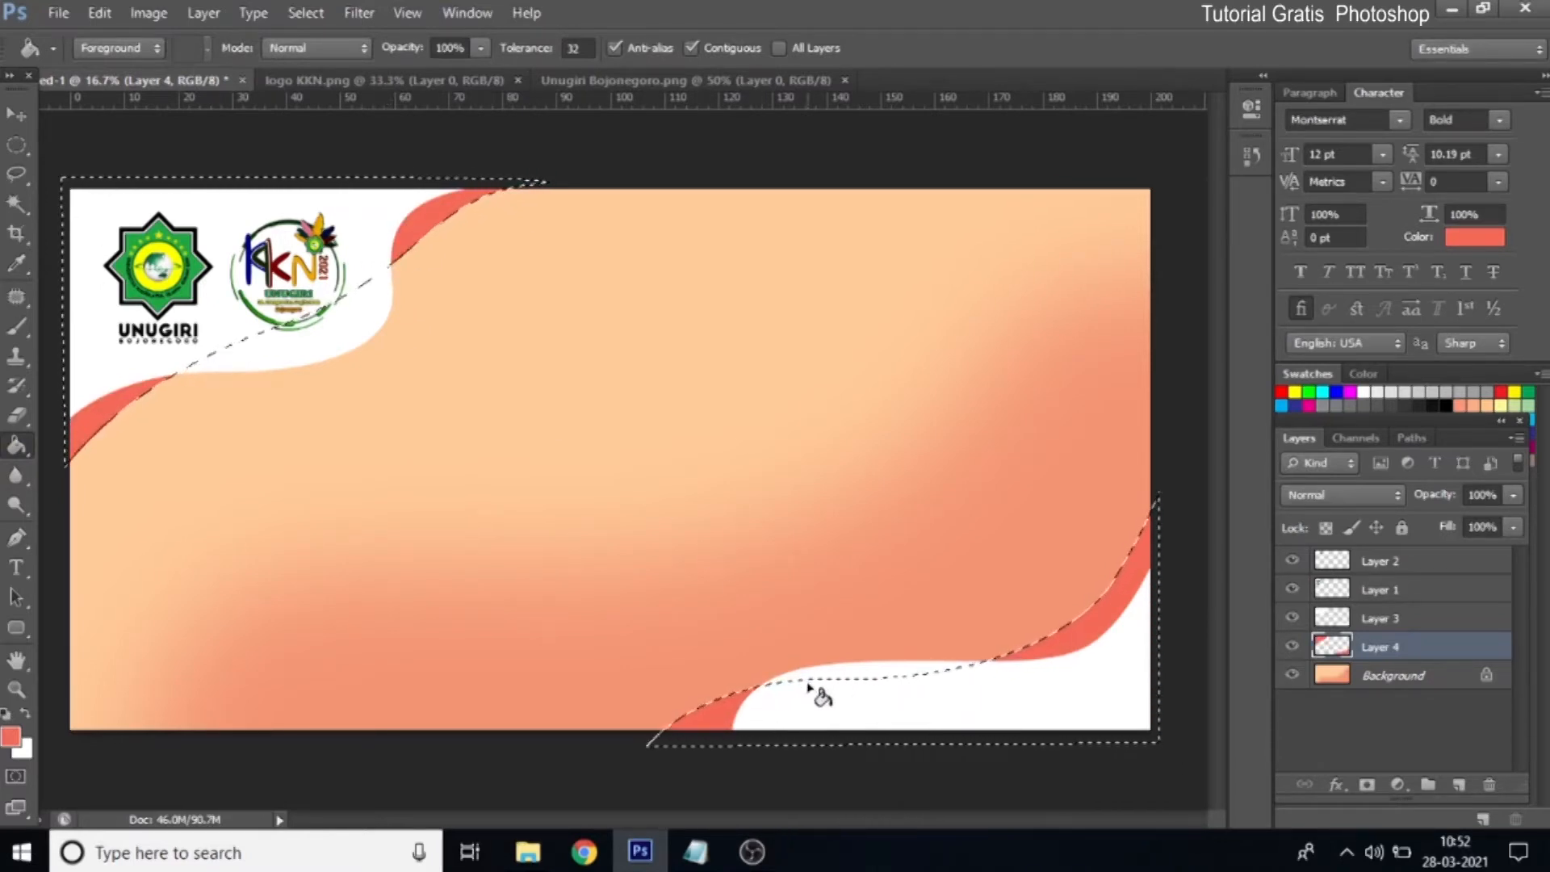
{"action": "key", "text": "ctrl+d"}
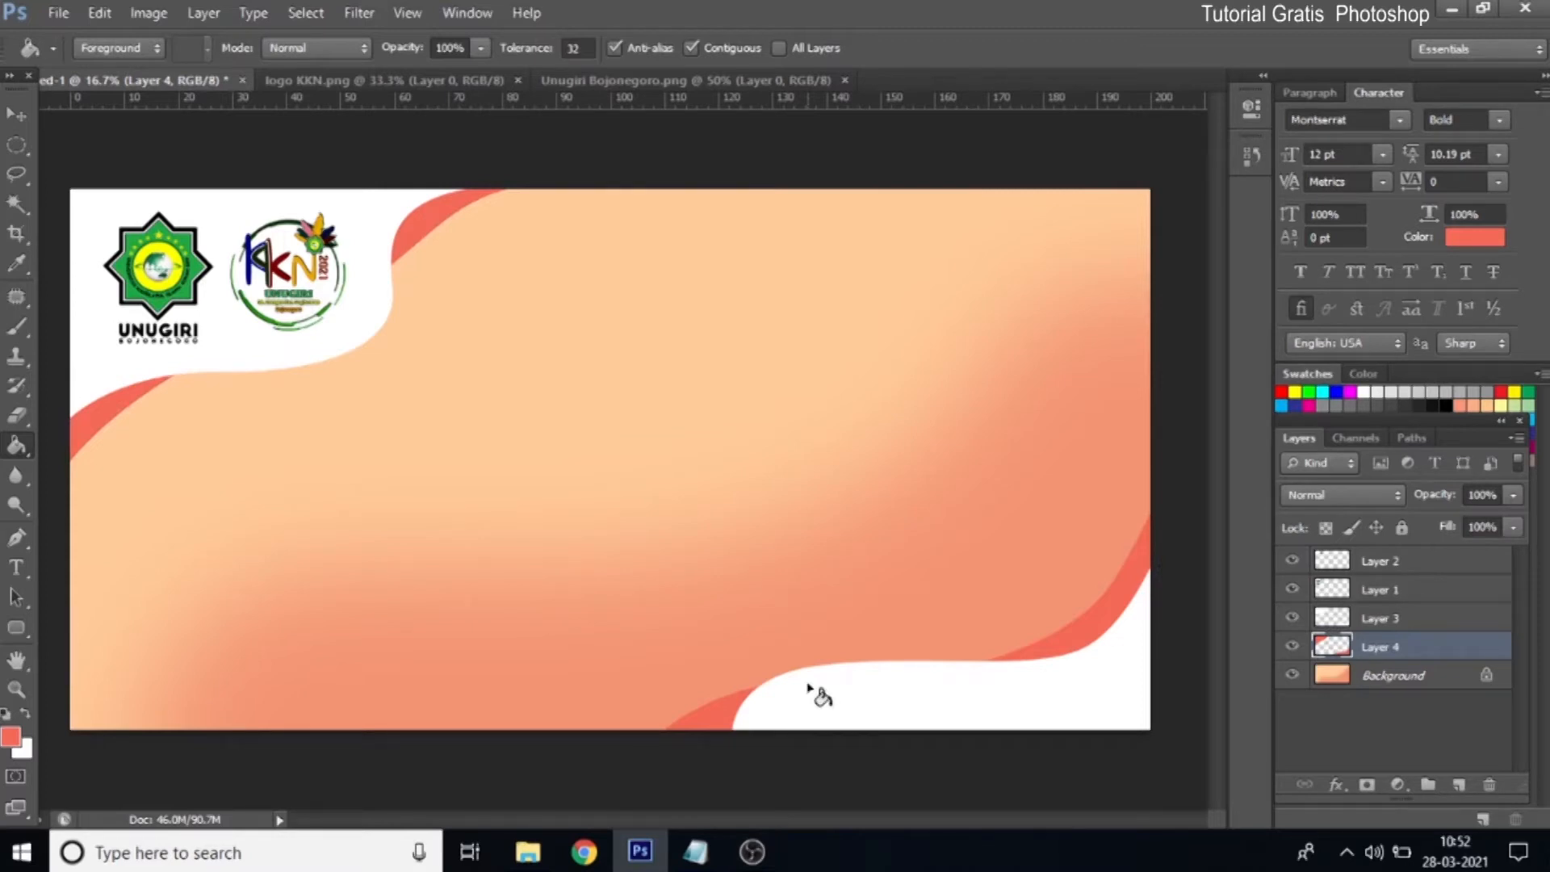
Switch to note.txt in Notepad and copy the line "PEMBERDAYAAN EKONOMI MASYARAKAT"
{"action": "left_click", "coordinate": [694, 854]}
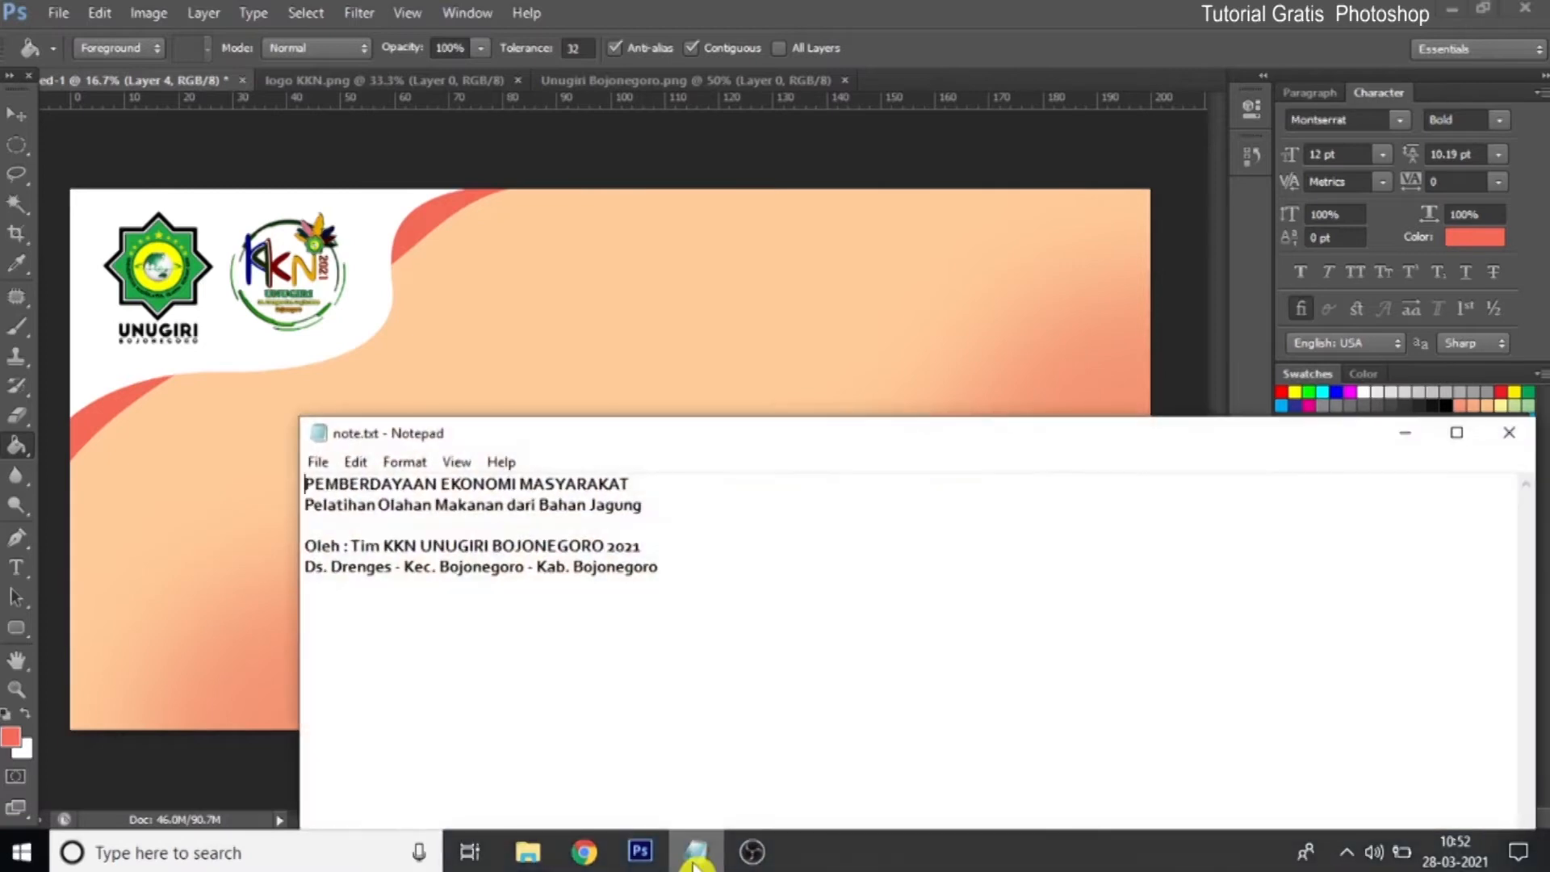
{"action": "left_click_drag", "start_coordinate": [303, 483], "coordinate": [686, 478]}
{"action": "right_click", "coordinate": [585, 479]}
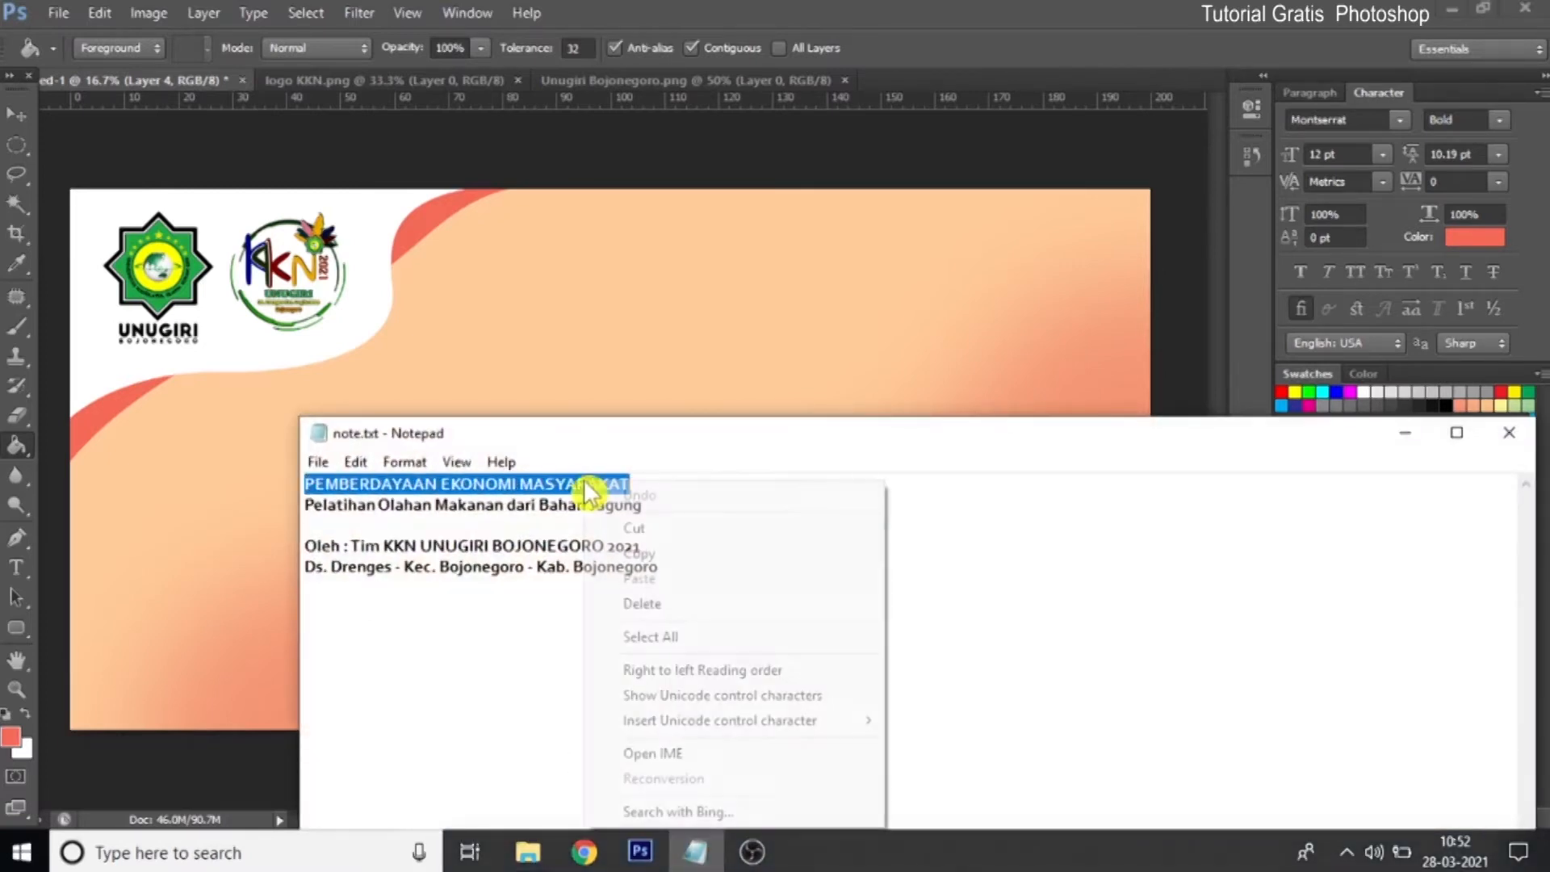
{"action": "left_click", "coordinate": [615, 547]}
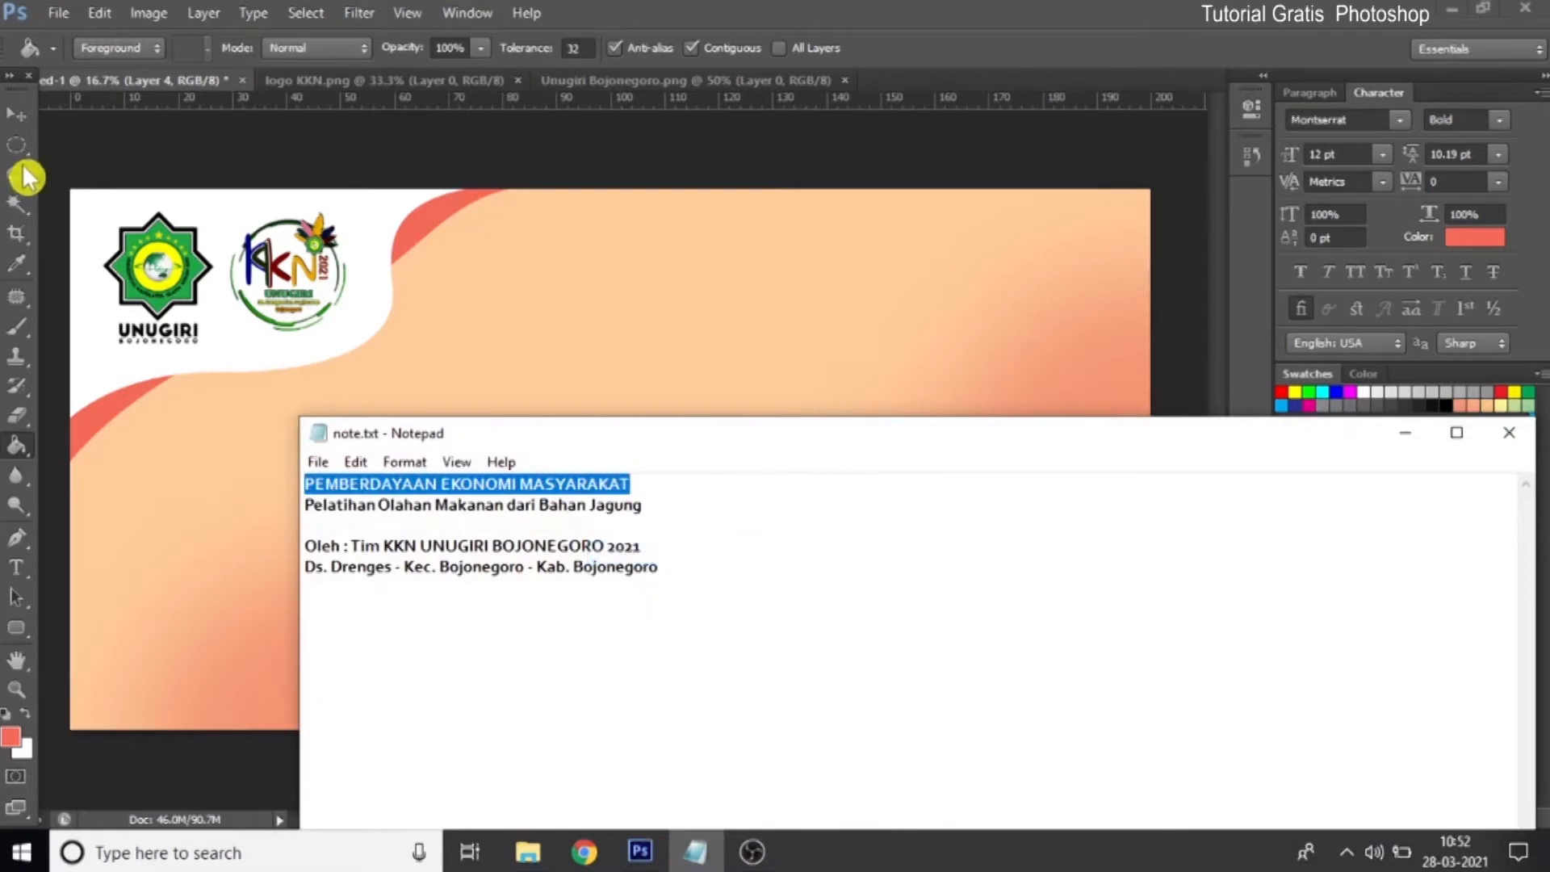
Return to Photoshop and set up the Horizontal Type tool with the Montserrat font and dark grey text colour 2e2e2e
{"action": "left_click", "coordinate": [26, 571]}
{"action": "left_click_drag", "start_coordinate": [25, 569], "coordinate": [99, 577]}
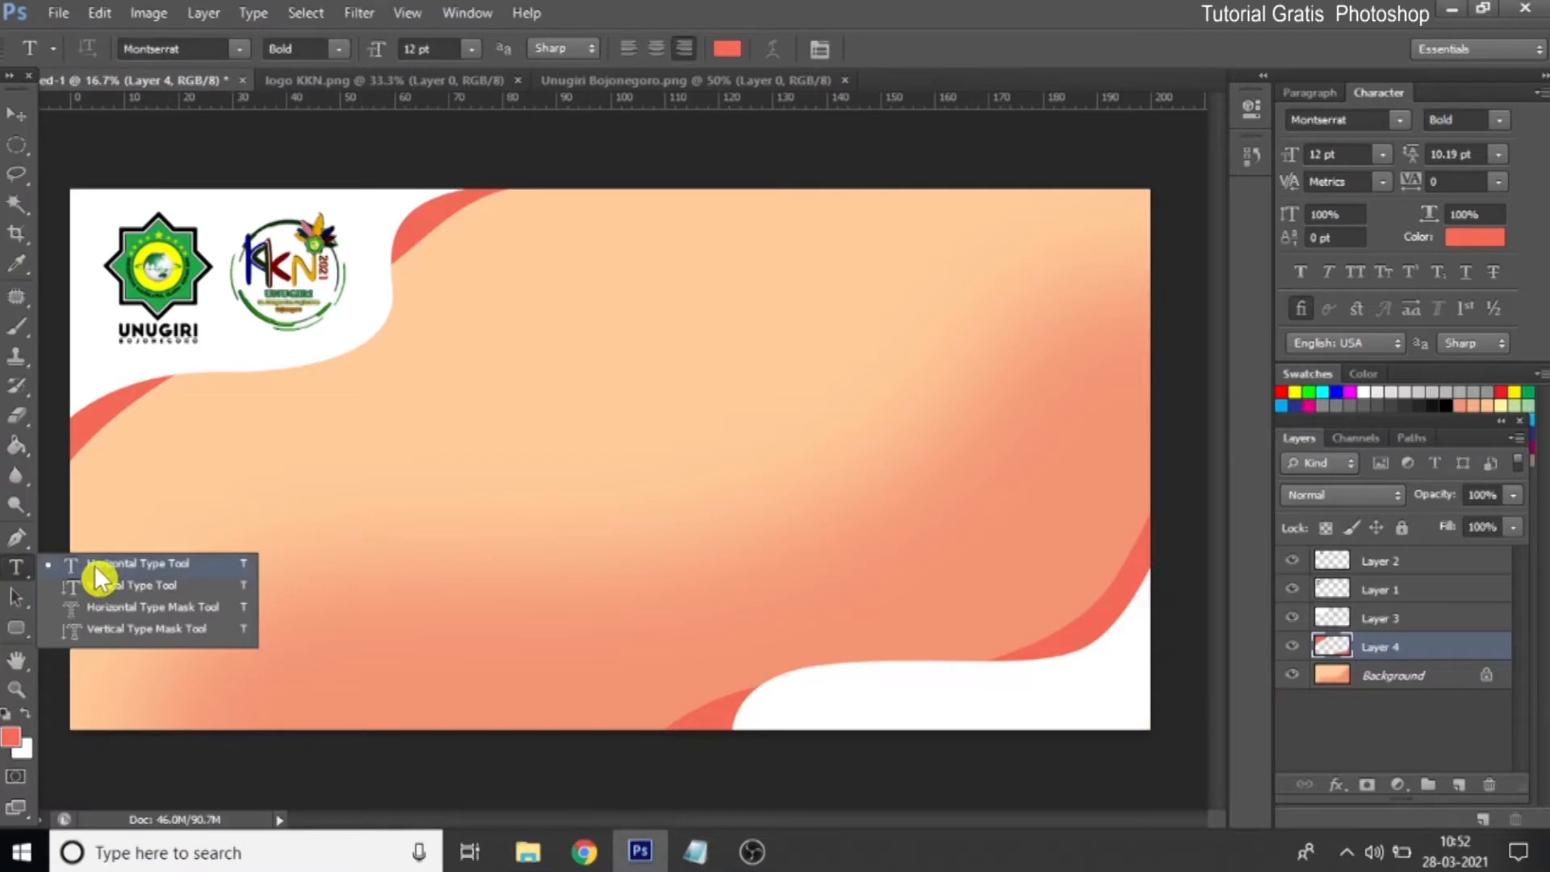
{"action": "left_click_drag", "start_coordinate": [99, 577], "coordinate": [98, 575]}
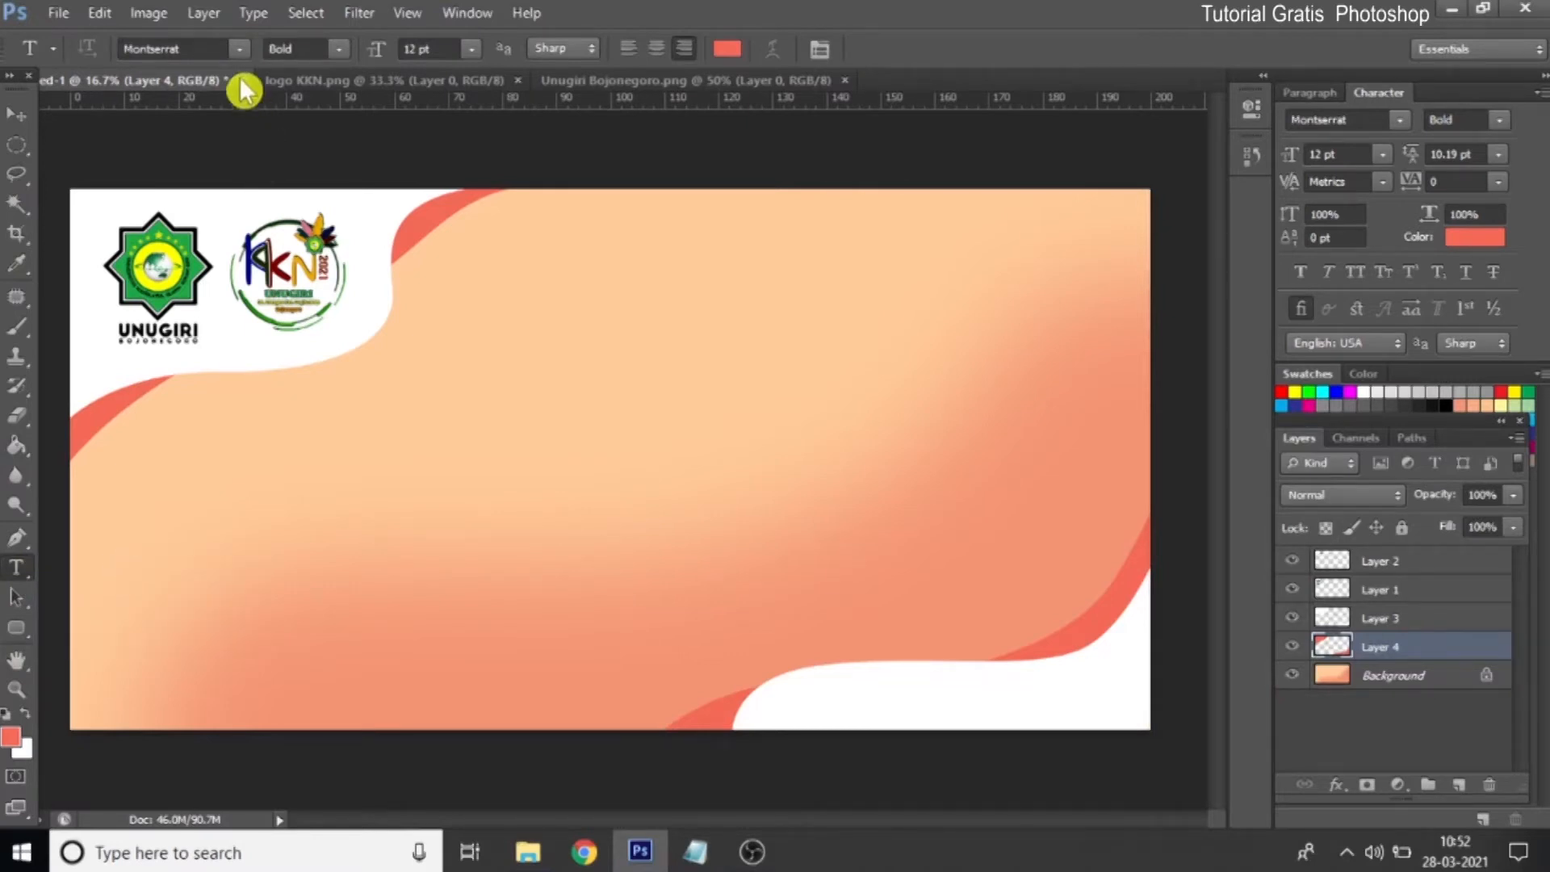
{"action": "left_click", "coordinate": [239, 49]}
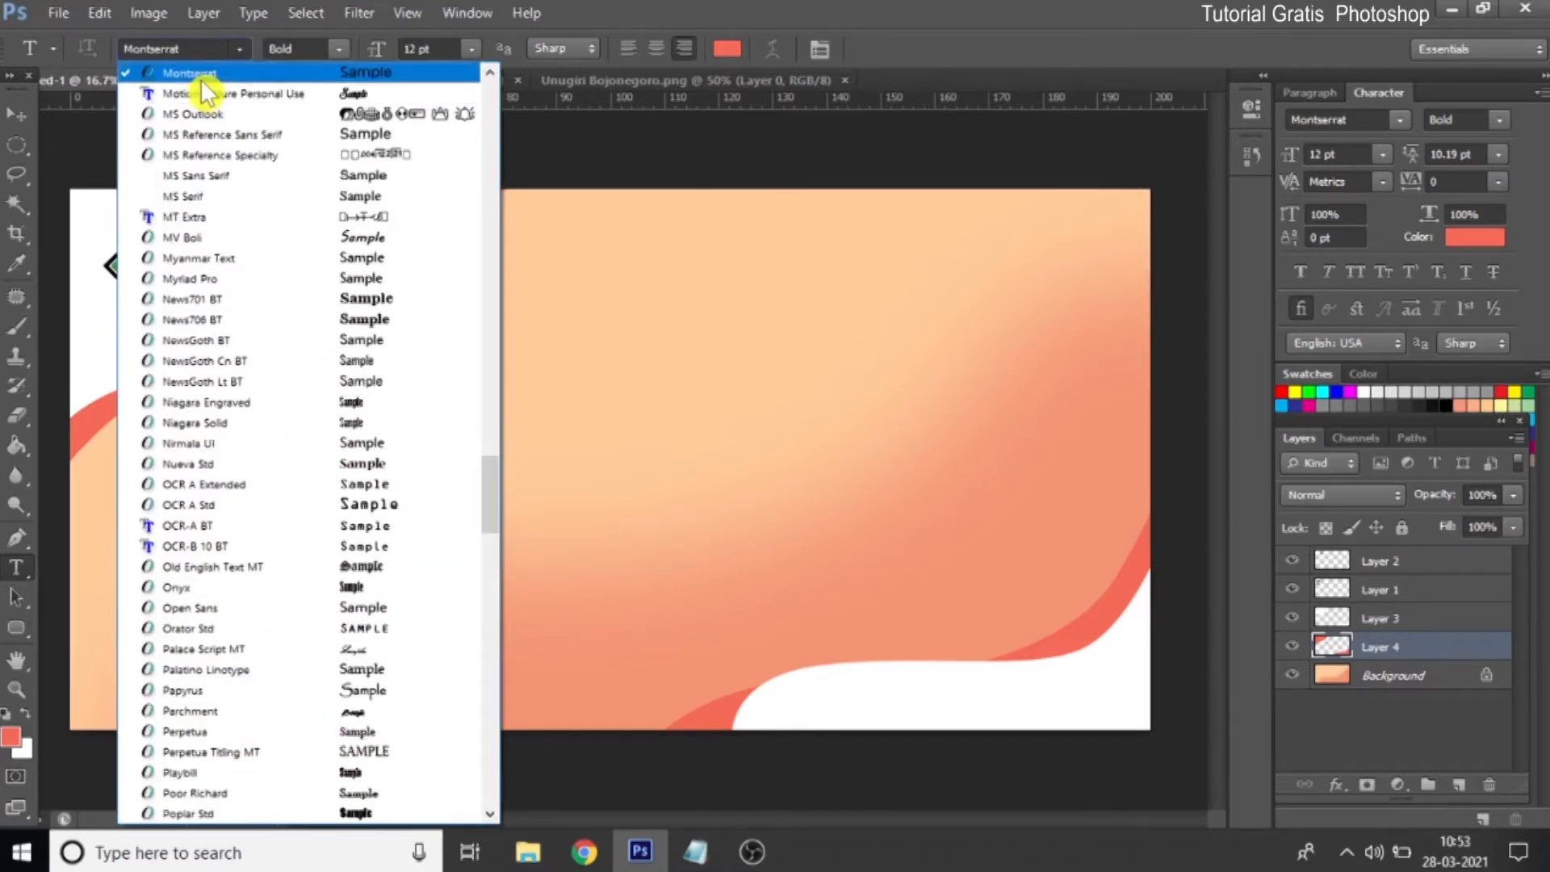
{"action": "key", "text": "Return"}
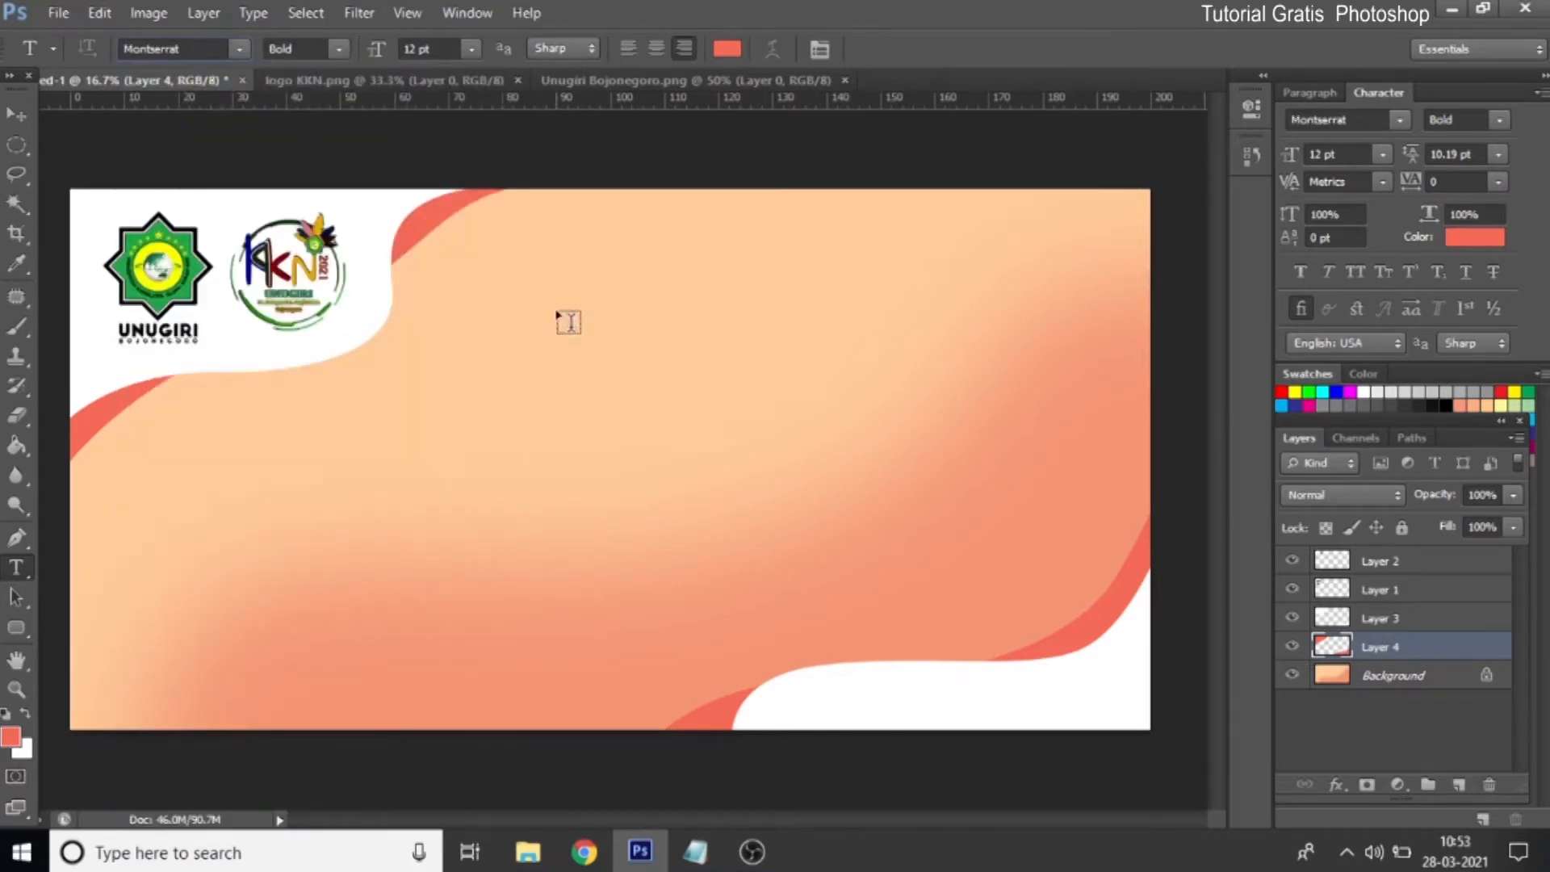
{"action": "left_click", "coordinate": [726, 49]}
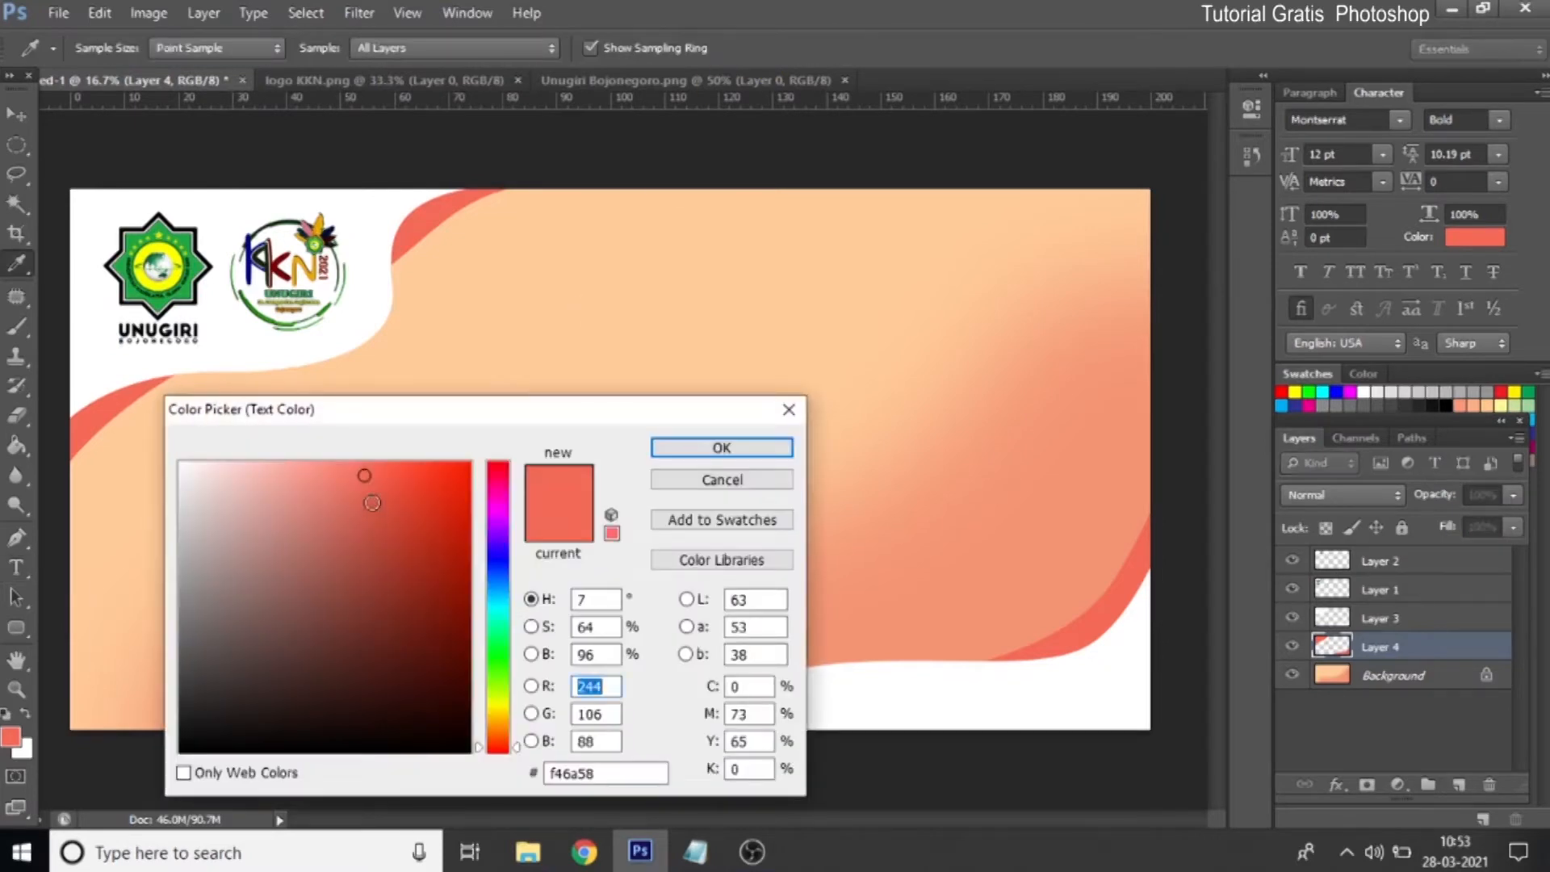
{"action": "left_click_drag", "start_coordinate": [185, 742], "coordinate": [99, 776]}
{"action": "left_click_drag", "start_coordinate": [253, 650], "coordinate": [117, 703]}
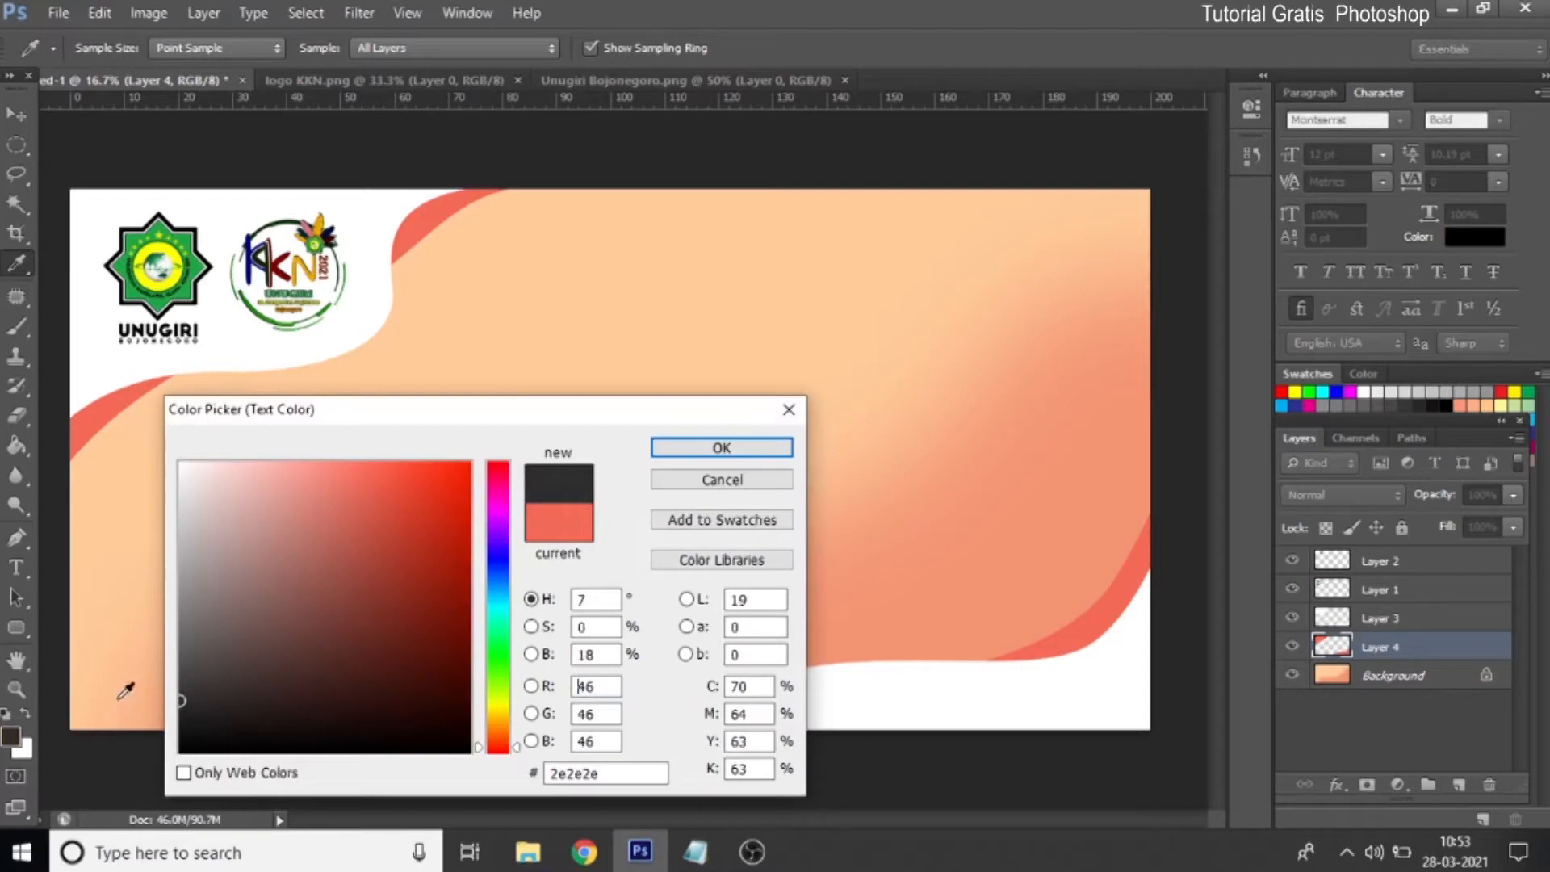
{"action": "left_click", "coordinate": [763, 449]}
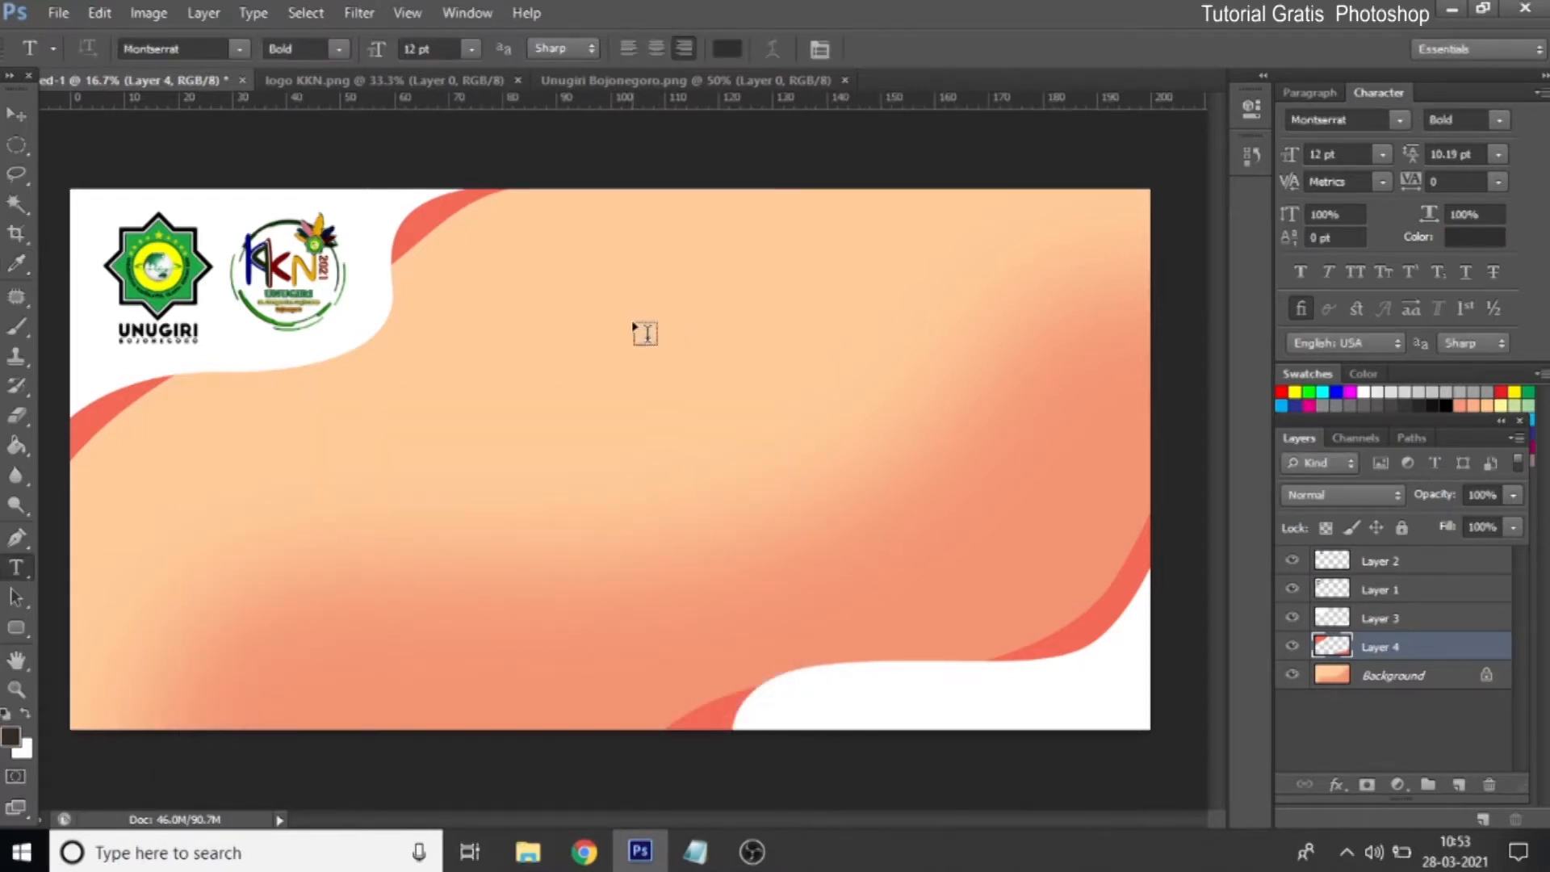
Insert the copied headline "PEMBERDAYAAN EKONOMI MASYARAKAT" as a new text layer in the upper middle of the backdrop
{"action": "left_click", "coordinate": [644, 335]}
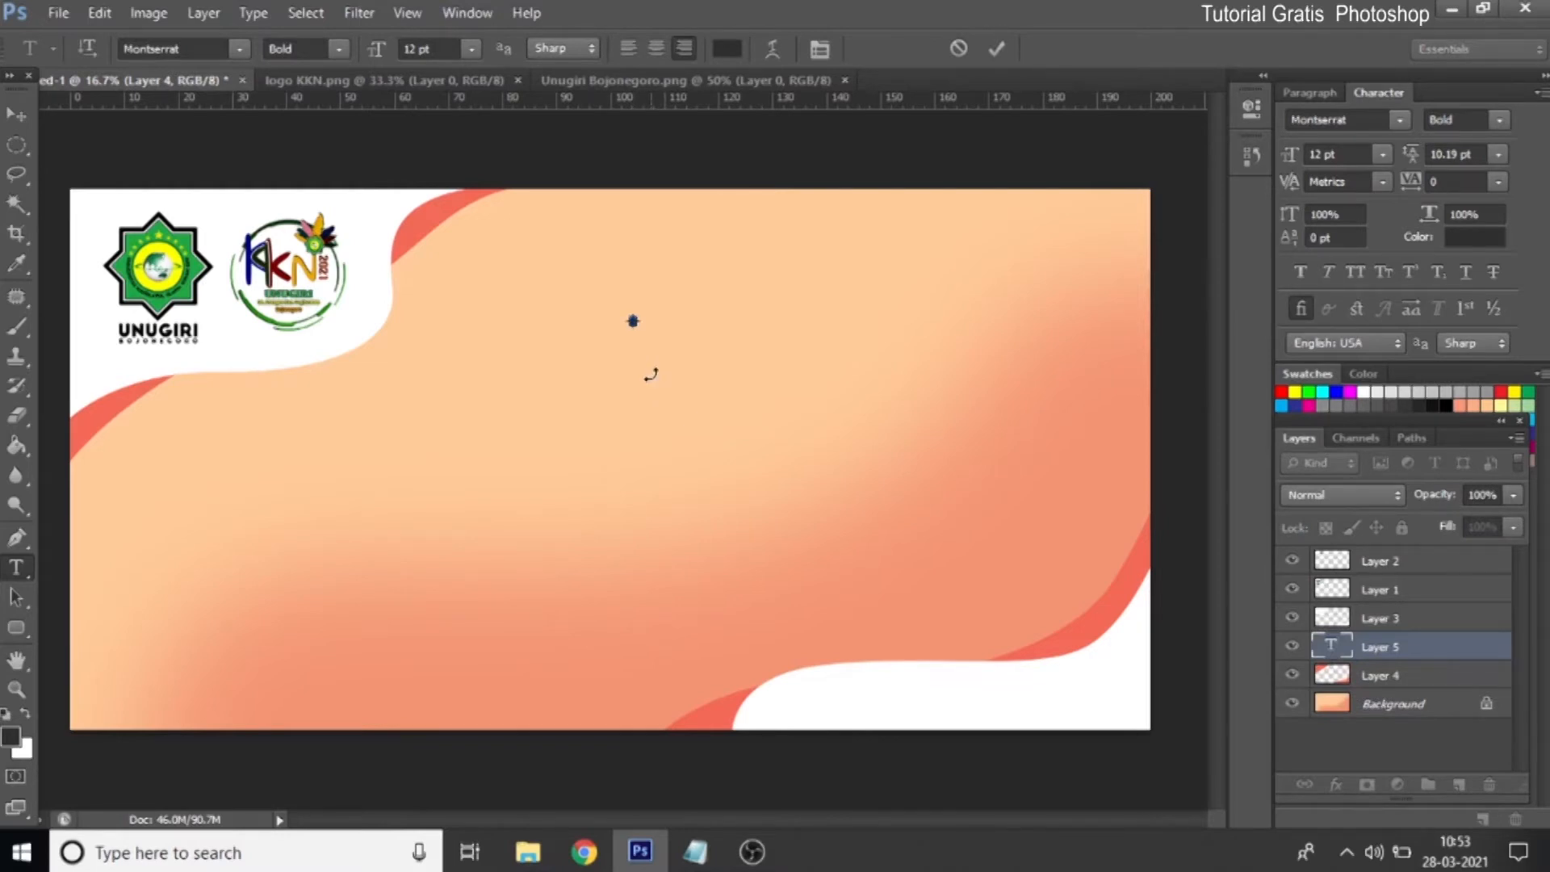
{"action": "key", "text": "ctrl+v"}
{"action": "left_click", "coordinate": [14, 121]}
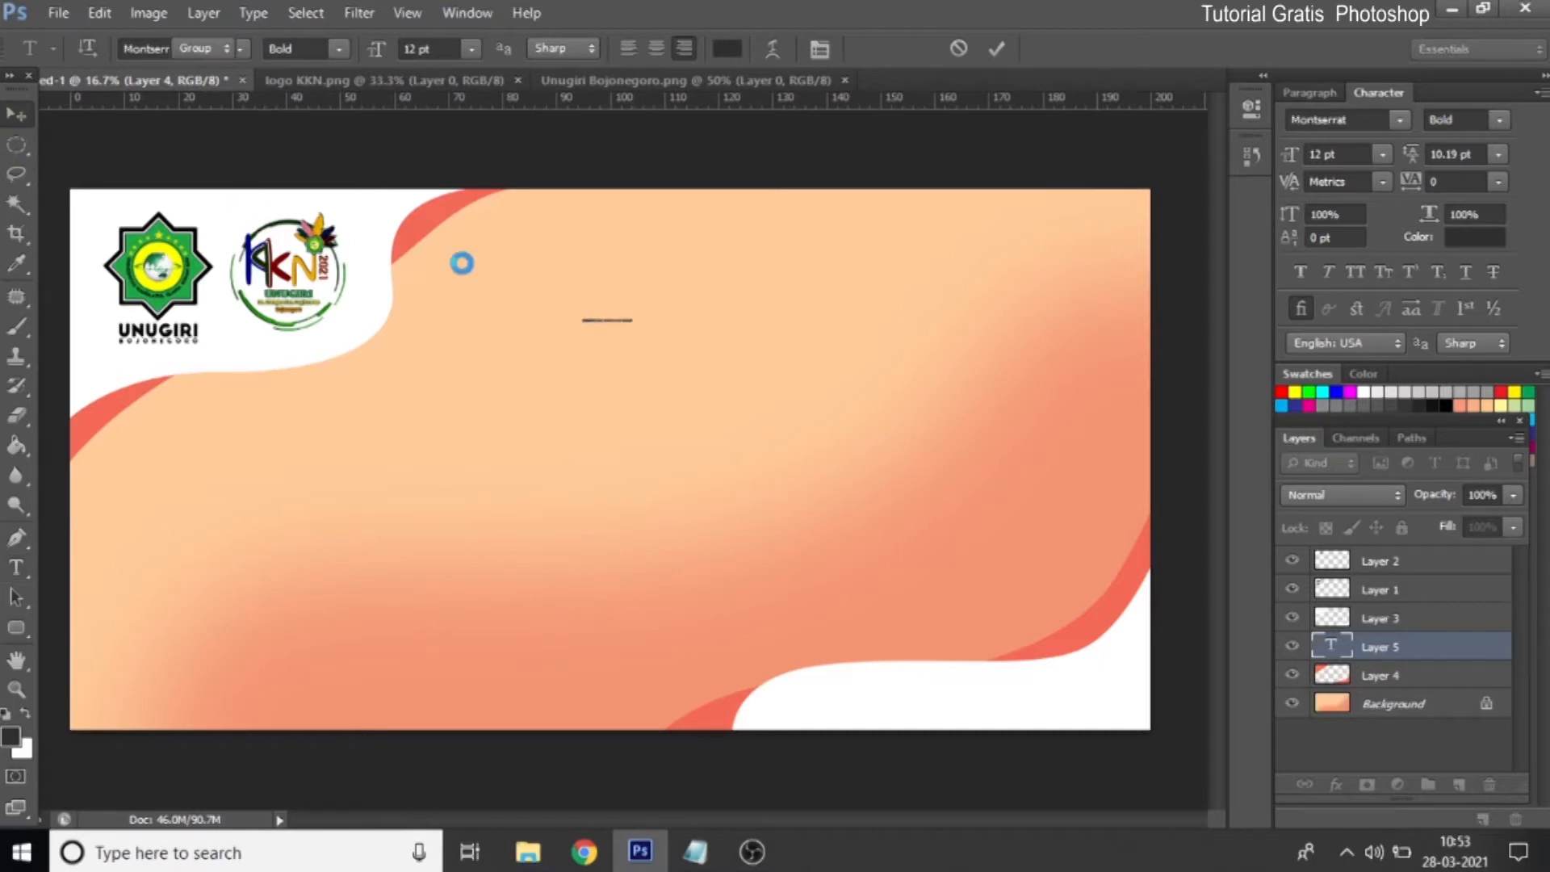
Enlarge the headline to about 1176% with Free Transform and position it beside the logos in the backdrop's upper part
{"action": "key", "text": "ctrl+t"}
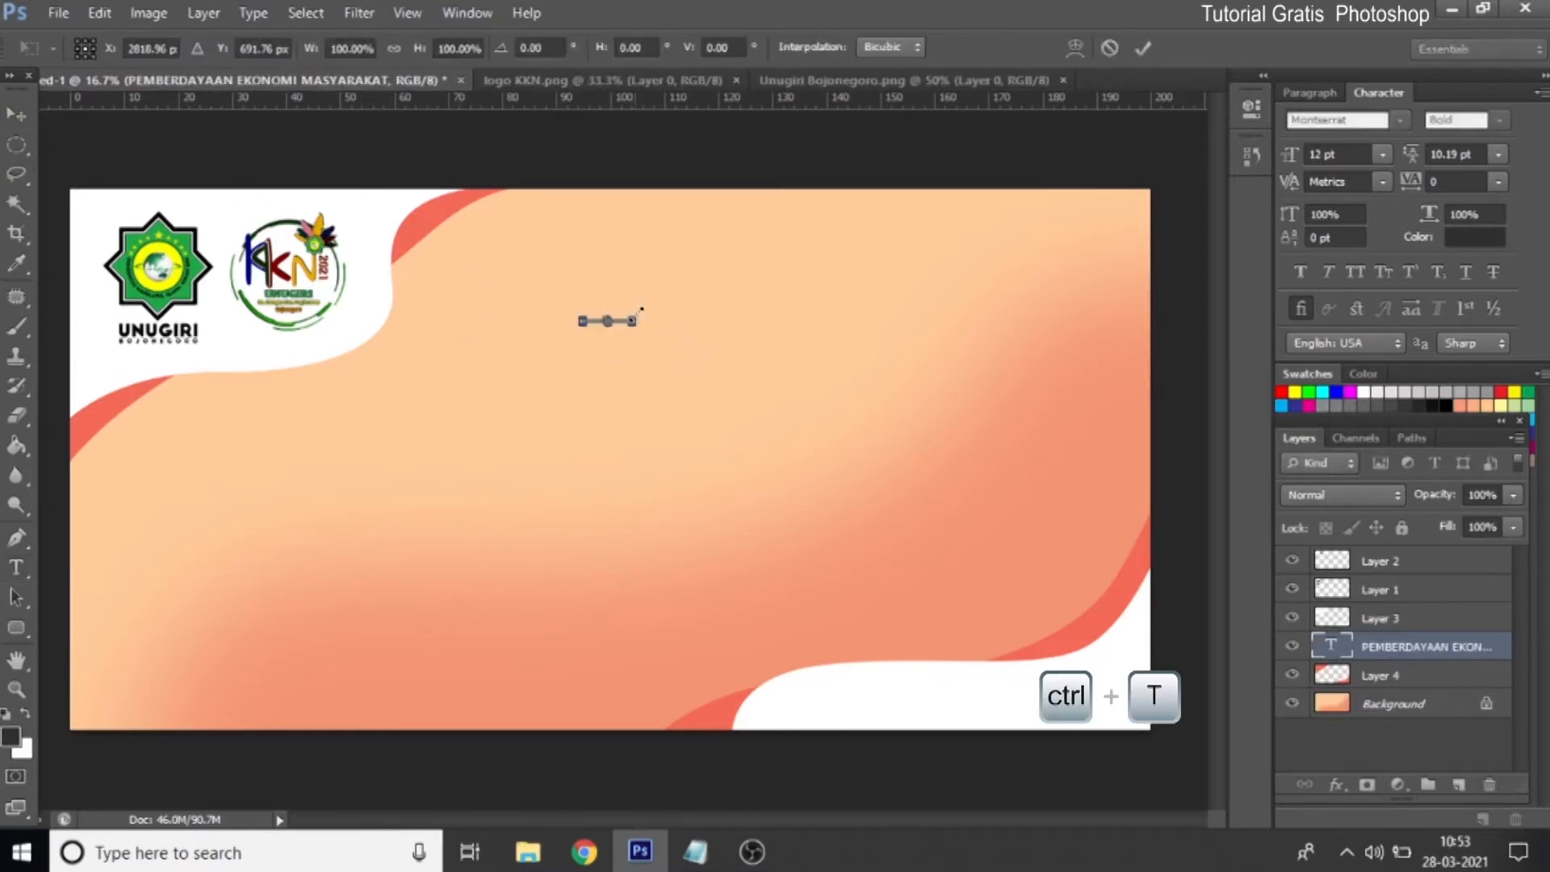
{"action": "left_click_drag", "start_coordinate": [646, 315], "coordinate": [1058, 249]}
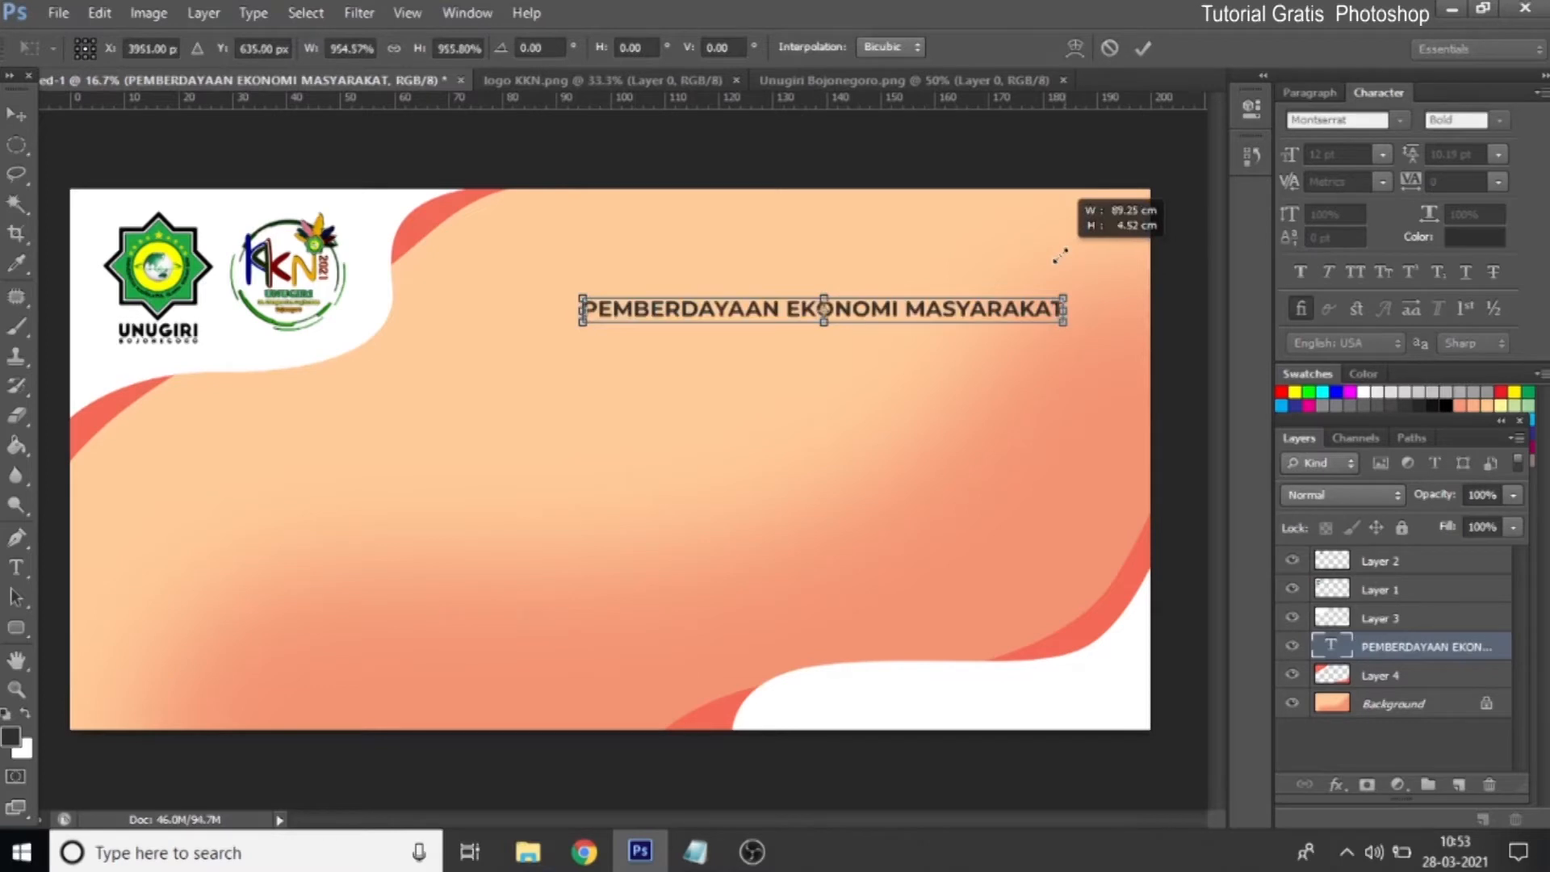
{"action": "left_click_drag", "start_coordinate": [572, 331], "coordinate": [483, 357]}
{"action": "mouse_move", "coordinate": [1058, 326]}
{"action": "left_mouse_down"}
{"action": "mouse_move", "coordinate": [1082, 331]}
{"action": "mouse_move", "coordinate": [1080, 345]}
{"action": "left_mouse_up"}
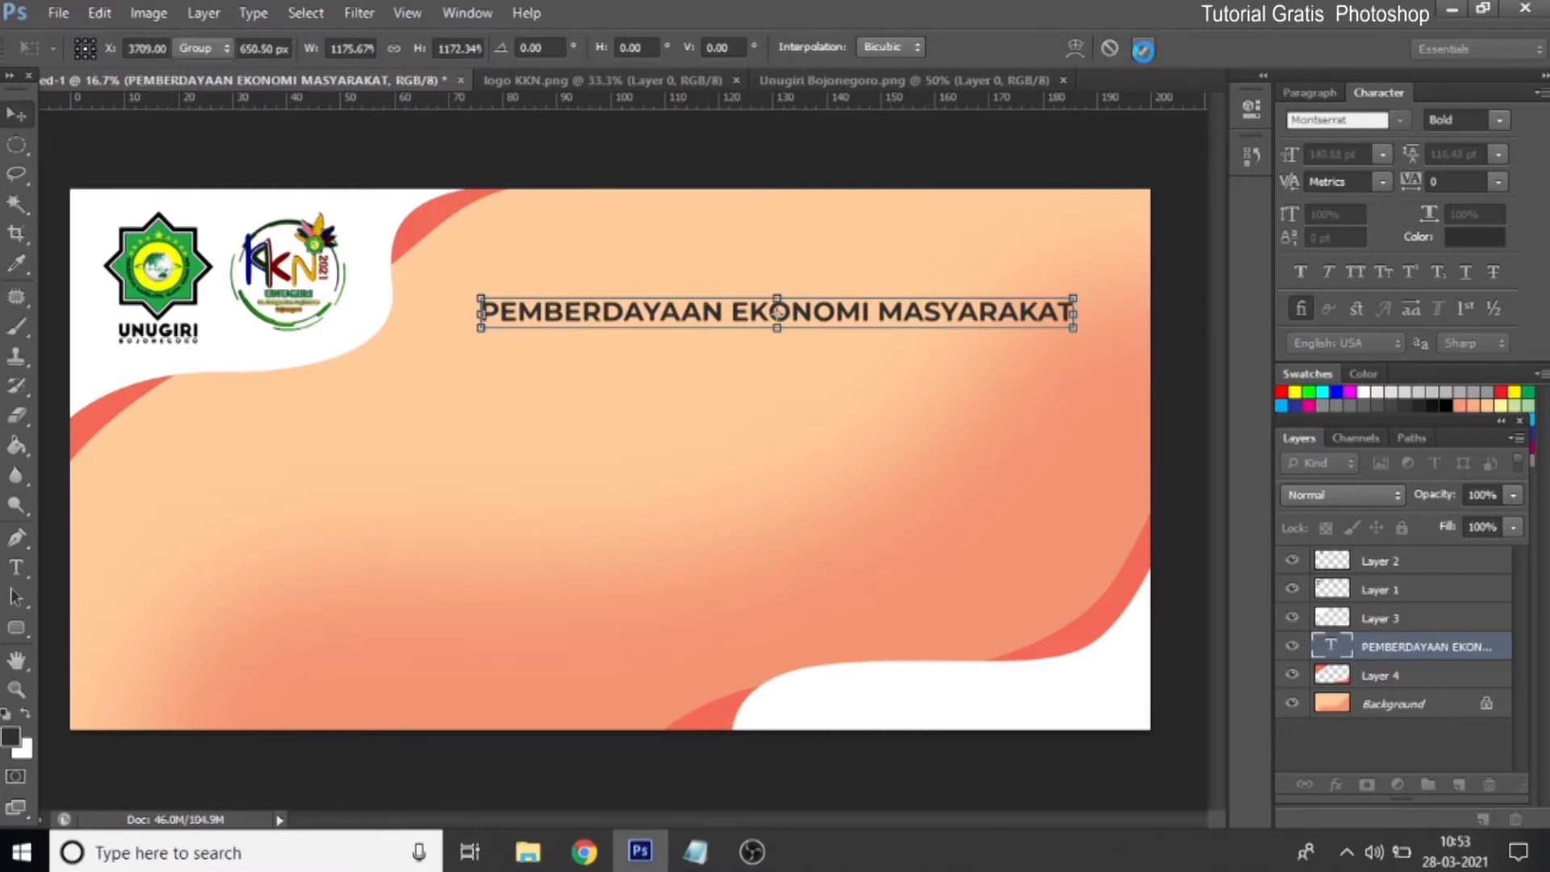
{"action": "left_click", "coordinate": [1143, 49]}
{"action": "left_click_drag", "start_coordinate": [992, 317], "coordinate": [979, 311]}
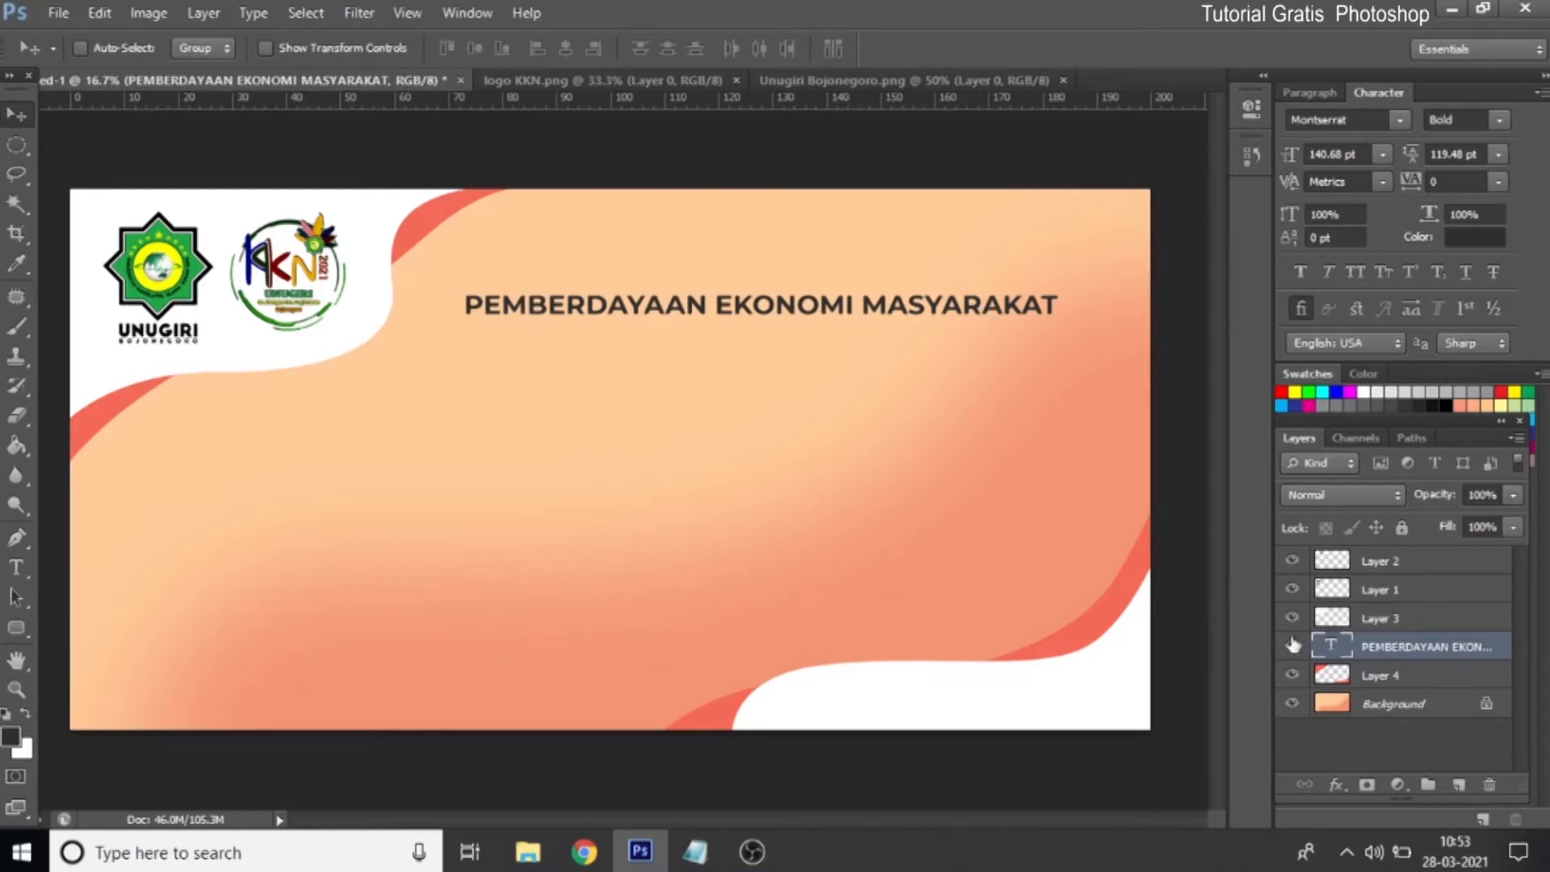
Duplicate the headline text layer and place the copy directly beneath the original line
{"action": "right_click", "coordinate": [1437, 652]}
{"action": "left_click", "coordinate": [1271, 160]}
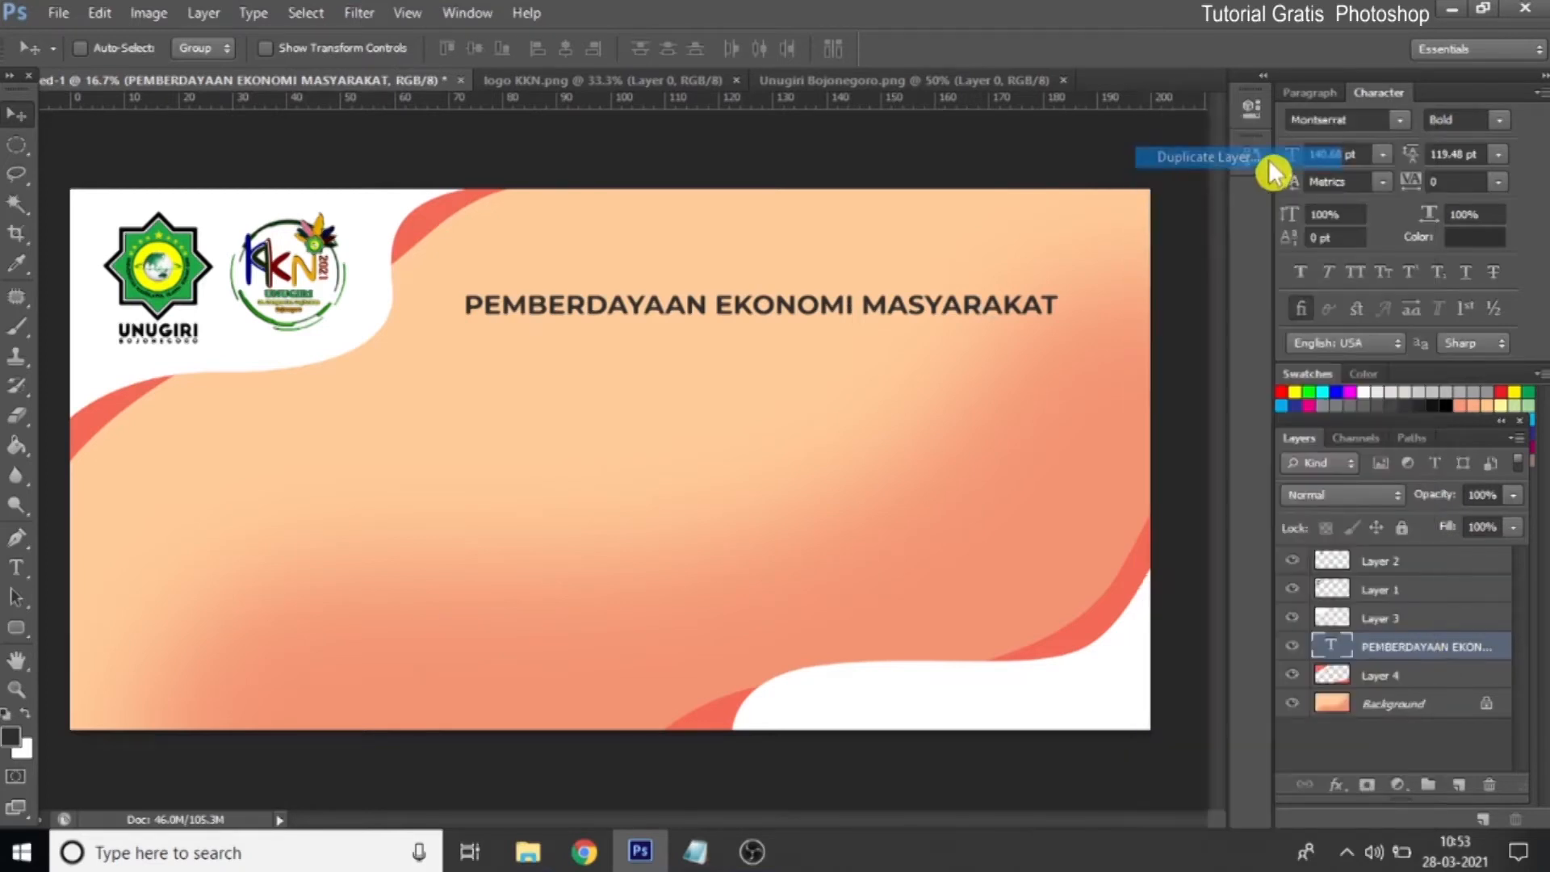
{"action": "left_click", "coordinate": [994, 253]}
{"action": "left_click_drag", "start_coordinate": [982, 315], "coordinate": [984, 355]}
Replace the duplicated headline's text with "Pelatihan"
{"action": "left_click", "coordinate": [16, 567]}
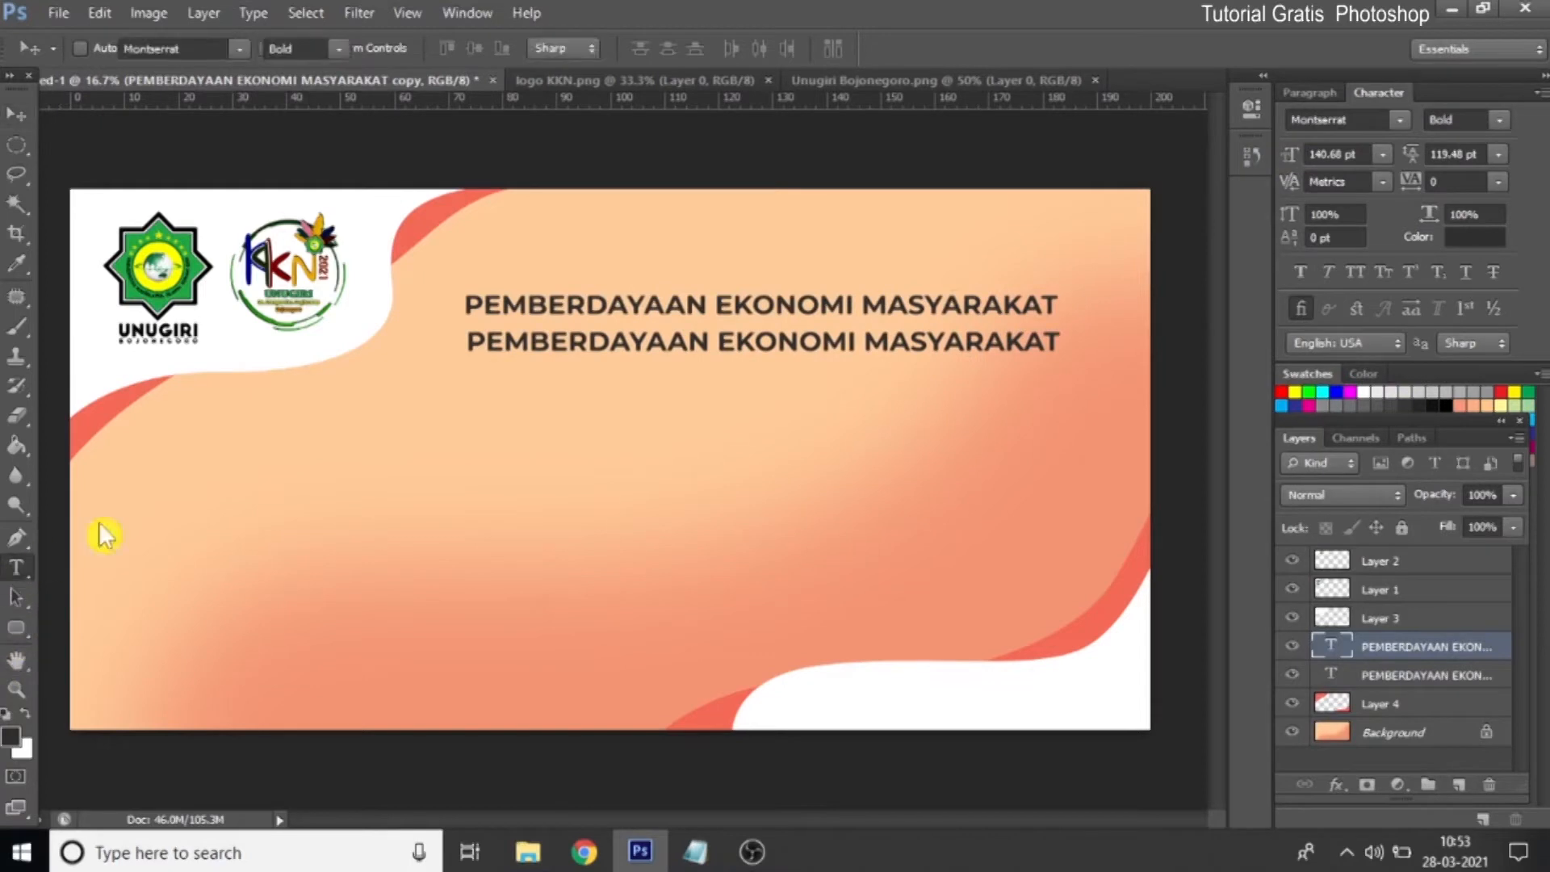
{"action": "left_click_drag", "start_coordinate": [470, 342], "coordinate": [1095, 333]}
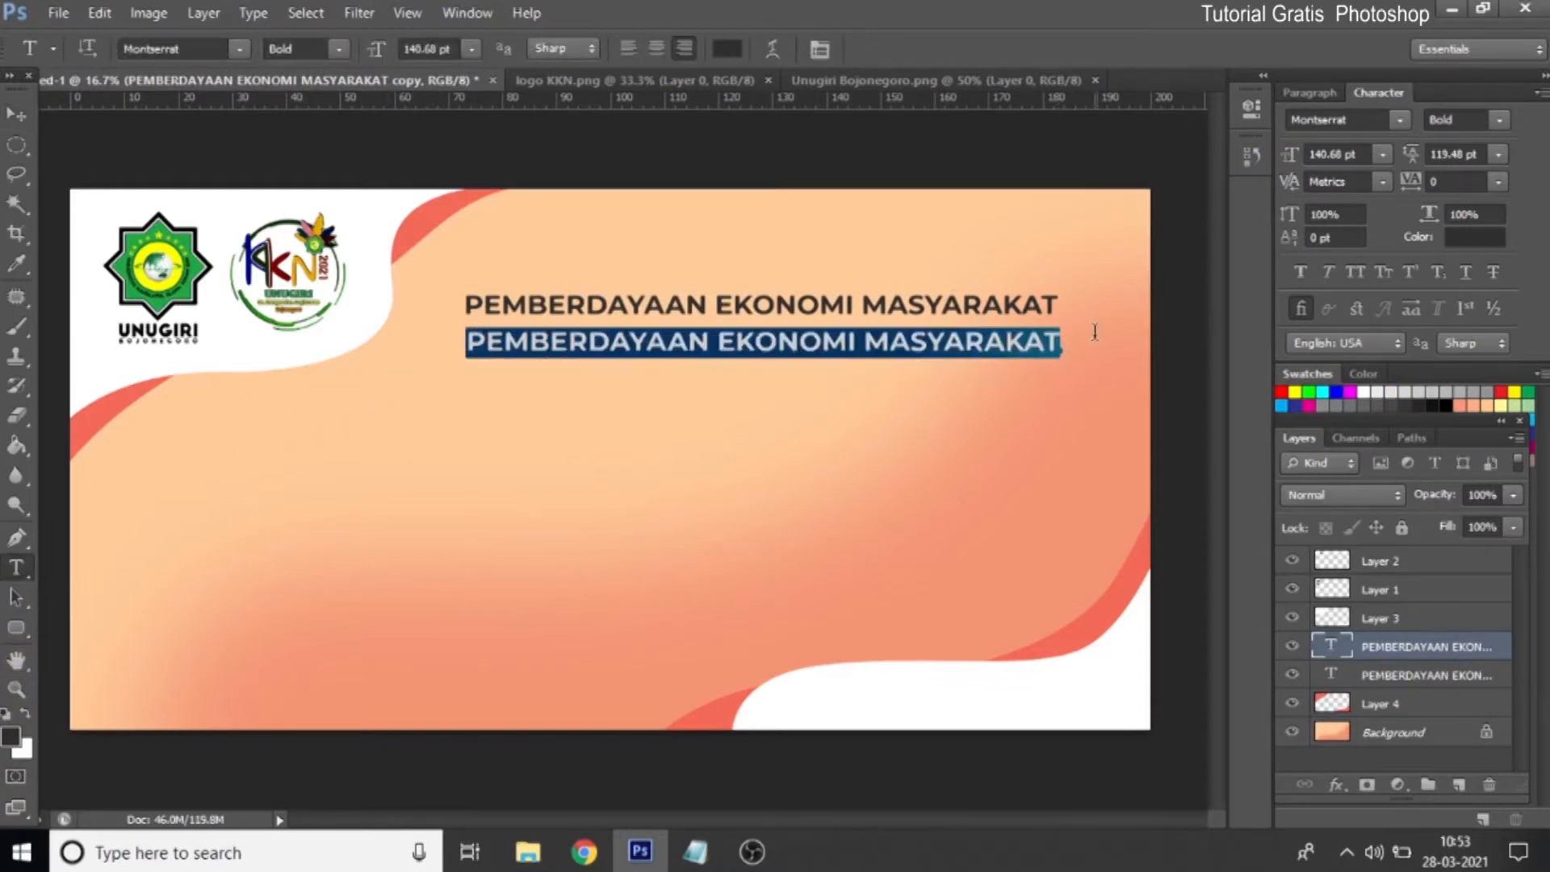
{"action": "left_click", "coordinate": [1094, 332]}
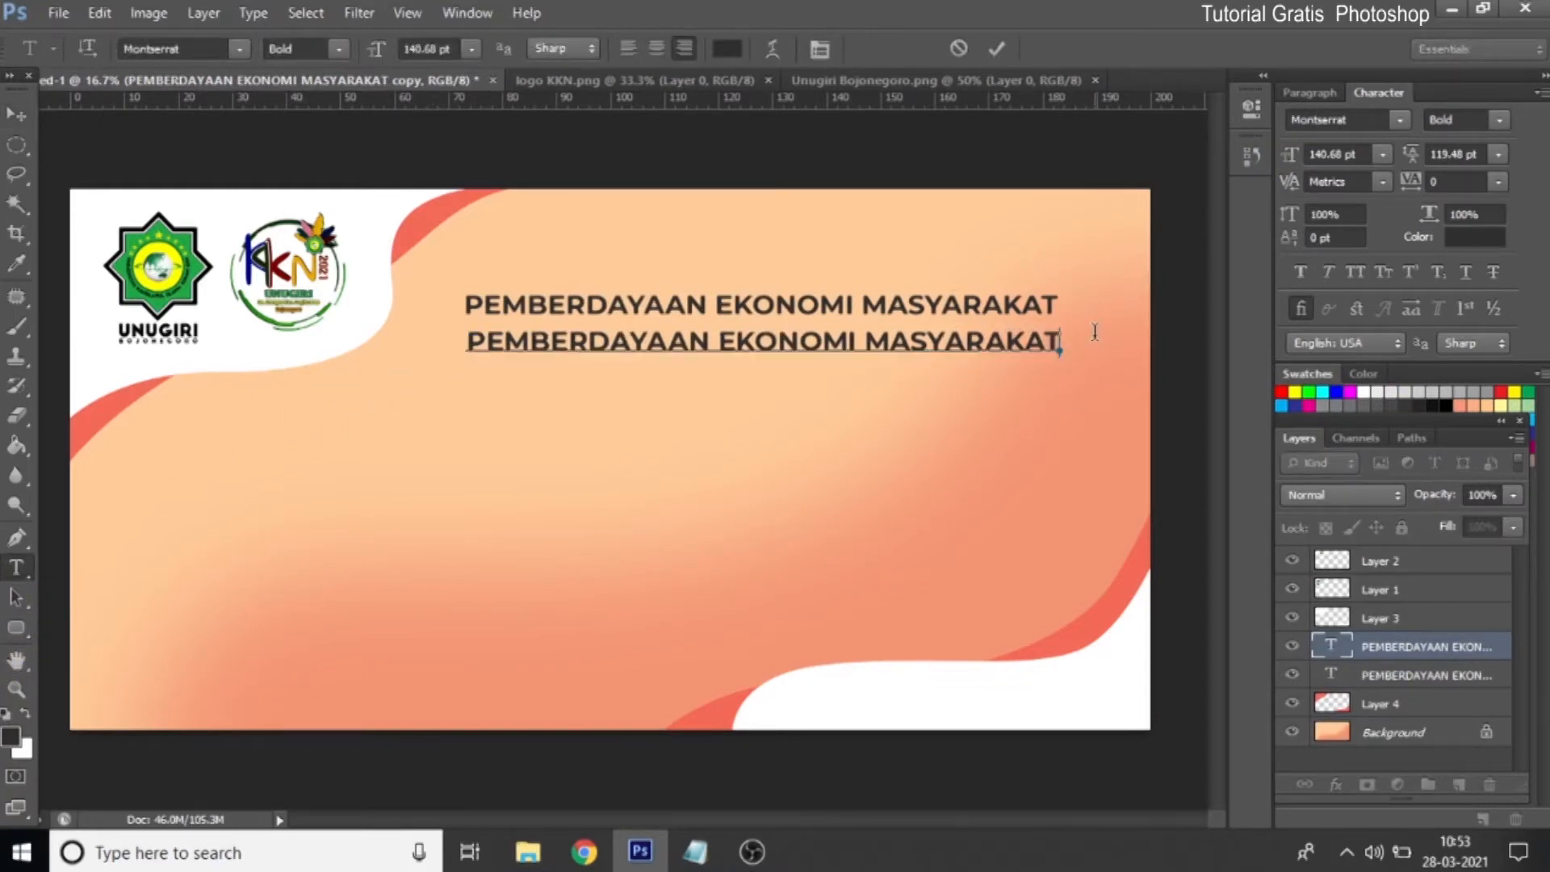
{"action": "key", "text": "ctrl+a"}
{"action": "type", "text": "Pelatihan"}
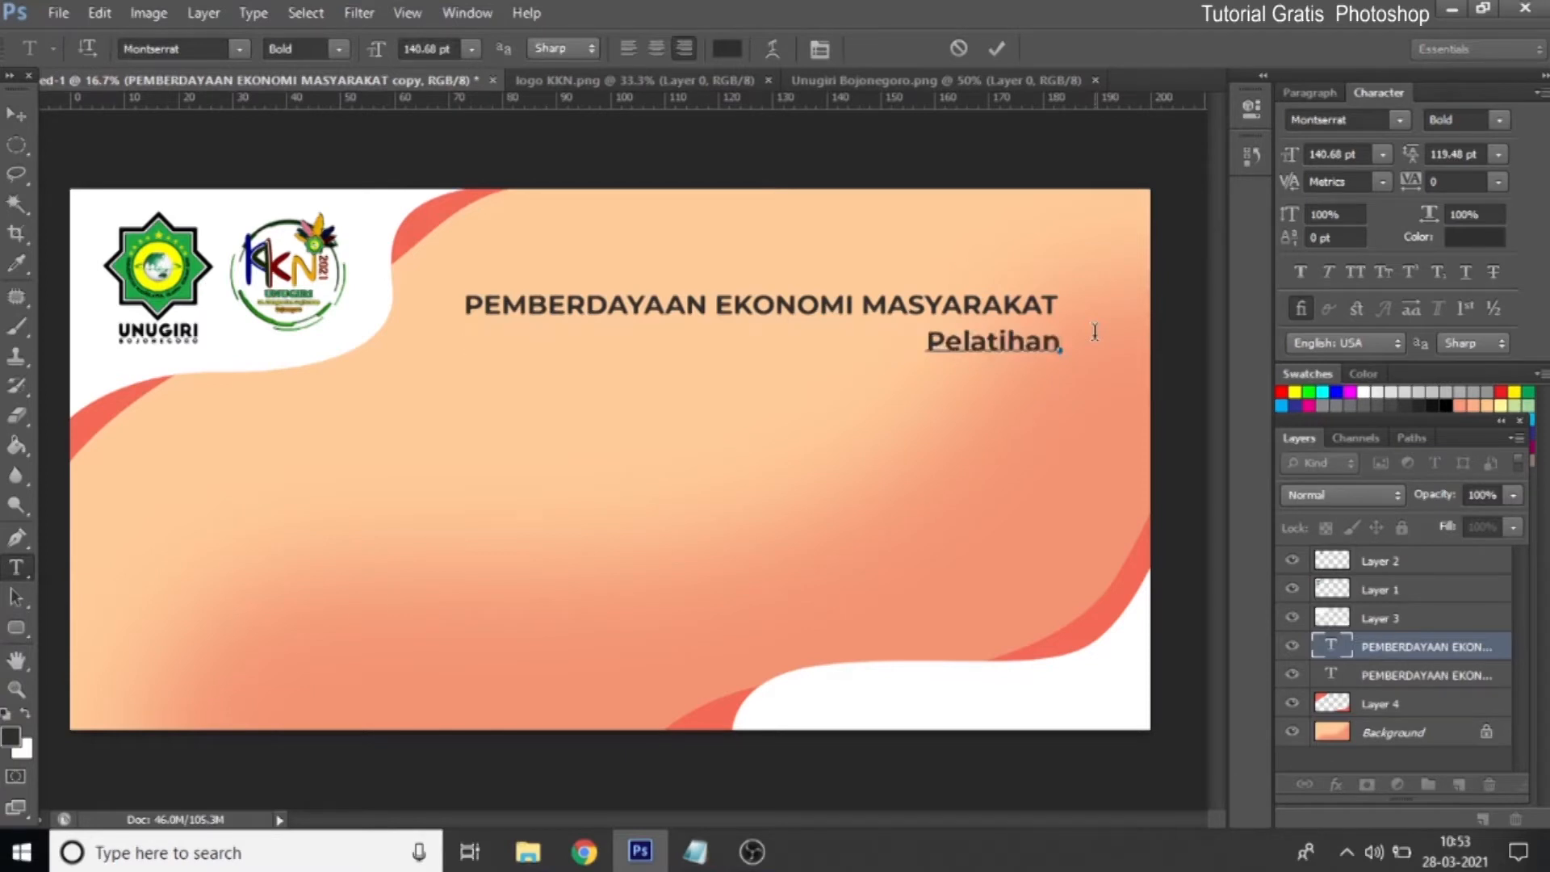
Change the font of the "Pelatihan" text to Haettenschweiler
{"action": "key", "text": "ctrl+a"}
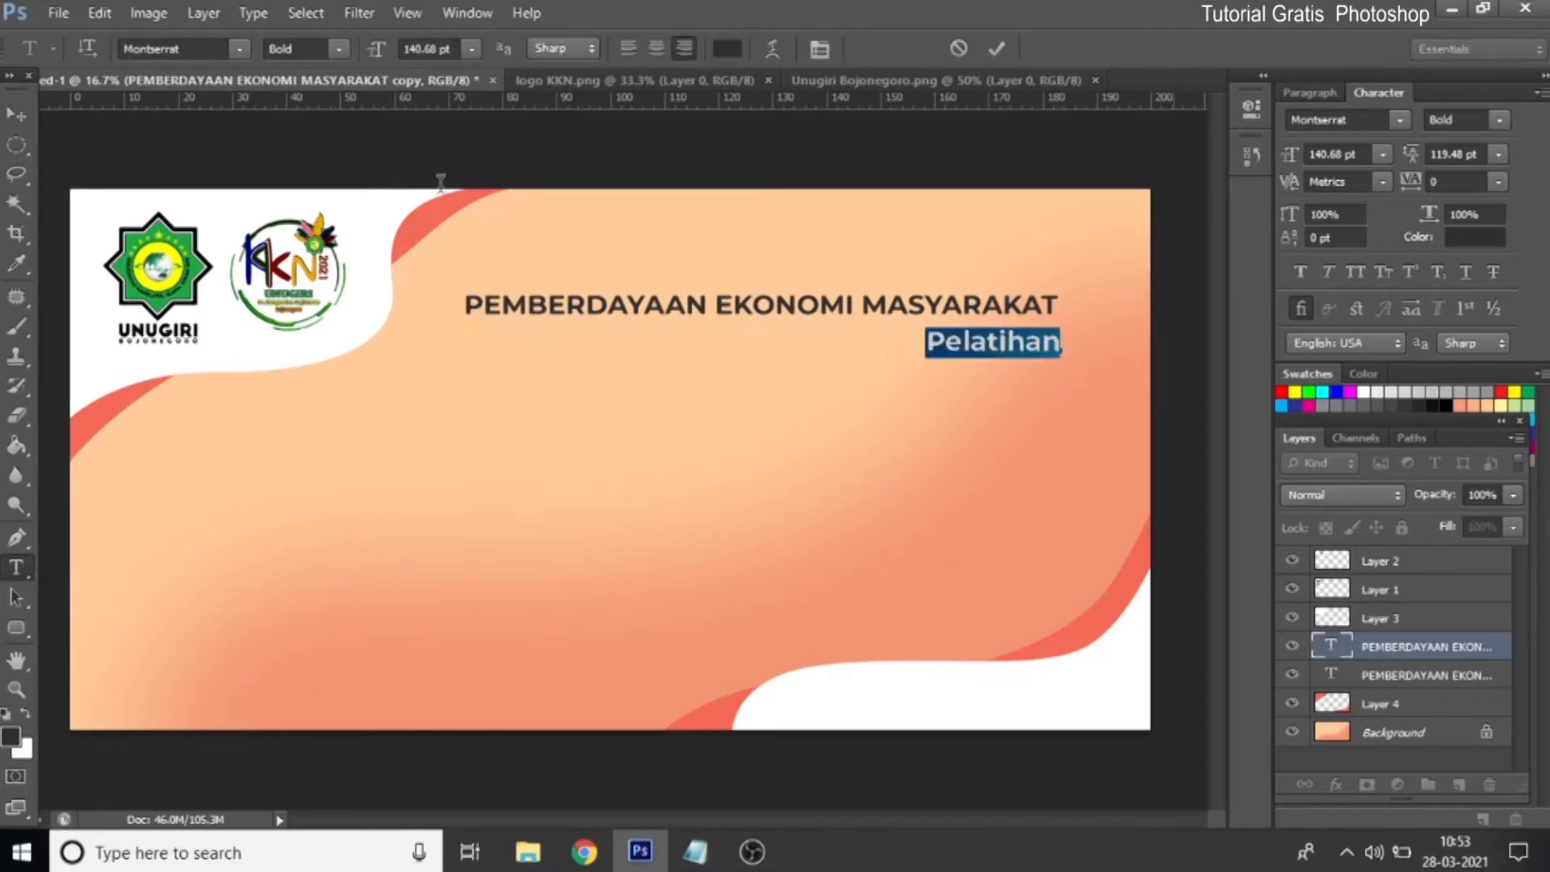
{"action": "left_click", "coordinate": [241, 50]}
{"action": "left_click_drag", "start_coordinate": [491, 494], "coordinate": [519, 176]}
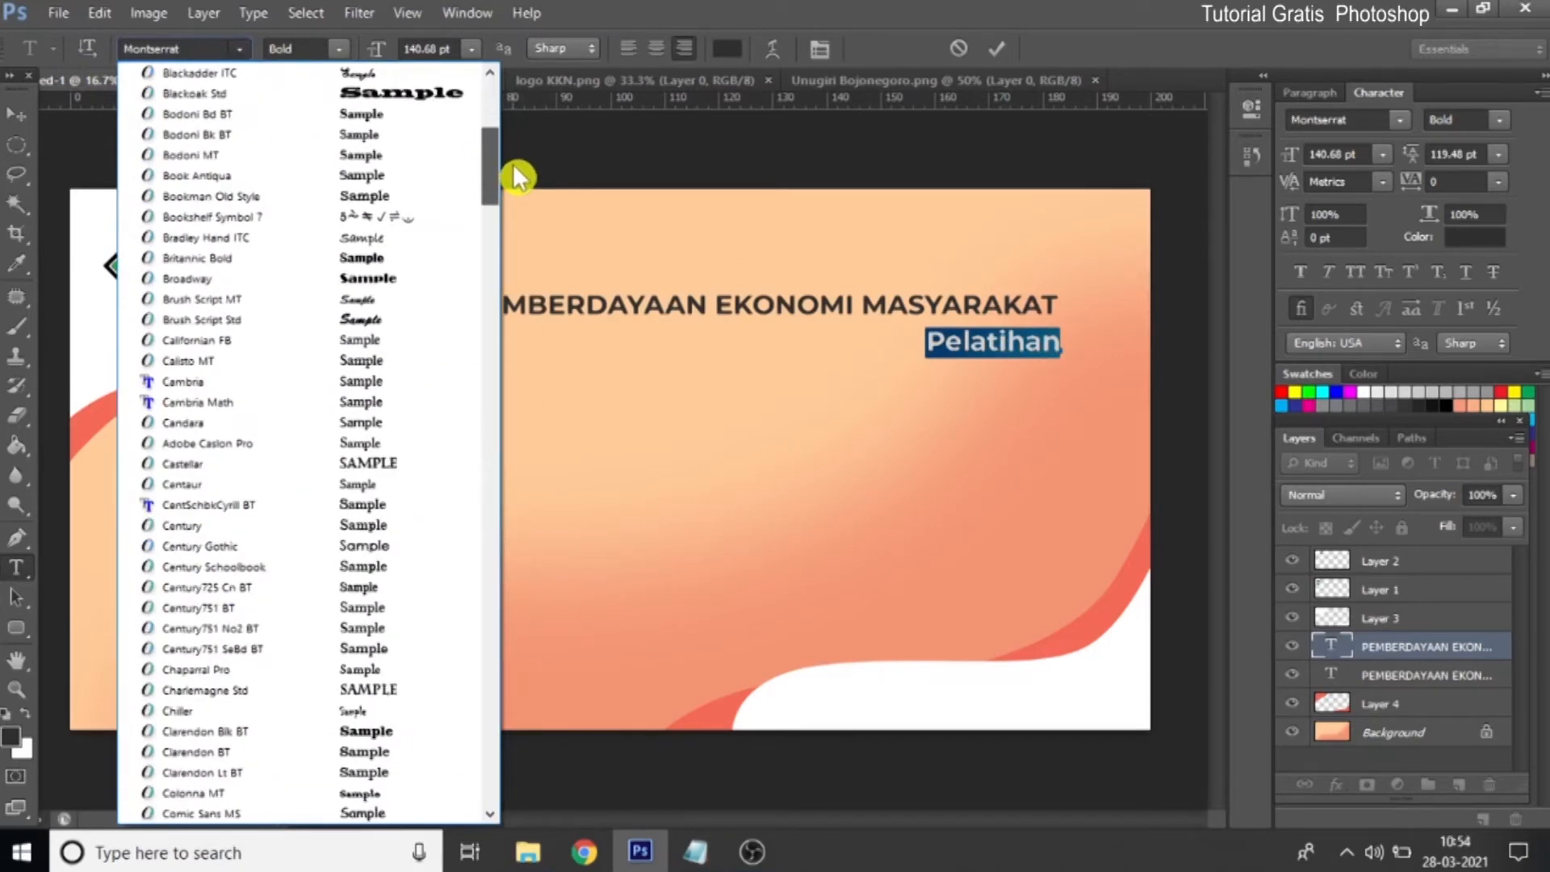
{"action": "left_click_drag", "start_coordinate": [518, 176], "coordinate": [527, 363]}
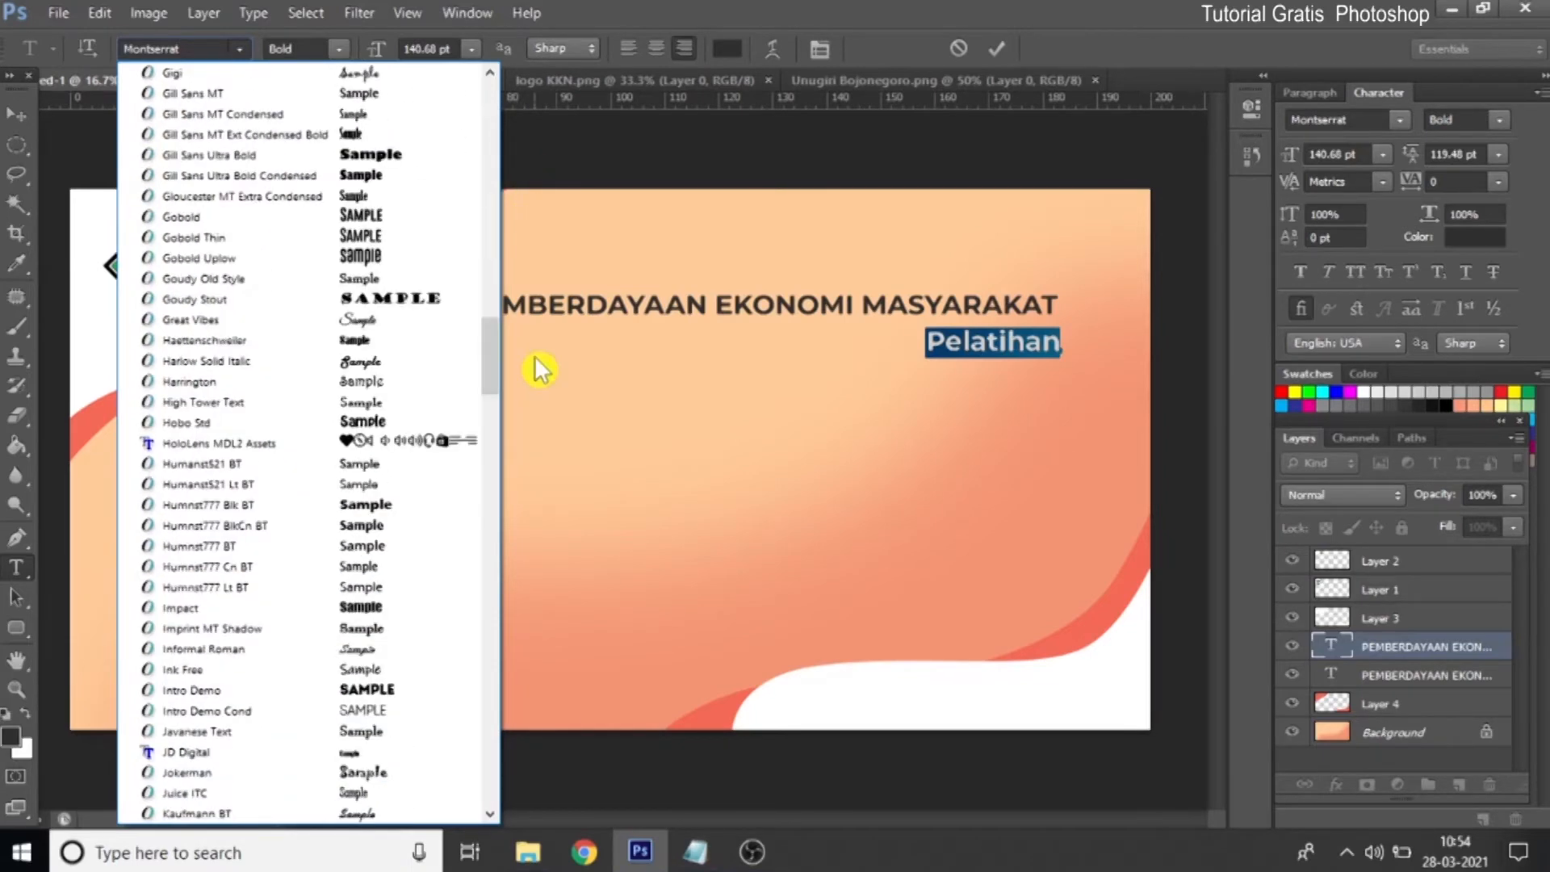
{"action": "left_click", "coordinate": [301, 342]}
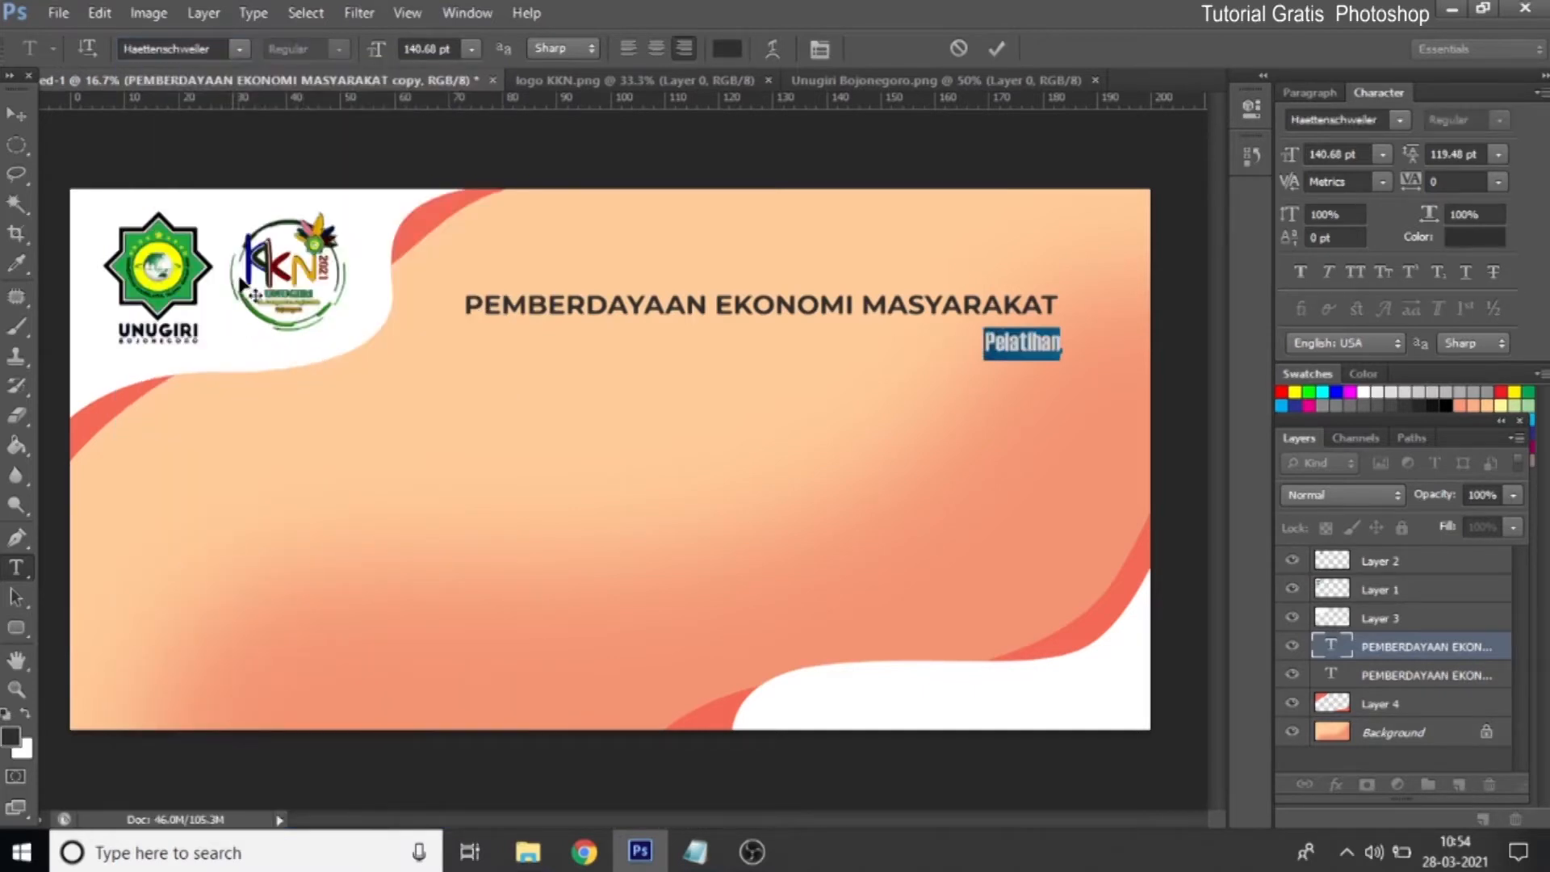
Set the tracking of the "Pelatihan" text to 50 and apply faux italic
{"action": "left_click", "coordinate": [1451, 181]}
{"action": "type", "text": "50"}
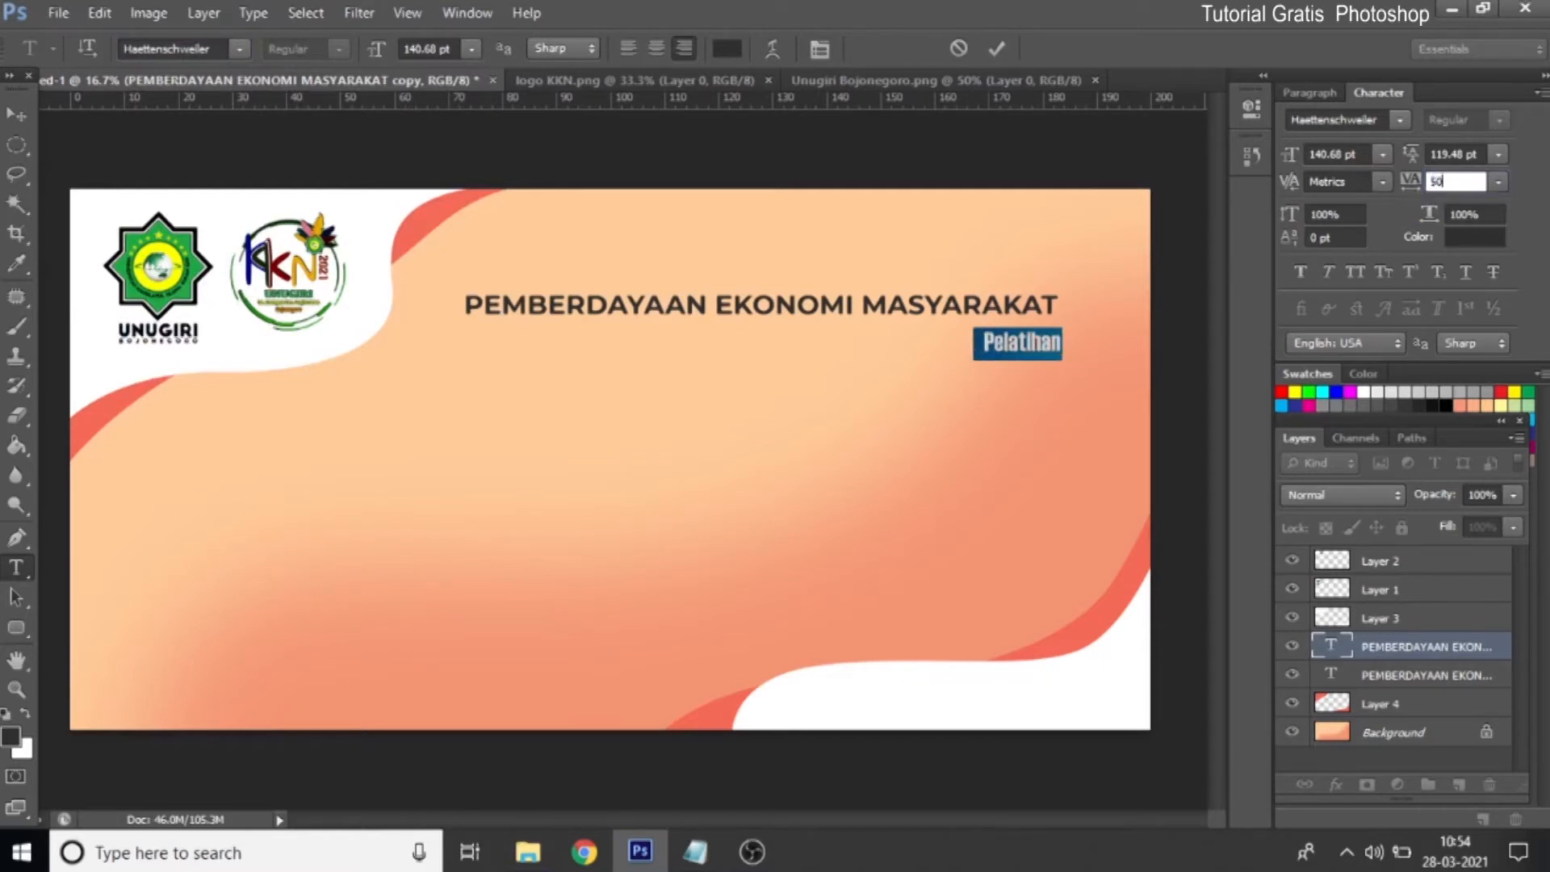
{"action": "left_click", "coordinate": [1328, 272]}
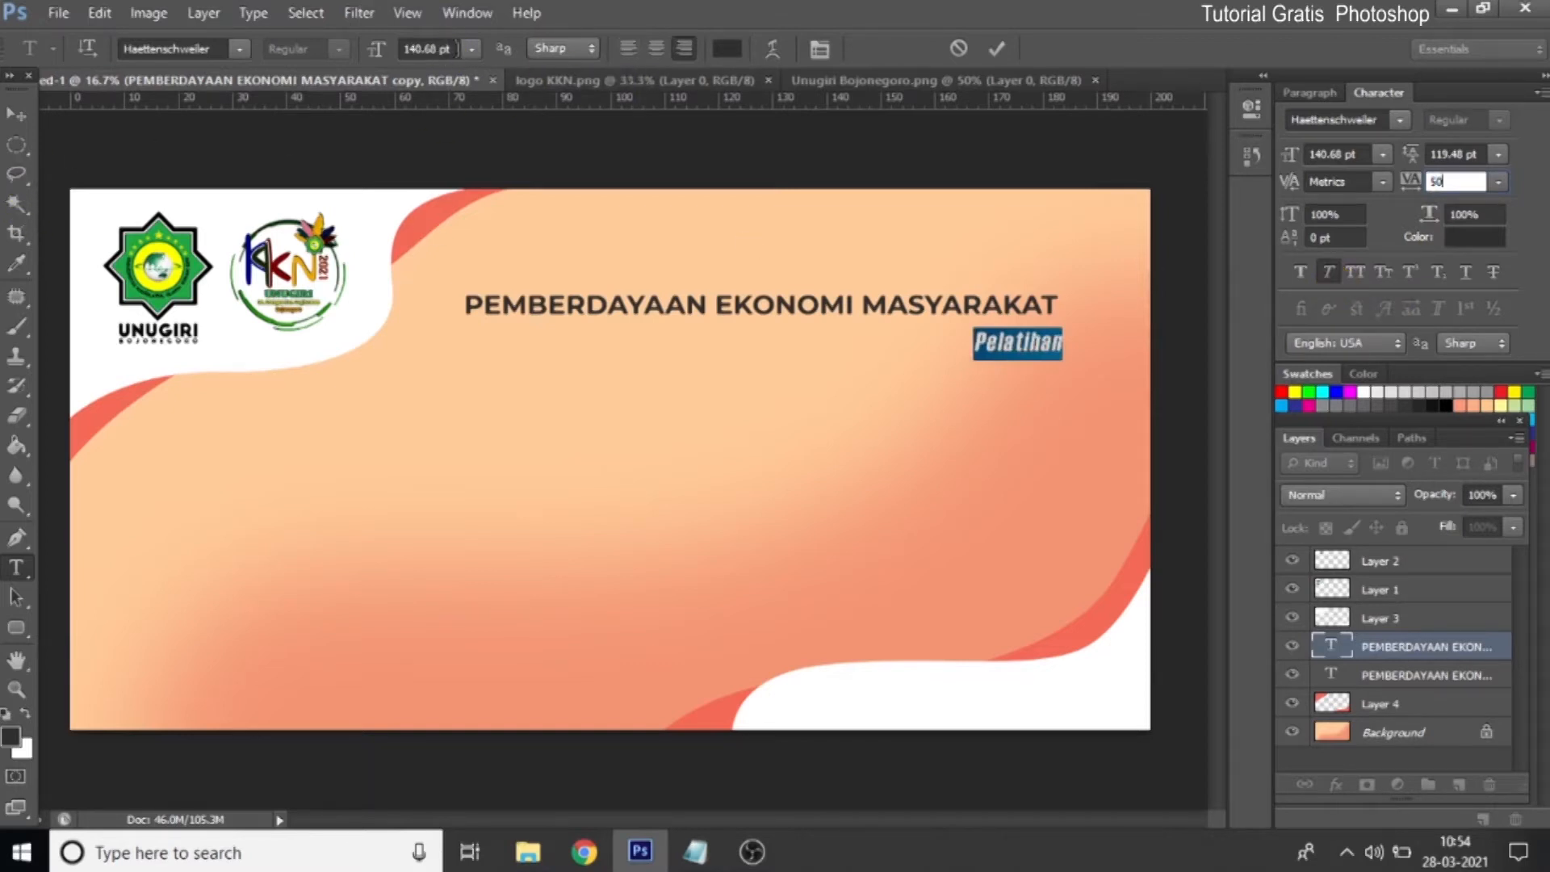
Increase the font size of the "Pelatihan" text to 281 pt and commit the text edit
{"action": "left_click", "coordinate": [436, 49]}
{"action": "left_click", "coordinate": [419, 50]}
{"action": "type", "text": "250"}
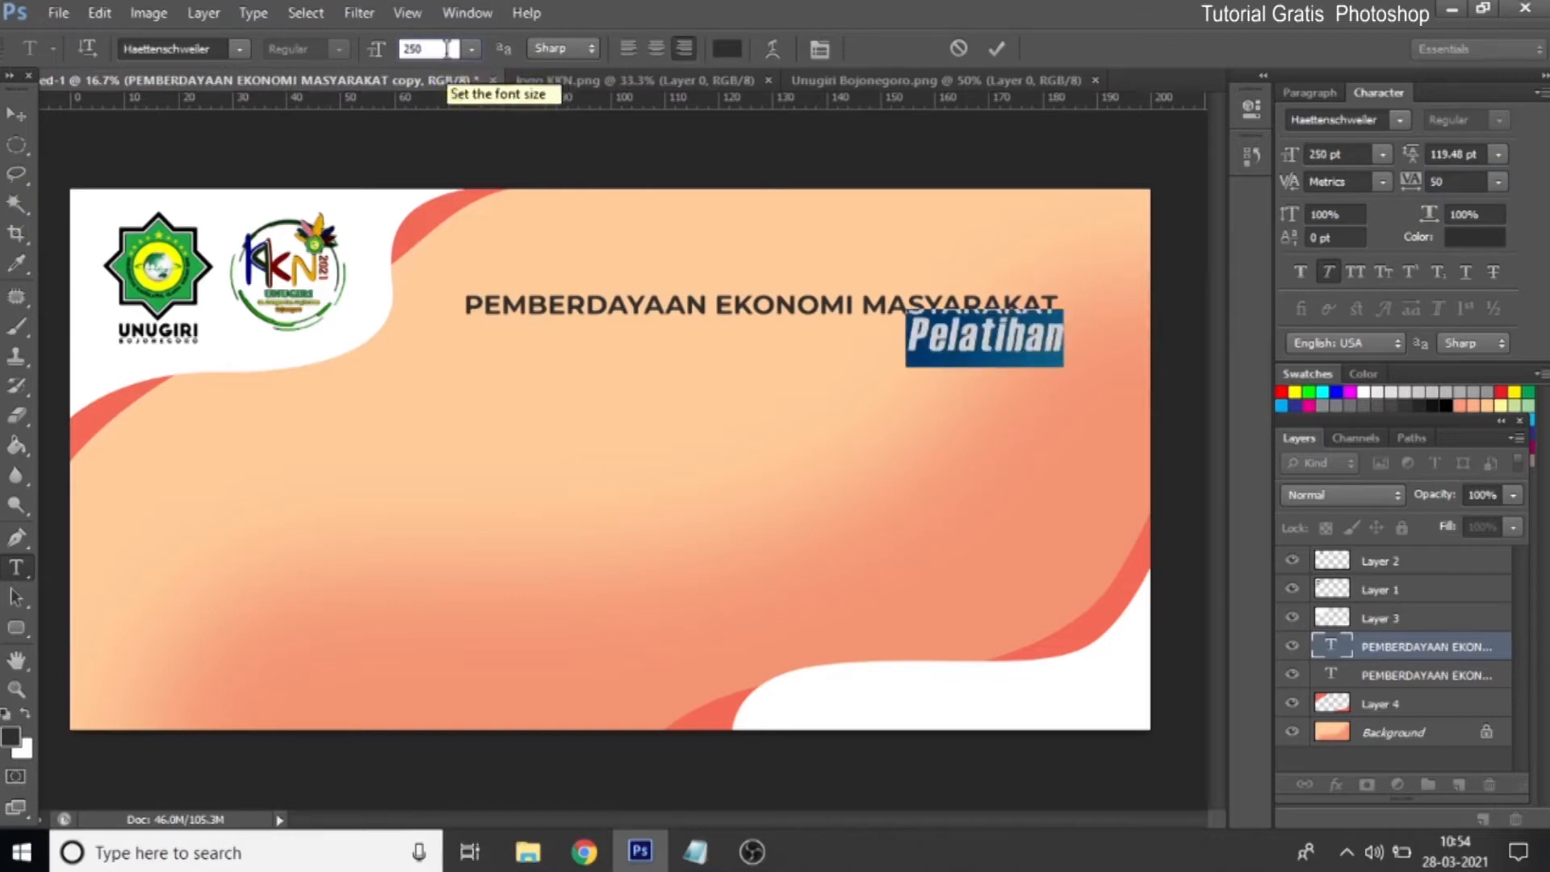
{"action": "scroll", "coordinate": [447, 48], "scroll_direction": "up", "scroll_amount": 20}
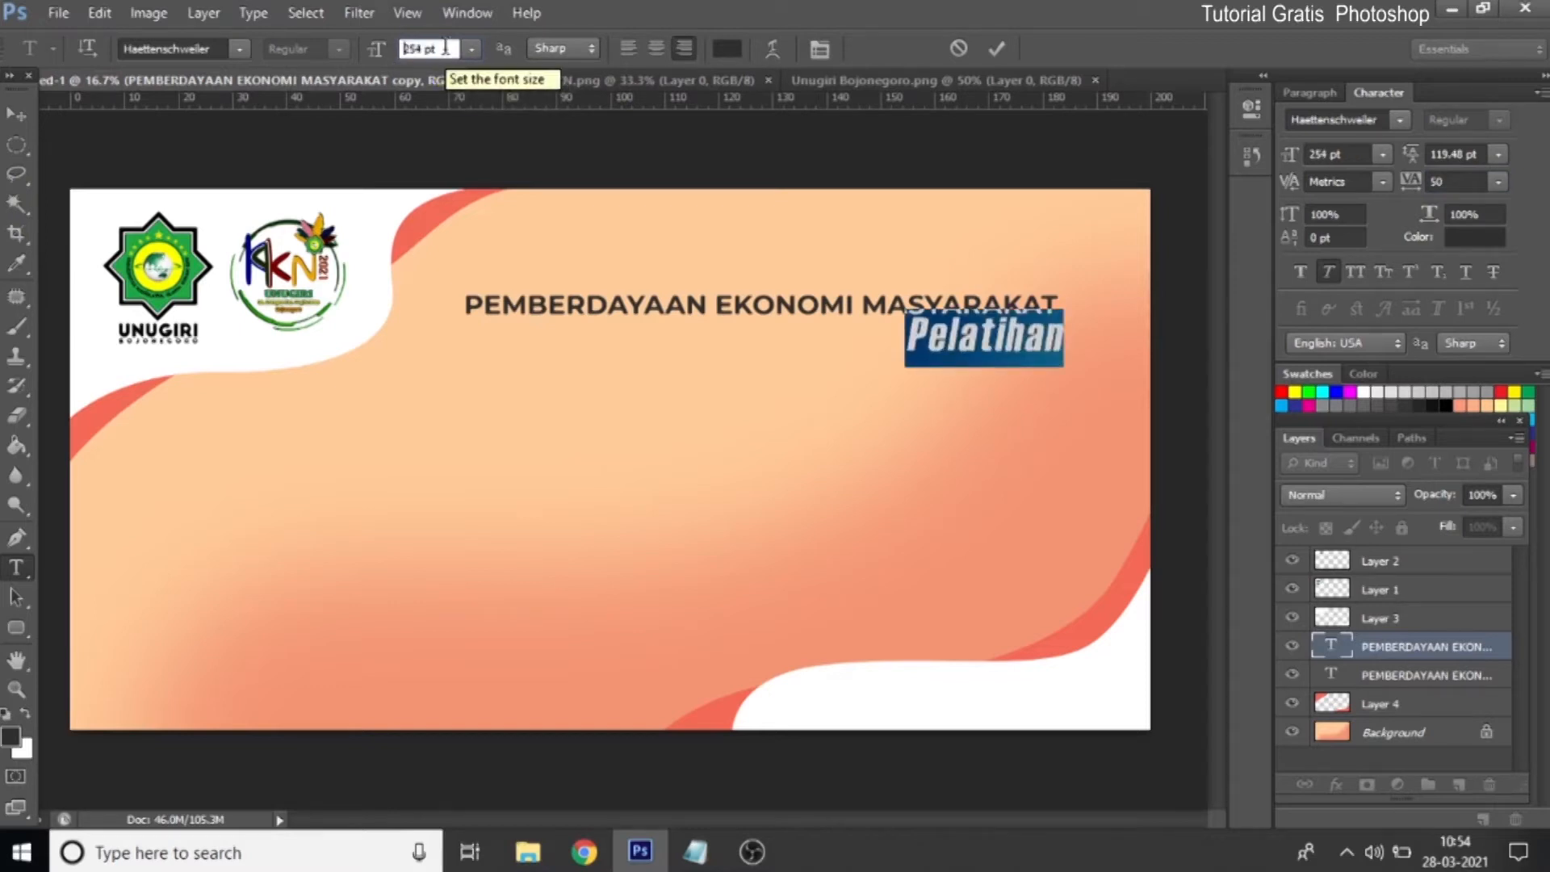
{"action": "scroll", "coordinate": [446, 48], "scroll_direction": "up", "scroll_amount": 9}
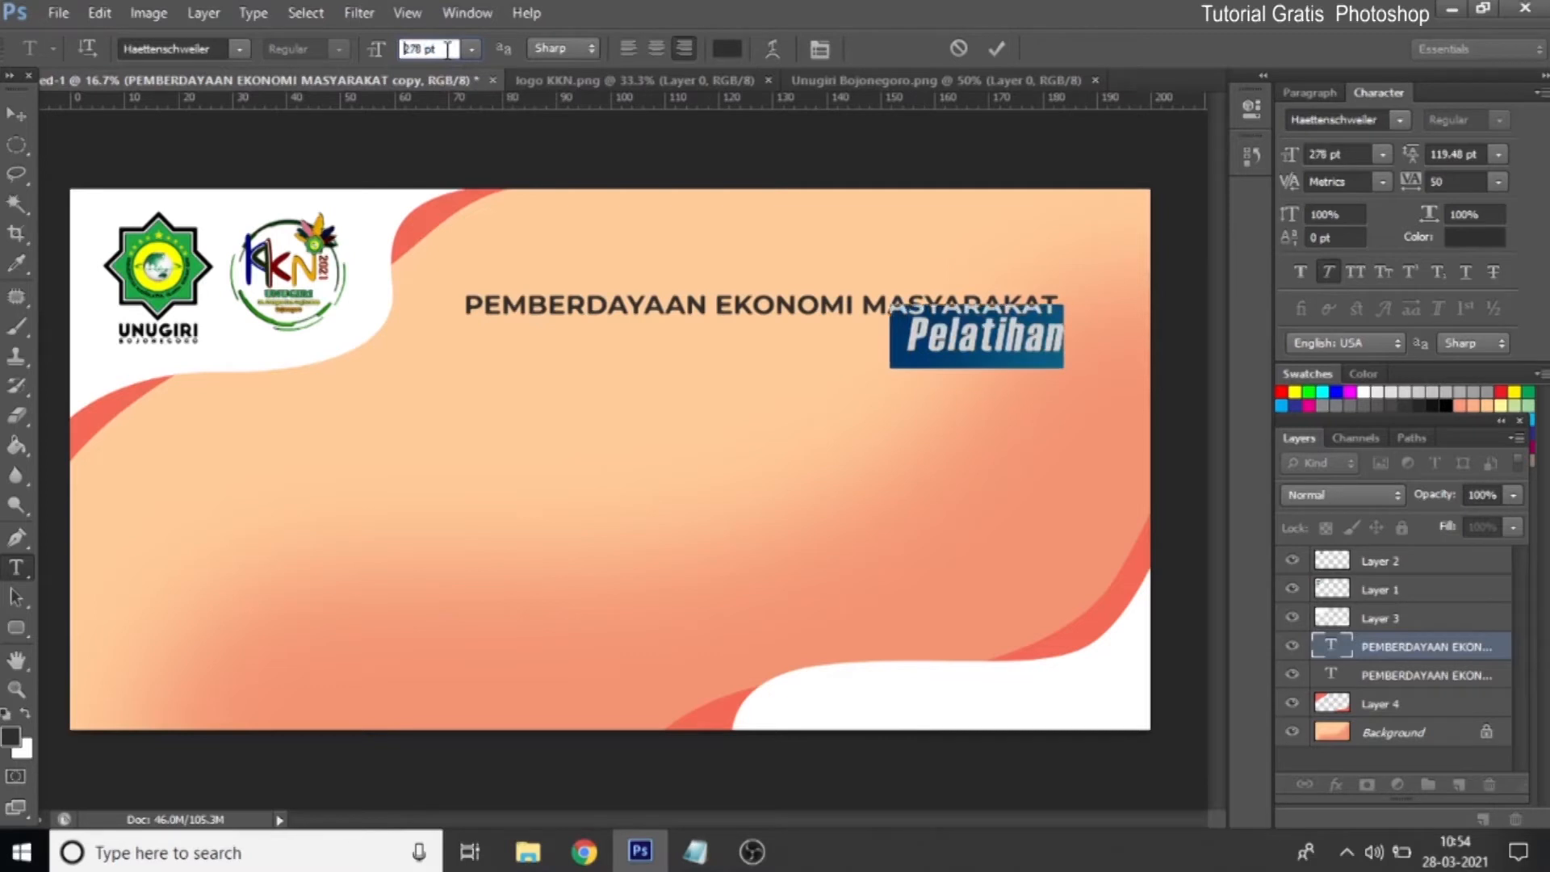
{"action": "left_click", "coordinate": [18, 116]}
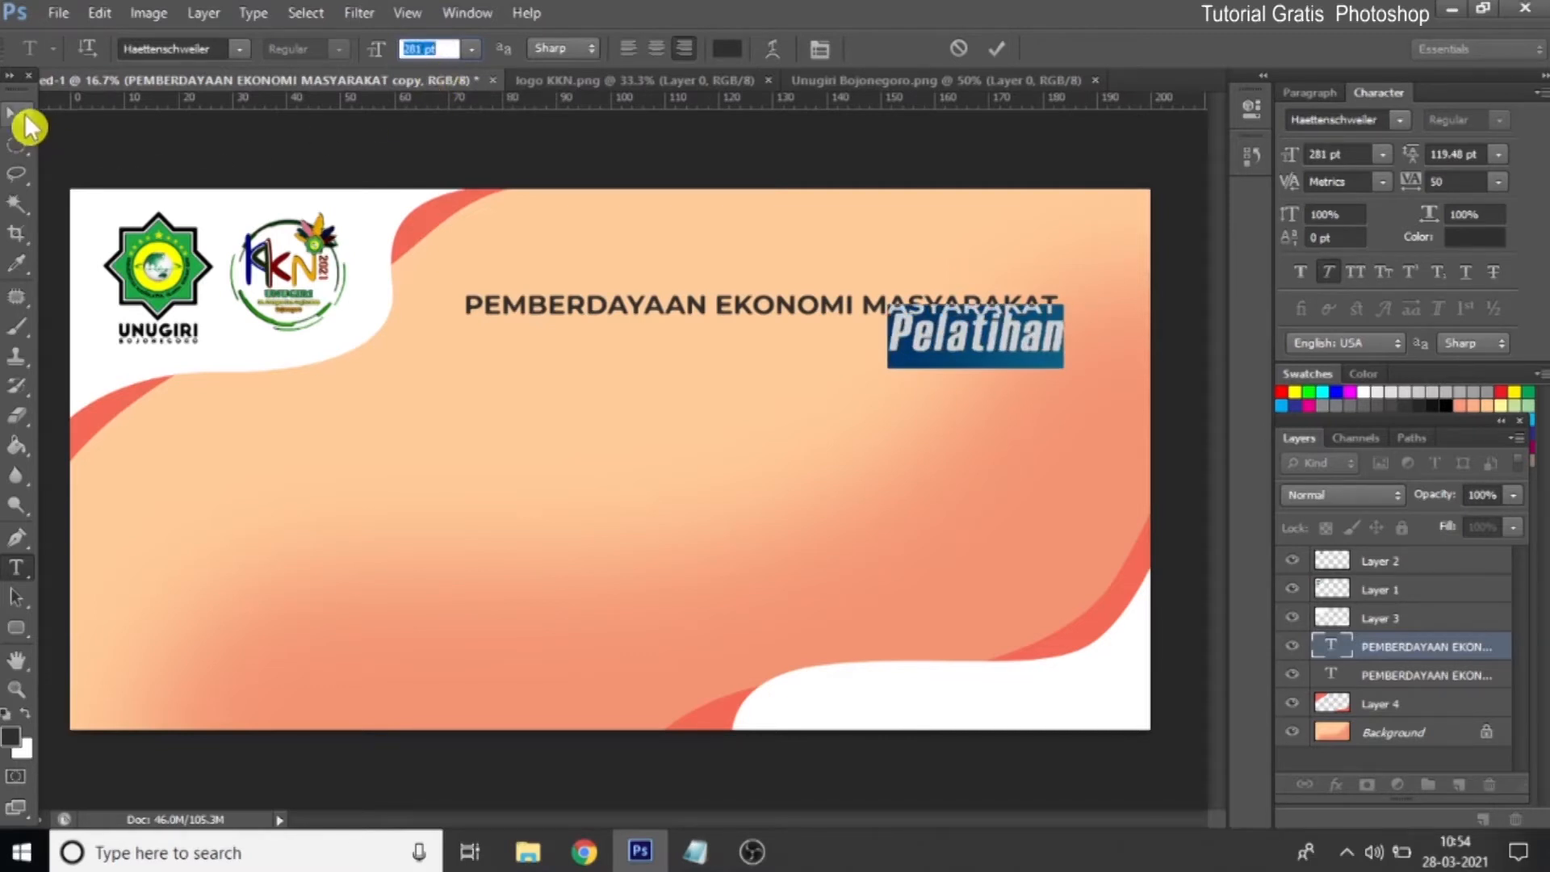
Position "Pelatihan" beneath the headline, aligned with its right end, and enlarge it to about 140% with Free Transform
{"action": "left_click_drag", "start_coordinate": [950, 341], "coordinate": [817, 438]}
{"action": "key", "text": "ctrl+t"}
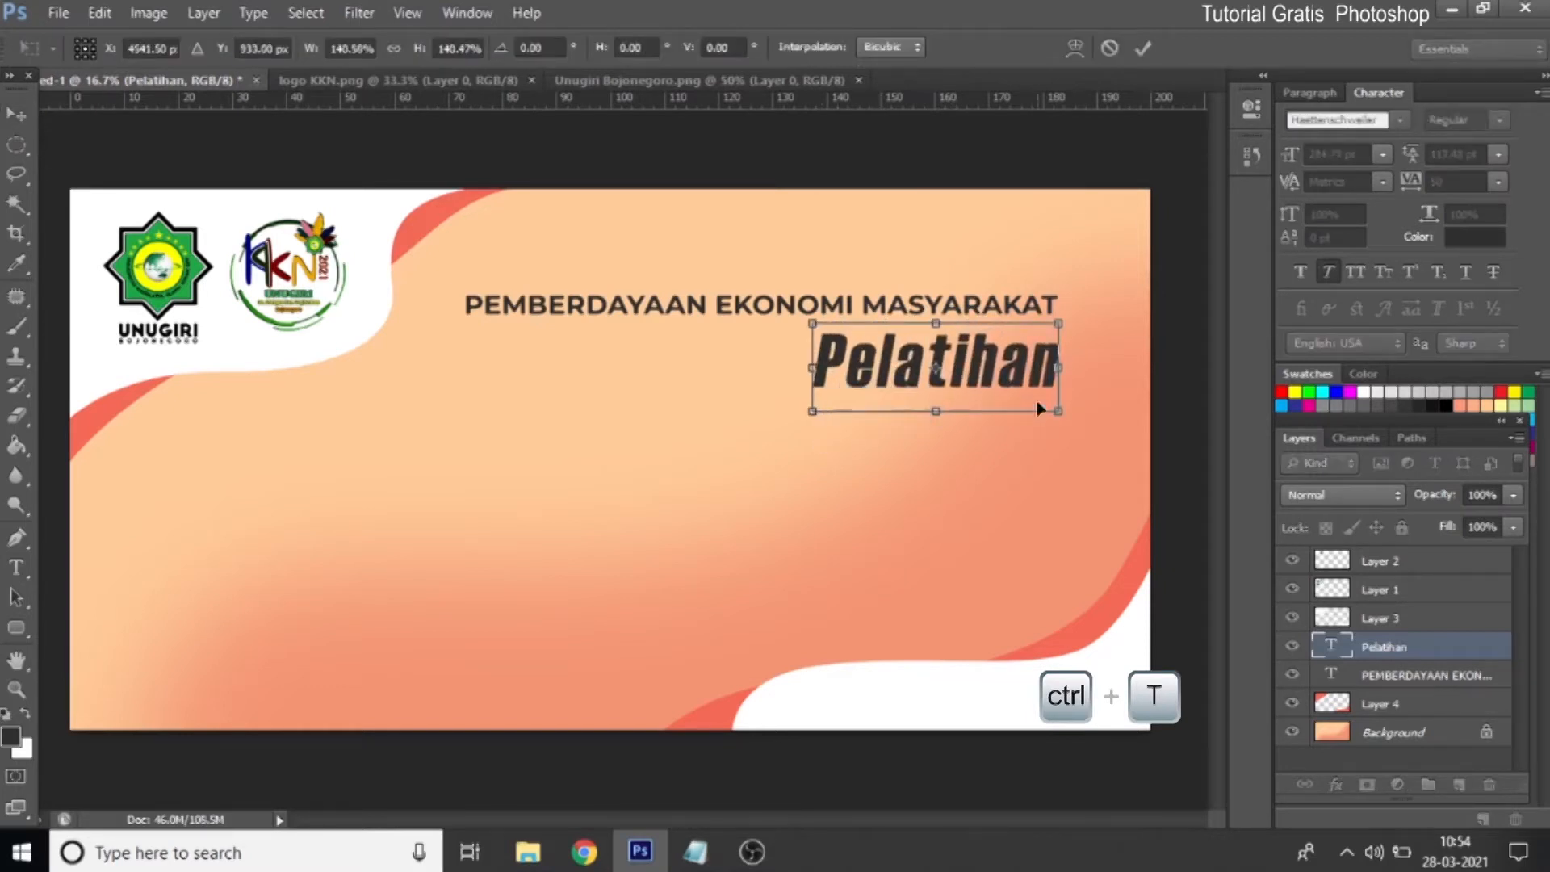
{"action": "left_click", "coordinate": [1143, 48]}
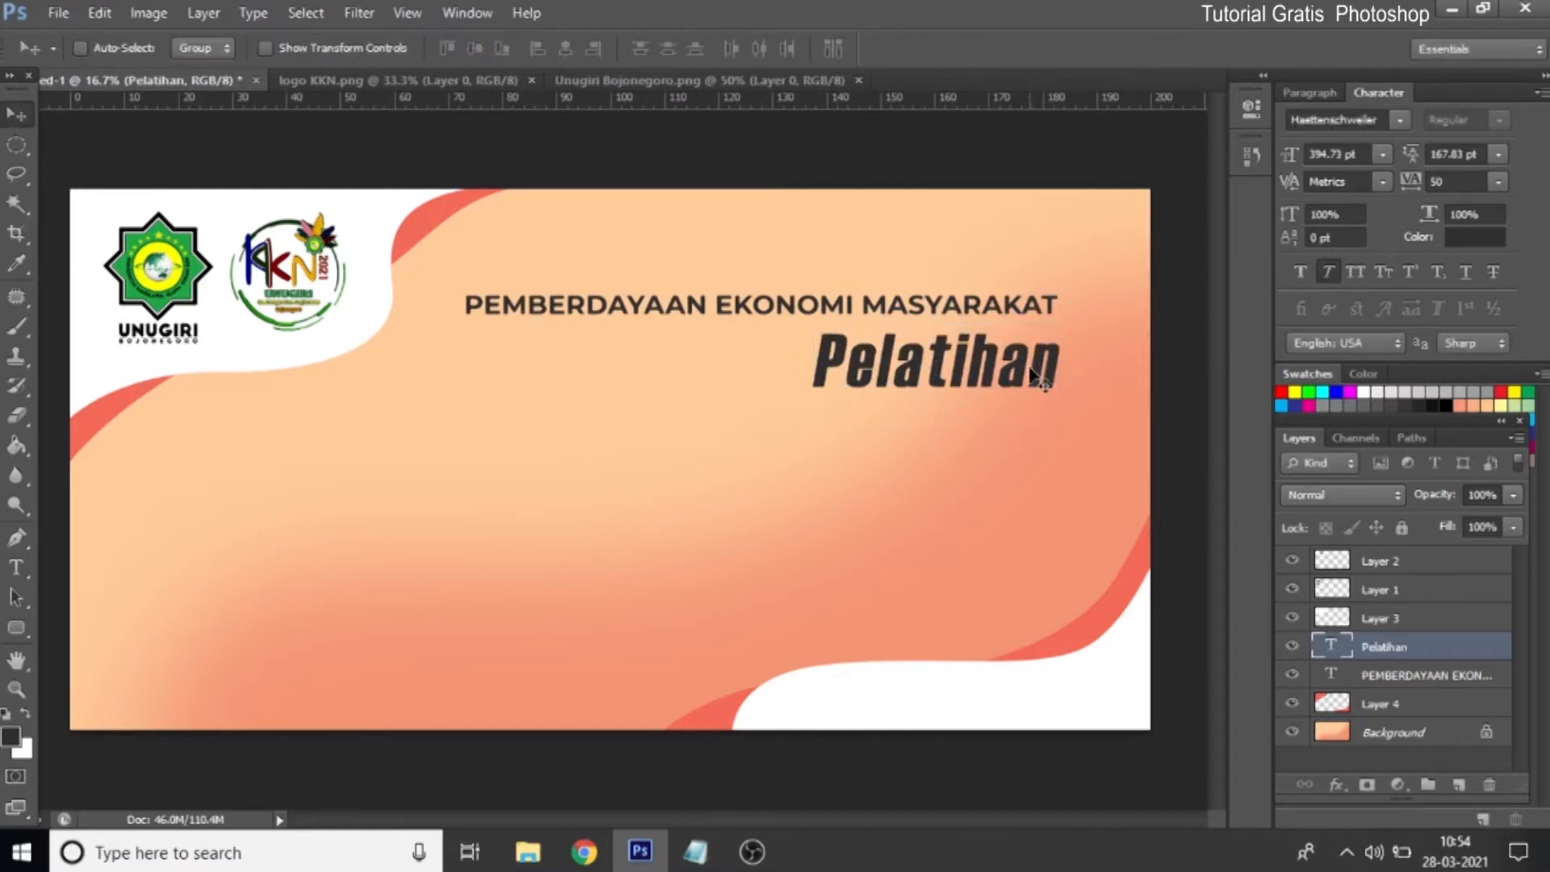
Duplicate the "Pelatihan" text layer and place the copy directly beneath the original
{"action": "right_click", "coordinate": [1397, 655]}
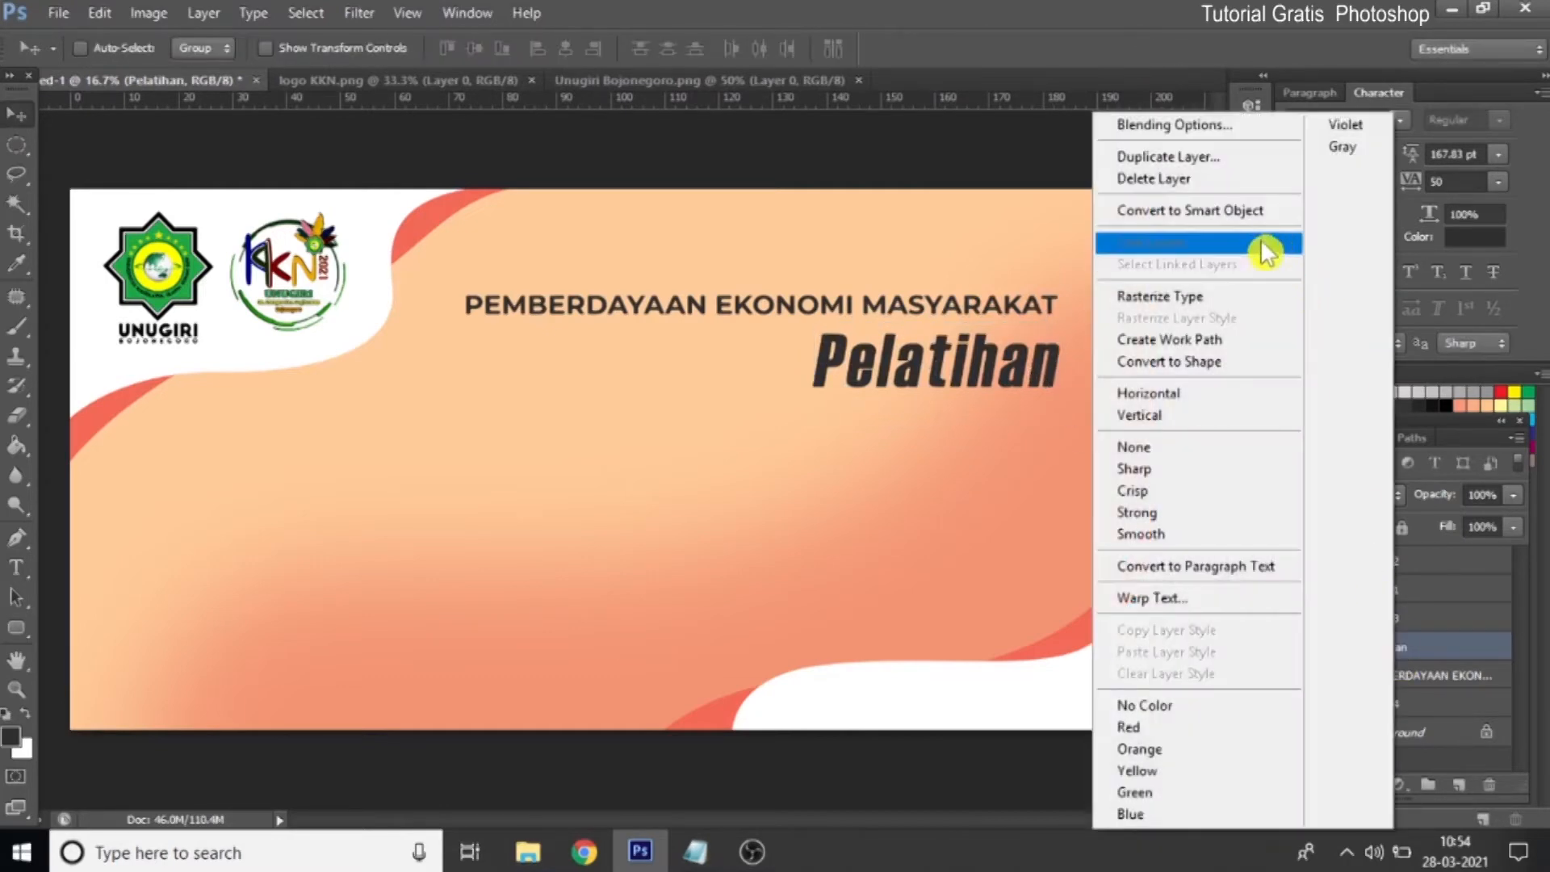
{"action": "left_click", "coordinate": [1169, 156]}
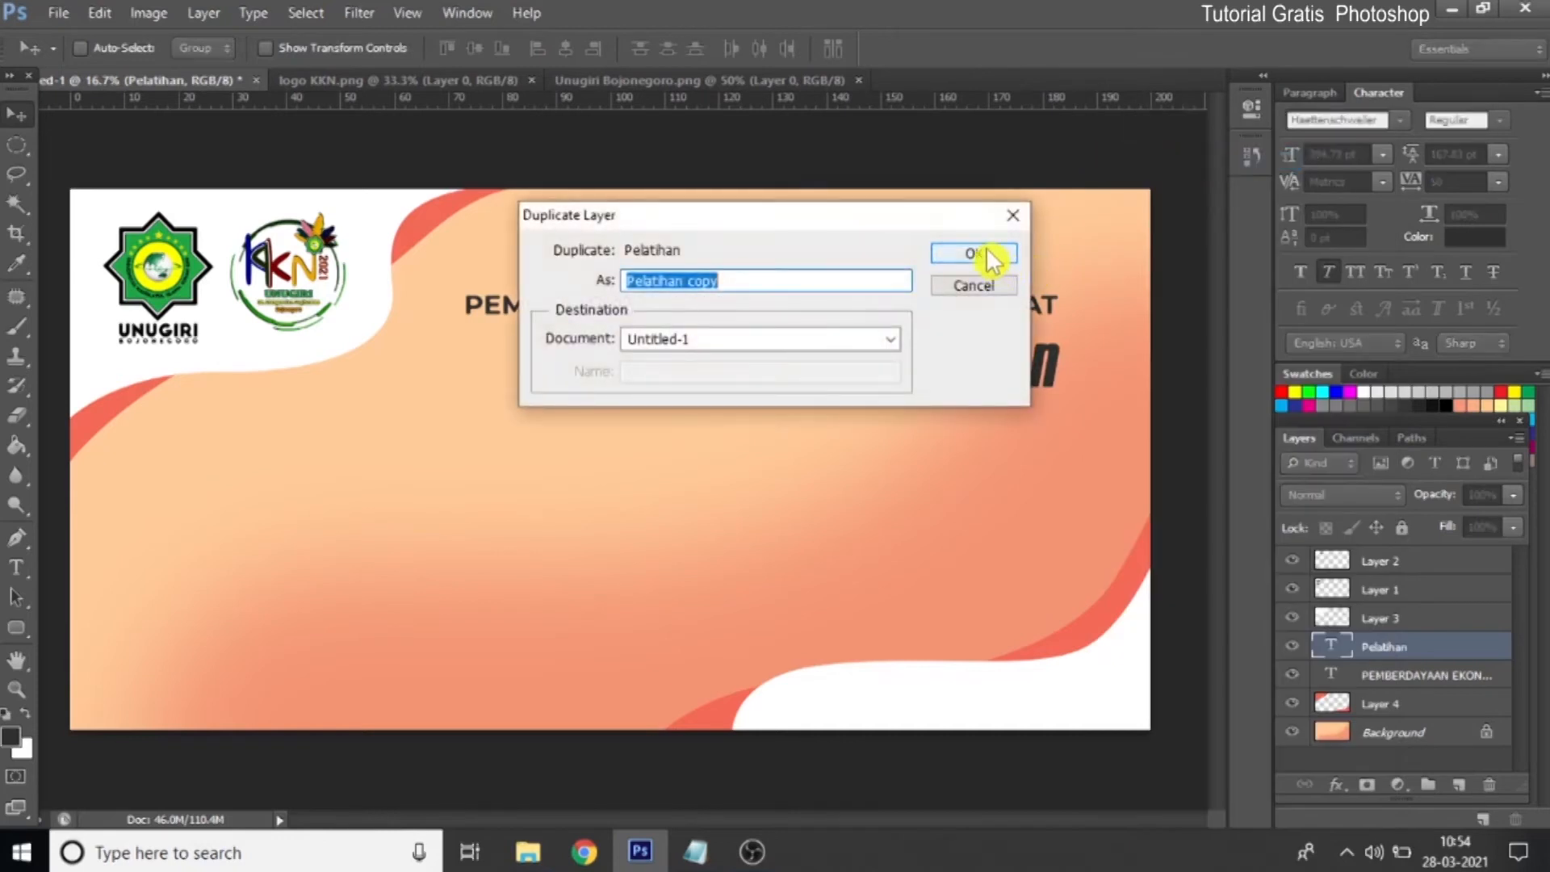
{"action": "left_click", "coordinate": [985, 251]}
{"action": "left_click_drag", "start_coordinate": [984, 385], "coordinate": [977, 450]}
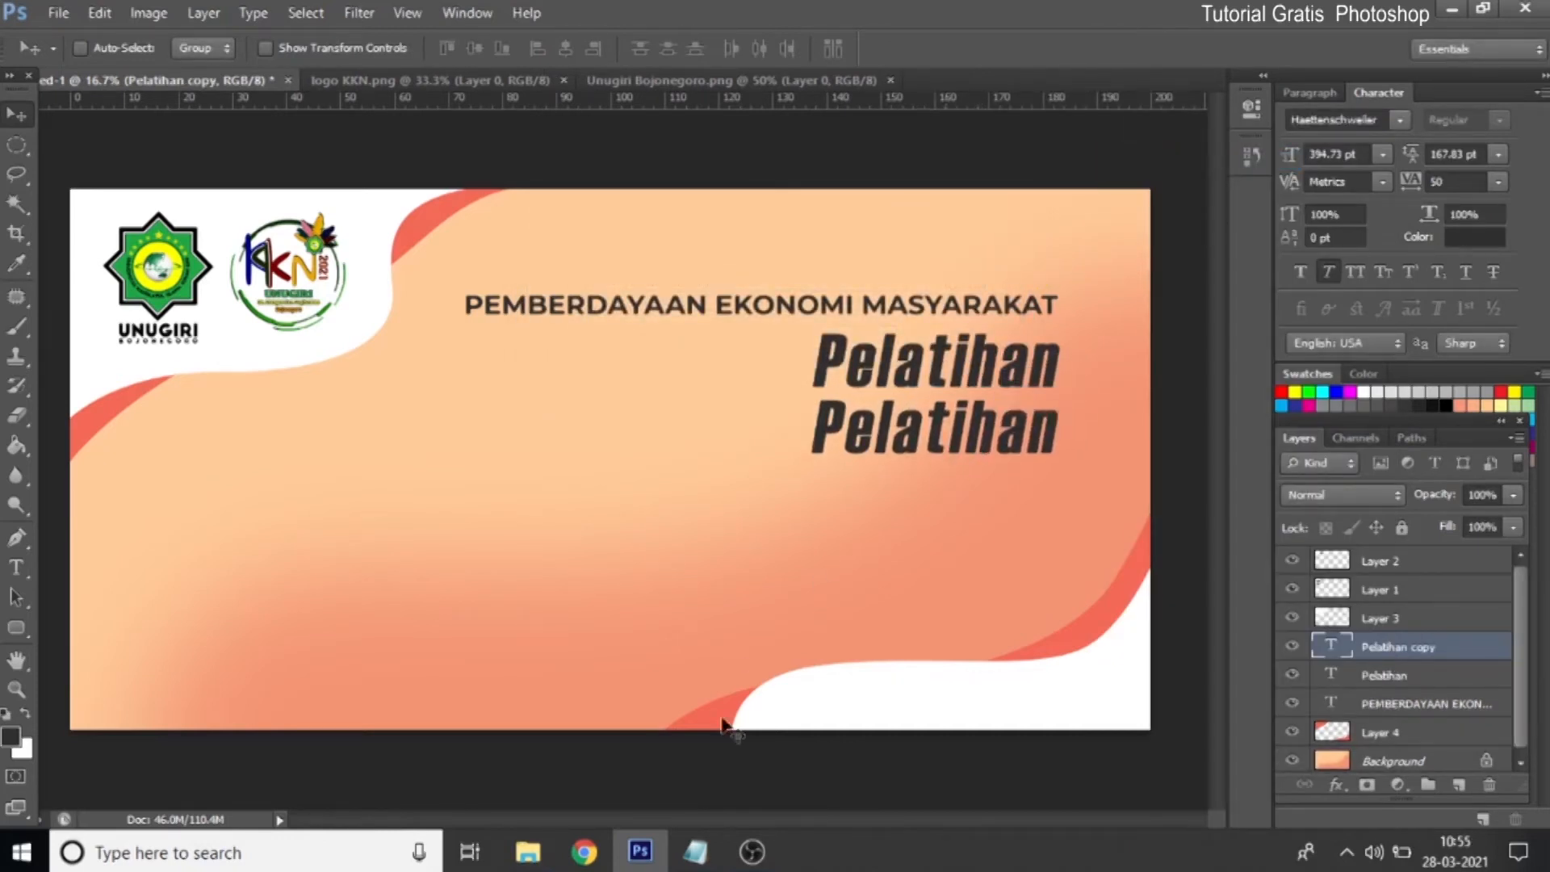
Switch to note.txt in Notepad, copy "Olahan Makanan dari Bahan Jagung", and return to the Photoshop backdrop
{"action": "left_click", "coordinate": [694, 852]}
{"action": "left_click", "coordinate": [347, 520]}
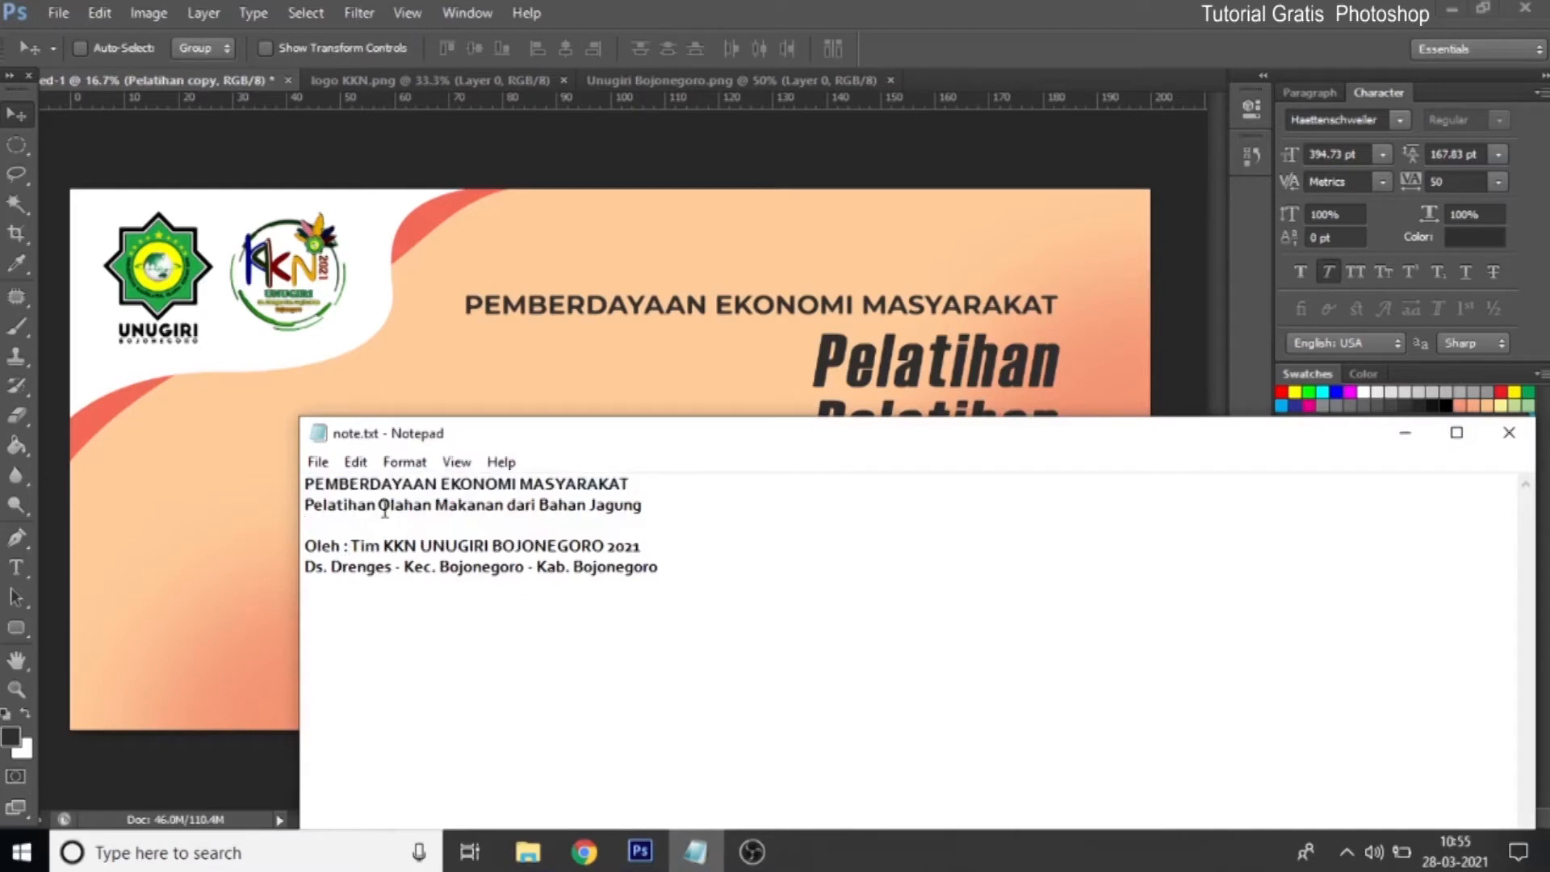
{"action": "left_click_drag", "start_coordinate": [381, 505], "coordinate": [637, 500]}
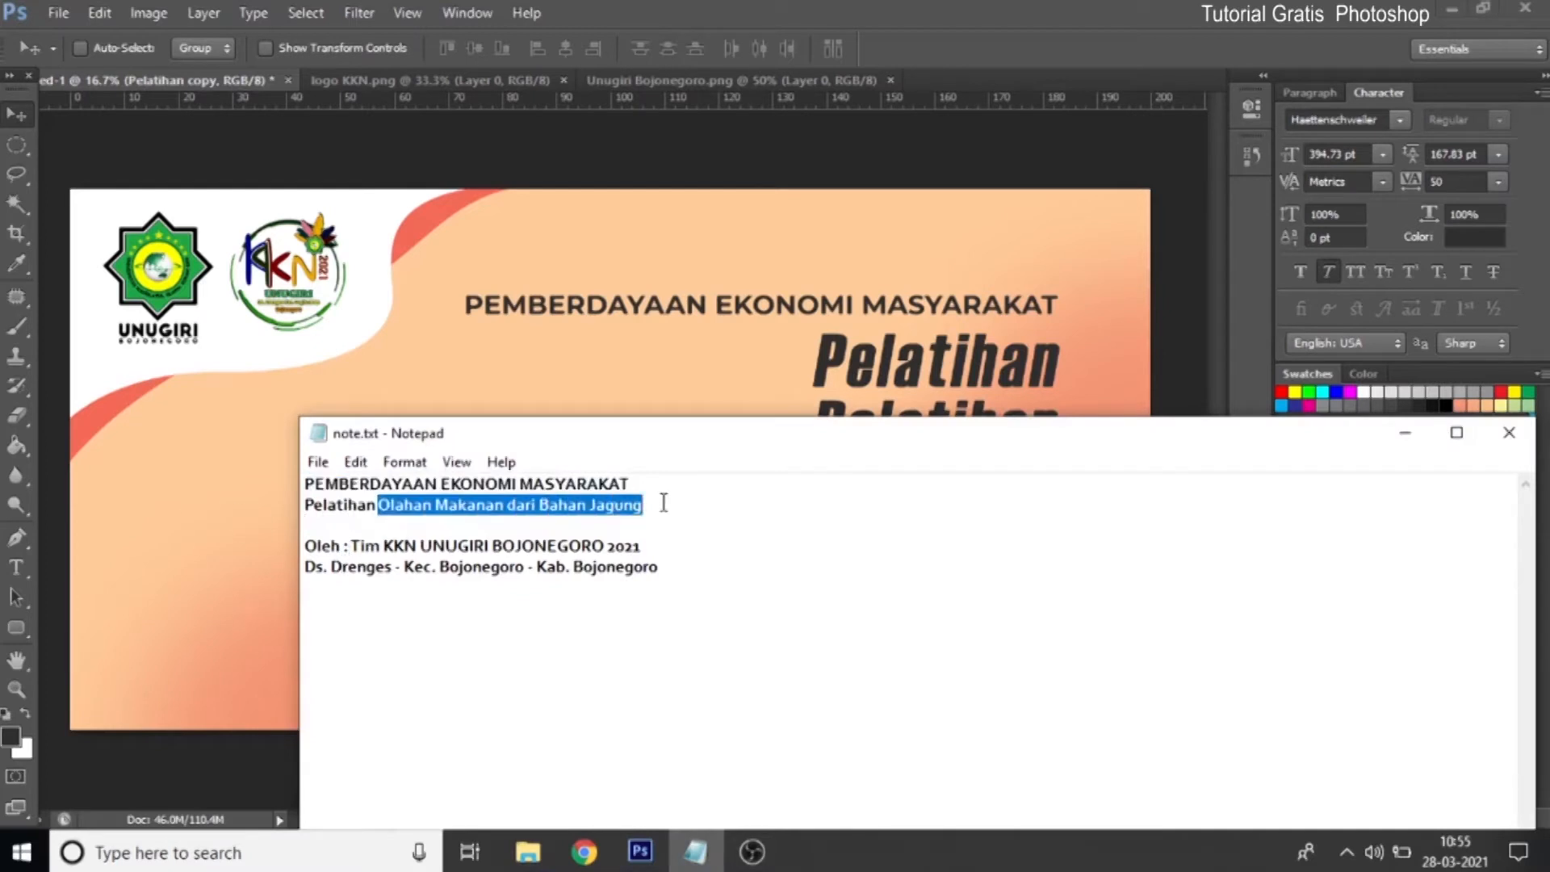
{"action": "left_click", "coordinate": [191, 93]}
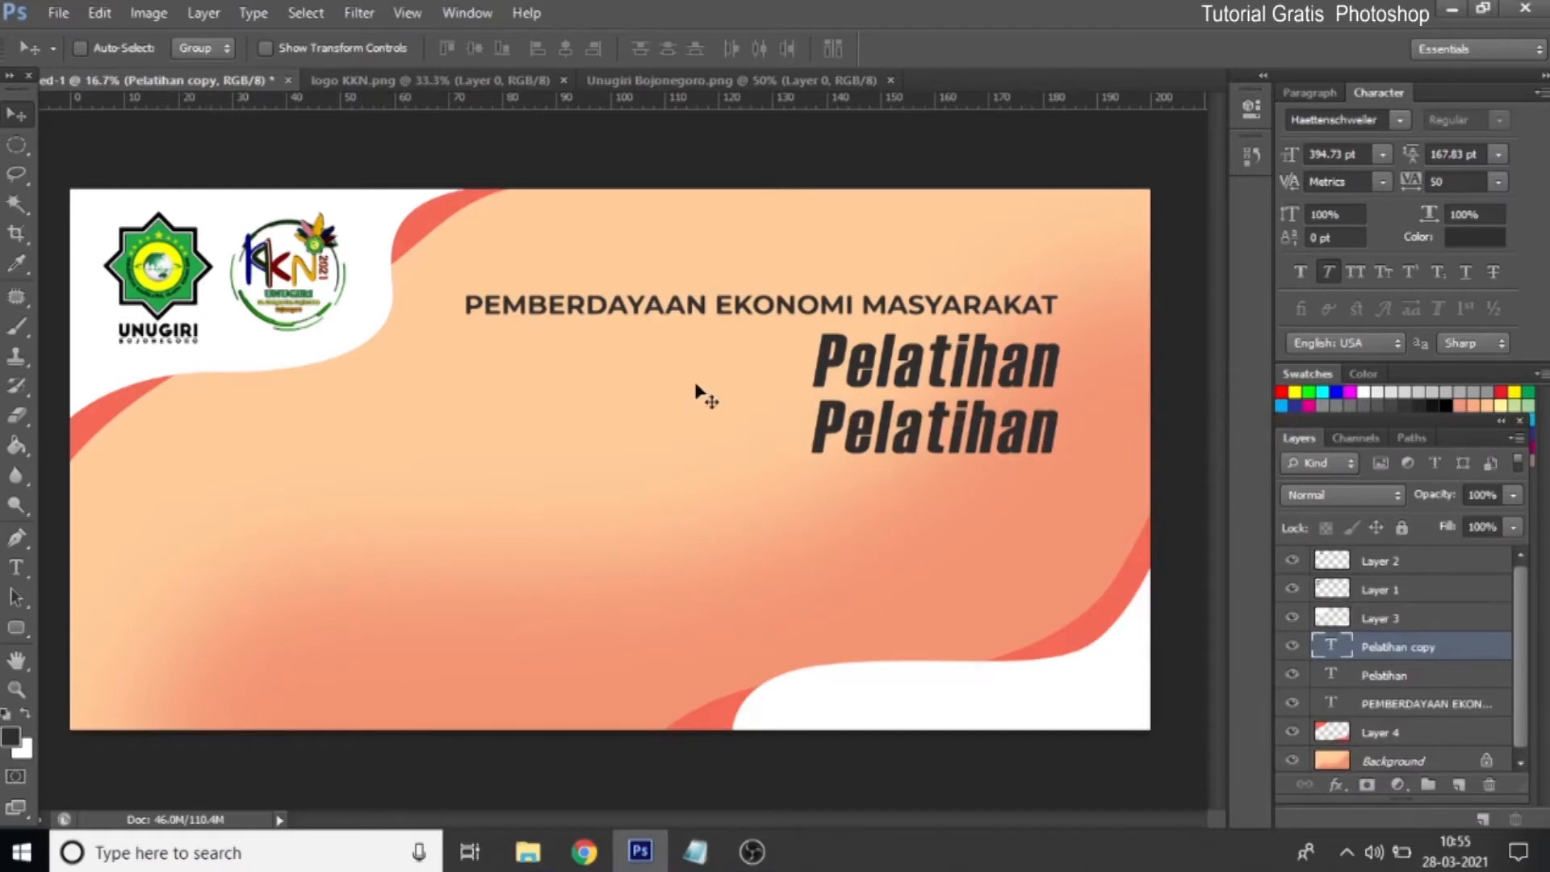
Replace the lower "Pelatihan" with the copied "Olahan Makanan dari Bahan Jagung" and break the line before "dari"
{"action": "left_click", "coordinate": [15, 569]}
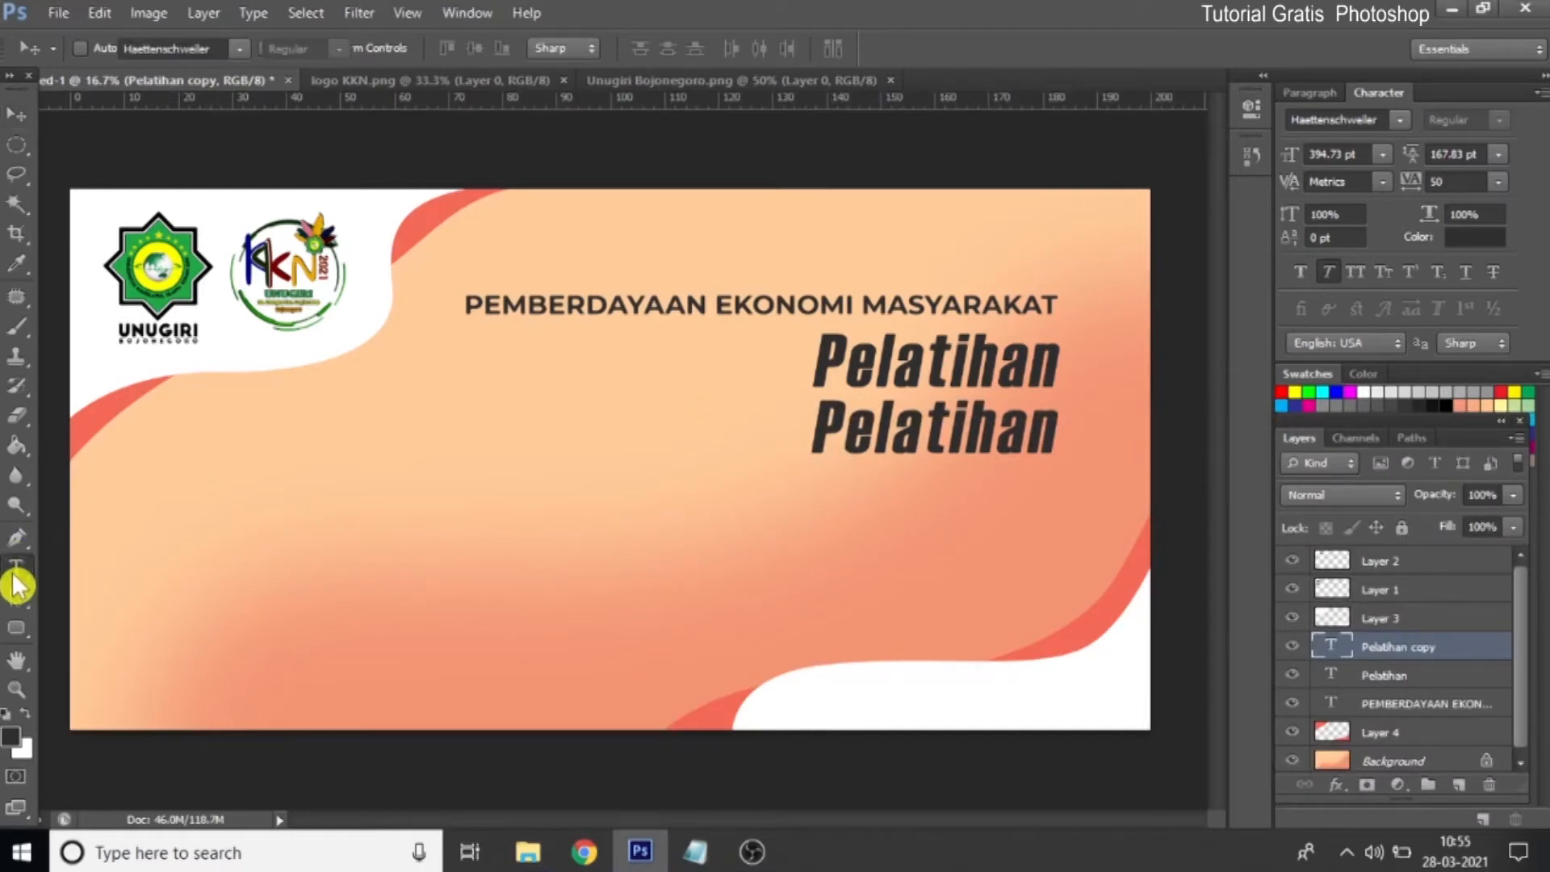
{"action": "left_click_drag", "start_coordinate": [822, 432], "coordinate": [1119, 404]}
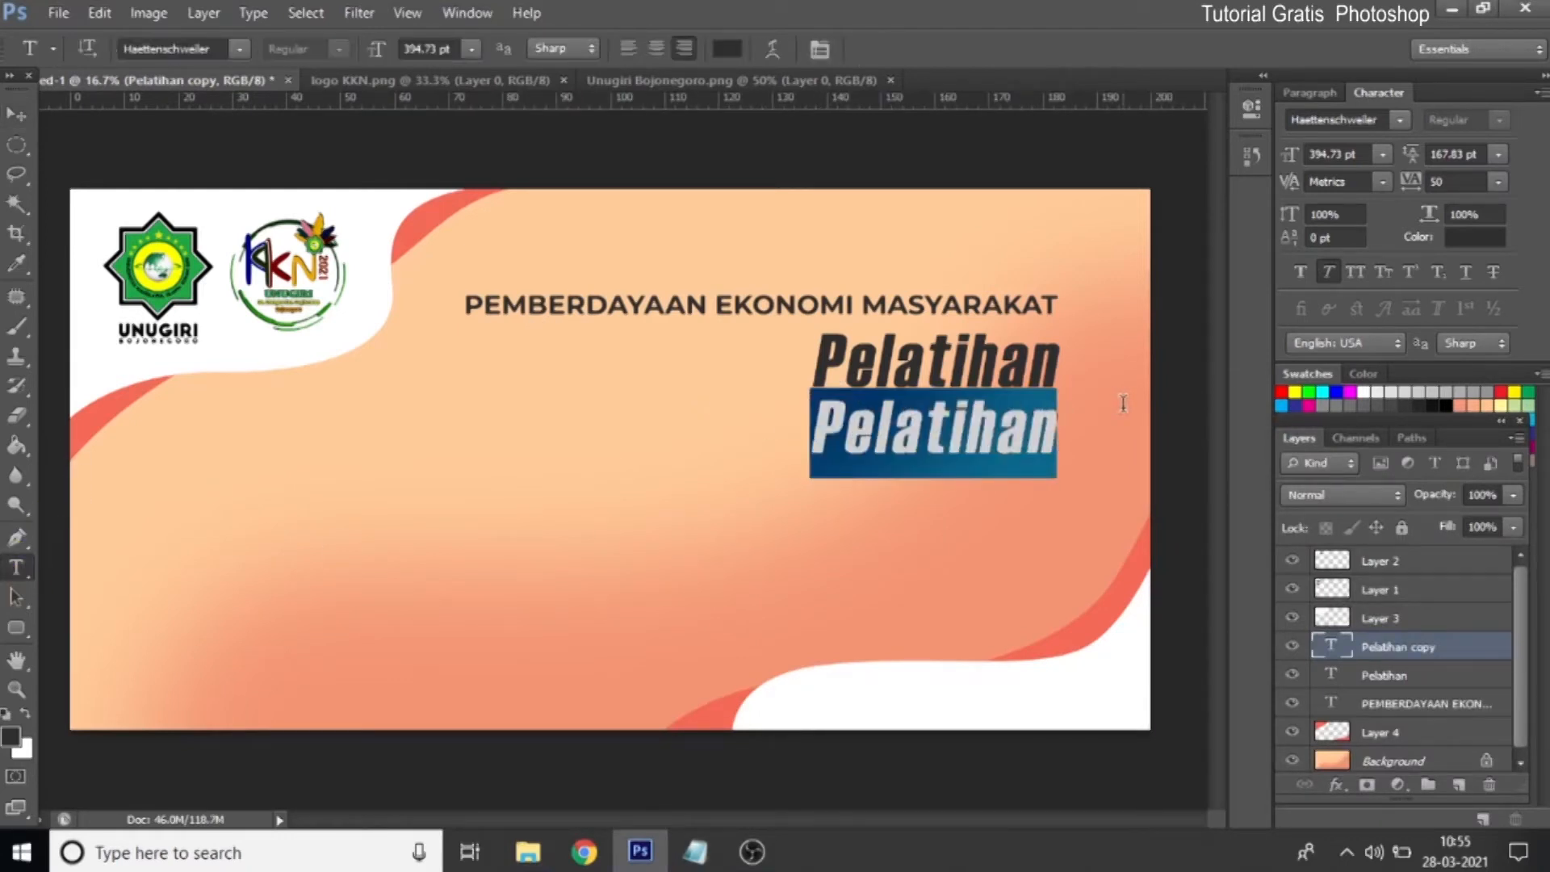
{"action": "key", "text": "ctrl+v"}
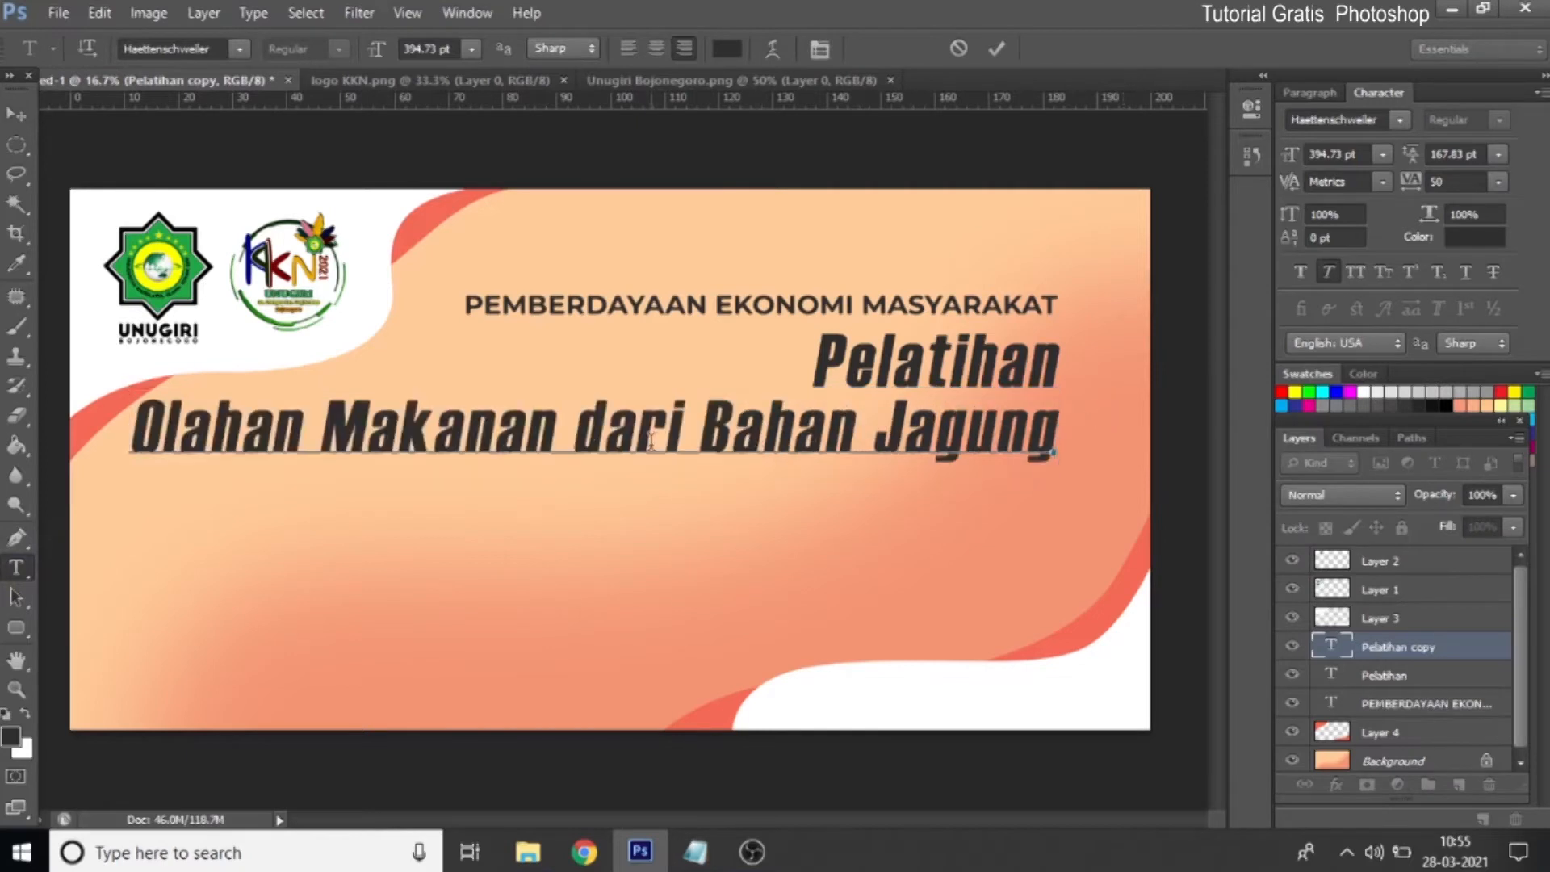
{"action": "left_click", "coordinate": [579, 426]}
{"action": "key", "text": "Return"}
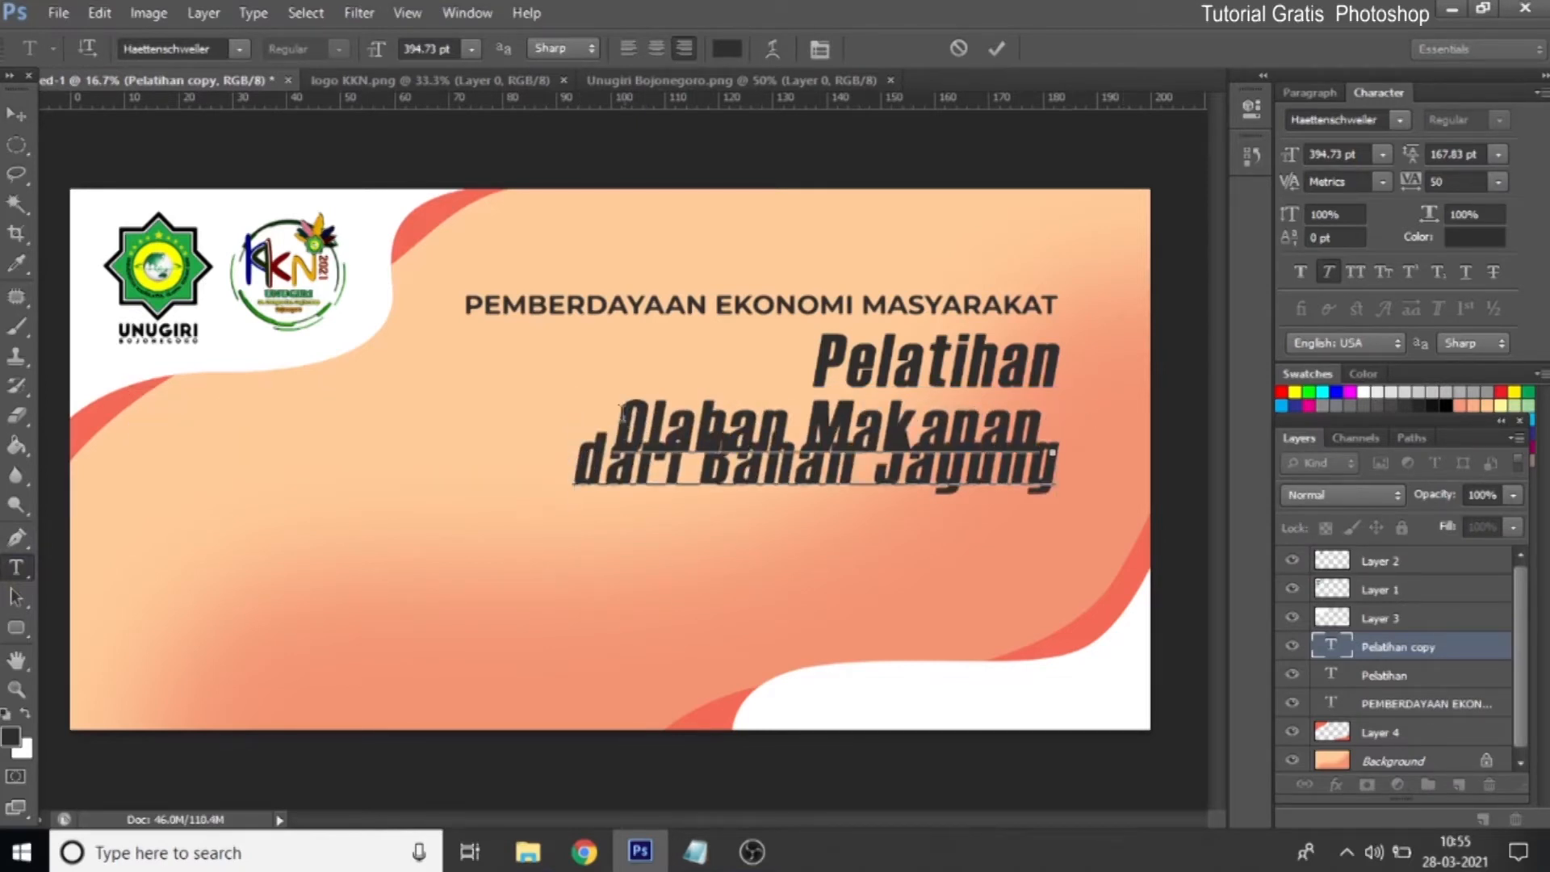
Set the leading of the two-line "Olahan Makanan dari Bahan Jagung" text to 325 pt
{"action": "left_click_drag", "start_coordinate": [620, 412], "coordinate": [1173, 525]}
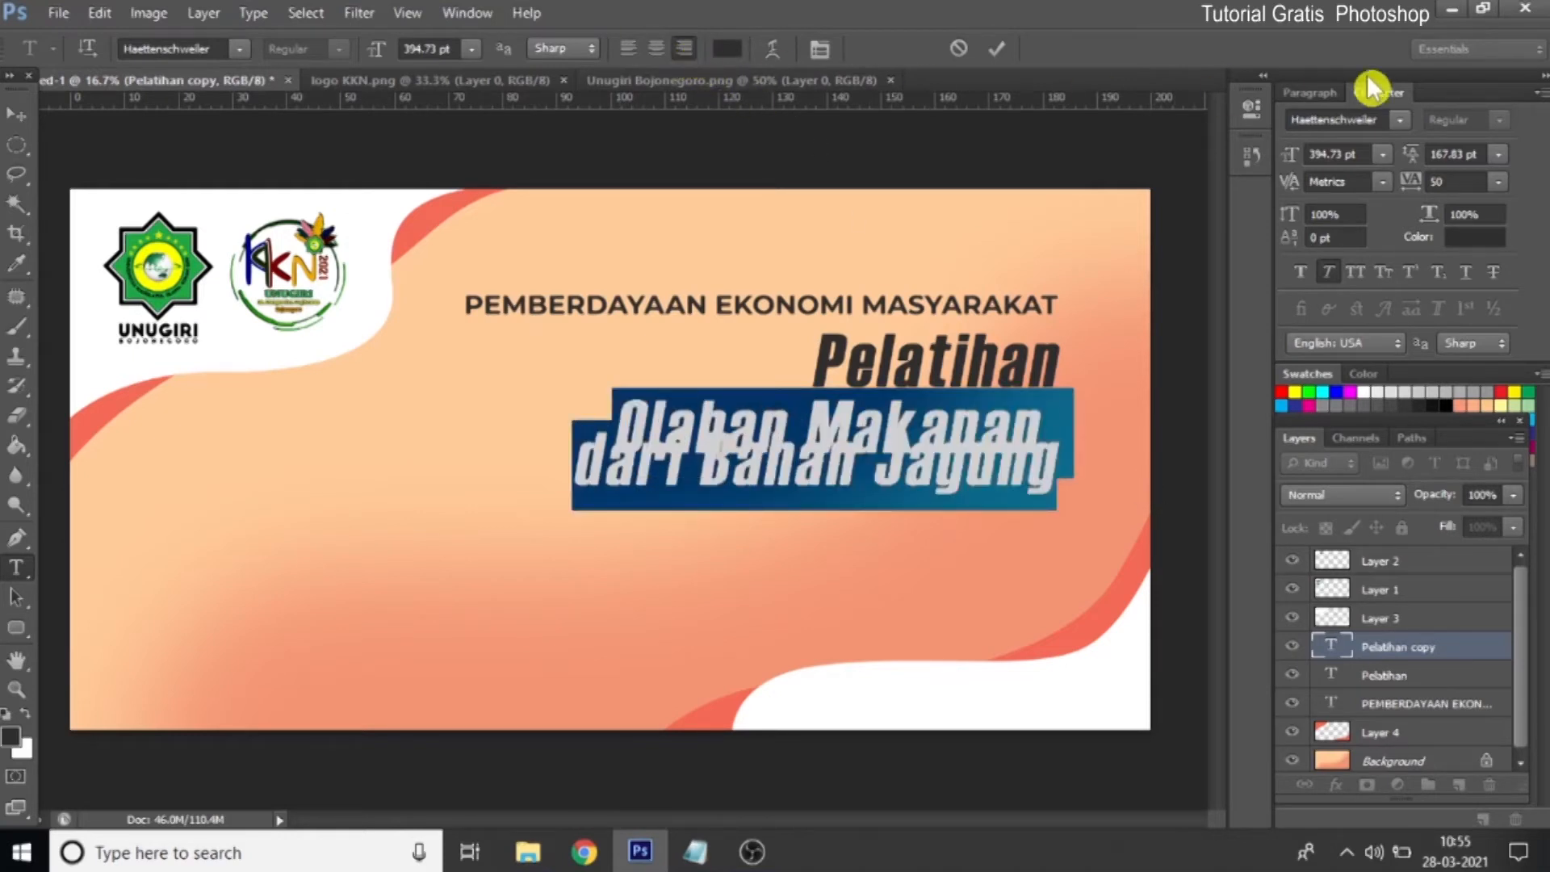
{"action": "left_click", "coordinate": [1498, 155]}
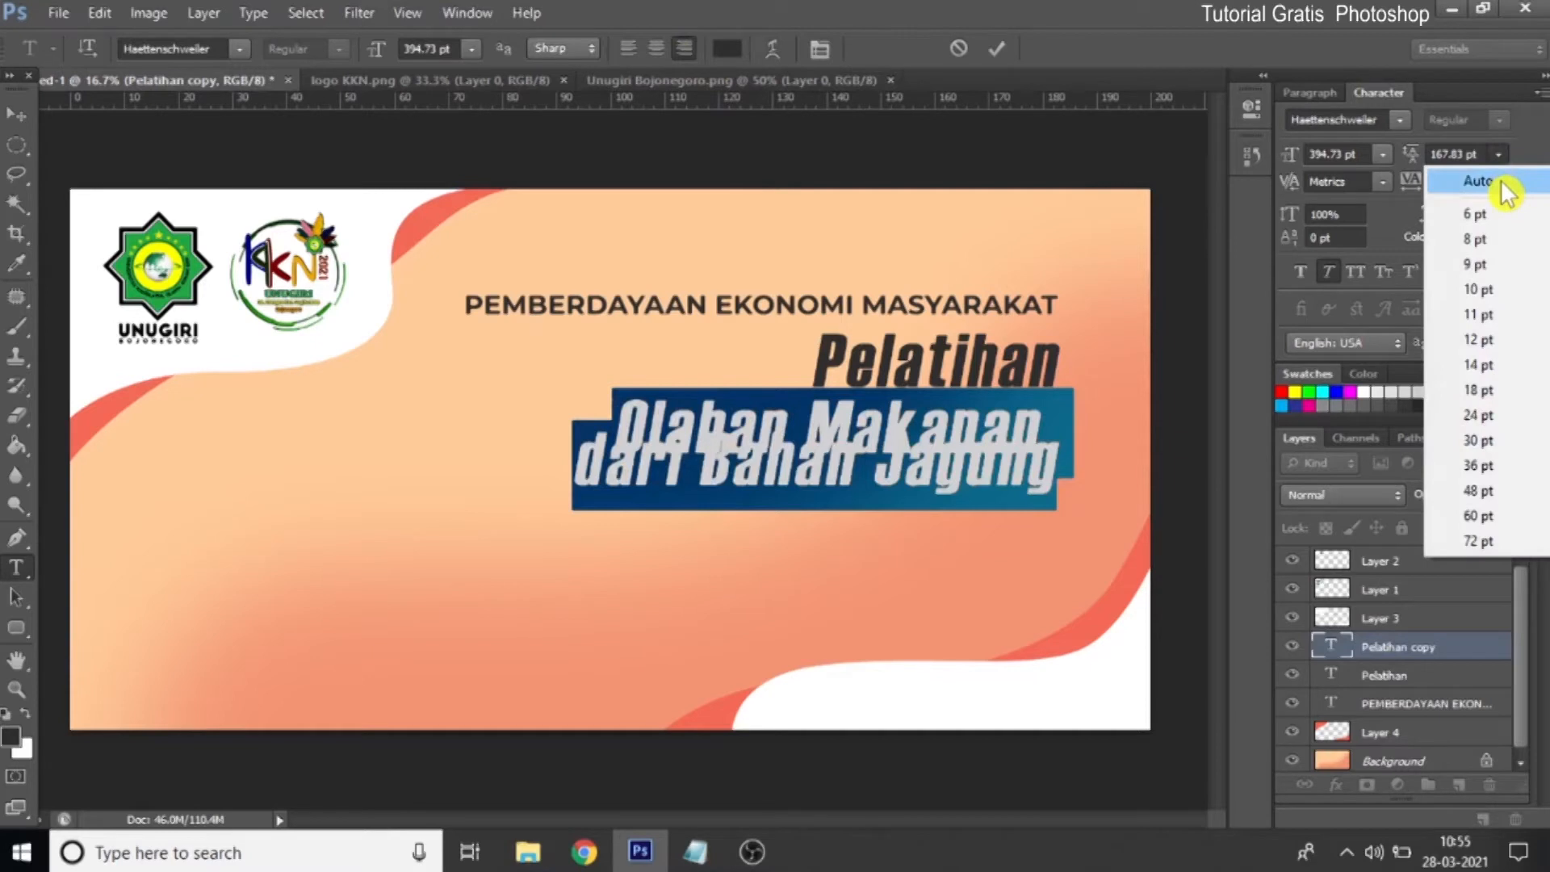
{"action": "left_click", "coordinate": [1500, 182]}
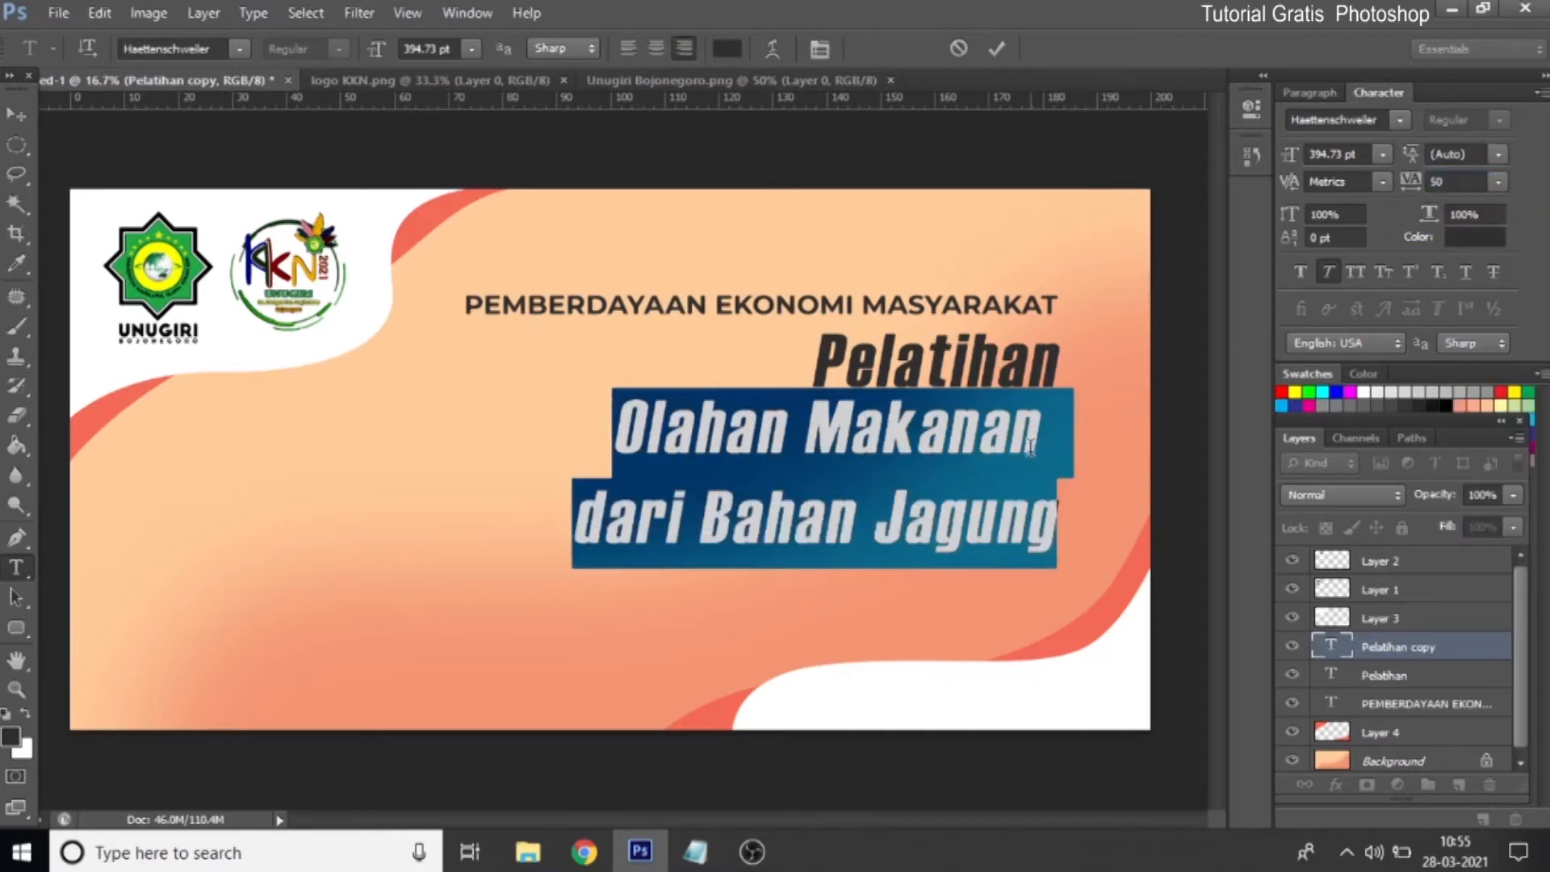
{"action": "left_click", "coordinate": [1499, 155]}
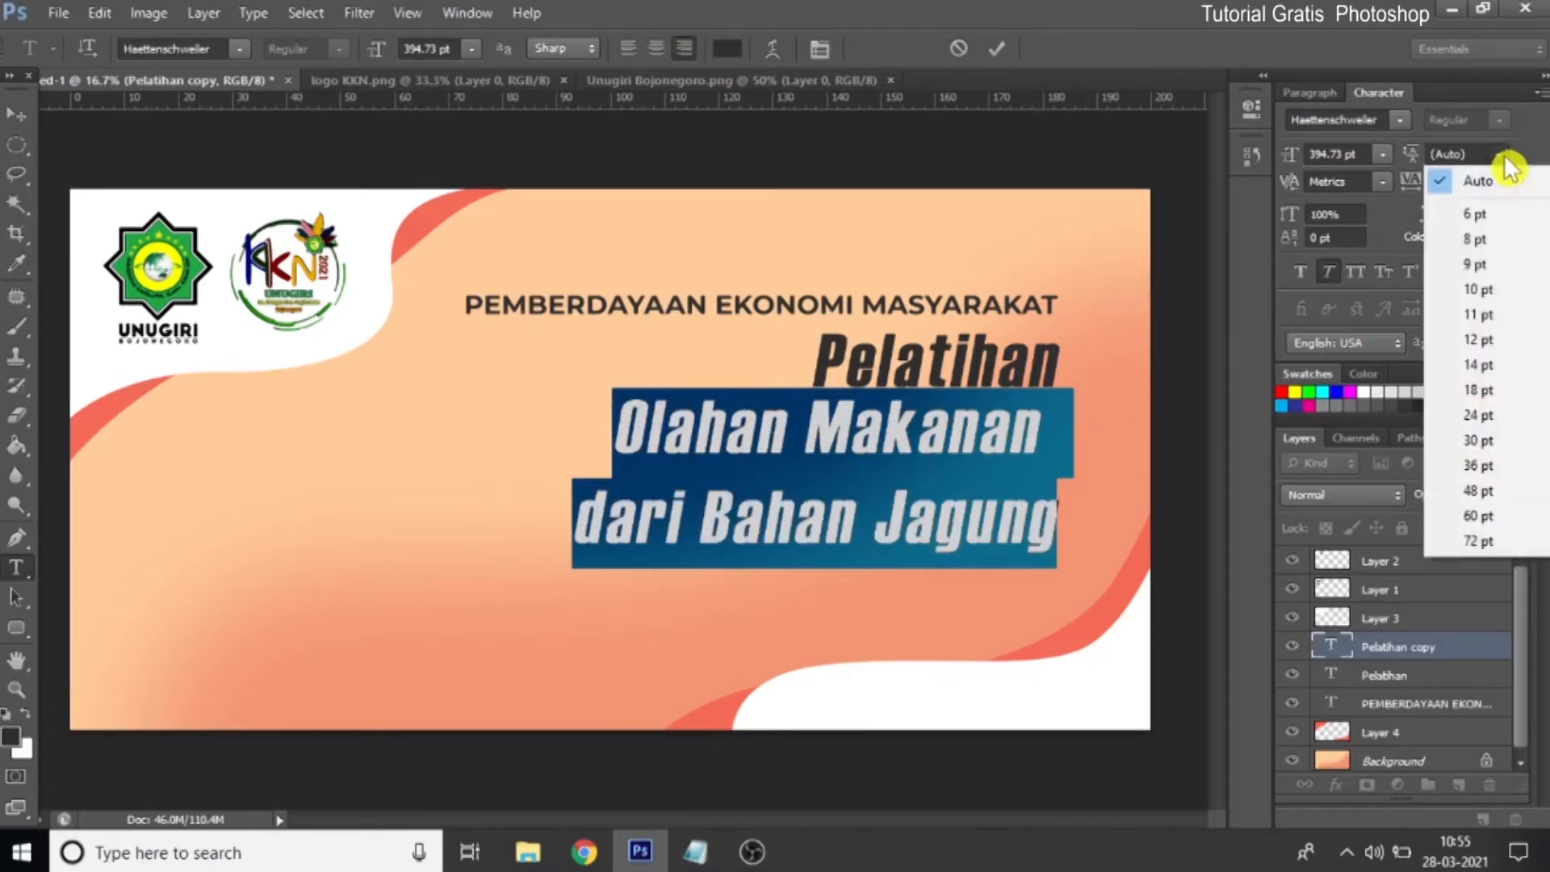
{"action": "left_click", "coordinate": [1503, 541]}
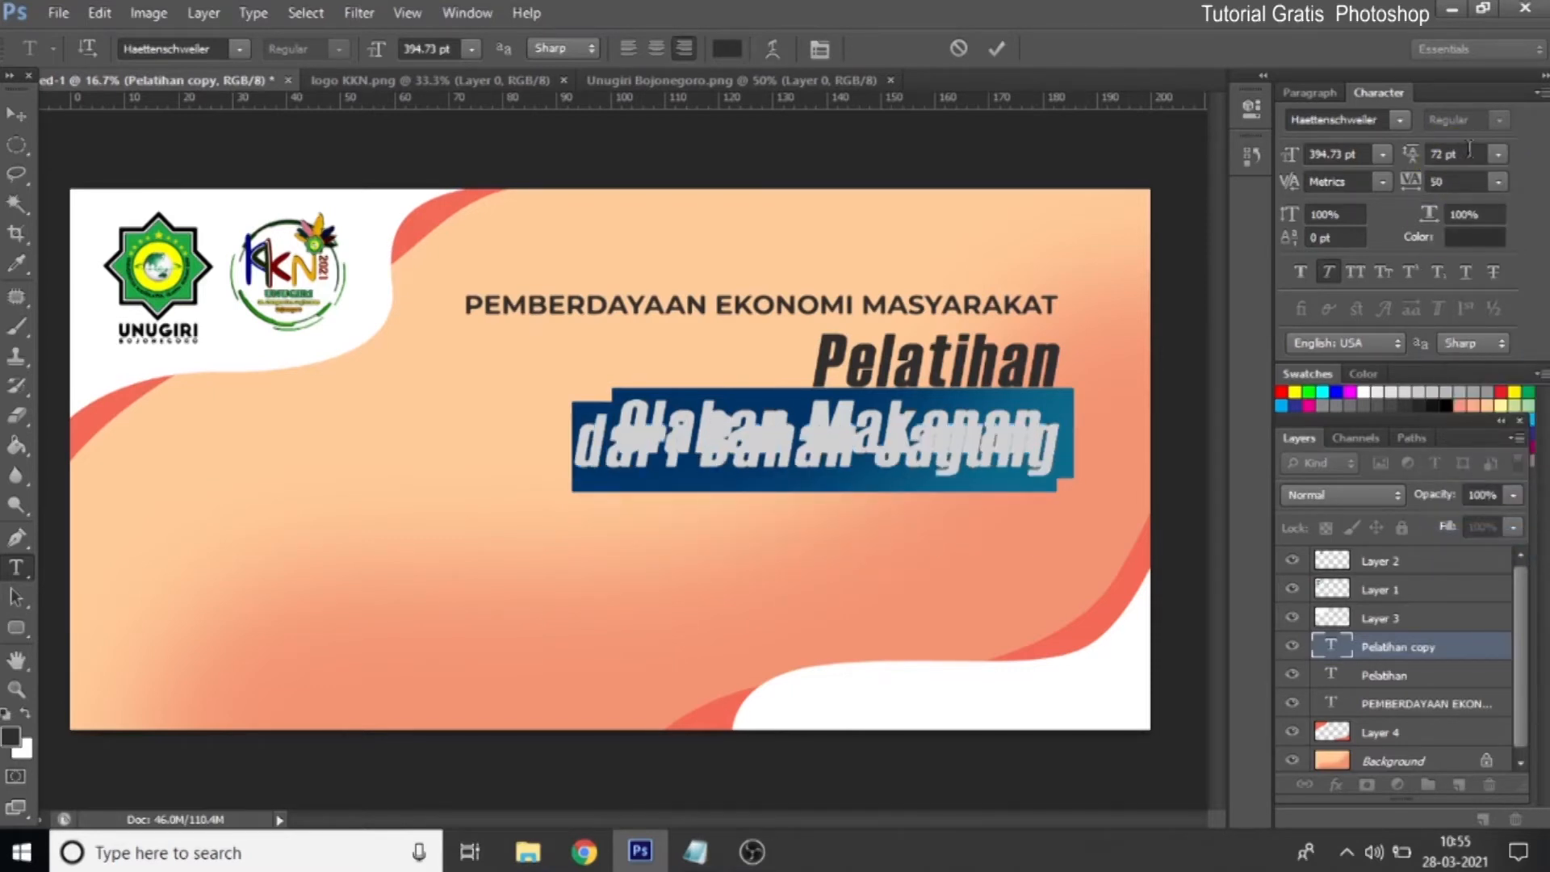
{"action": "type", "text": "350"}
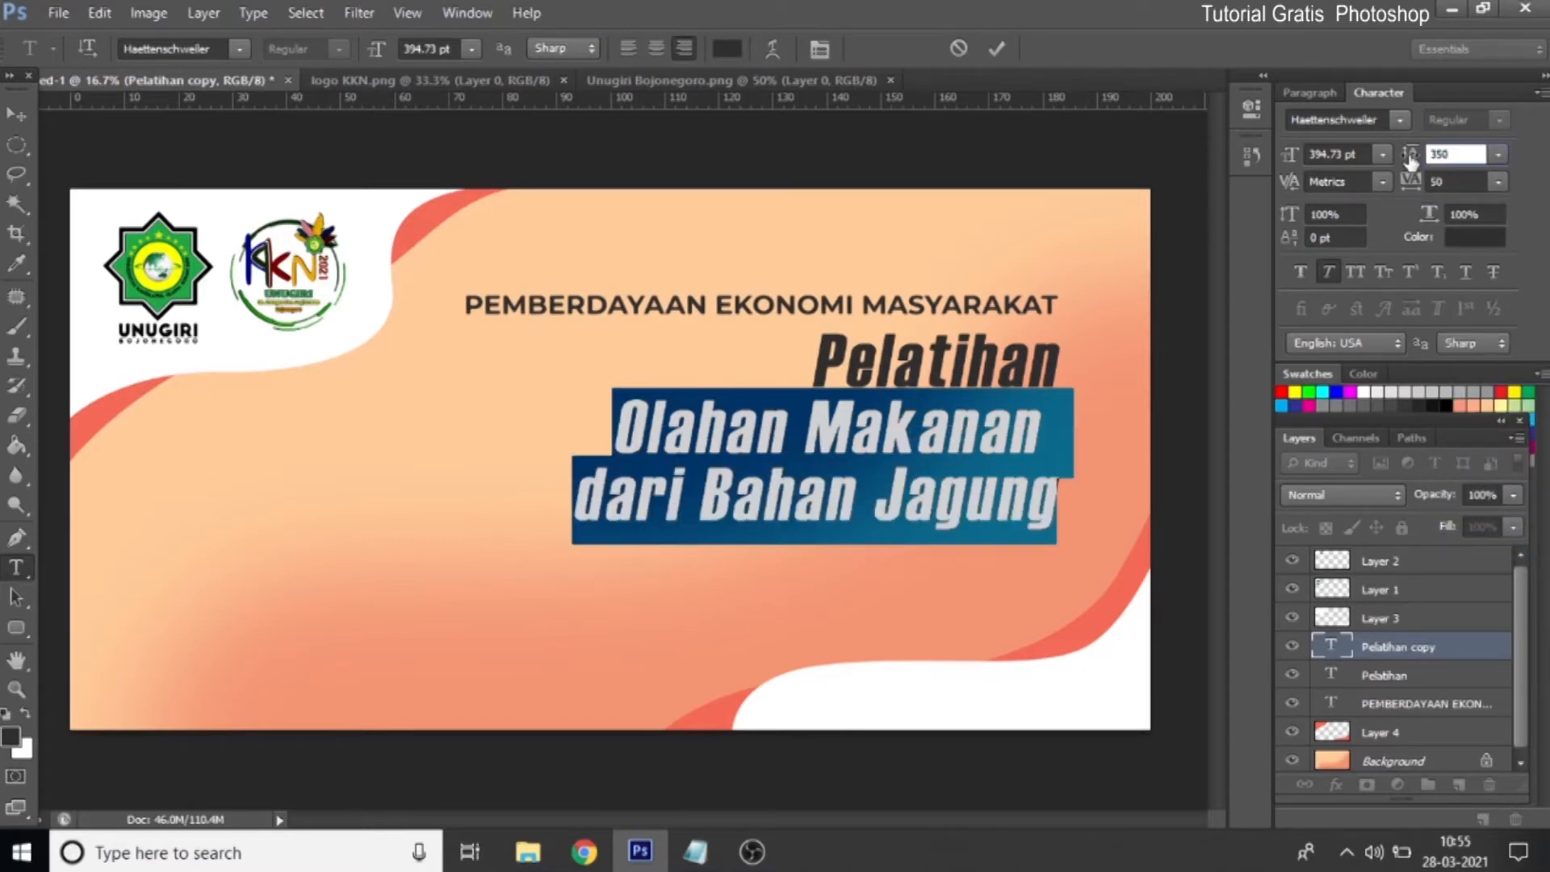
{"action": "type", "text": "15"}
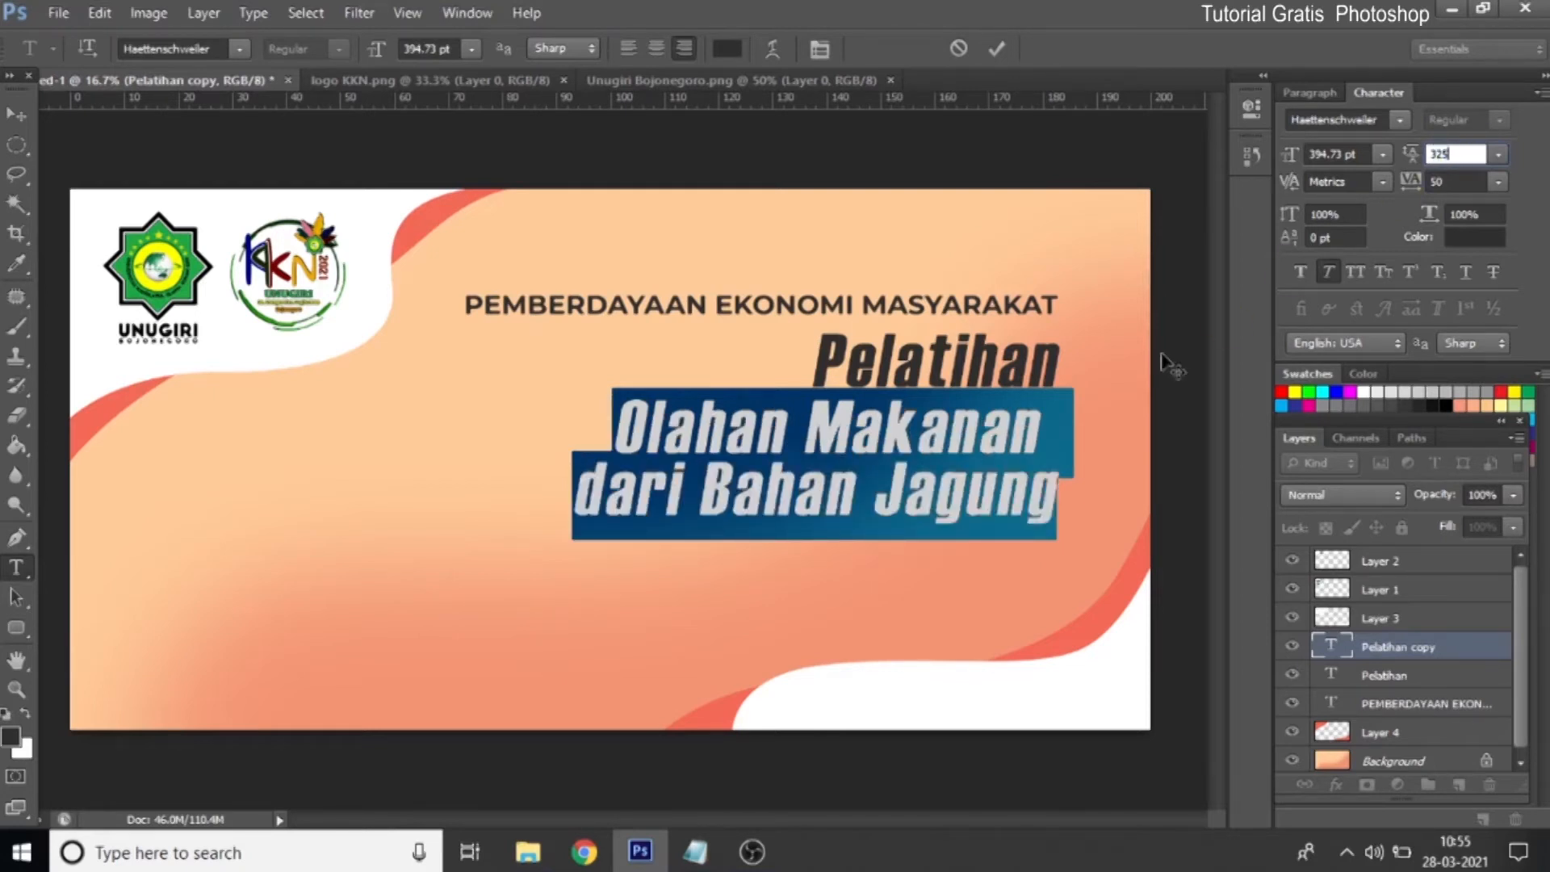
{"action": "key", "text": "Return"}
Delete the trailing space after "Makanan" so both lines align right, and commit the text edit
{"action": "left_click", "coordinate": [1041, 442]}
{"action": "left_click_drag", "start_coordinate": [1062, 426], "coordinate": [1081, 426]}
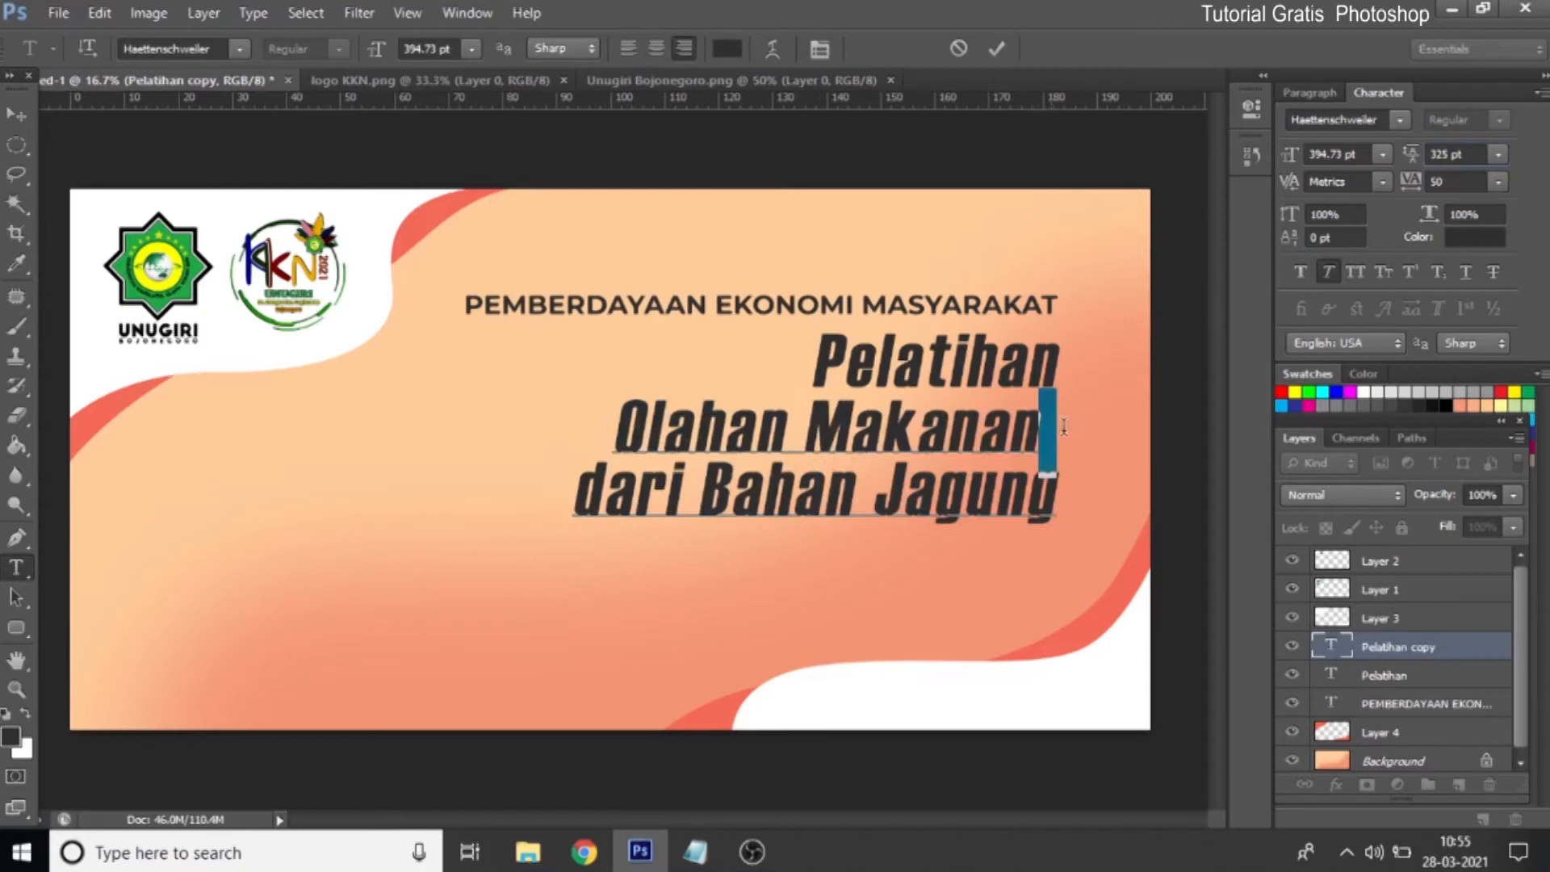
{"action": "key", "text": "BackSpace"}
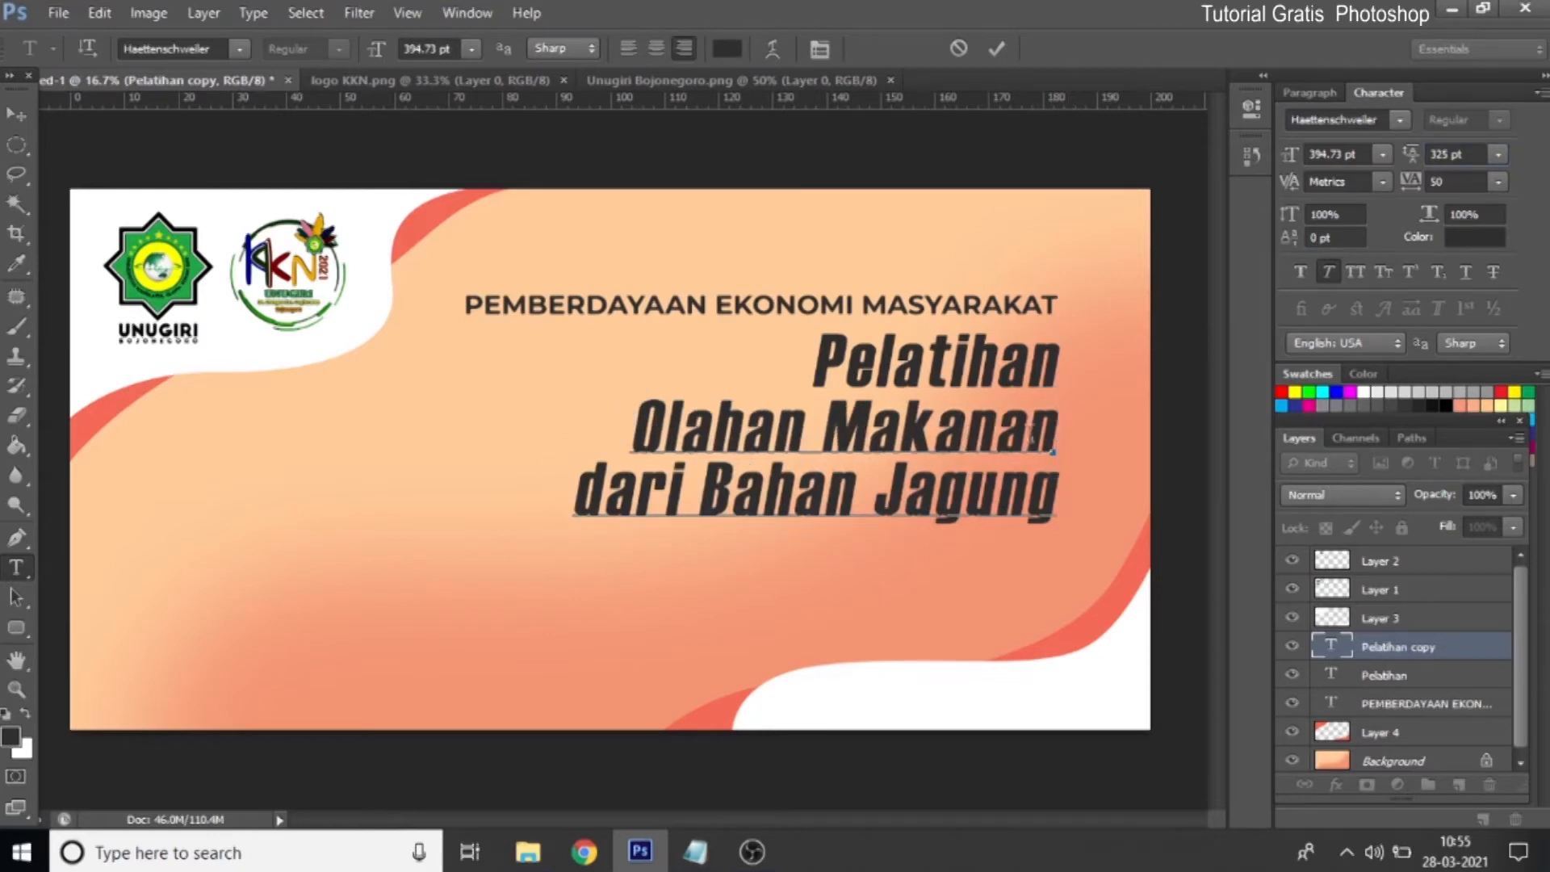
{"action": "left_click", "coordinate": [16, 114]}
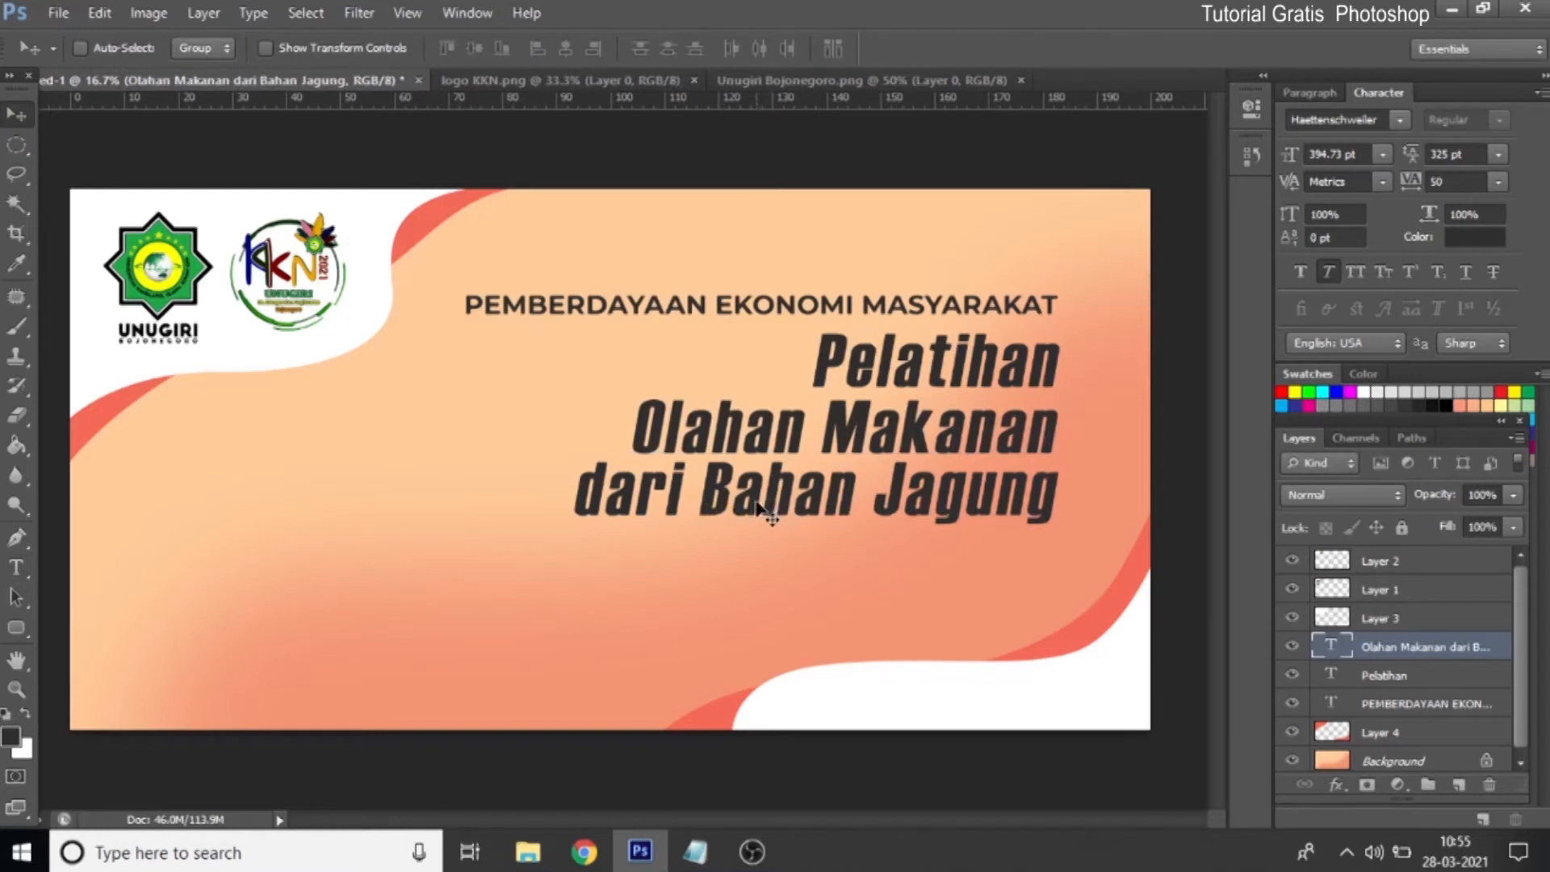
Enlarge the two-line "Olahan Makanan dari Bahan Jagung" text with Free Transform to about 423 pt, keeping its right edge in place
{"action": "key", "text": "ctrl+t"}
{"action": "left_click_drag", "start_coordinate": [564, 542], "coordinate": [535, 555]}
{"action": "left_click", "coordinate": [1142, 47]}
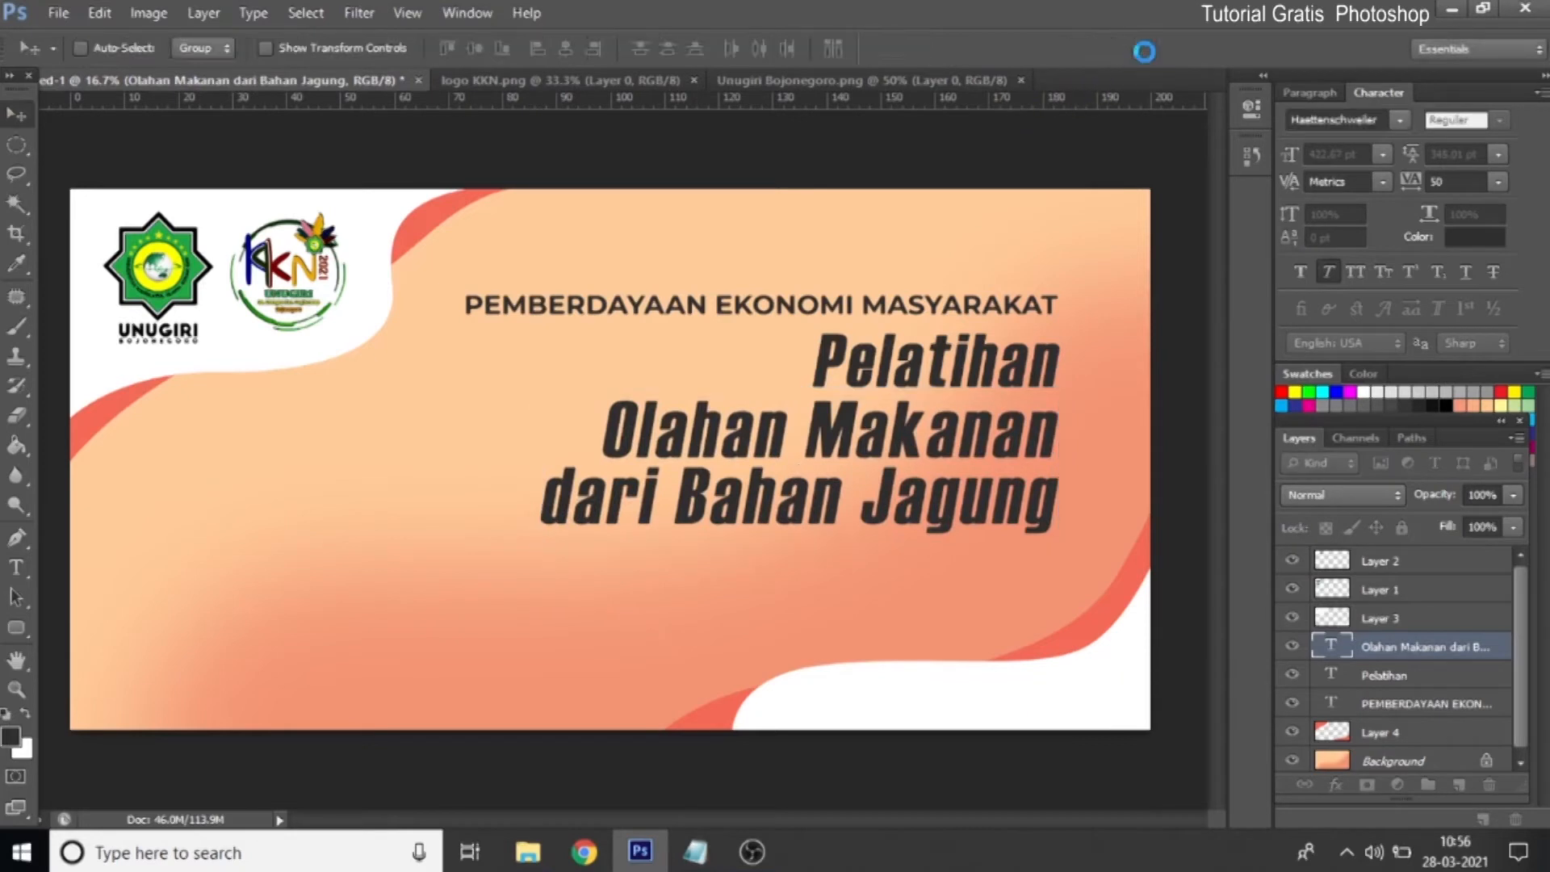
Add a Gradient Overlay to the "Olahan Makanan dari Bahan Jagung" text and set its starting color stop to dark purple
{"action": "left_click", "coordinate": [1335, 784]}
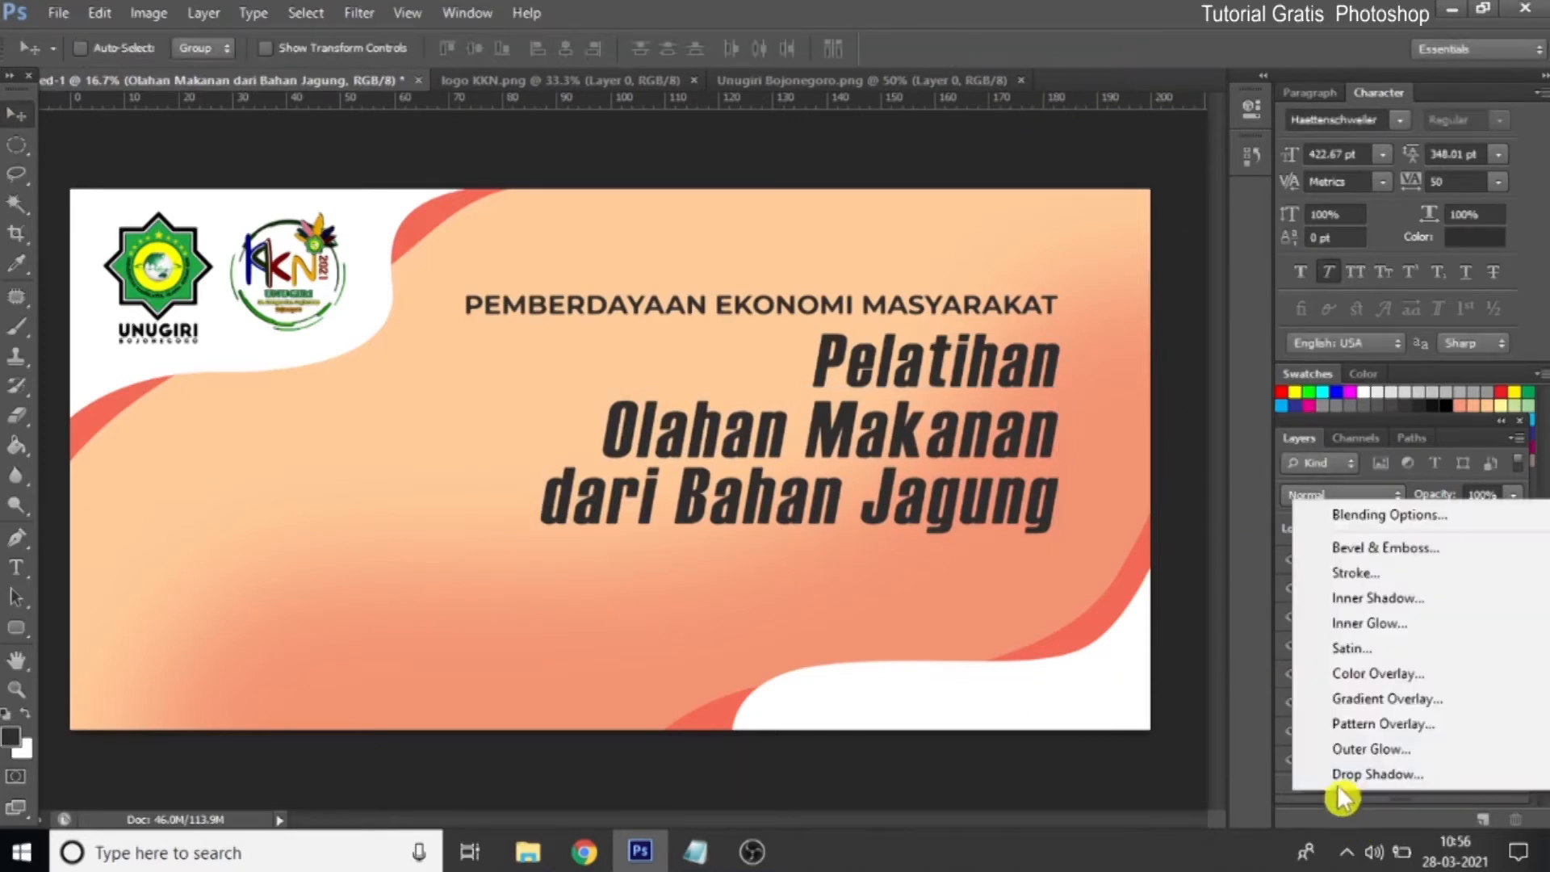
{"action": "left_click", "coordinate": [1345, 705]}
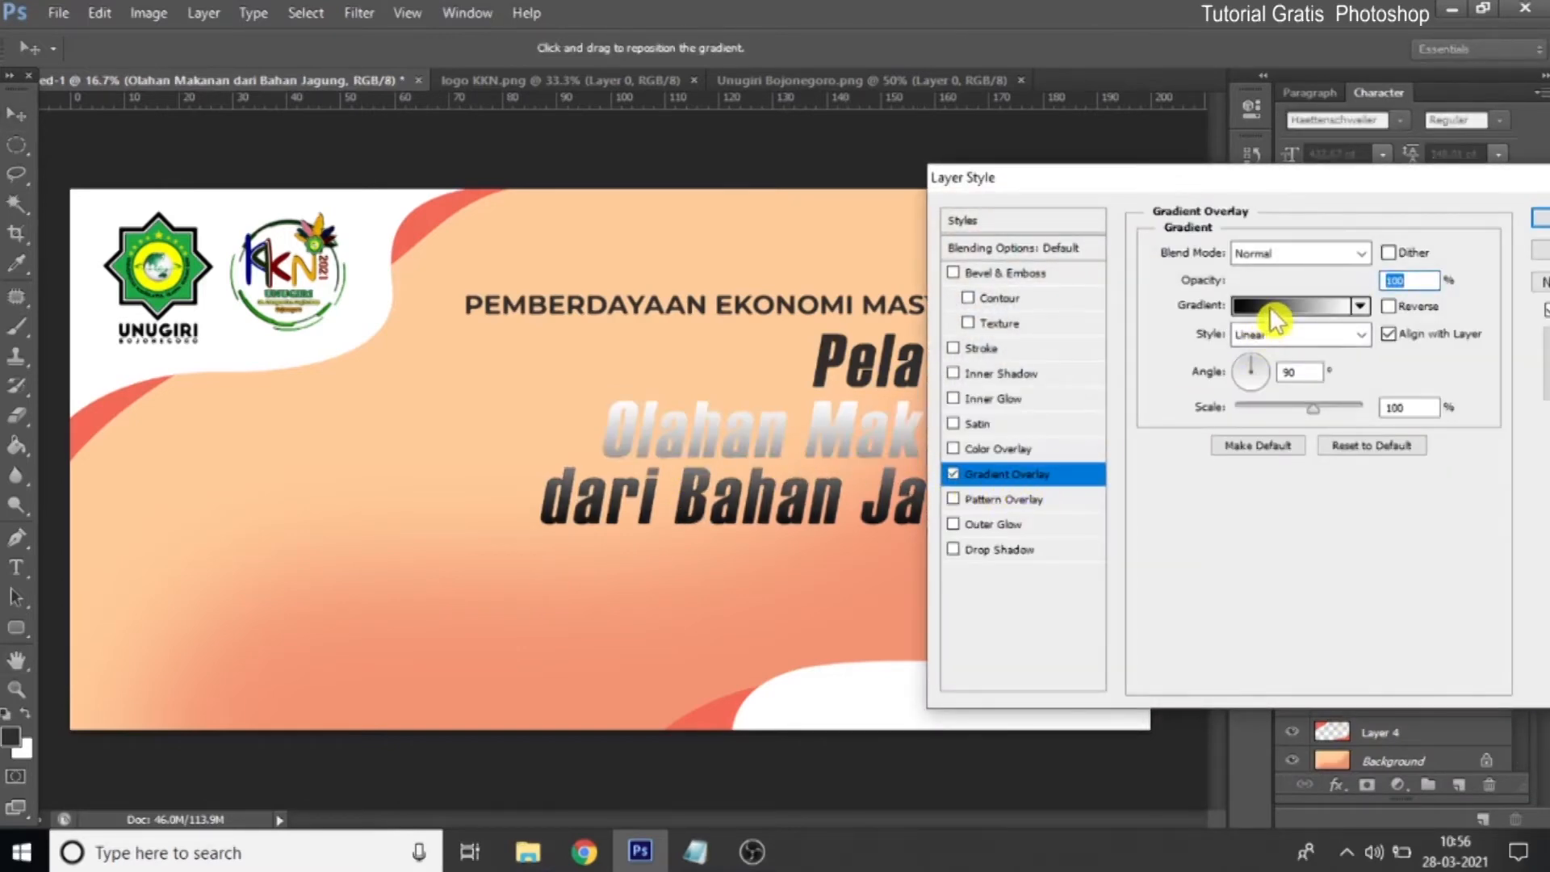
{"action": "left_click", "coordinate": [1276, 305]}
{"action": "left_click", "coordinate": [930, 556]}
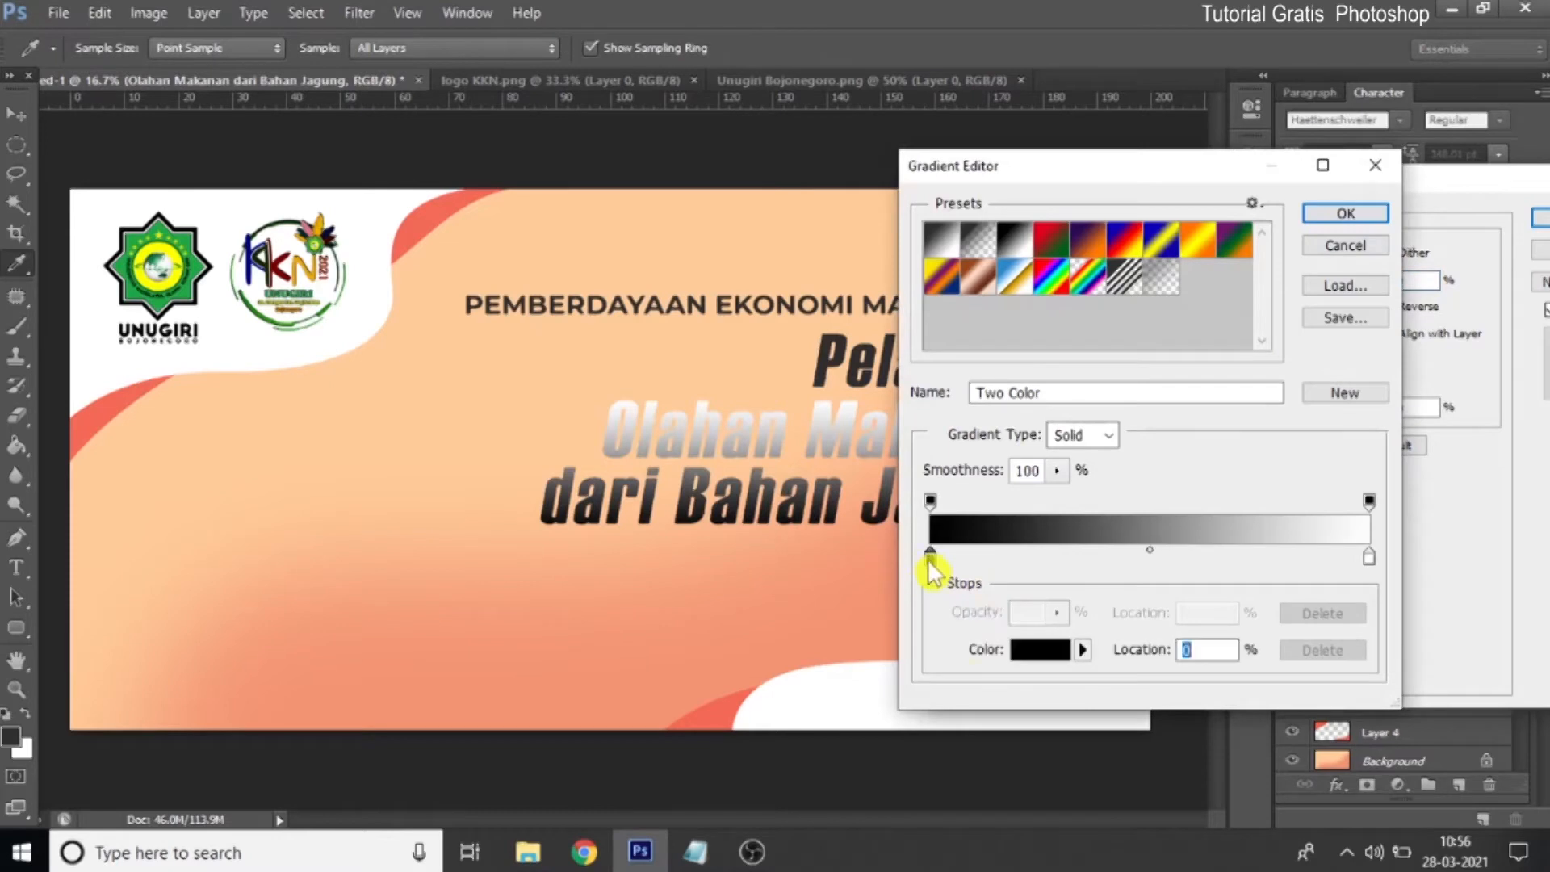
{"action": "left_click", "coordinate": [1040, 649]}
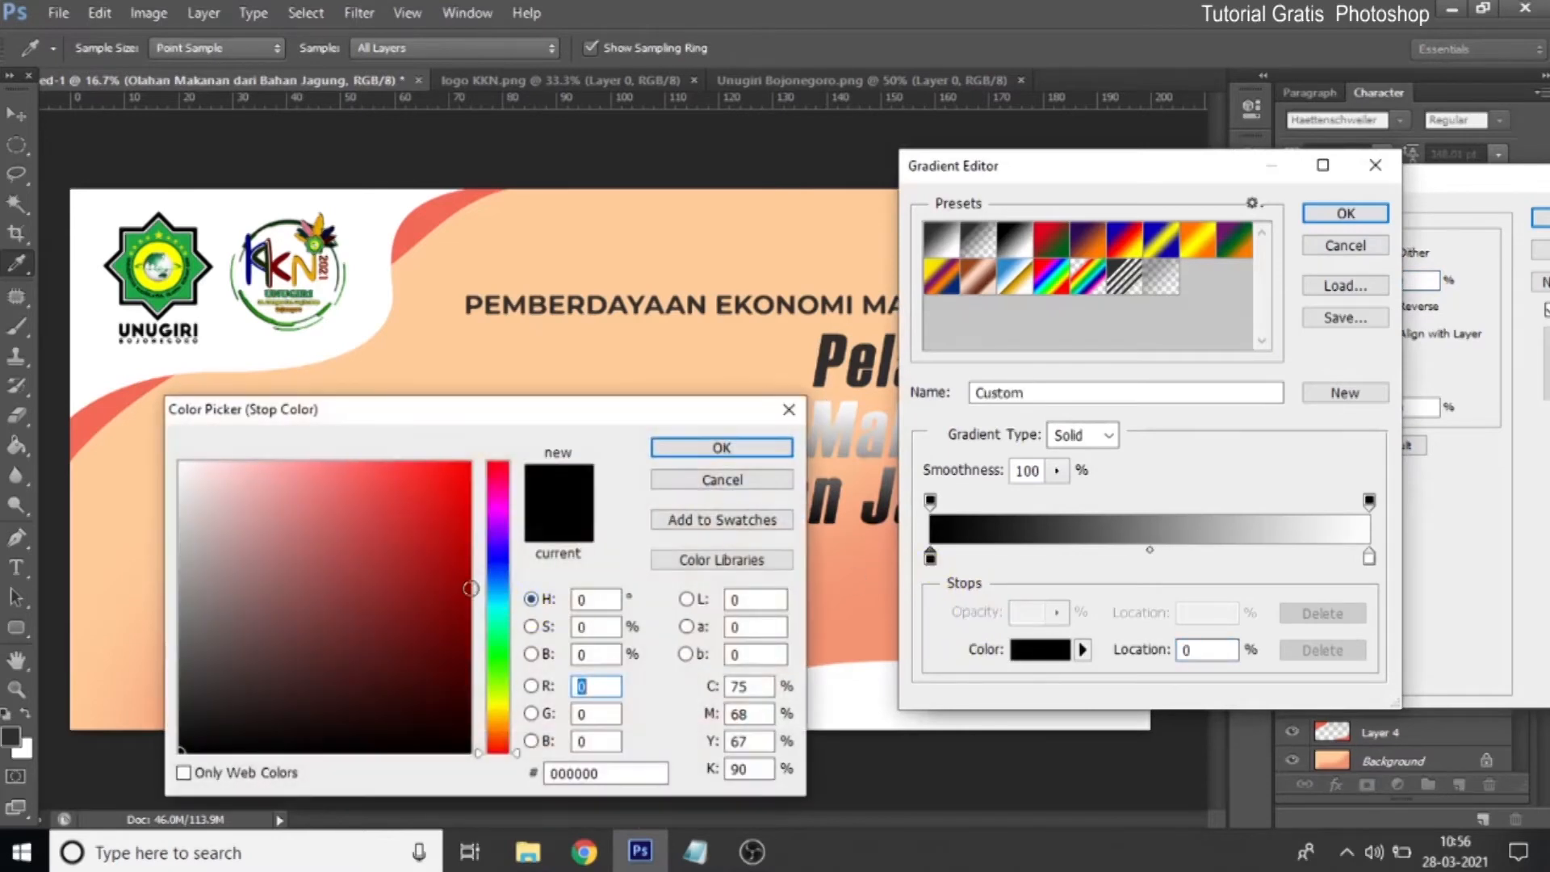
{"action": "left_click", "coordinate": [496, 510]}
{"action": "left_click_drag", "start_coordinate": [433, 592], "coordinate": [470, 627]}
{"action": "left_click", "coordinate": [776, 448]}
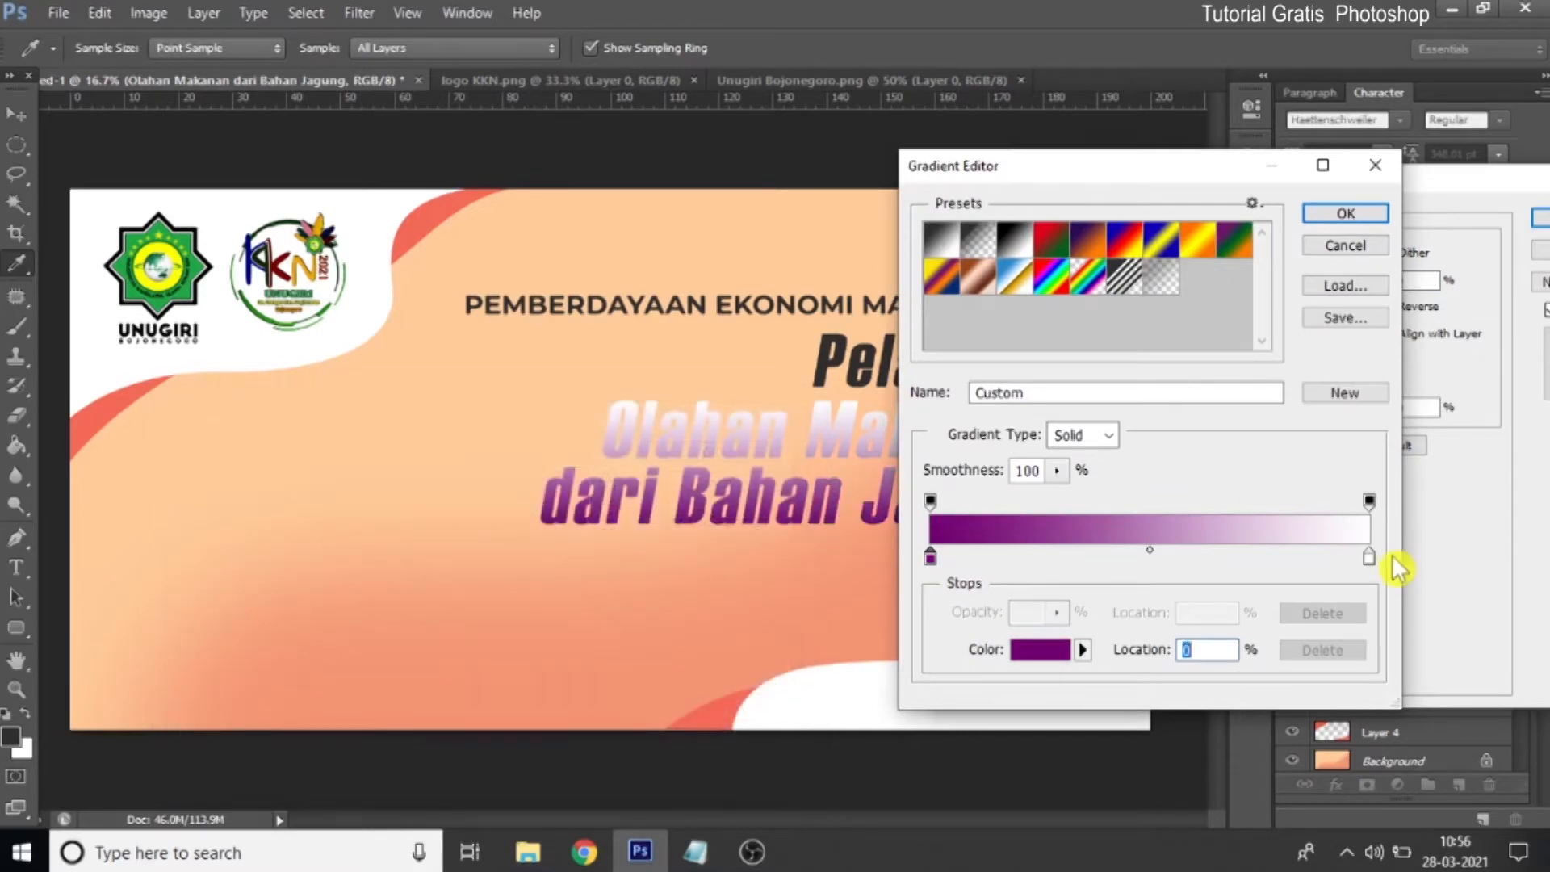
Set the gradient's end color stop to dark green 135900 and accept the gradient
{"action": "left_click", "coordinate": [1370, 557]}
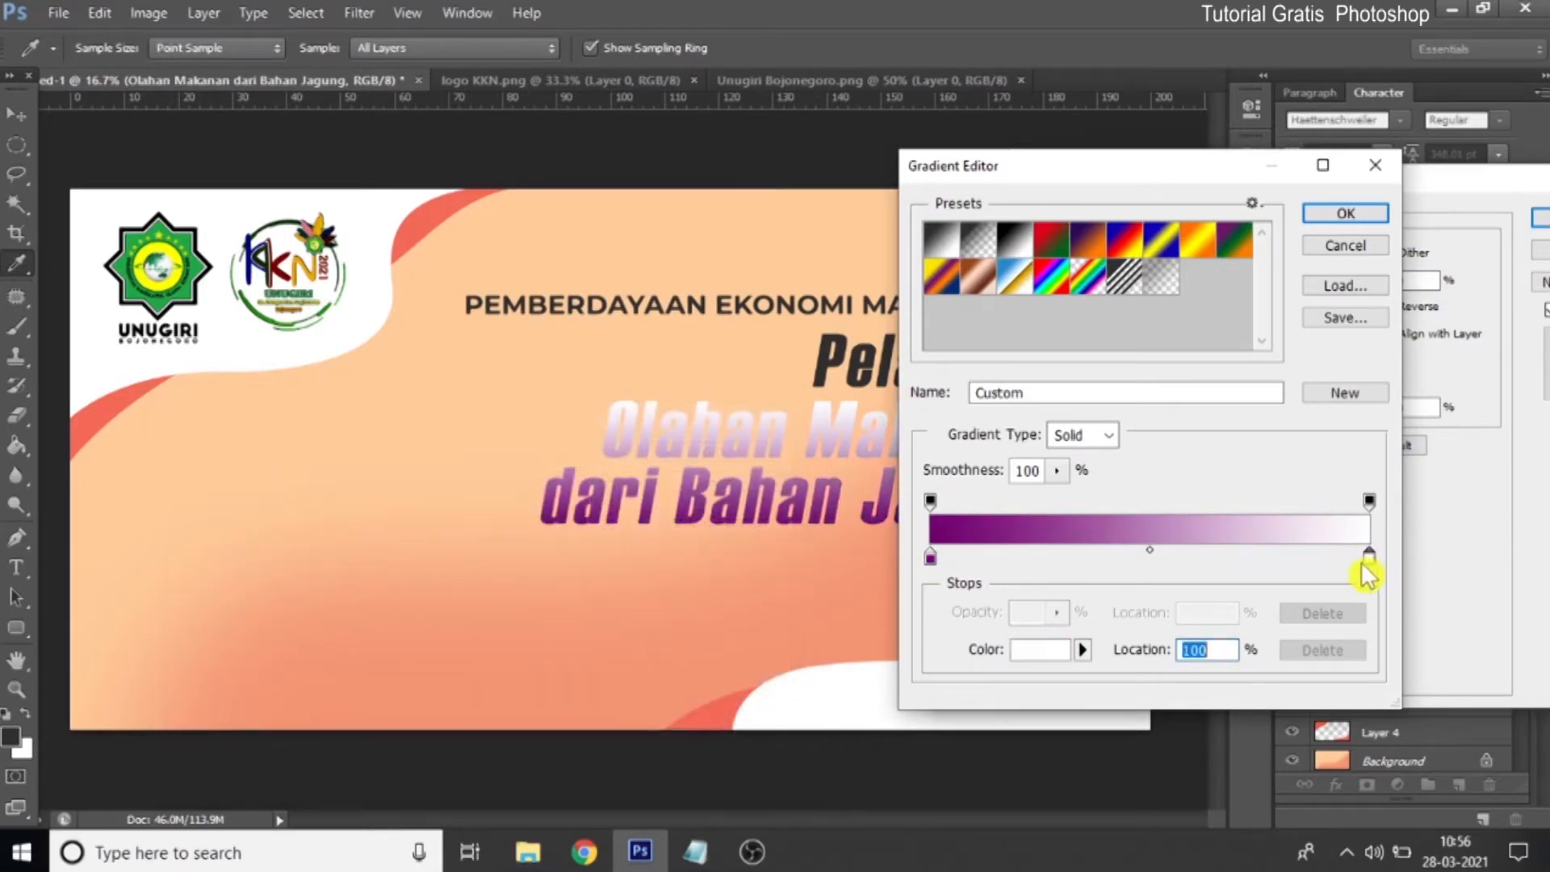
{"action": "left_click", "coordinate": [1034, 657]}
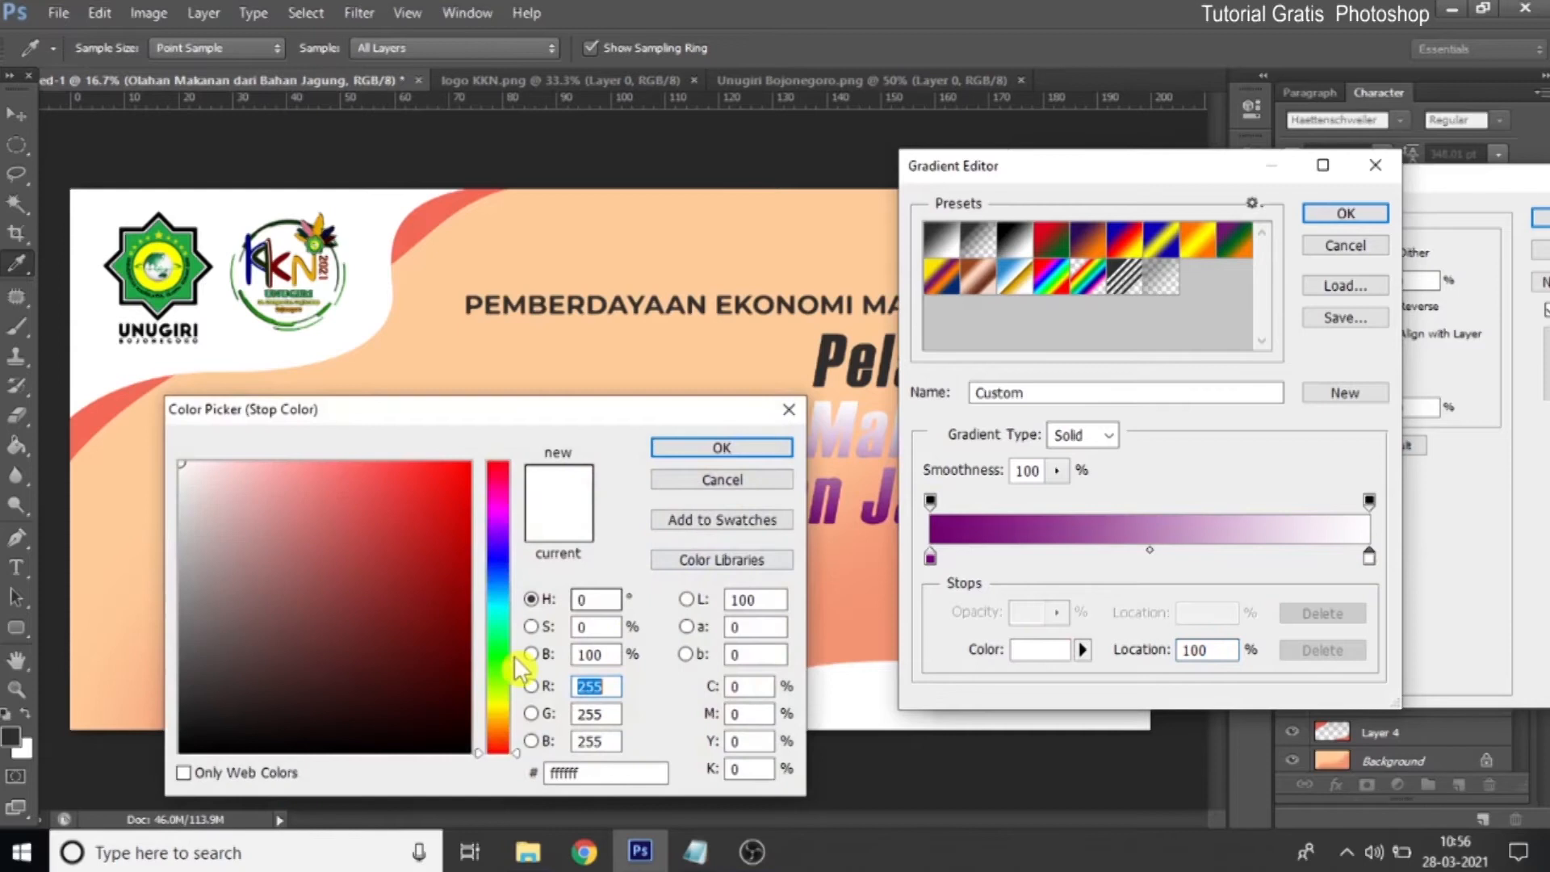
{"action": "left_click", "coordinate": [498, 666]}
{"action": "left_click", "coordinate": [469, 653]}
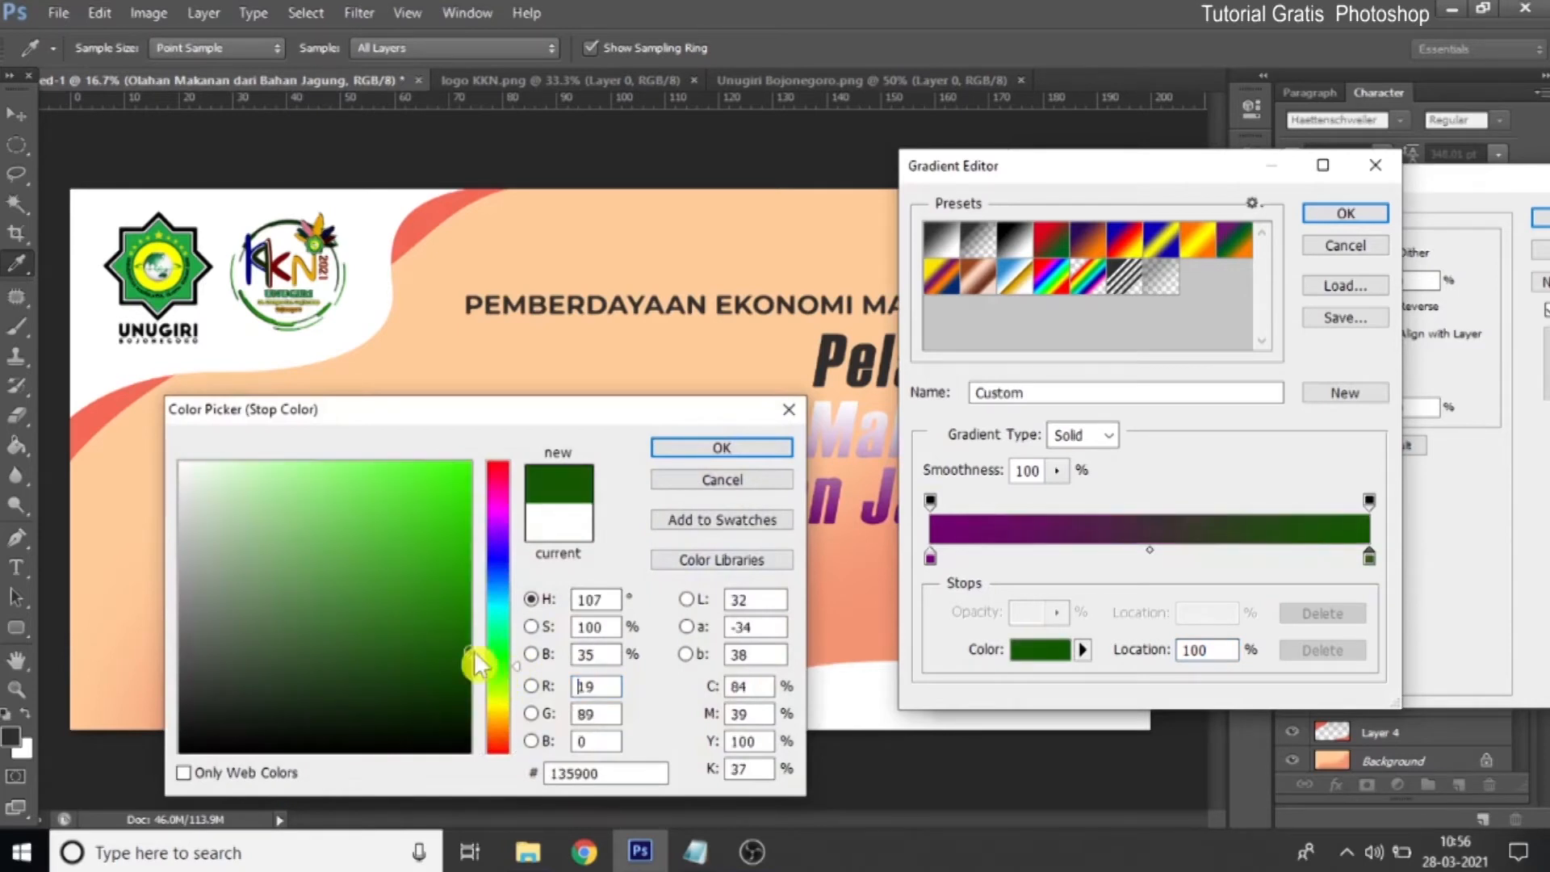
{"action": "left_click", "coordinate": [738, 450]}
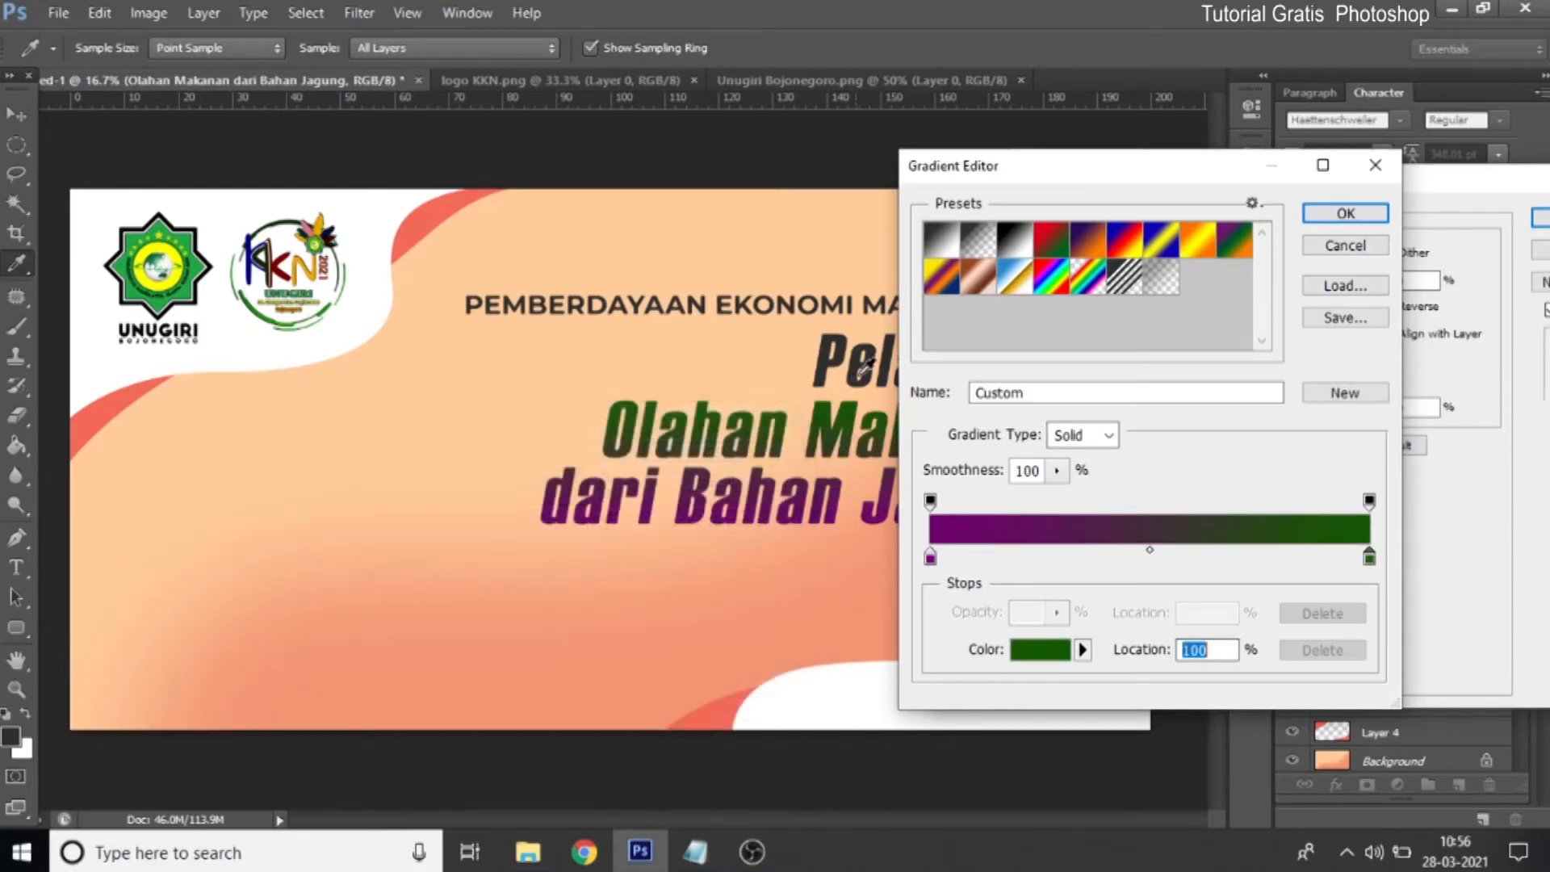
{"action": "left_click", "coordinate": [1343, 215]}
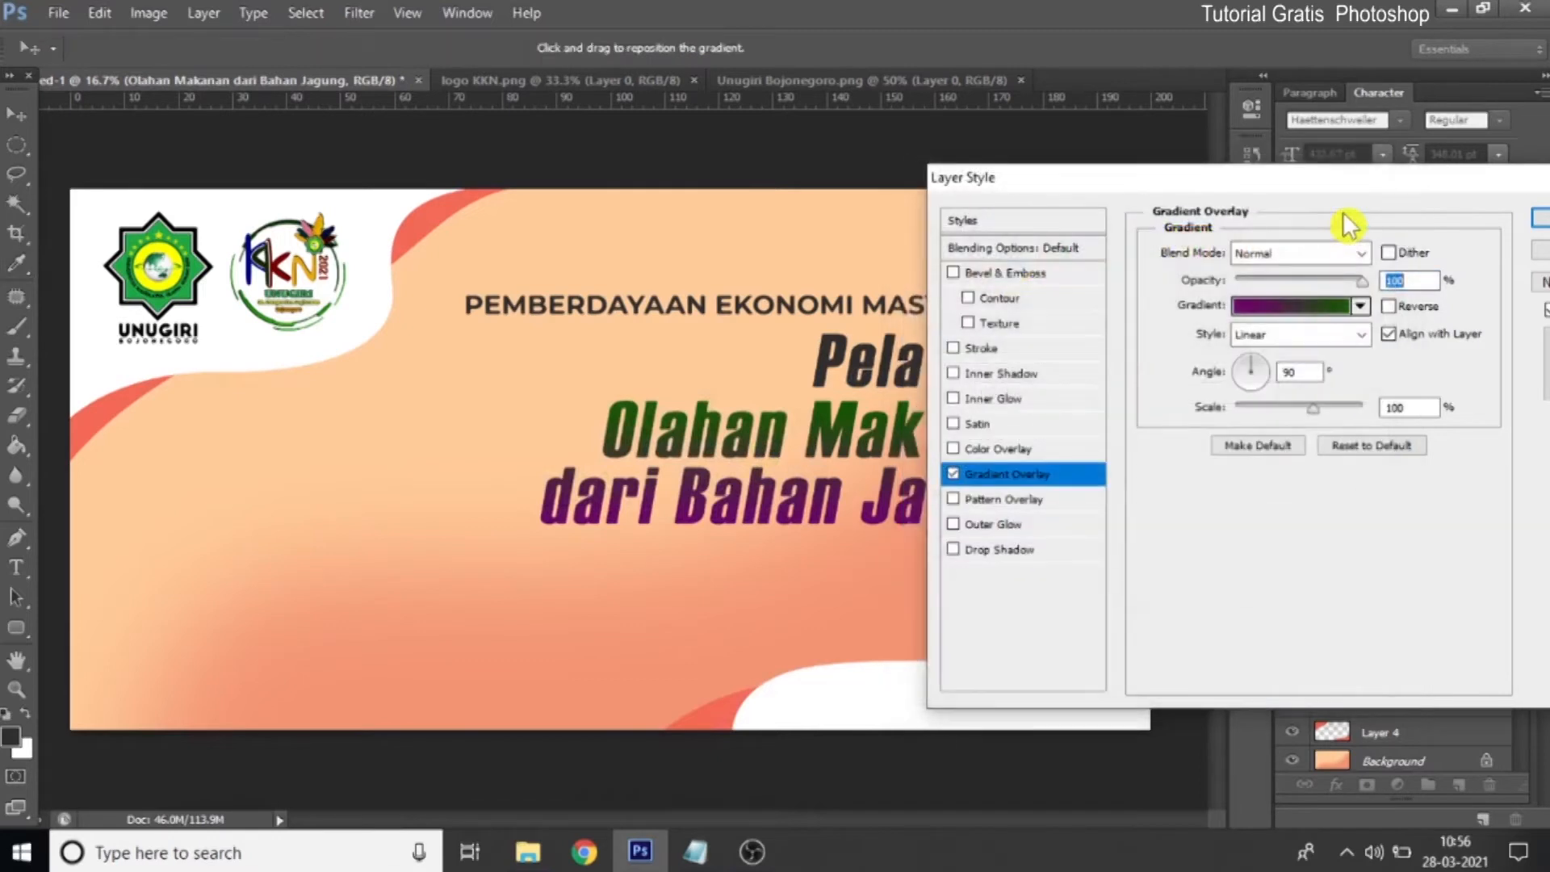
Set the gradient overlay's angle to 75°
{"action": "left_click", "coordinate": [1259, 372]}
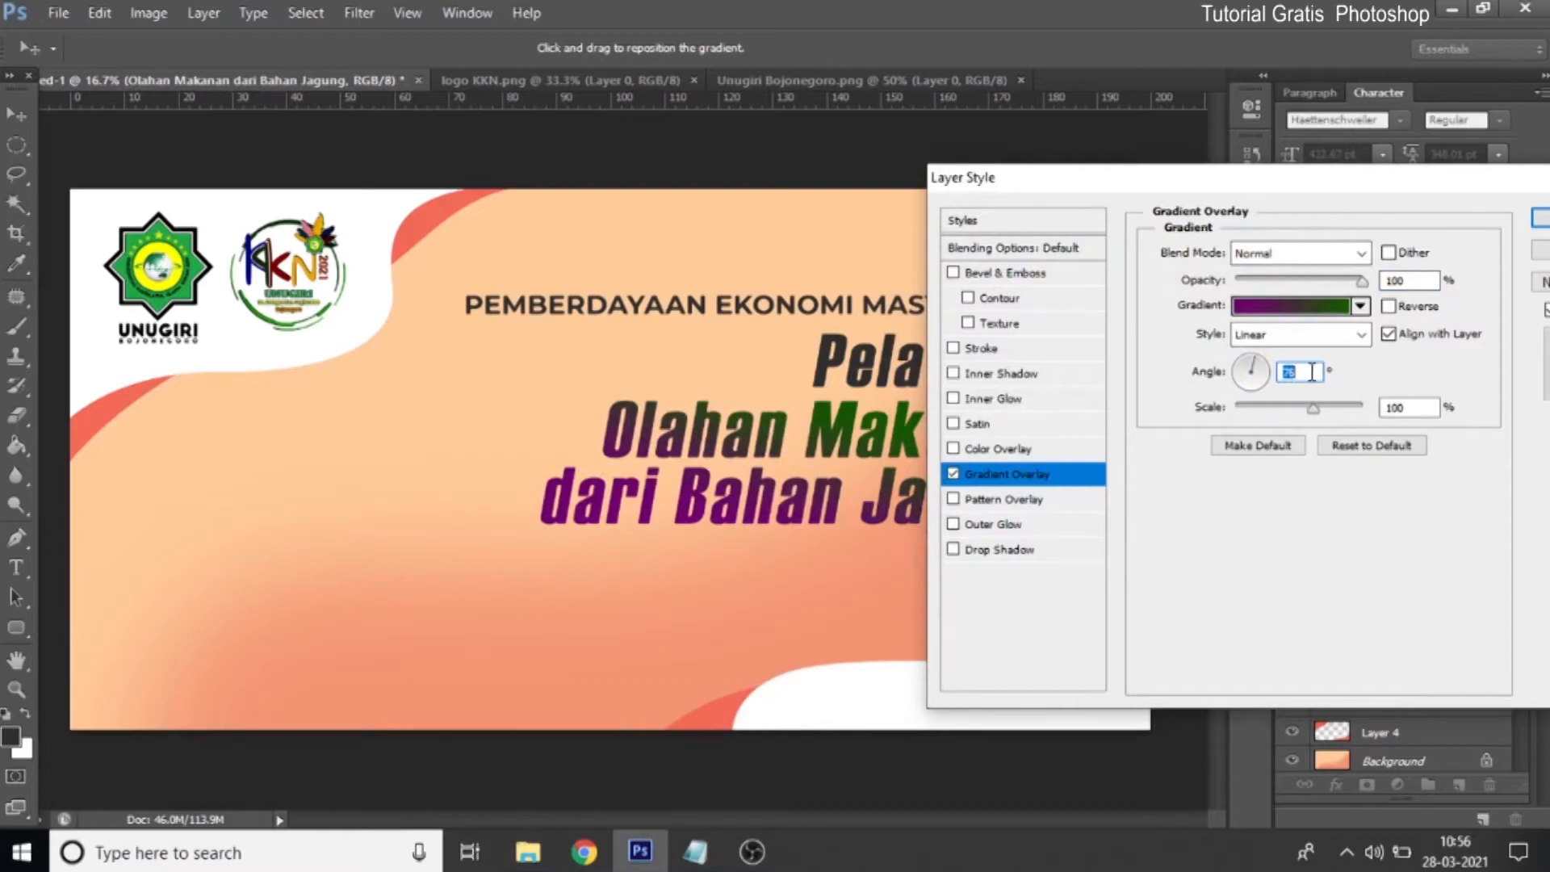
{"action": "type", "text": "75"}
{"action": "left_click_drag", "start_coordinate": [1140, 188], "coordinate": [924, 263]}
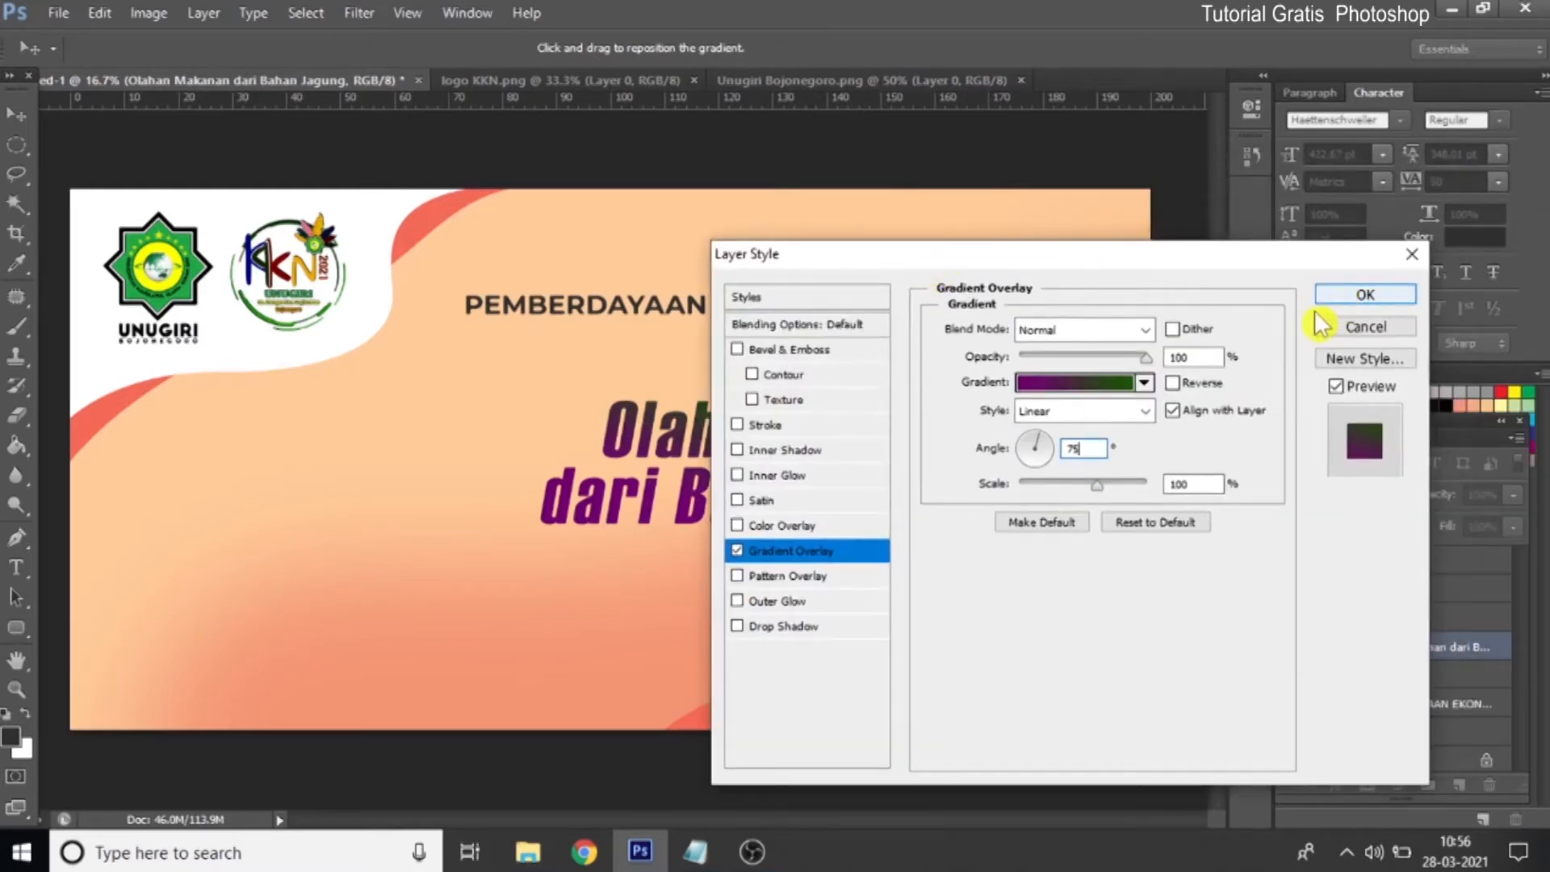
{"action": "left_click_drag", "start_coordinate": [880, 254], "coordinate": [1027, 191]}
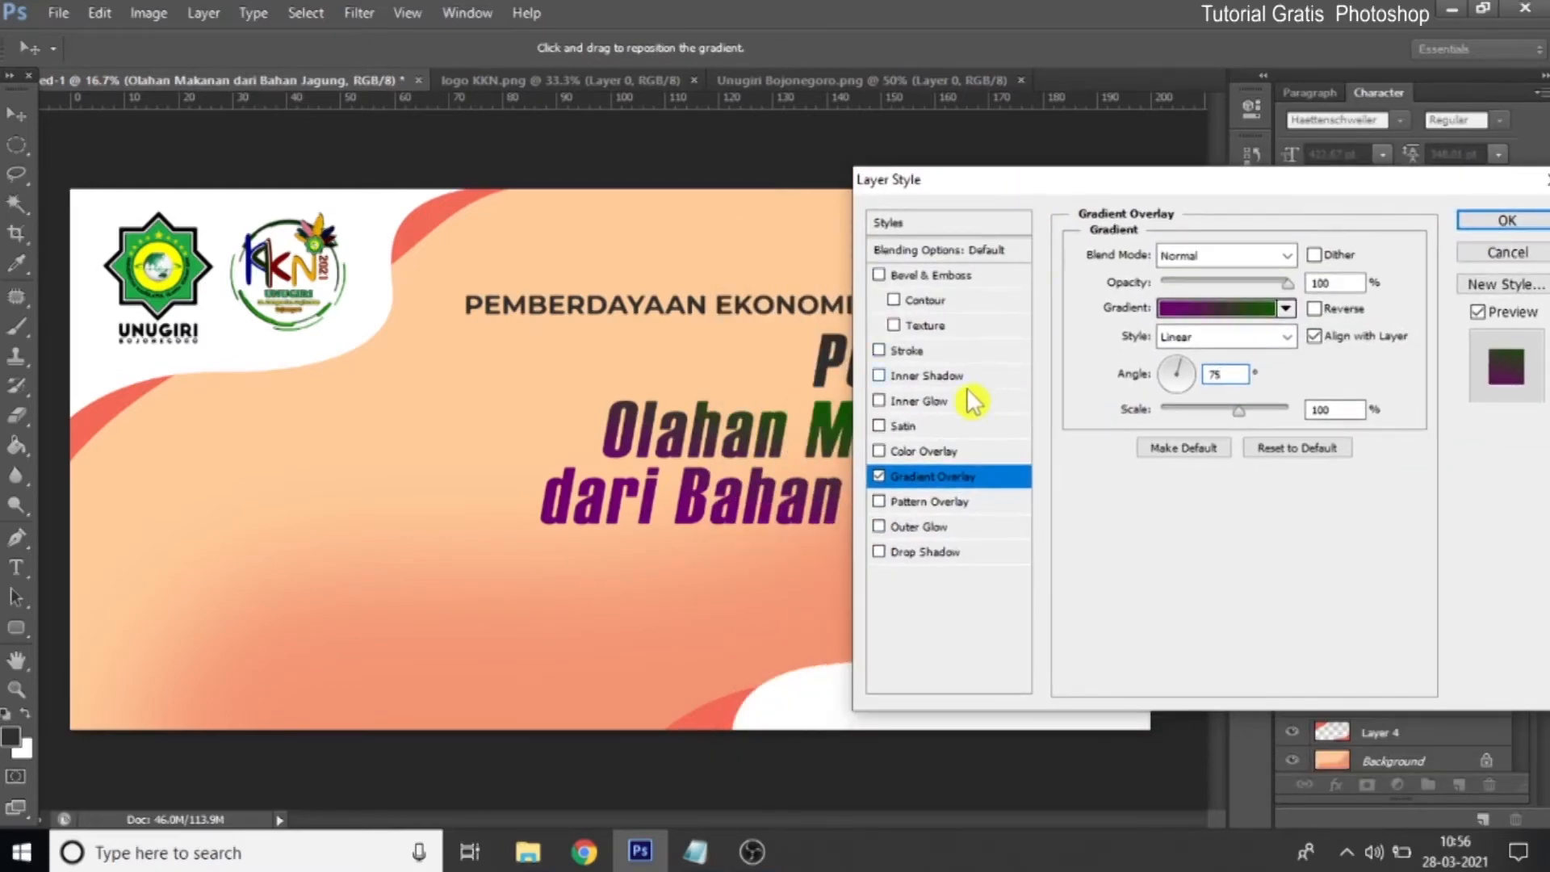
Add a white outside Stroke of 25 px to the "Olahan Makanan dari Bahan Jagung" text
{"action": "left_click", "coordinate": [896, 351]}
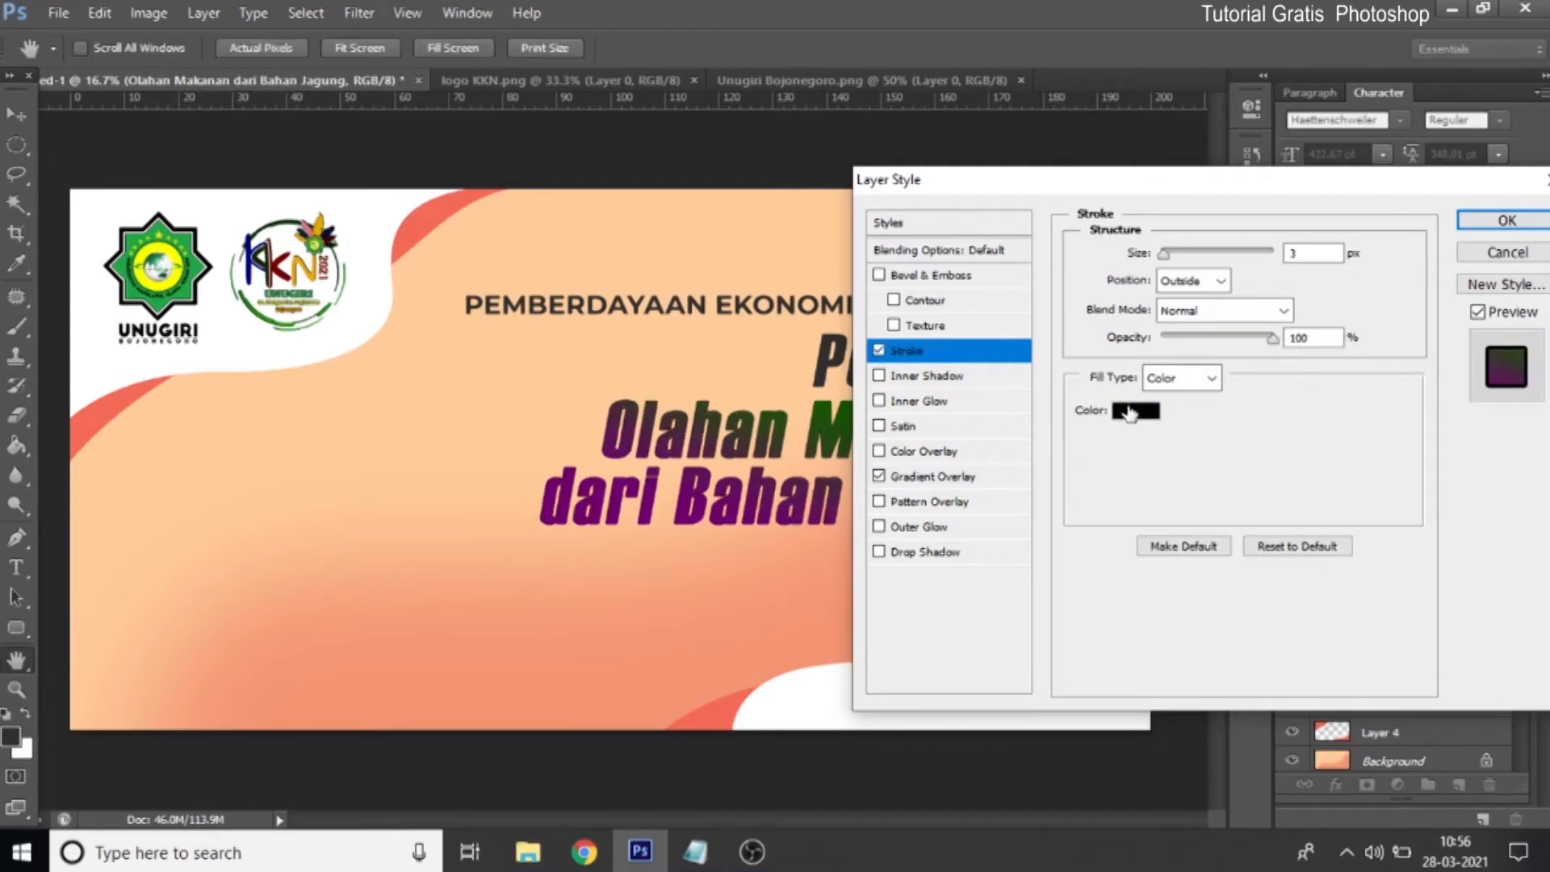
{"action": "left_click", "coordinate": [1133, 413]}
{"action": "left_click", "coordinate": [33, 363]}
{"action": "left_click", "coordinate": [707, 452]}
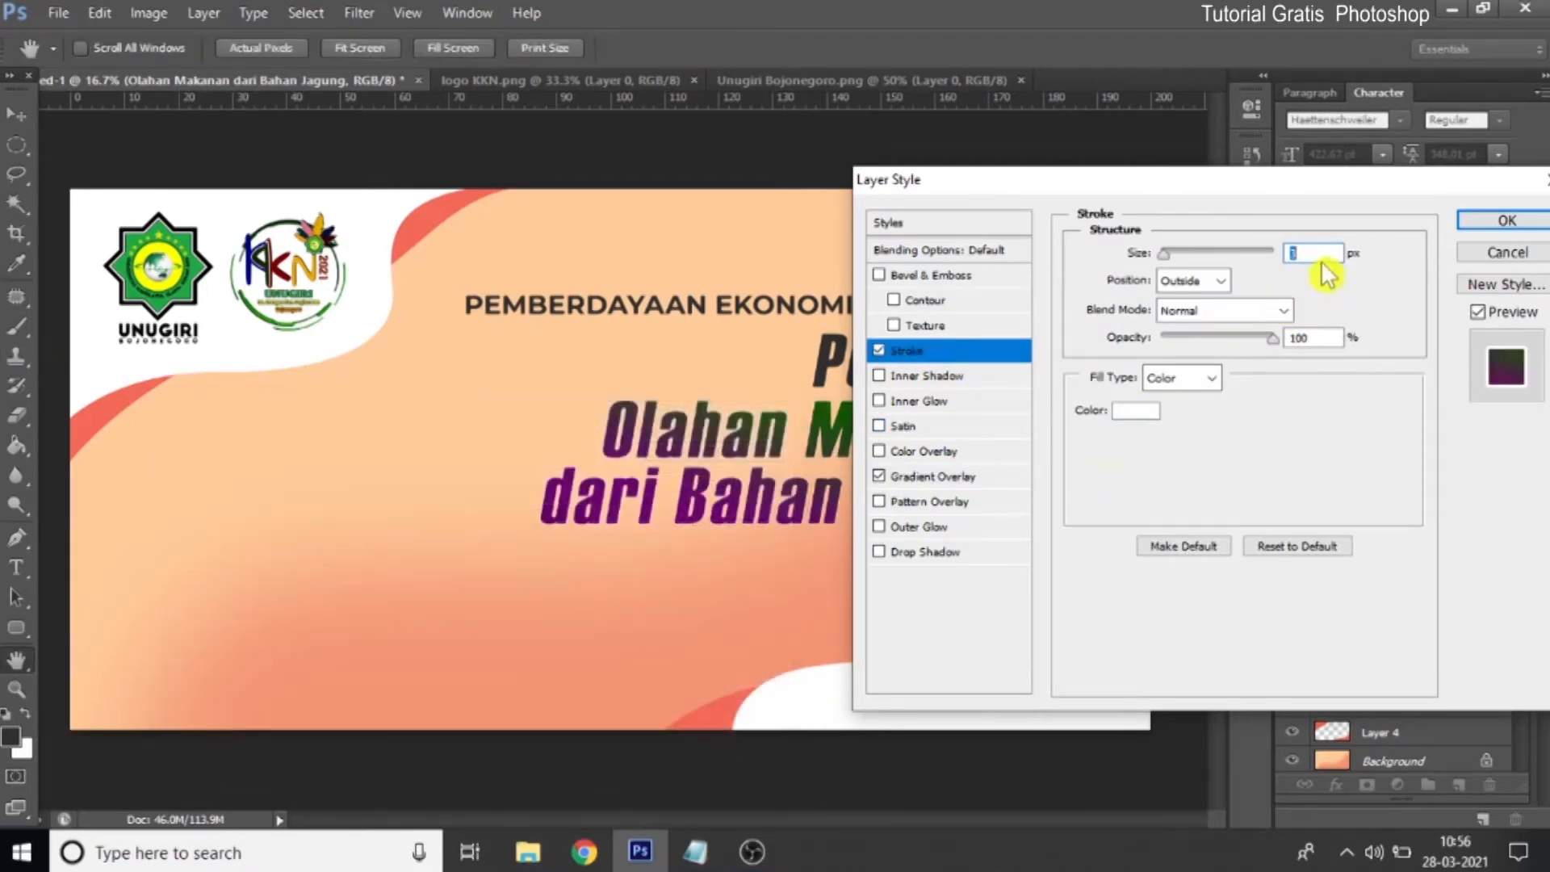
{"action": "type", "text": "25"}
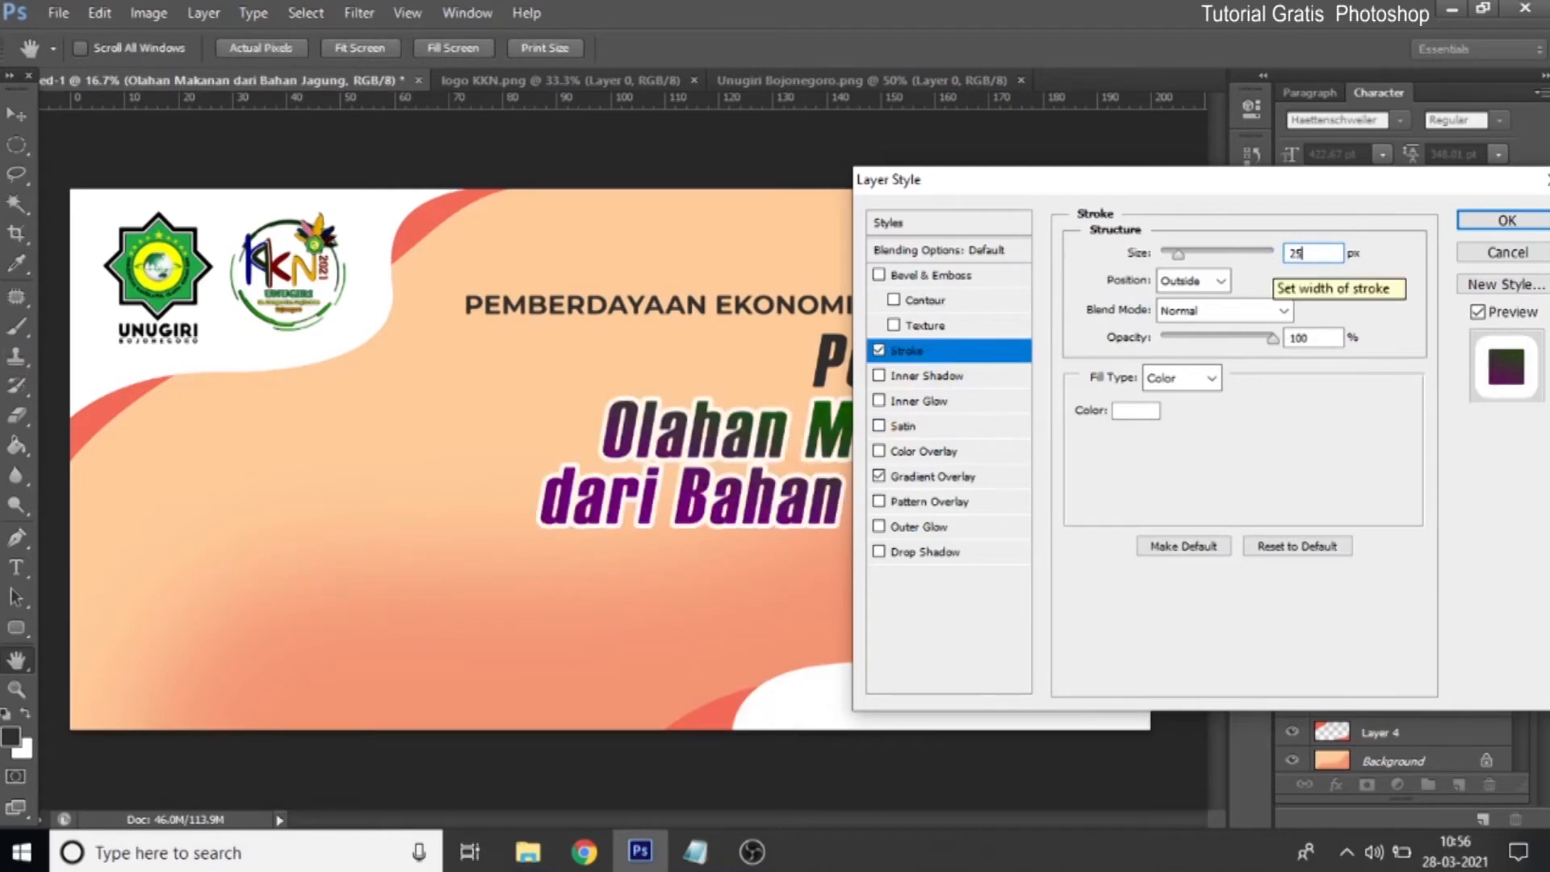
Add a Drop Shadow with distance 23 px, spread 9% and size 65 px, and apply the layer style
{"action": "left_click", "coordinate": [916, 554]}
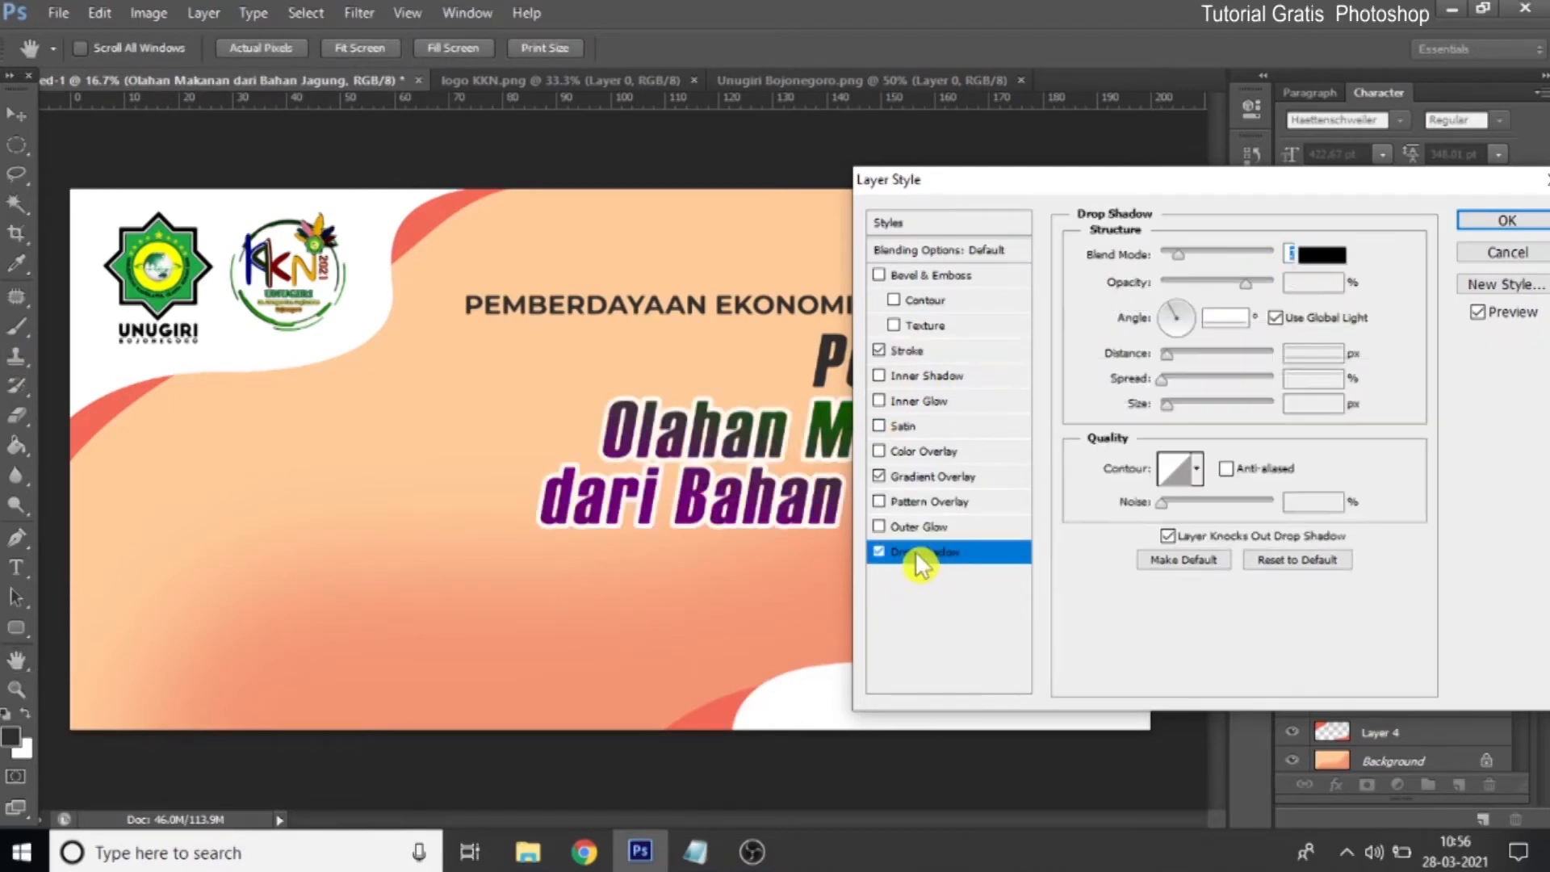
{"action": "left_click_drag", "start_coordinate": [1167, 353], "coordinate": [1186, 355]}
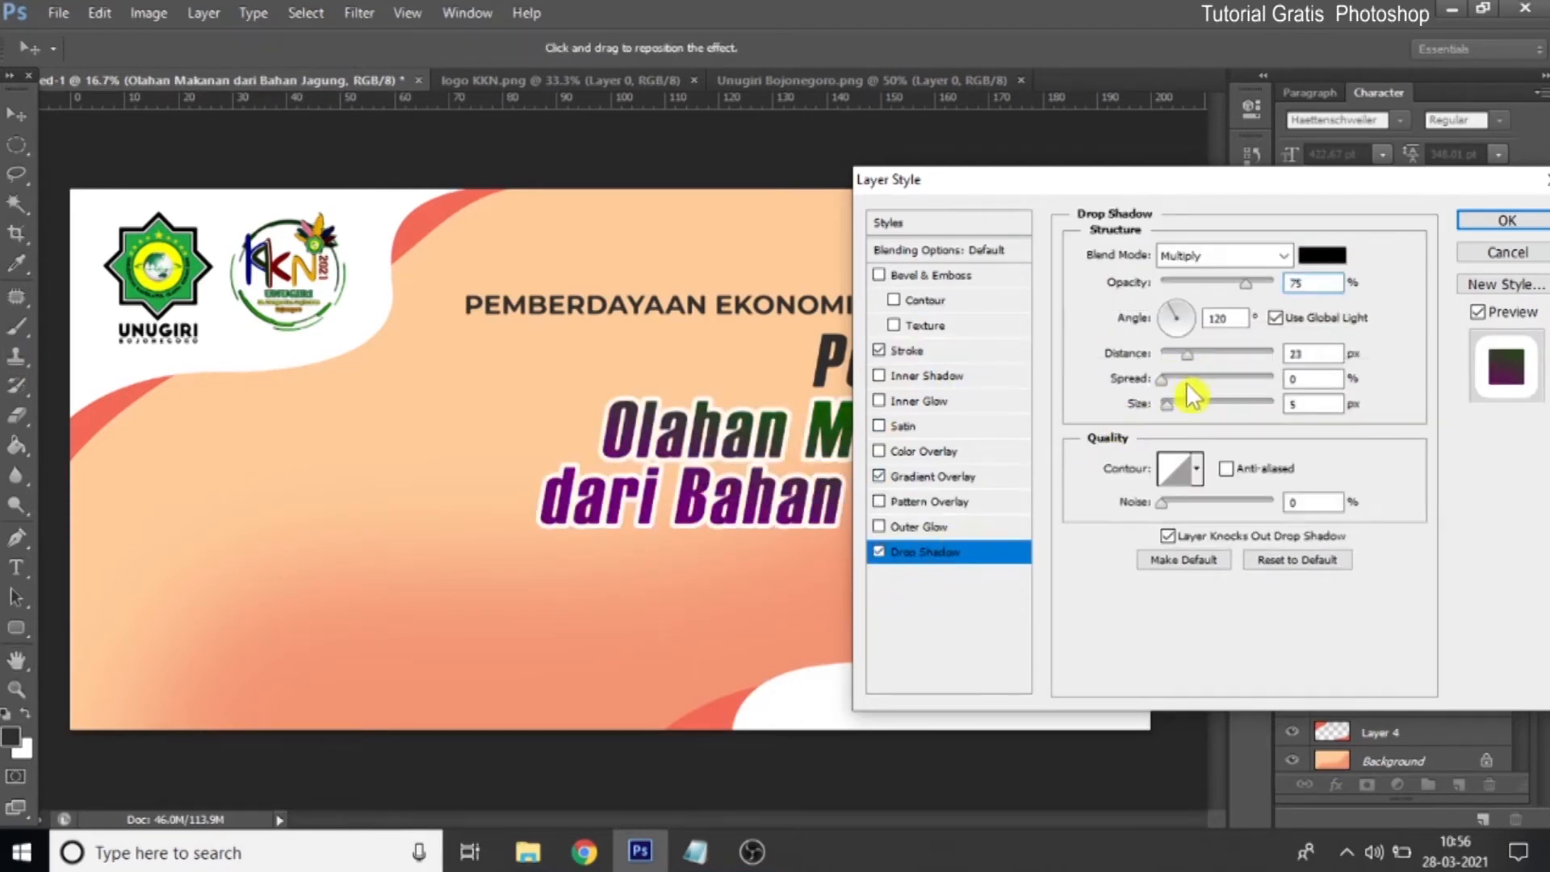
{"action": "left_click", "coordinate": [1197, 406]}
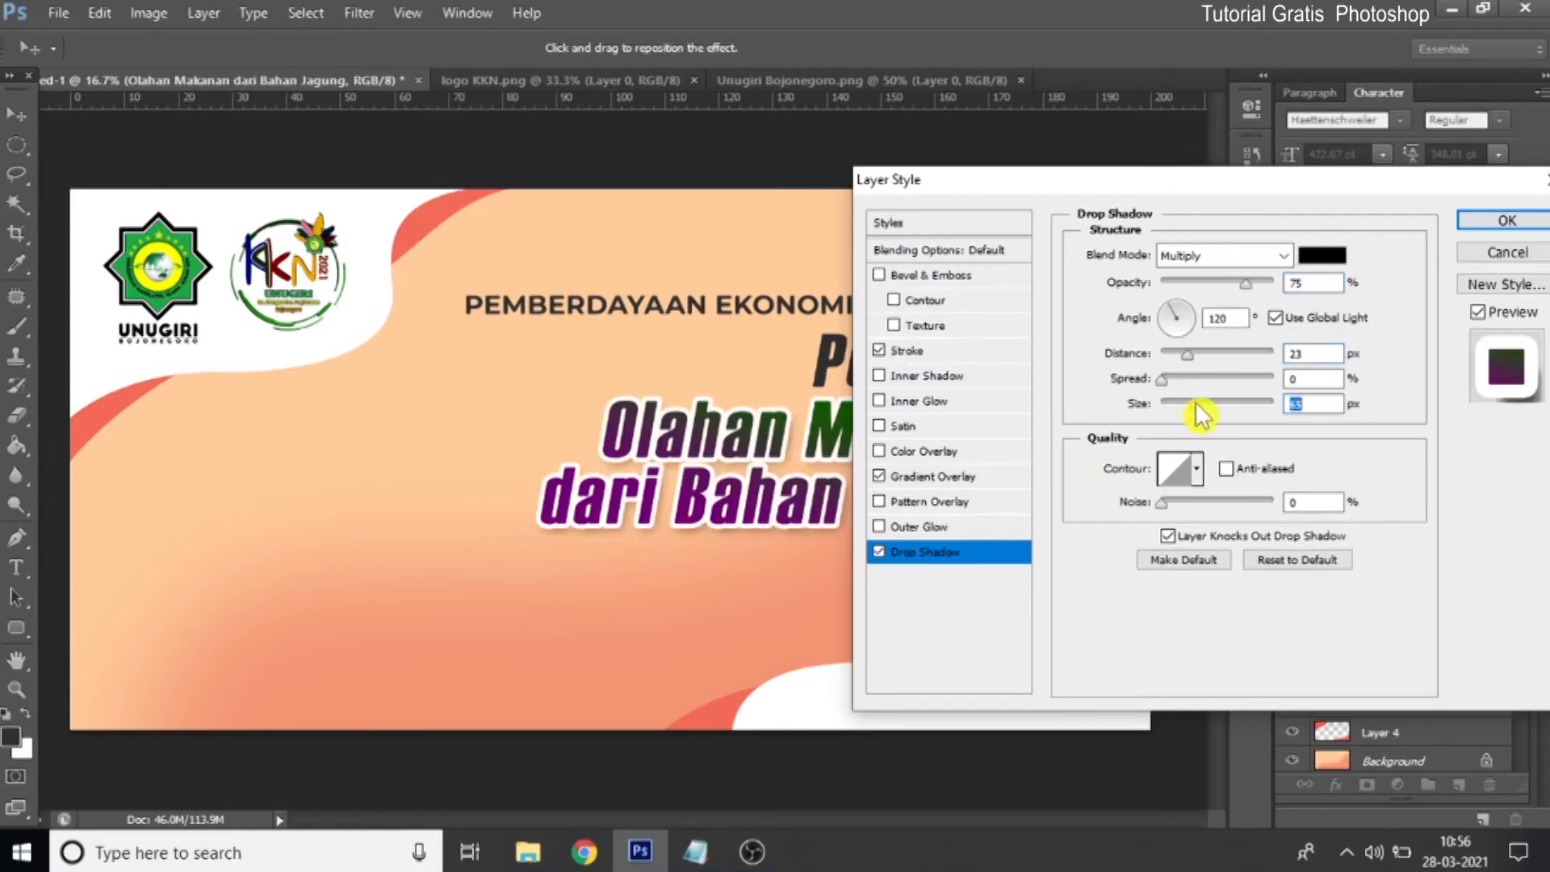
{"action": "left_click", "coordinate": [1172, 383]}
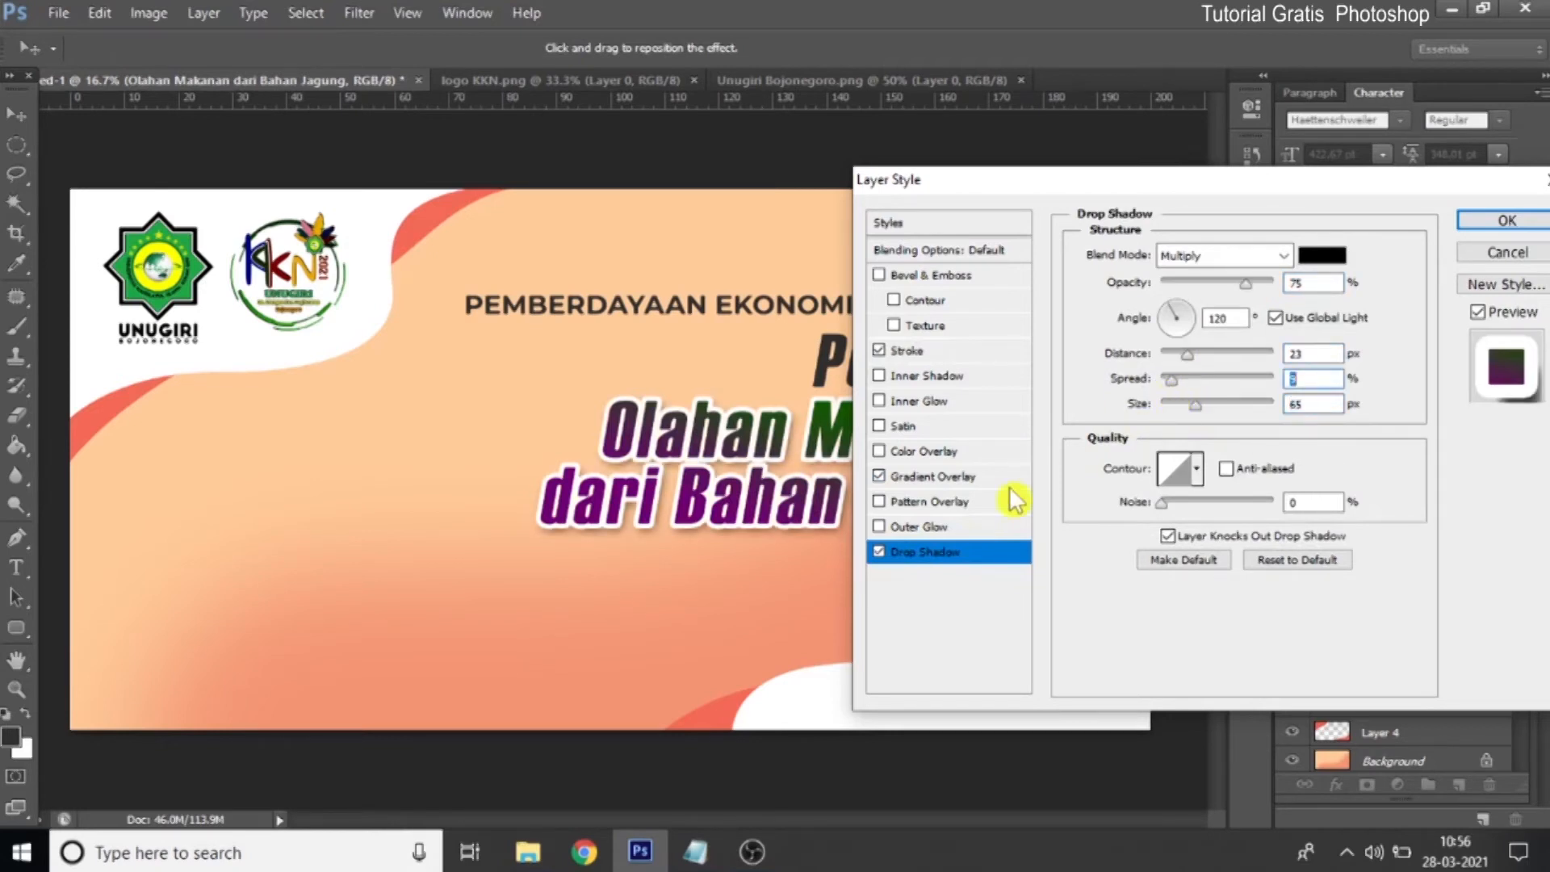
{"action": "left_click_drag", "start_coordinate": [1271, 190], "coordinate": [683, 373]}
{"action": "left_click", "coordinate": [930, 402]}
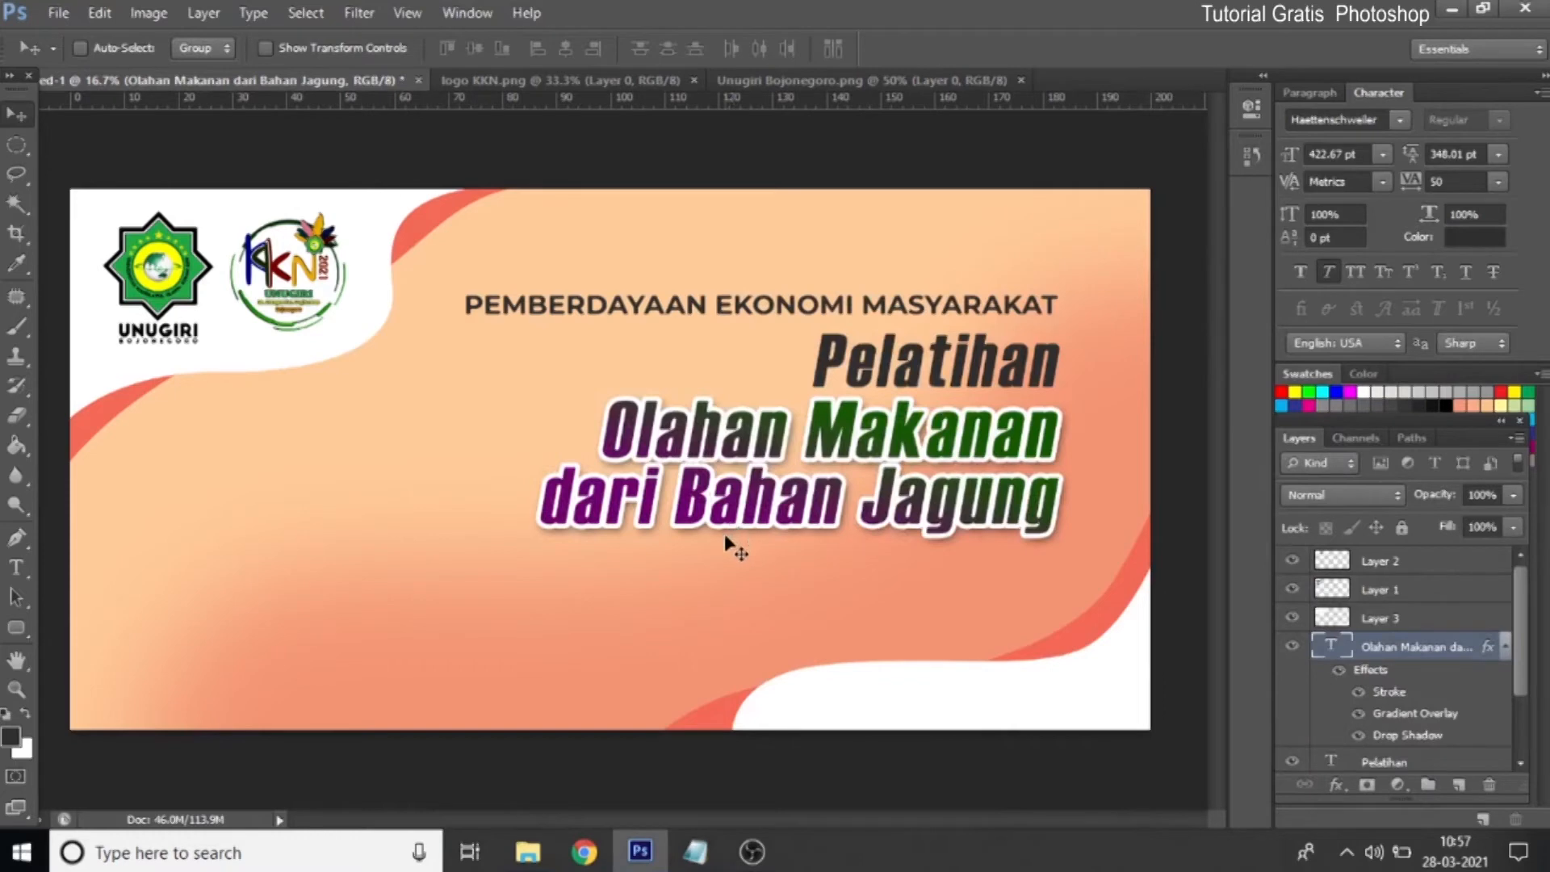
Open the snack photo IMG-20210324-WA0016.jpg from File Explorer as a separate Photoshop document
{"action": "left_click", "coordinate": [528, 852]}
{"action": "left_click_drag", "start_coordinate": [369, 343], "coordinate": [1060, 89]}
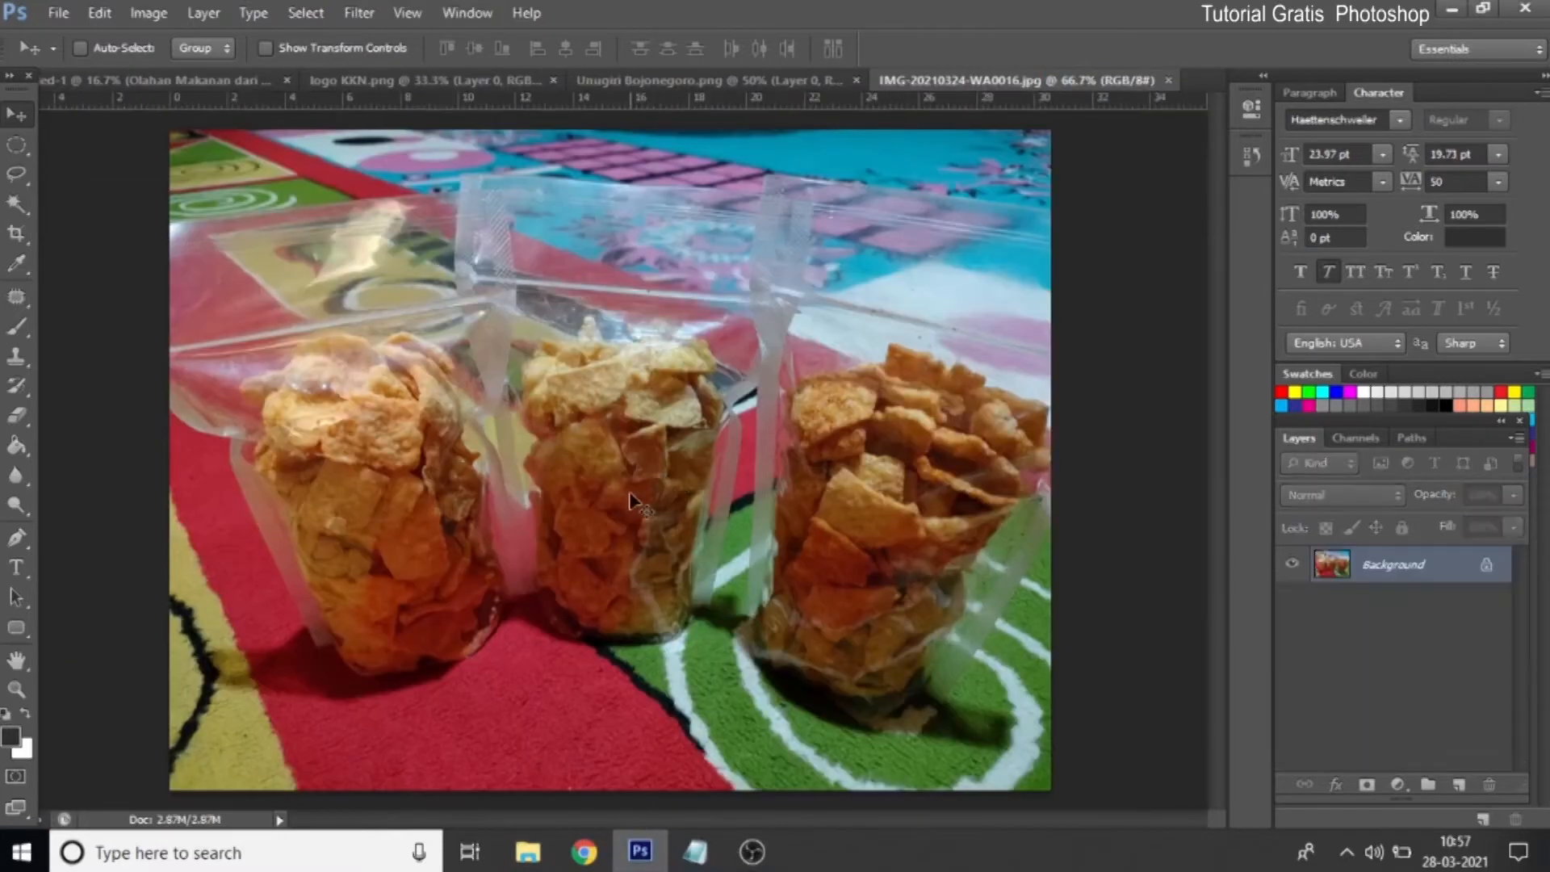
Trace a closed Pen tool path around the outline of the middle snack pouch
{"action": "left_click", "coordinate": [16, 690]}
{"action": "left_click", "coordinate": [588, 595]}
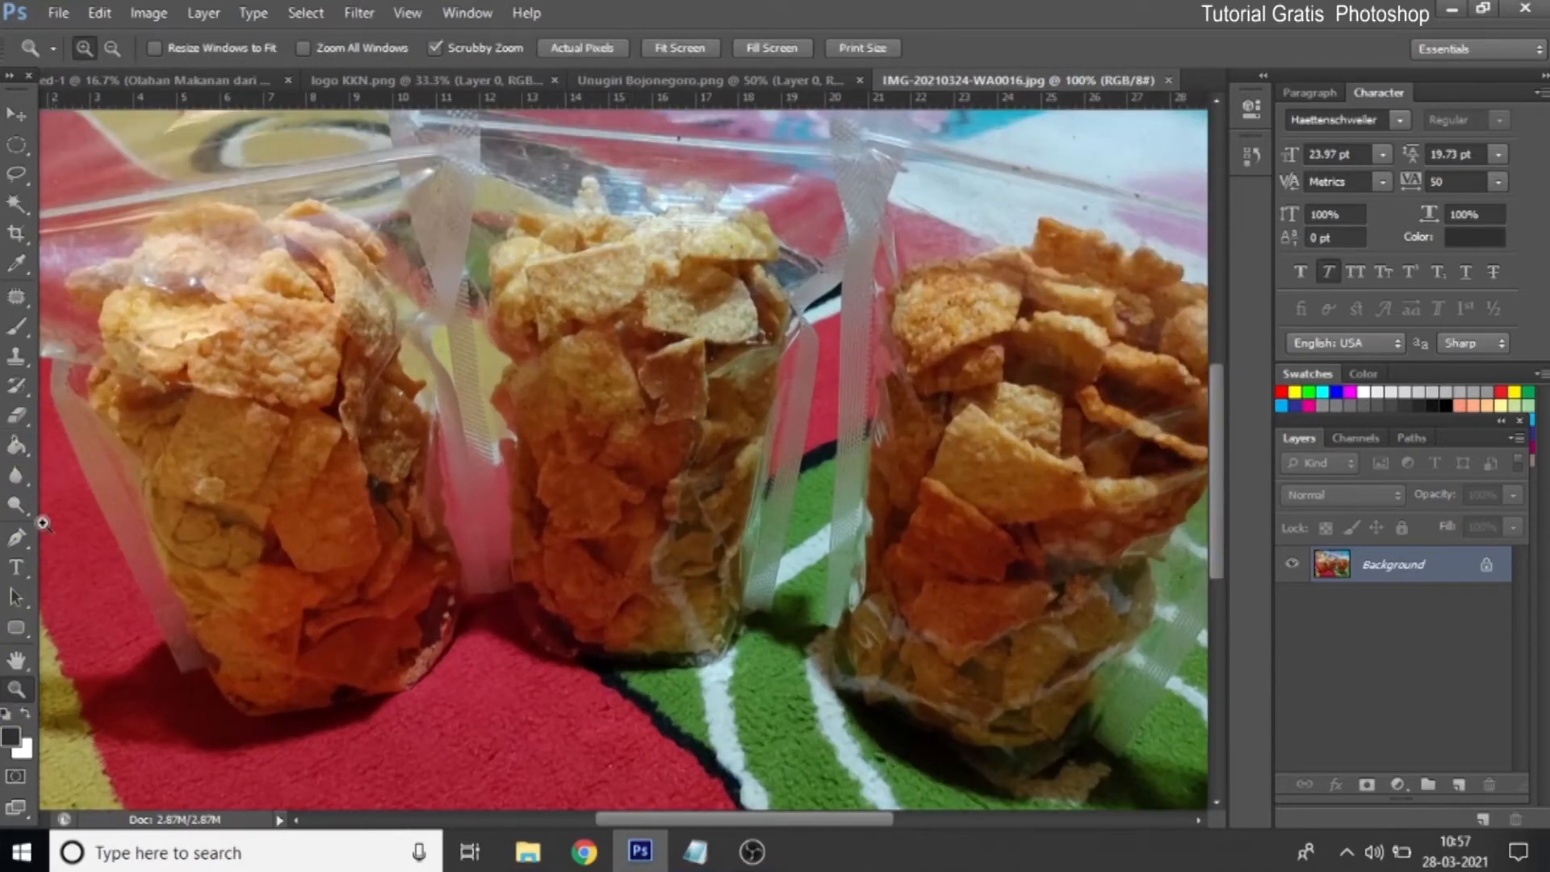
{"action": "left_click", "coordinate": [18, 538]}
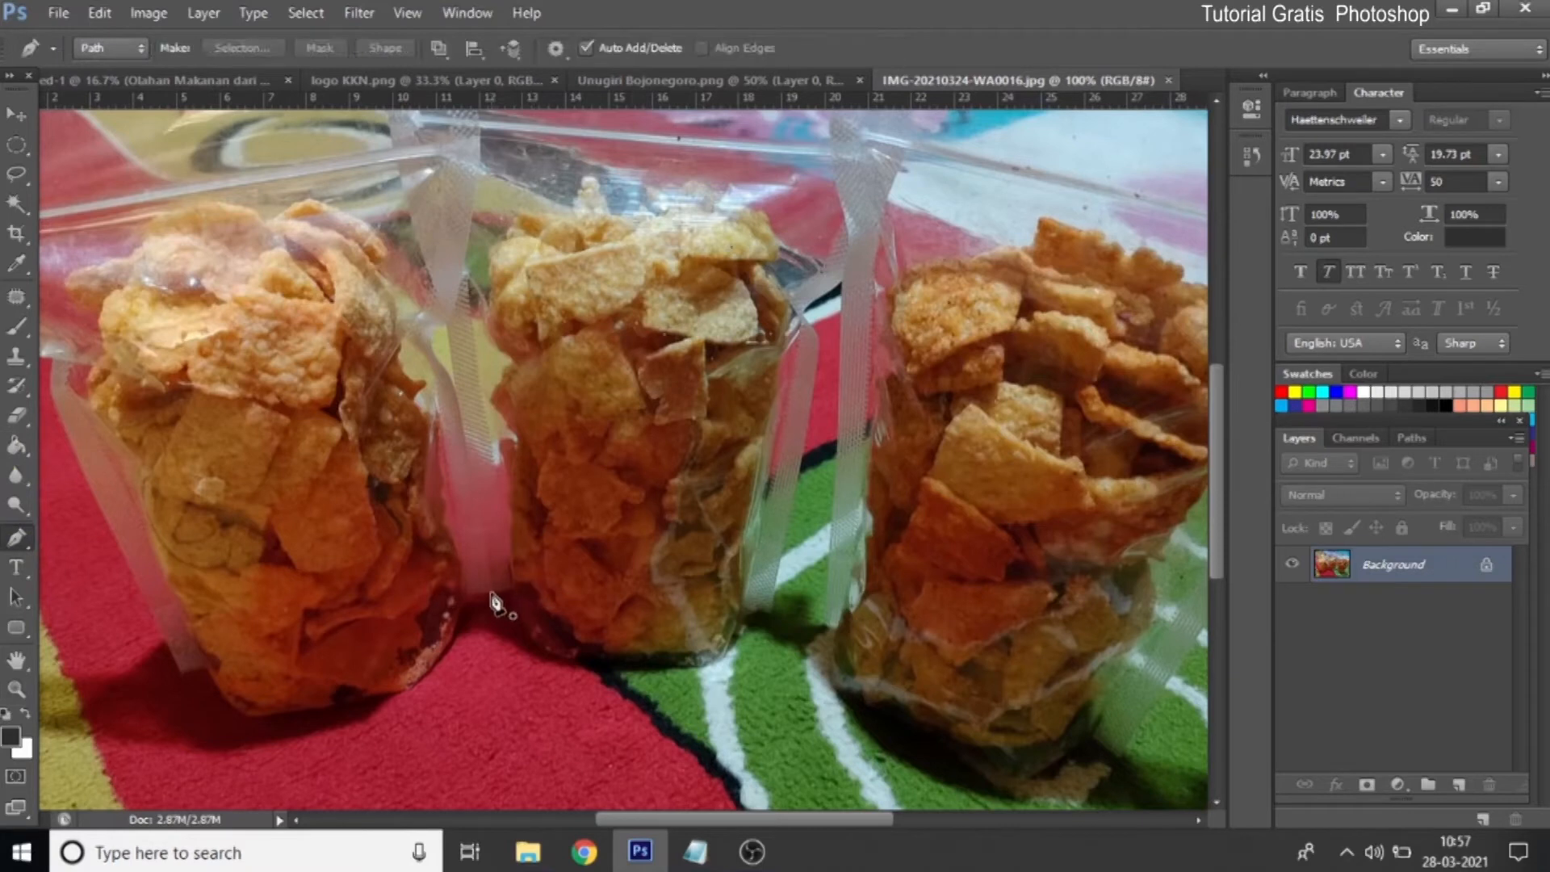
{"action": "left_click", "coordinate": [490, 593]}
{"action": "left_click_drag", "start_coordinate": [583, 652], "coordinate": [746, 615]}
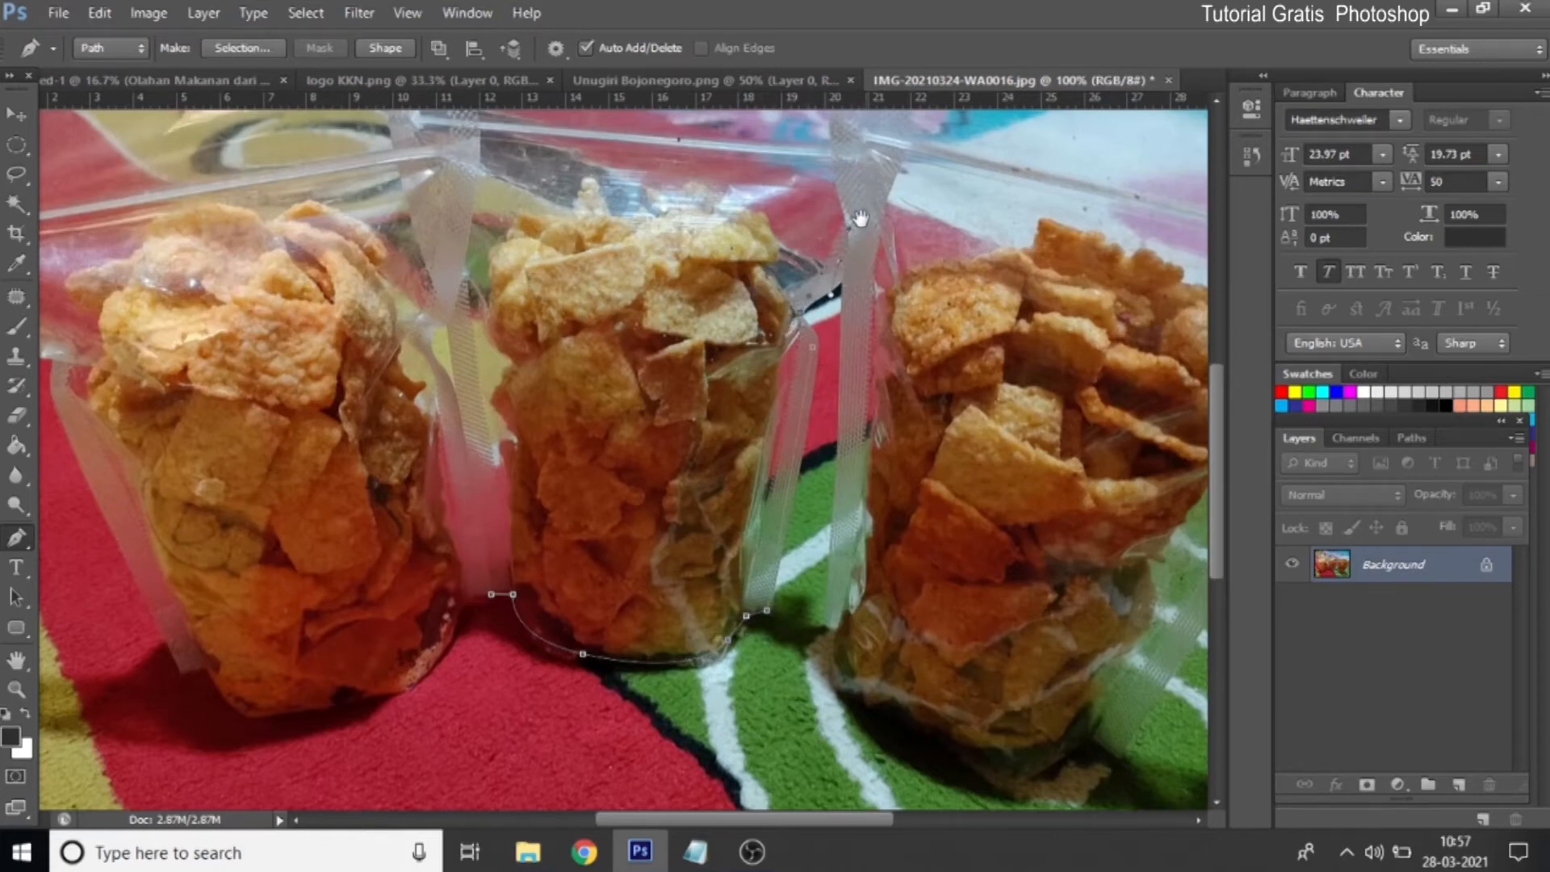
{"action": "left_click_drag", "start_coordinate": [865, 139], "coordinate": [859, 217]}
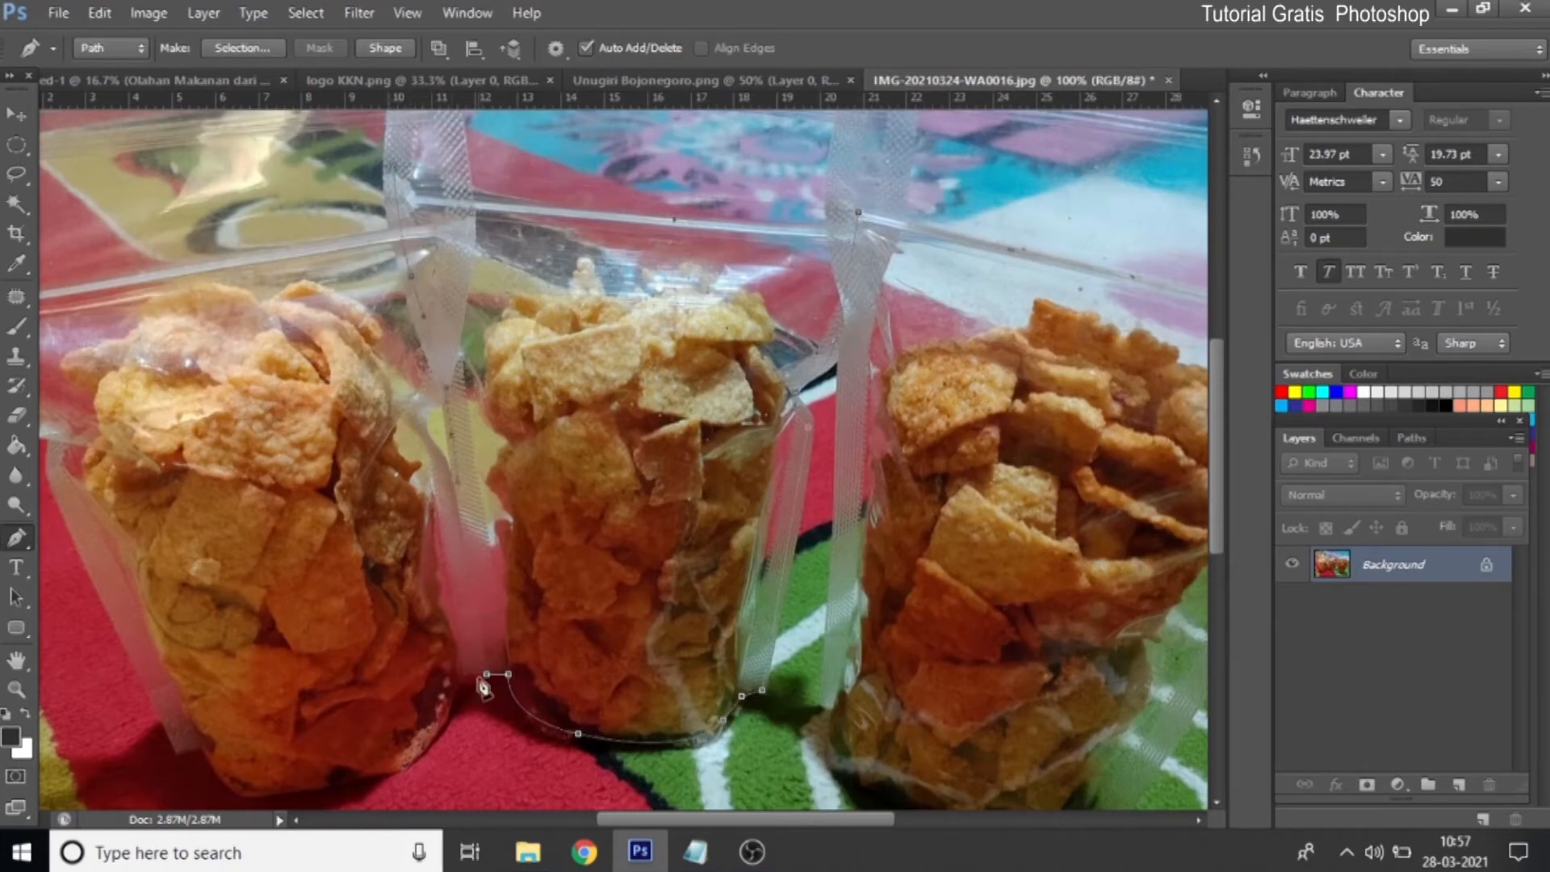
{"action": "left_click", "coordinate": [487, 675]}
Convert the path around the middle snack pouch into a selection
{"action": "right_click", "coordinate": [627, 401]}
{"action": "left_click", "coordinate": [708, 470]}
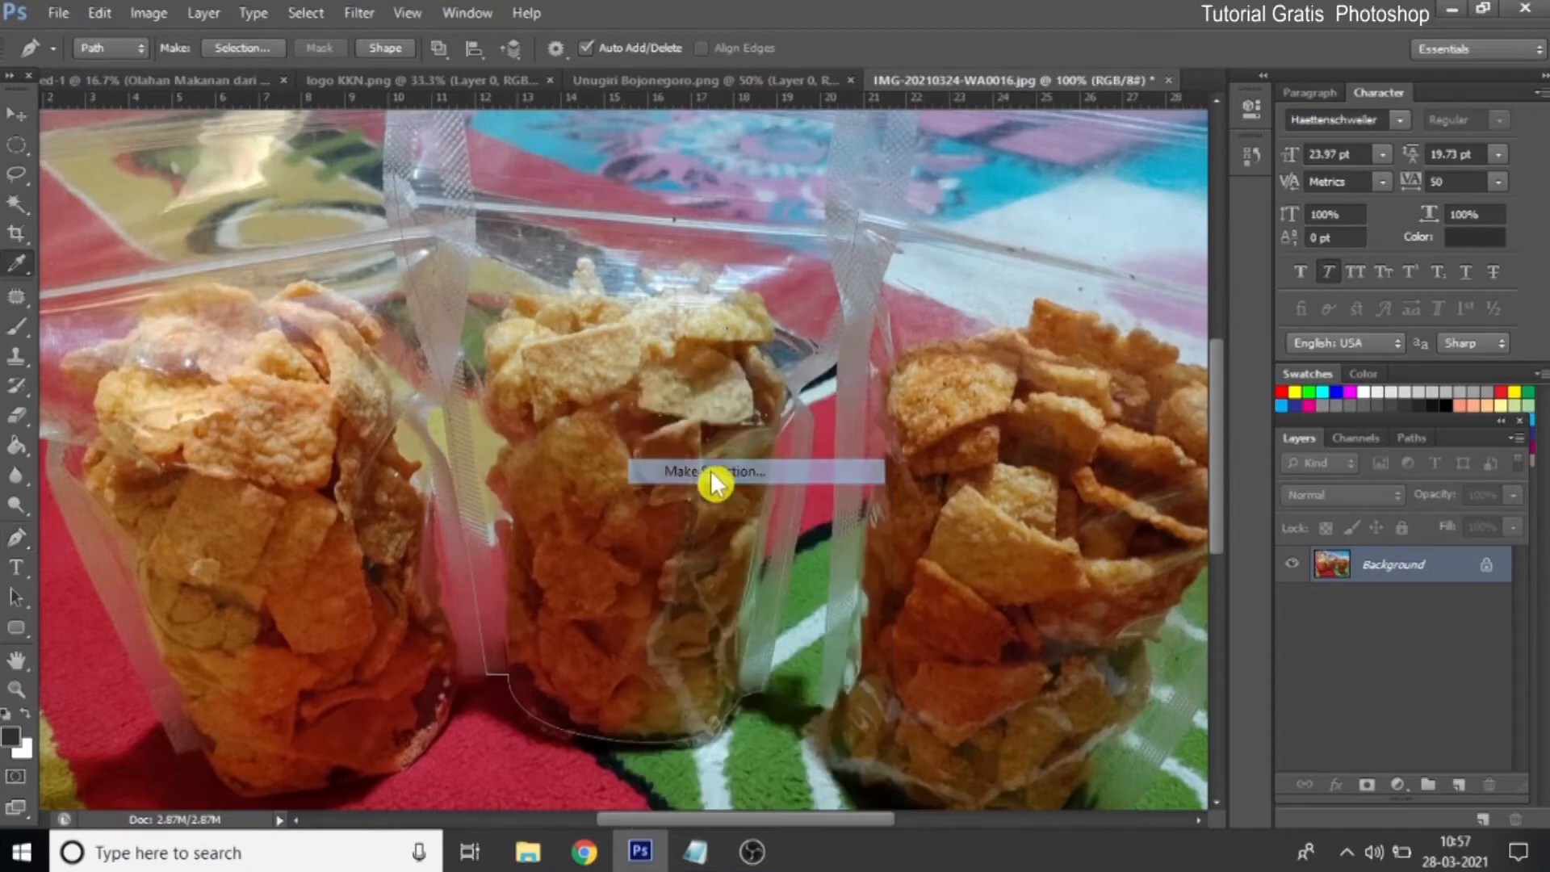
{"action": "left_click", "coordinate": [891, 239]}
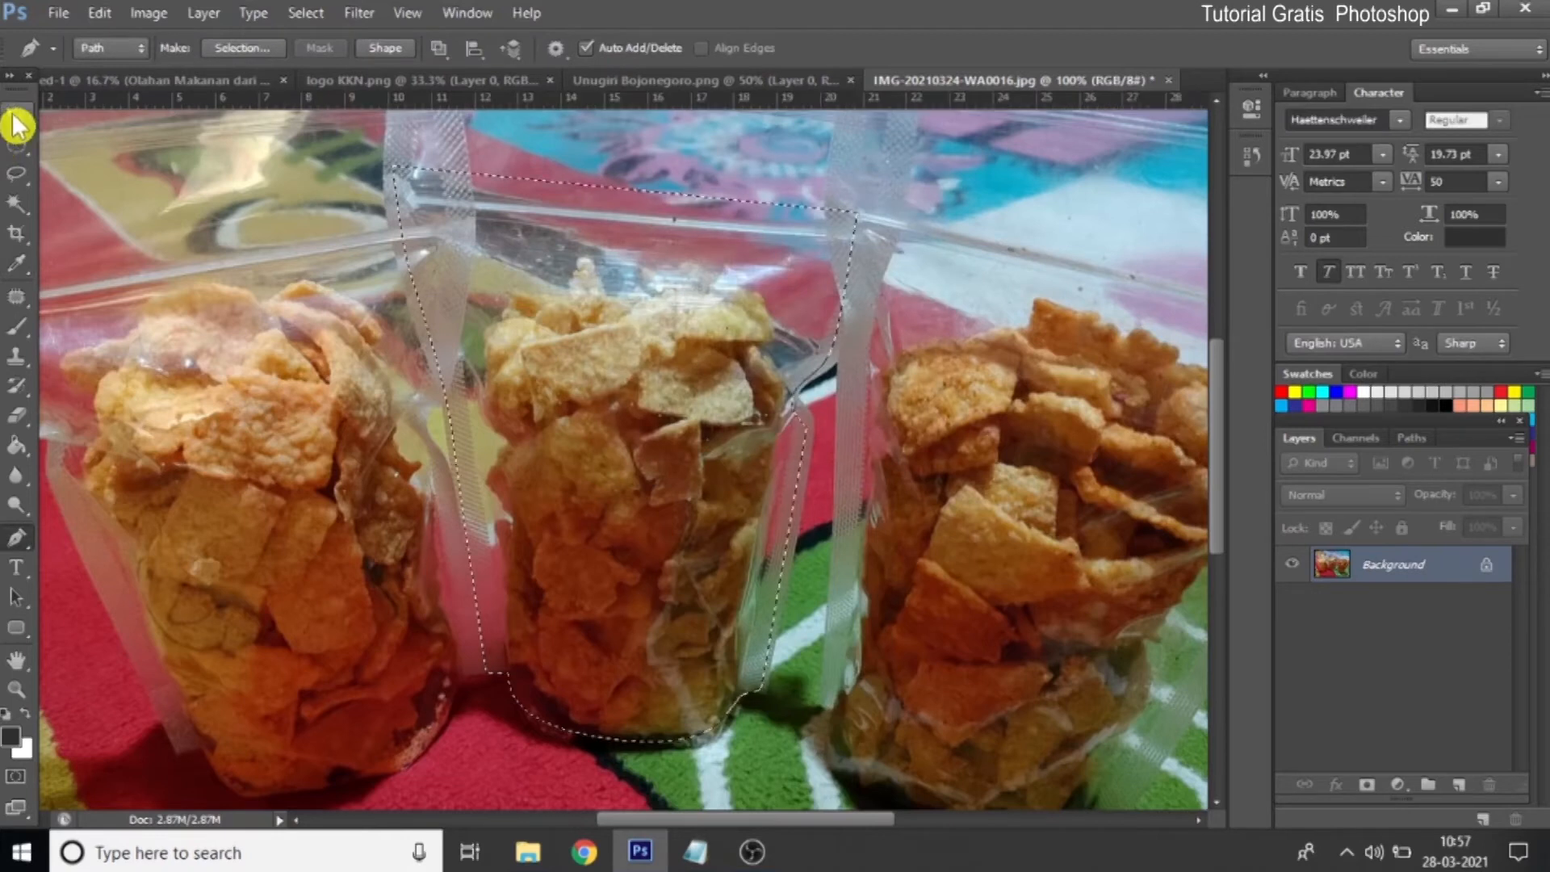
Move the selected snack pouch into the backdrop document, placing it beside the start of "dari Bahan Jagung"
{"action": "left_click", "coordinate": [15, 115]}
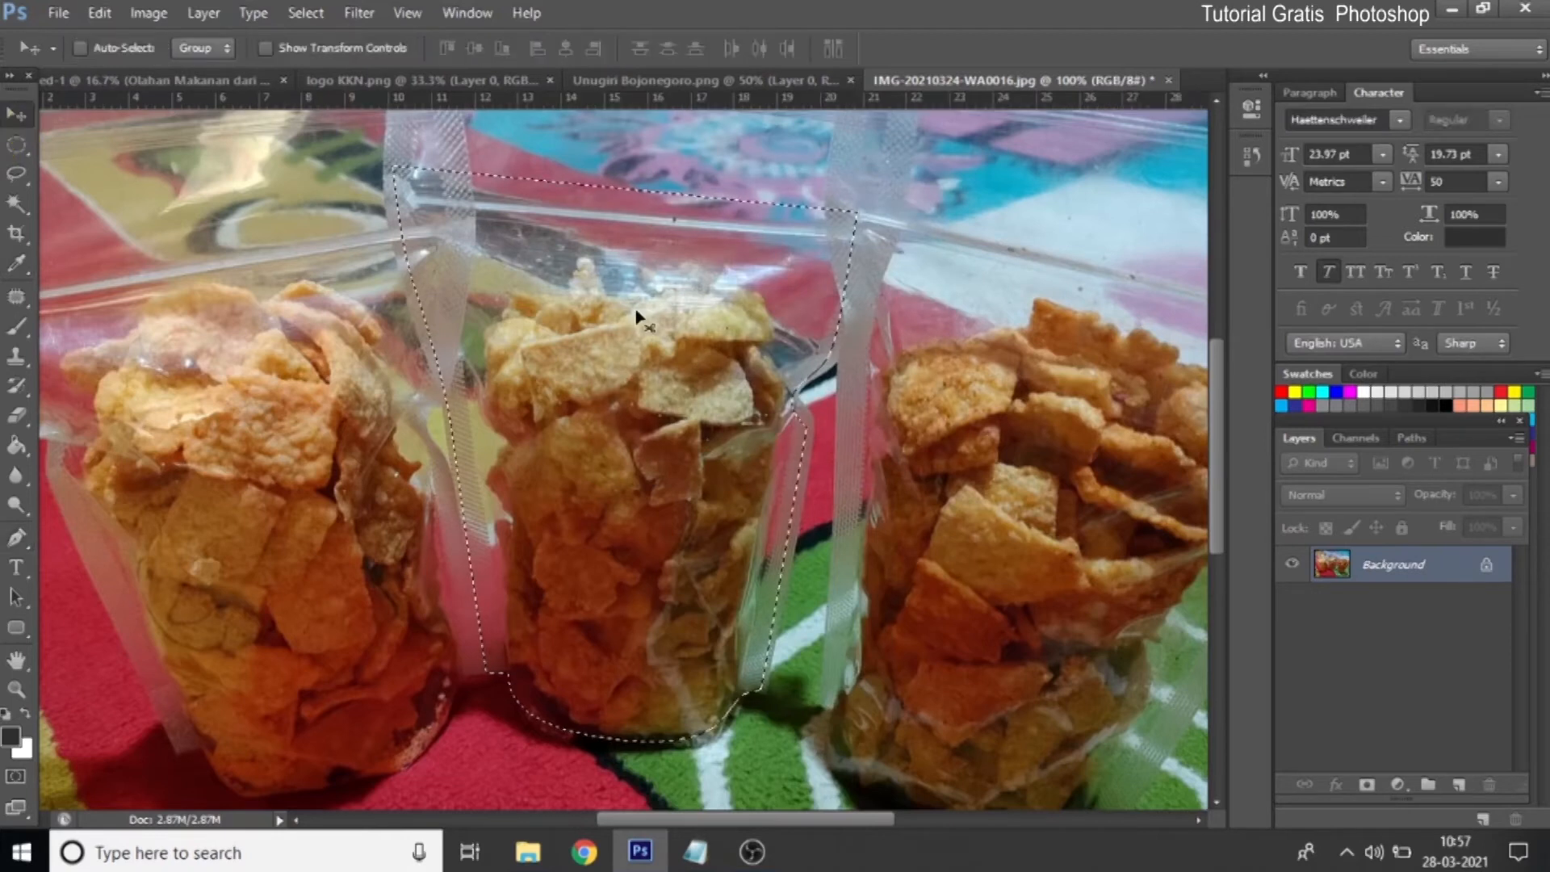
{"action": "left_click", "coordinate": [136, 83]}
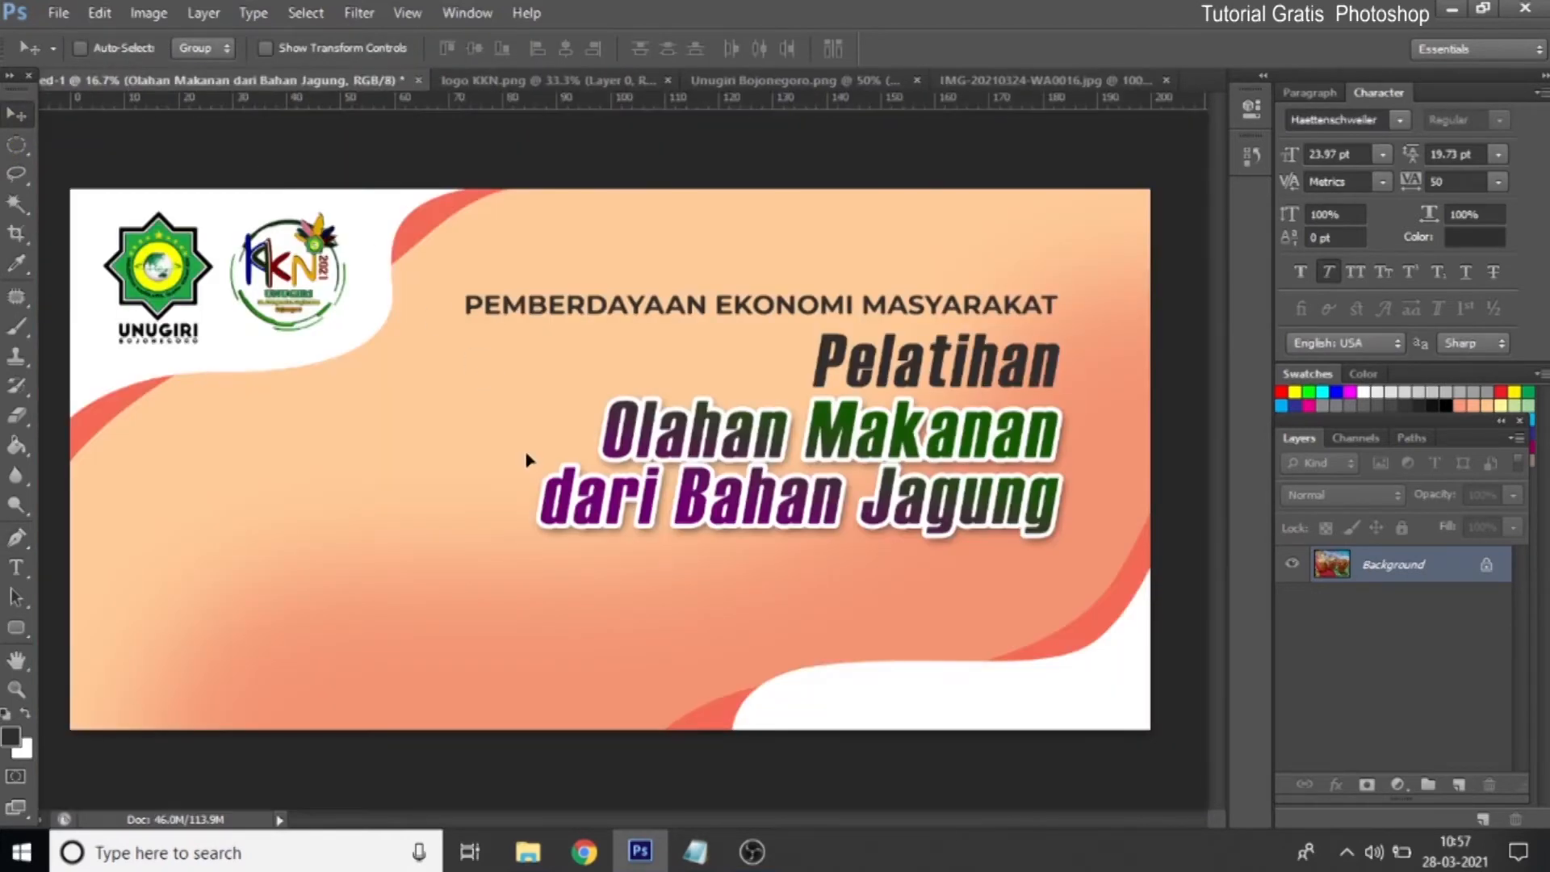
{"action": "left_click_drag", "start_coordinate": [533, 478], "coordinate": [484, 494]}
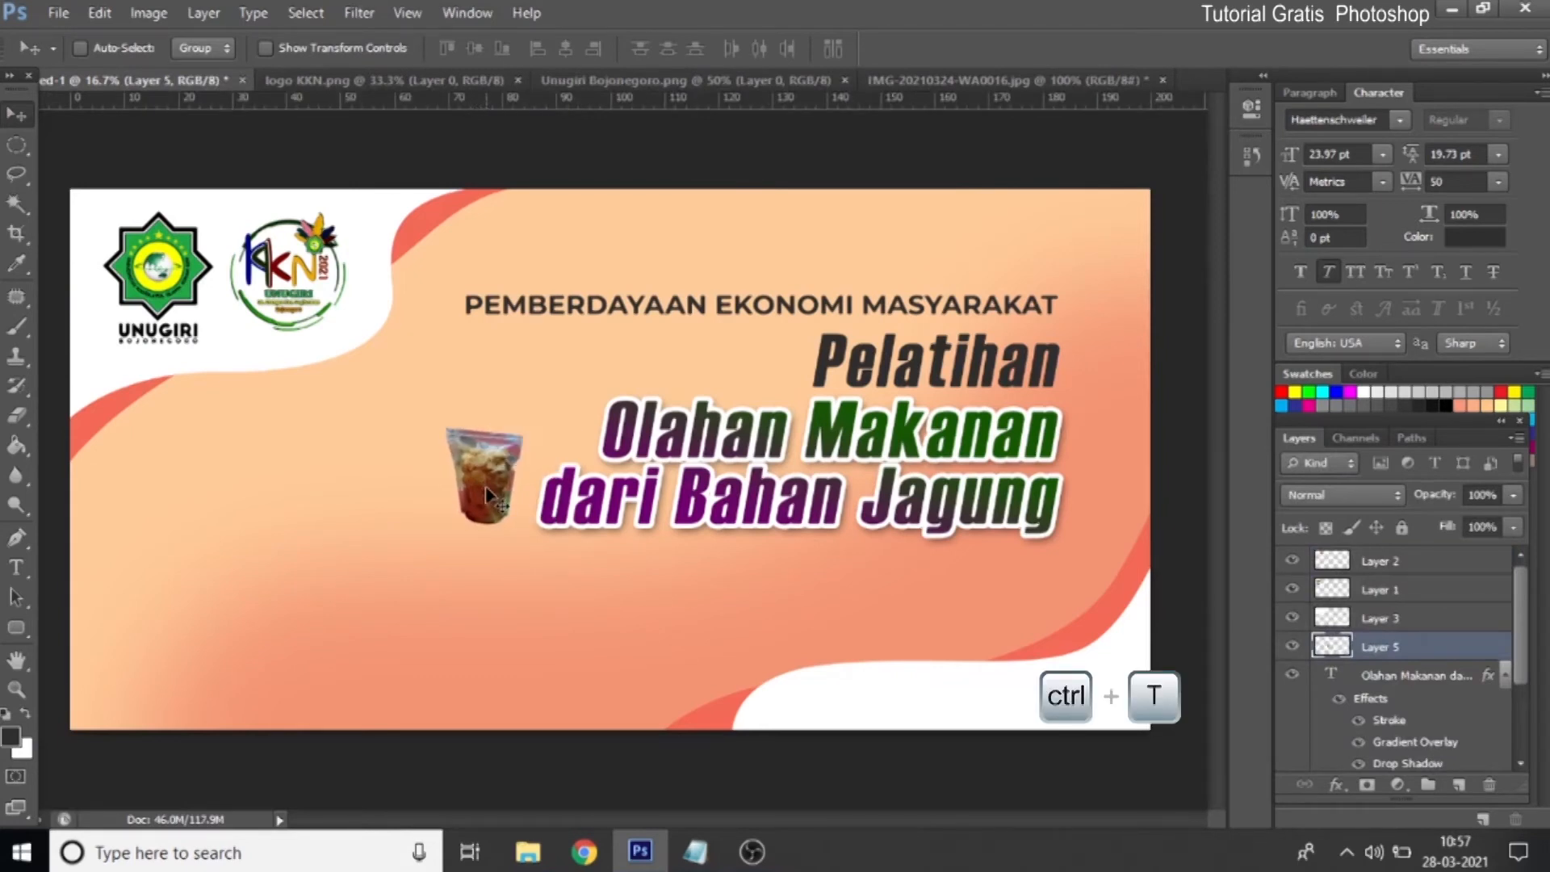
Enlarge the snack pouch with Free Transform to about 164% and nudge it slightly down beside the title
{"action": "key", "text": "ctrl+t"}
{"action": "left_click_drag", "start_coordinate": [447, 428], "coordinate": [401, 389]}
{"action": "left_click_drag", "start_coordinate": [524, 393], "coordinate": [534, 367]}
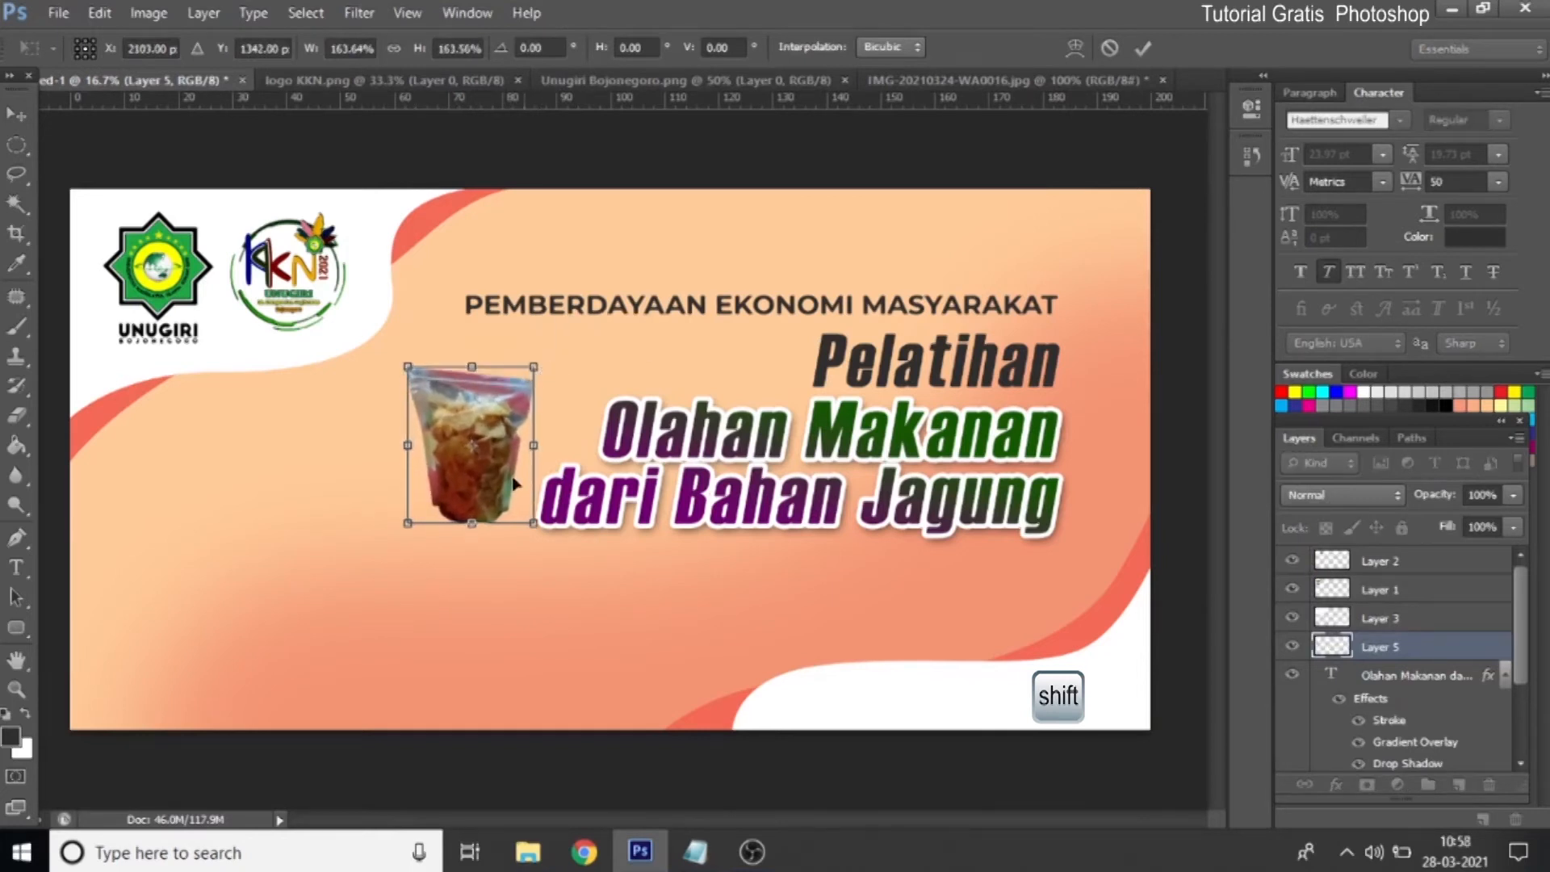
{"action": "left_click", "coordinate": [1142, 48]}
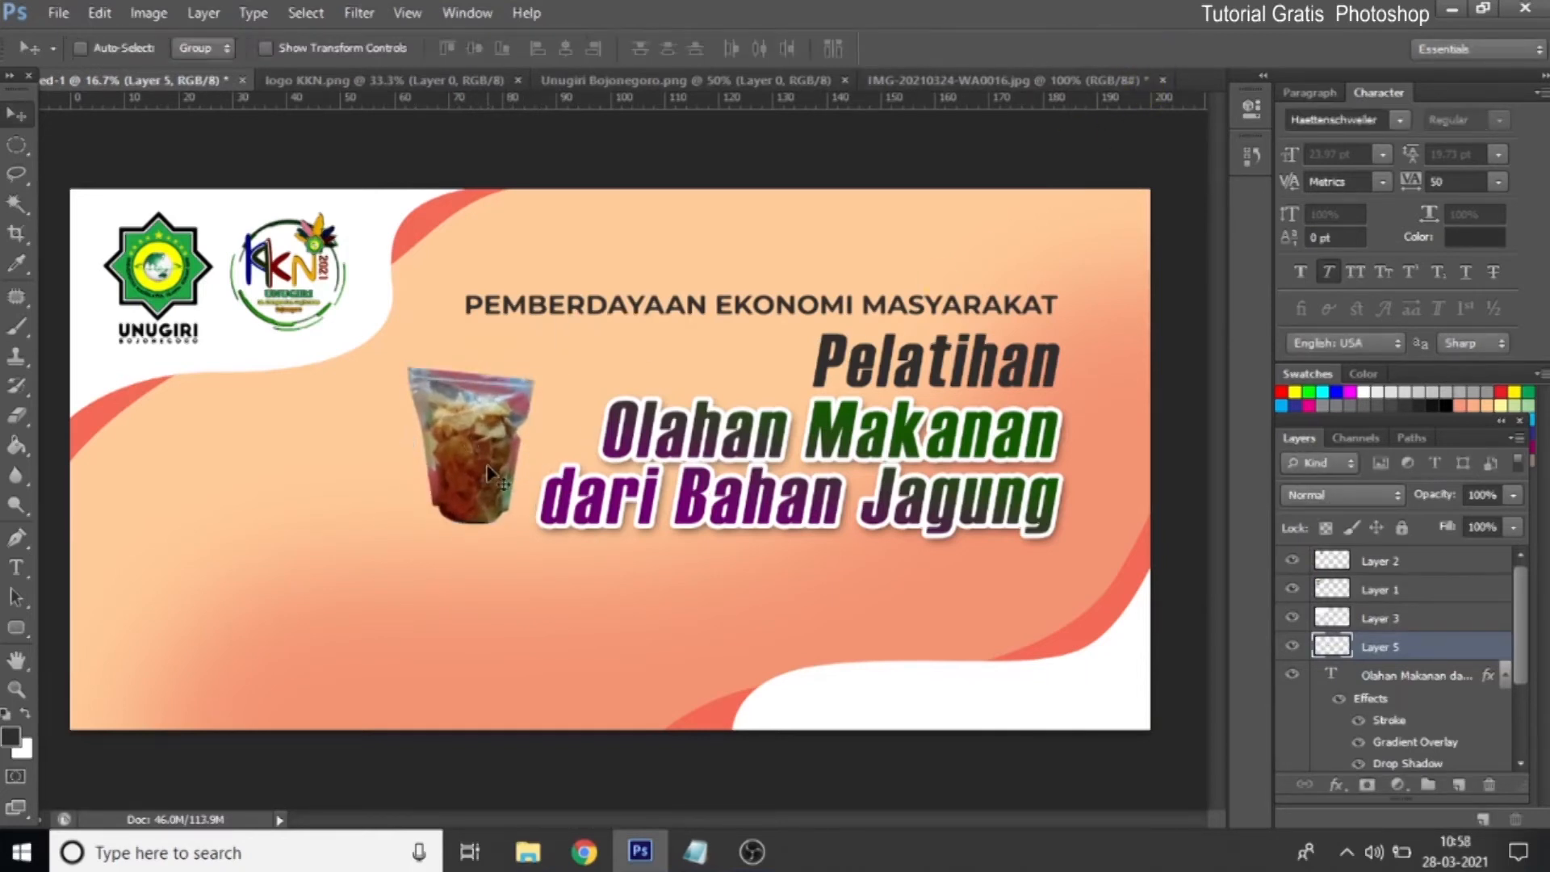
{"action": "left_click_drag", "start_coordinate": [489, 467], "coordinate": [490, 479]}
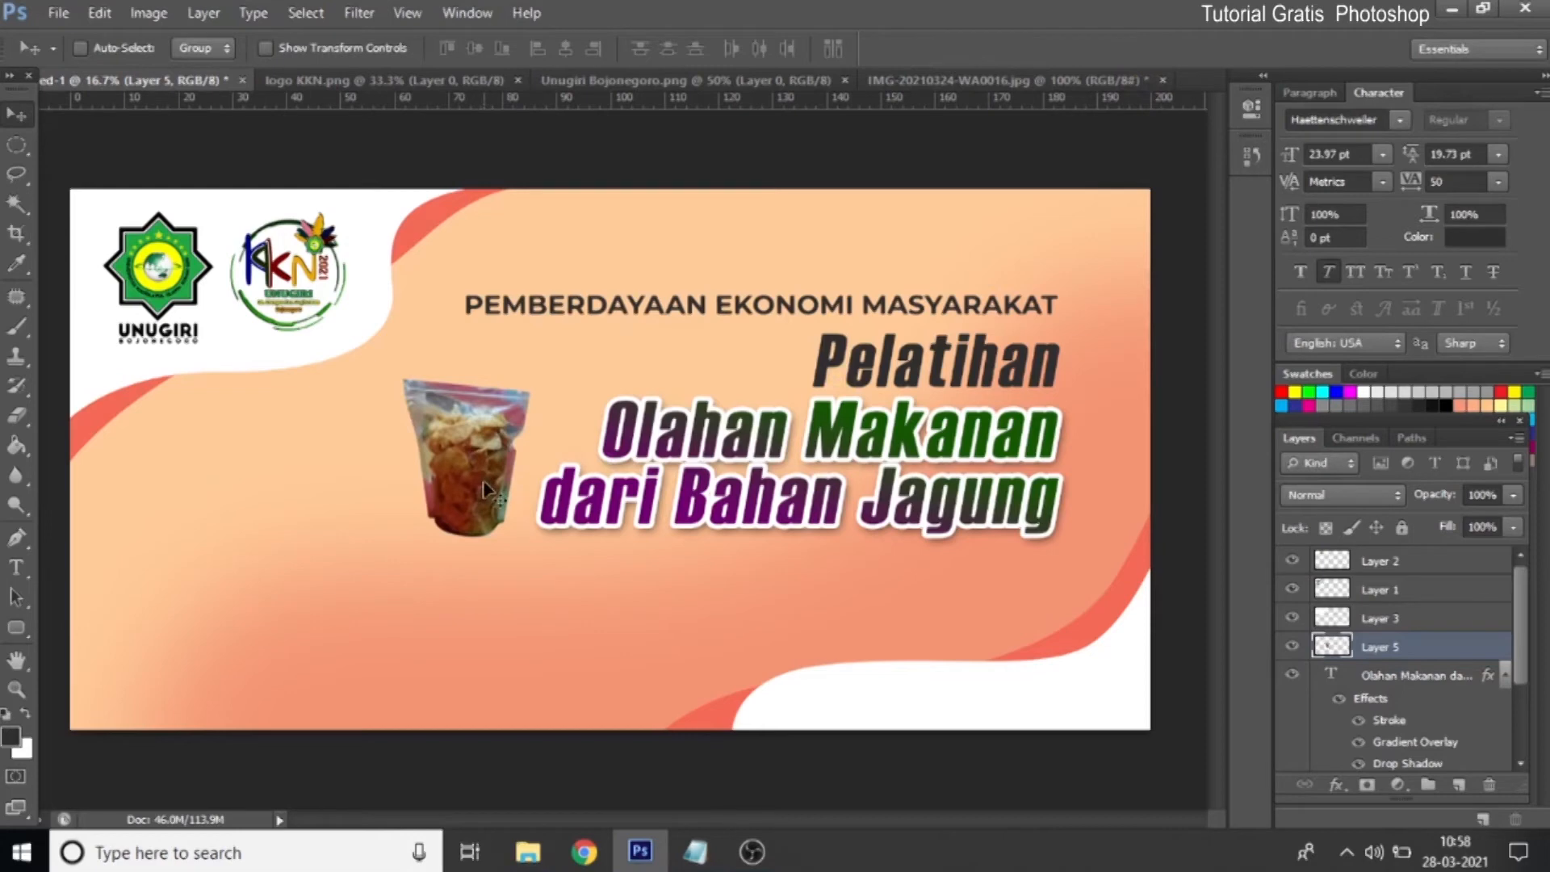
Brighten the snack pouch with a Curves adjustment, raising the midtones from input 116 to output 135
{"action": "left_click", "coordinate": [148, 13]}
{"action": "mouse_move", "coordinate": [186, 69]}
{"action": "left_click", "coordinate": [477, 113]}
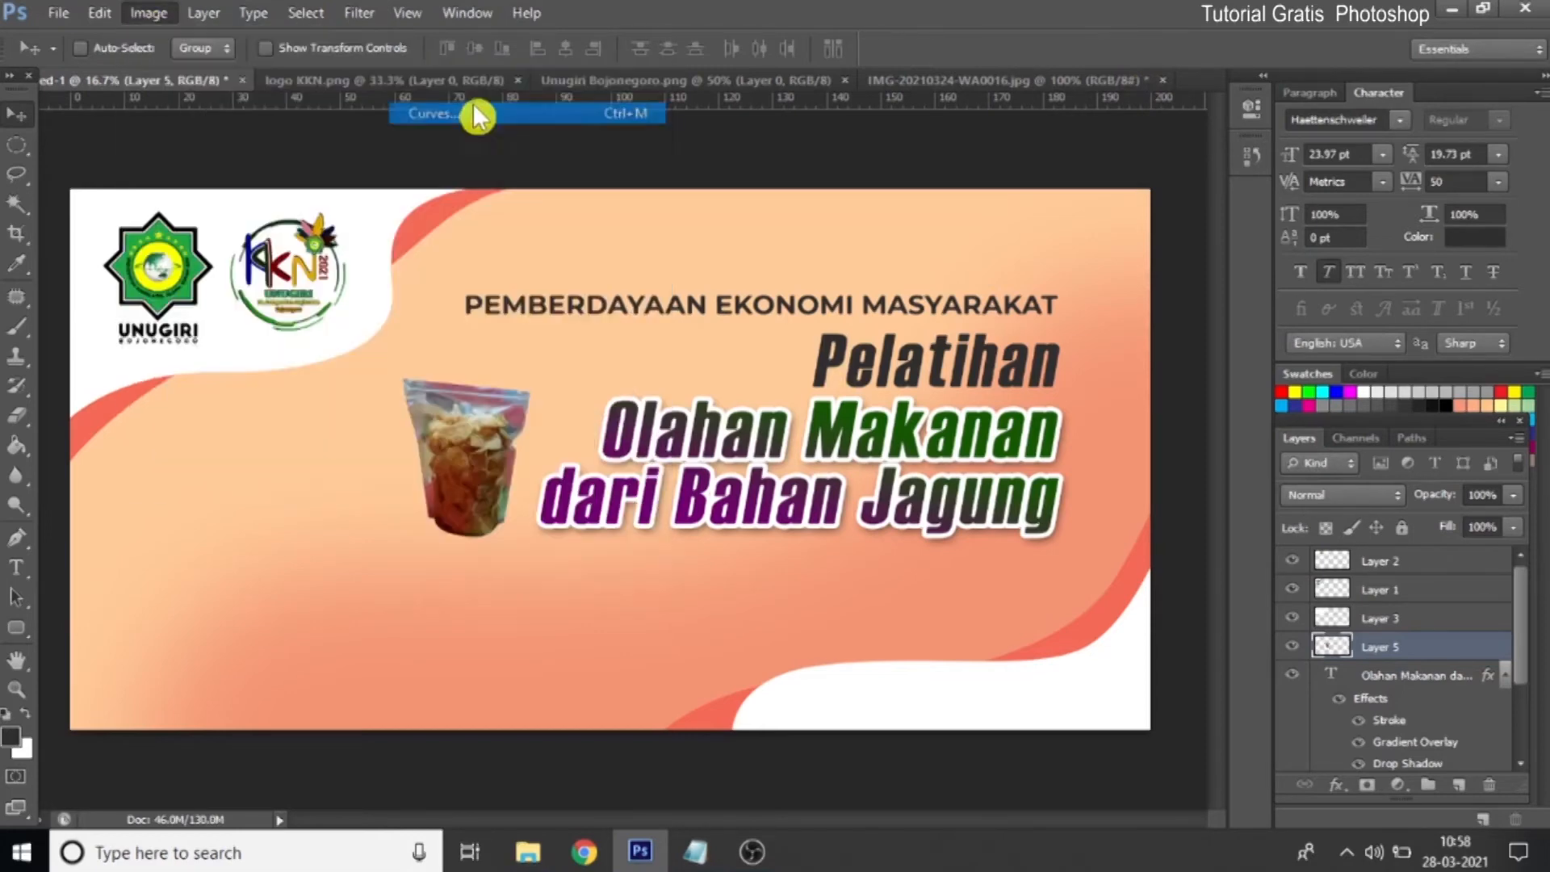
{"action": "left_click_drag", "start_coordinate": [1088, 347], "coordinate": [1089, 345]}
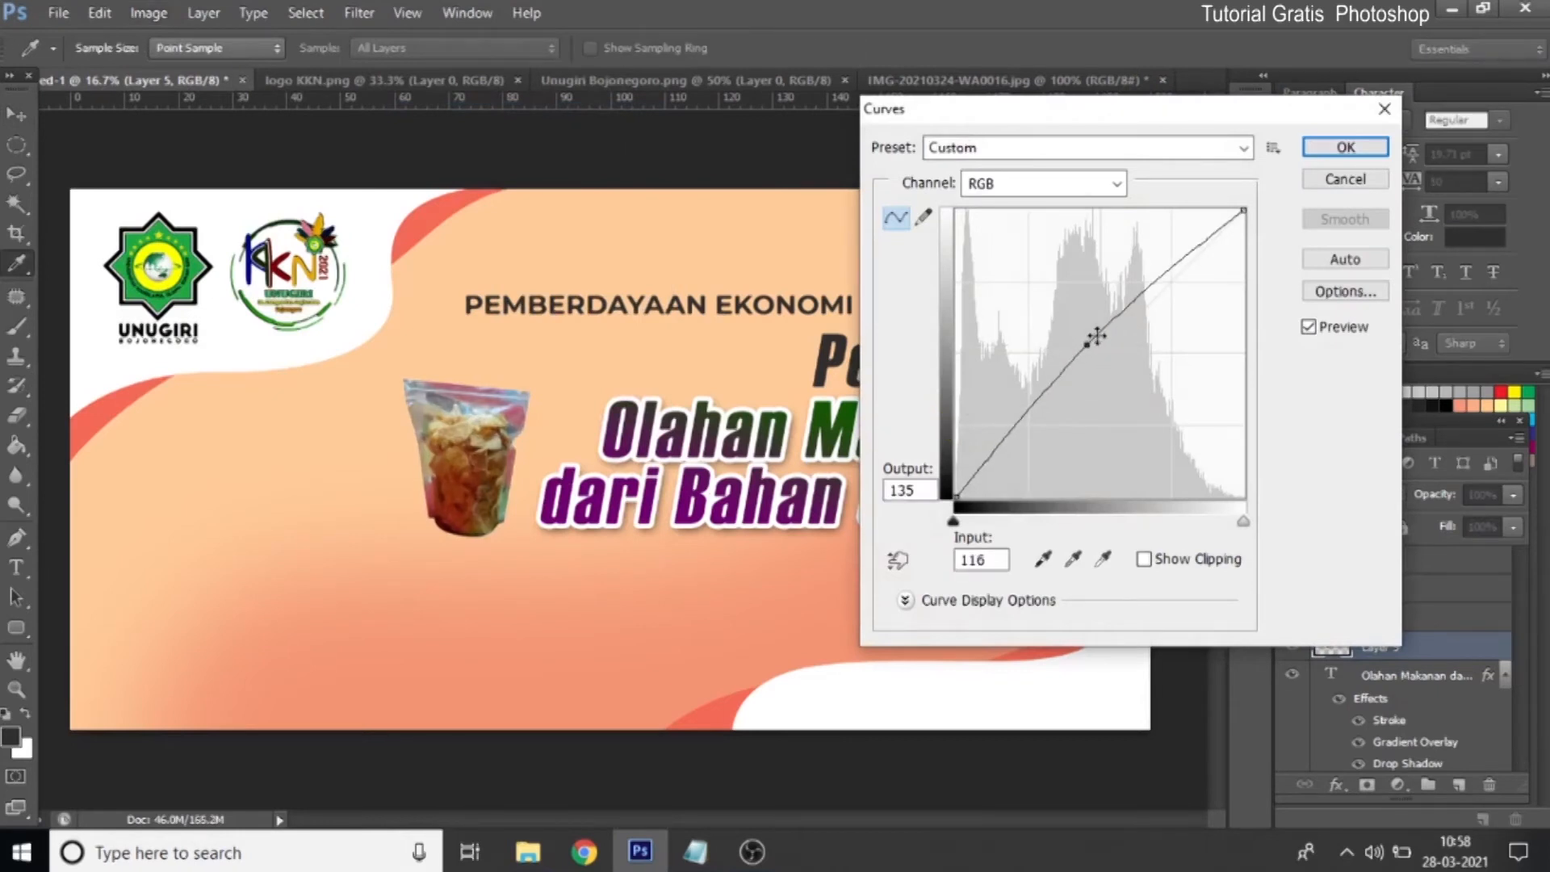
{"action": "left_click", "coordinate": [1360, 149]}
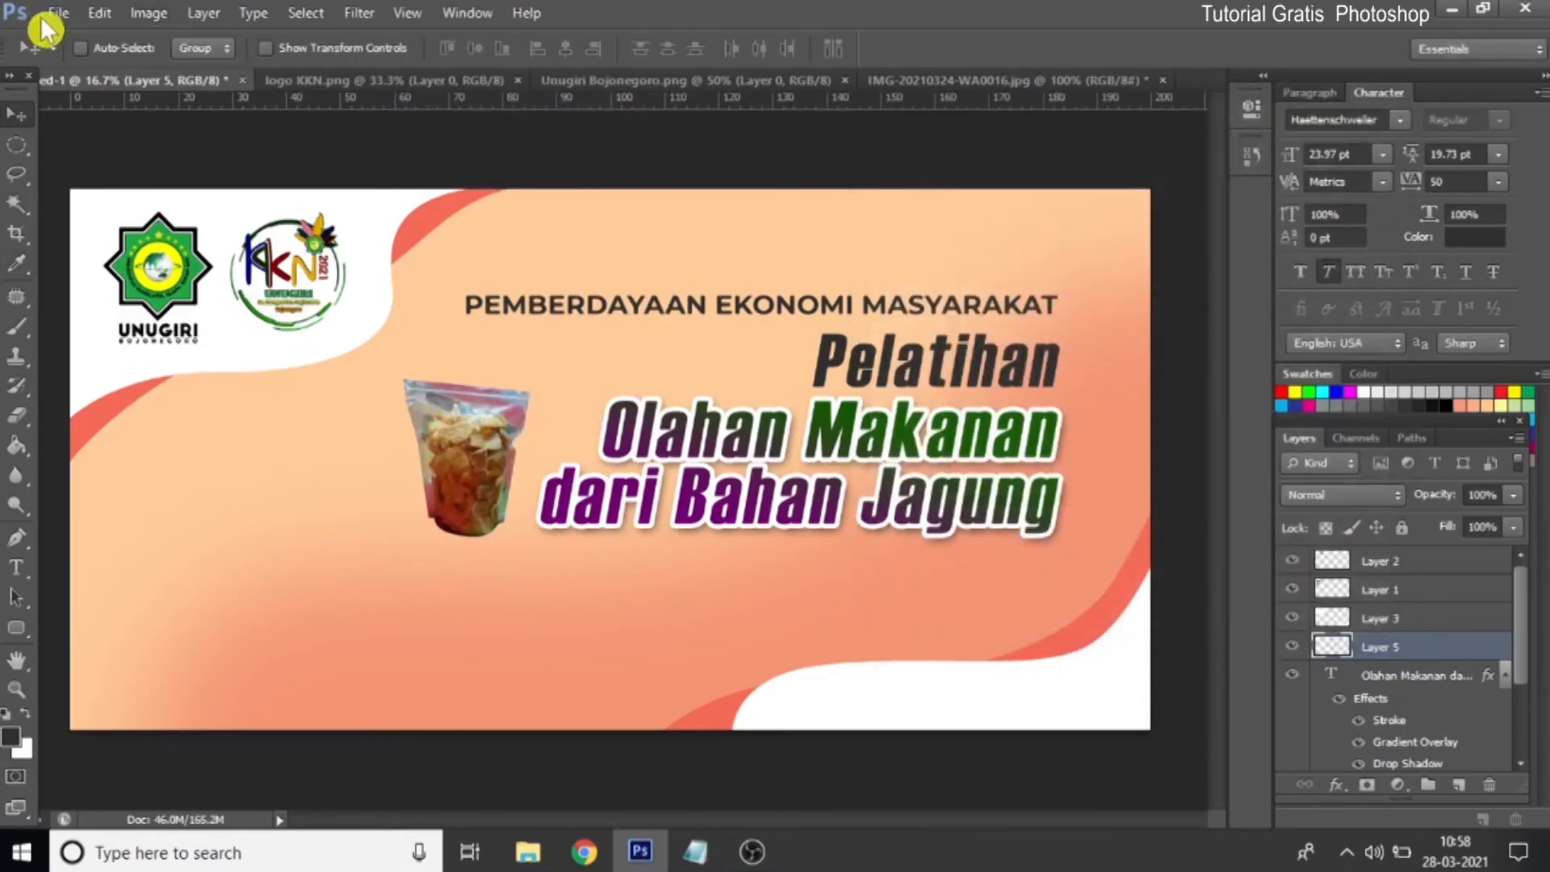
Deepen the snack pouch's shadows with a Levels adjustment, setting the black input level to 9
{"action": "left_click", "coordinate": [149, 13]}
{"action": "mouse_move", "coordinate": [182, 70]}
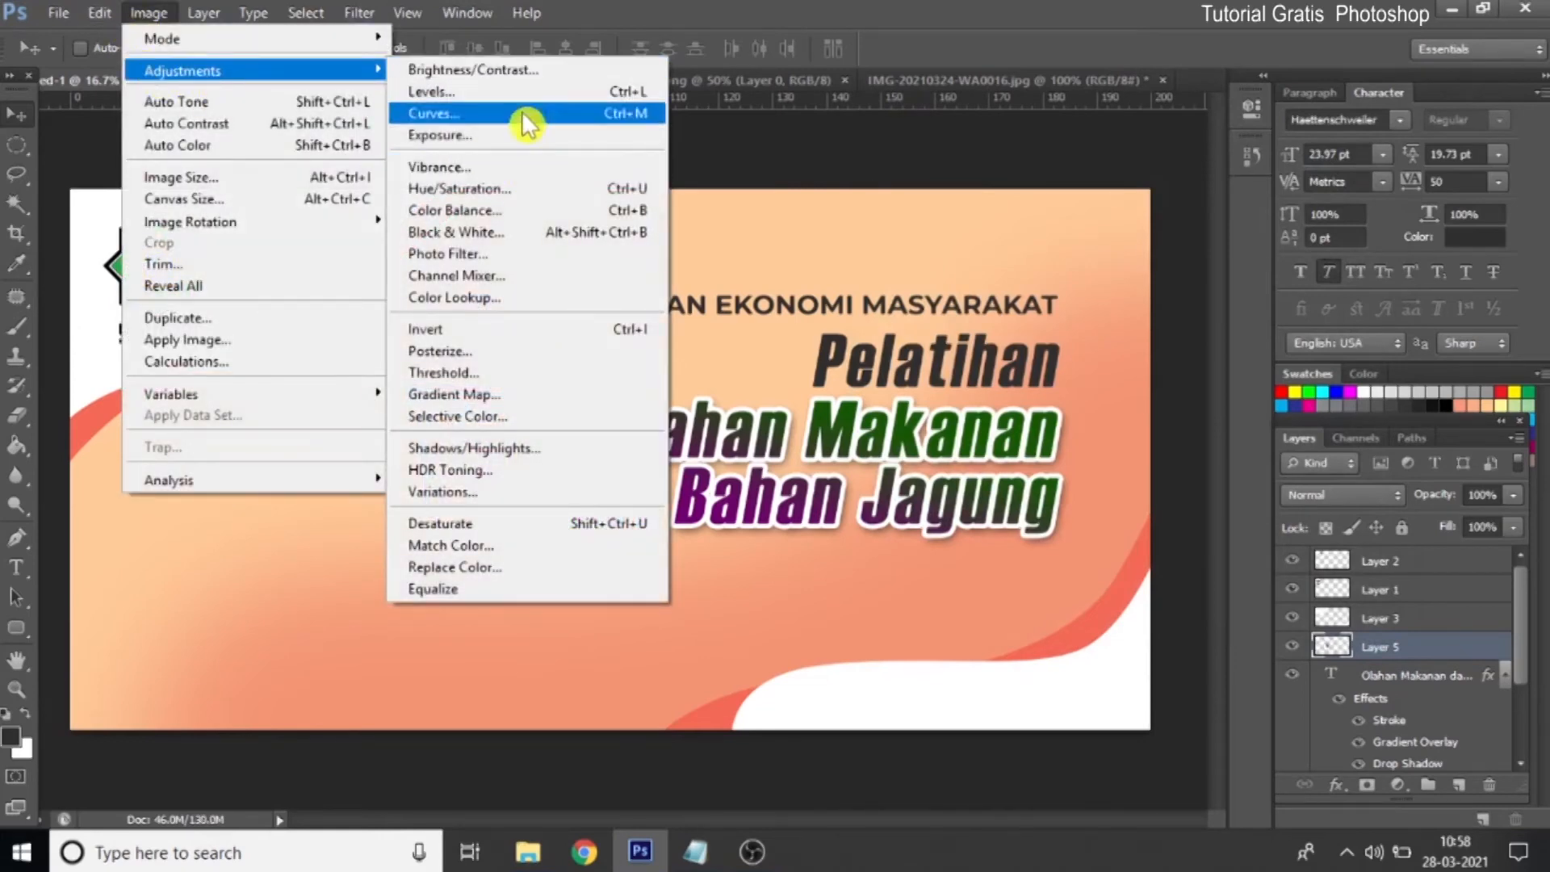
{"action": "left_click", "coordinate": [516, 94]}
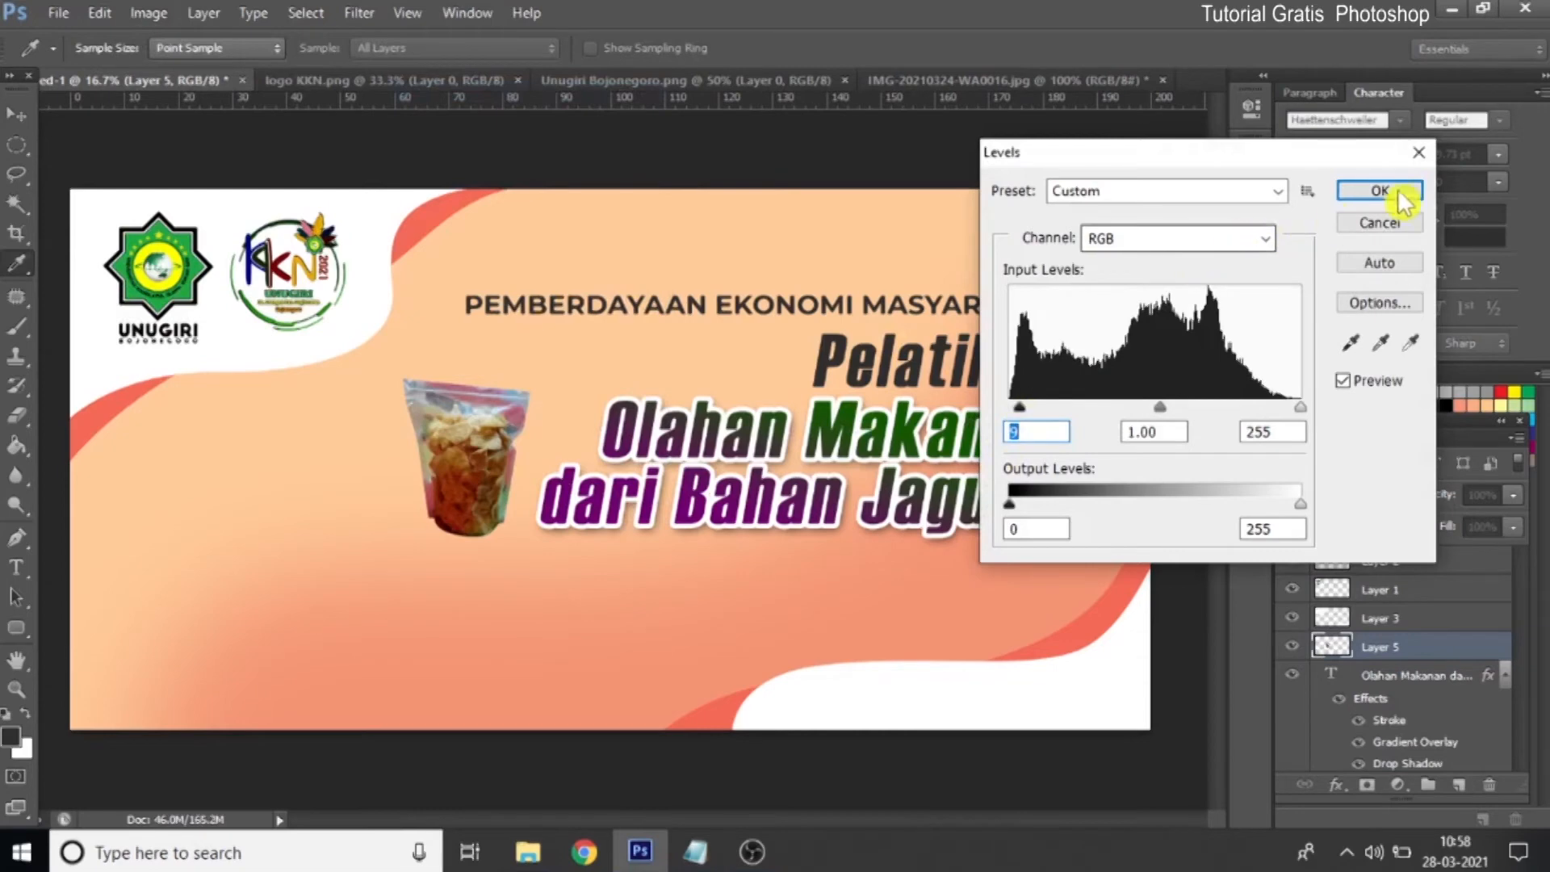
{"action": "left_click", "coordinate": [1362, 194]}
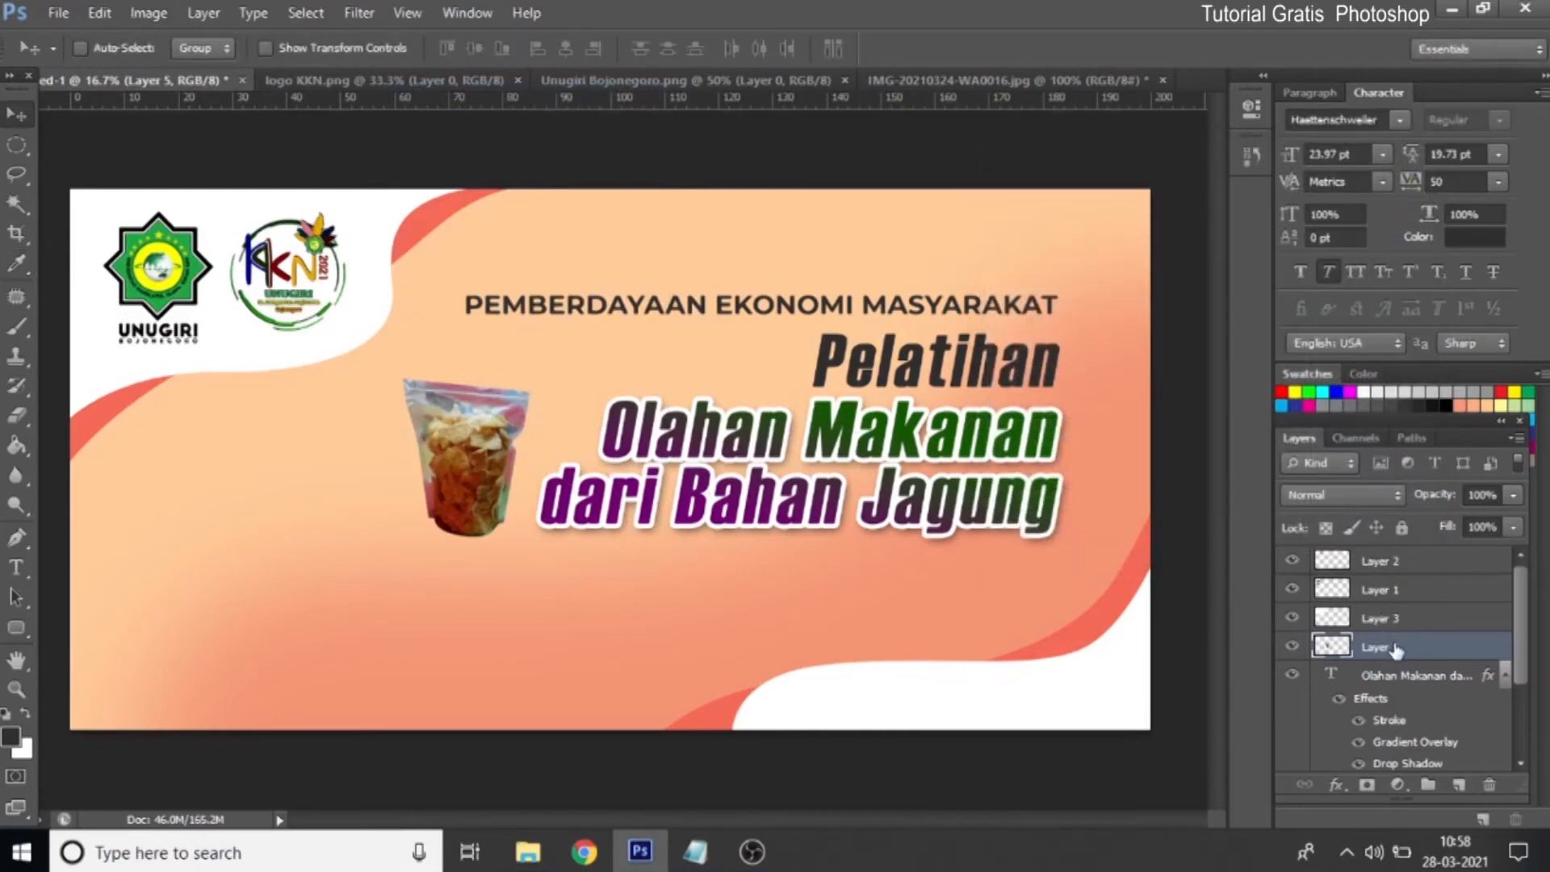
Duplicate the snack pouch layer and place the copy left of the original, partly overlapping it
{"action": "right_click", "coordinate": [1395, 648]}
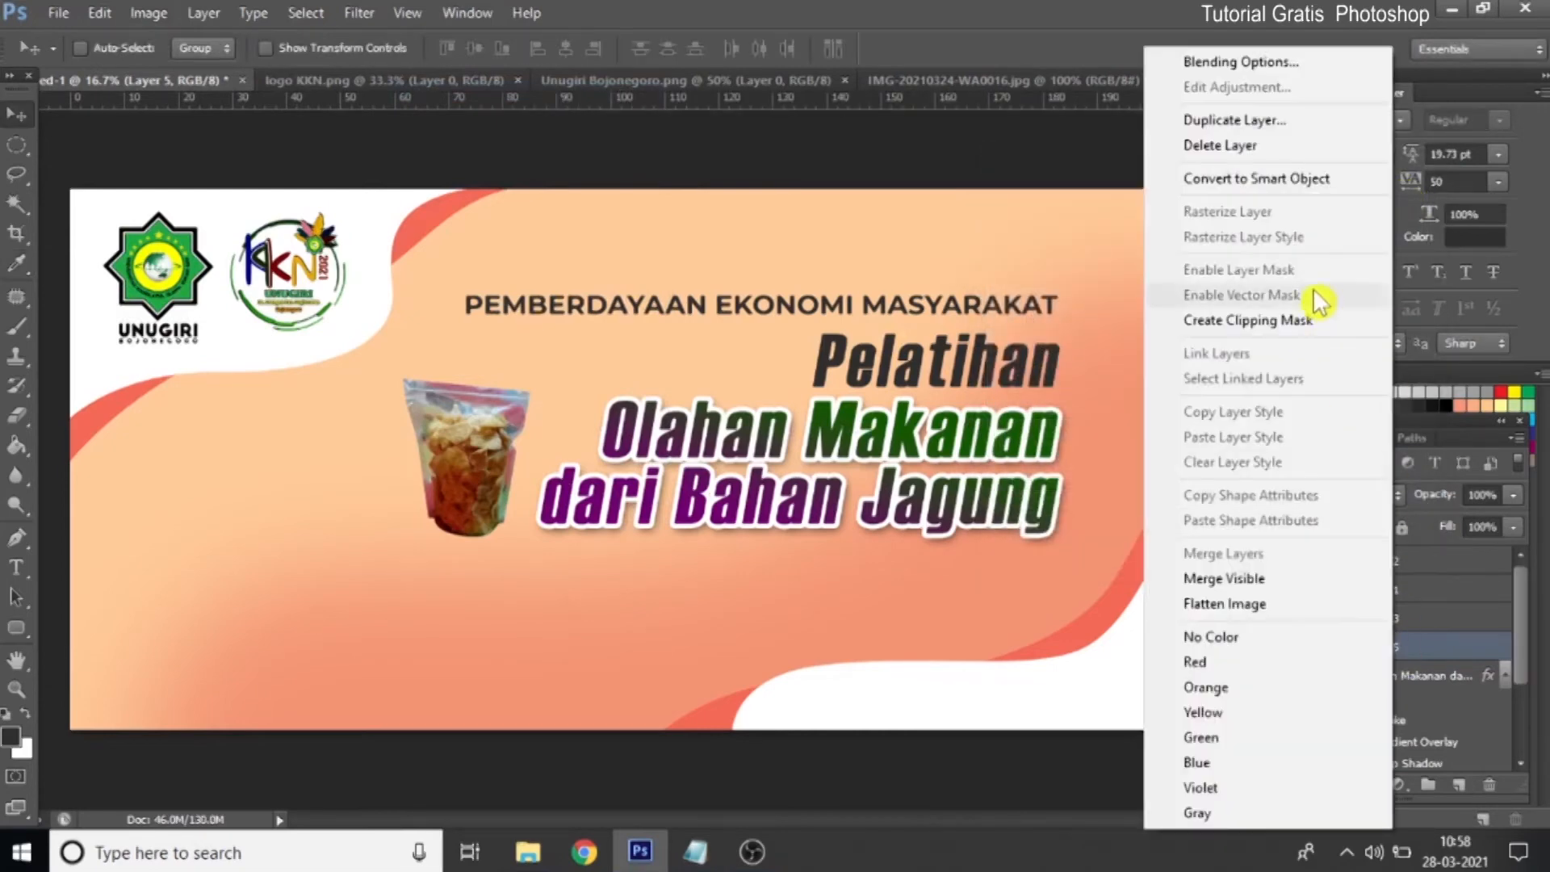
{"action": "left_click", "coordinate": [1259, 123]}
{"action": "left_click", "coordinate": [993, 253]}
{"action": "left_click_drag", "start_coordinate": [464, 472], "coordinate": [413, 476]}
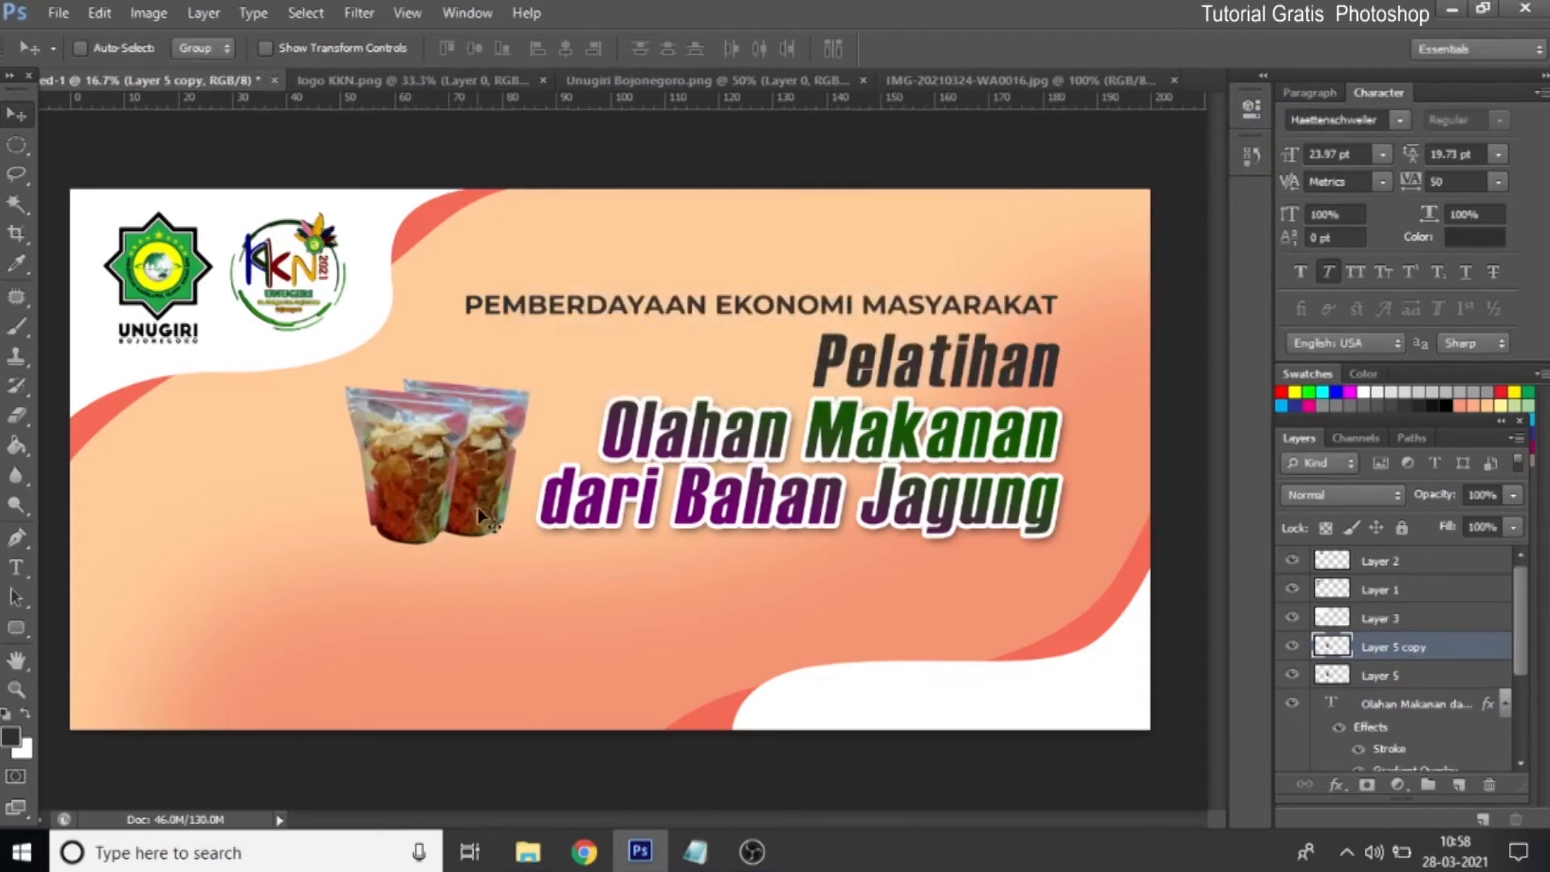
Rotate the front pouch copy about 7.9° counterclockwise with Free Transform and nudge it slightly outward from the rear pouch
{"action": "key", "text": "ctrl+t"}
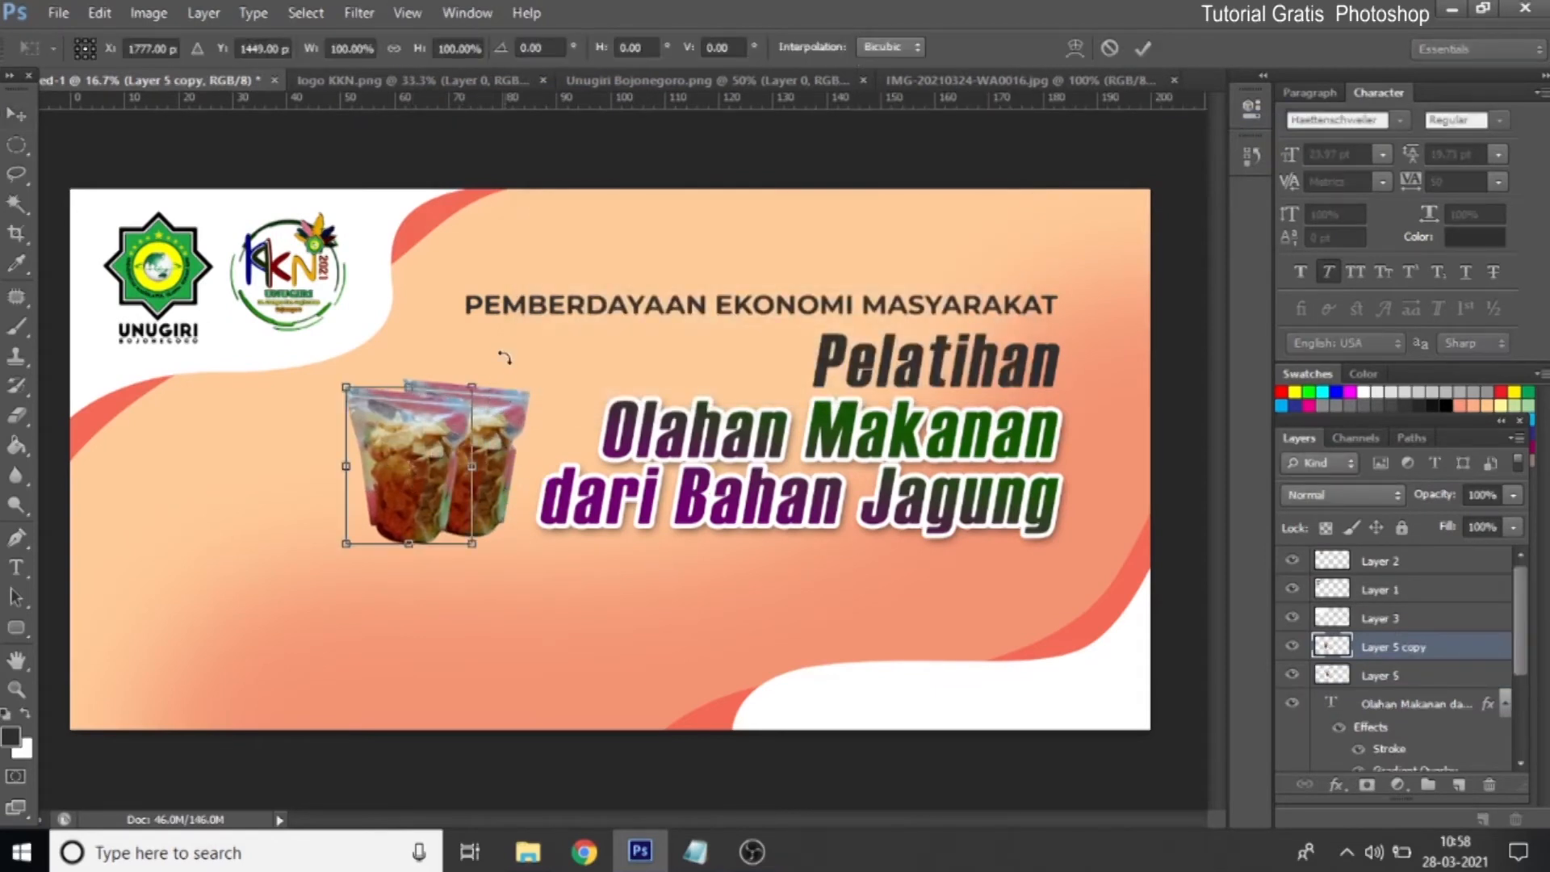
{"action": "left_click_drag", "start_coordinate": [501, 353], "coordinate": [489, 344]}
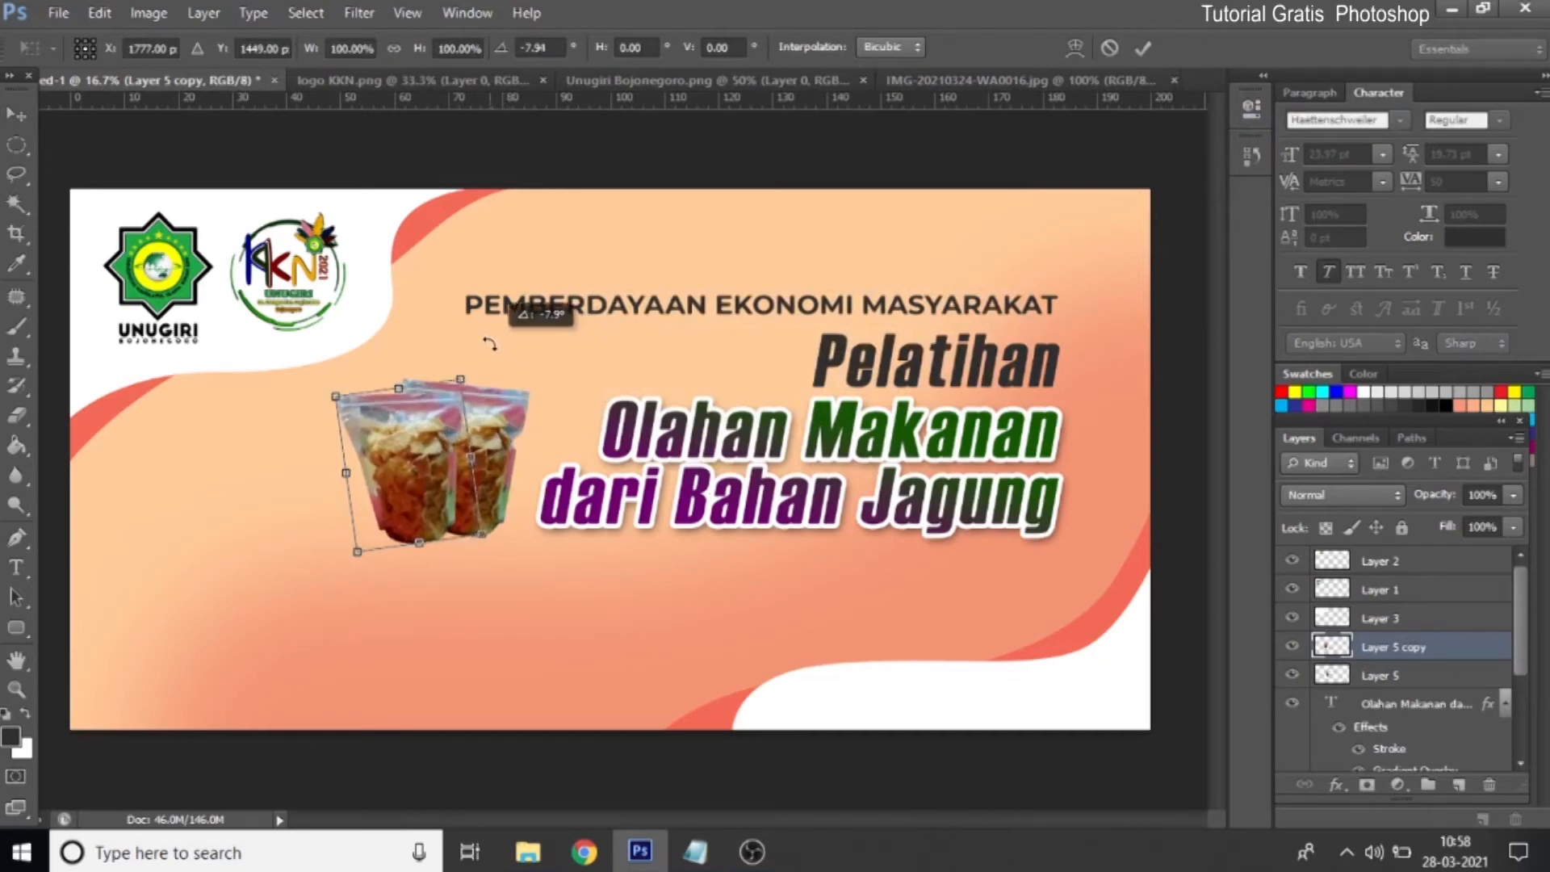
{"action": "left_click", "coordinate": [1142, 47]}
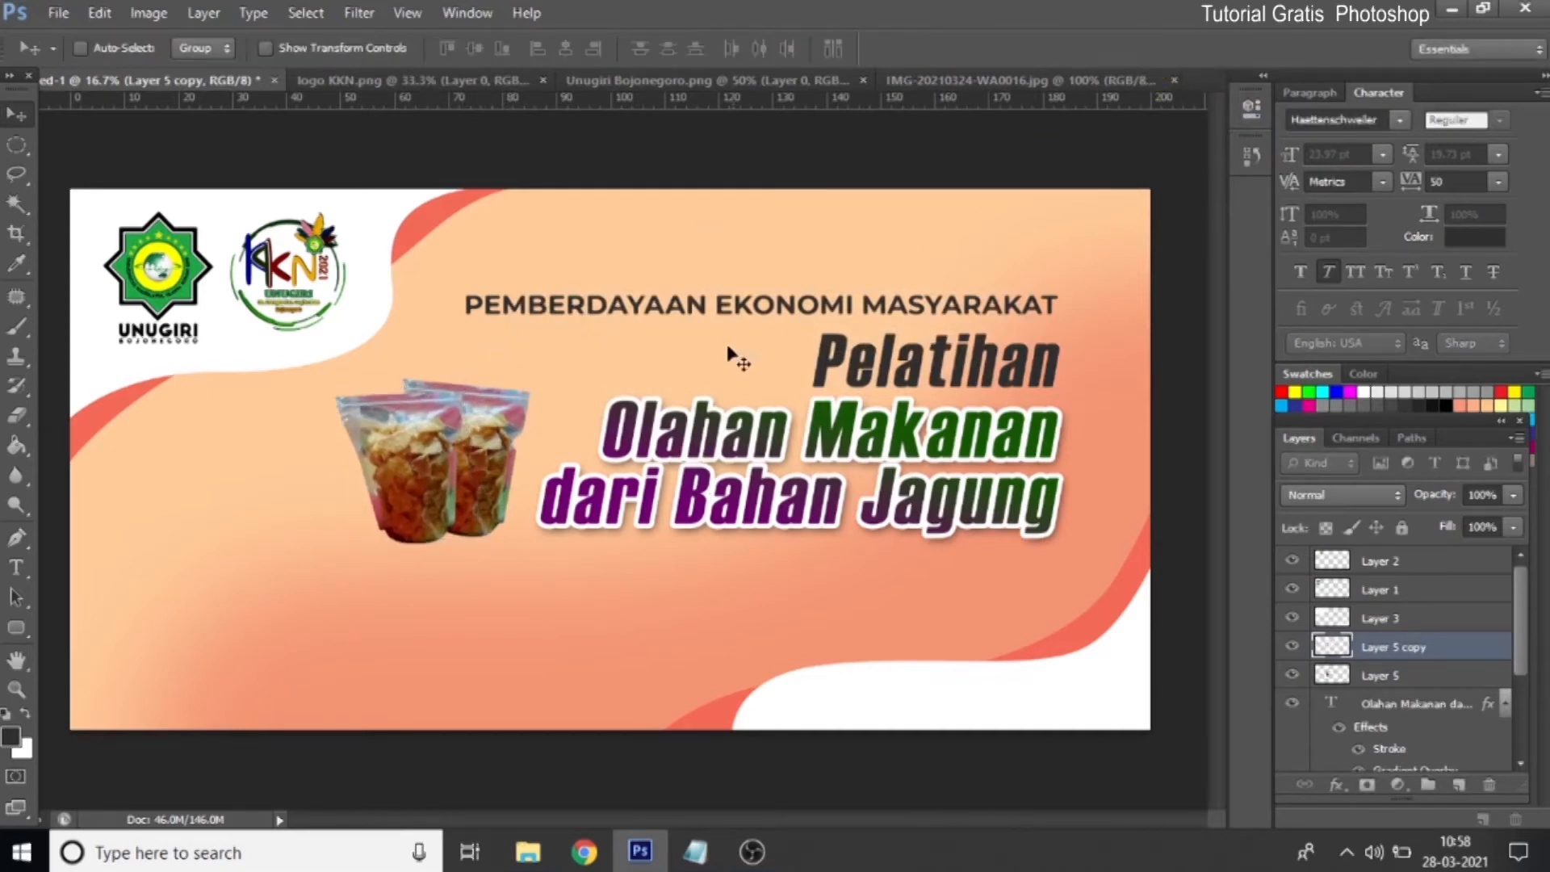
{"action": "right_click", "coordinate": [417, 472]}
{"action": "left_click", "coordinate": [484, 481]}
{"action": "left_click_drag", "start_coordinate": [428, 484], "coordinate": [436, 494]}
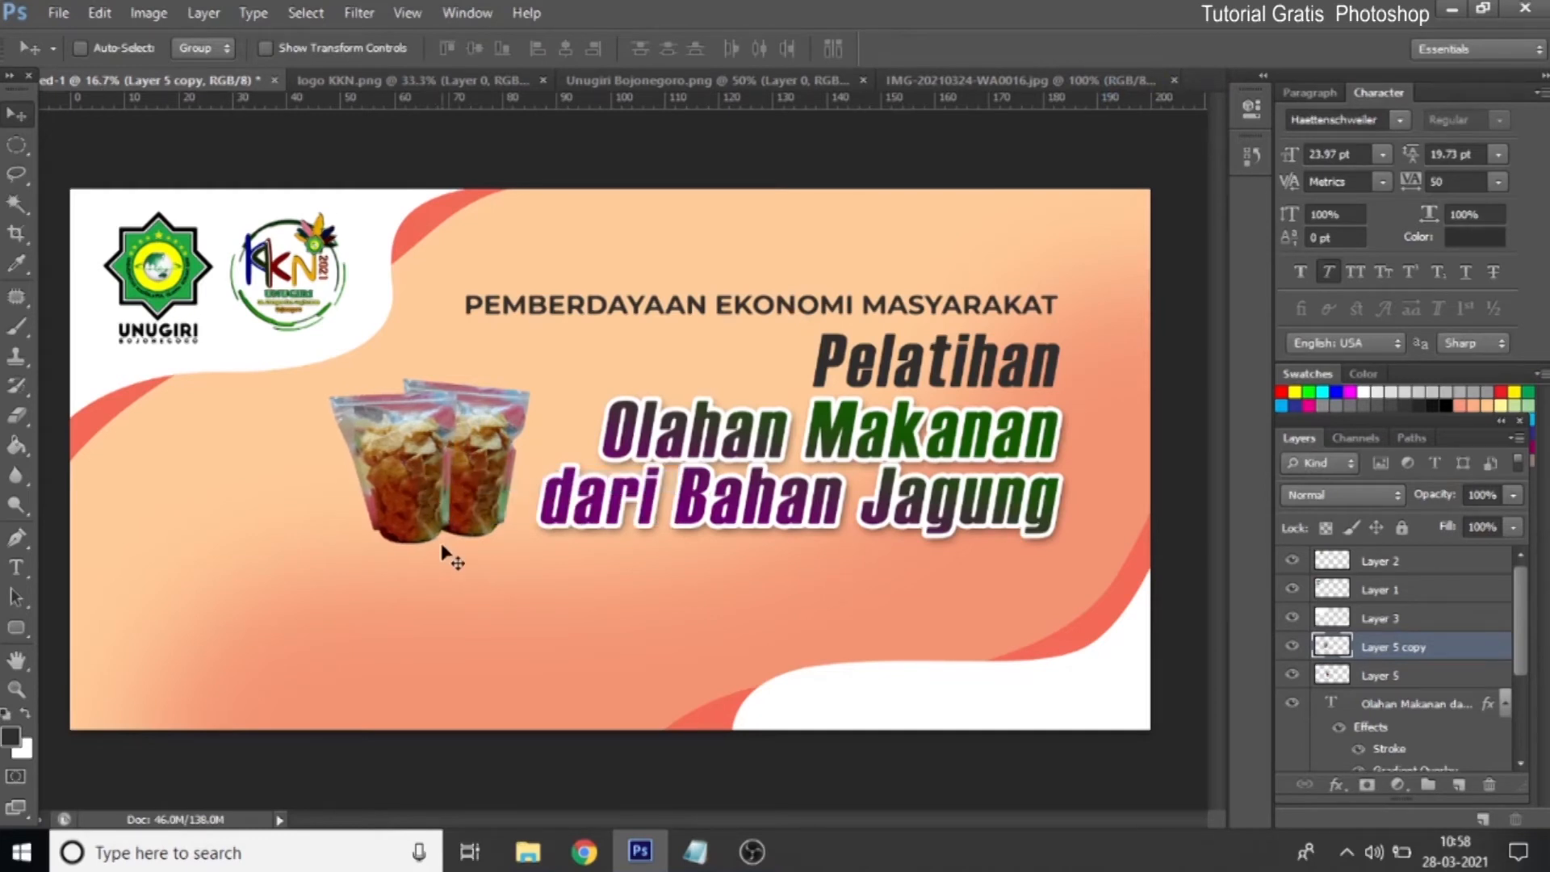
Draw a flat elliptical selection around the base of both pouches and feather it by 100 pixels
{"action": "left_click", "coordinate": [18, 149]}
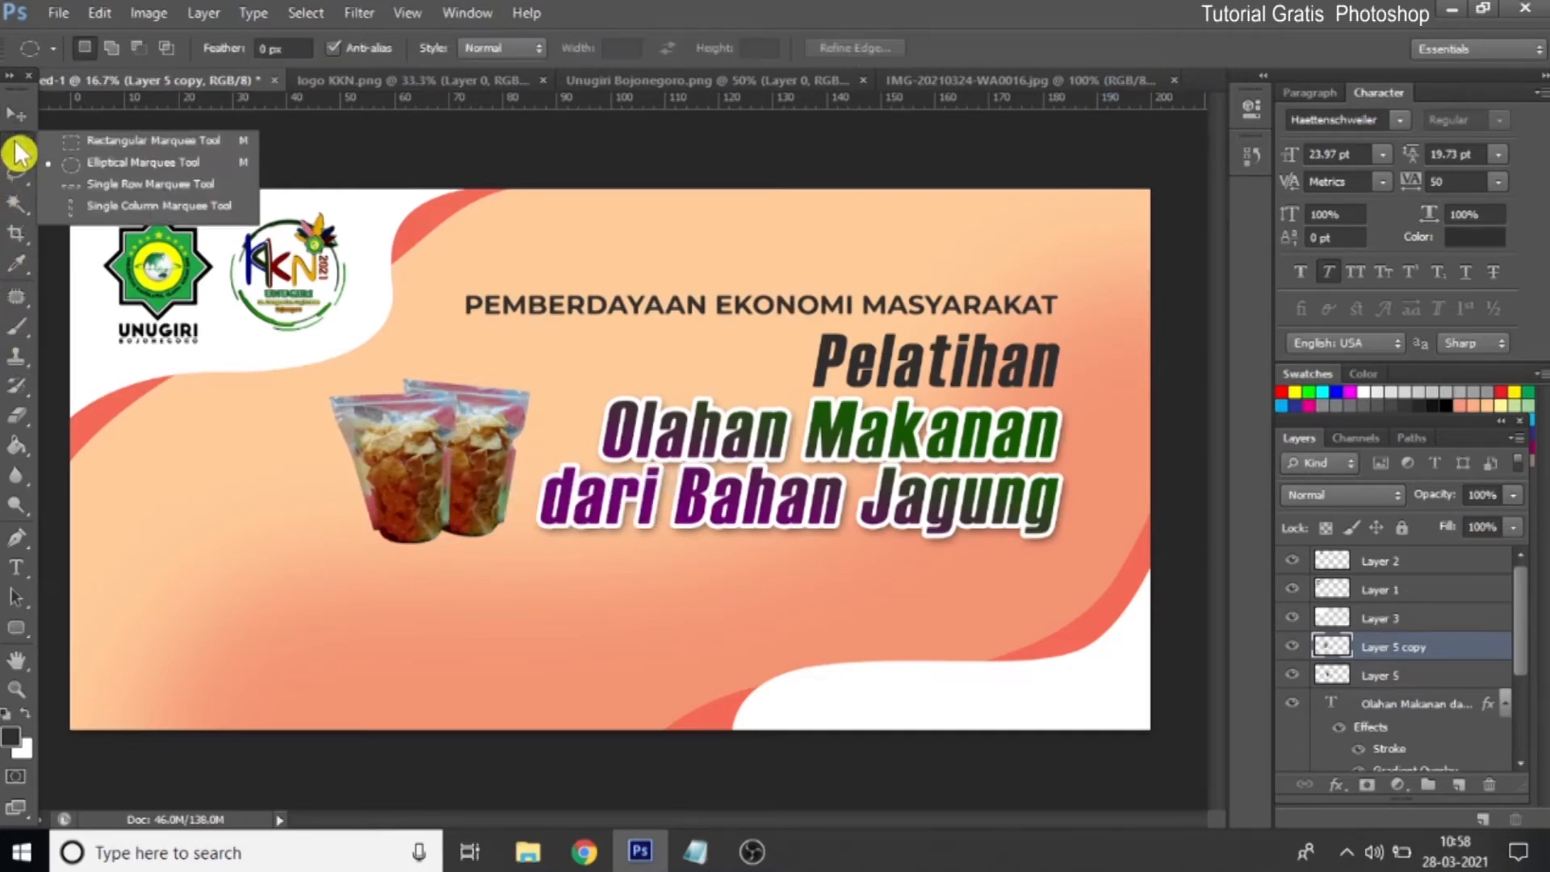
{"action": "left_click", "coordinate": [154, 162]}
{"action": "left_click_drag", "start_coordinate": [357, 523], "coordinate": [473, 534]}
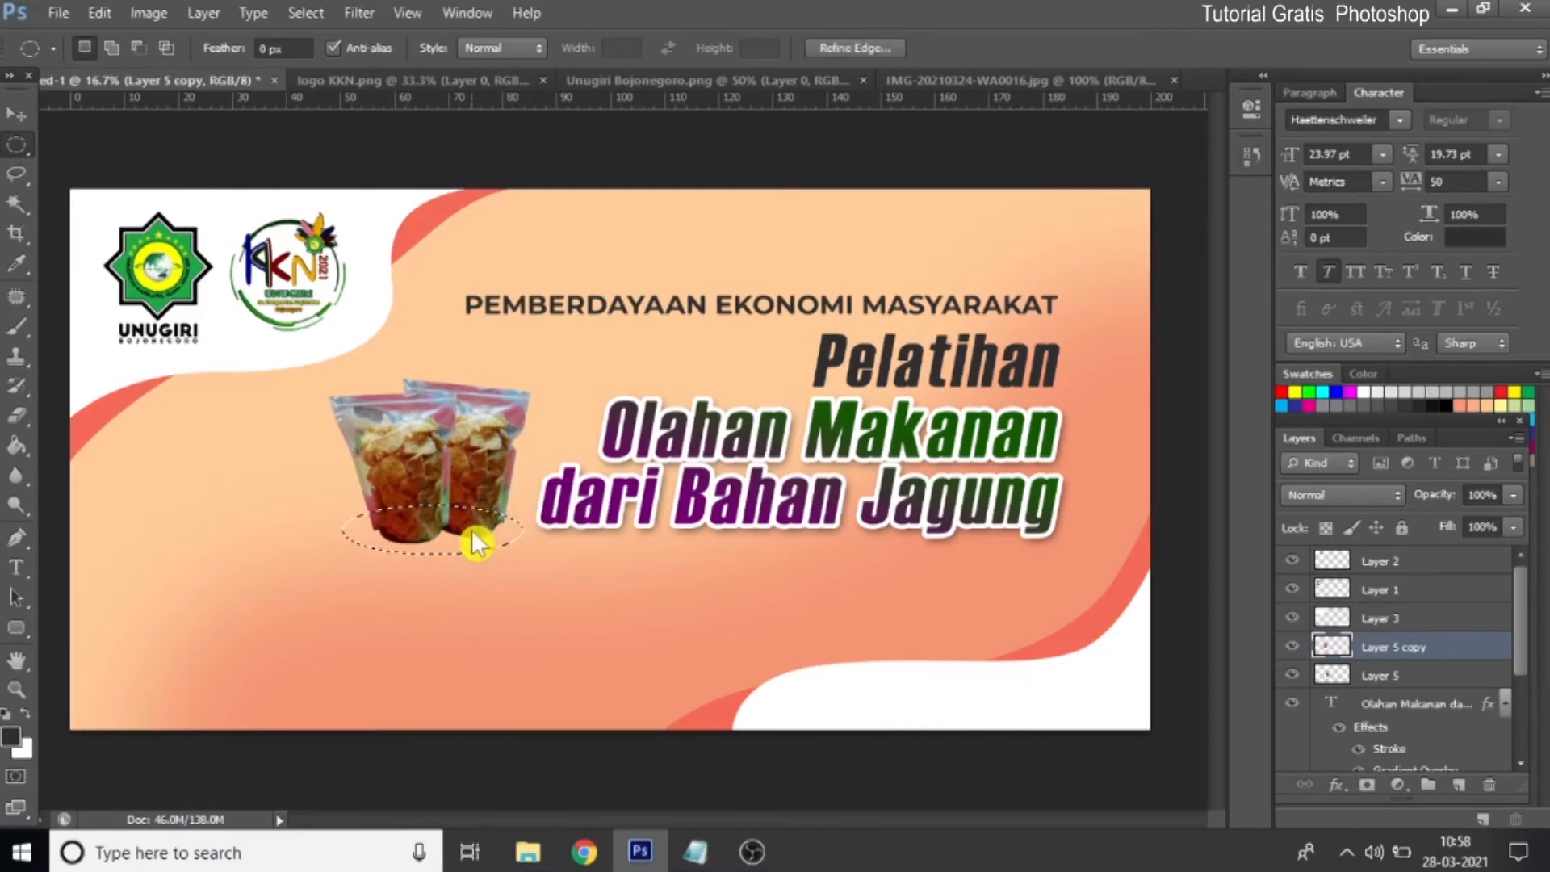
{"action": "right_click", "coordinate": [472, 534]}
{"action": "left_click", "coordinate": [574, 166]}
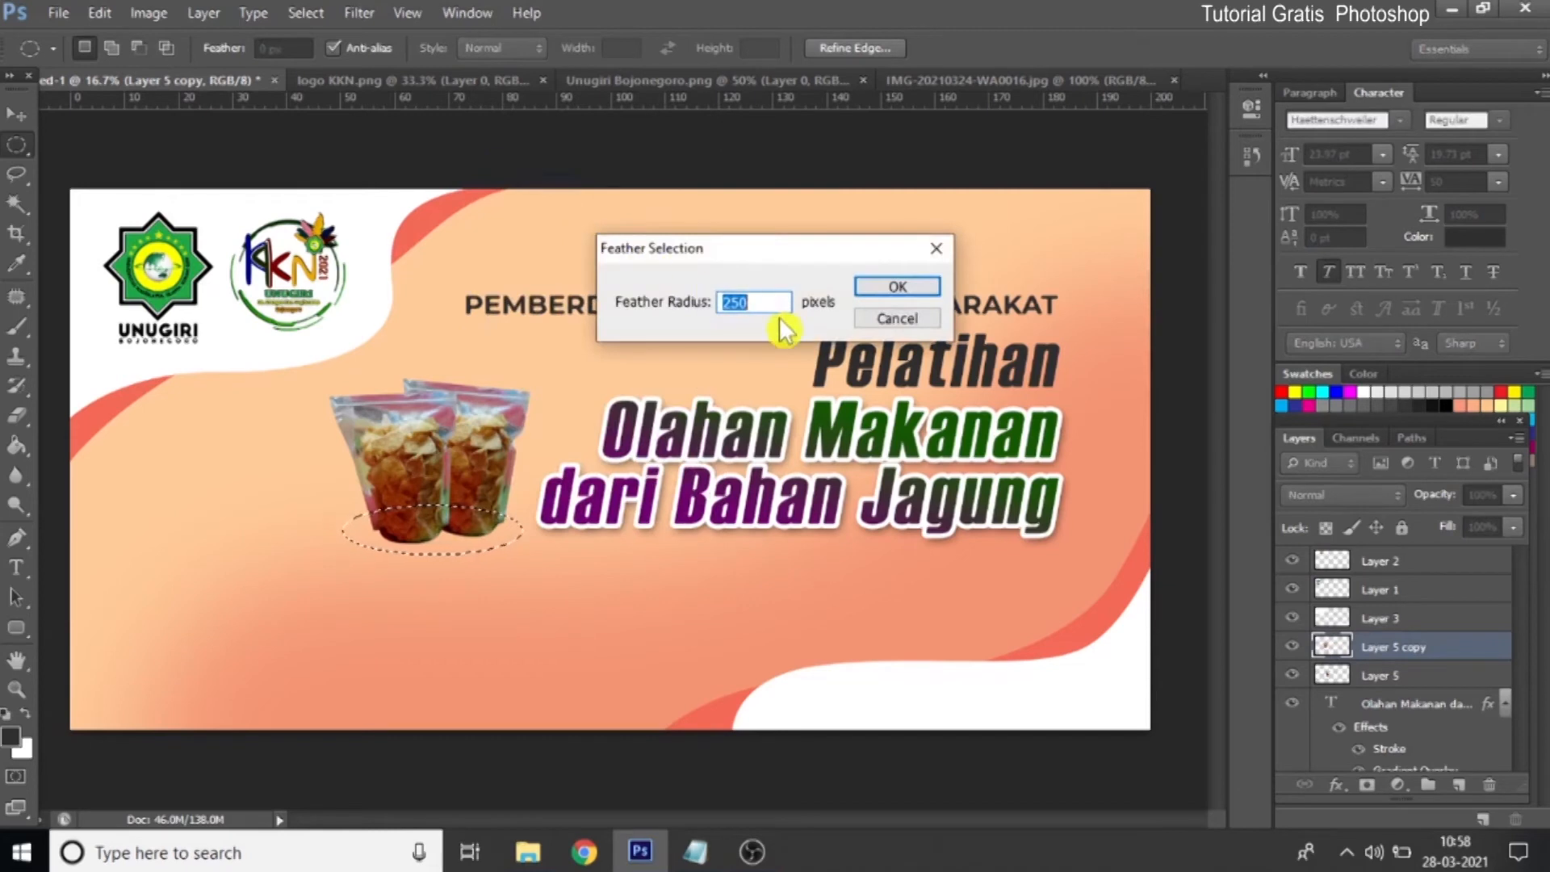
{"action": "type", "text": "100"}
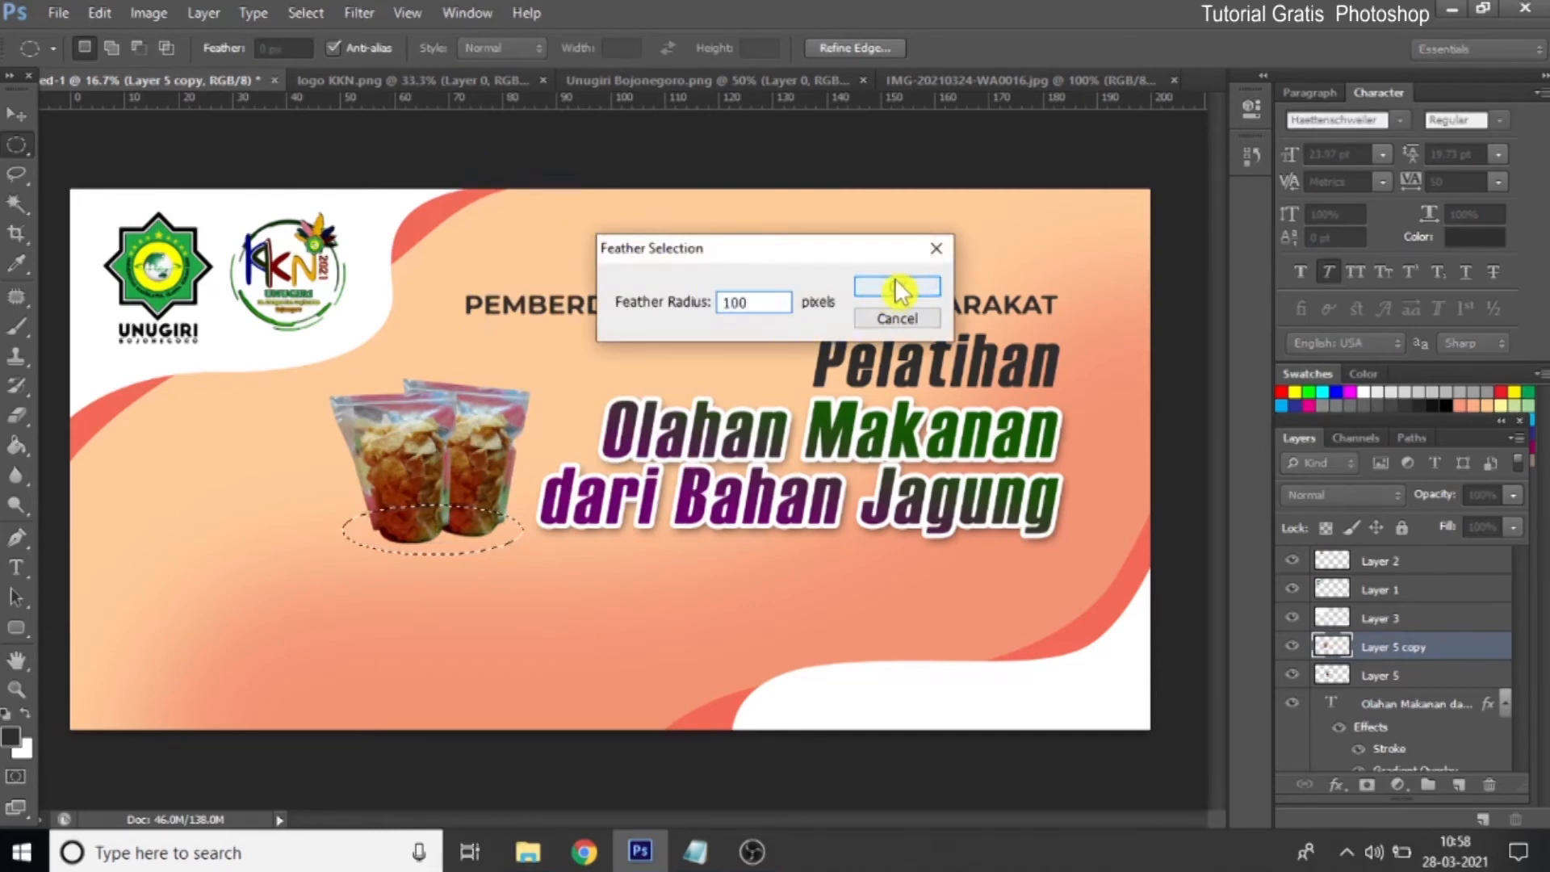
{"action": "left_click", "coordinate": [896, 286]}
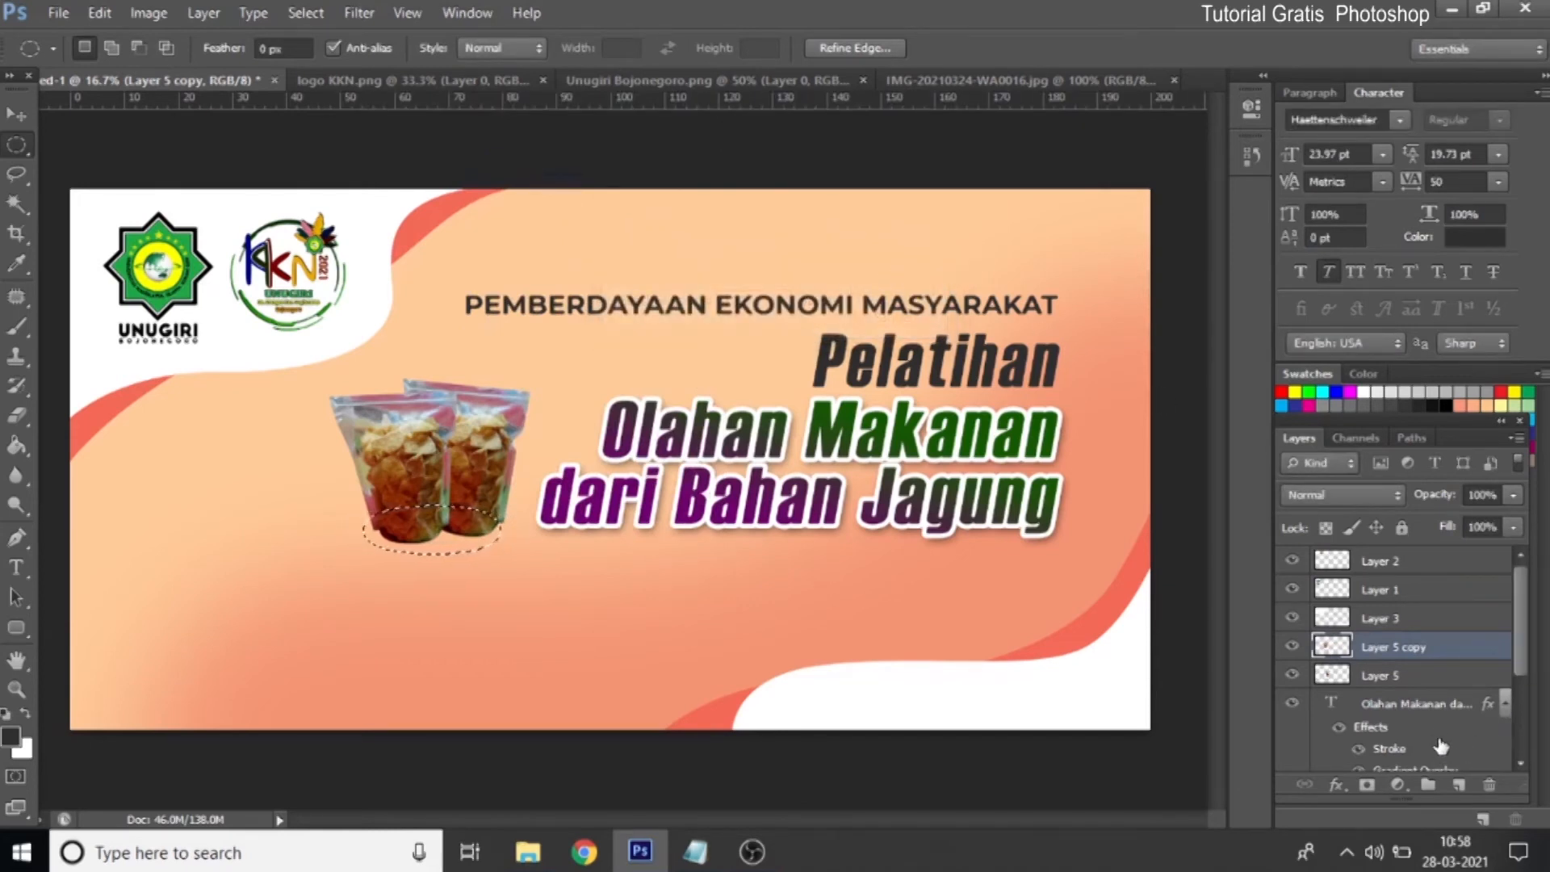
Add a new layer between the pouches and the title text, and set the foreground color to black (000000)
{"action": "left_click", "coordinate": [1423, 755]}
{"action": "left_click", "coordinate": [1458, 784]}
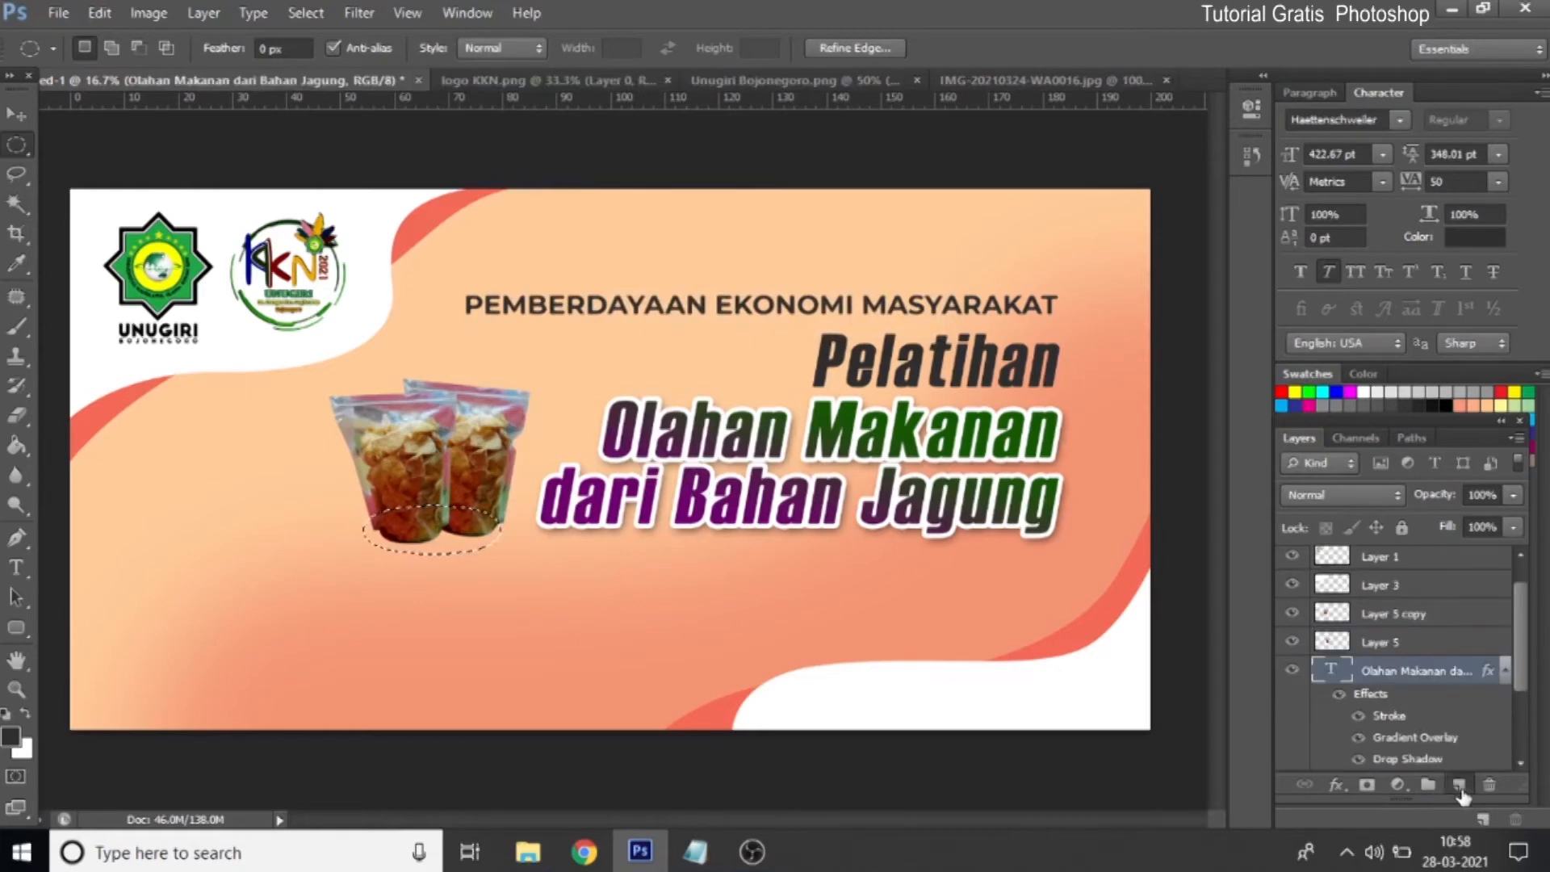
{"action": "left_click", "coordinate": [12, 736]}
{"action": "type", "text": "125"}
{"action": "left_click", "coordinate": [142, 752]}
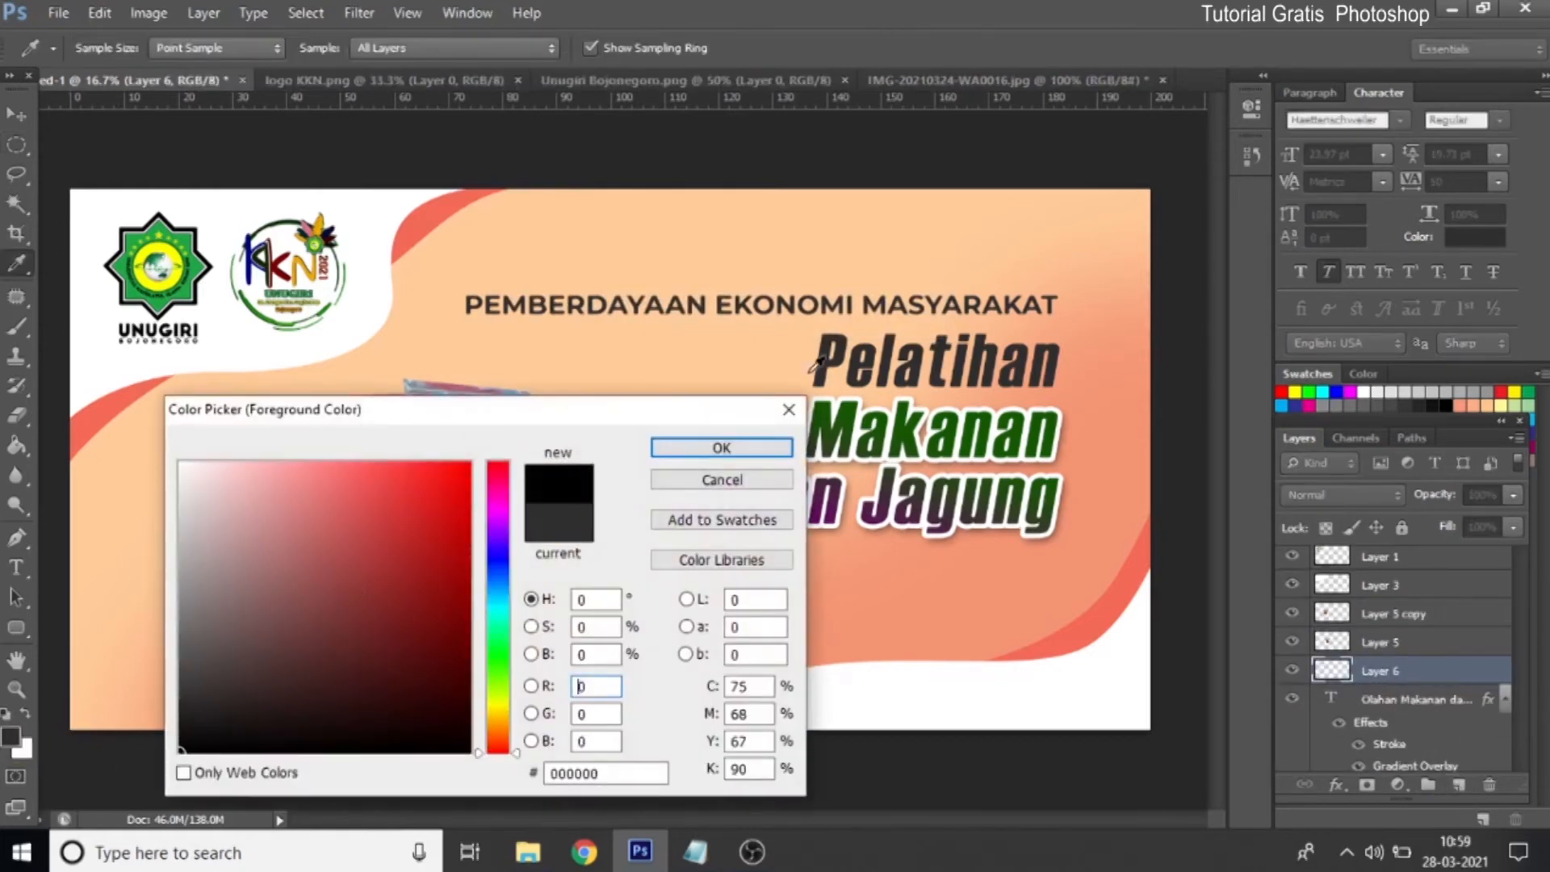
{"action": "left_click", "coordinate": [710, 448]}
Fill the feathered ellipse with black using the Paint Bucket, deselect it, and set the shadow layer's opacity to 74%
{"action": "left_click_drag", "start_coordinate": [17, 445], "coordinate": [120, 462]}
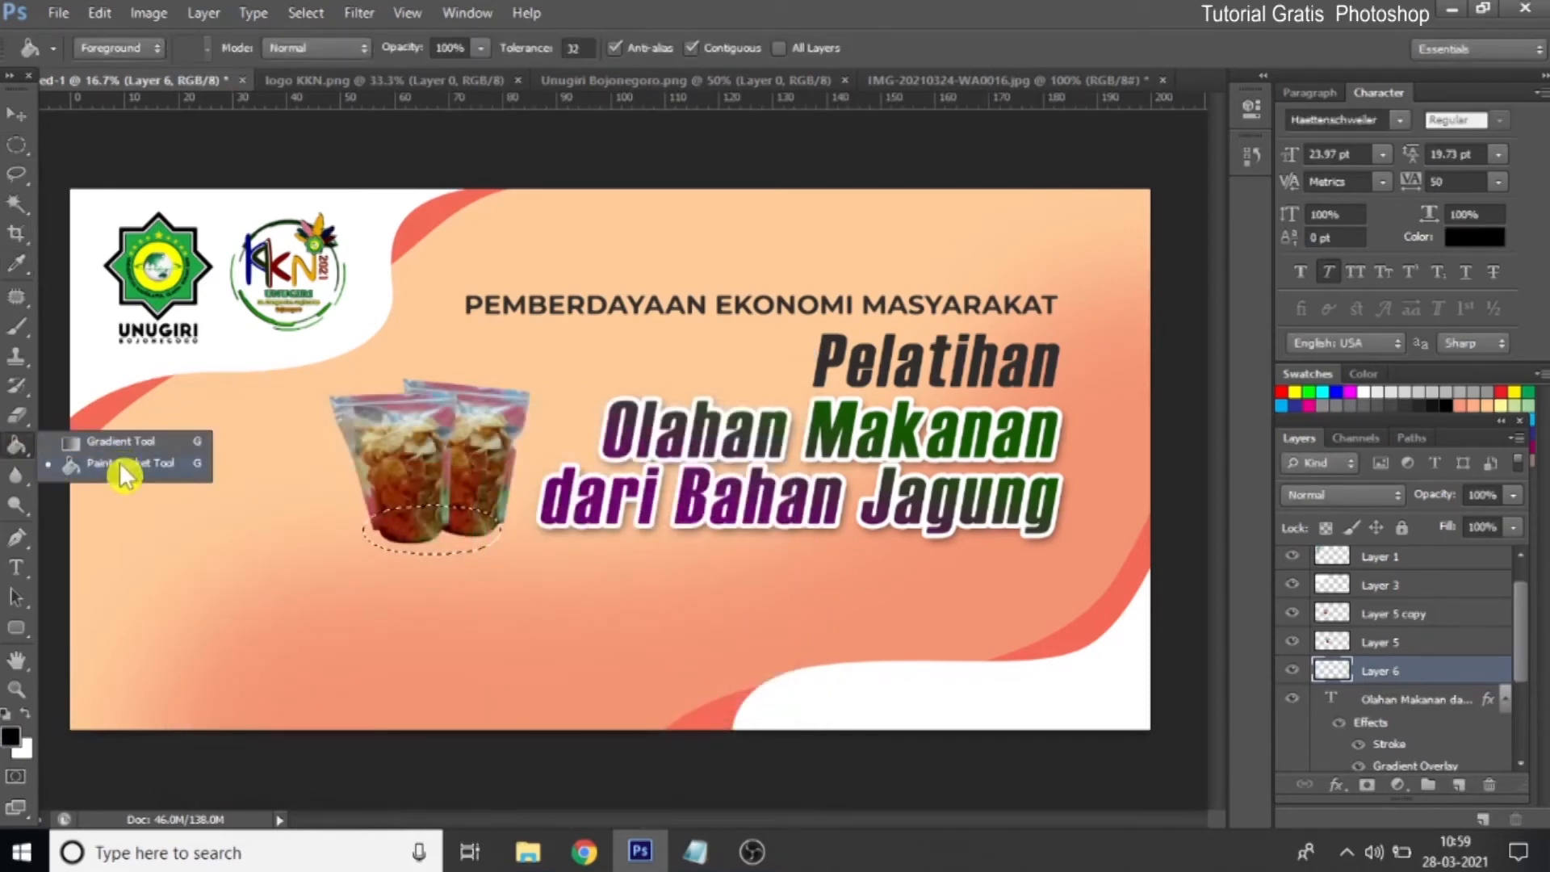
{"action": "left_click", "coordinate": [434, 523]}
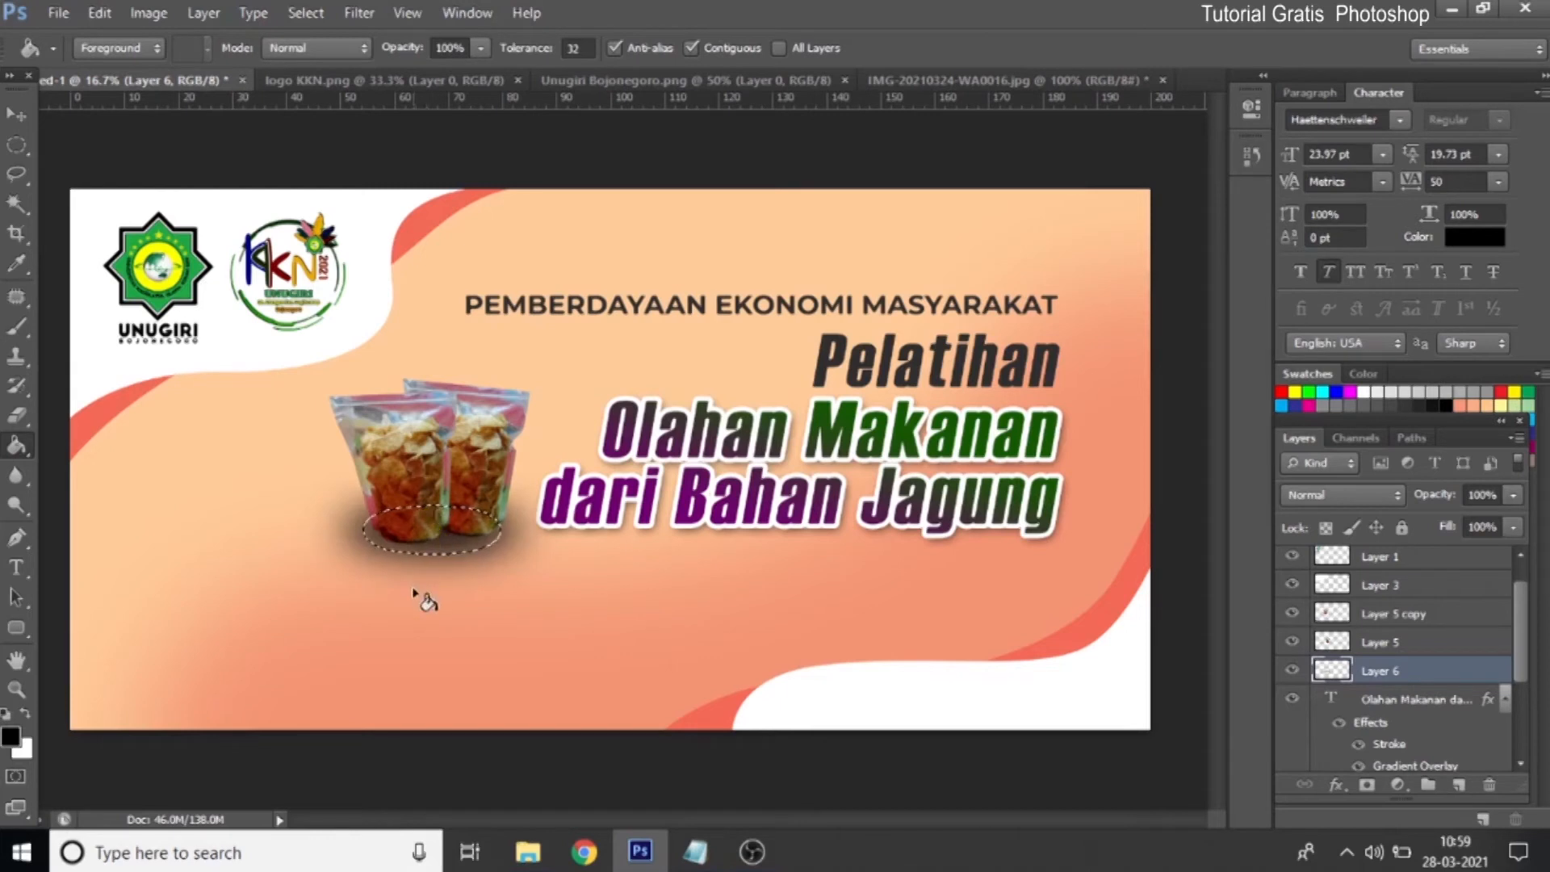
{"action": "key", "text": "ctrl+d"}
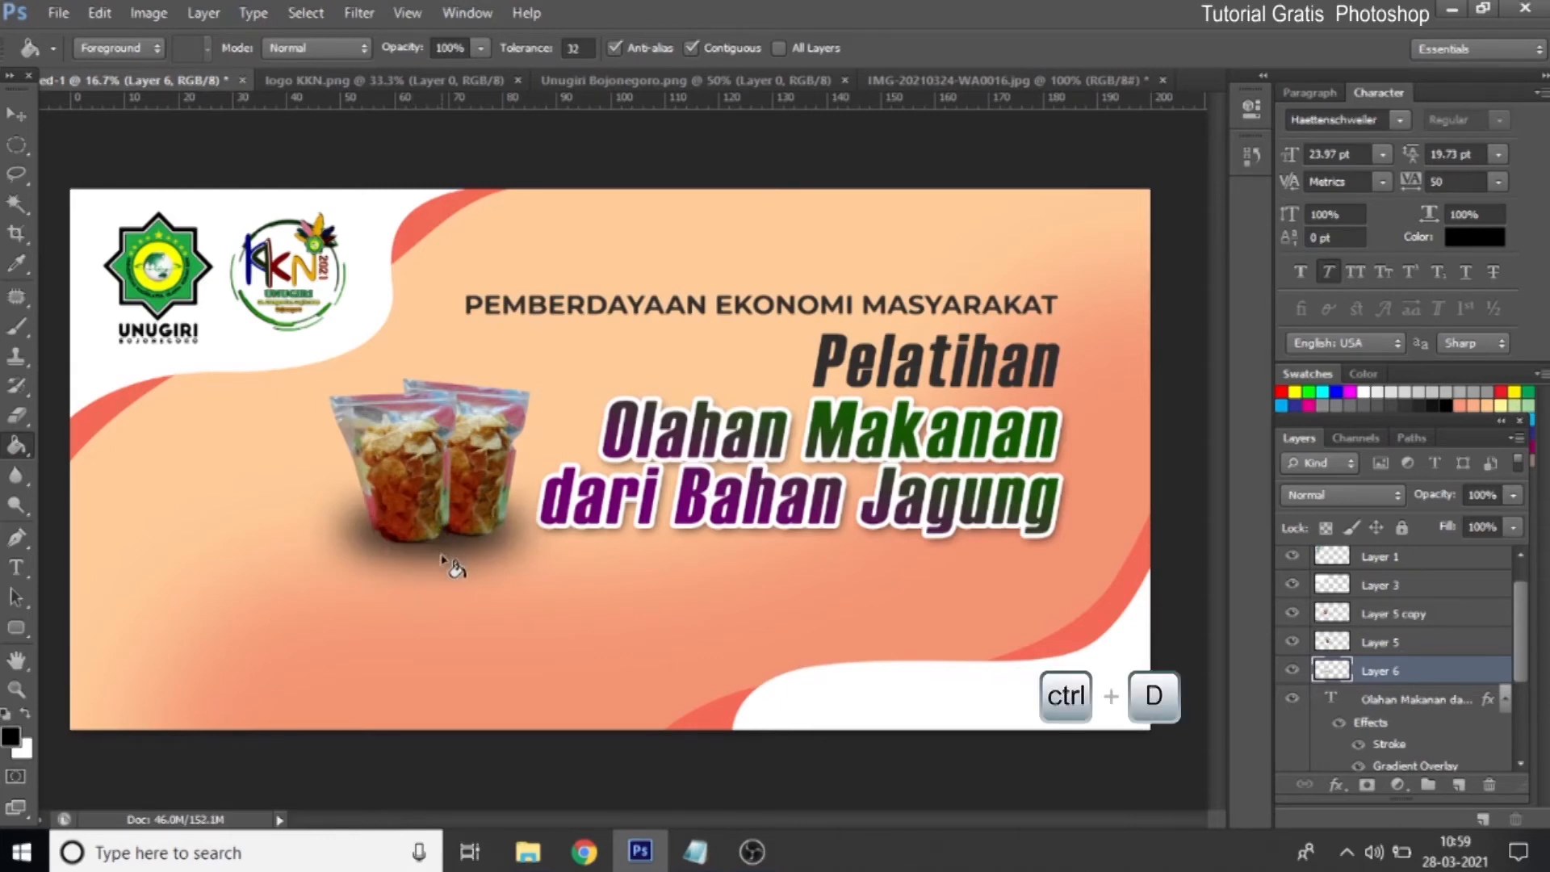
{"action": "left_click", "coordinate": [1513, 495]}
{"action": "left_click_drag", "start_coordinate": [1508, 523], "coordinate": [1485, 538]}
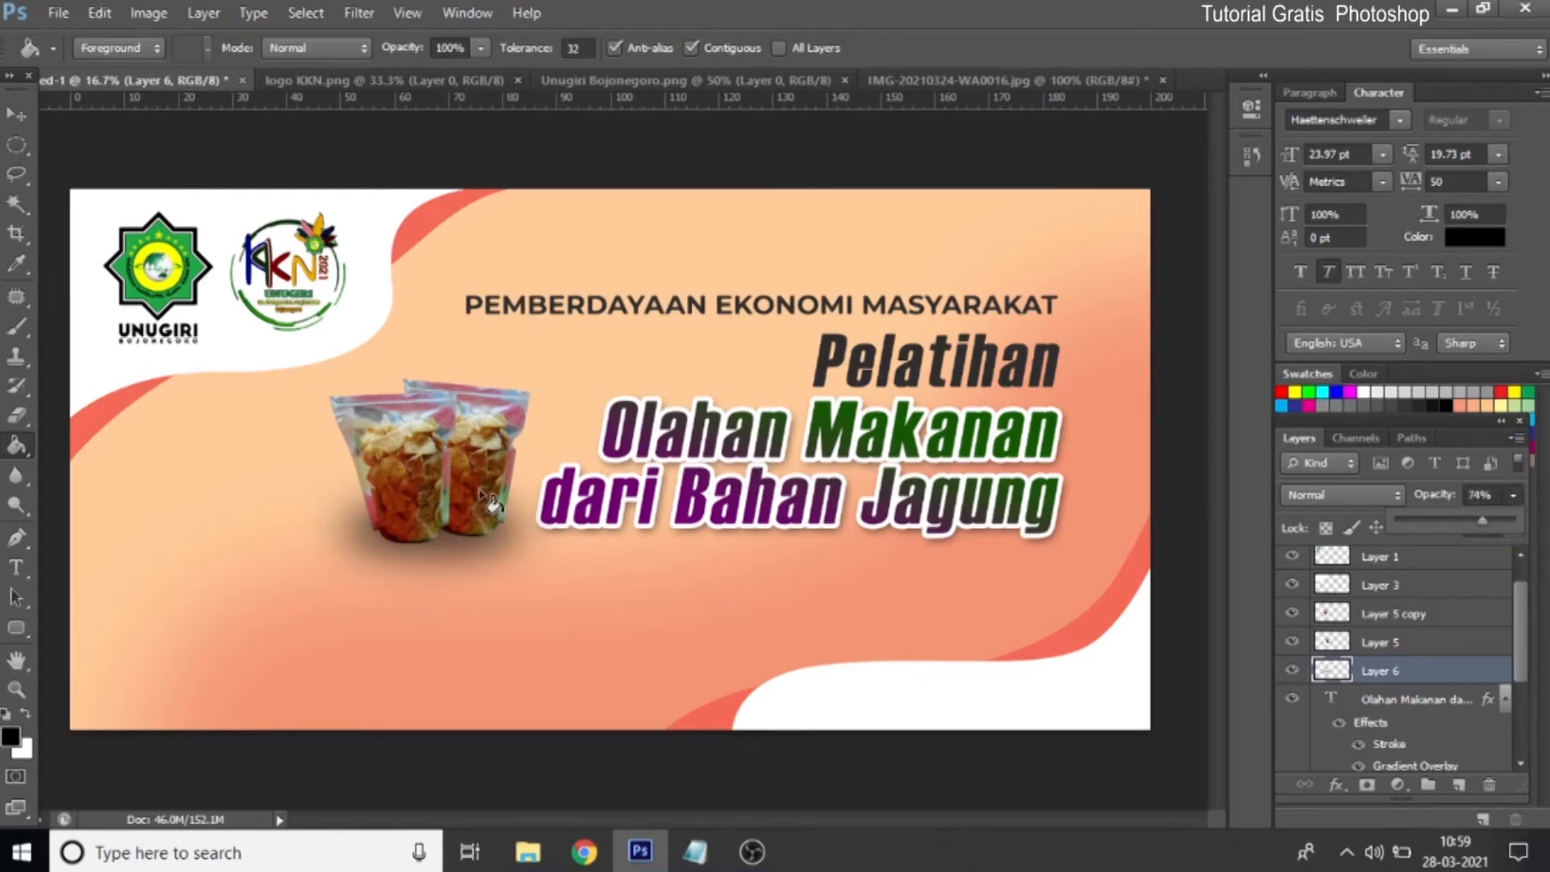
Adjust the shadow beneath the two pouches slightly with Free Transform
{"action": "left_click", "coordinate": [16, 117]}
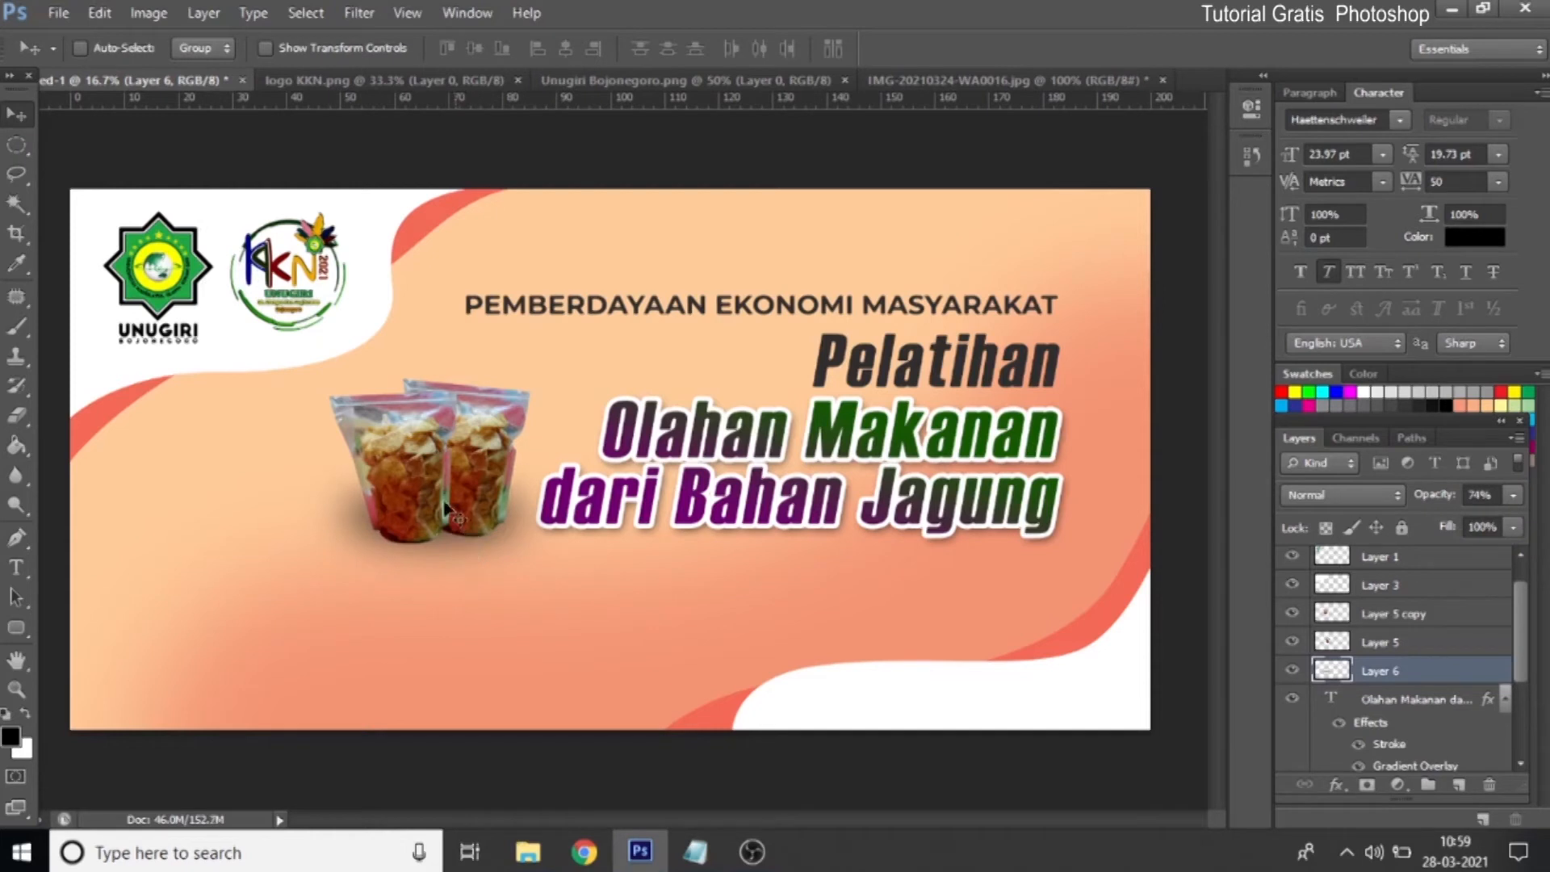
{"action": "key", "text": "ctrl+t"}
{"action": "left_click_drag", "start_coordinate": [434, 443], "coordinate": [440, 423]}
{"action": "key", "text": "Return"}
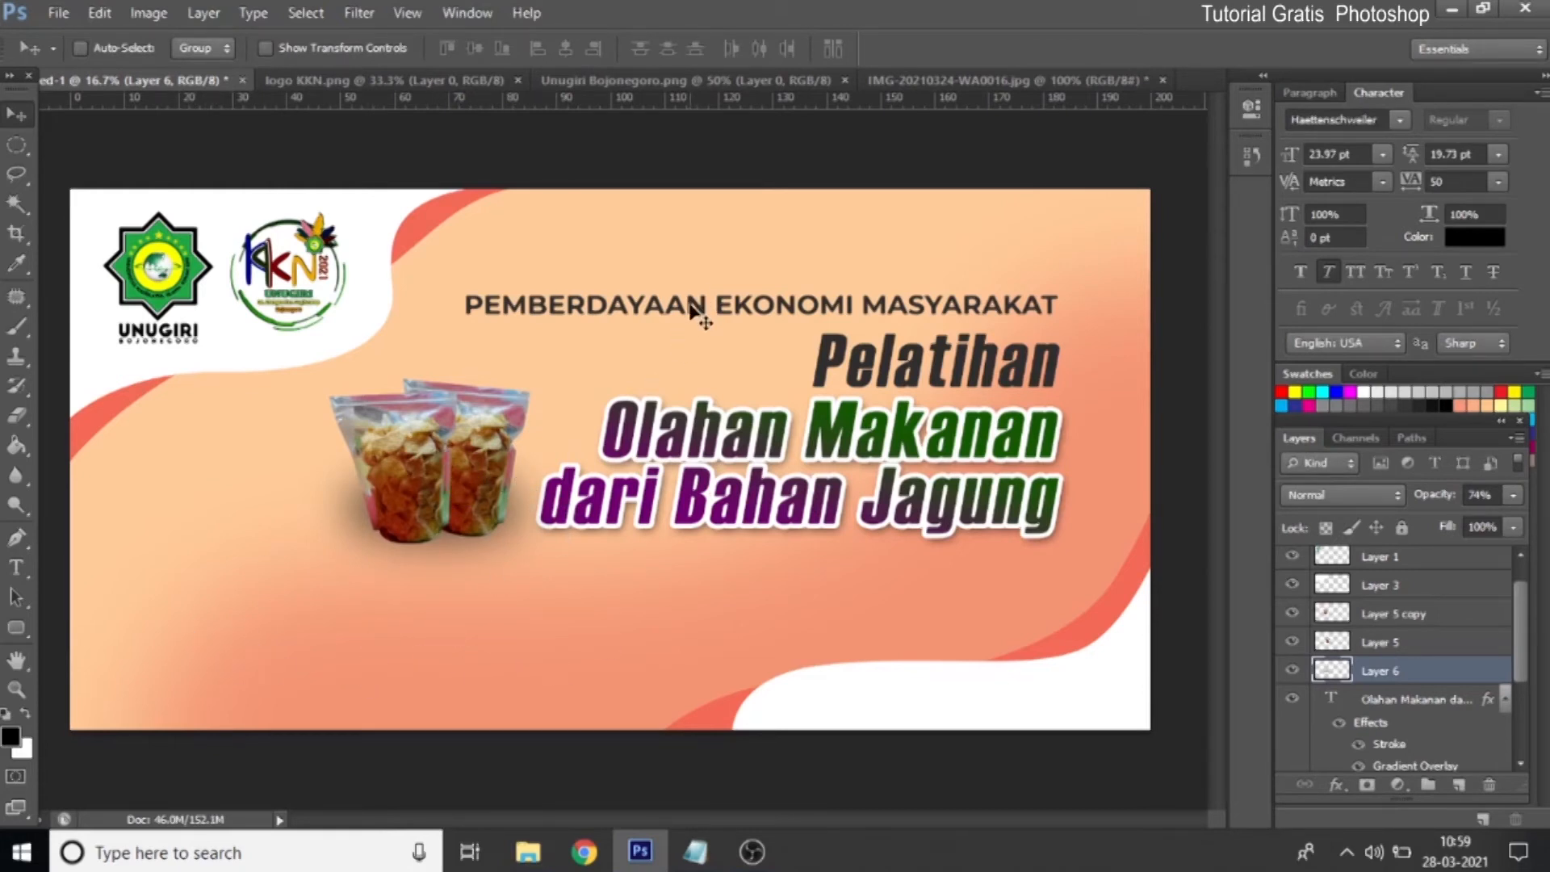
Duplicate the "PEMBERDAYAAN EKONOMI MASYARAKAT" text and place the copy in the open area below the pouches
{"action": "right_click", "coordinate": [692, 310]}
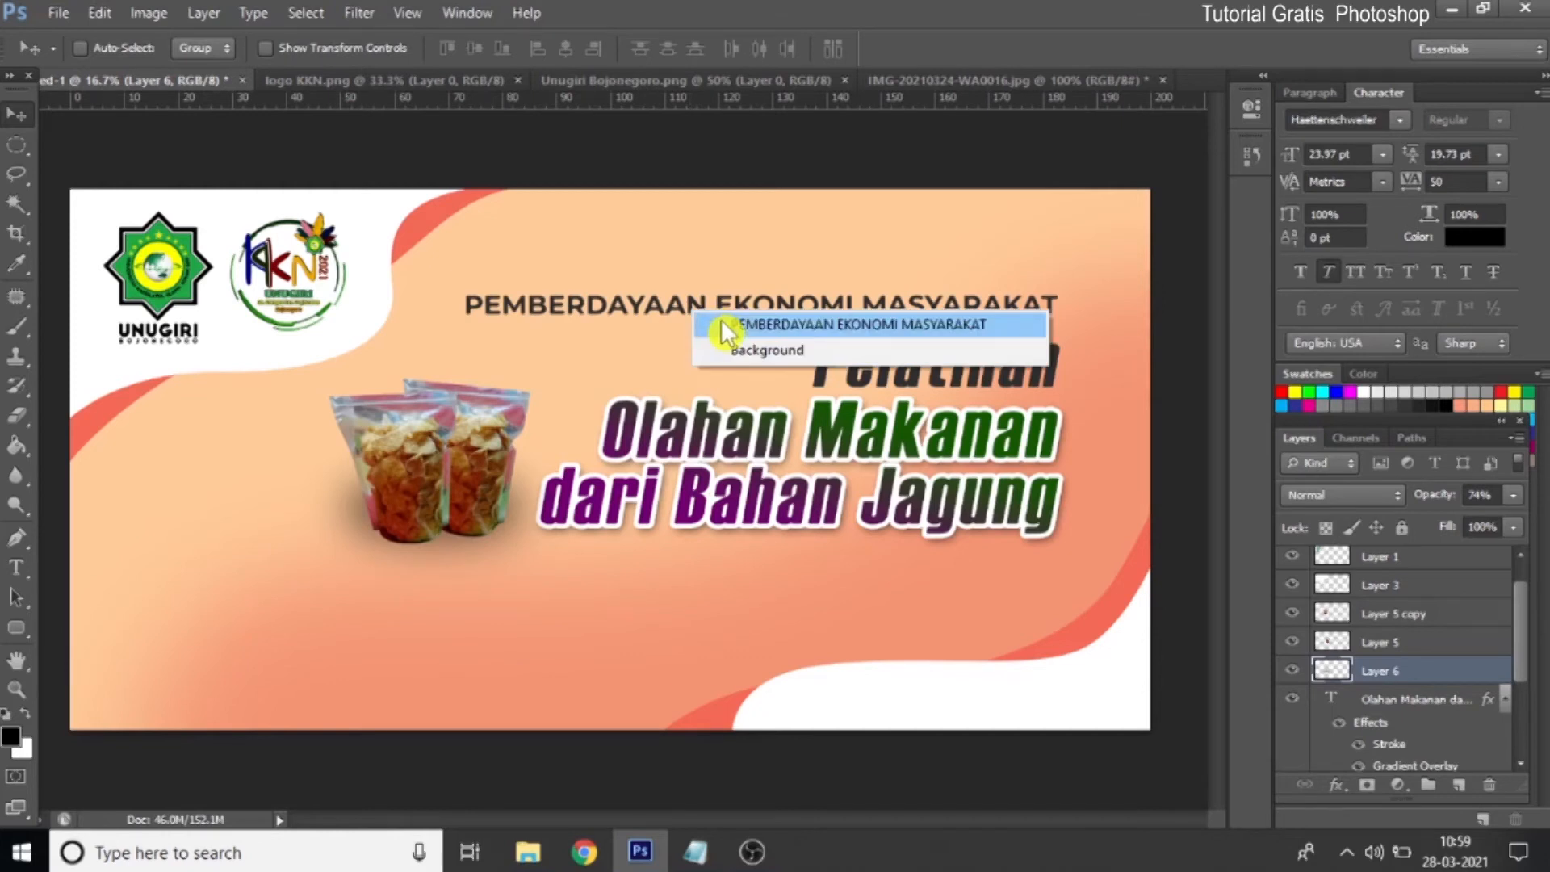
{"action": "left_click", "coordinate": [724, 327]}
{"action": "key", "text": "alt"}
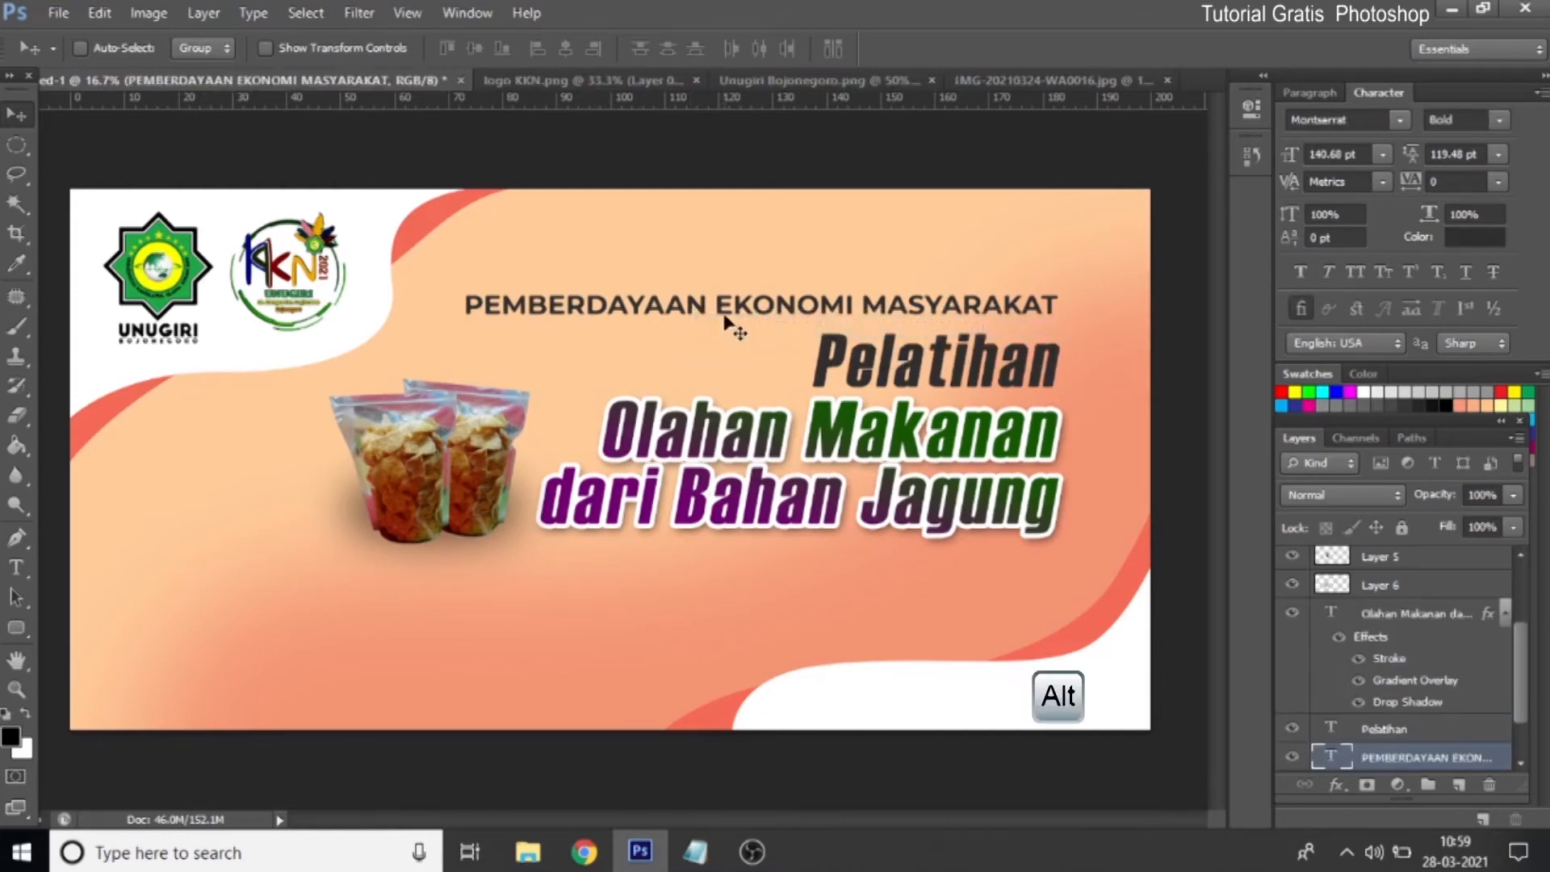
{"action": "left_click_drag", "start_coordinate": [729, 305], "coordinate": [407, 633]}
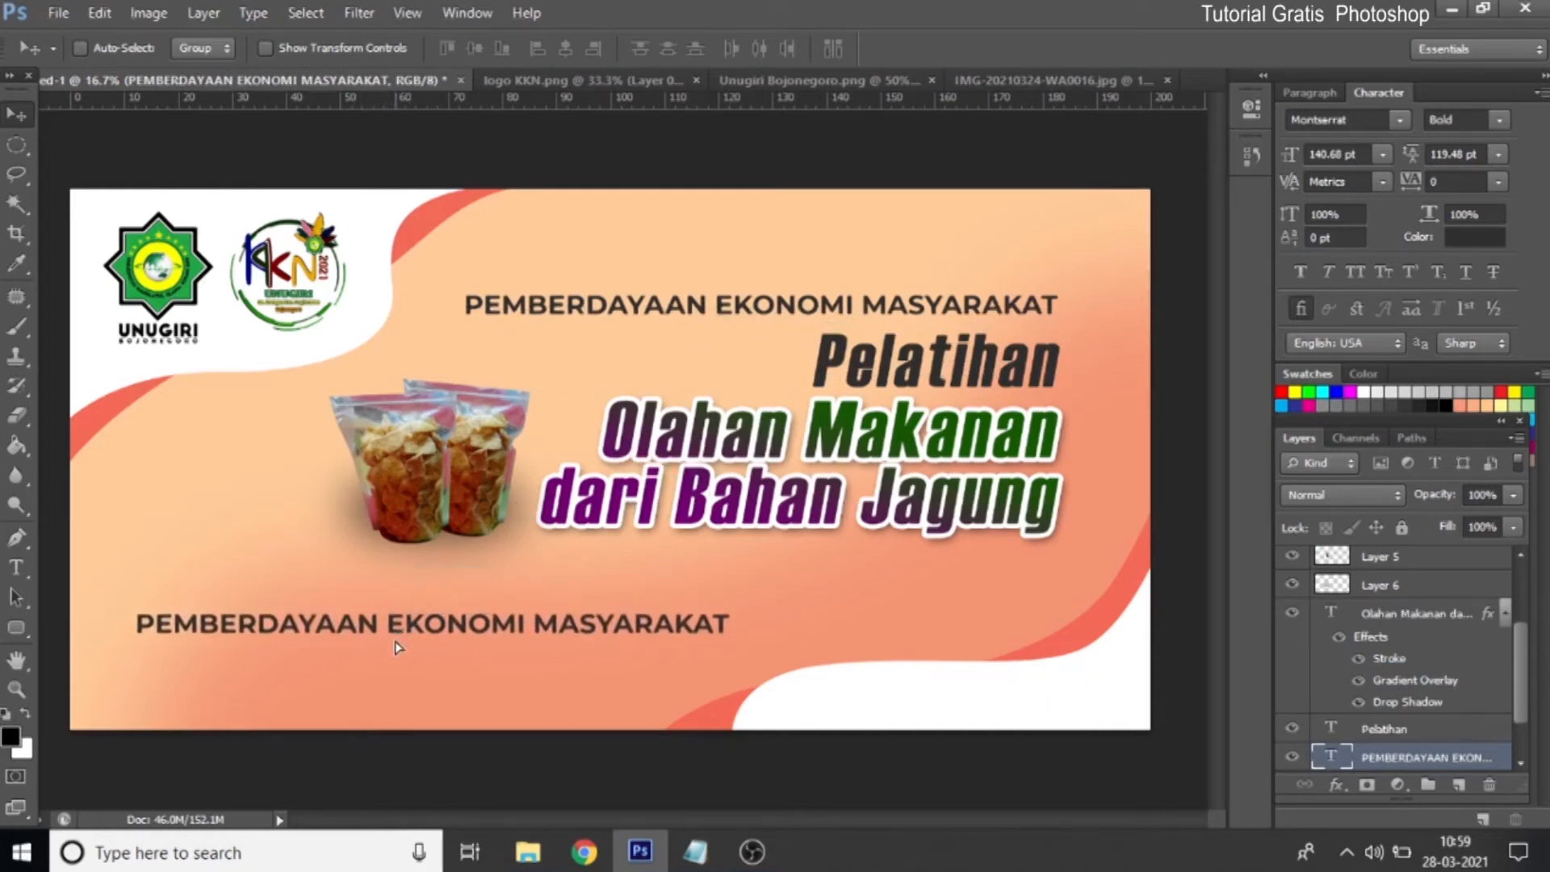
Switch to Notepad and copy the line "Oleh : Tim KKN UNUGIRI BOJONEGORO 2021" from note.txt
{"action": "left_click", "coordinate": [696, 852]}
{"action": "left_click_drag", "start_coordinate": [311, 546], "coordinate": [644, 546]}
{"action": "right_click", "coordinate": [603, 551]}
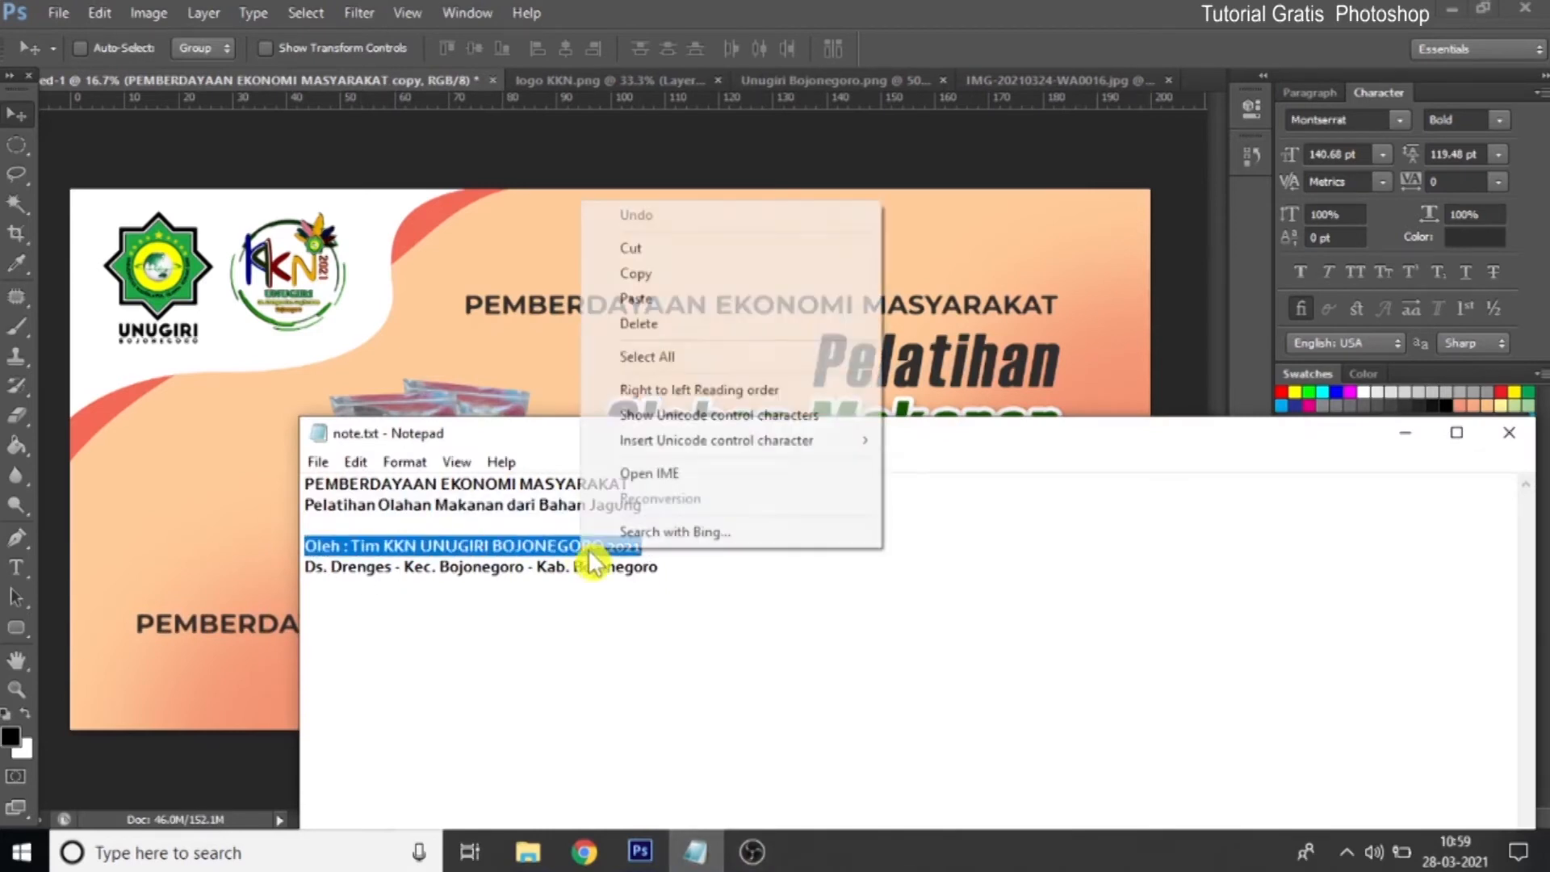
{"action": "left_click", "coordinate": [638, 273]}
Back in Photoshop, replace the duplicated text below the pouches with the copied "Oleh : Tim KKN UNUGIRI BOJONEGORO 2021"
{"action": "left_click", "coordinate": [164, 628]}
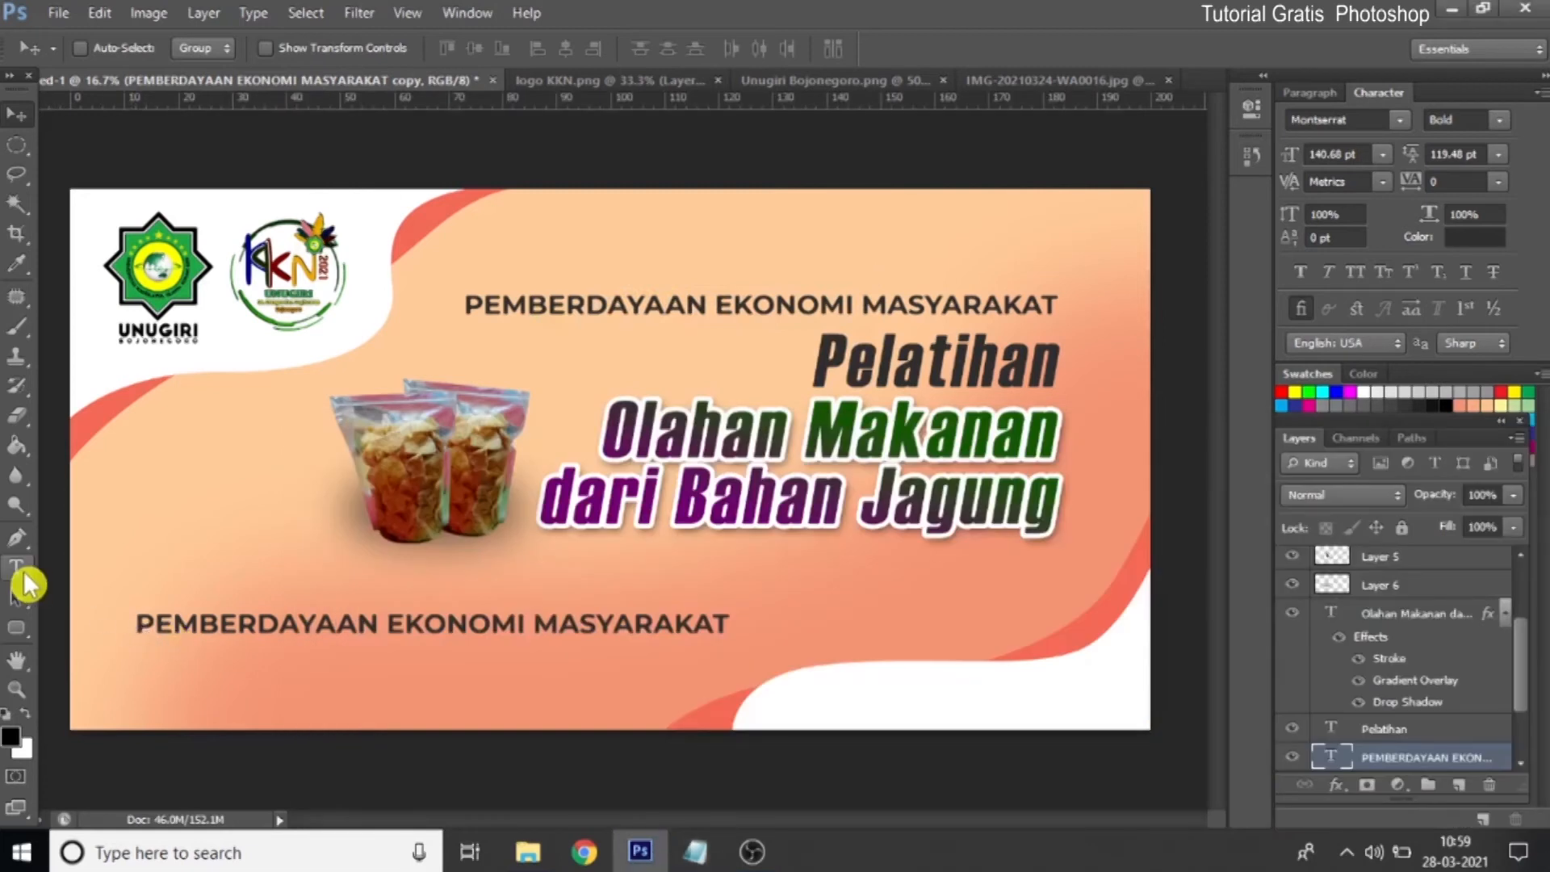
{"action": "left_click", "coordinate": [25, 581]}
{"action": "left_click", "coordinate": [97, 560]}
{"action": "left_click_drag", "start_coordinate": [139, 626], "coordinate": [815, 618]}
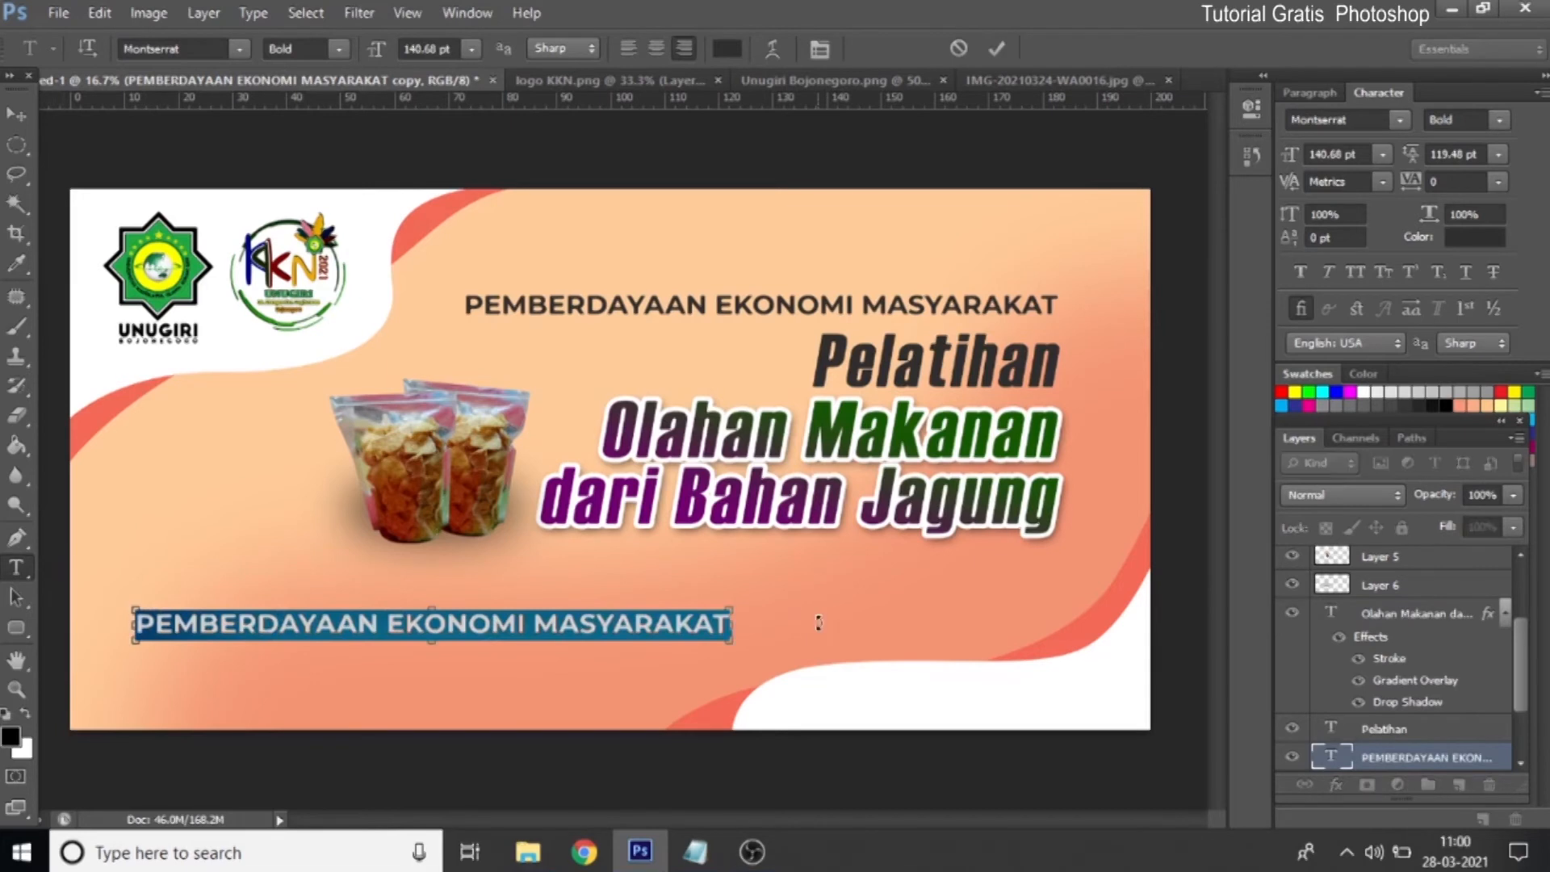
{"action": "key", "text": "ctrl+v"}
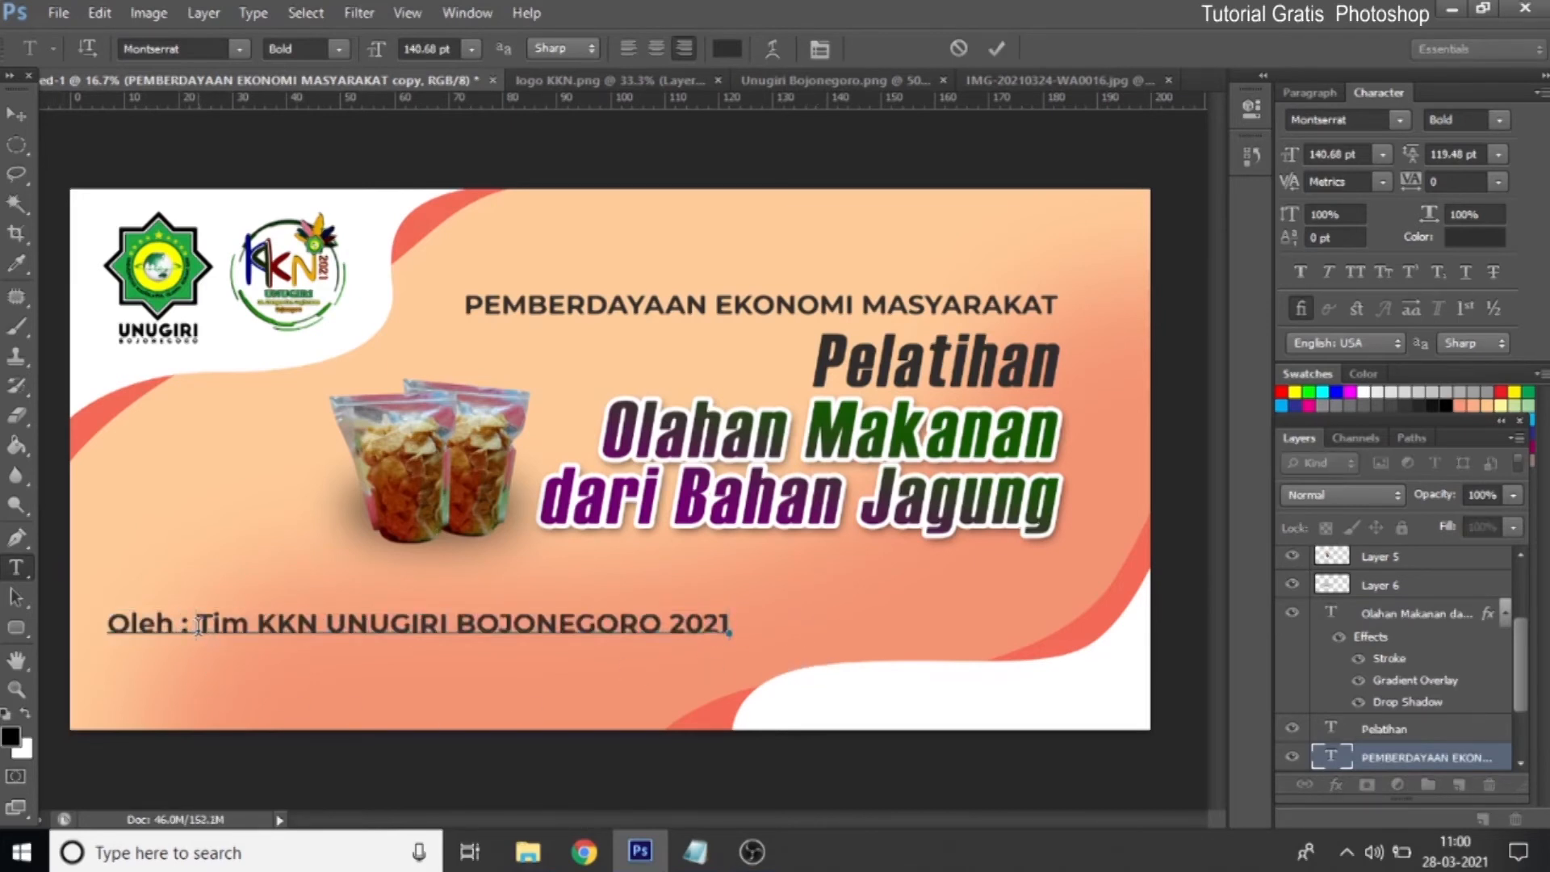
Break the organizer text onto two lines after "Oleh :" and left-align both lines
{"action": "key", "text": "Return"}
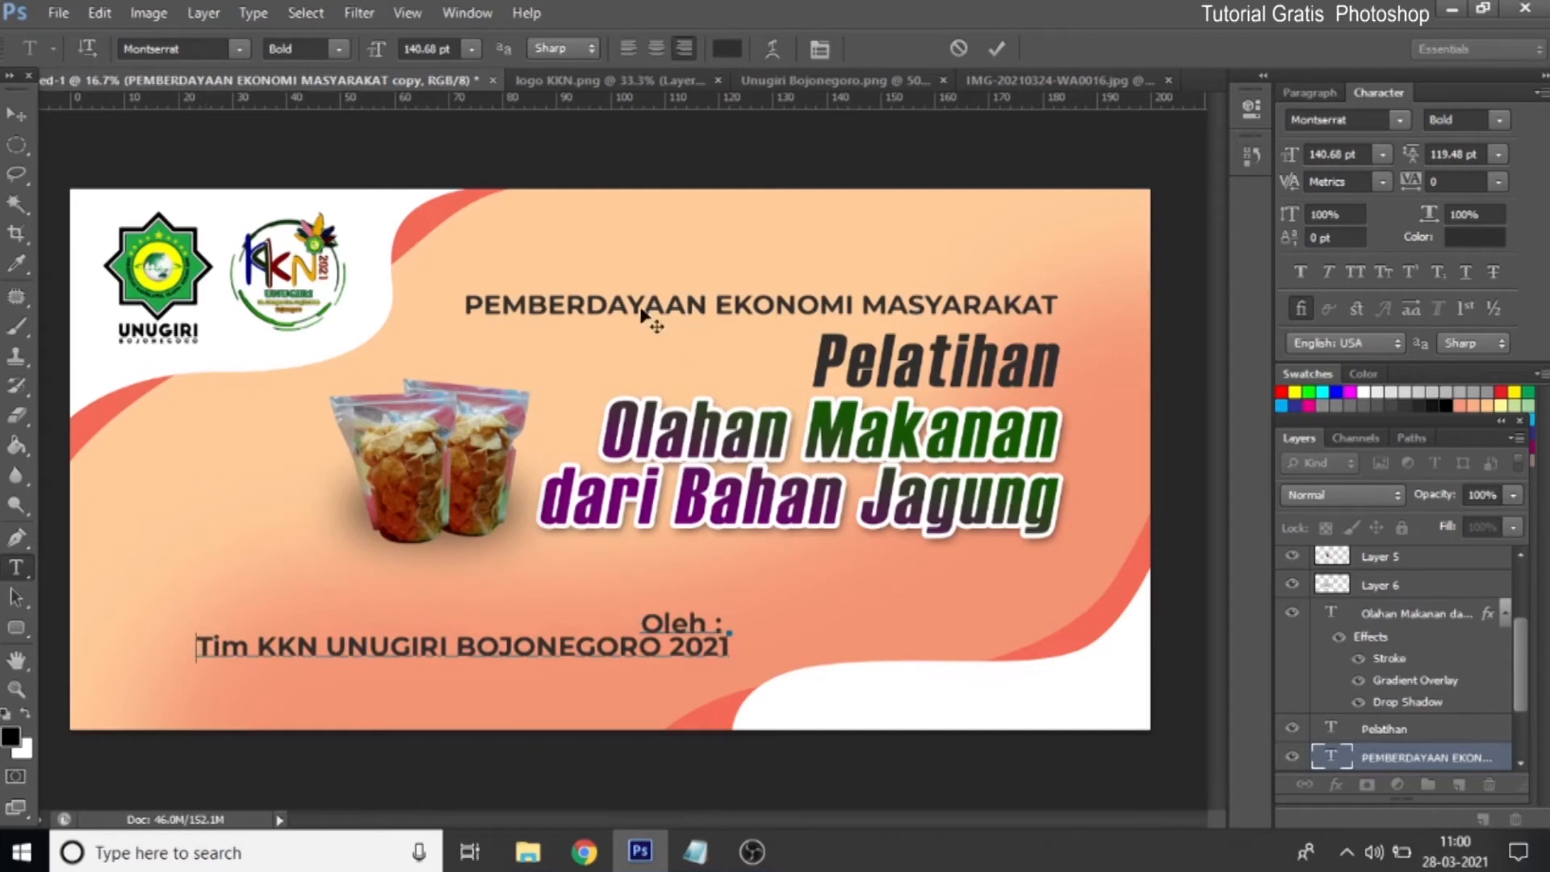
{"action": "left_click", "coordinate": [629, 58]}
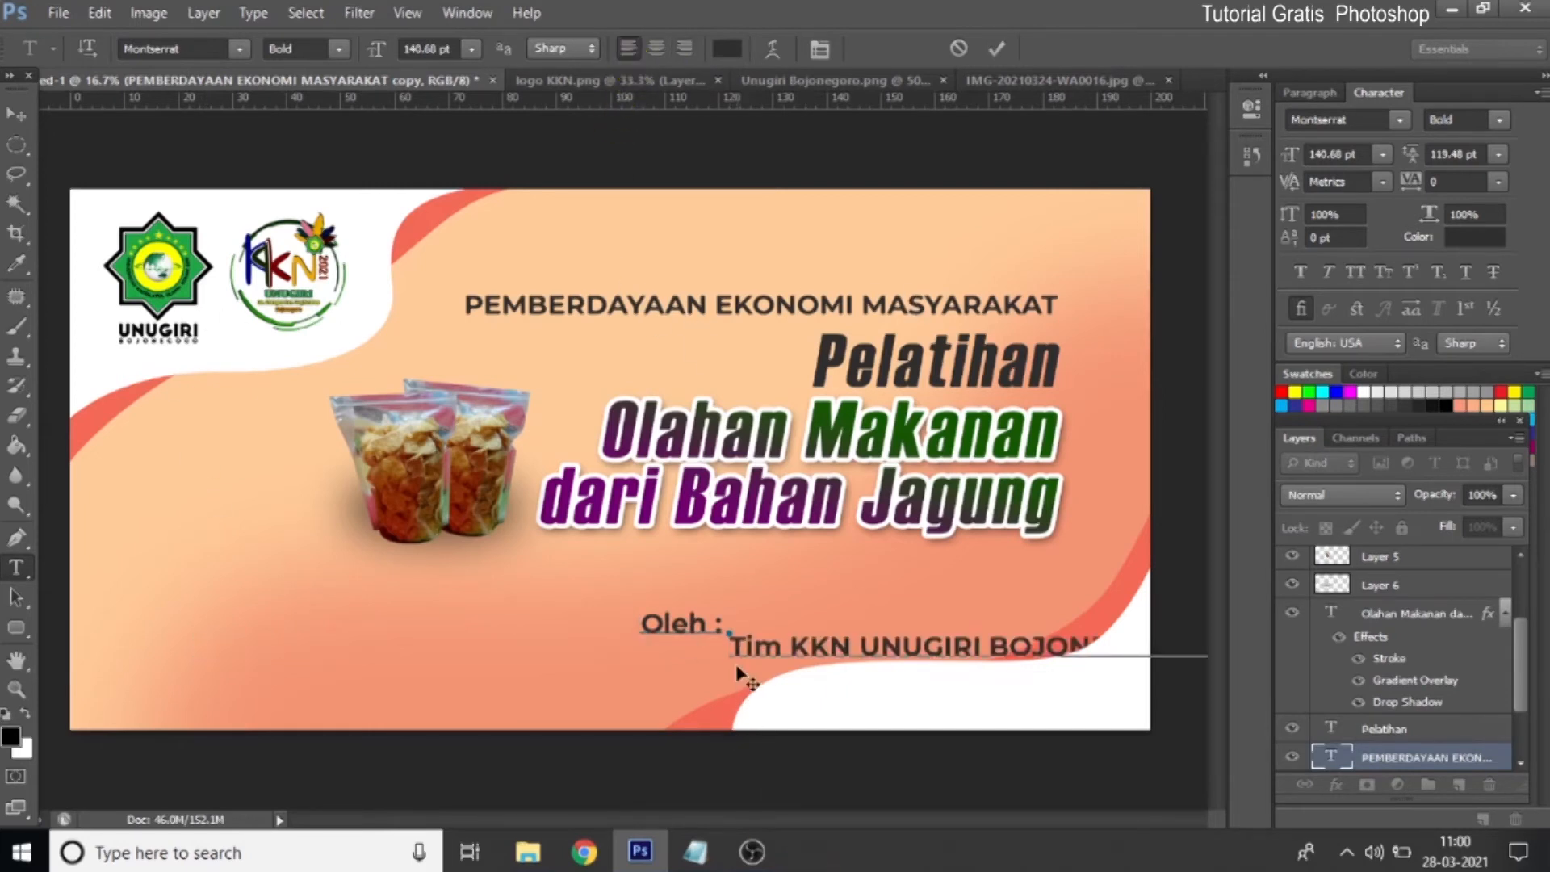
{"action": "left_click_drag", "start_coordinate": [646, 623], "coordinate": [1398, 866]}
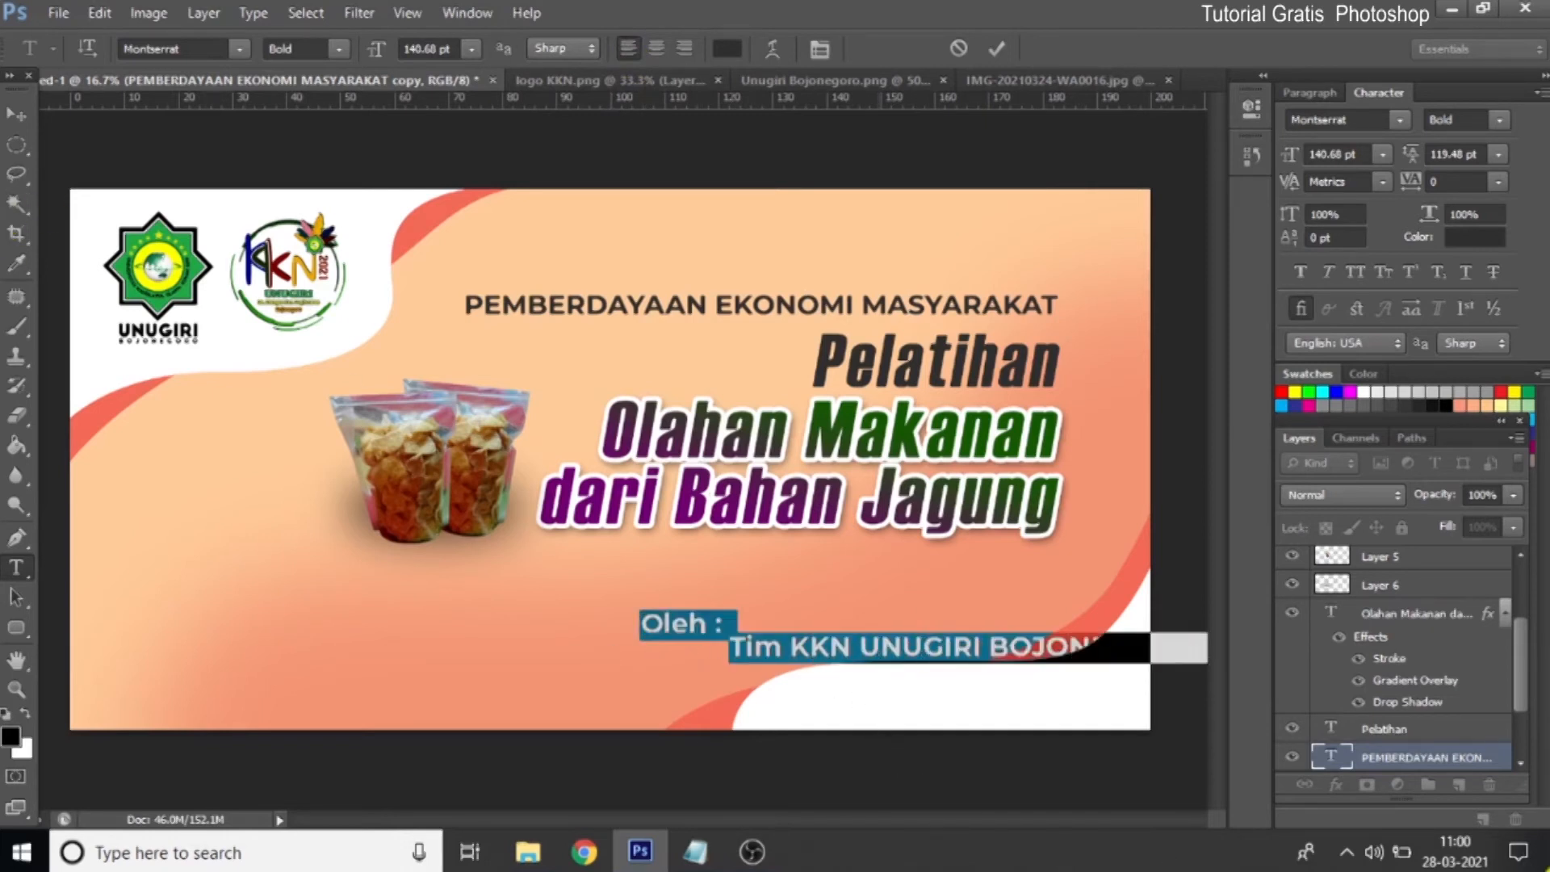
{"action": "left_click", "coordinate": [627, 48]}
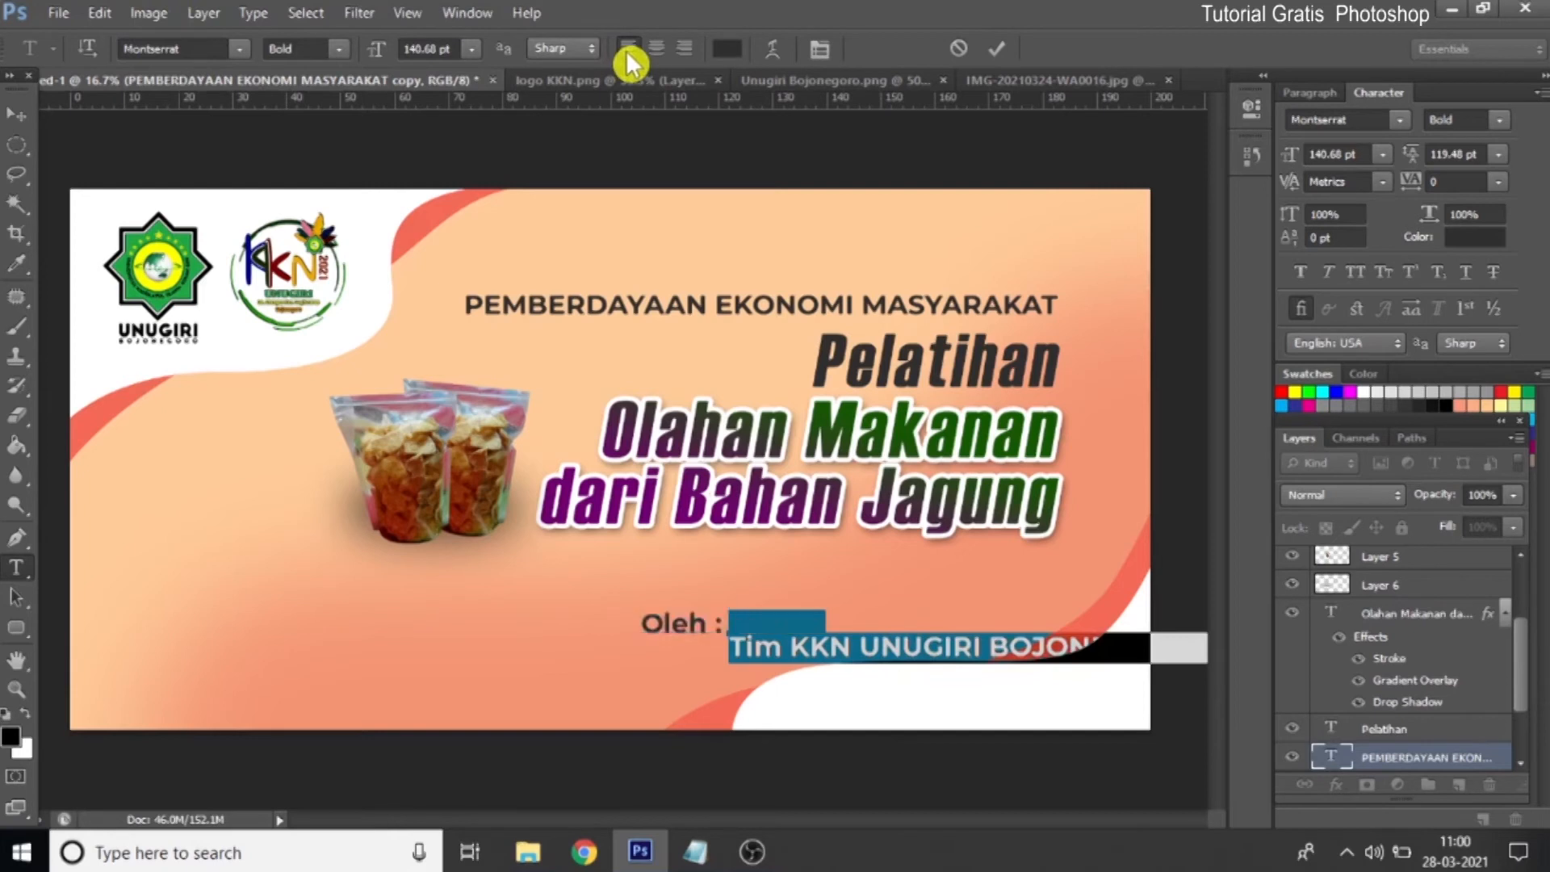
Set the organizer text's leading to Auto and move the text block to the banner's lower-left area below the pouches
{"action": "left_click", "coordinate": [1500, 156]}
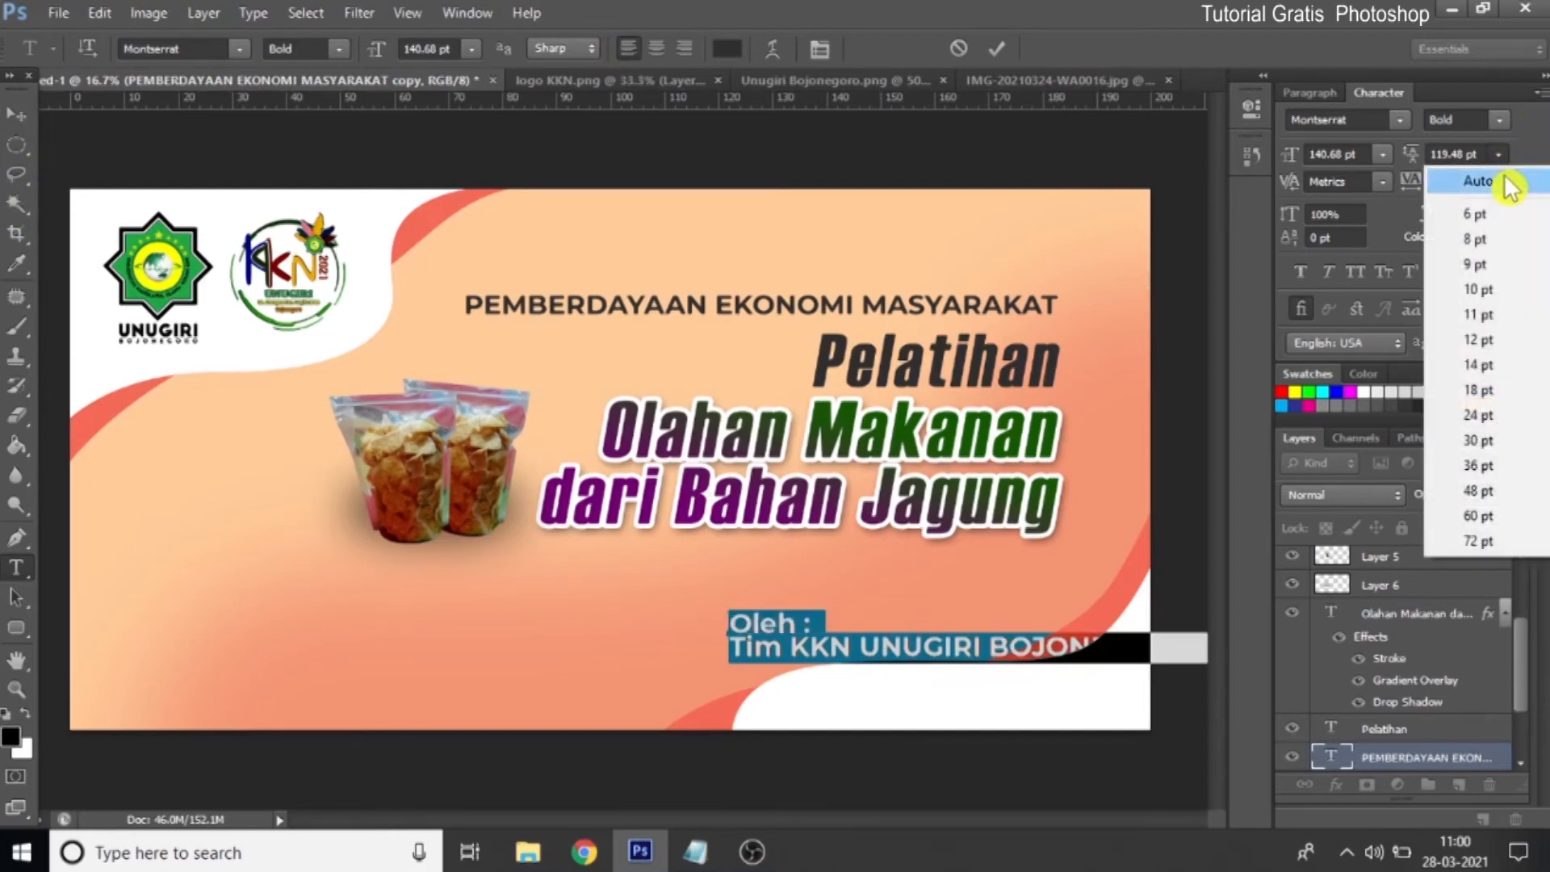
{"action": "left_click", "coordinate": [1509, 185]}
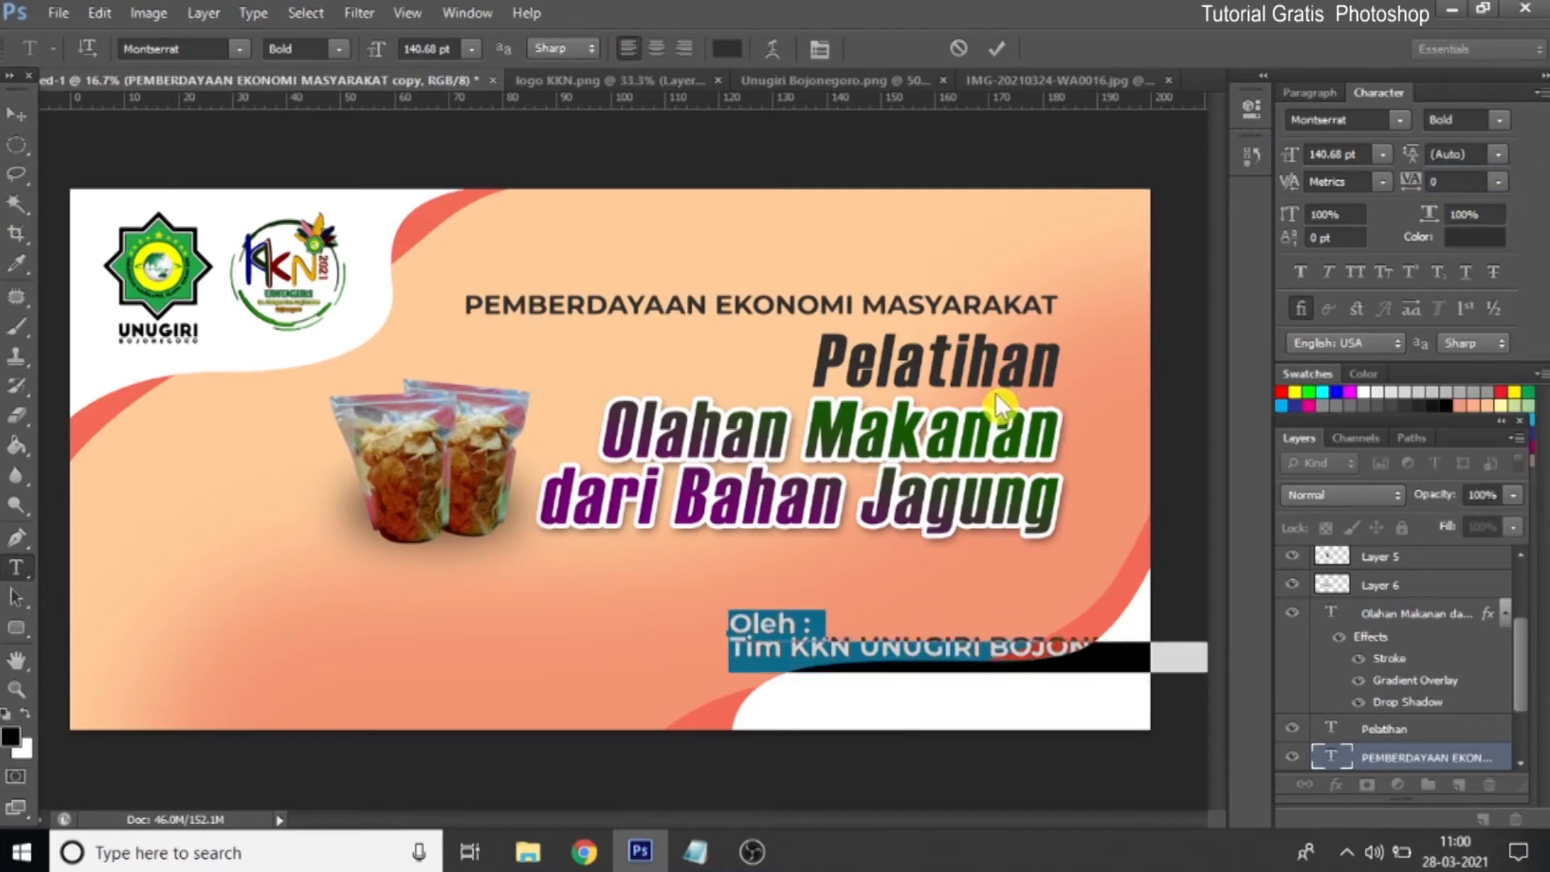
{"action": "left_click", "coordinate": [768, 638], "text": "ctrl"}
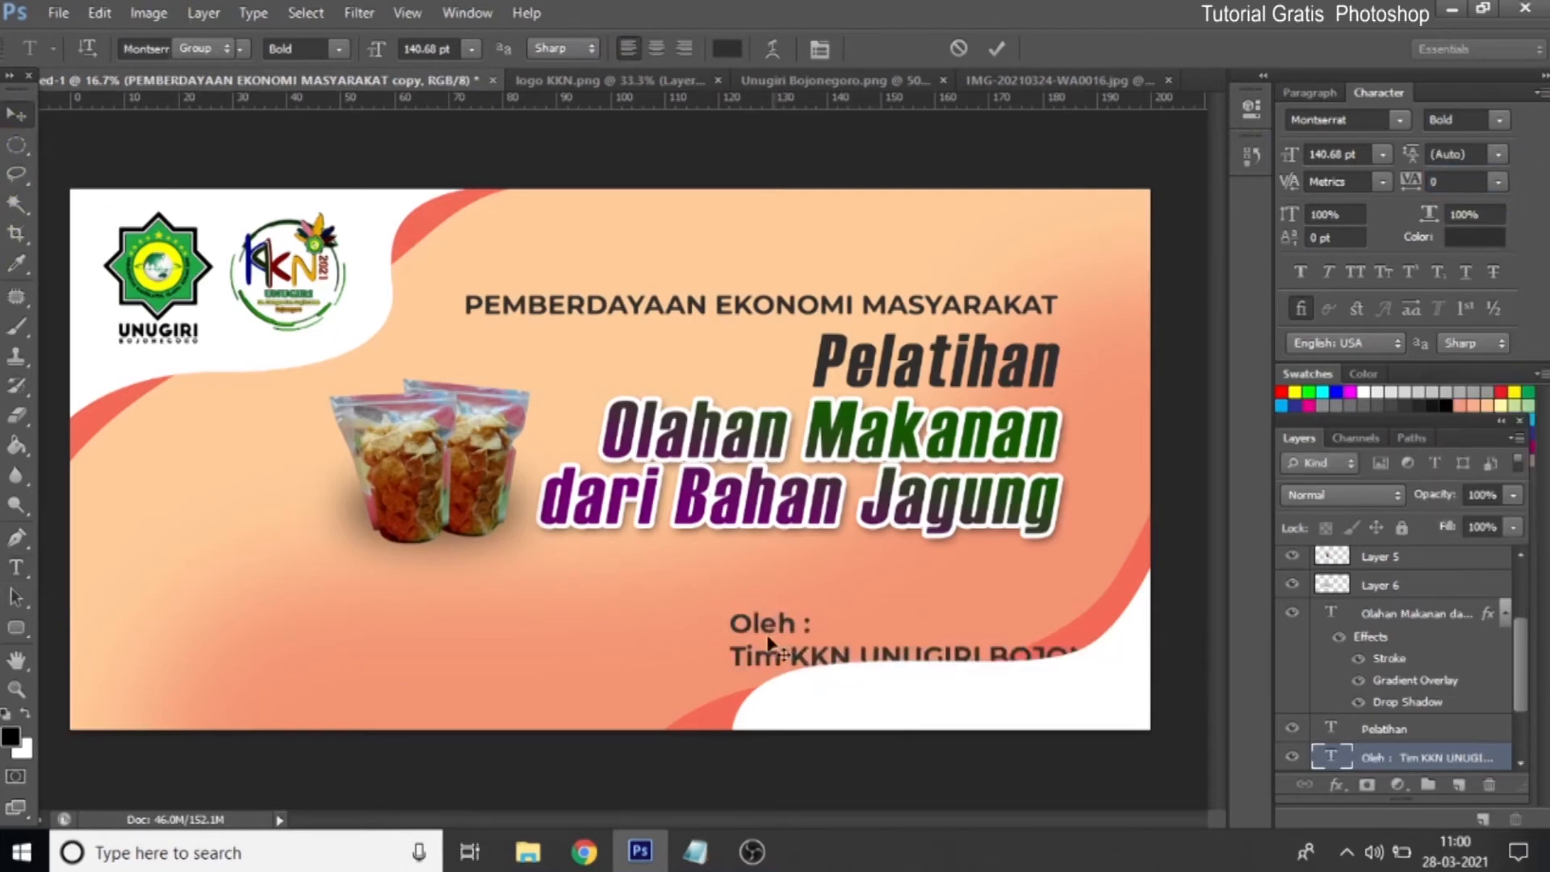
{"action": "left_click_drag", "start_coordinate": [209, 622], "coordinate": [167, 623]}
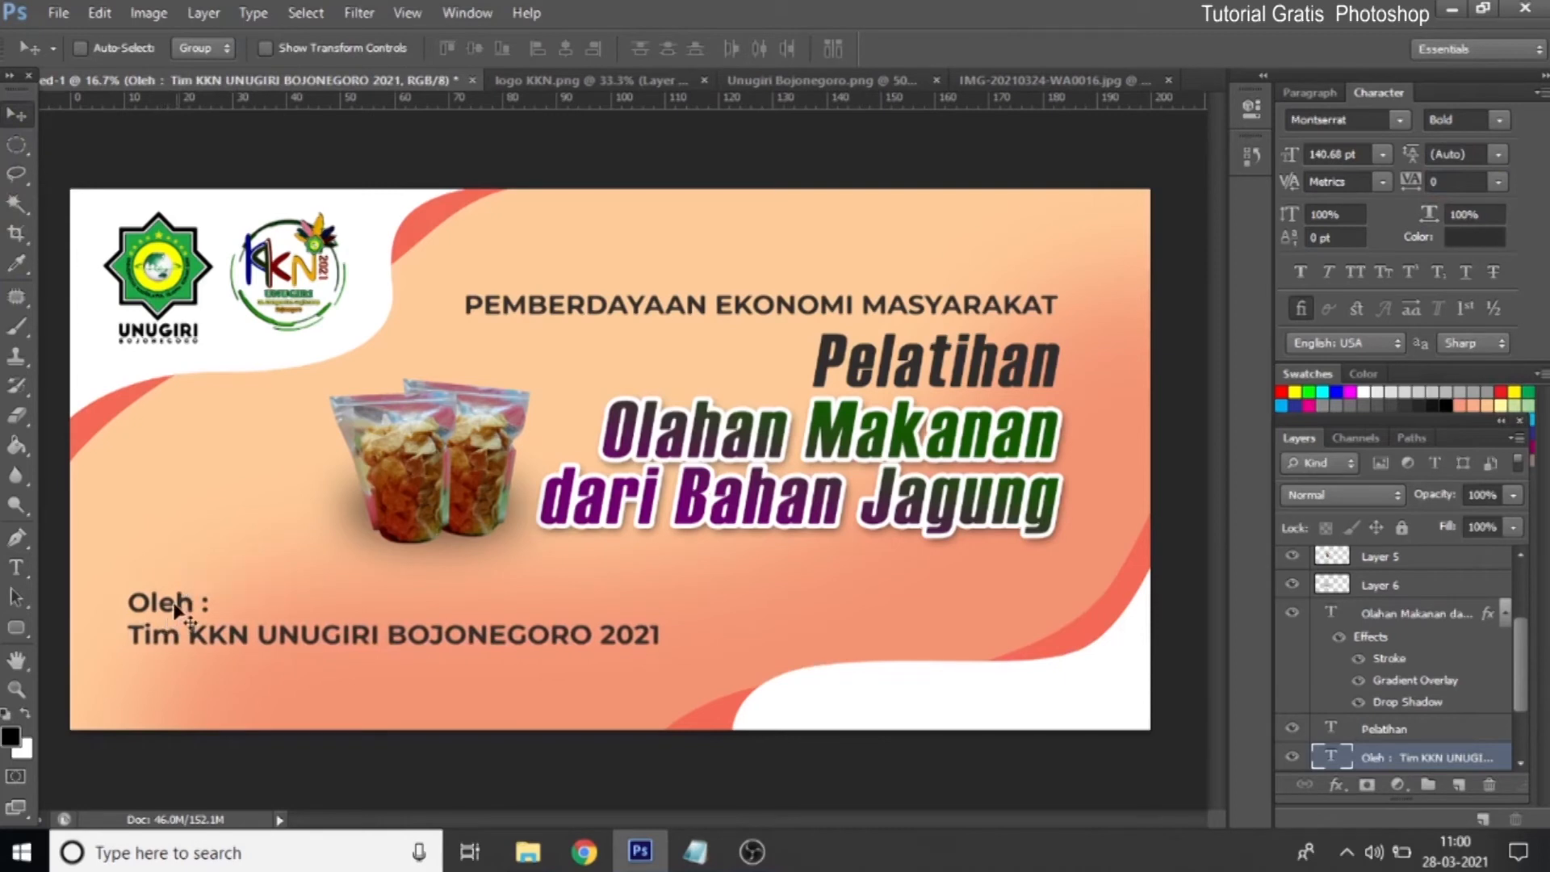
Enlarge the line "Tim KKN UNUGIRI BOJONEGORO 2021" to 151.68 pt, keeping "Oleh :" out of the selection
{"action": "left_click", "coordinate": [16, 568]}
{"action": "left_click_drag", "start_coordinate": [134, 635], "coordinate": [686, 617]}
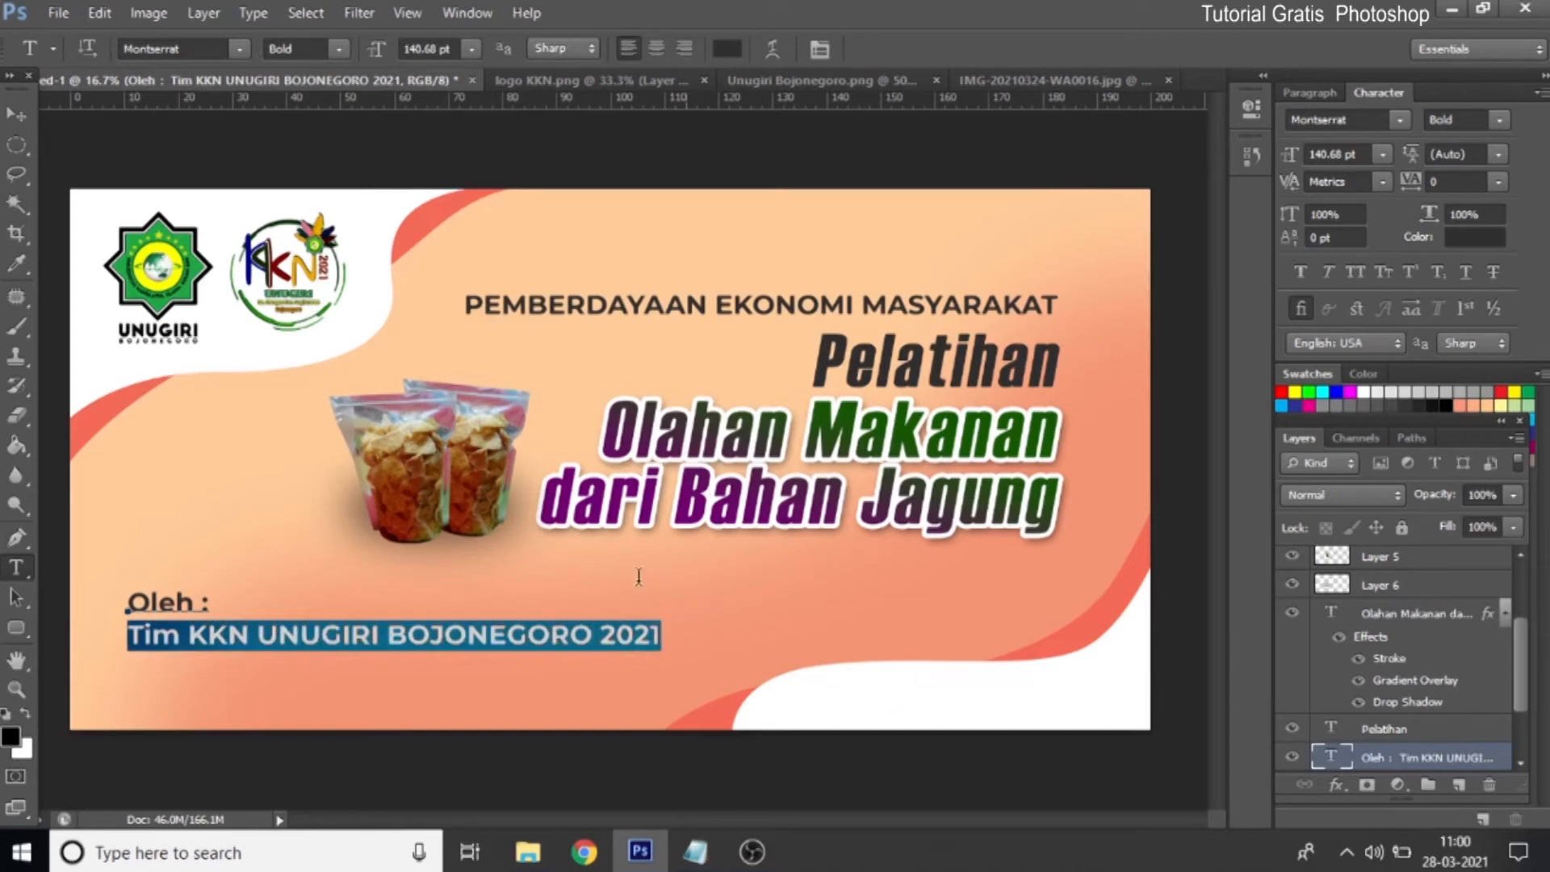
{"action": "left_click", "coordinate": [454, 44]}
{"action": "scroll", "coordinate": [455, 46], "scroll_direction": "up", "scroll_amount": 8}
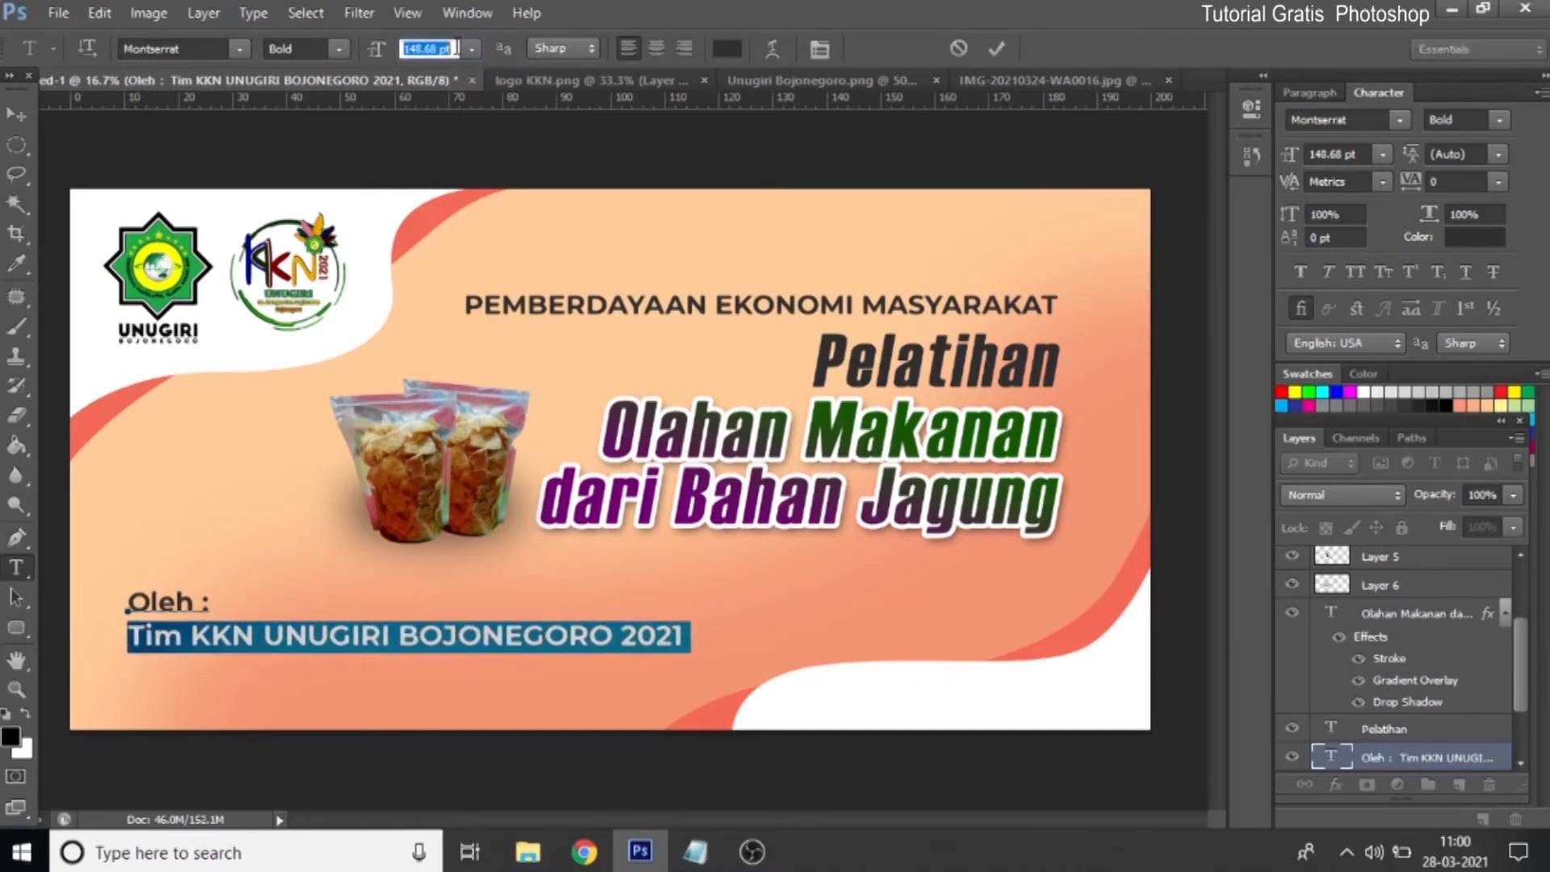
{"action": "scroll", "coordinate": [454, 47], "scroll_direction": "up", "scroll_amount": 3}
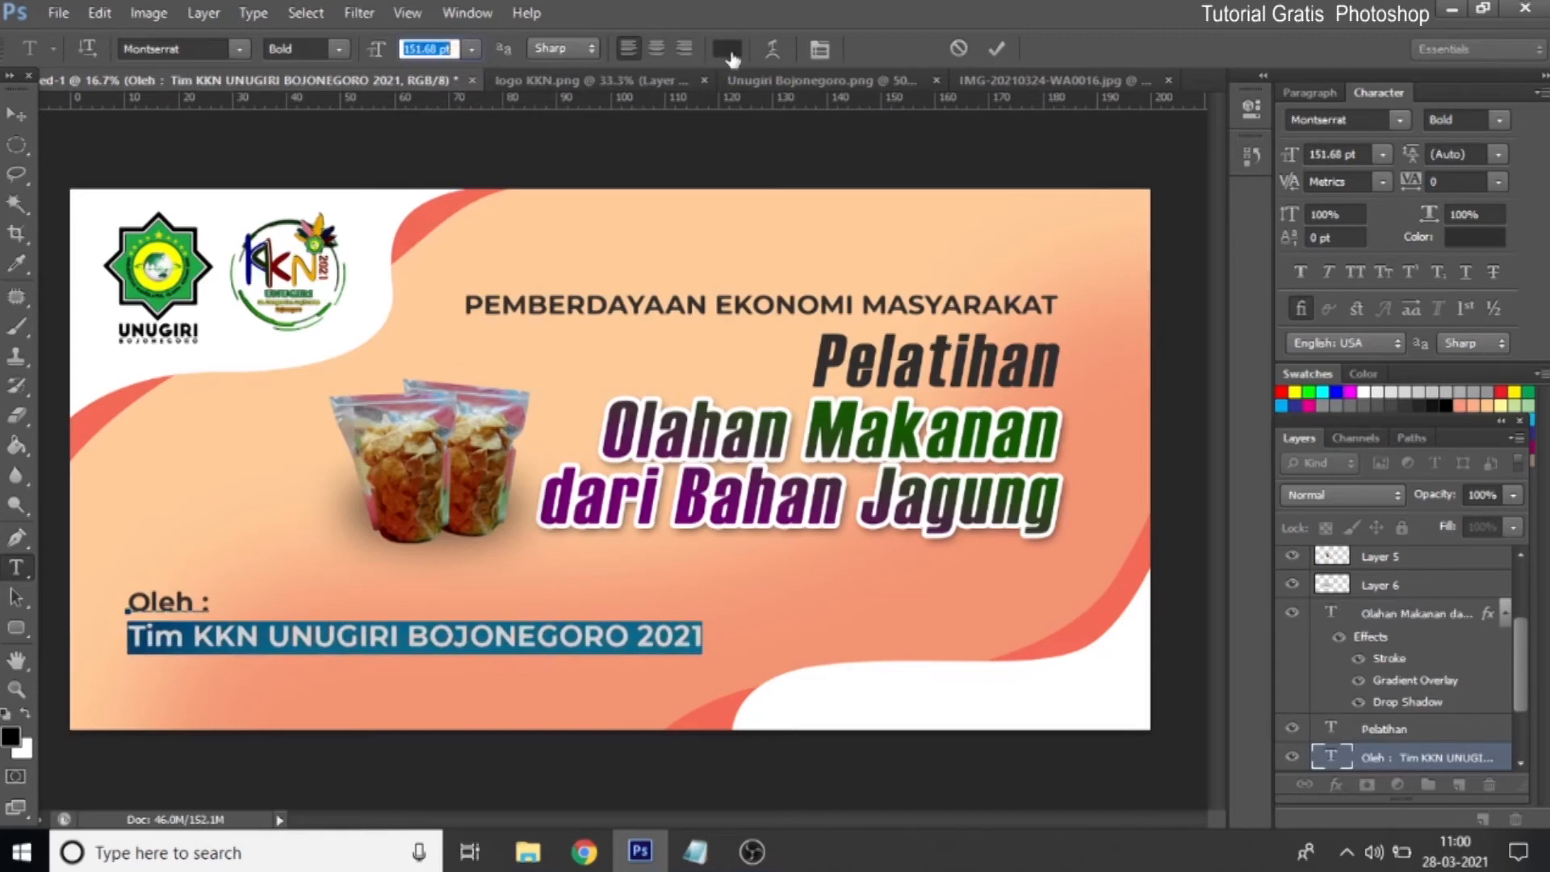
Color the "Tim KKN UNUGIRI BOJONEGORO 2021" line dark green 135901, sampled from the word "Makanan" in the title
{"action": "left_click", "coordinate": [728, 52]}
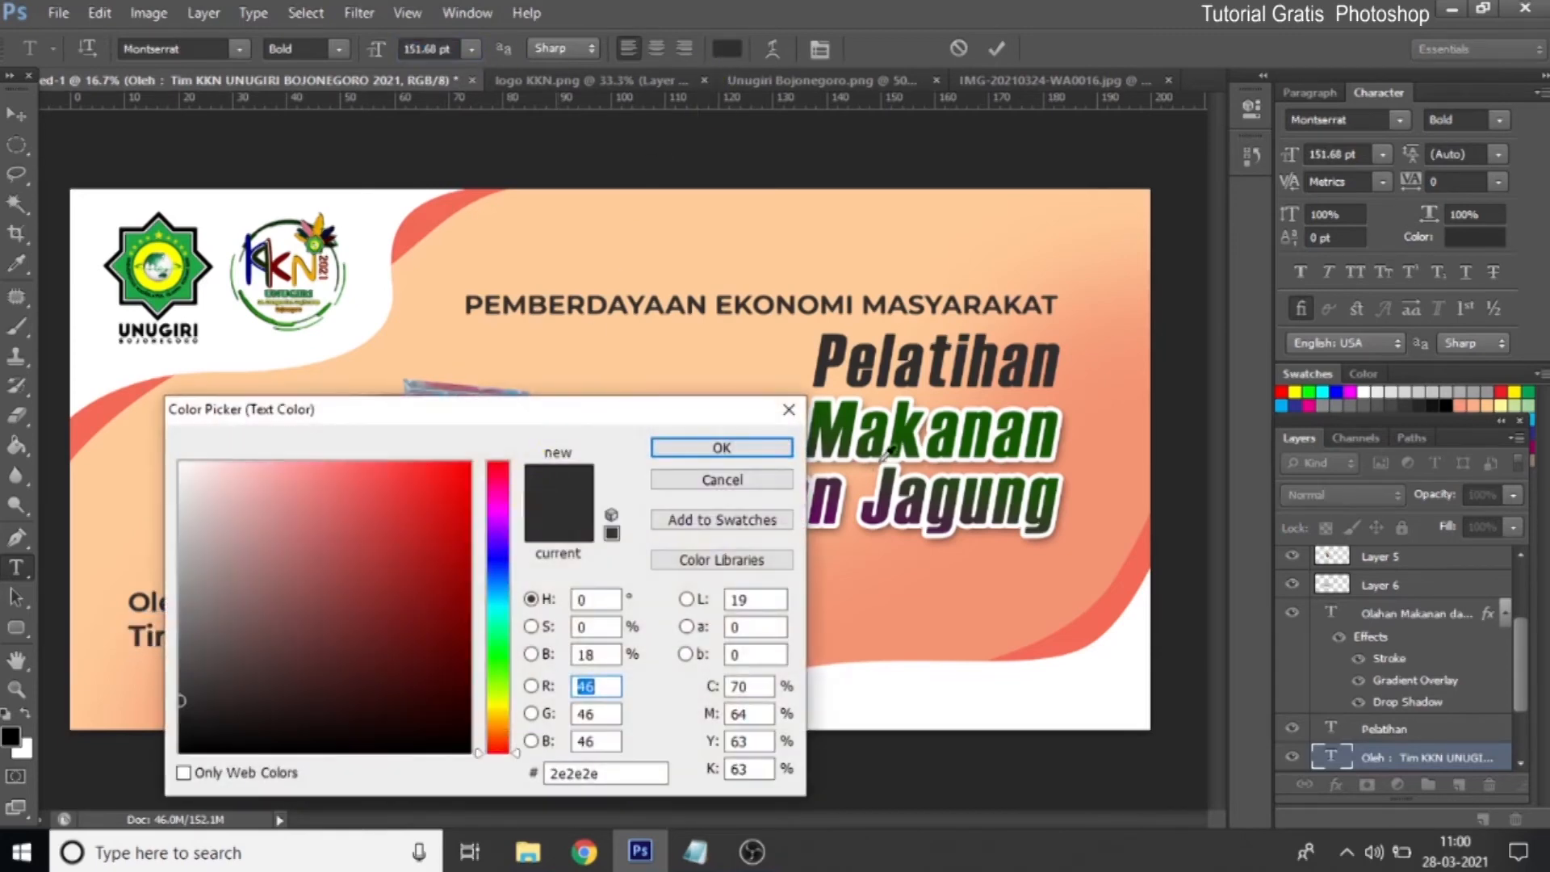
{"action": "left_click", "coordinate": [859, 400]}
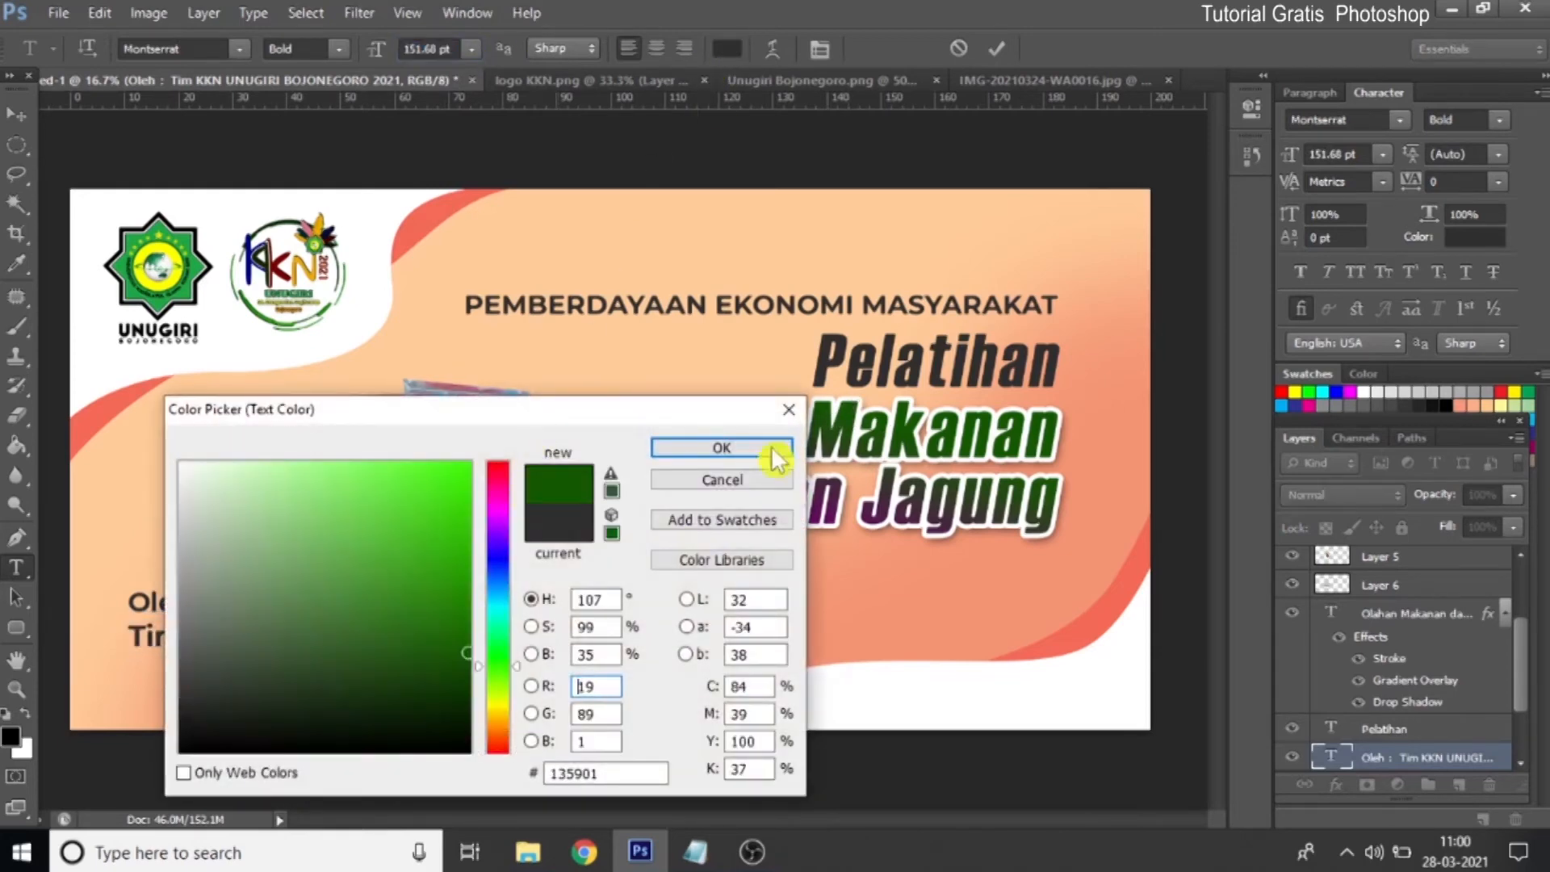
{"action": "left_click", "coordinate": [720, 449]}
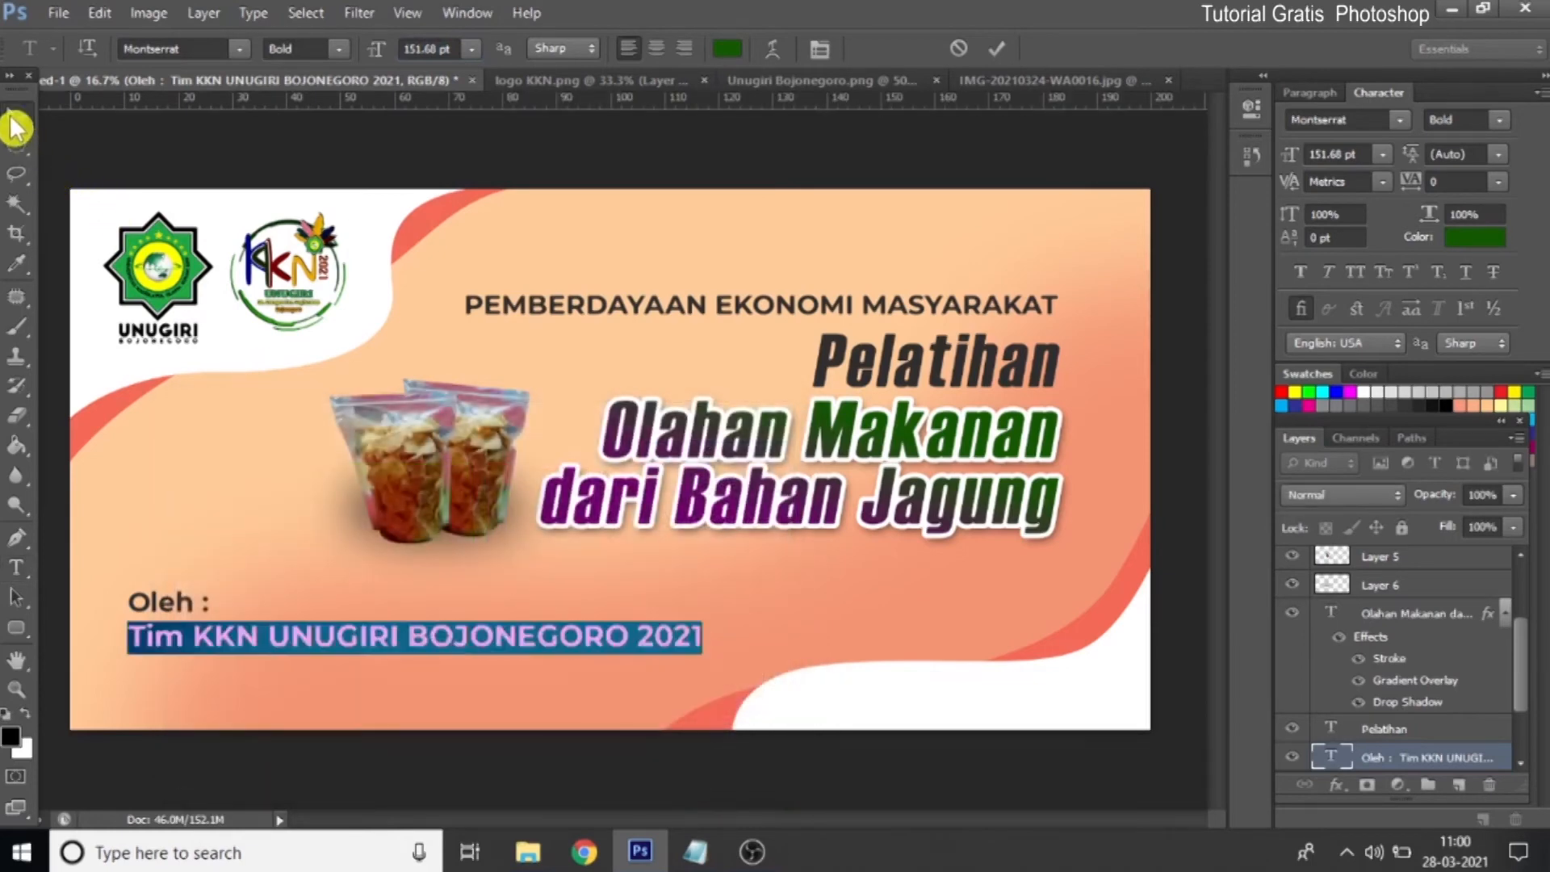
{"action": "key", "text": "v"}
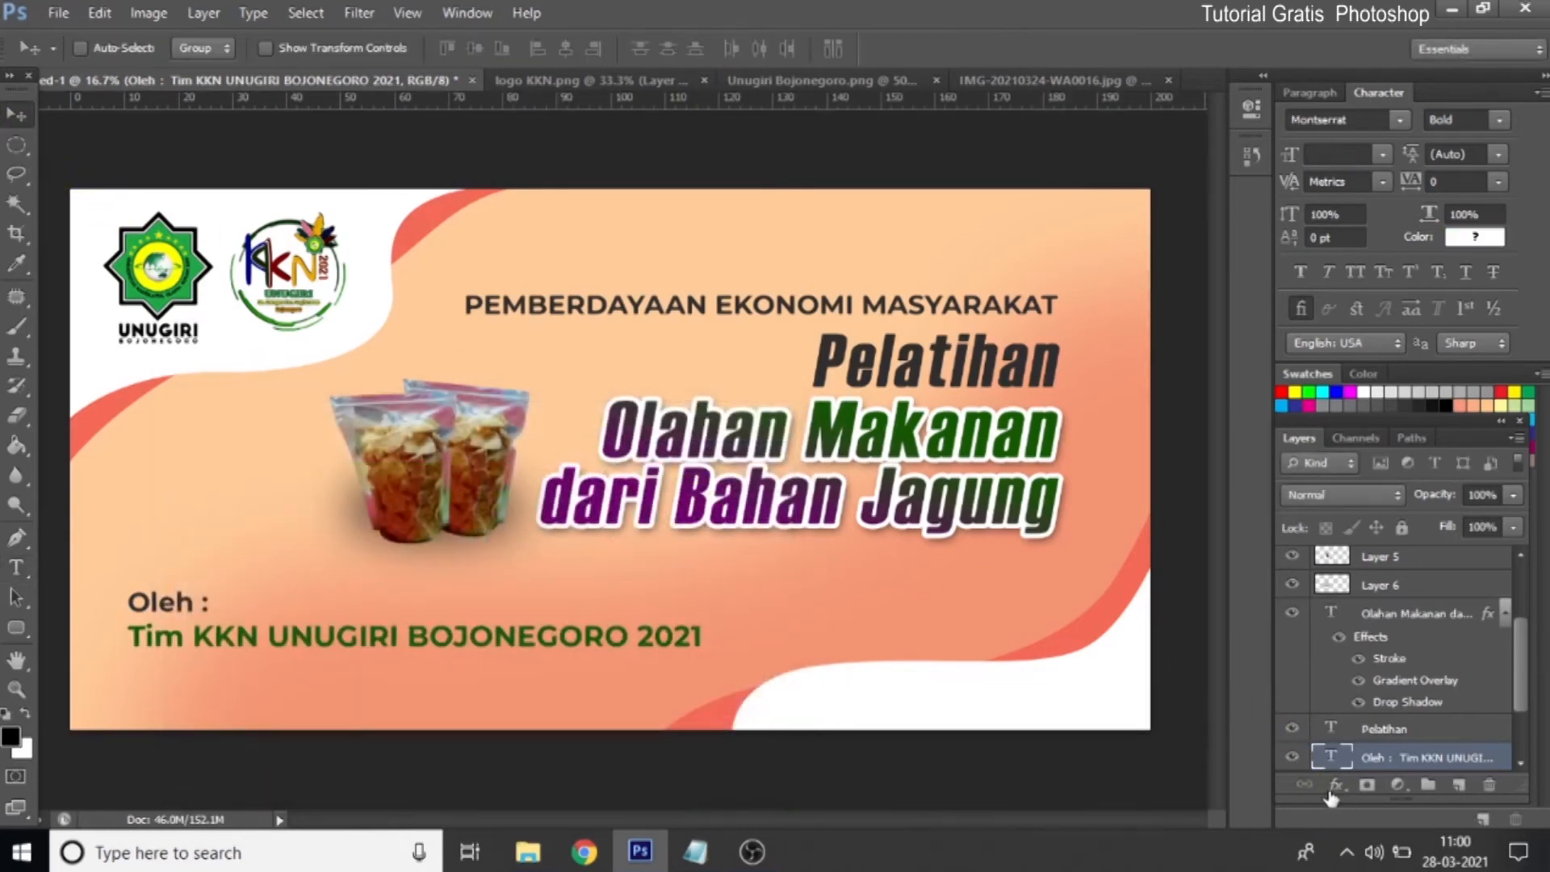
Add a white outside stroke of 15 px to the organizer text layer
{"action": "left_click", "coordinate": [1336, 784]}
{"action": "left_click", "coordinate": [1268, 576]}
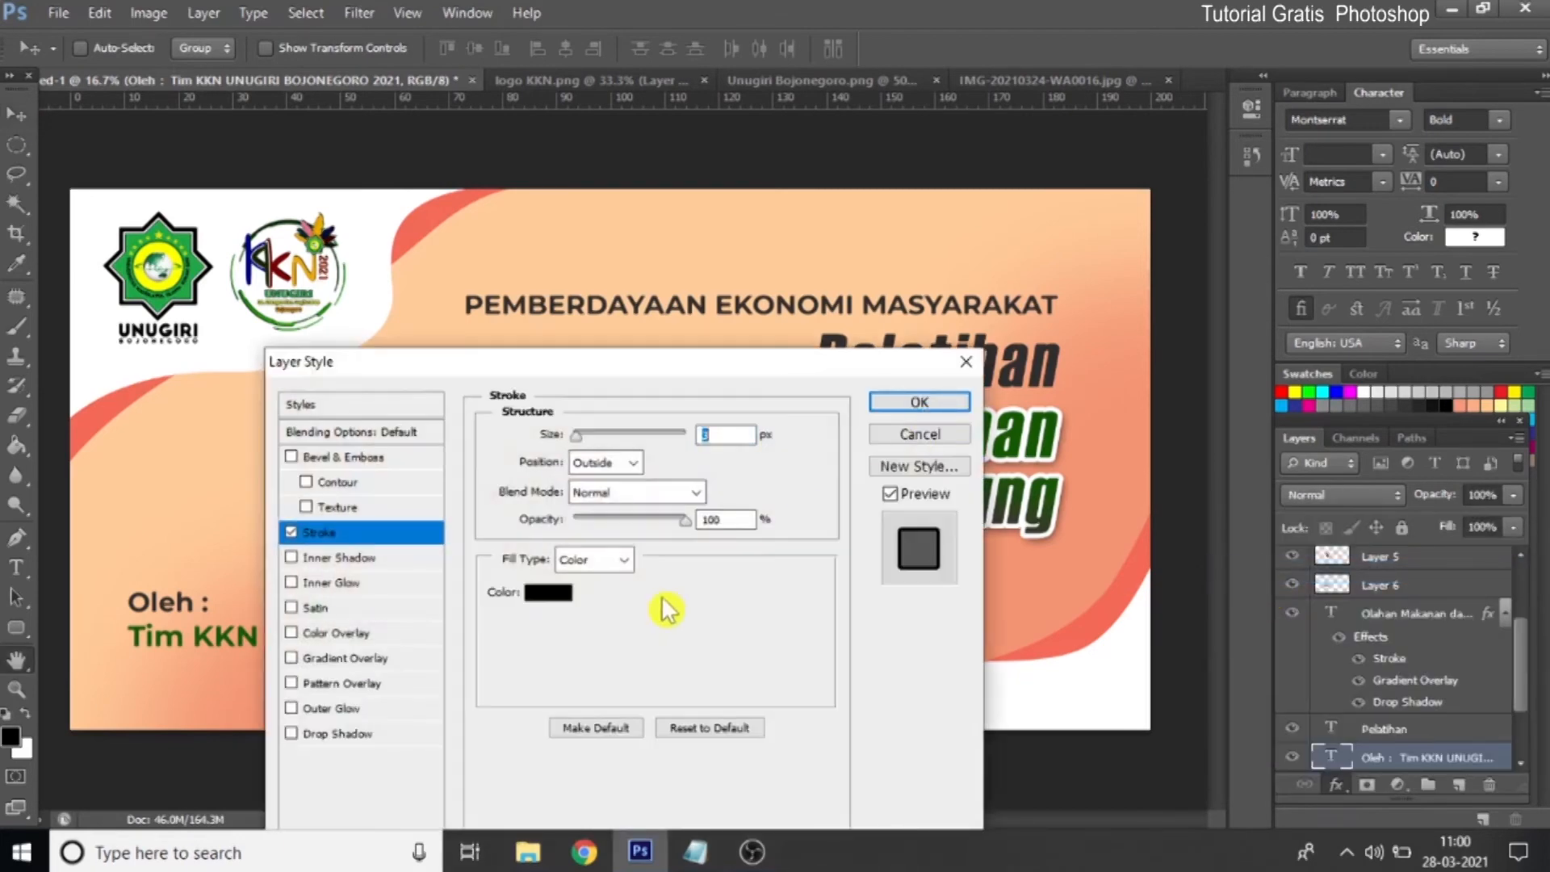
{"action": "left_click", "coordinate": [548, 593]}
{"action": "left_click", "coordinate": [180, 464]}
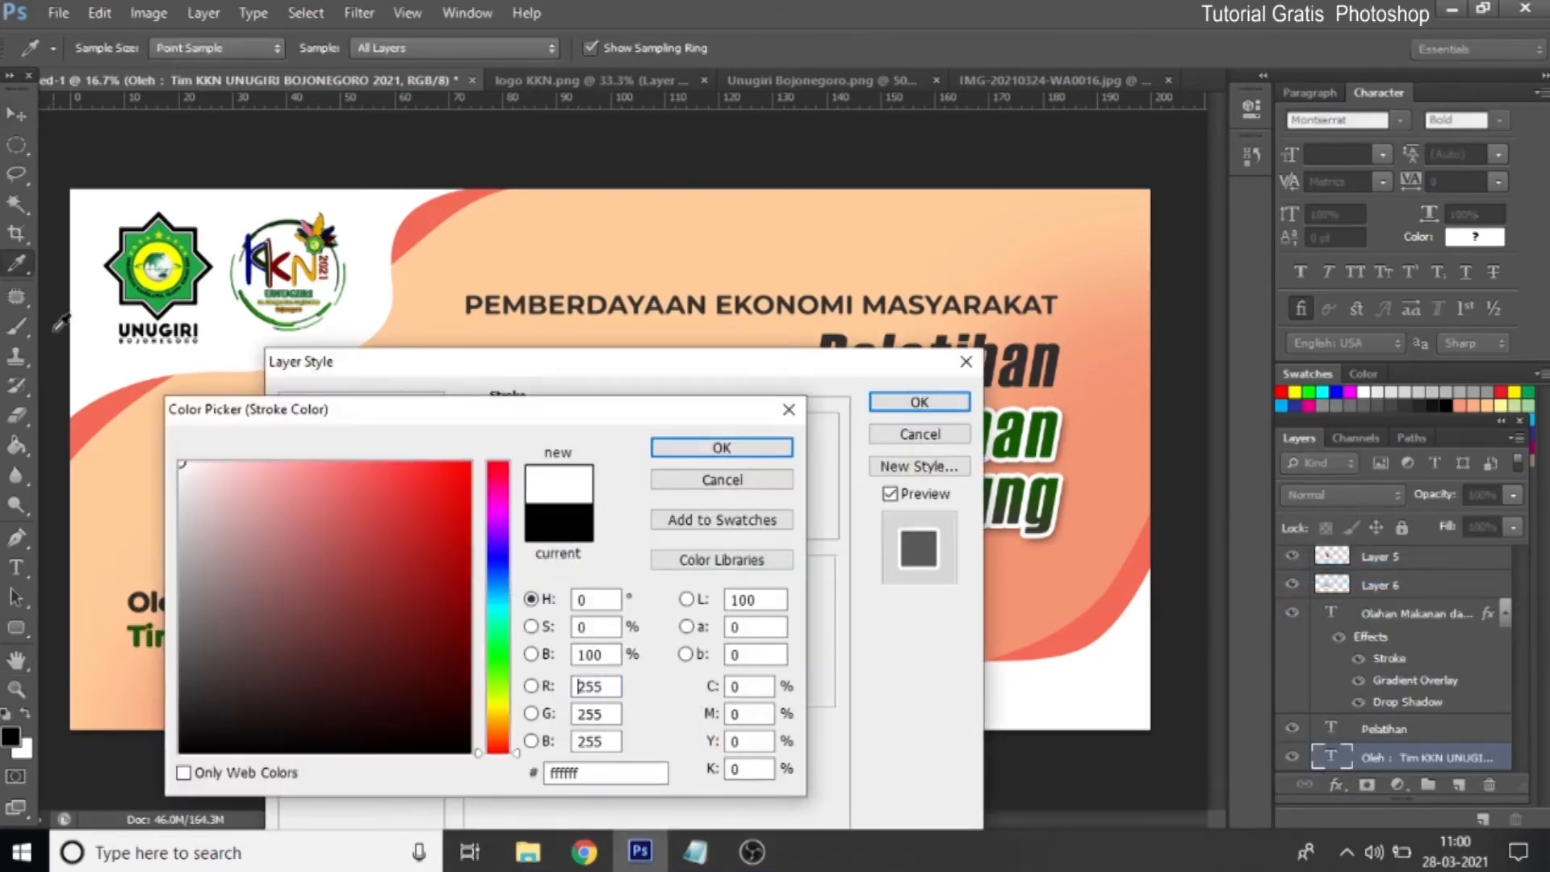
{"action": "left_click", "coordinate": [770, 457]}
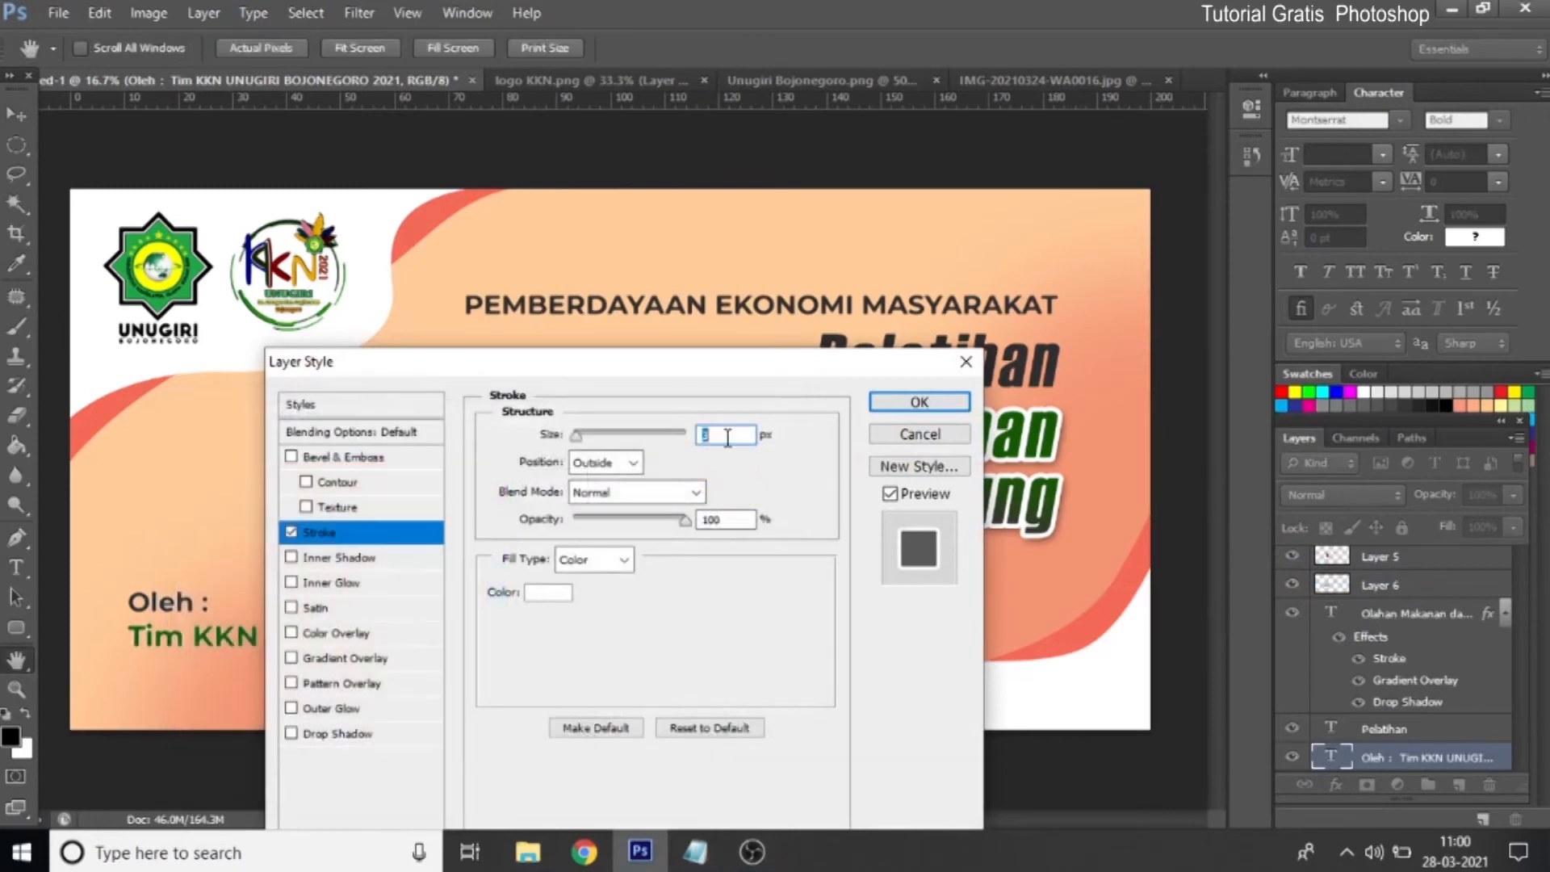
{"action": "type", "text": "15"}
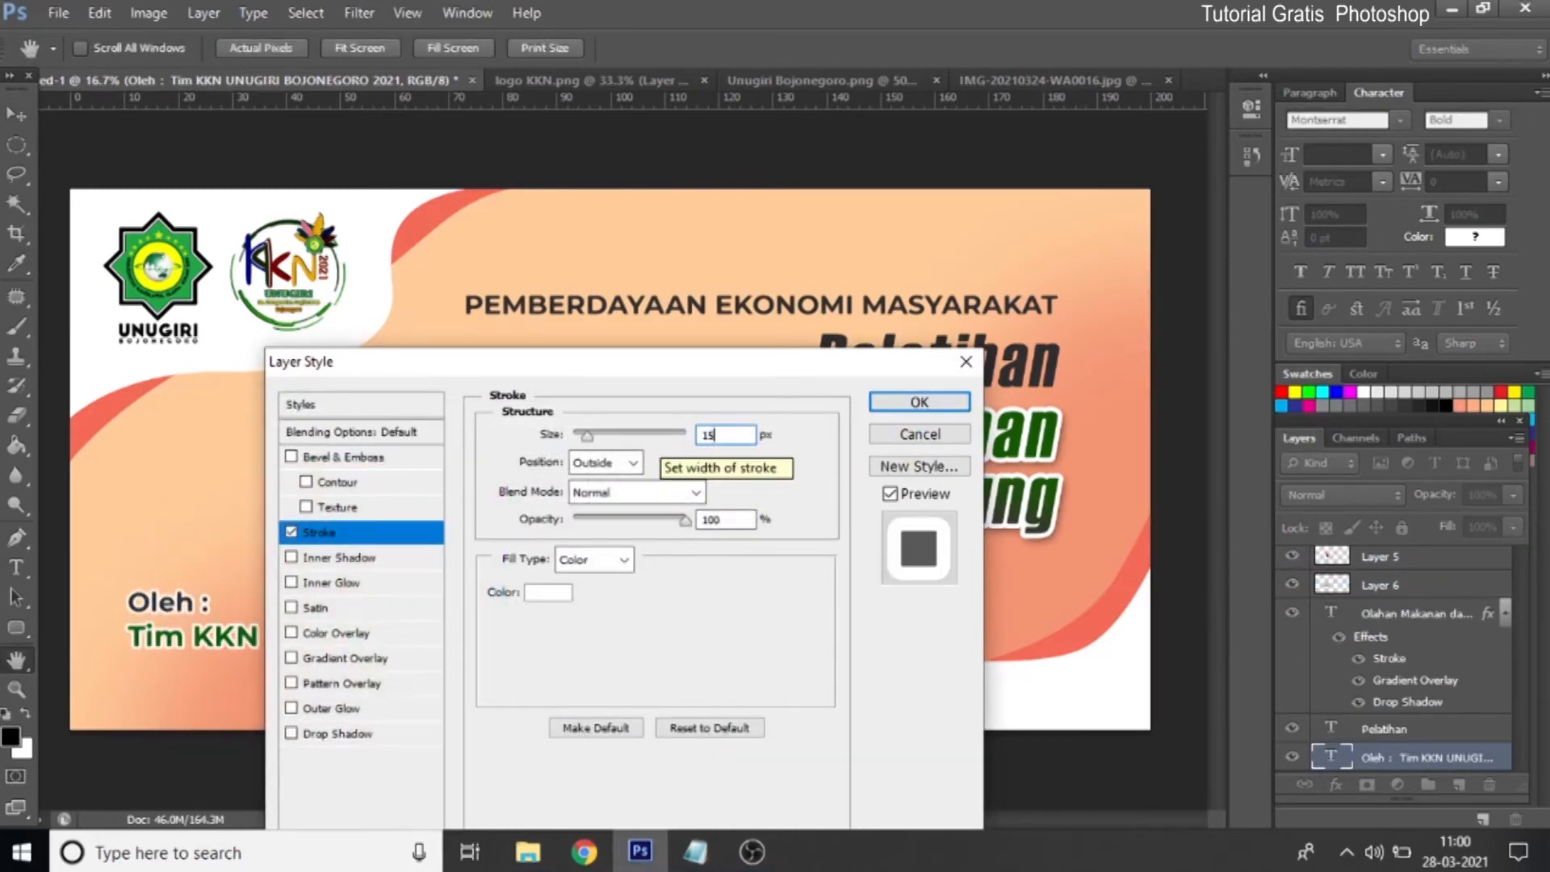
{"action": "left_click_drag", "start_coordinate": [737, 365], "coordinate": [1157, 223]}
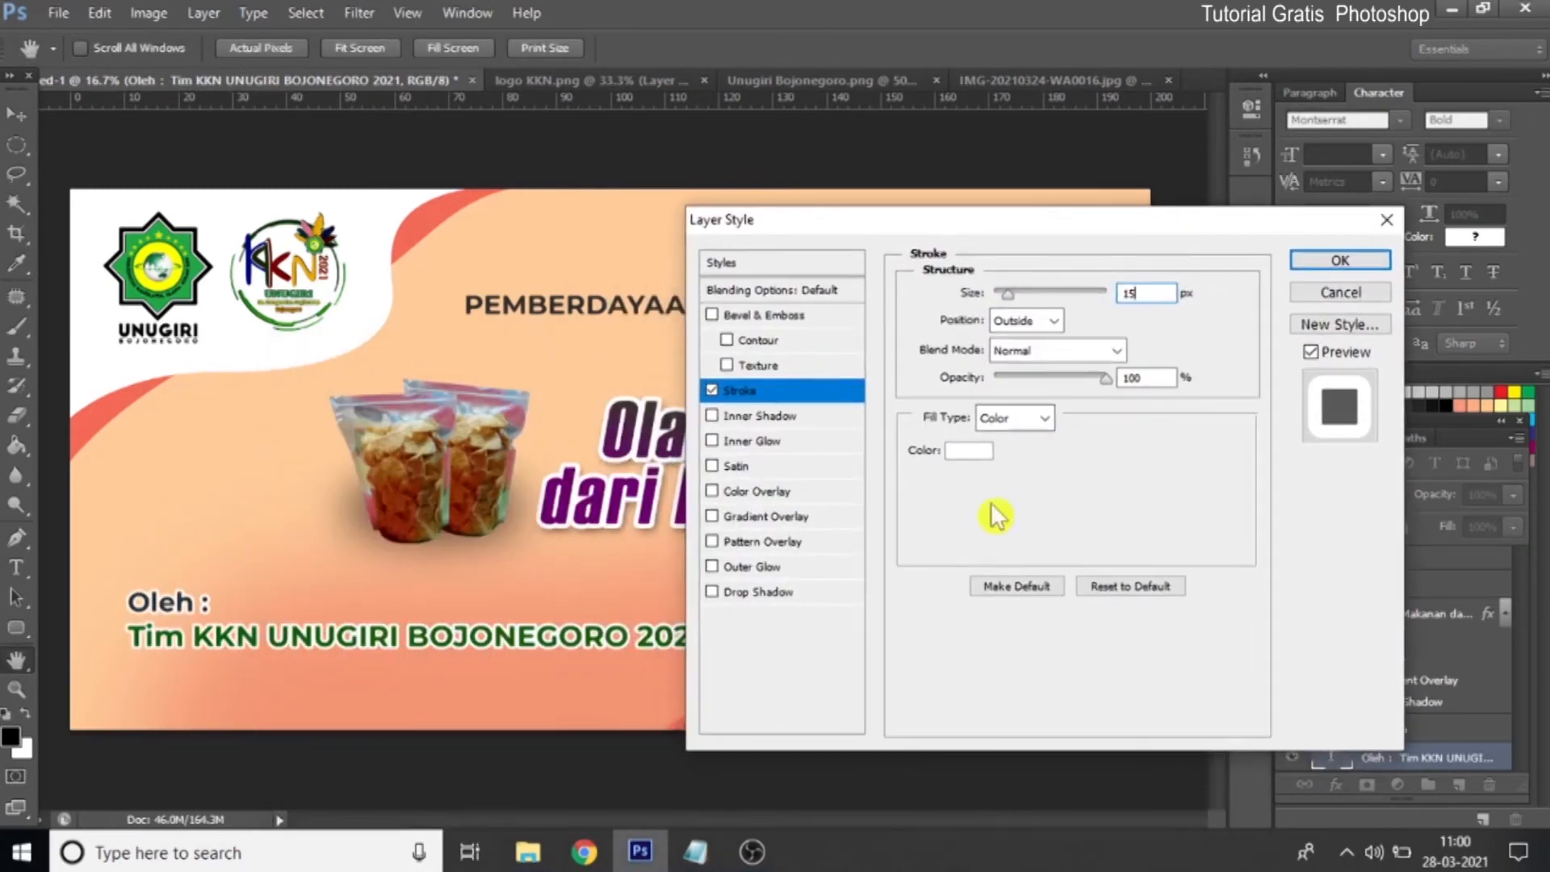
Add a drop shadow to the organizer text with a distance of 19 px and a size of 46 px
{"action": "left_click", "coordinate": [800, 601]}
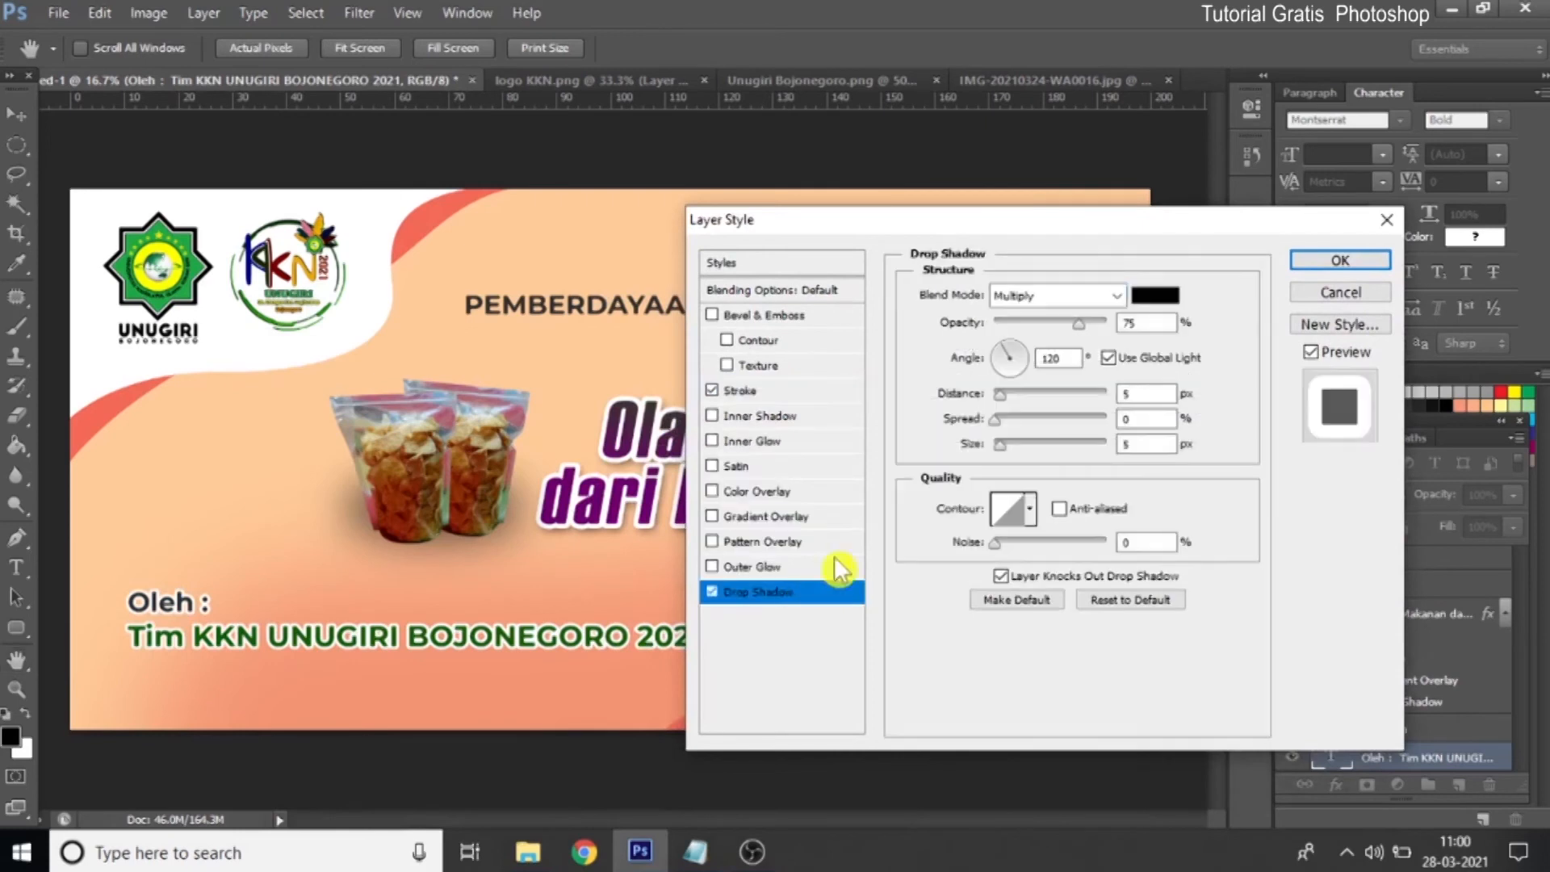
{"action": "left_click", "coordinate": [1016, 393]}
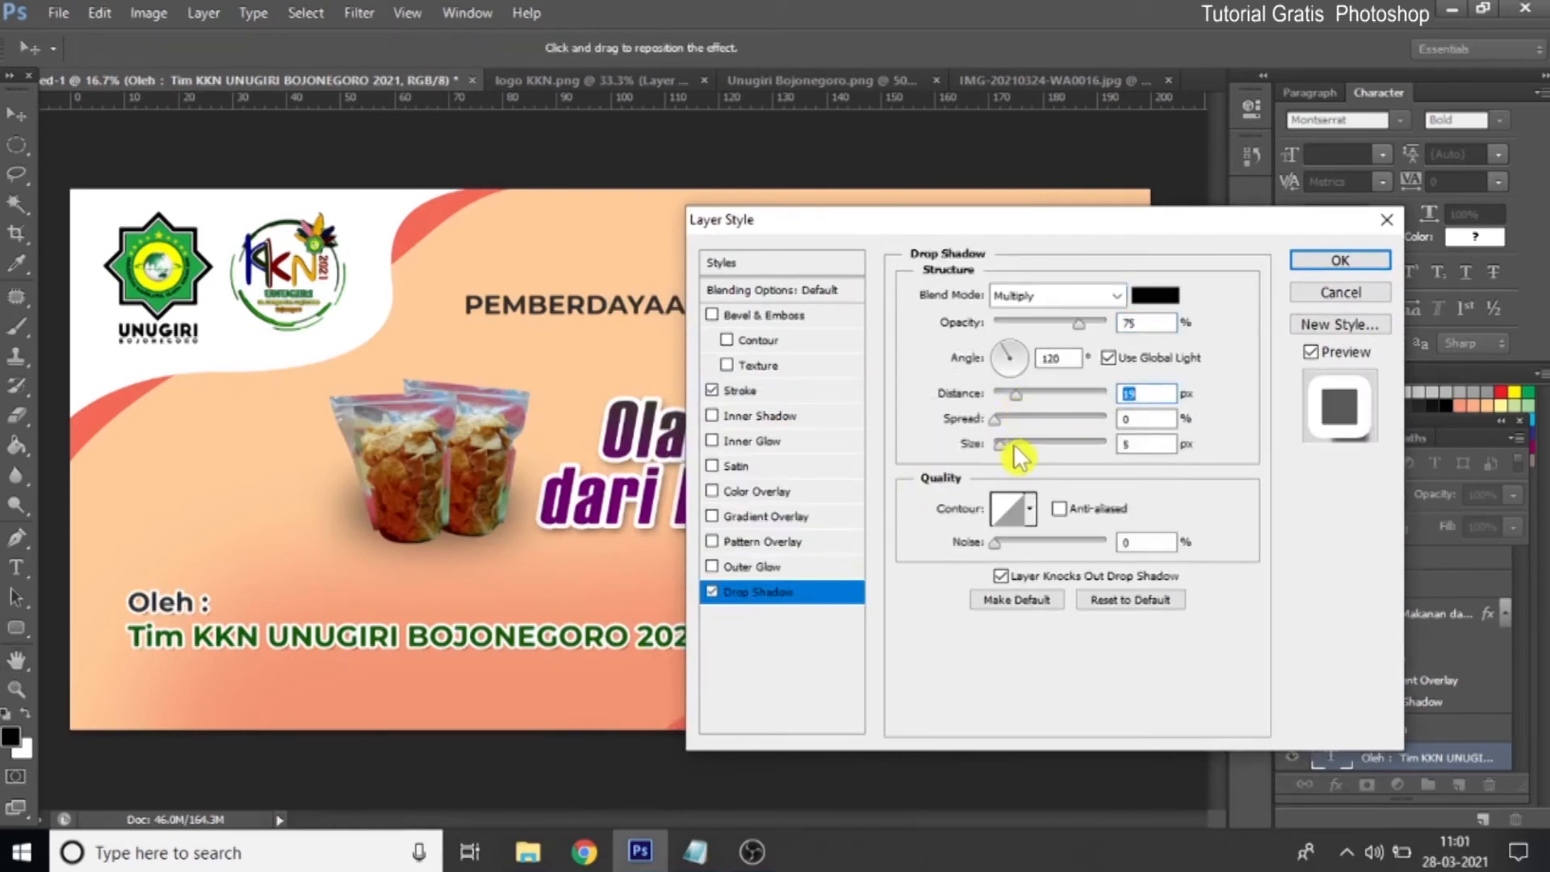
{"action": "left_click", "coordinate": [1020, 445]}
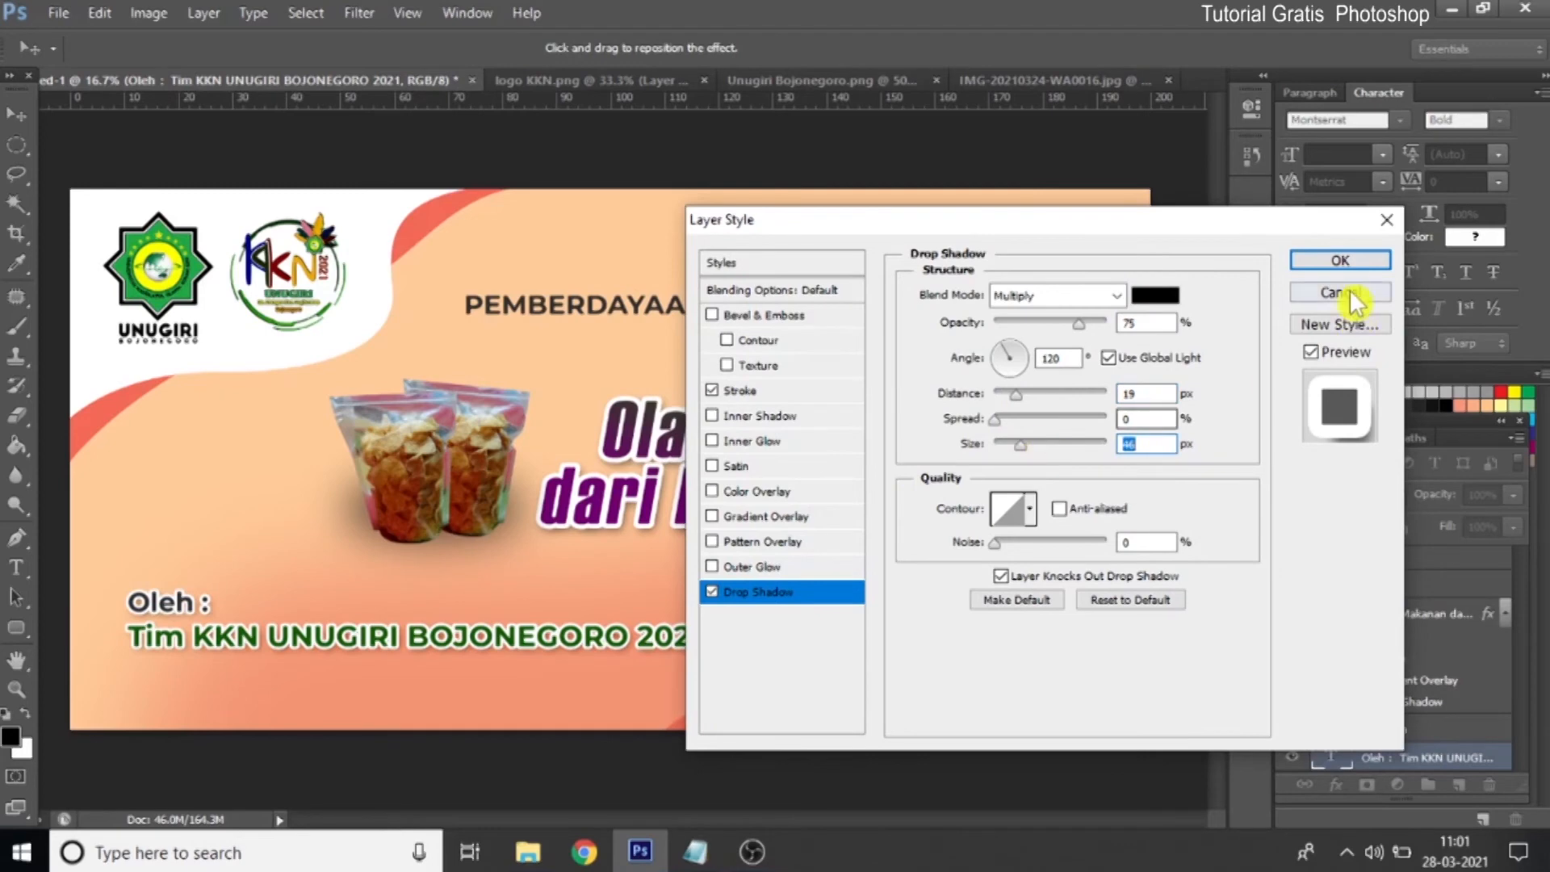
{"action": "left_click", "coordinate": [1341, 261]}
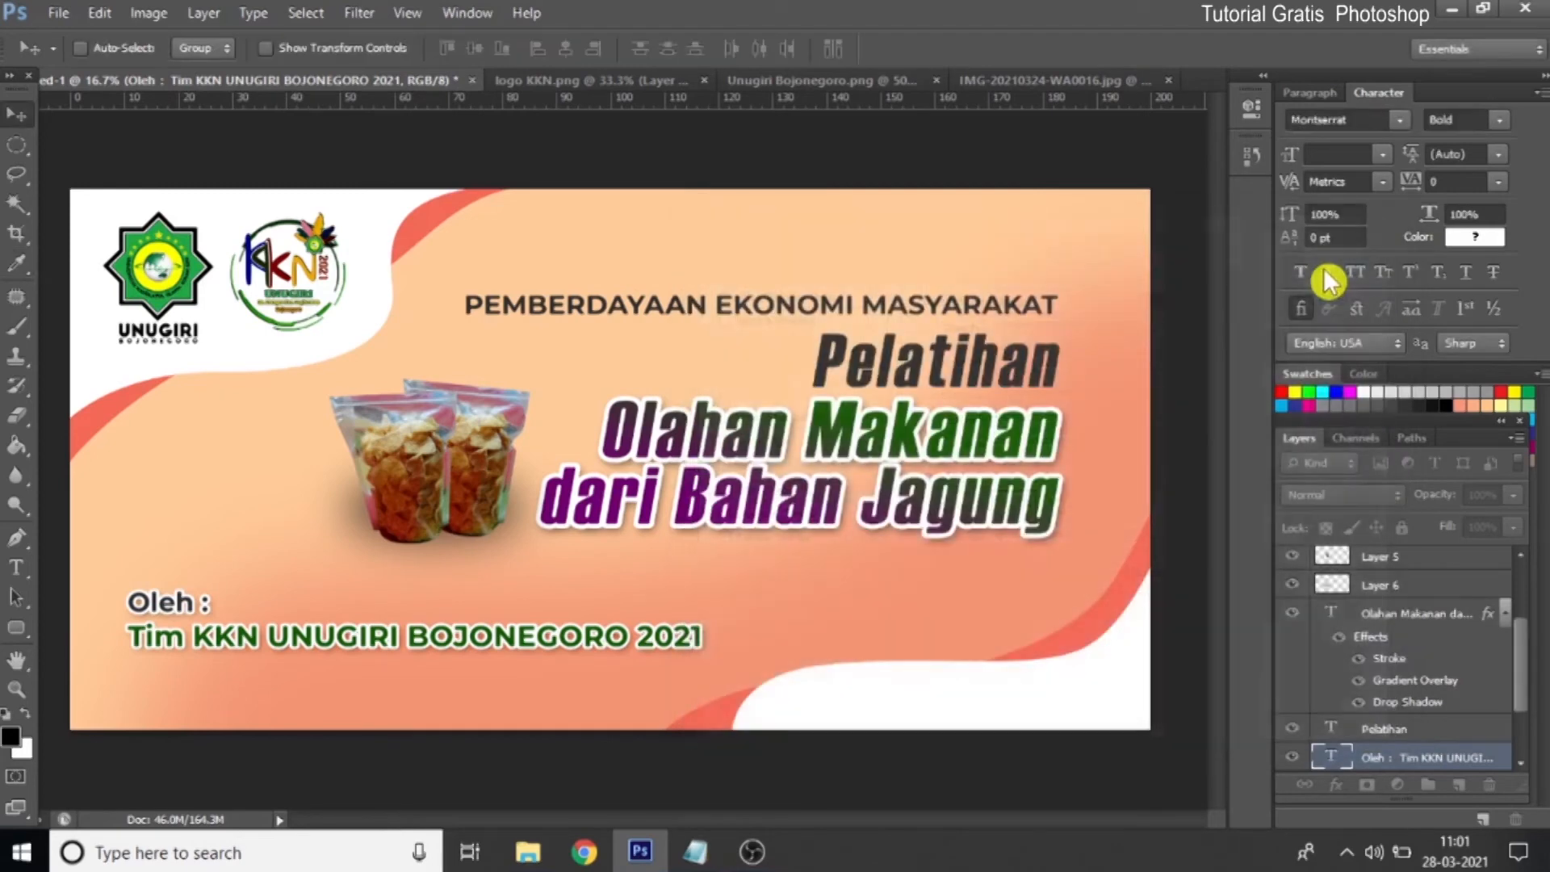
Duplicate the "PEMBERDAYAAN EKONOMI MASYARAKAT" text and place the copy directly below the organizer line
{"action": "right_click", "coordinate": [611, 310]}
{"action": "left_click", "coordinate": [631, 321]}
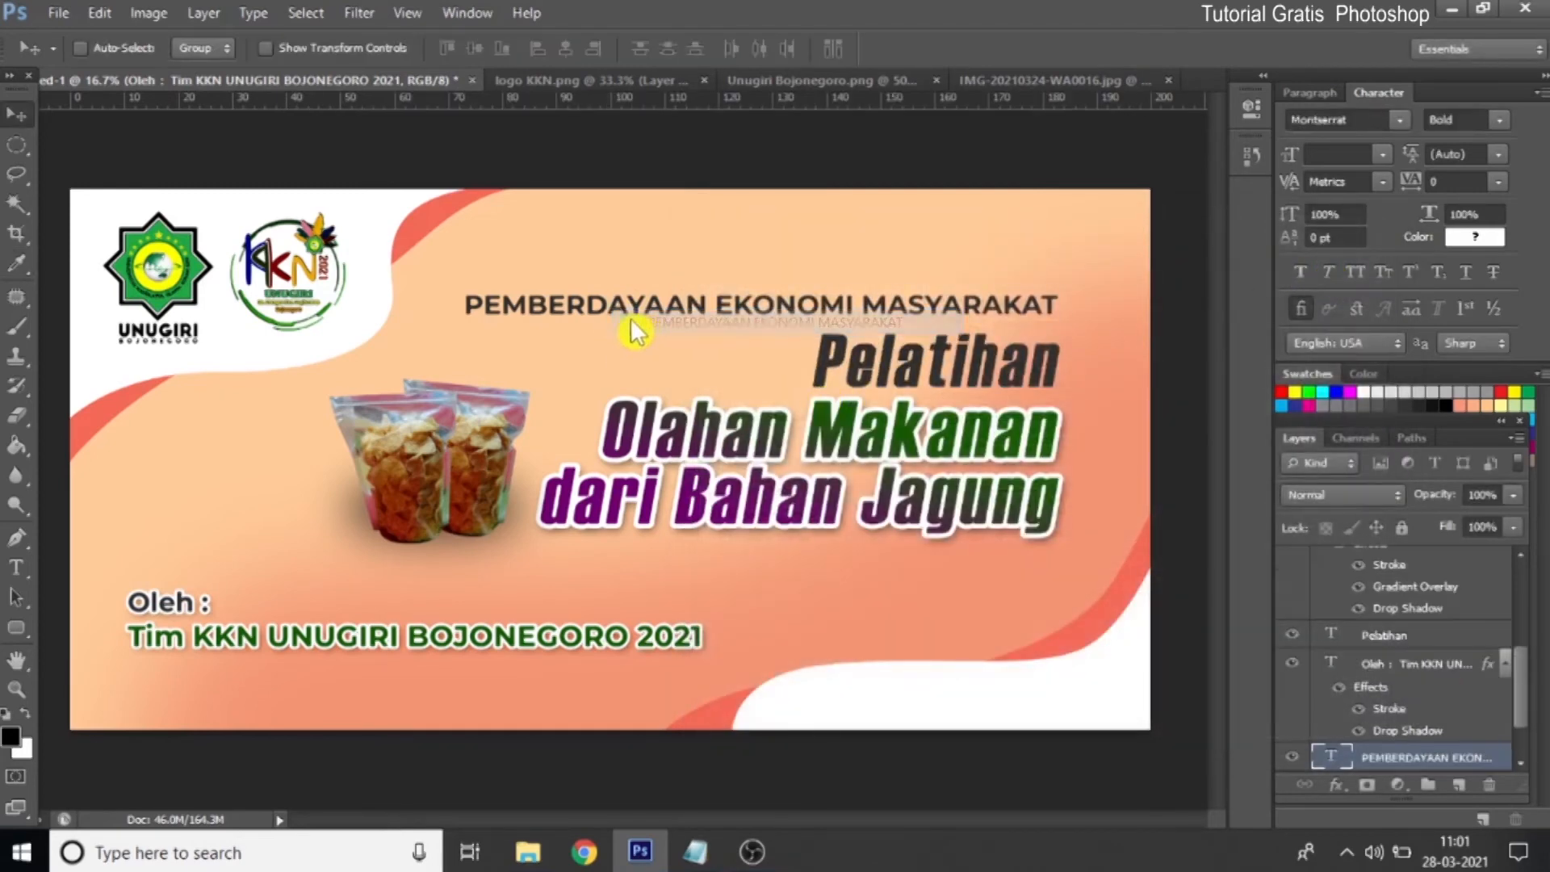
{"action": "left_click_drag", "start_coordinate": [633, 304], "coordinate": [304, 683]}
Switch to Notepad and copy the village, district and regency line at the end of note.txt
{"action": "left_click", "coordinate": [695, 852]}
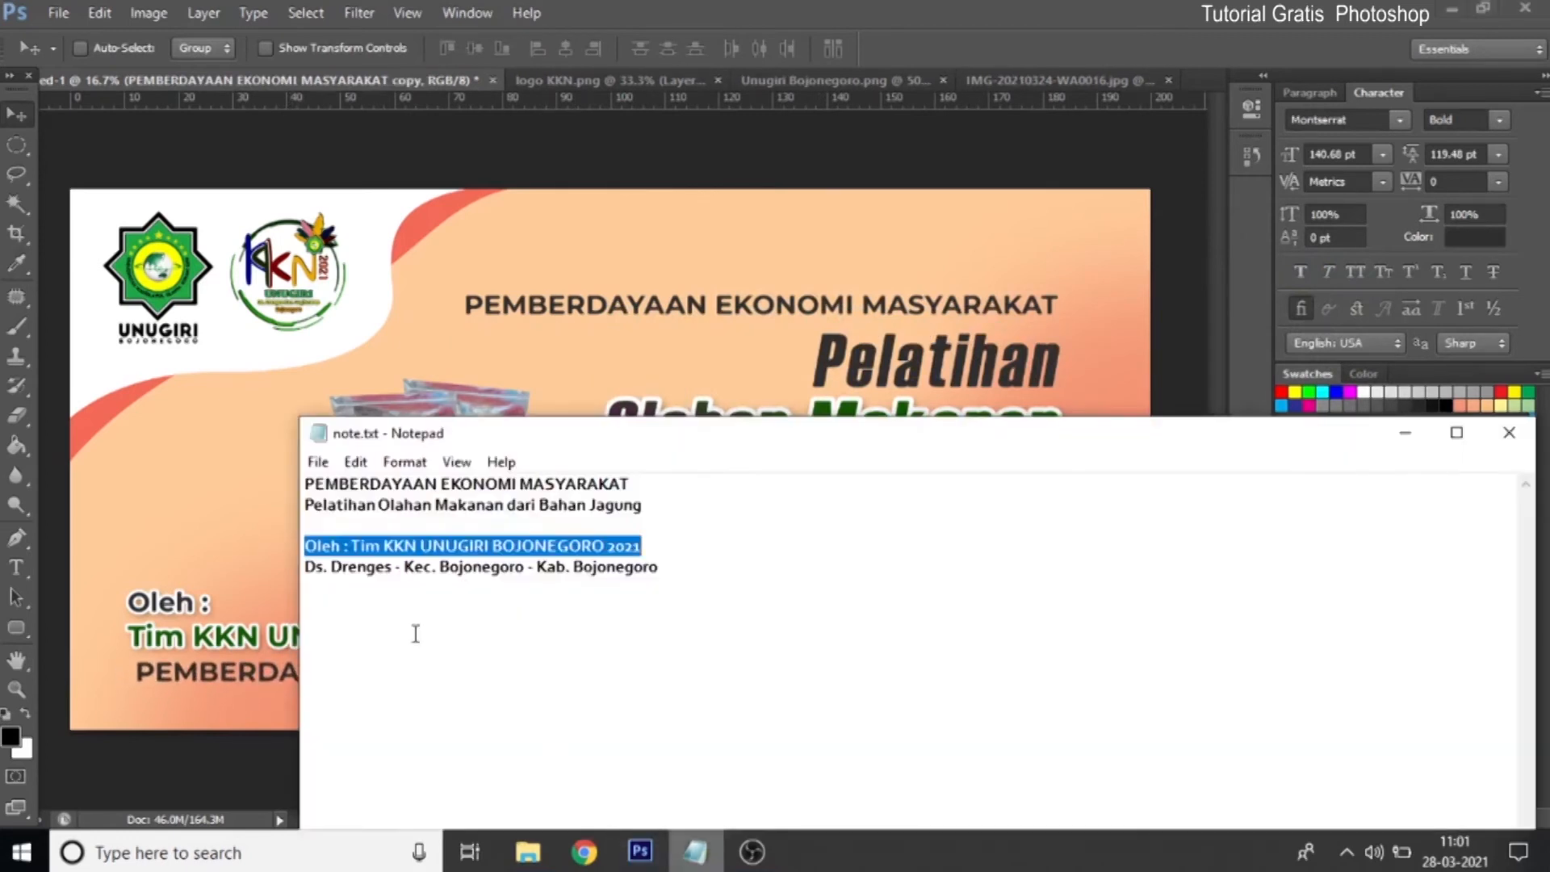
{"action": "left_click_drag", "start_coordinate": [302, 569], "coordinate": [681, 568]}
{"action": "right_click", "coordinate": [645, 568]}
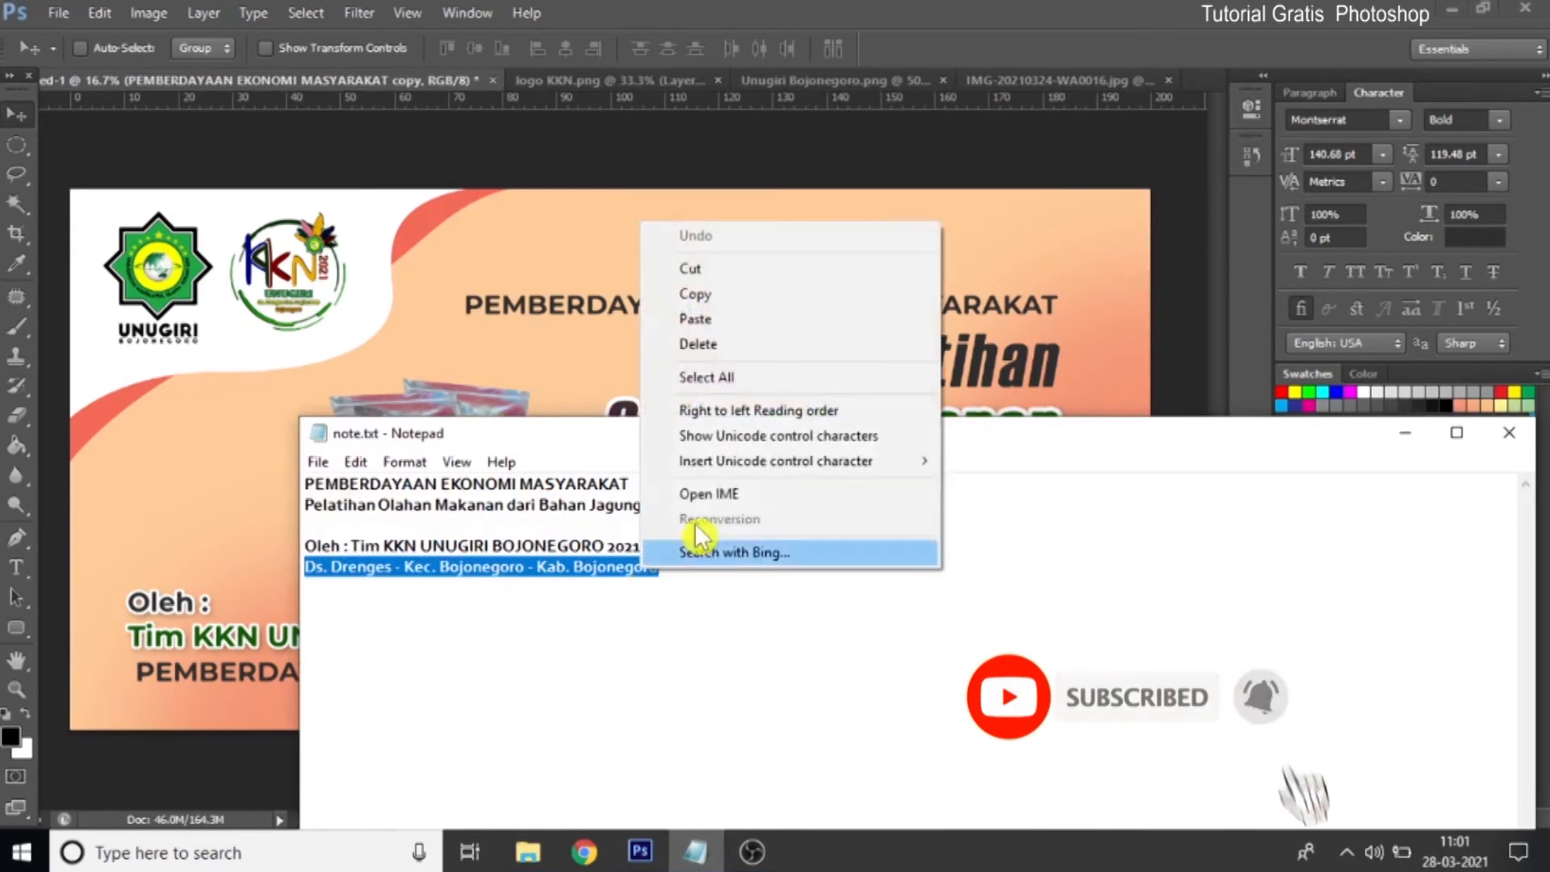
{"action": "left_click", "coordinate": [726, 294]}
Back in Photoshop, replace the duplicated text below the organizer line with the copied location line
{"action": "left_click", "coordinate": [398, 76]}
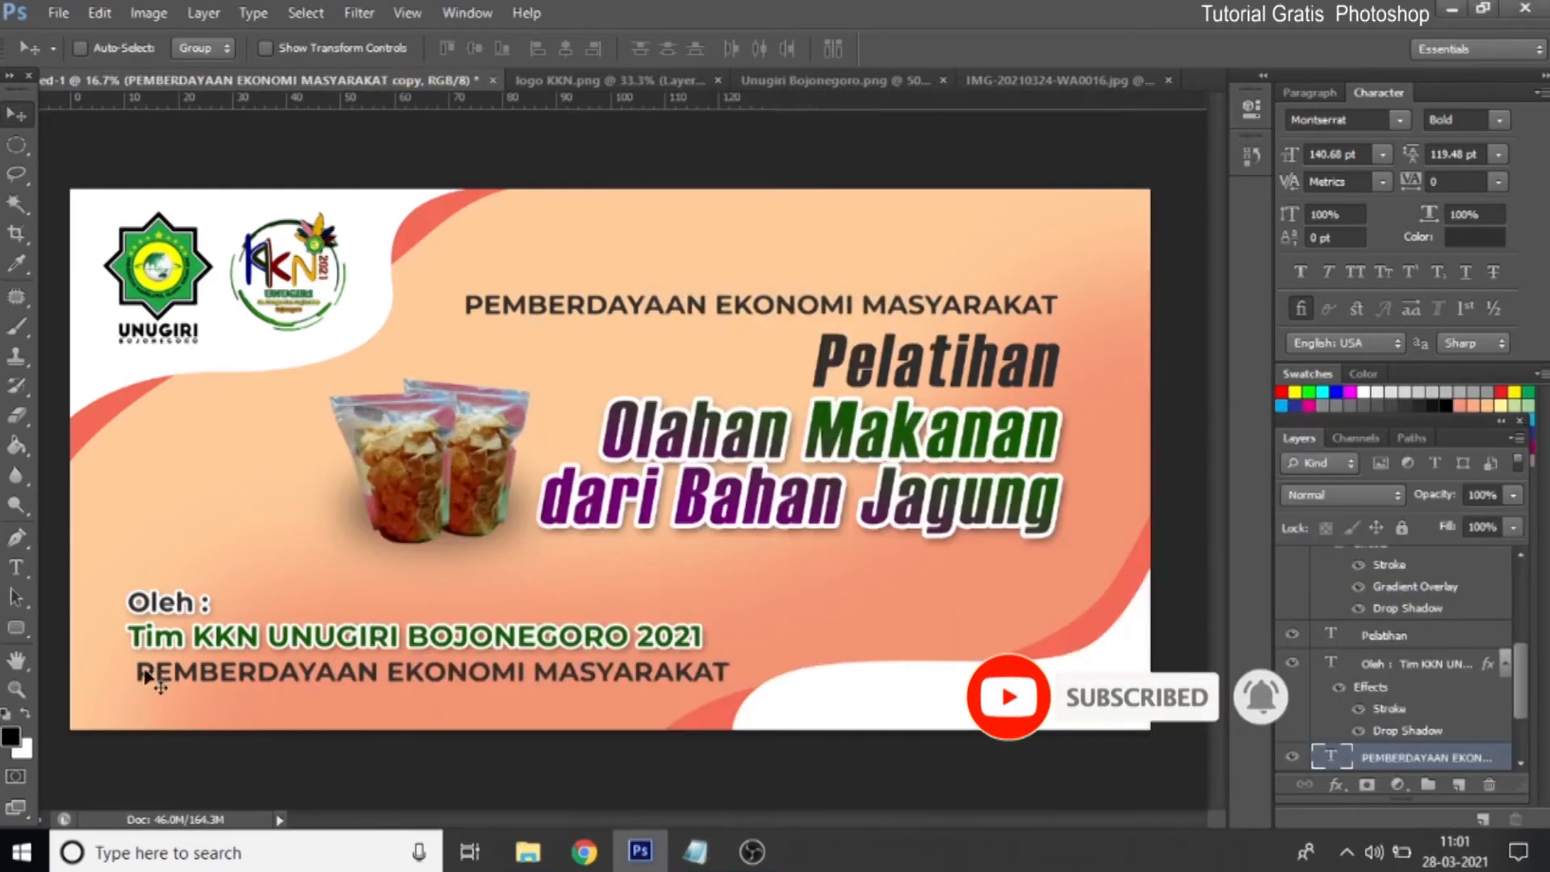
{"action": "left_click", "coordinate": [16, 569]}
{"action": "left_click_drag", "start_coordinate": [138, 674], "coordinate": [726, 660]}
{"action": "key", "text": "ctrl+v"}
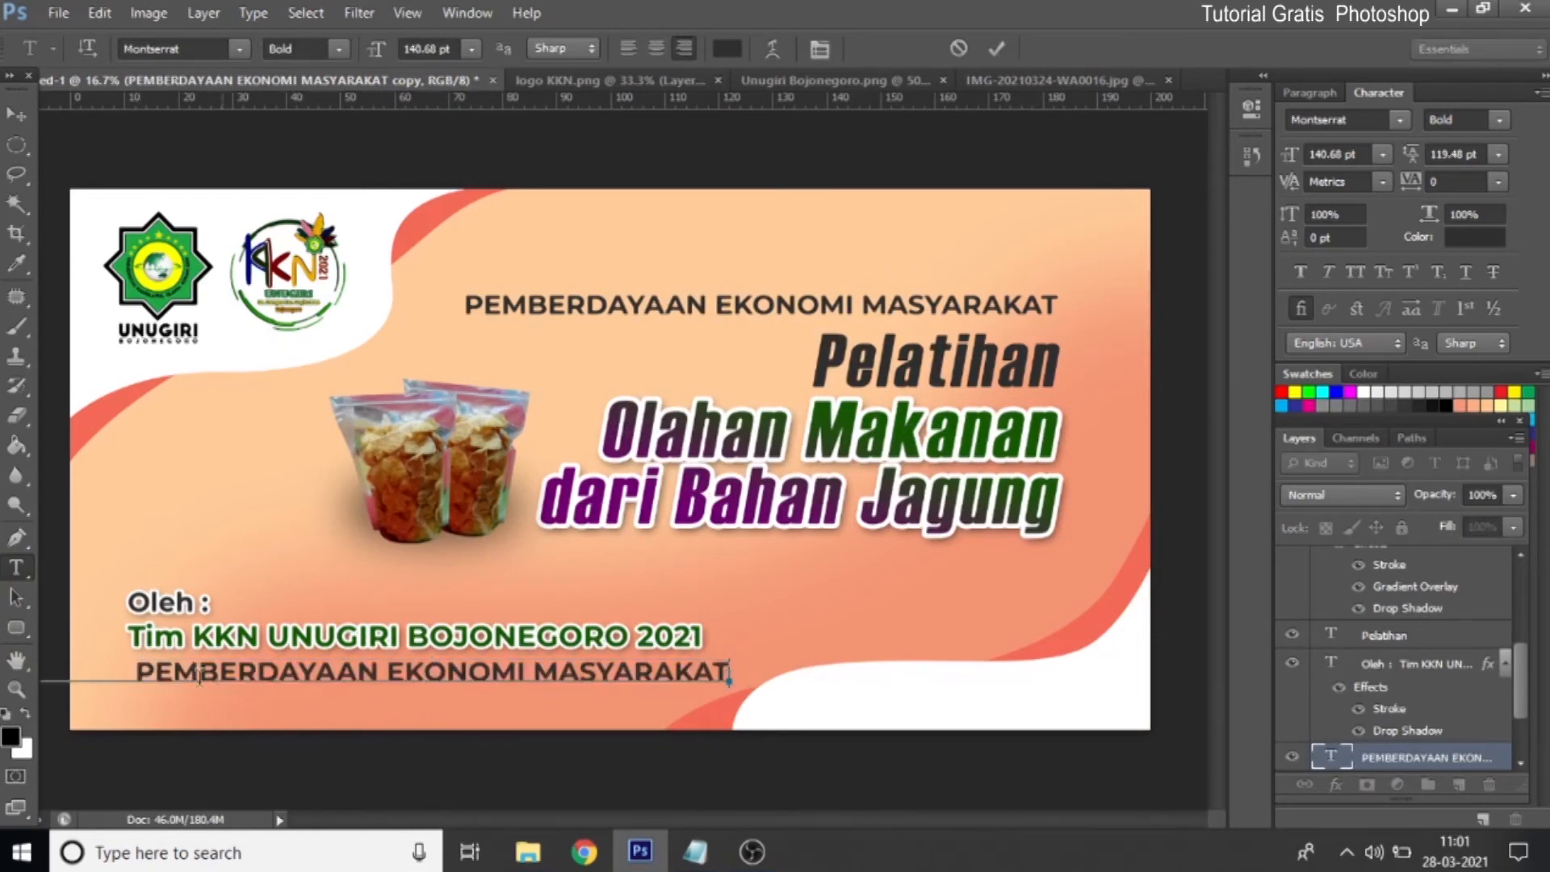
{"action": "key", "text": "ctrl+v"}
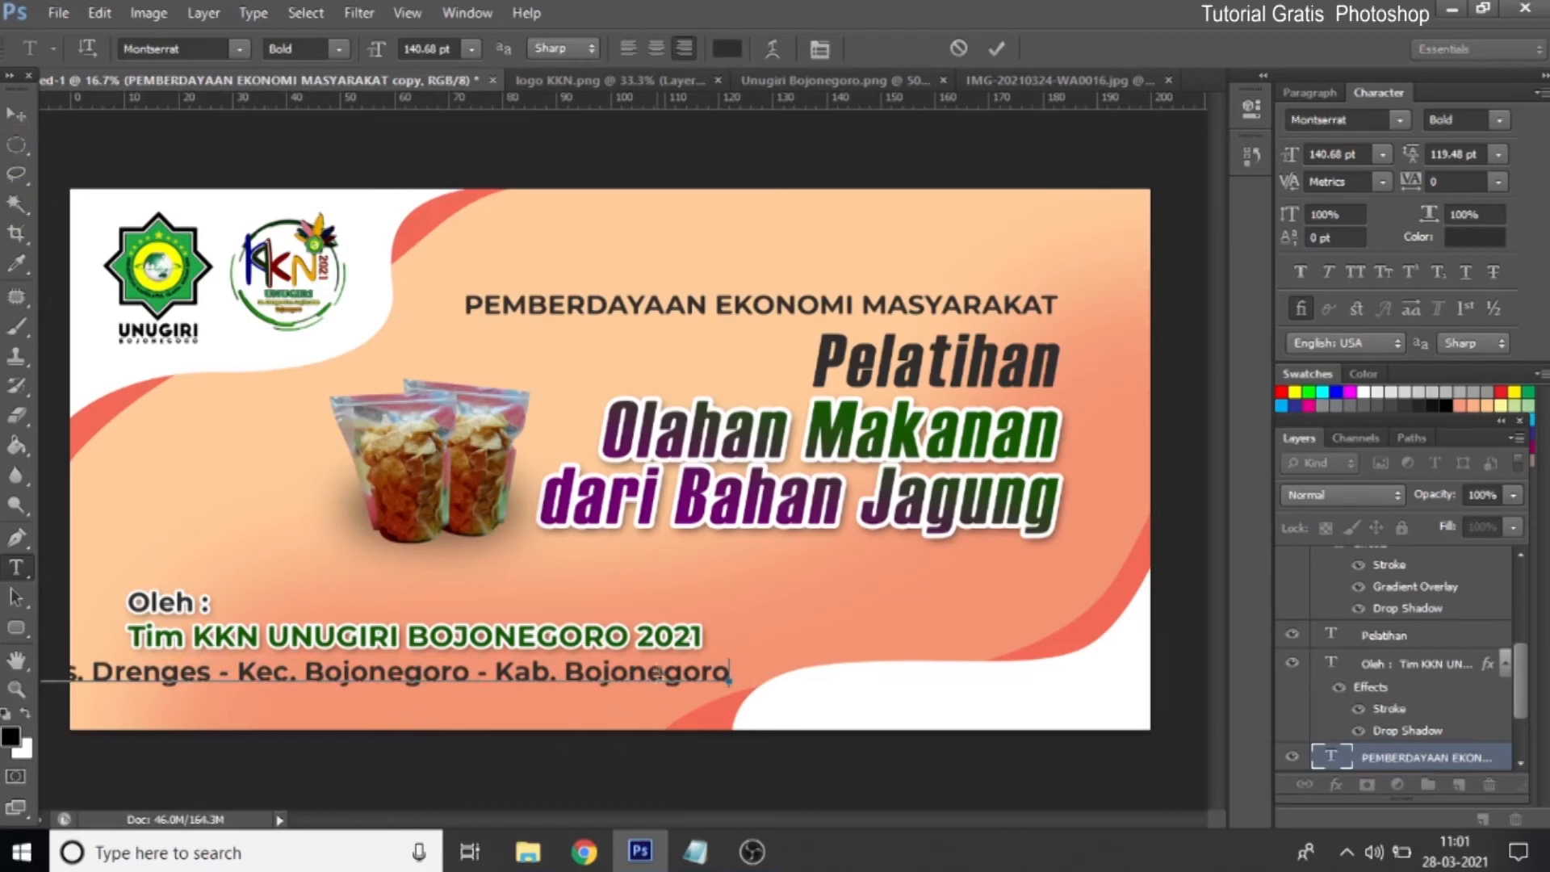
Set the location line's font to Arial and its style to Regular
{"action": "triple_click", "coordinate": [664, 672]}
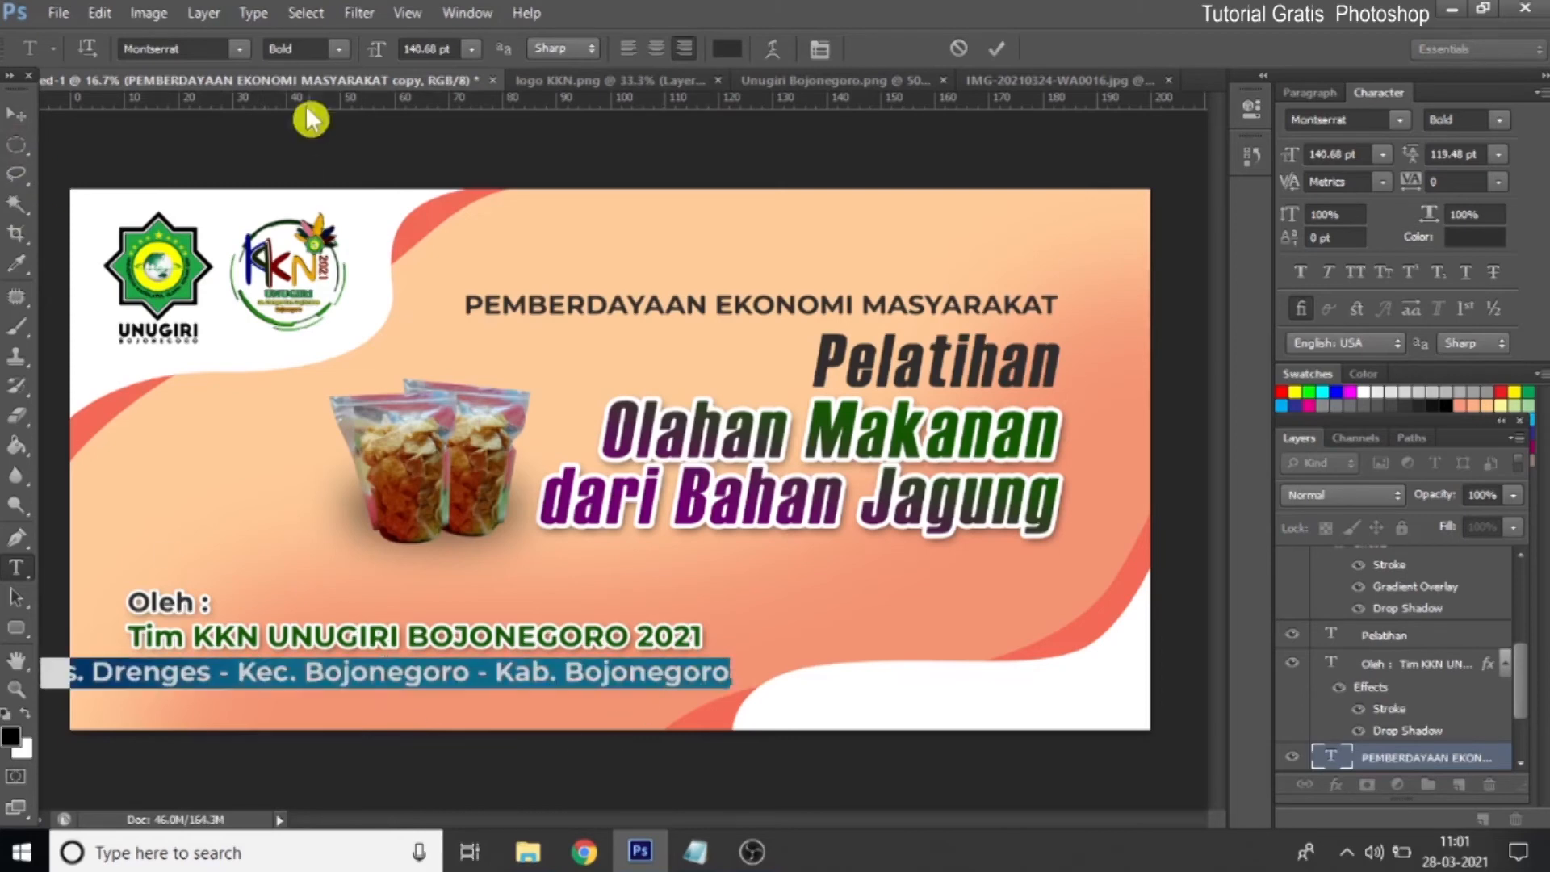
{"action": "left_click", "coordinate": [238, 50]}
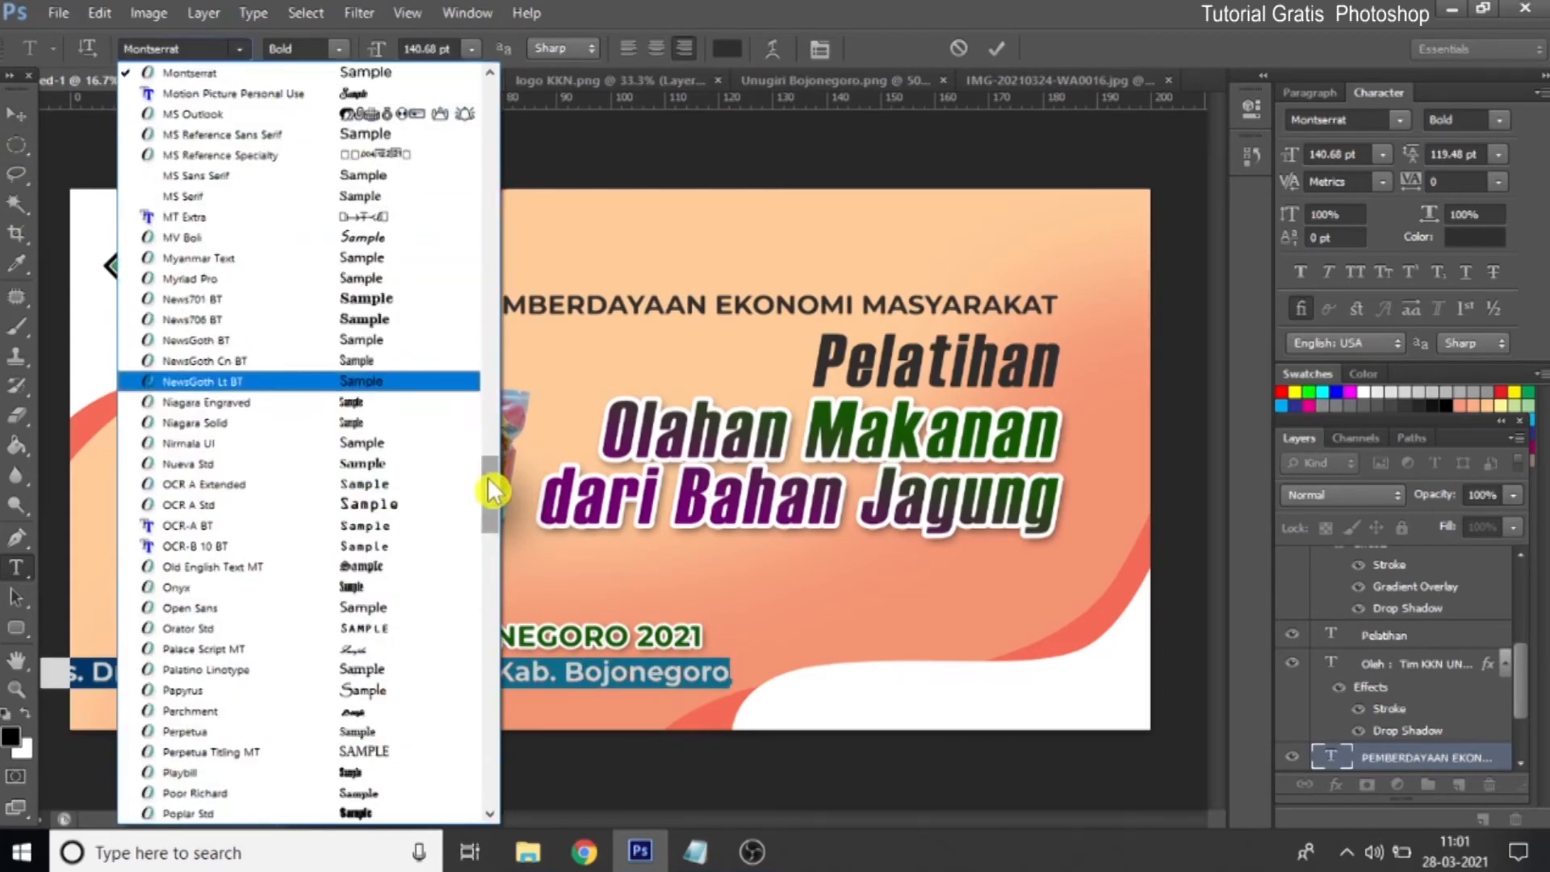
{"action": "left_click_drag", "start_coordinate": [490, 490], "coordinate": [517, 89]}
{"action": "left_click", "coordinate": [282, 202]}
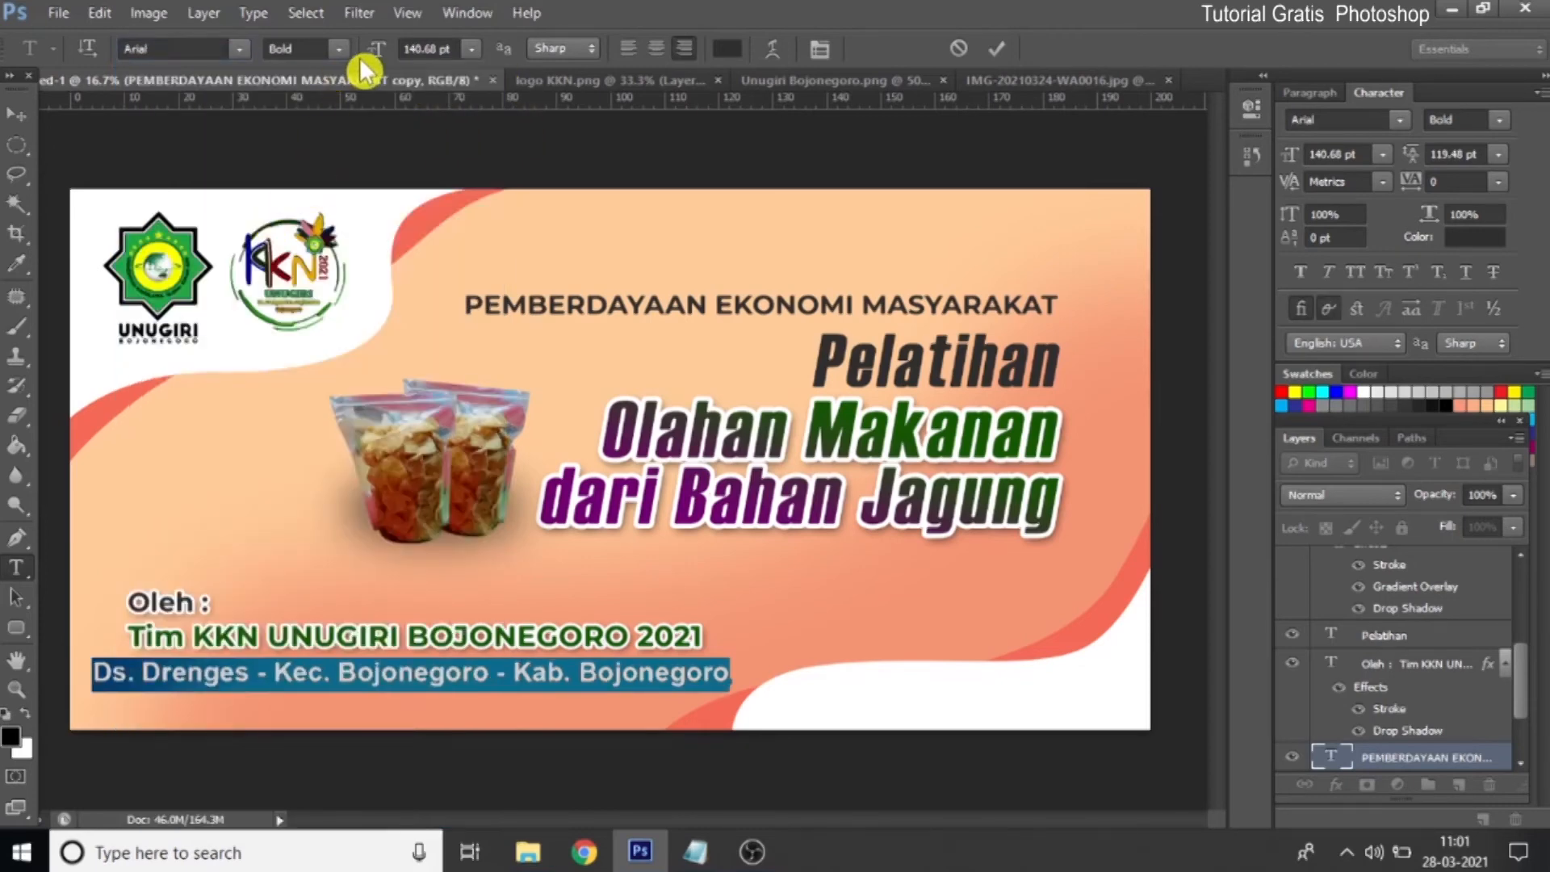
{"action": "left_click", "coordinate": [336, 92]}
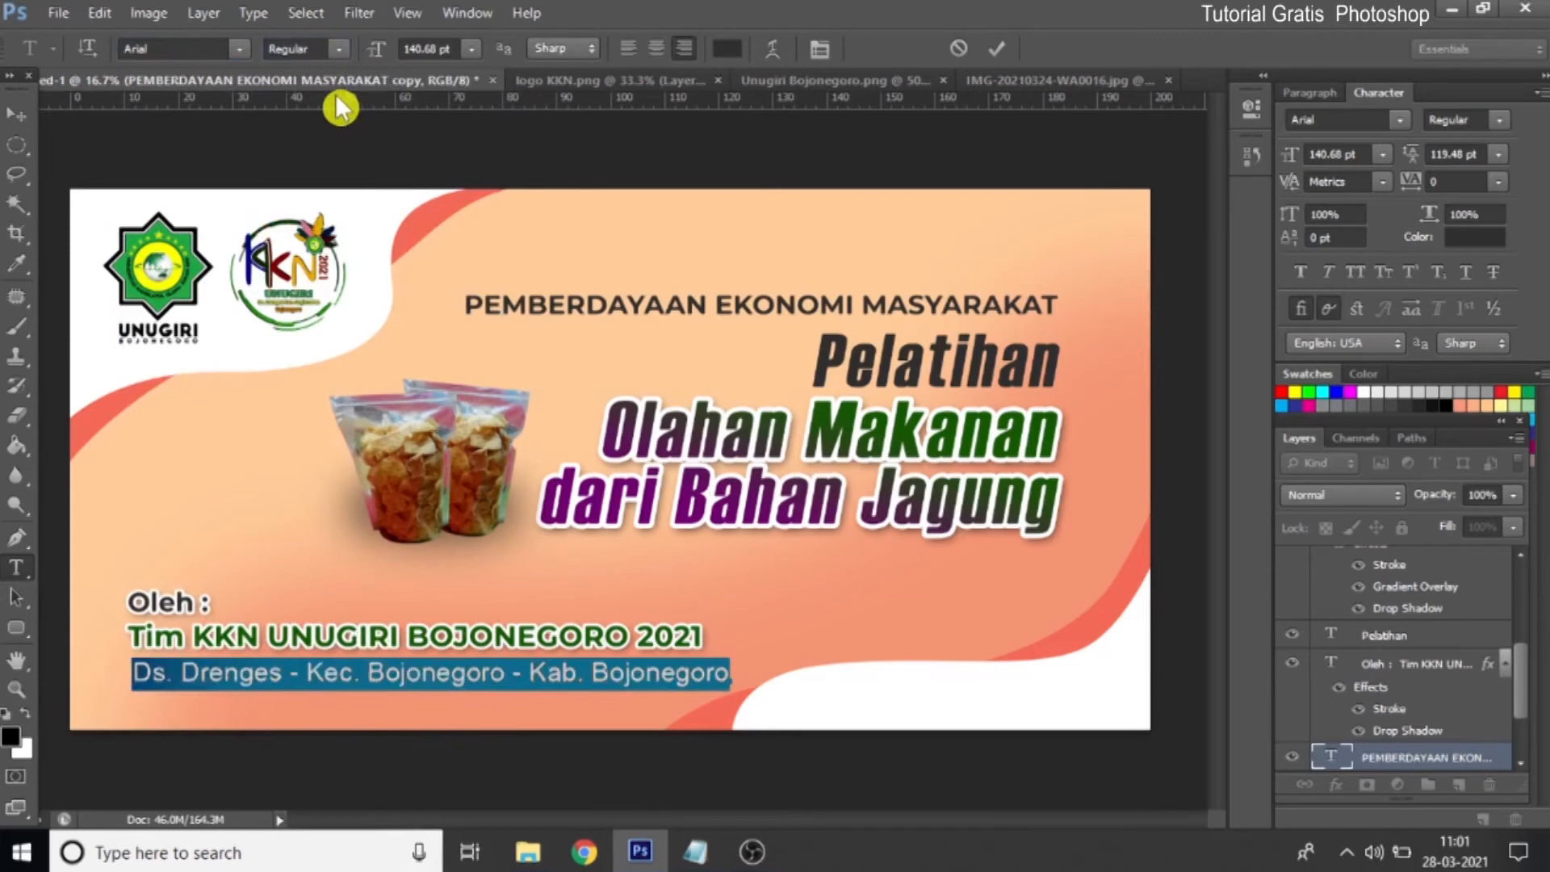
{"action": "left_click", "coordinate": [18, 123]}
Scale the location line down to about 93% so it fits within the organizer line's width
{"action": "key", "text": "ctrl+t"}
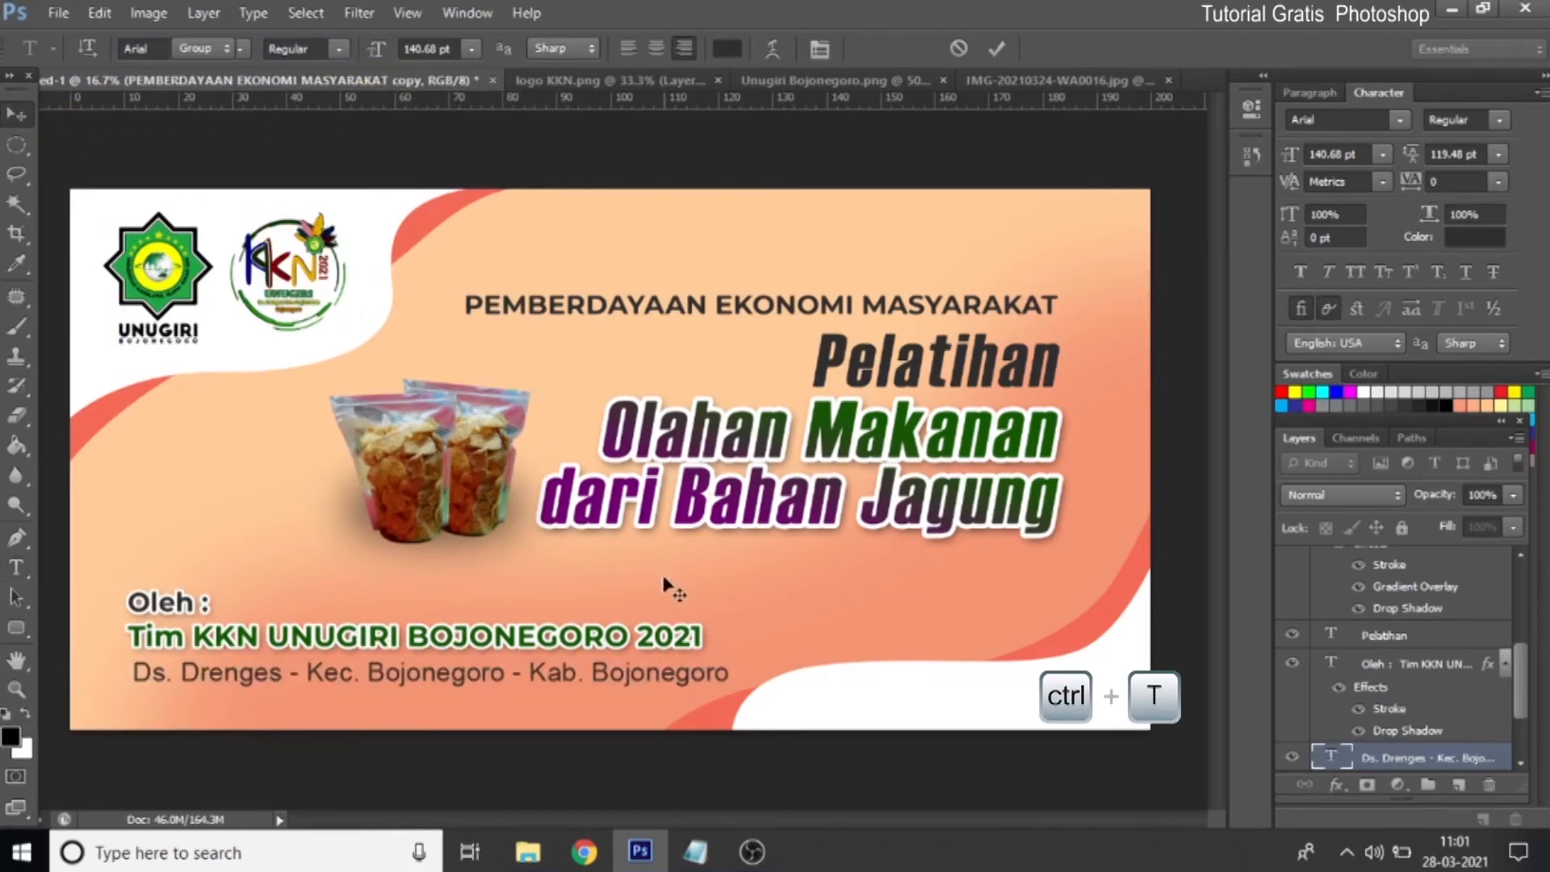
{"action": "left_click_drag", "start_coordinate": [706, 692], "coordinate": [694, 694]}
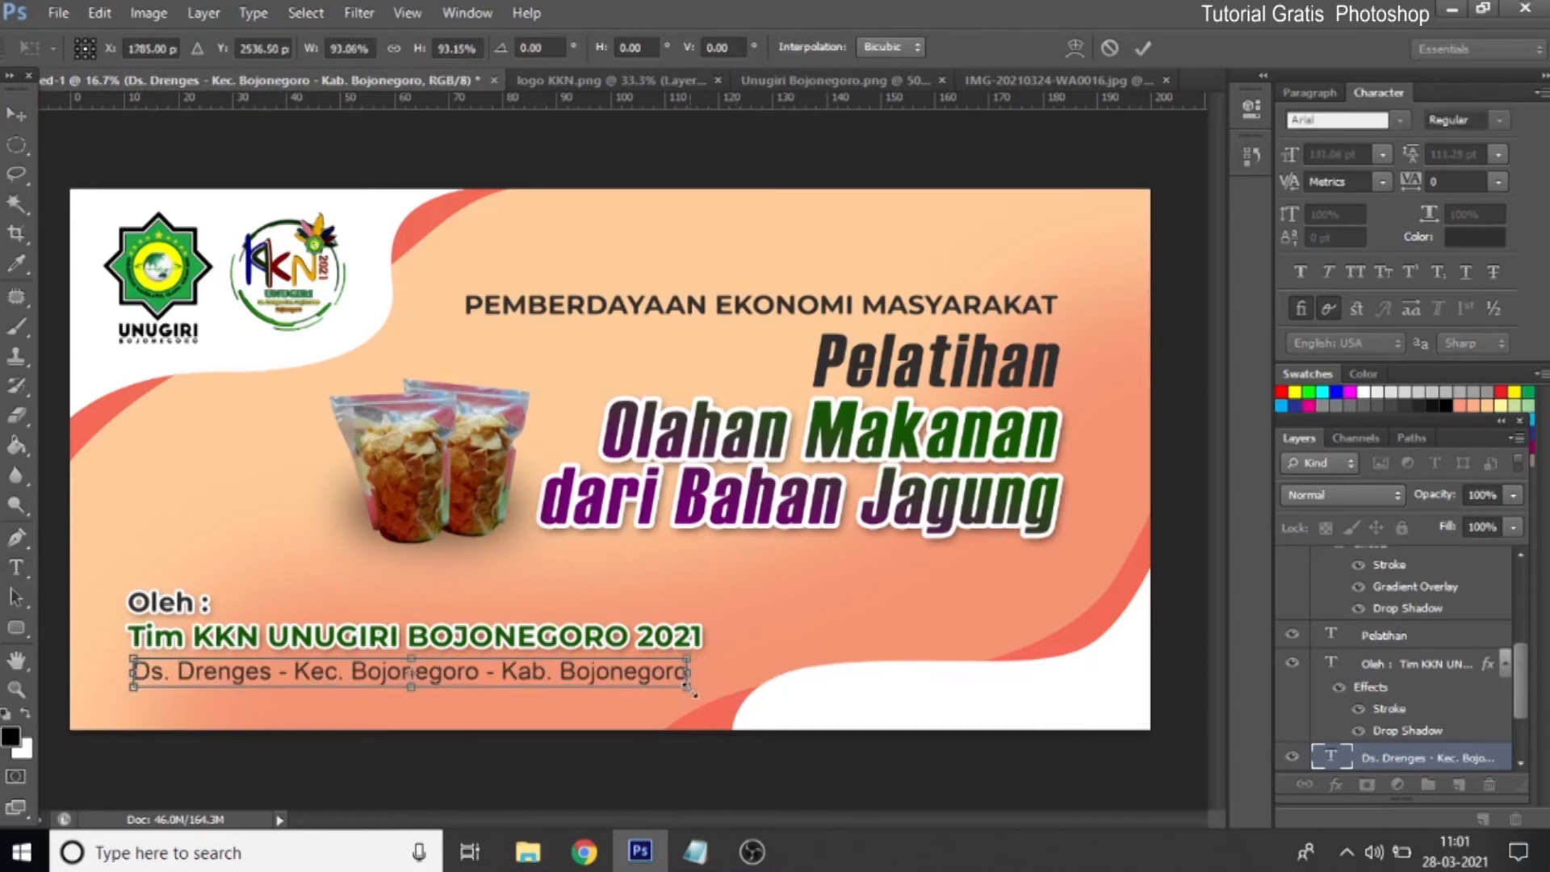
{"action": "left_click", "coordinate": [1148, 48]}
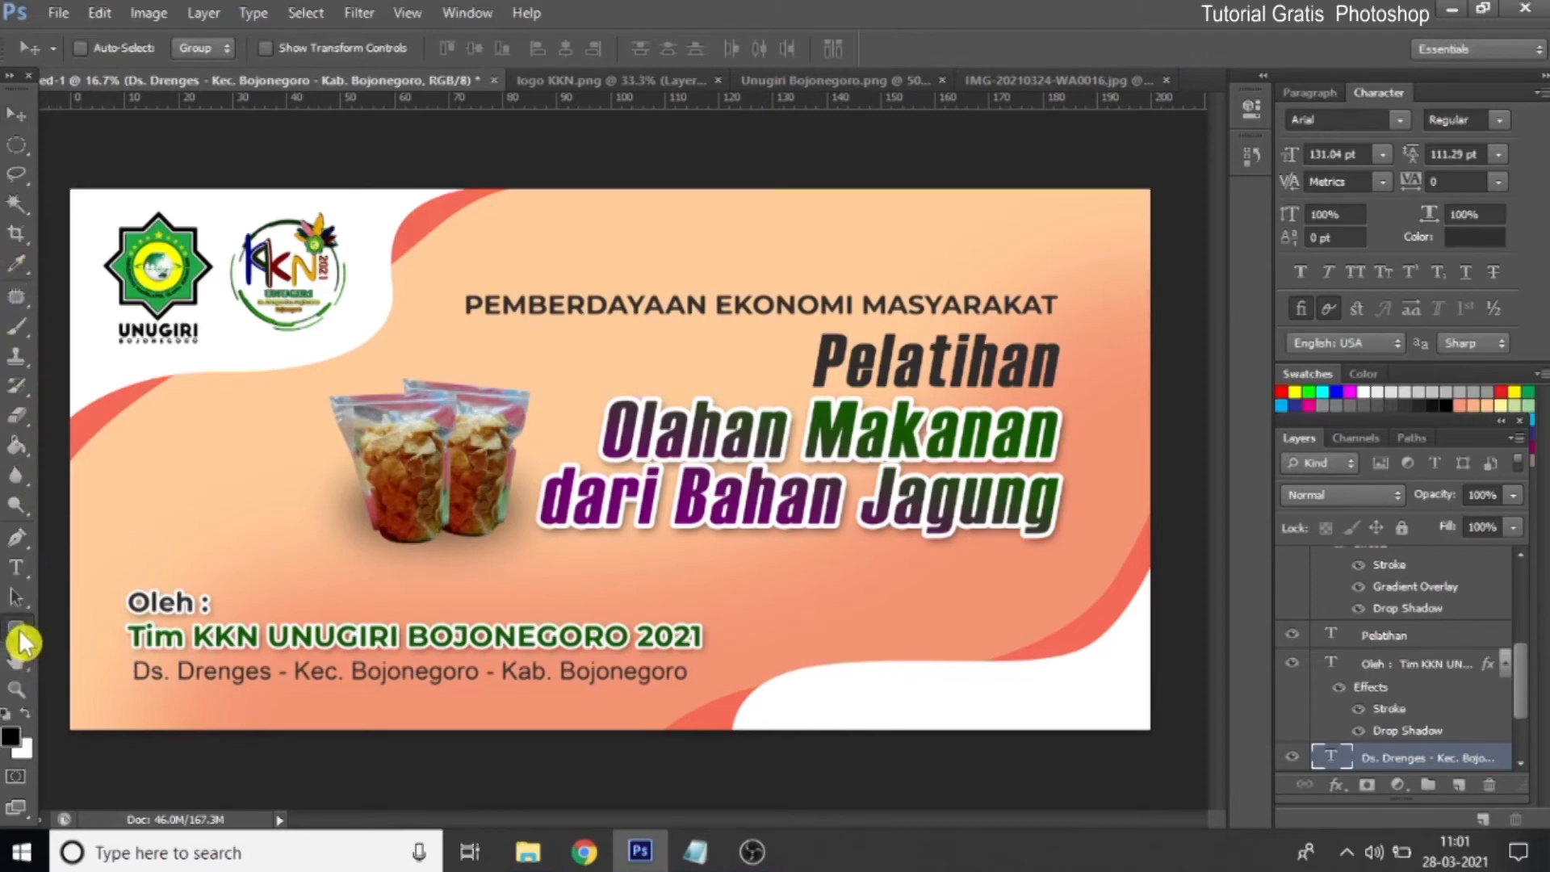
Draw a rounded rectangle with a 25 px radius, about 2989 x 157 px, over the location line
{"action": "left_click", "coordinate": [20, 635]}
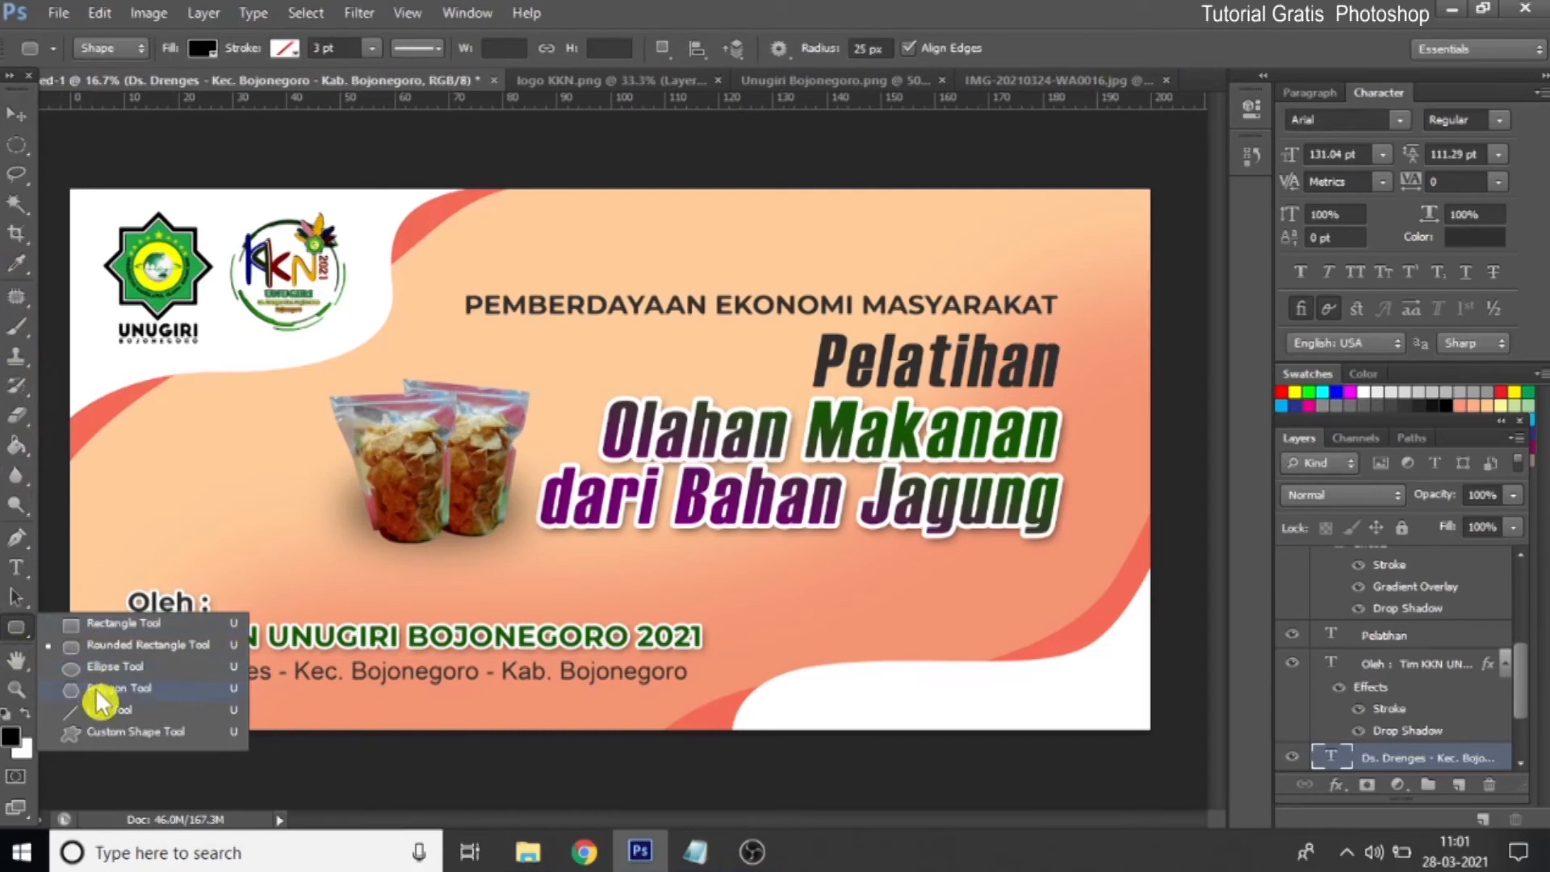
{"action": "left_click", "coordinate": [115, 649]}
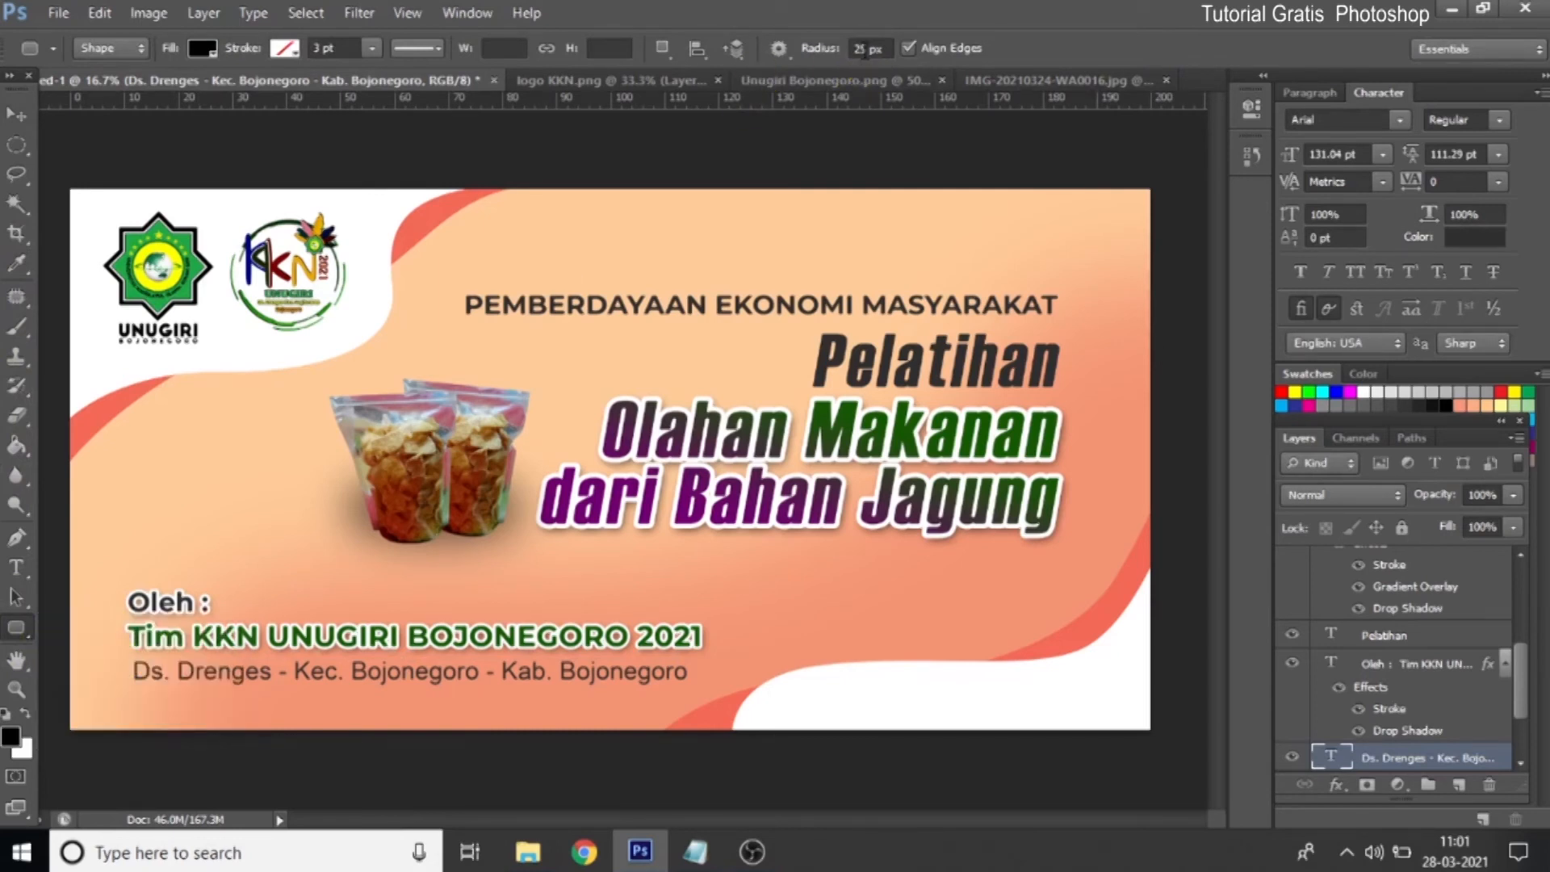
{"action": "left_click", "coordinate": [865, 49]}
{"action": "left_click_drag", "start_coordinate": [127, 655], "coordinate": [701, 680]}
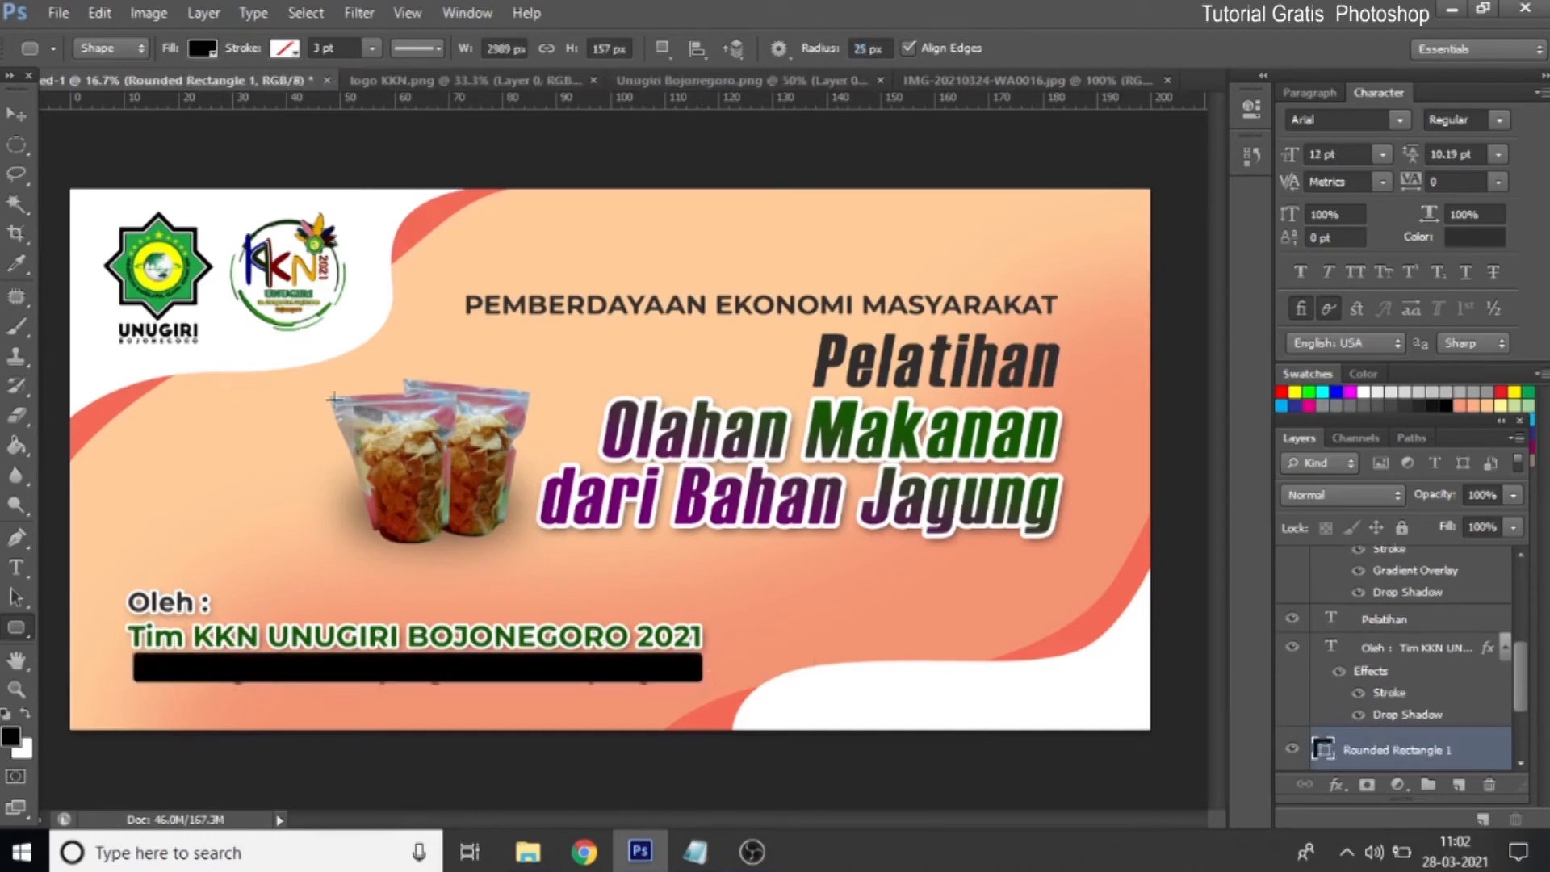
Fill the rounded rectangle with white and move it slightly down, clear of the organizer line
{"action": "left_click", "coordinate": [208, 49]}
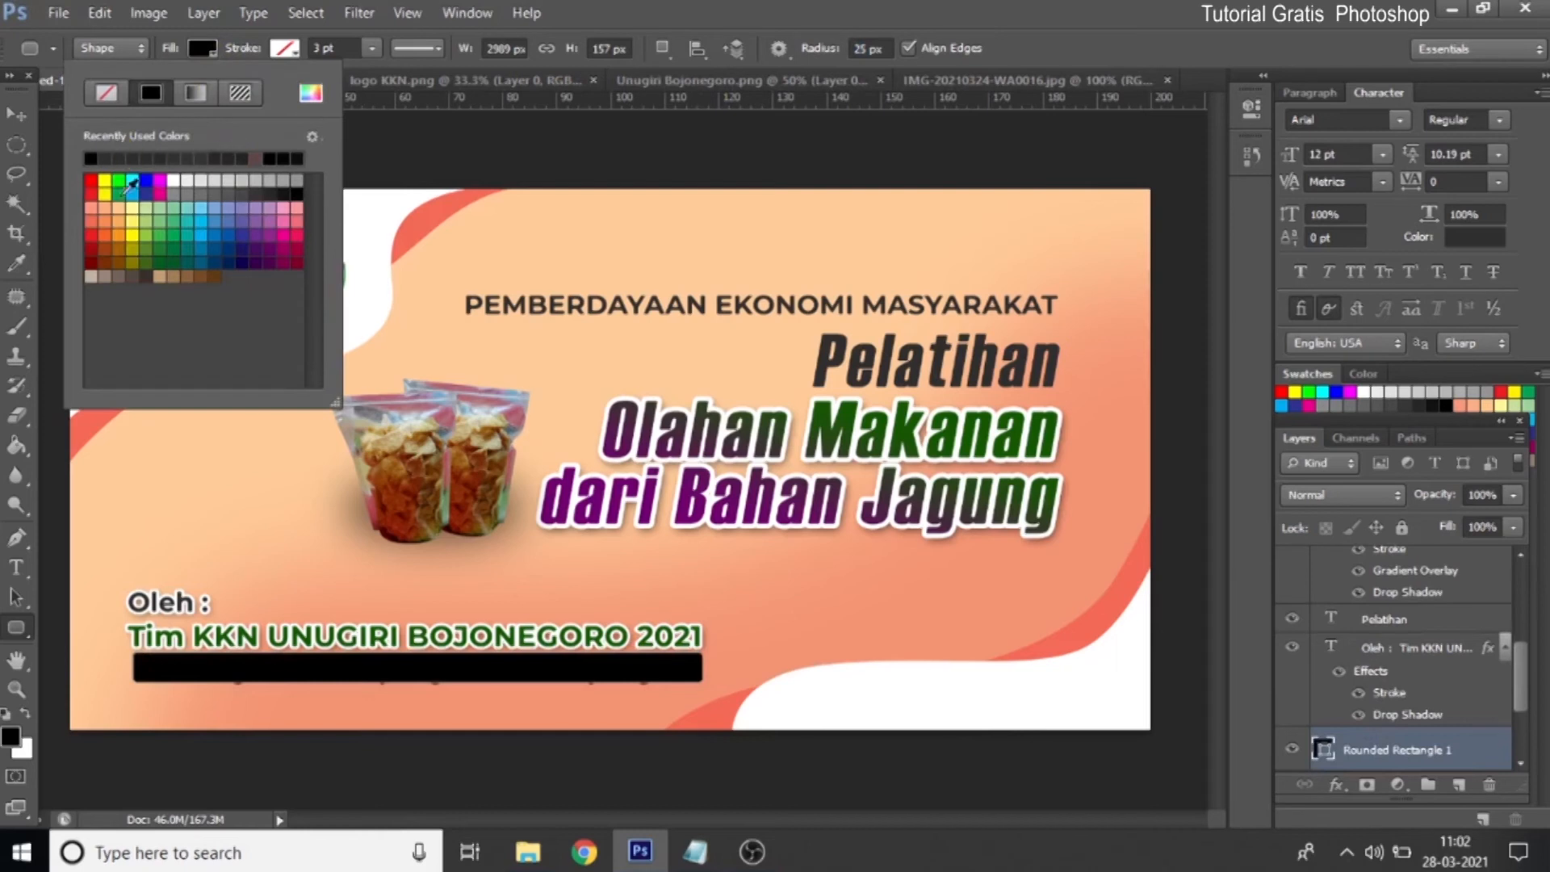
{"action": "left_click", "coordinate": [177, 177]}
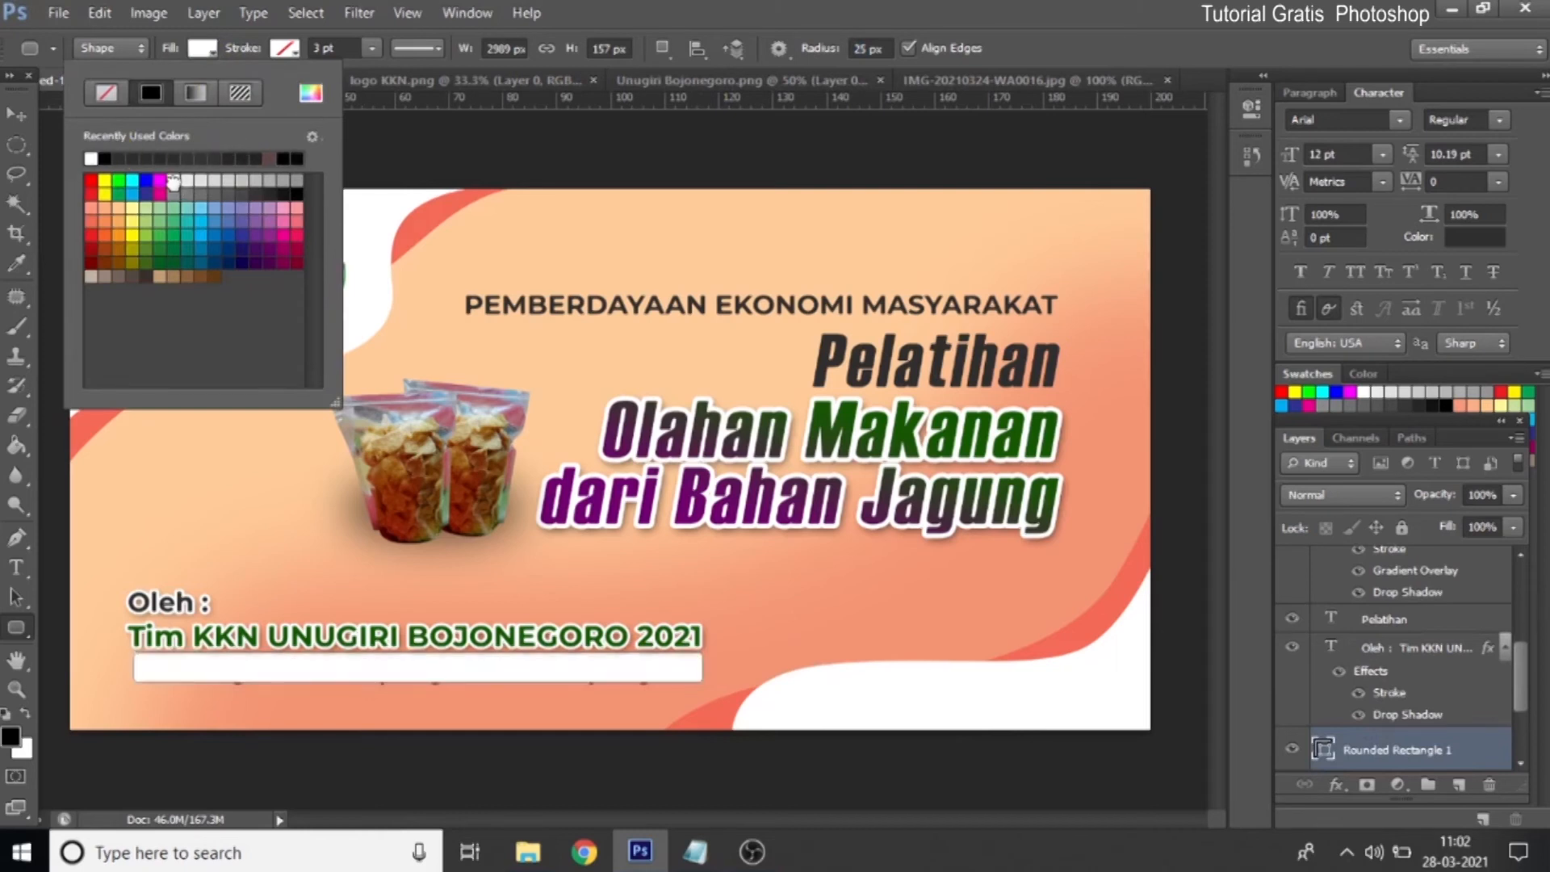
{"action": "left_click", "coordinate": [17, 115]}
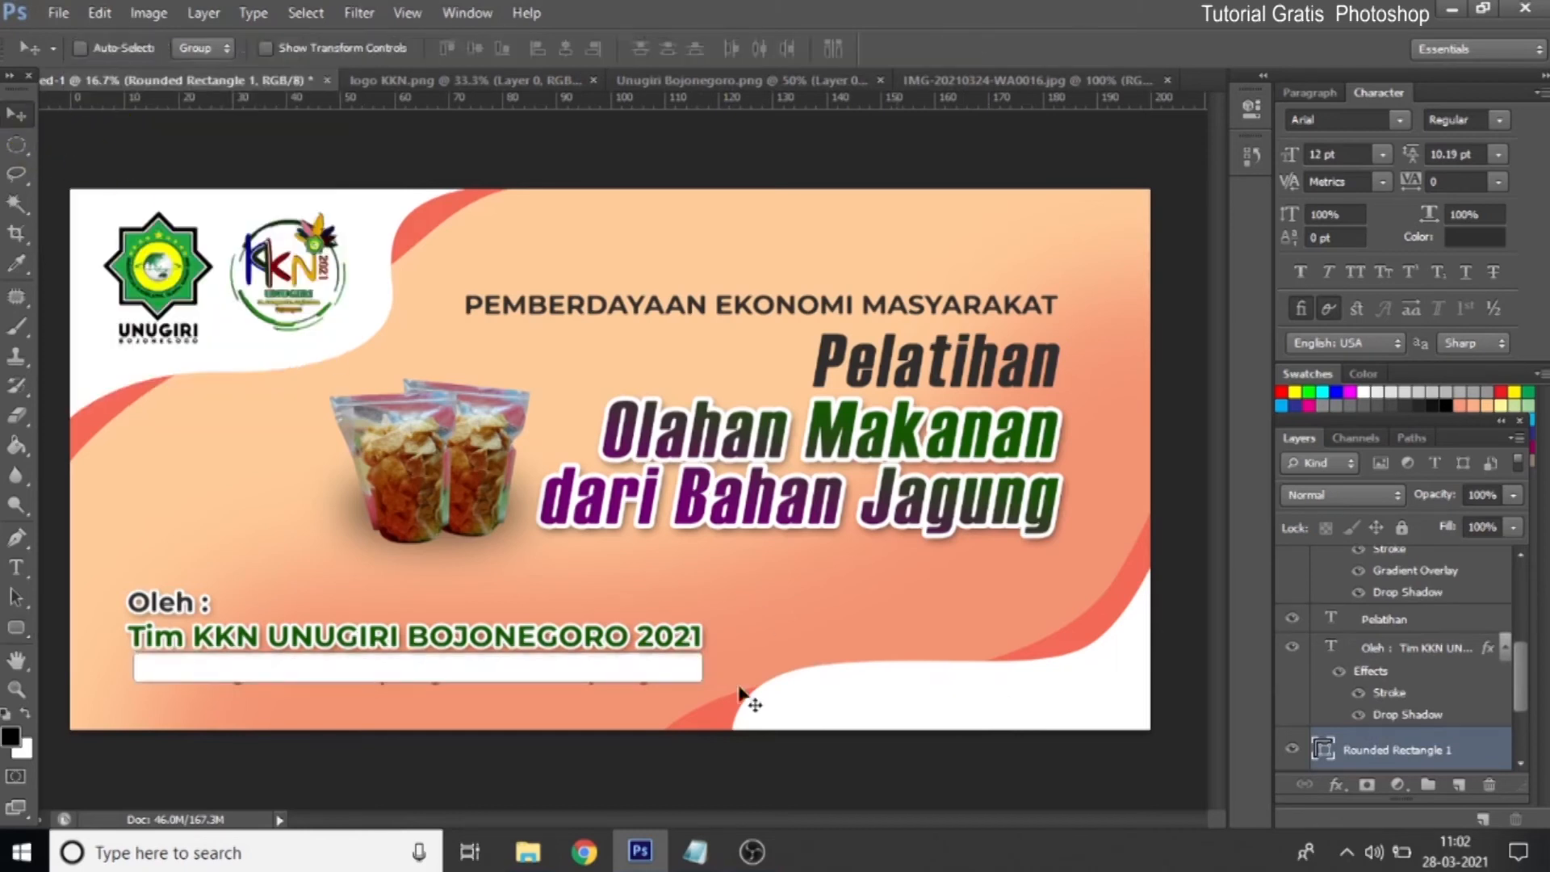
{"action": "left_click_drag", "start_coordinate": [570, 672], "coordinate": [557, 677]}
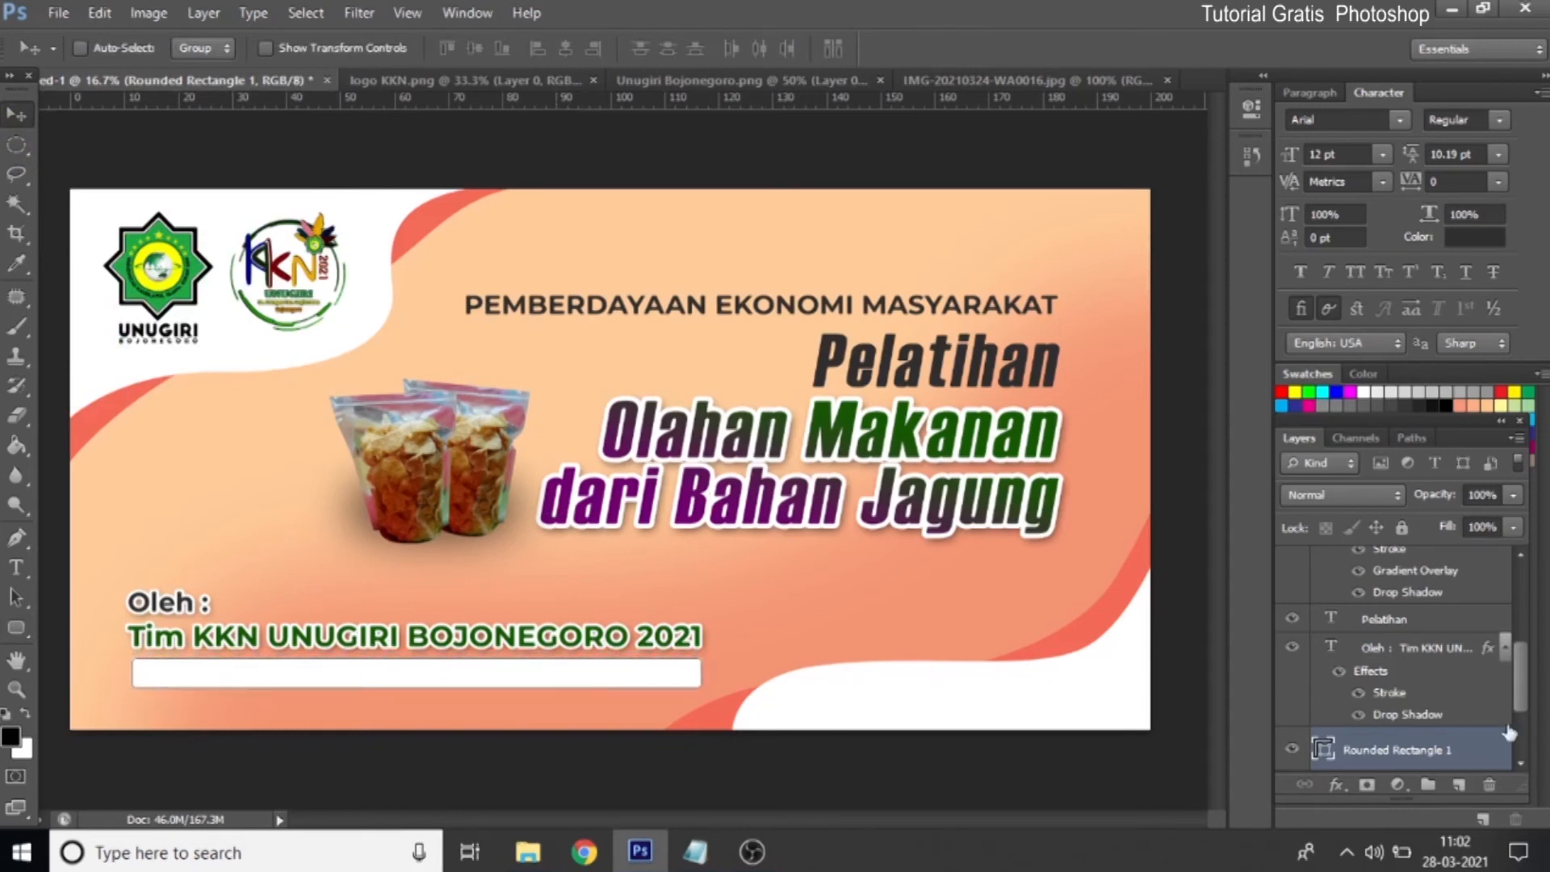
Move the location text layer above the rounded rectangle and center the text inside the white bar
{"action": "scroll", "coordinate": [1402, 689], "scroll_direction": "down", "scroll_amount": 2}
{"action": "left_click_drag", "start_coordinate": [1402, 732], "coordinate": [1425, 696]}
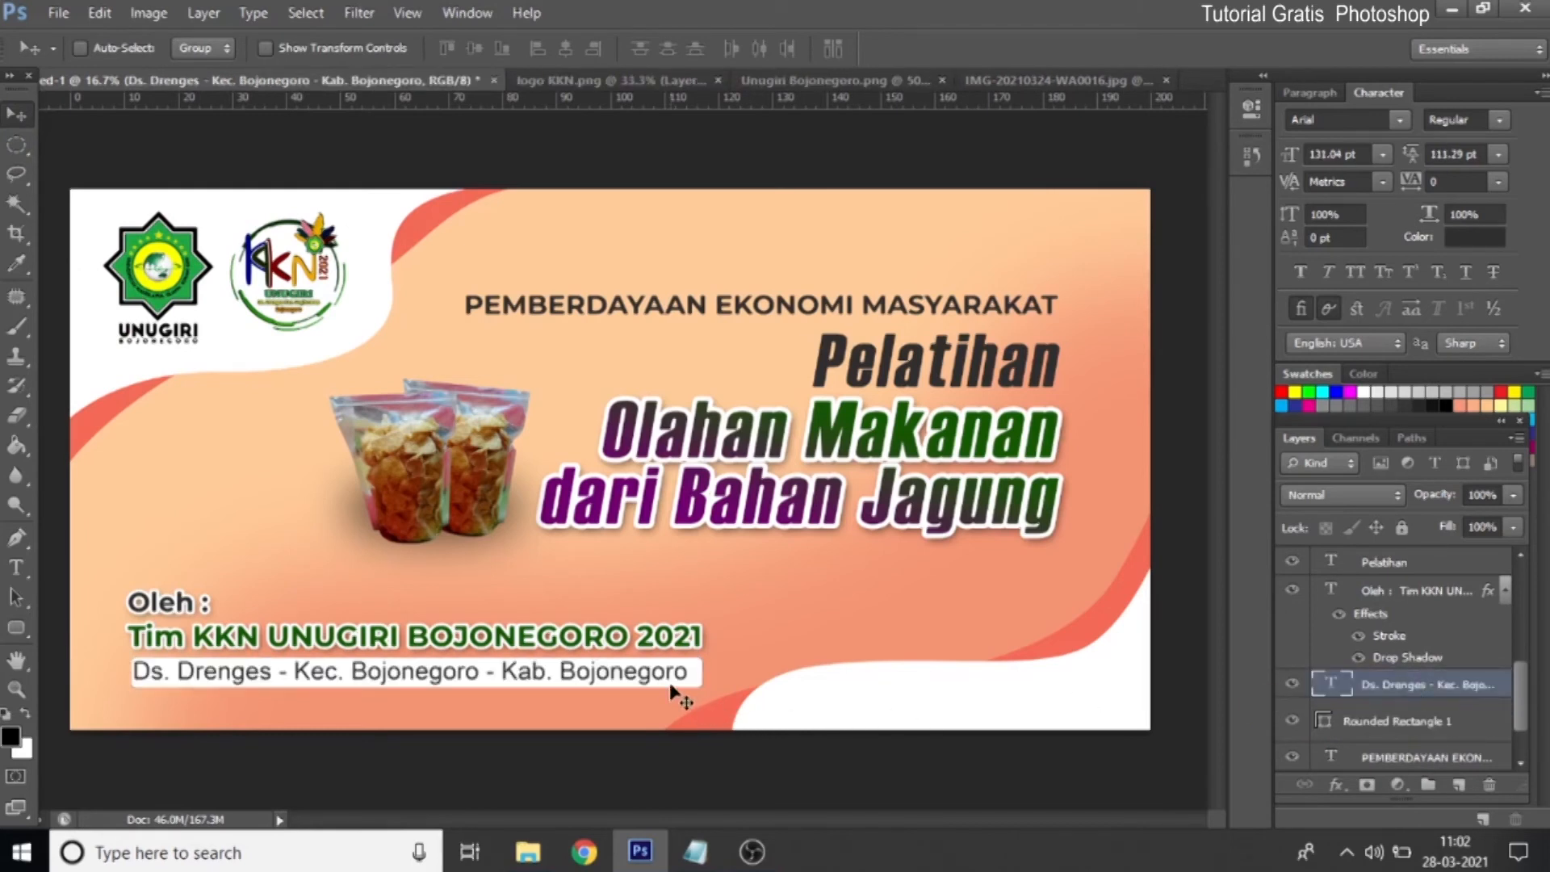
{"action": "left_click_drag", "start_coordinate": [671, 686], "coordinate": [674, 685]}
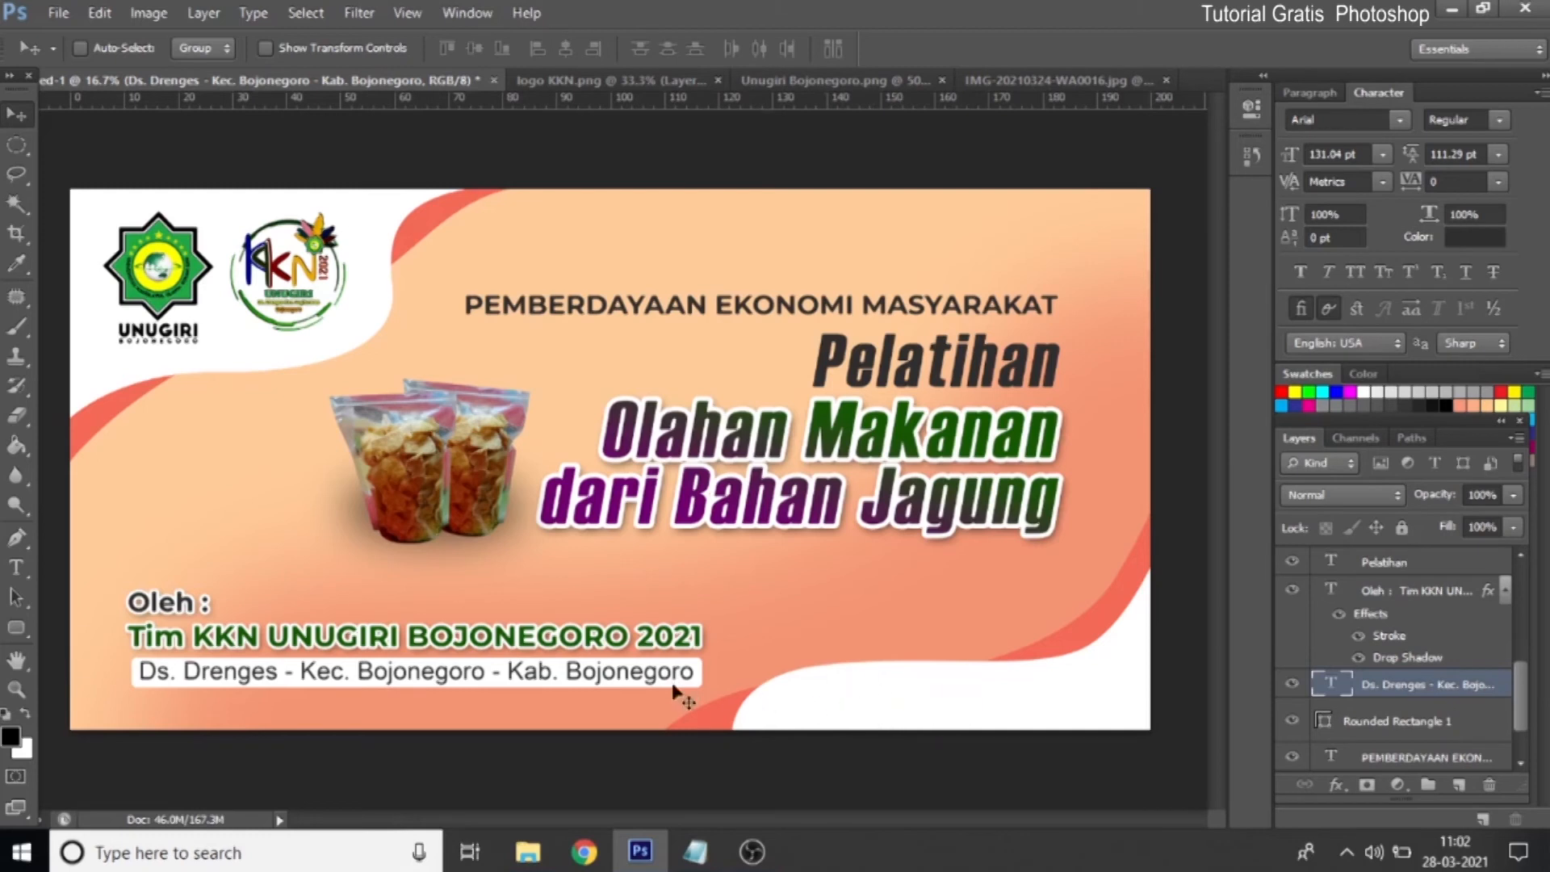
Duplicate the location line, place the copy over the lower-right white wave and bring its layer to the top of the stack
{"action": "right_click", "coordinate": [509, 675]}
{"action": "left_click", "coordinate": [535, 693]}
{"action": "left_click_drag", "start_coordinate": [482, 676], "coordinate": [917, 705]}
{"action": "left_click_drag", "start_coordinate": [1404, 684], "coordinate": [1447, 569]}
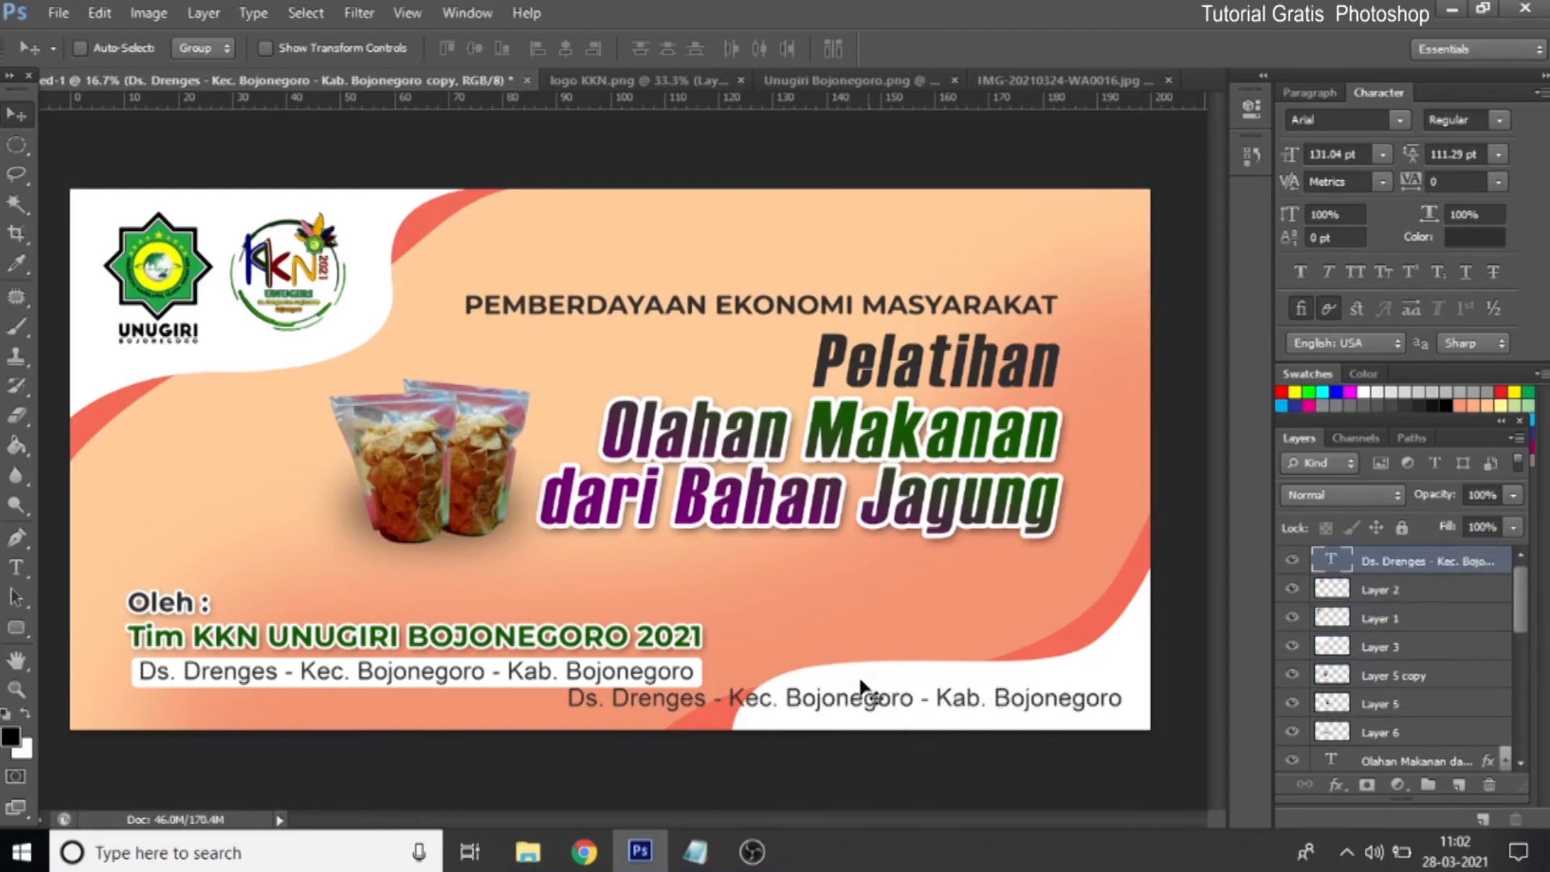
Replace the copied location text with "Support by :"
{"action": "left_click", "coordinate": [16, 568]}
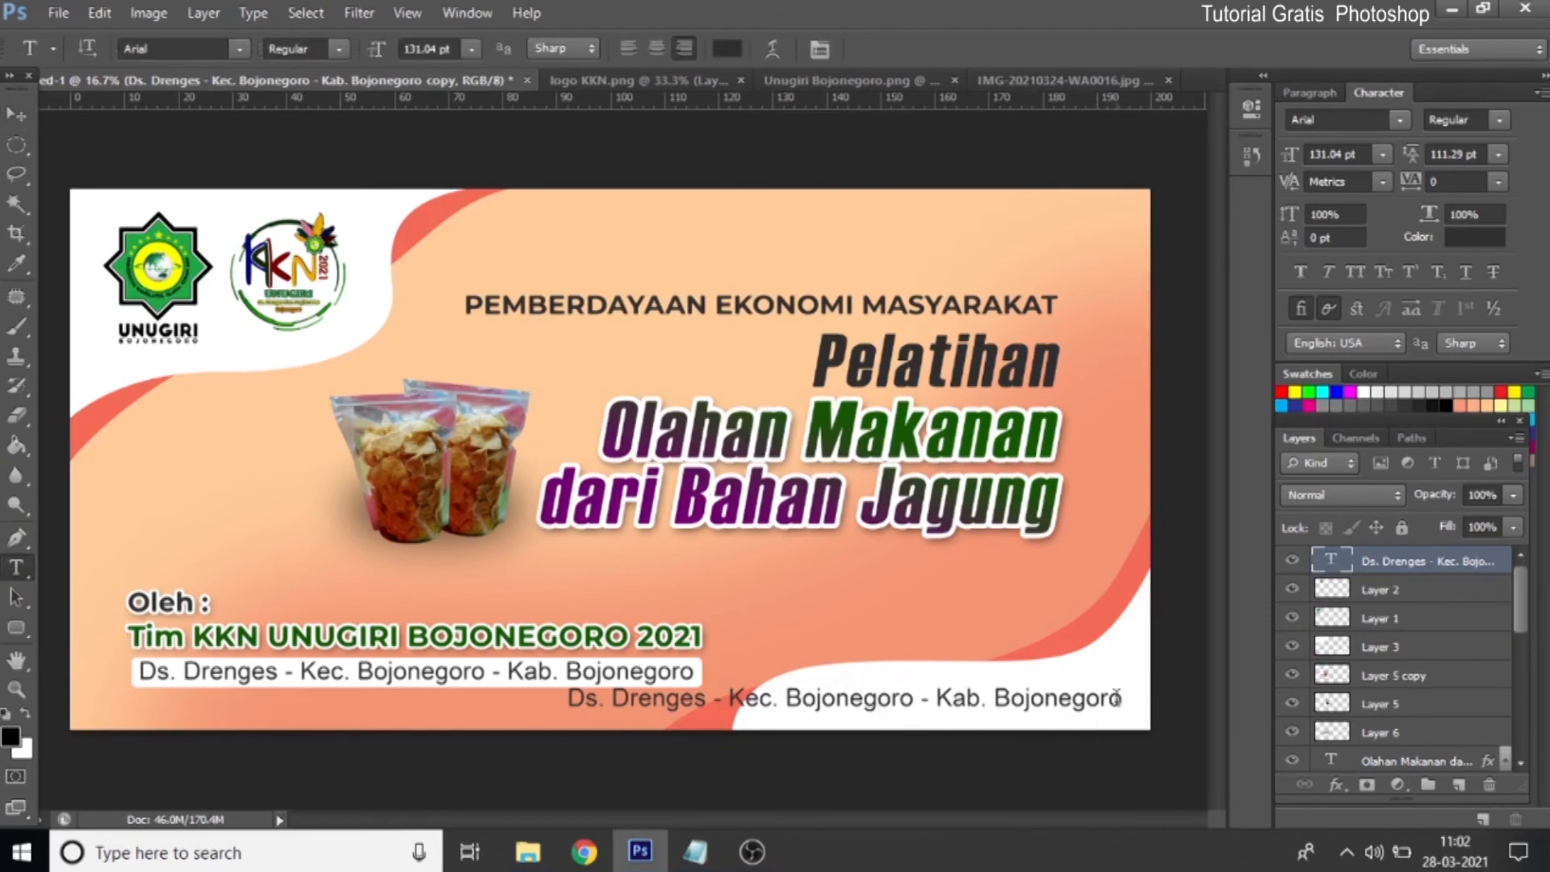
{"action": "left_click_drag", "start_coordinate": [1121, 696], "coordinate": [524, 734]}
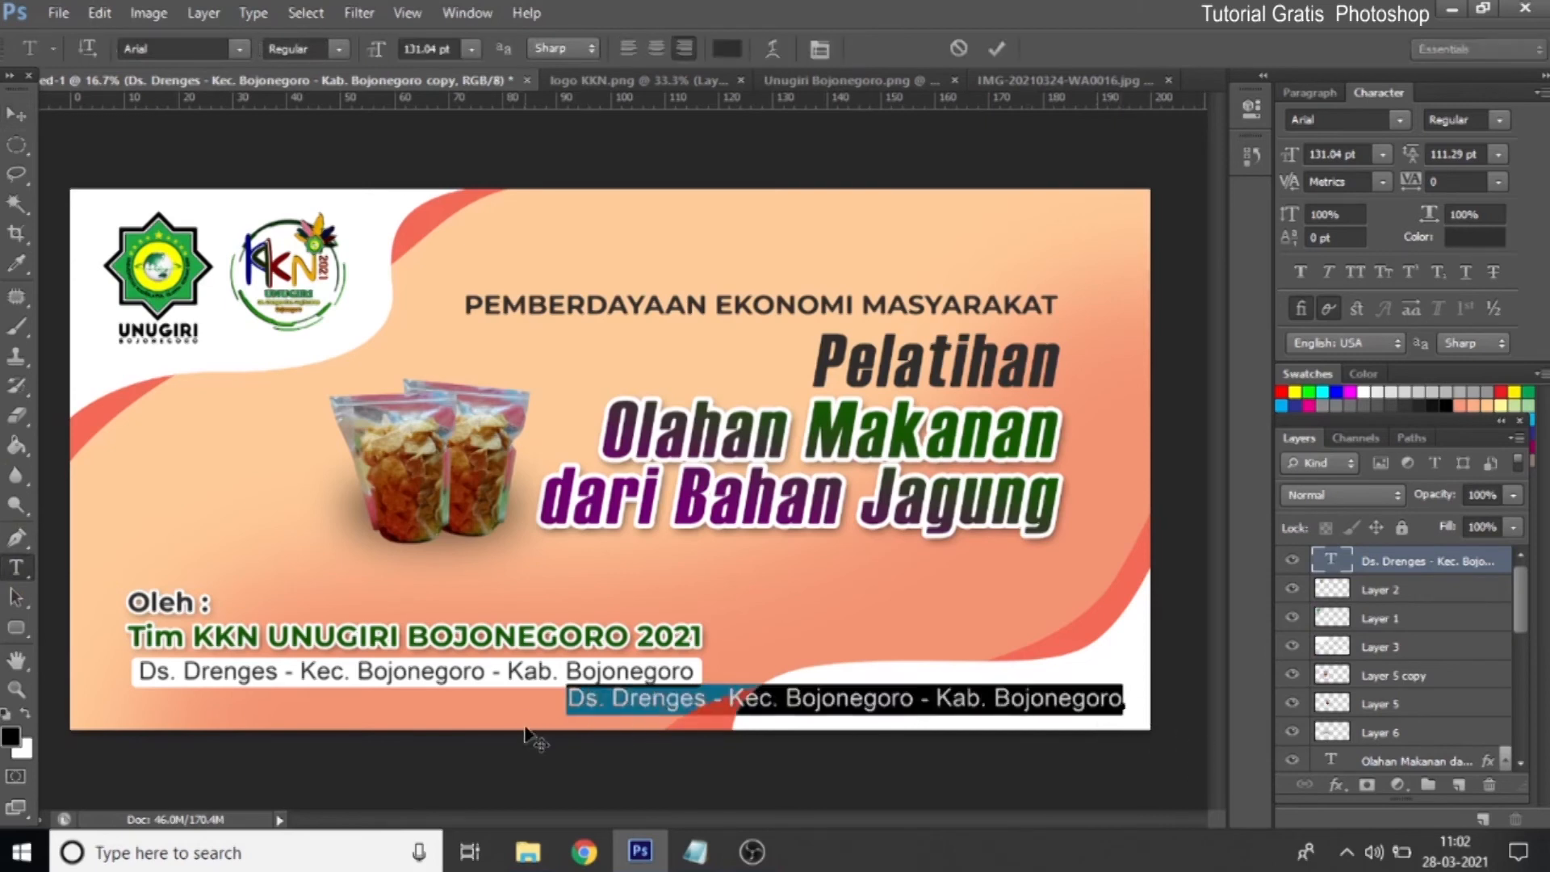
{"action": "key", "text": "Right"}
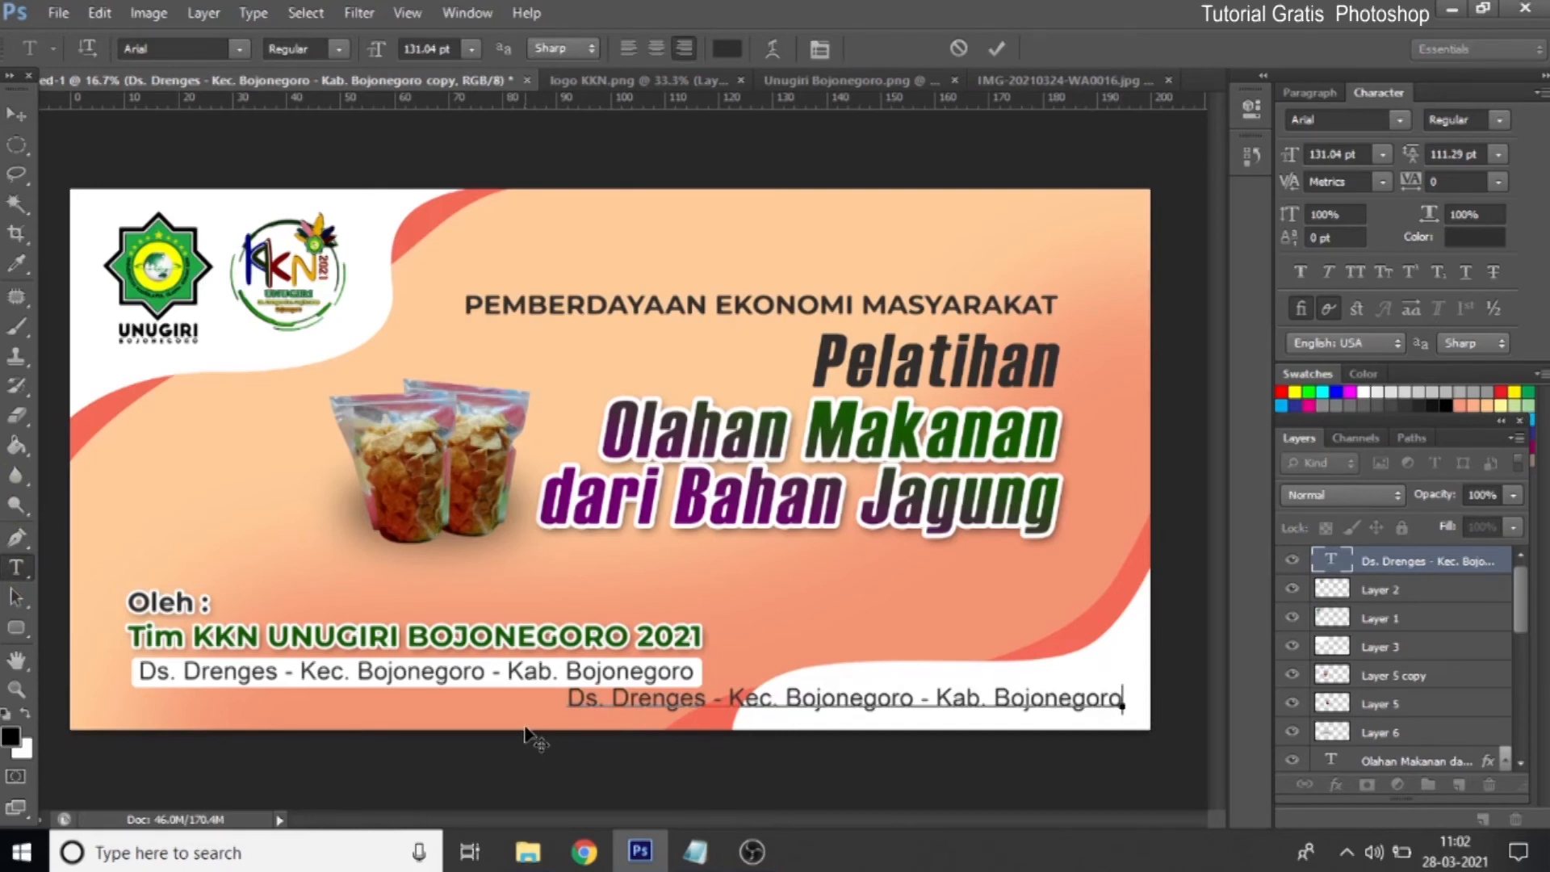
{"action": "key", "text": "ctrl+a"}
{"action": "type", "text": "Support by :"}
{"action": "left_click", "coordinate": [16, 113]}
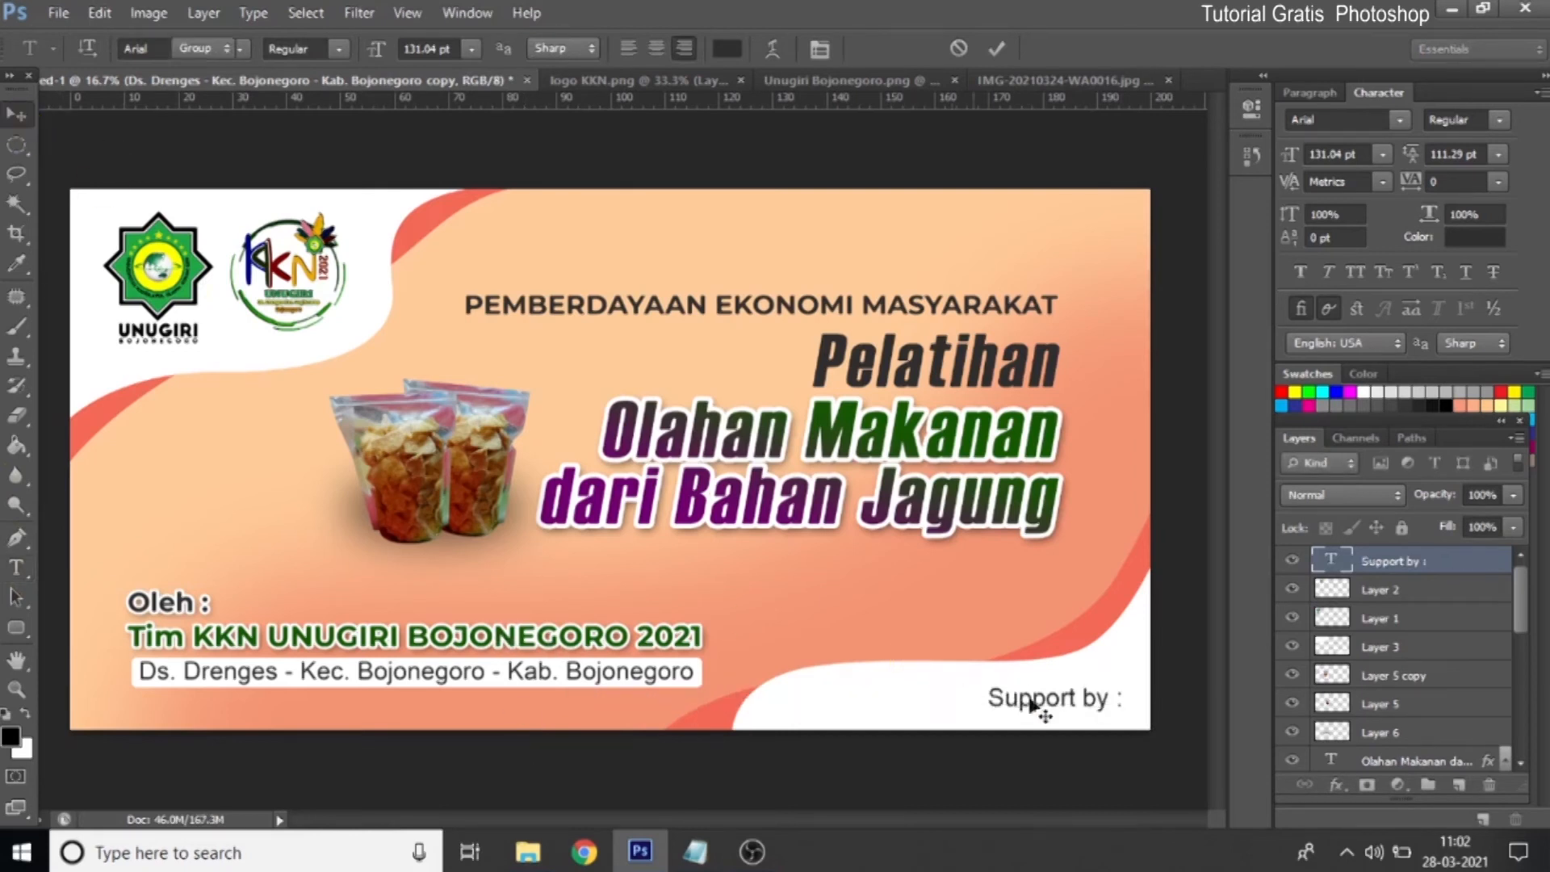
Move "Support by :" to the start of the lower-right white wave and scale it to about 68%
{"action": "left_click_drag", "start_coordinate": [1039, 702], "coordinate": [826, 690]}
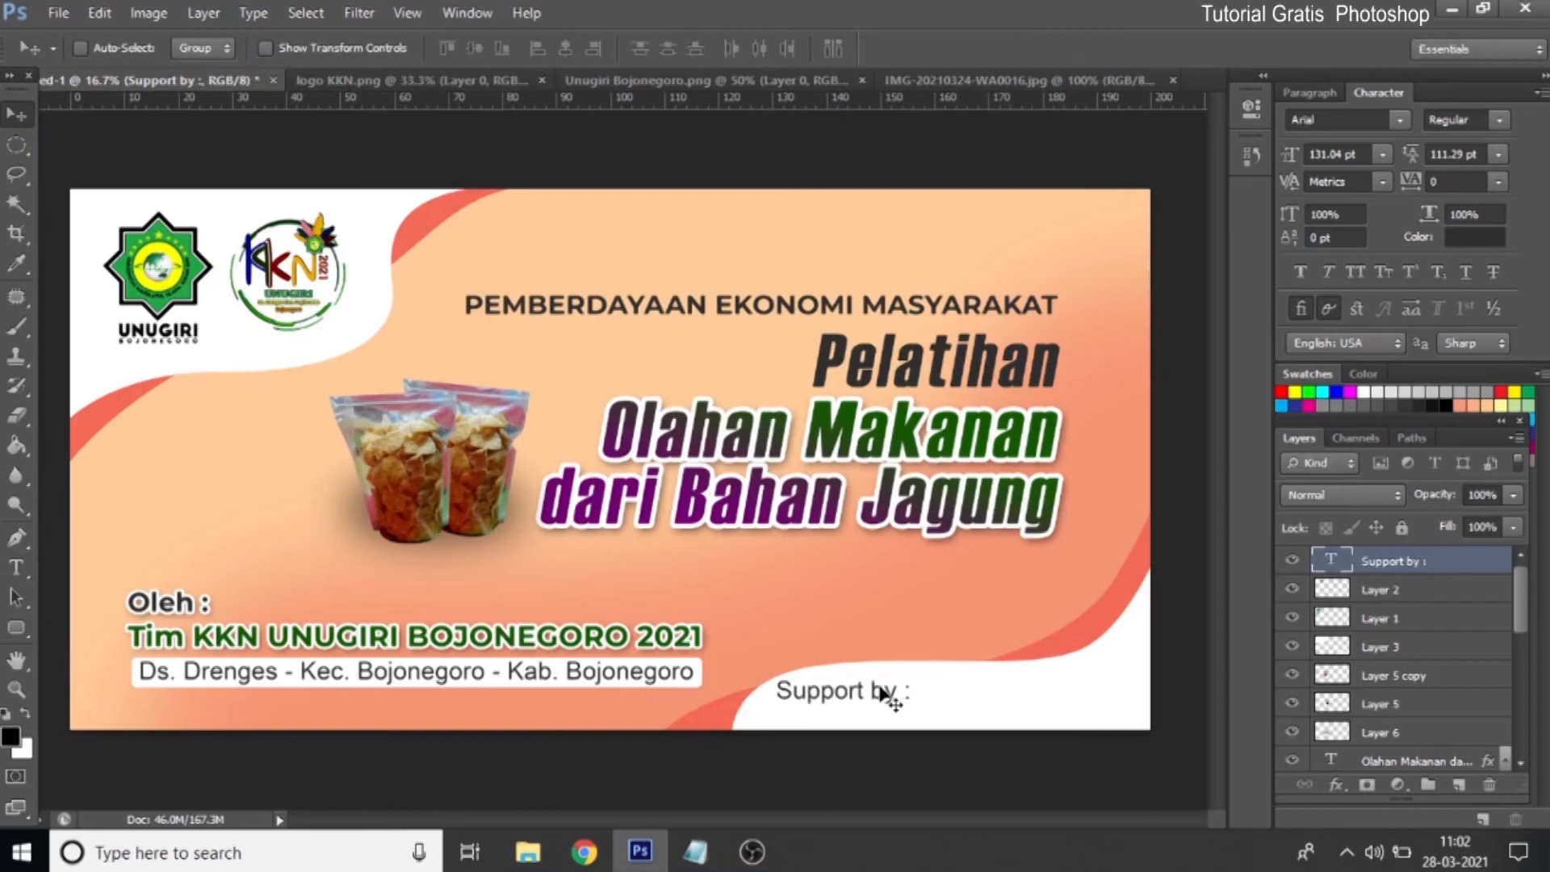
{"action": "key", "text": "ctrl+t"}
{"action": "left_click_drag", "start_coordinate": [916, 712], "coordinate": [873, 711]}
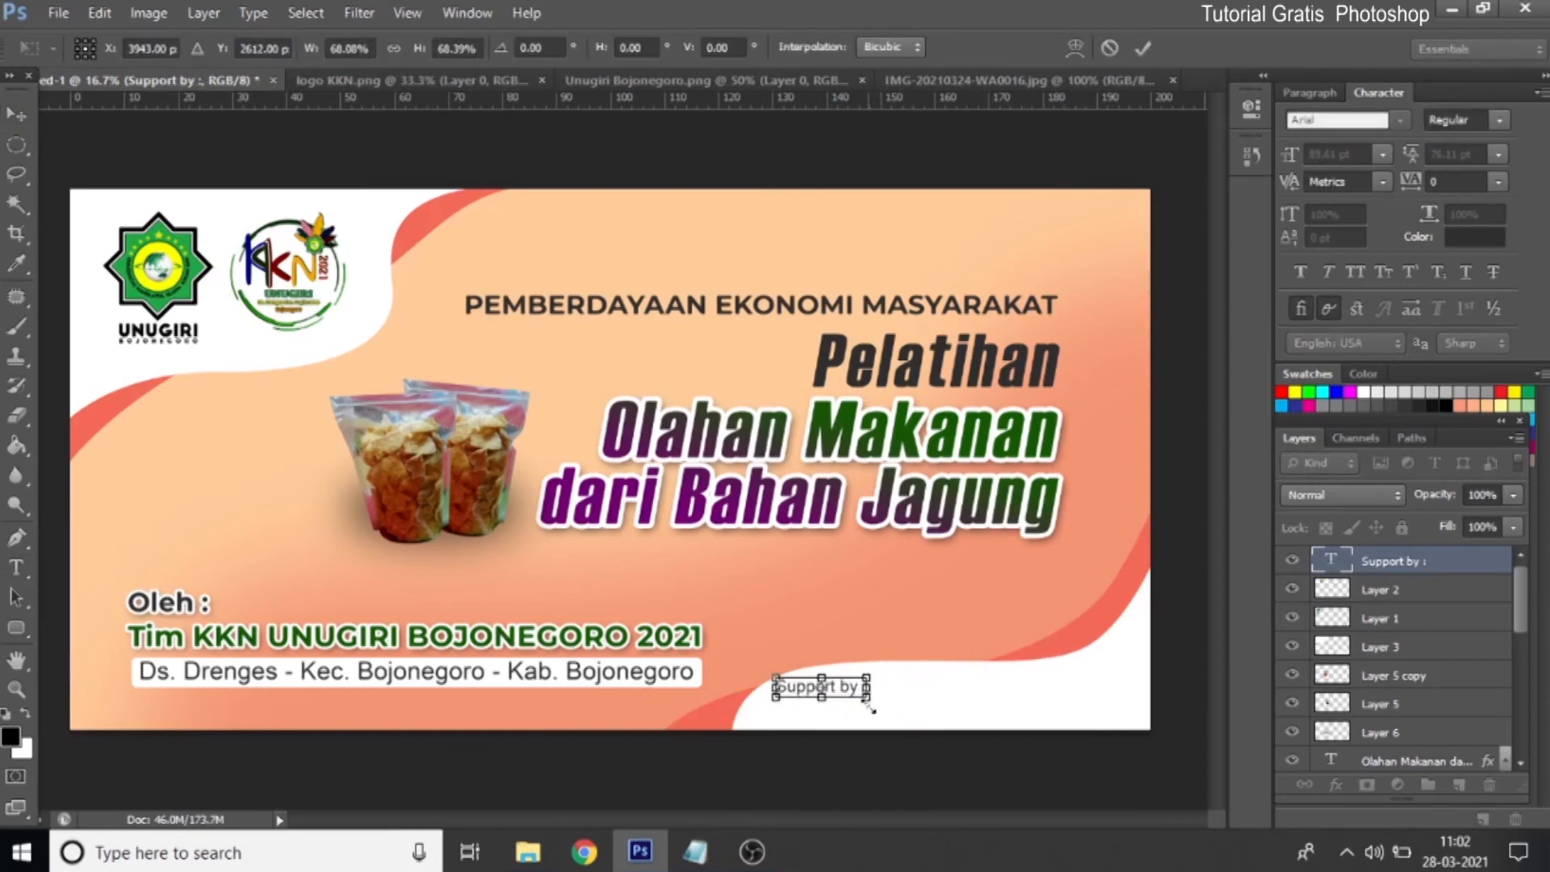
{"action": "key", "text": "Return"}
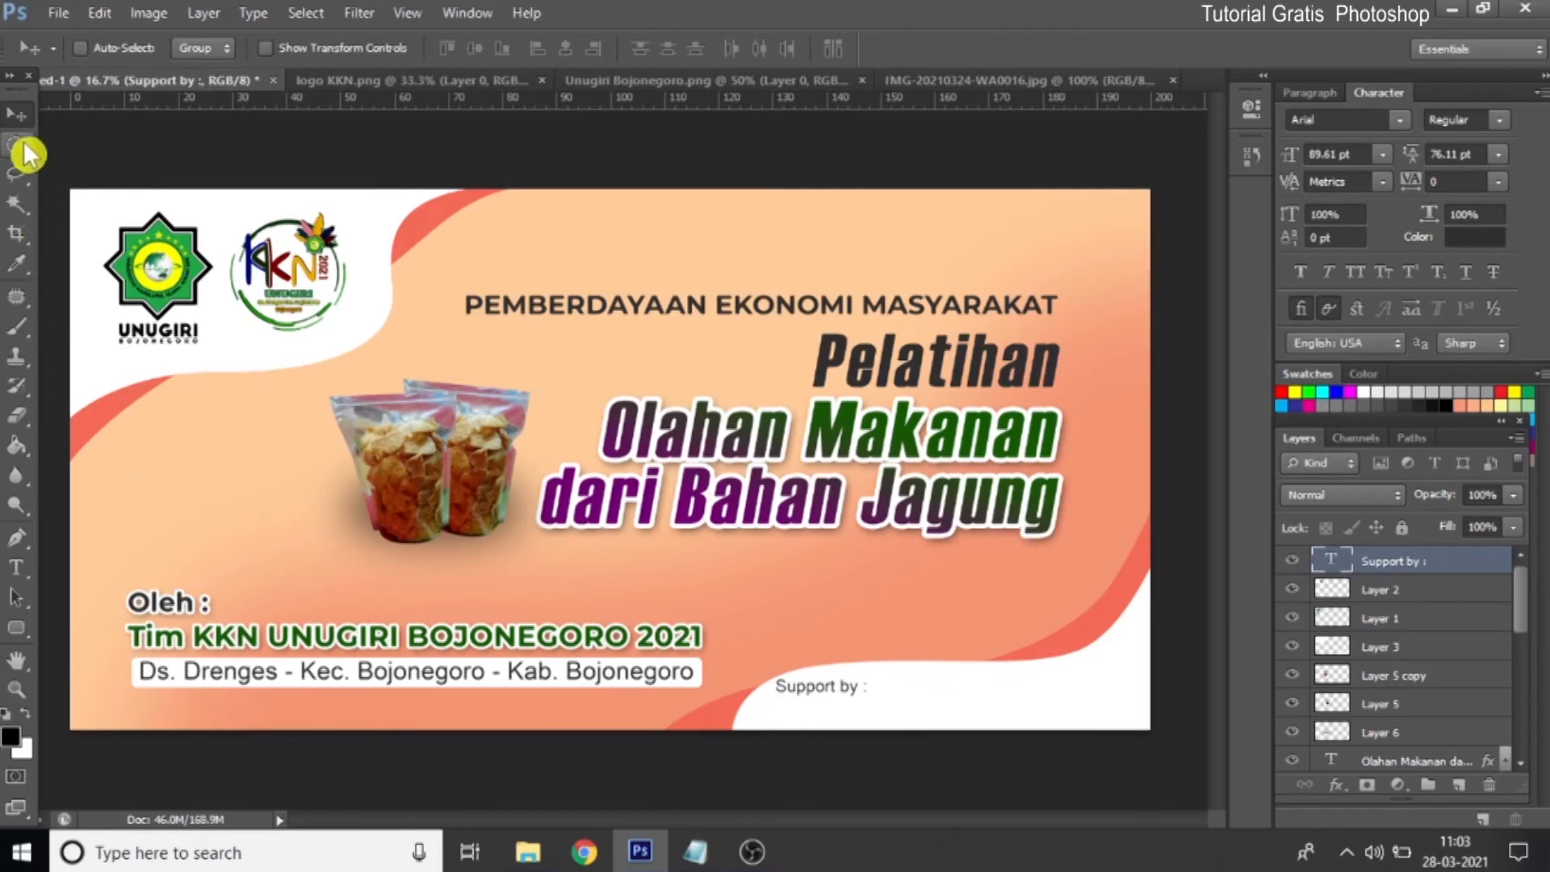
Make a small circular selection beside "Support by :" and fill it with black on a new layer
{"action": "right_click", "coordinate": [24, 145]}
{"action": "left_click", "coordinate": [125, 152]}
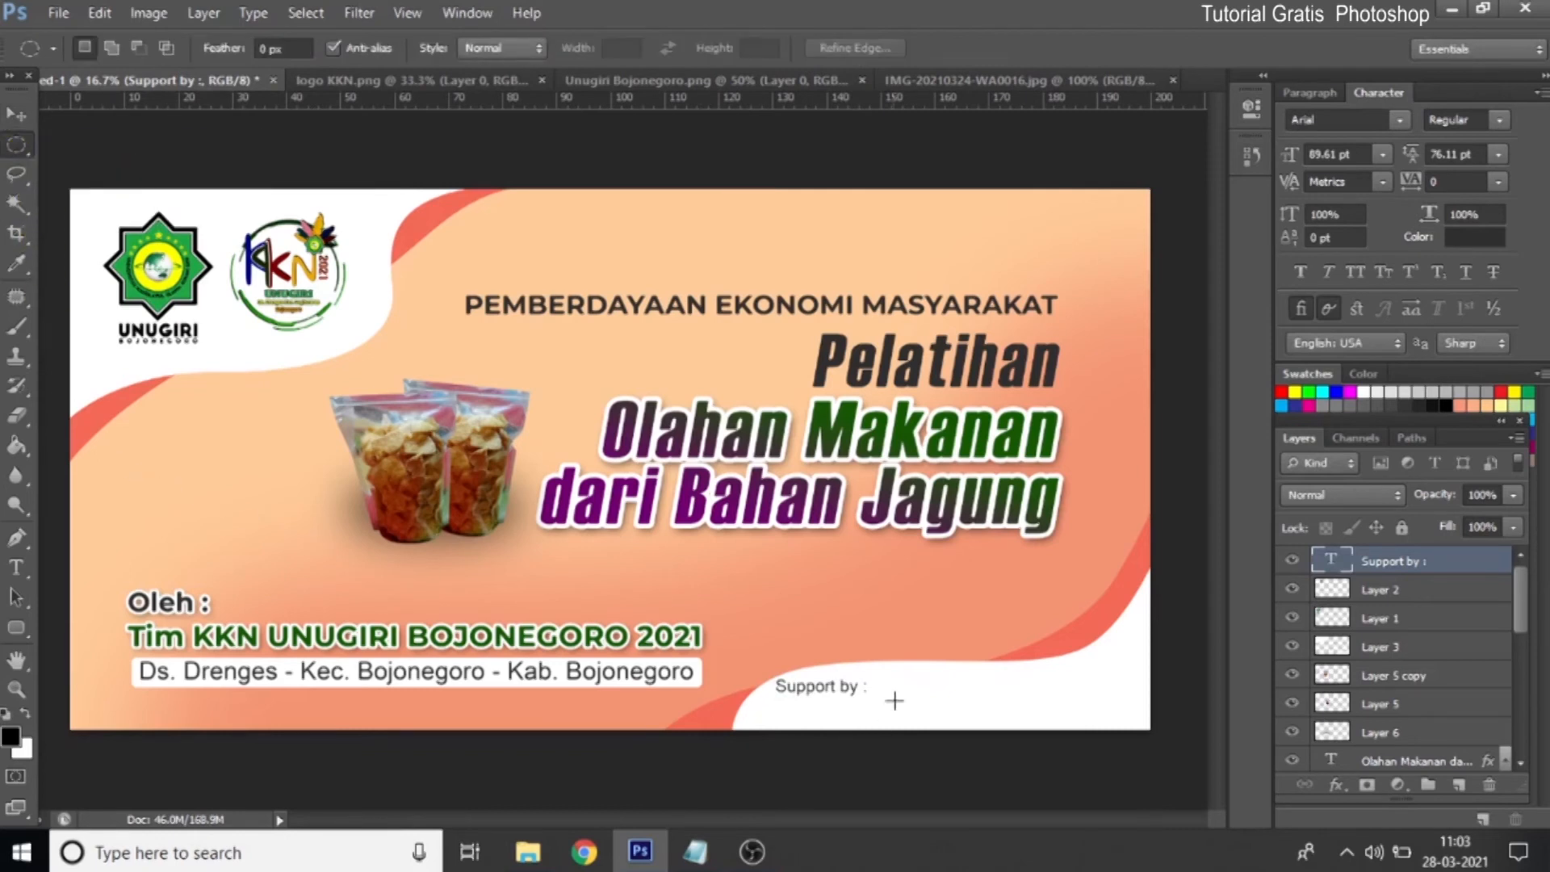
{"action": "left_click_drag", "start_coordinate": [888, 683], "coordinate": [927, 713]}
{"action": "left_click", "coordinate": [1457, 784]}
{"action": "key", "text": "x"}
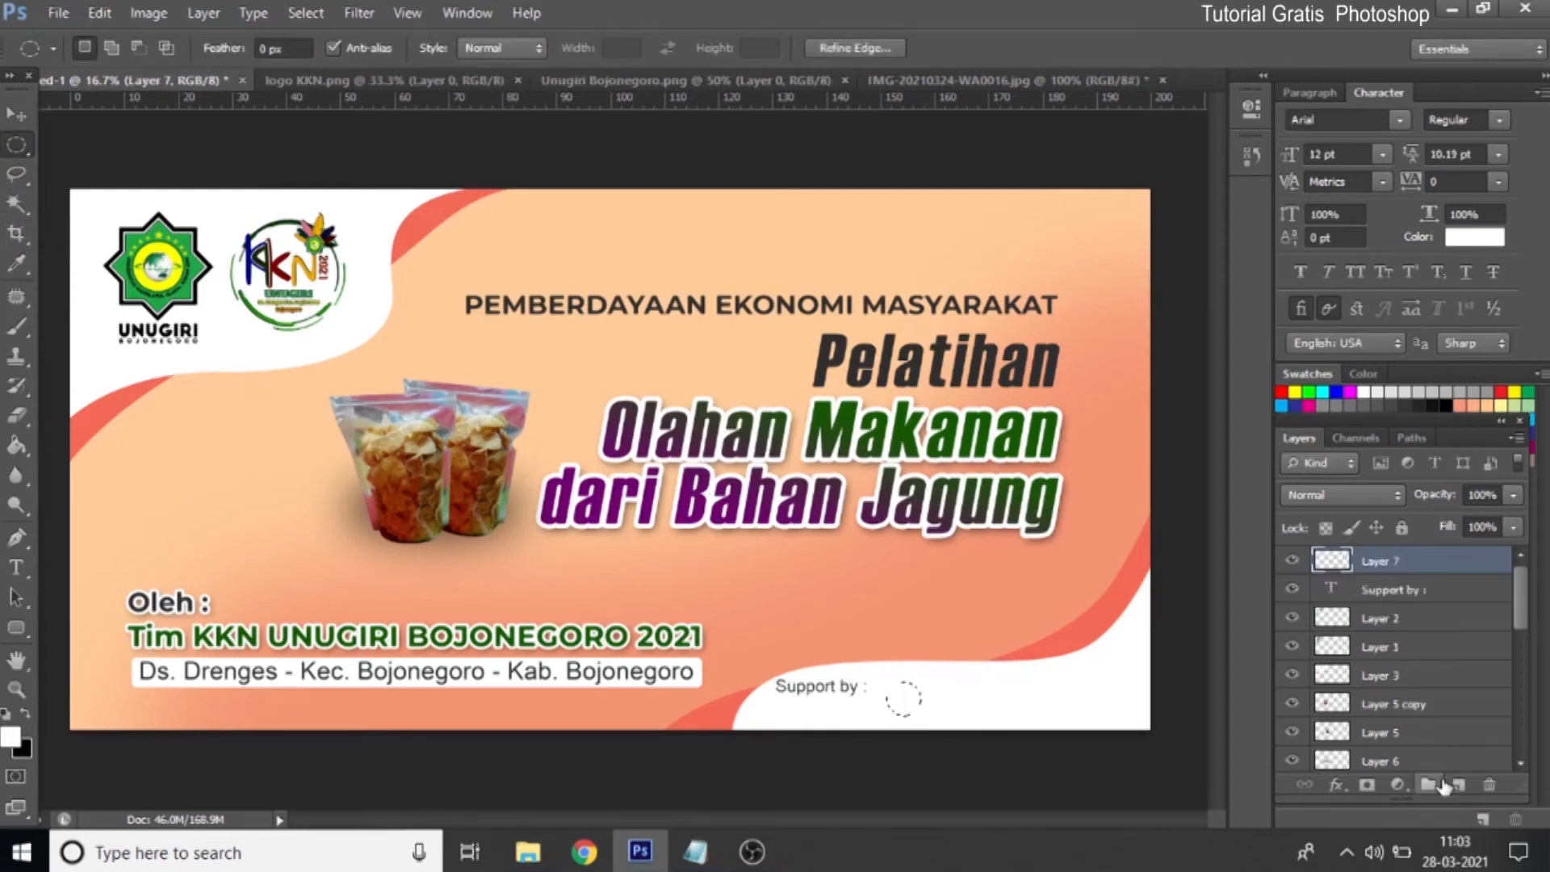
{"action": "key", "text": "ctrl+BackSpace"}
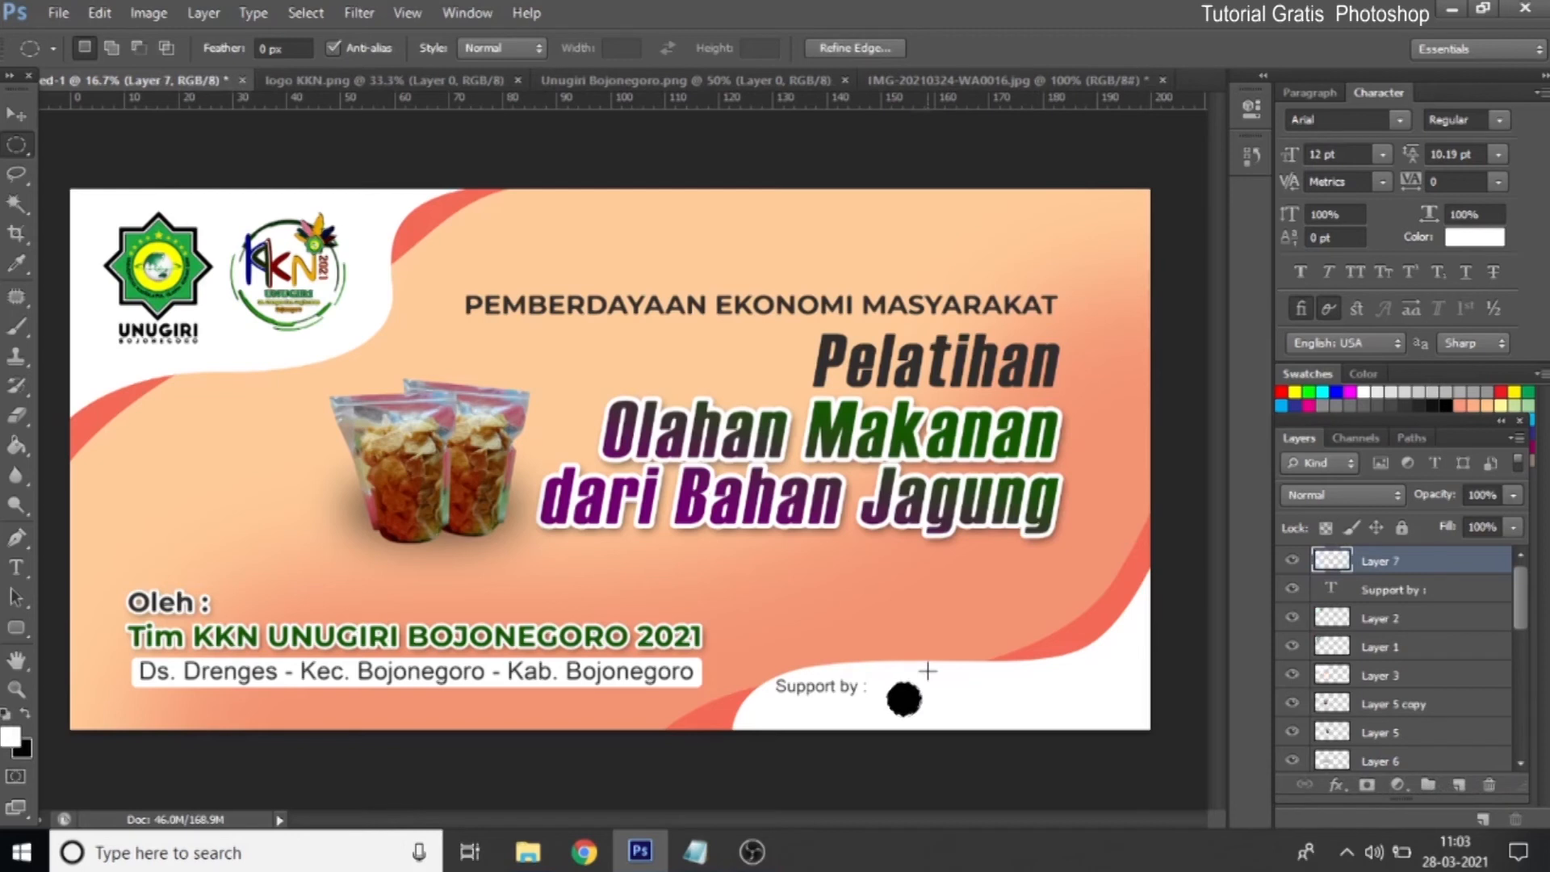
Duplicate the black circle and place the copy just to the right of the original
{"action": "key", "text": "v"}
{"action": "left_click_drag", "start_coordinate": [903, 708], "coordinate": [965, 704], "text": "alt"}
{"action": "right_click", "coordinate": [967, 708]}
{"action": "left_click", "coordinate": [981, 717]}
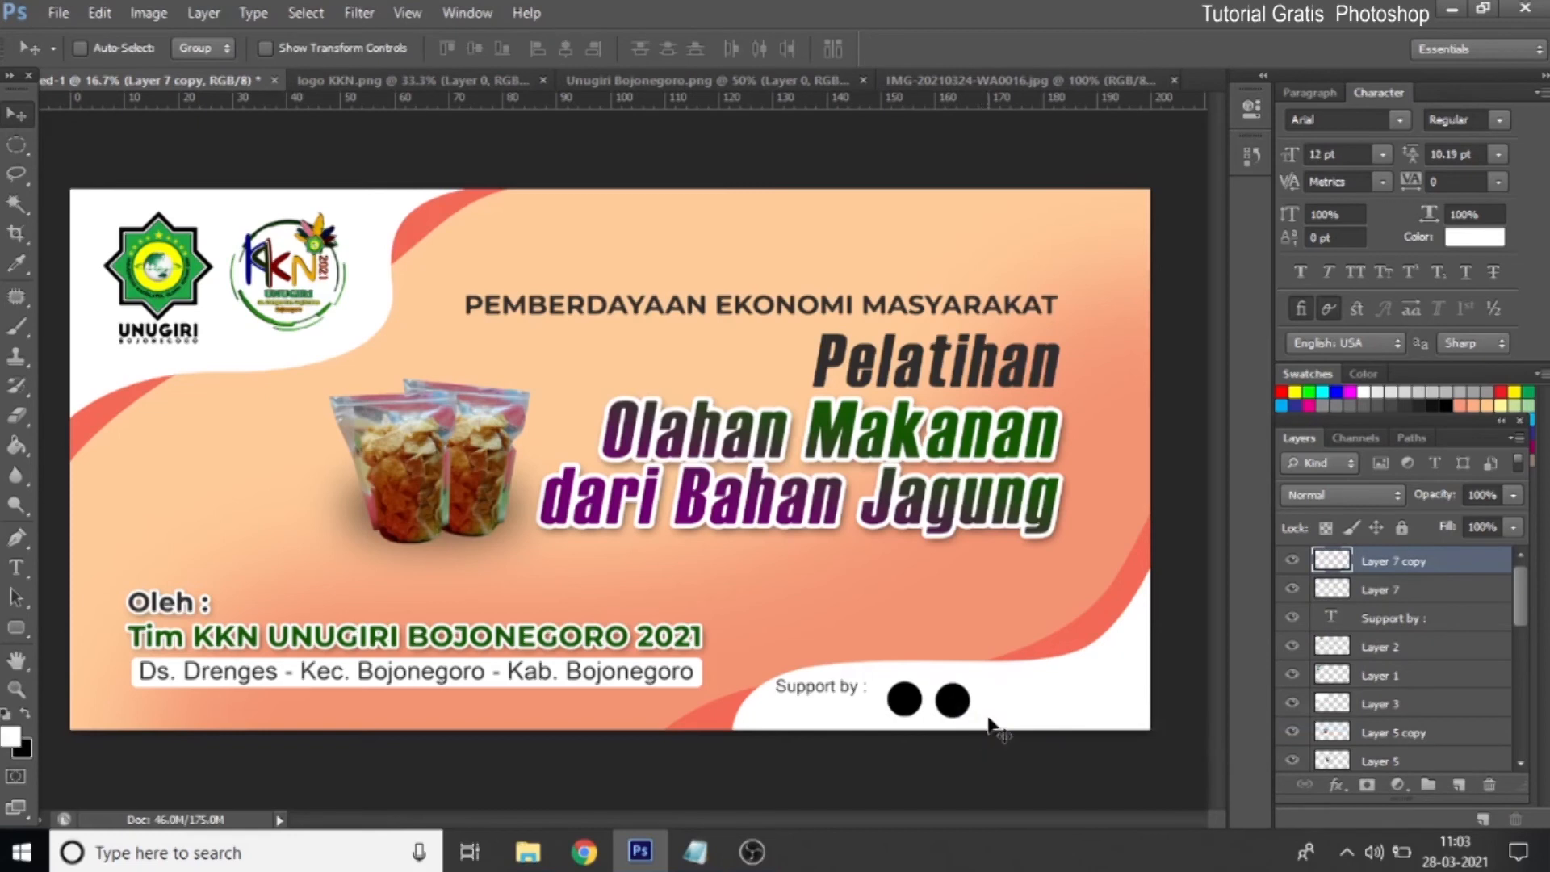
Duplicate both black circle layers and place the copies to the right, forming an evenly spaced row of four
{"action": "double_click", "coordinate": [1382, 590]}
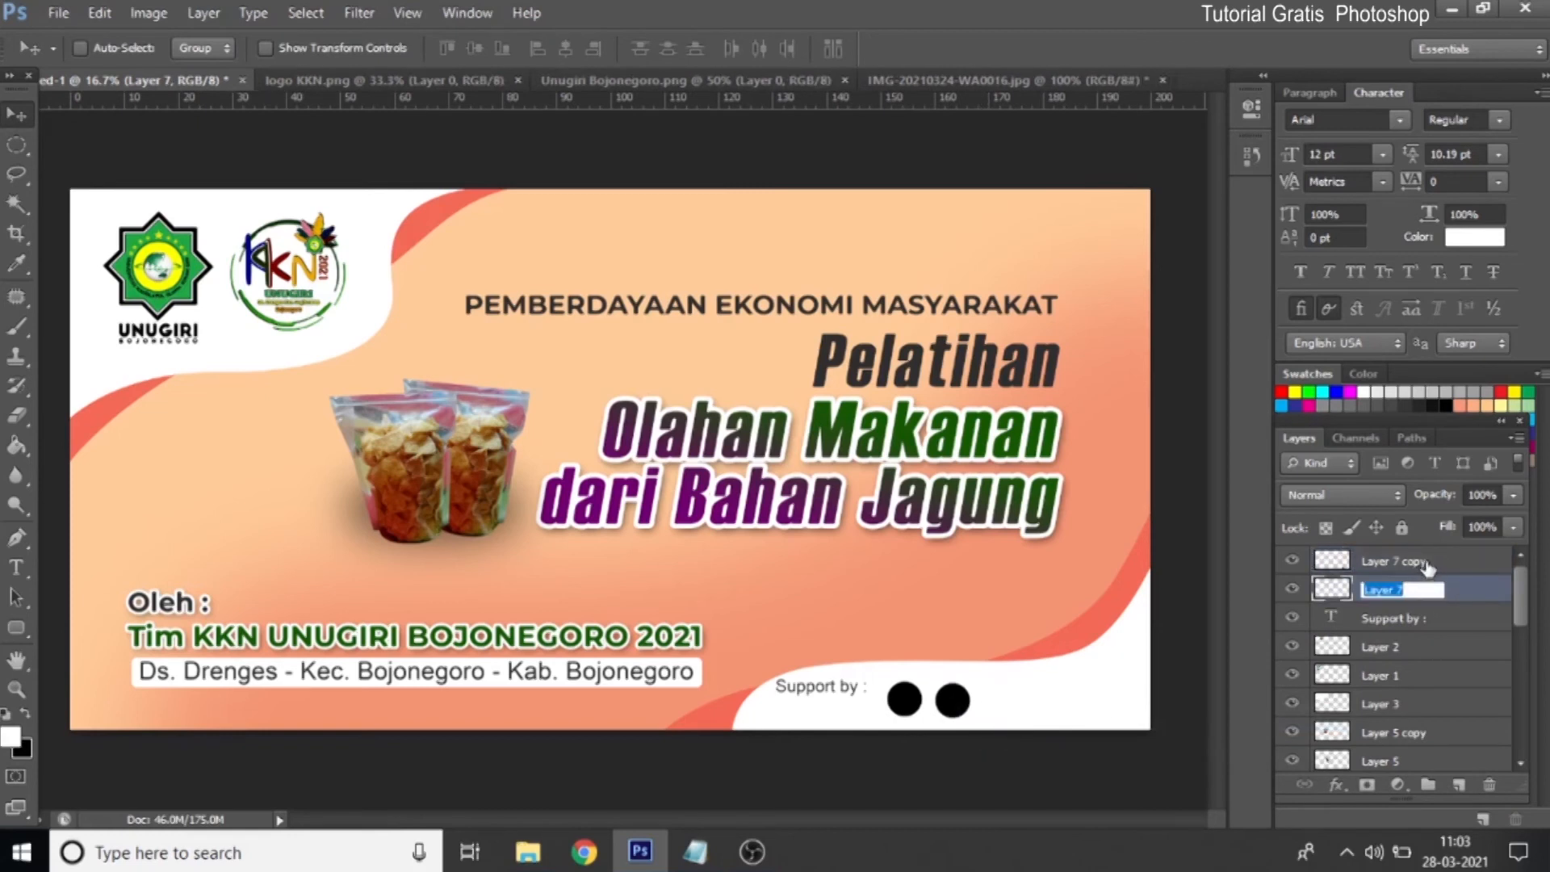
{"action": "left_click", "coordinate": [1427, 564]}
{"action": "left_click", "coordinate": [1433, 592], "text": "shift"}
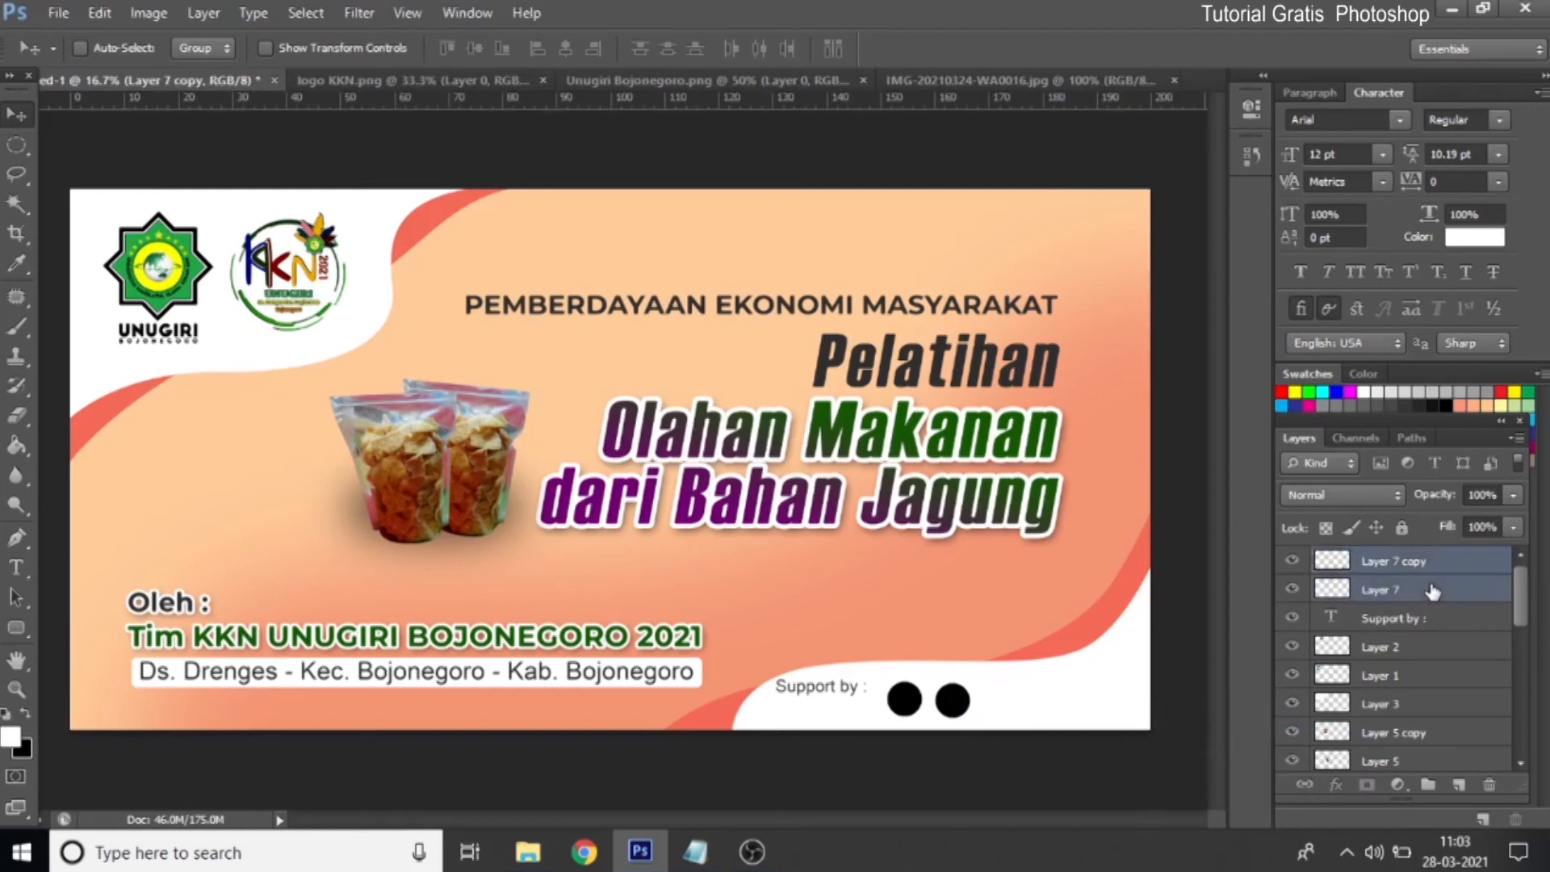
{"action": "key", "text": "ctrl+j"}
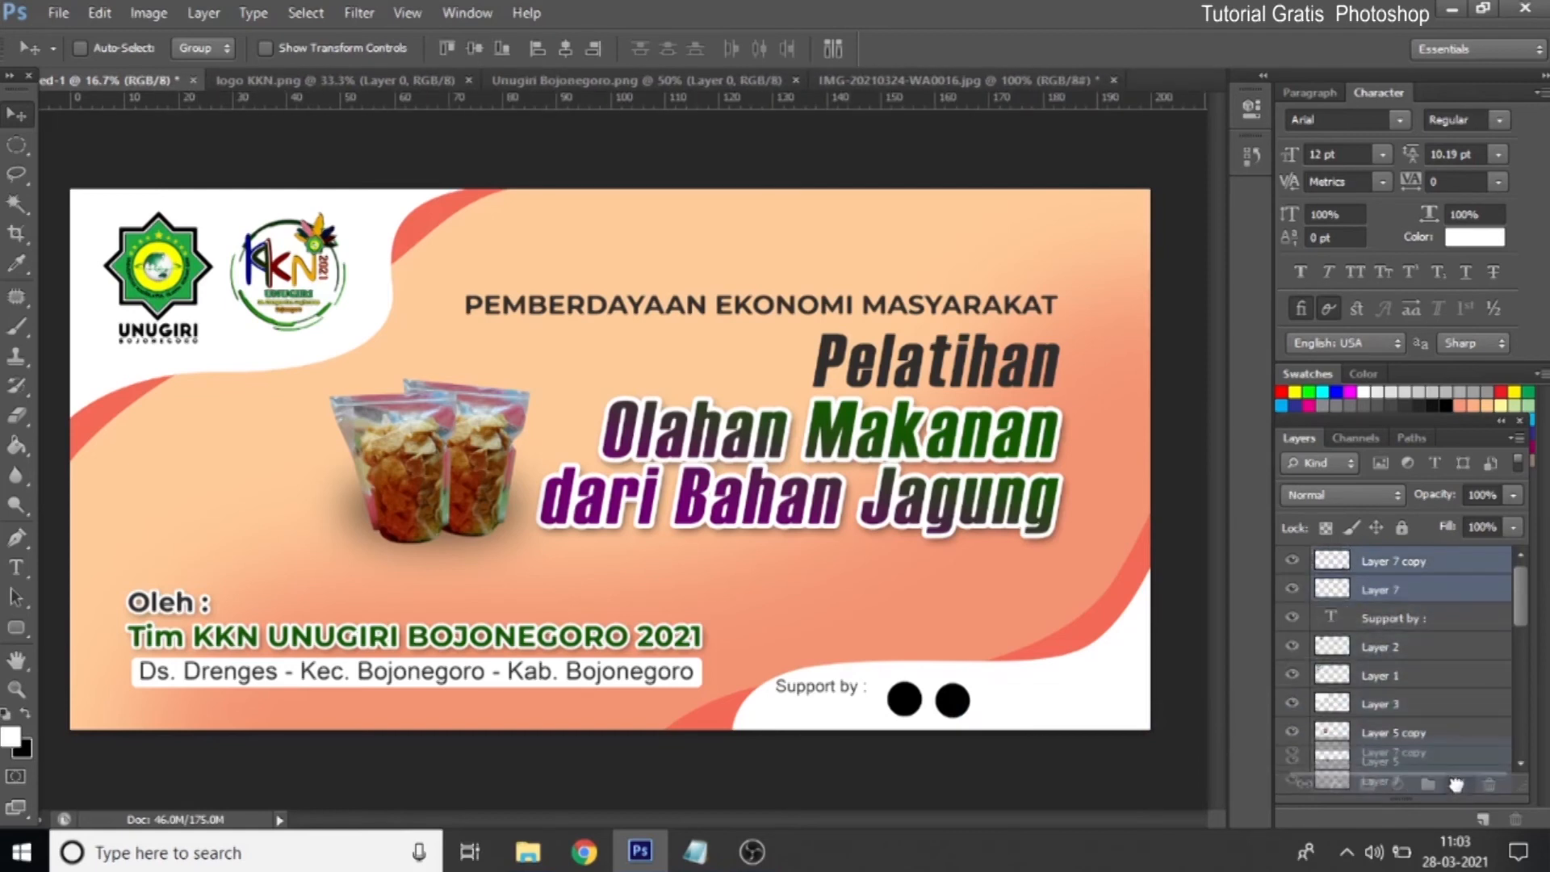
{"action": "mouse_move", "coordinate": [1051, 708]}
{"action": "left_mouse_down"}
{"action": "mouse_move", "coordinate": [1070, 711]}
{"action": "mouse_move", "coordinate": [1057, 715]}
{"action": "left_mouse_up"}
{"action": "key", "text": "Right"}
{"action": "key", "text": "Right"}
{"action": "key", "text": "Right"}
Nudge the "Support by :" text right and slightly down, closer to the row of circles
{"action": "left_click_drag", "start_coordinate": [835, 699], "coordinate": [893, 716]}
{"action": "key", "text": "Right"}
{"action": "key", "text": "shift+Right"}
{"action": "key", "text": "shift+Right"}
{"action": "key", "text": "shift+Right"}
{"action": "key", "text": "shift+Right"}
{"action": "key", "text": "shift+Right"}
{"action": "key", "text": "shift+Down"}
{"action": "key", "text": "shift+Down"}
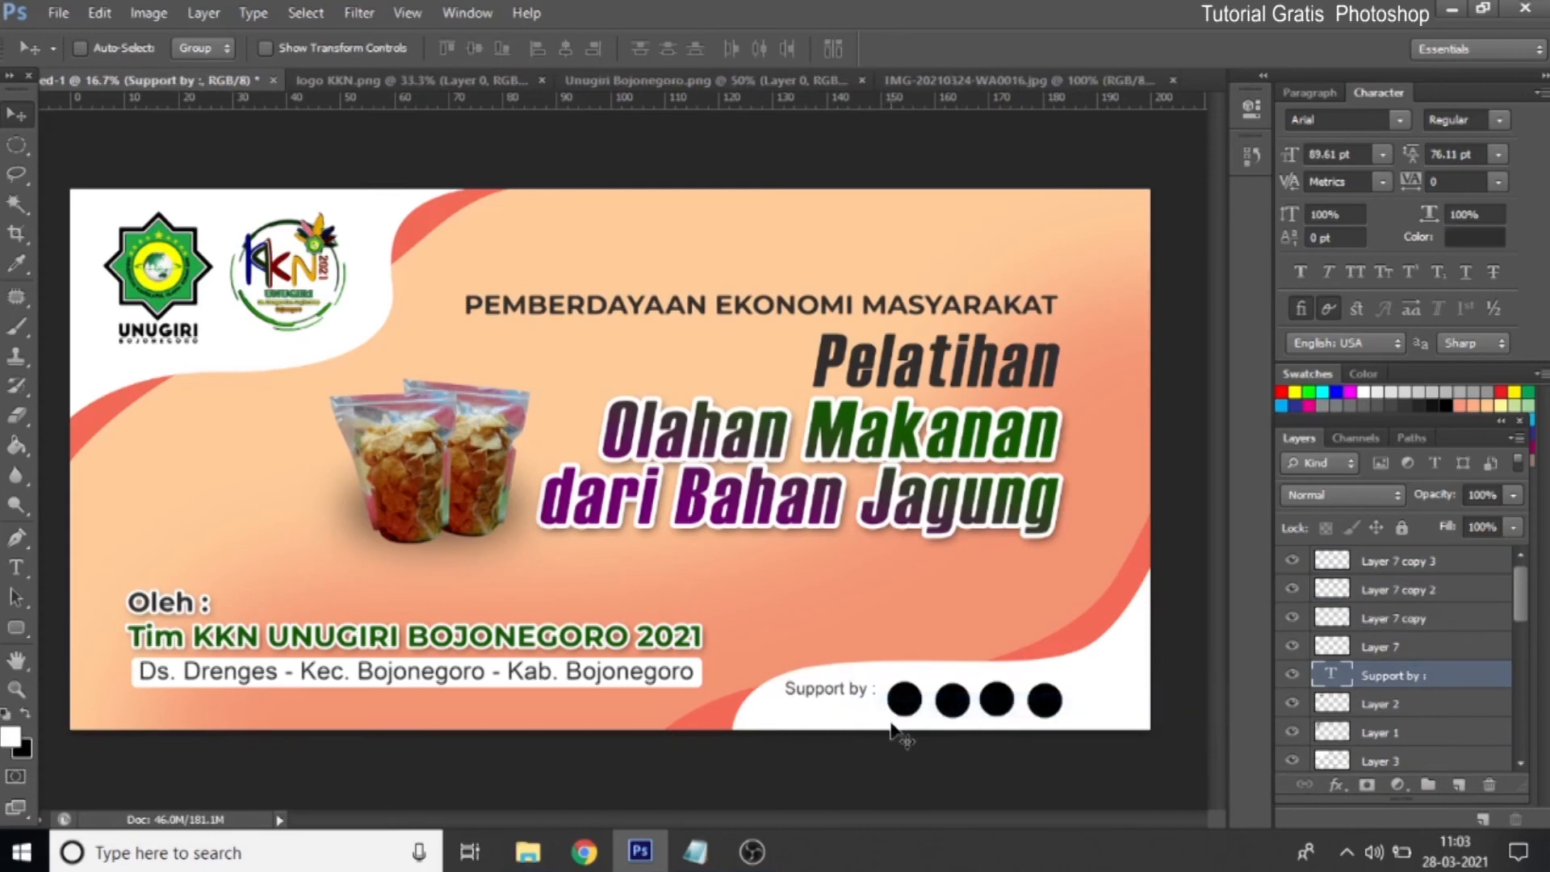
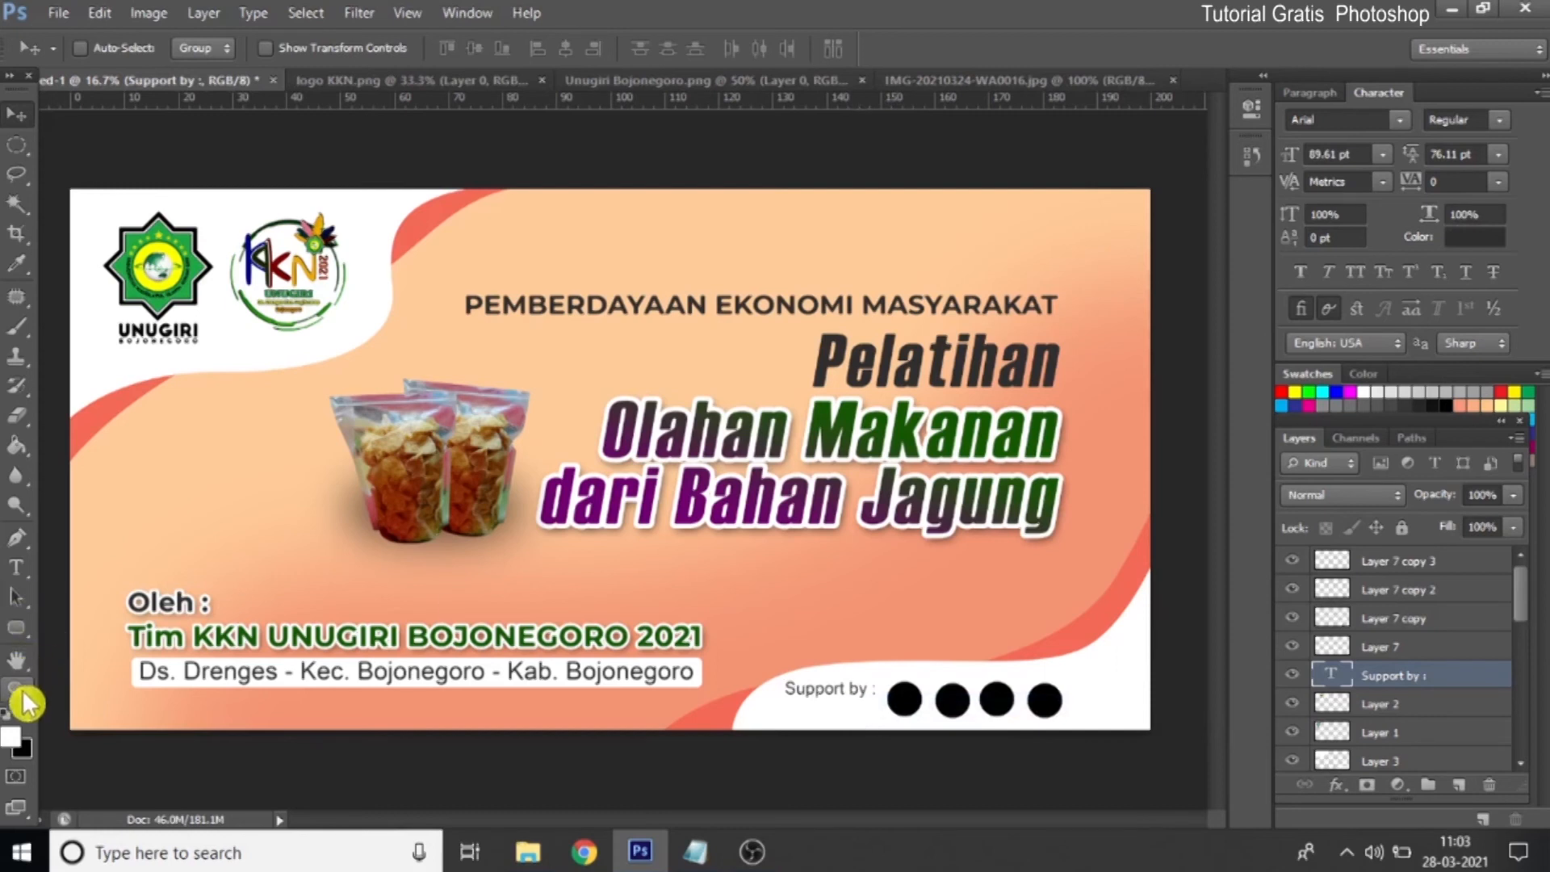
Draw a white waves custom shape, about 301 x 151 px, near the canvas's upper-right corner above the heading
{"action": "left_click", "coordinate": [16, 633]}
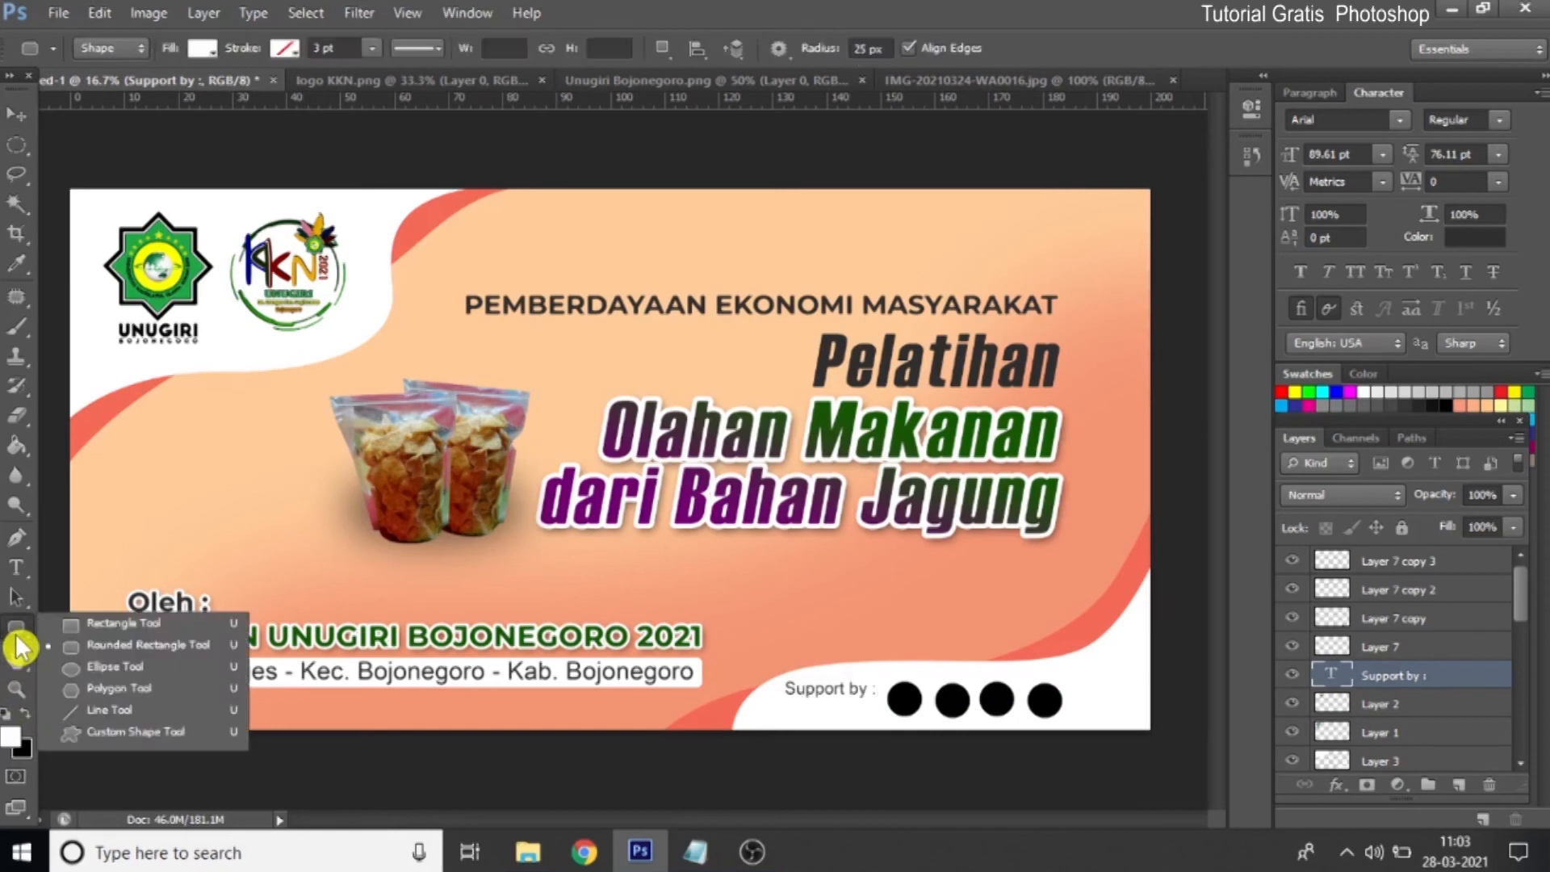
{"action": "left_click", "coordinate": [147, 731]}
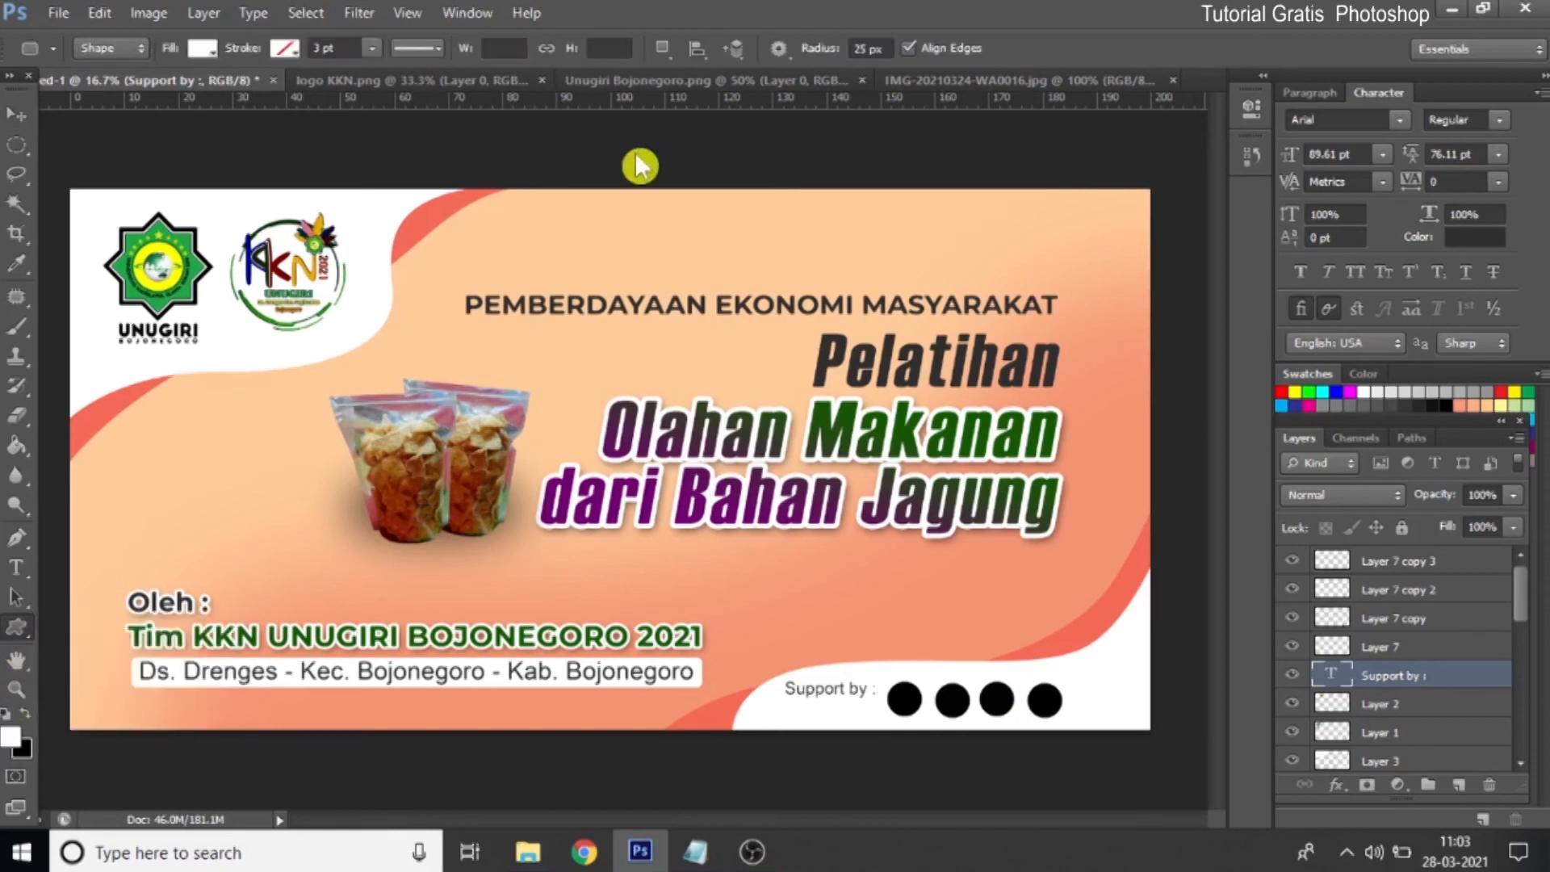
{"action": "left_click", "coordinate": [882, 47]}
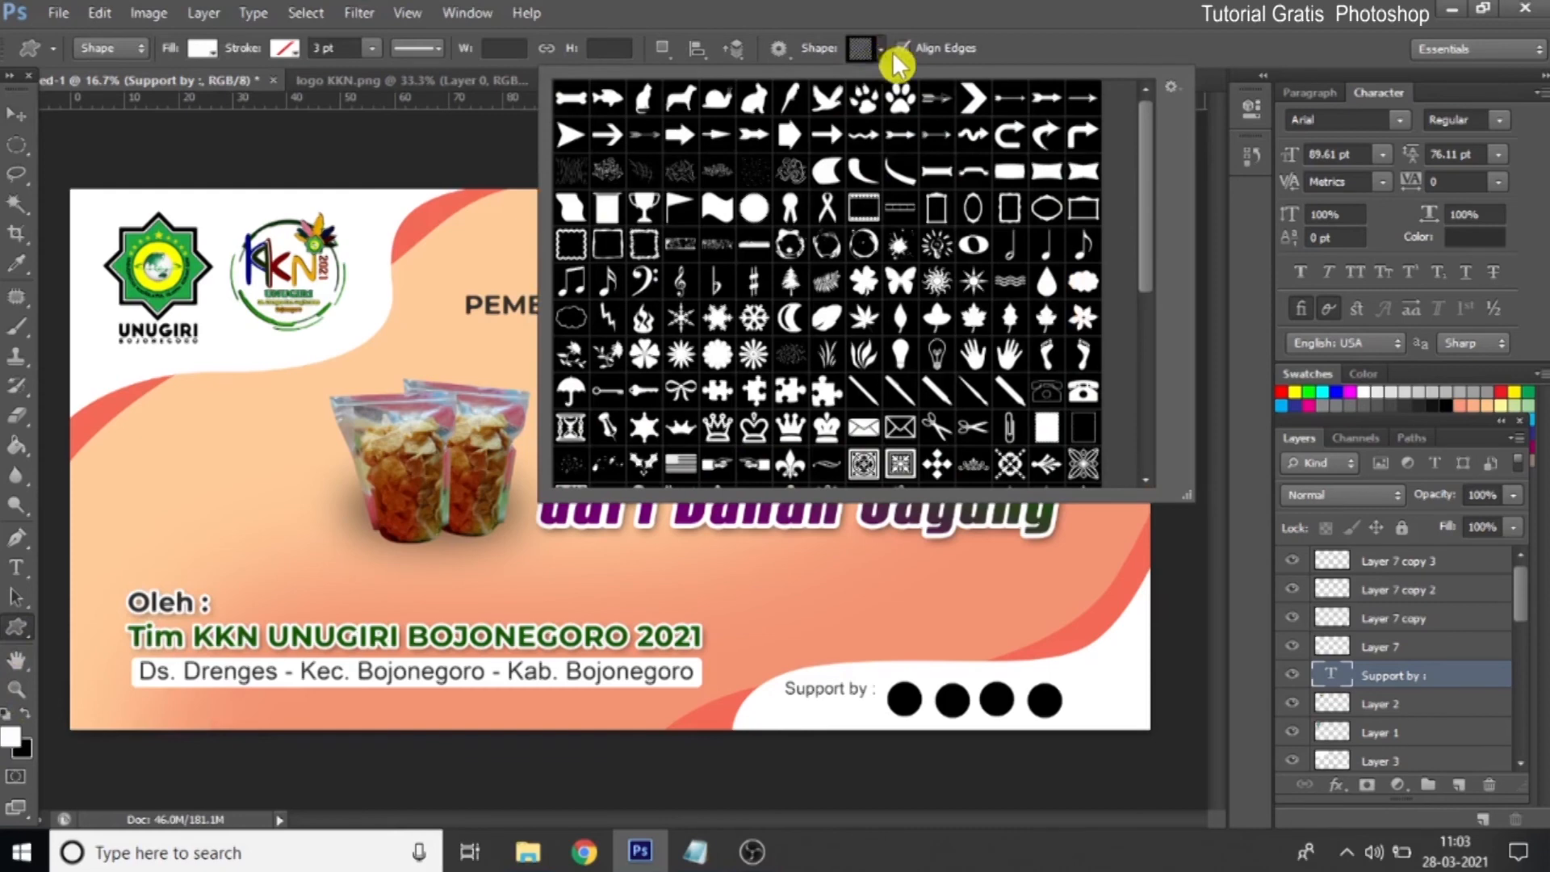
{"action": "left_click", "coordinate": [1006, 288]}
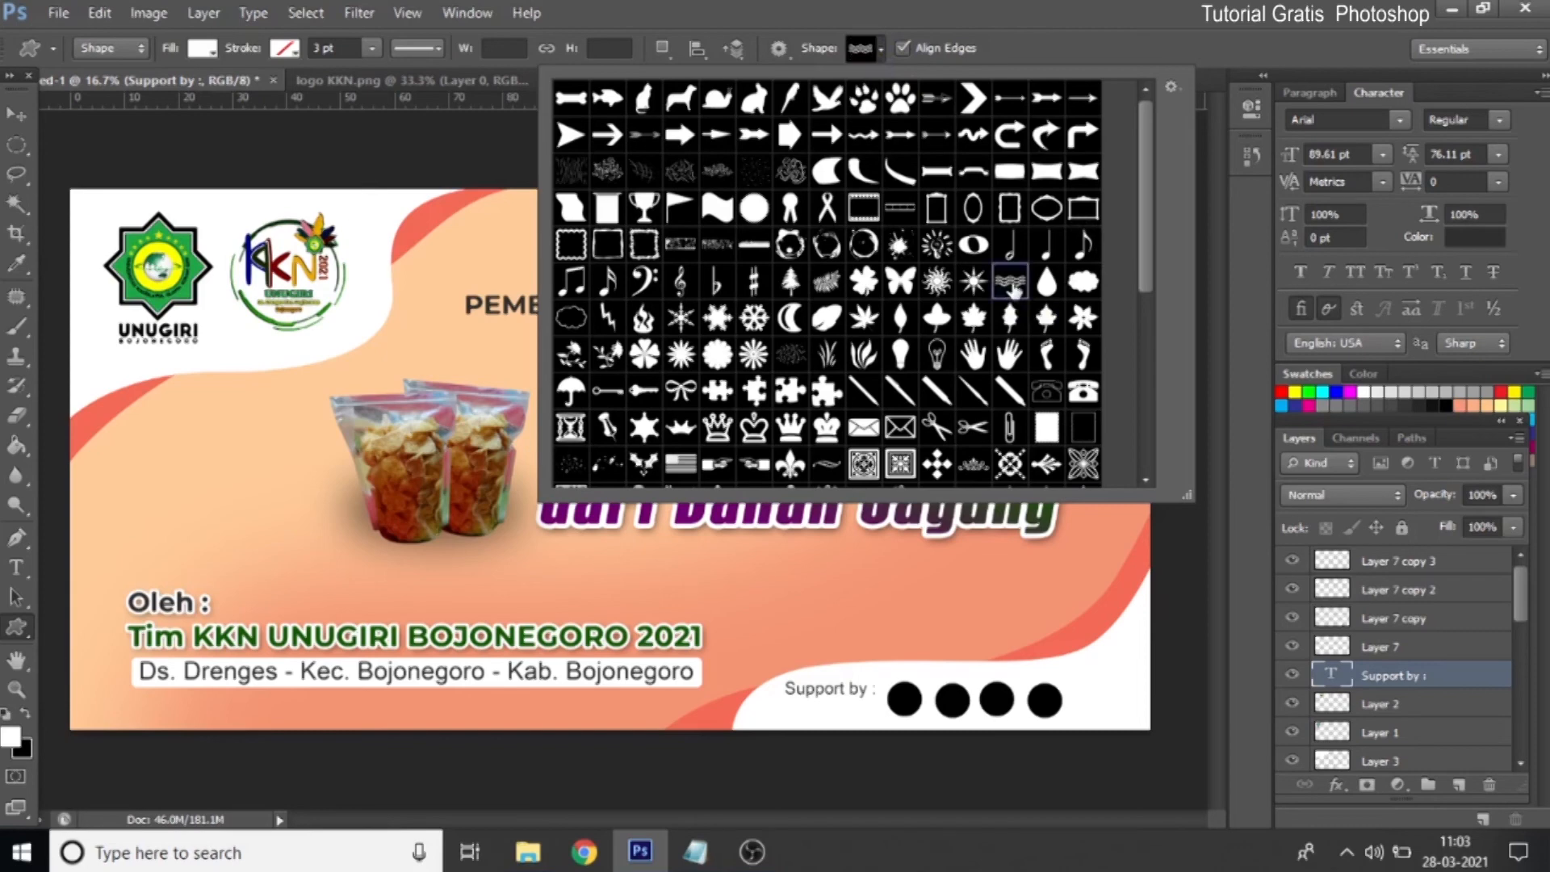
{"action": "double_click", "coordinate": [1011, 287]}
{"action": "left_click_drag", "start_coordinate": [978, 203], "coordinate": [1040, 231]}
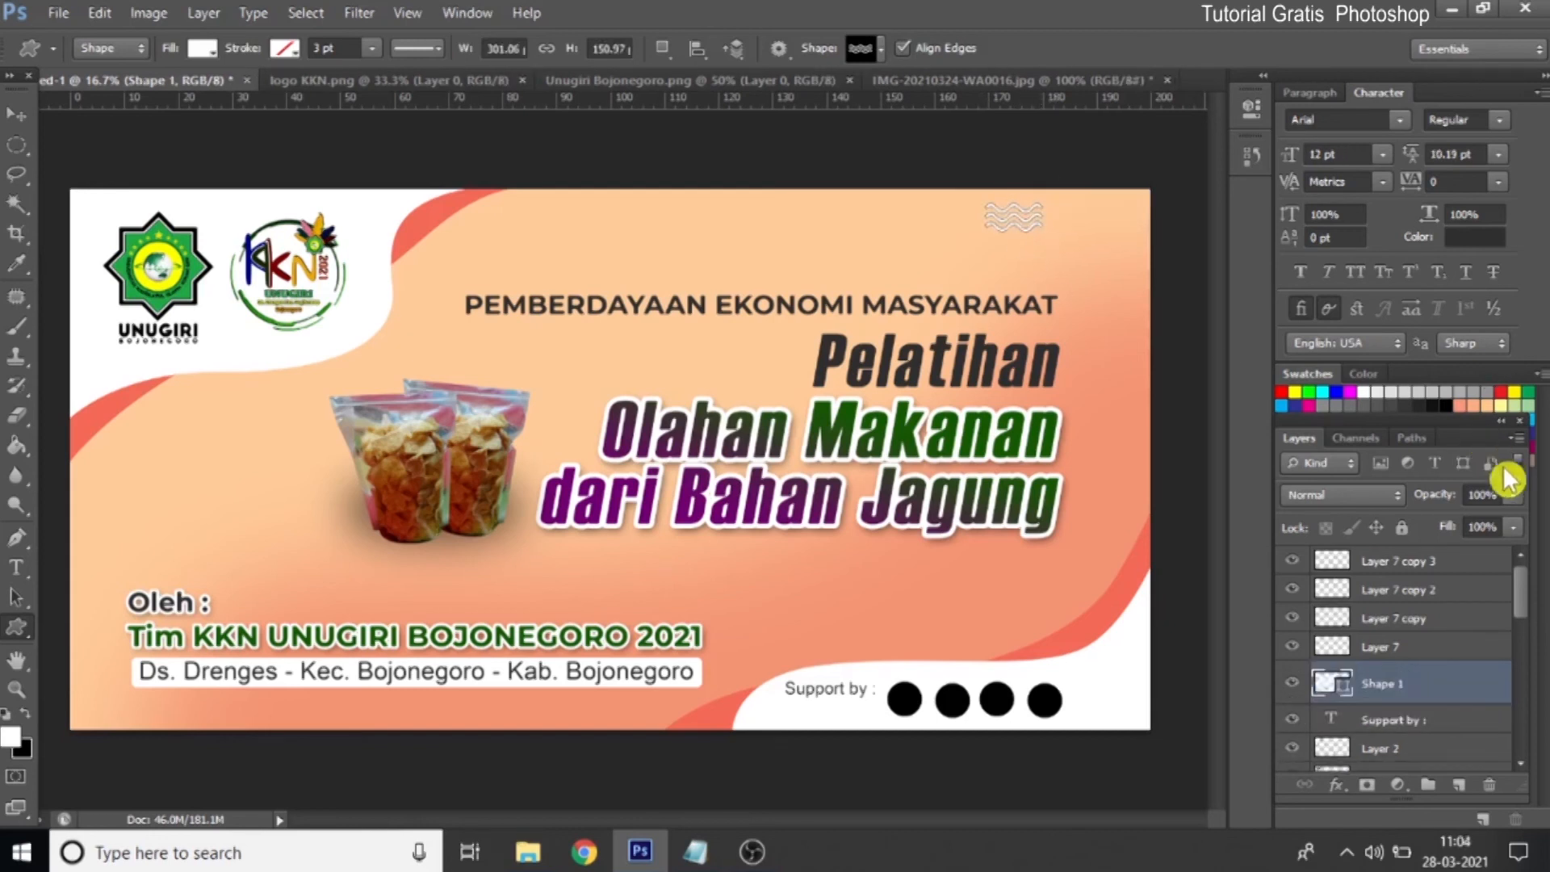
Set the waves shape's opacity to 64% and place copies above the organizer text and near the canvas's left edge
{"action": "left_click", "coordinate": [1513, 495]}
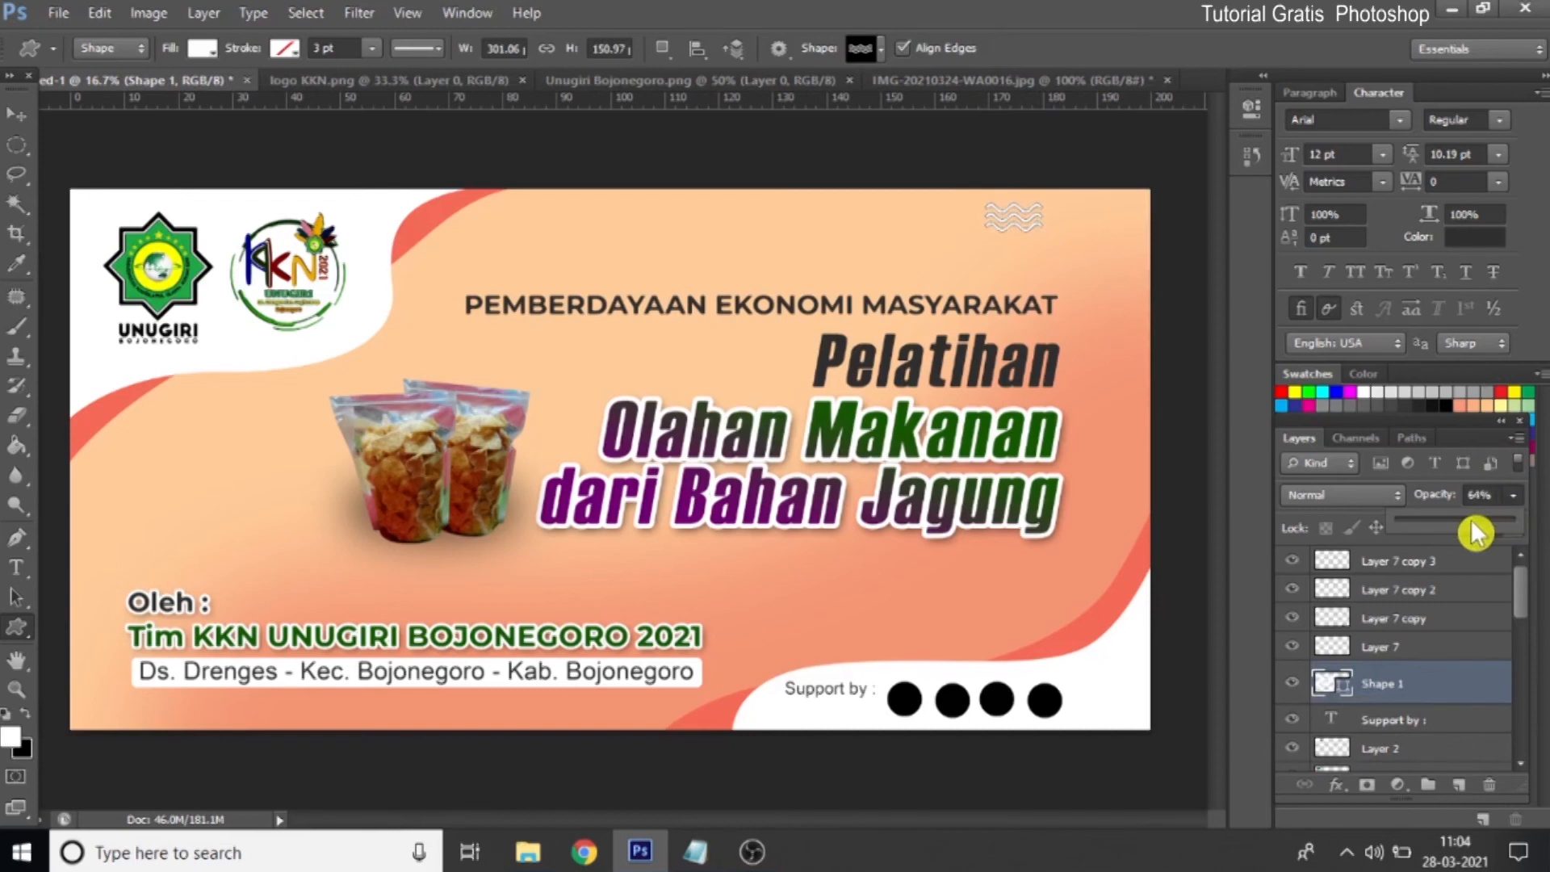
{"action": "left_click", "coordinate": [16, 114]}
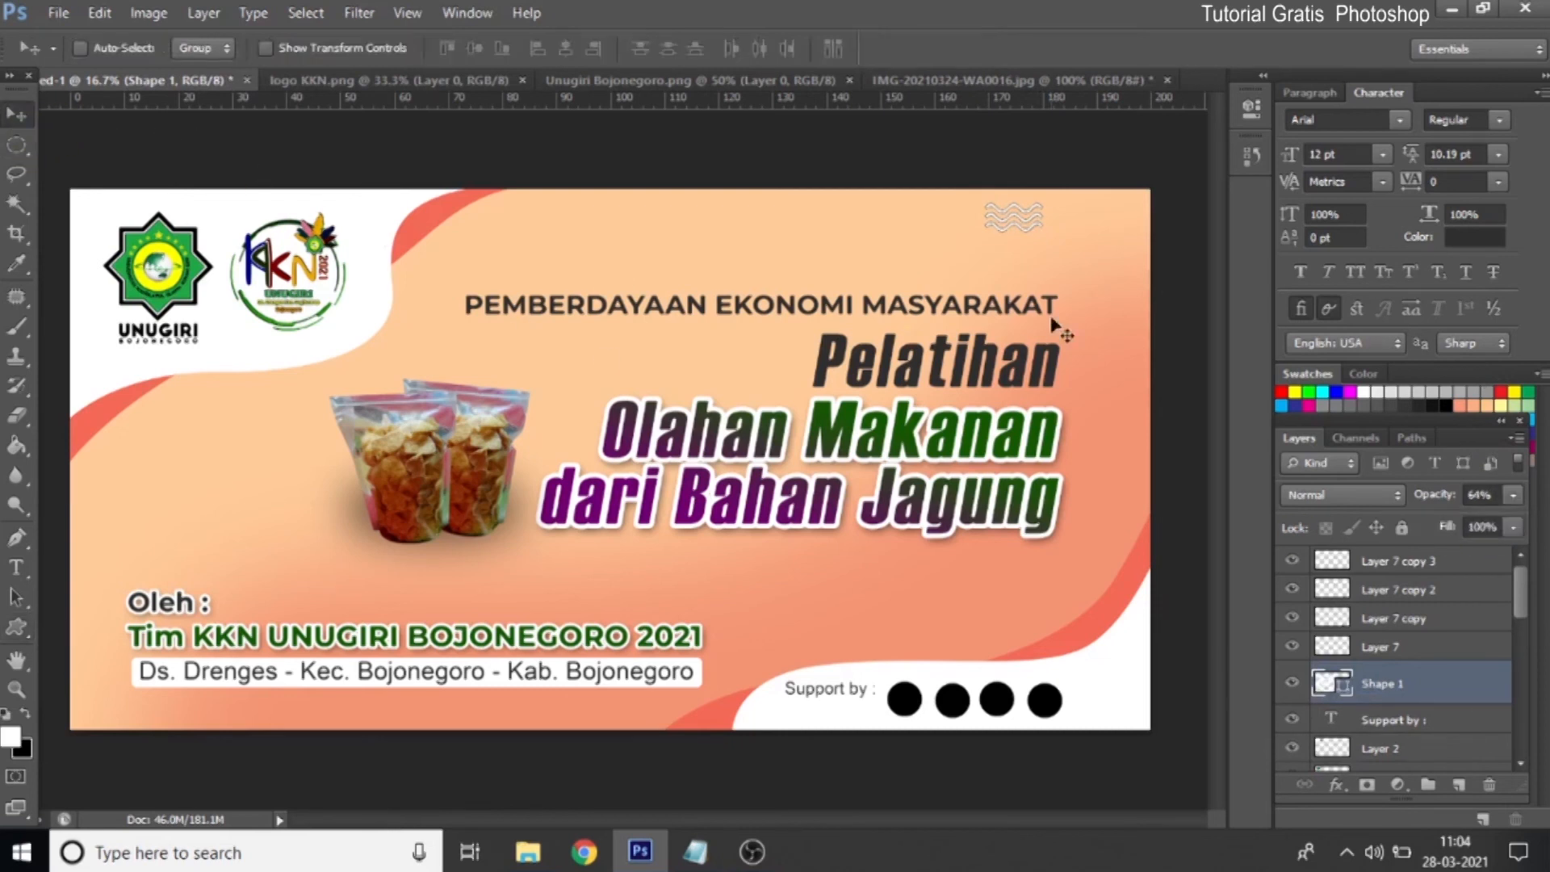
{"action": "left_click_drag", "start_coordinate": [1012, 231], "coordinate": [327, 584]}
{"action": "left_click_drag", "start_coordinate": [179, 505], "coordinate": [109, 442]}
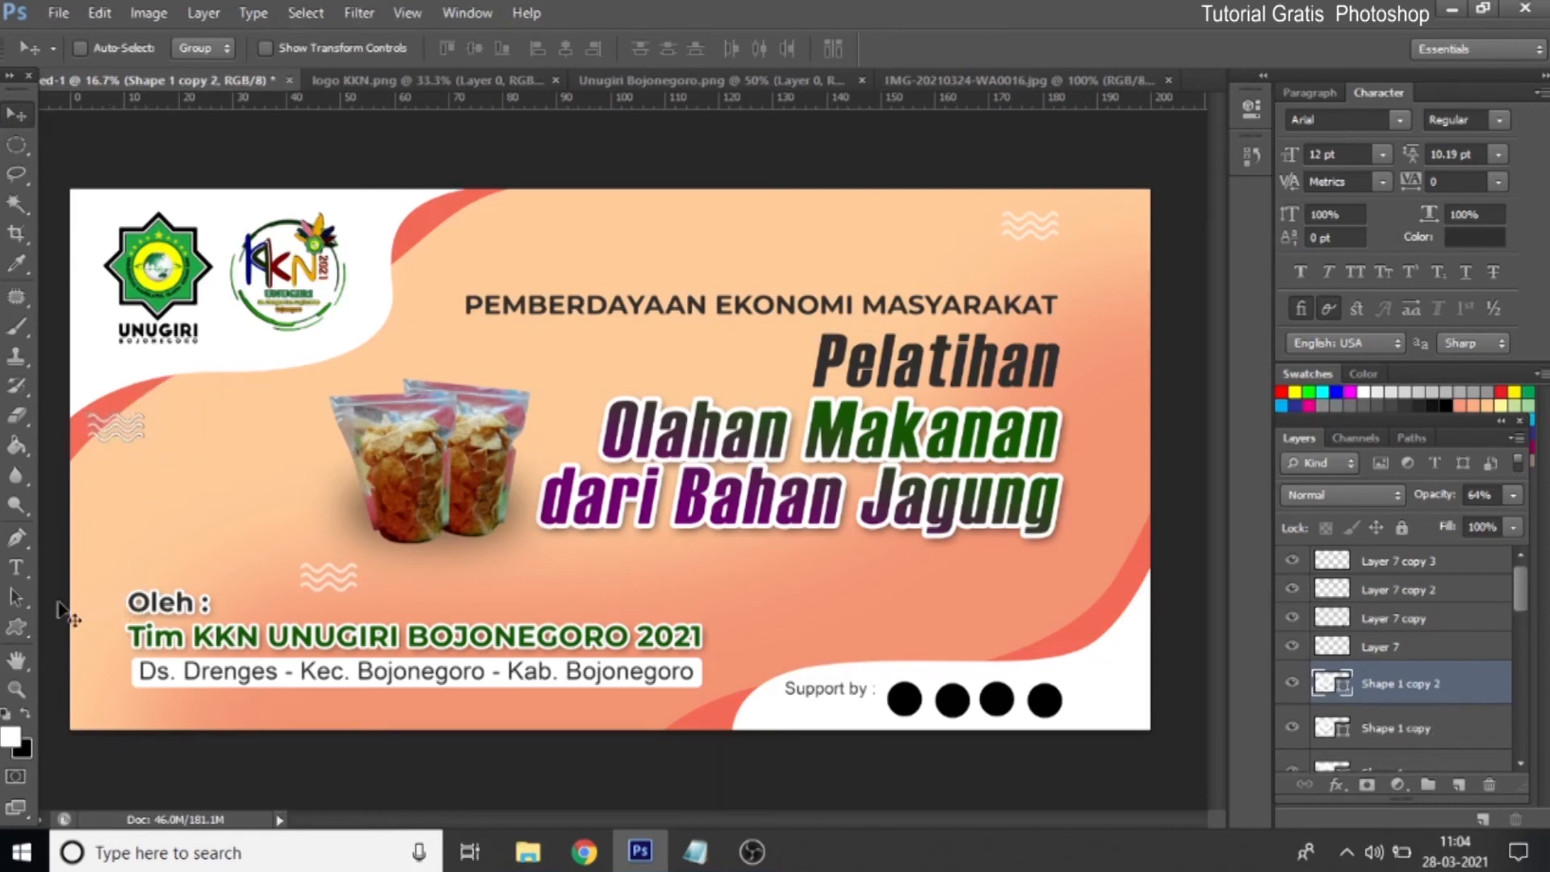
Draw a Tile 2 custom shape, about 283 x 277 px, above the start of the heading and fill it gray
{"action": "left_click", "coordinate": [16, 629]}
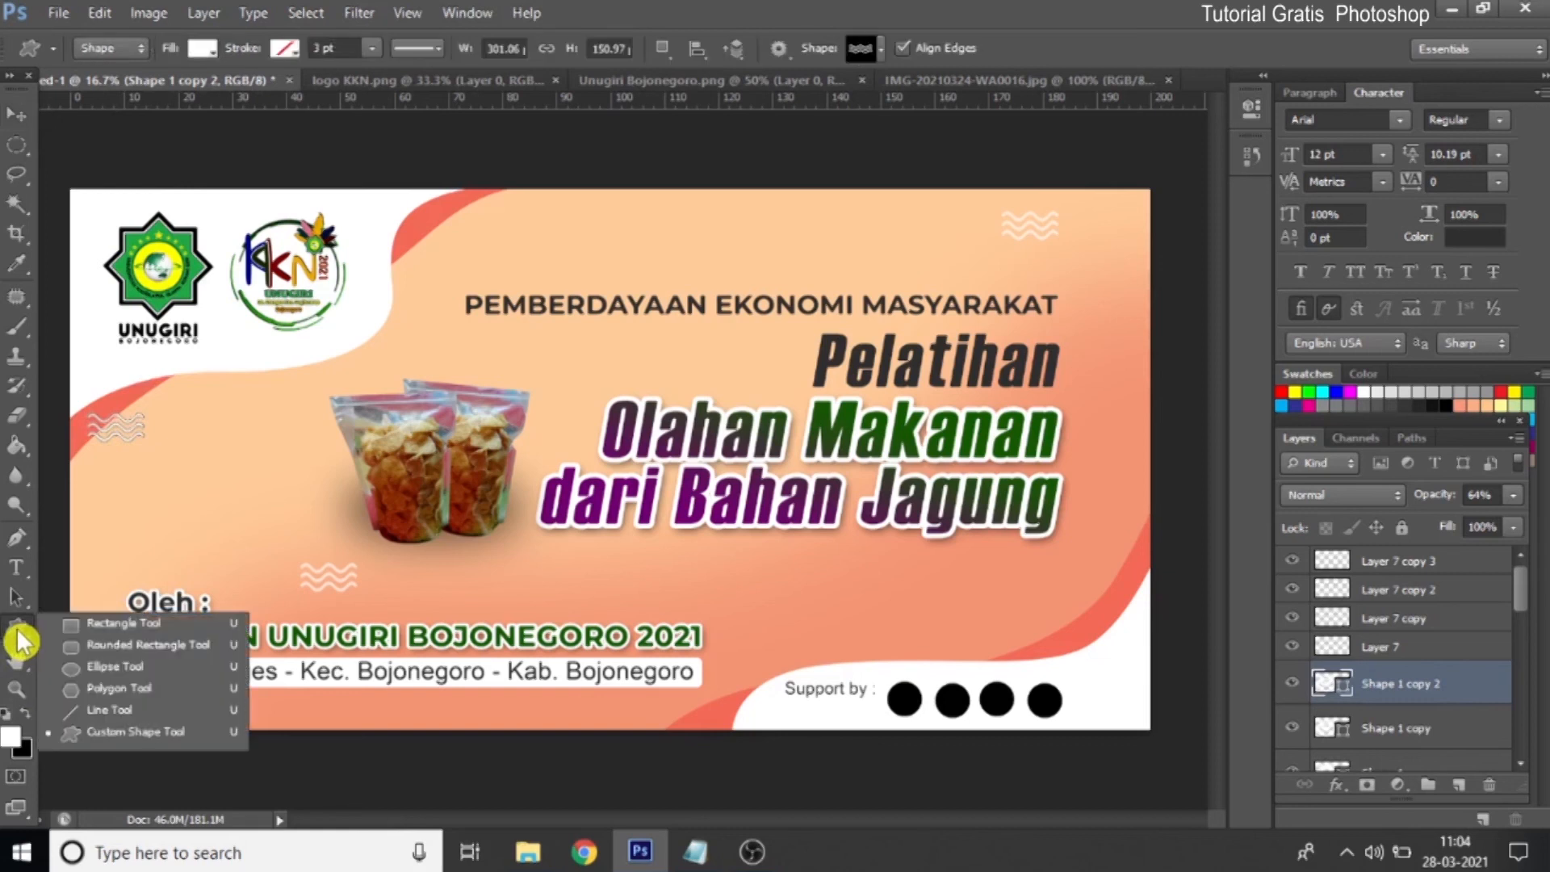
{"action": "left_click", "coordinate": [158, 741]}
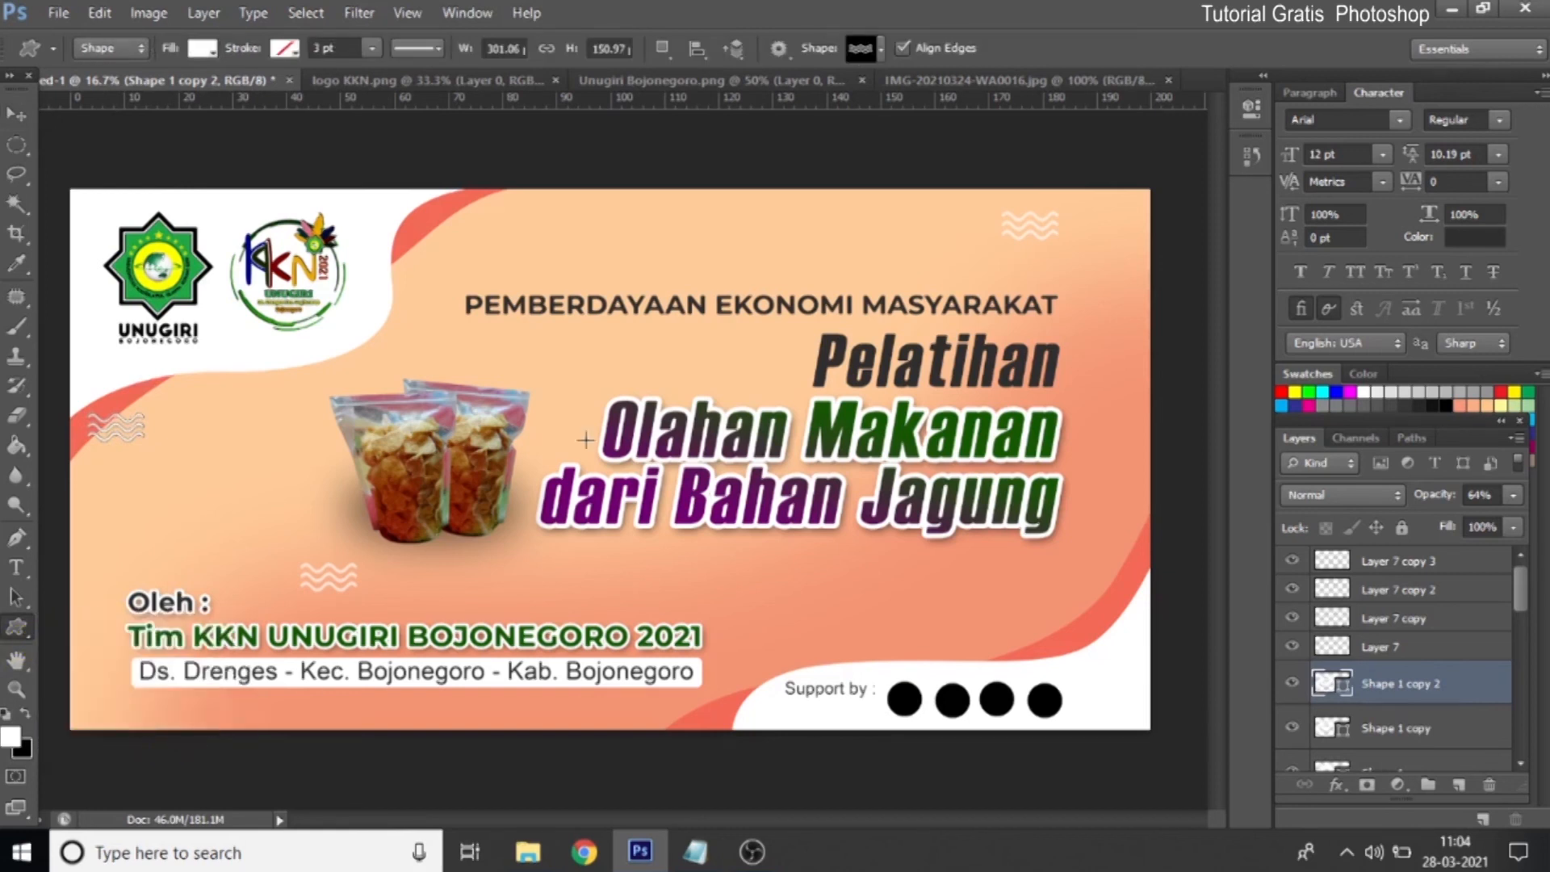
{"action": "left_click", "coordinate": [881, 48]}
{"action": "scroll", "coordinate": [1155, 305], "scroll_direction": "down", "scroll_amount": 3}
{"action": "scroll", "coordinate": [1154, 305], "scroll_direction": "down", "scroll_amount": 5}
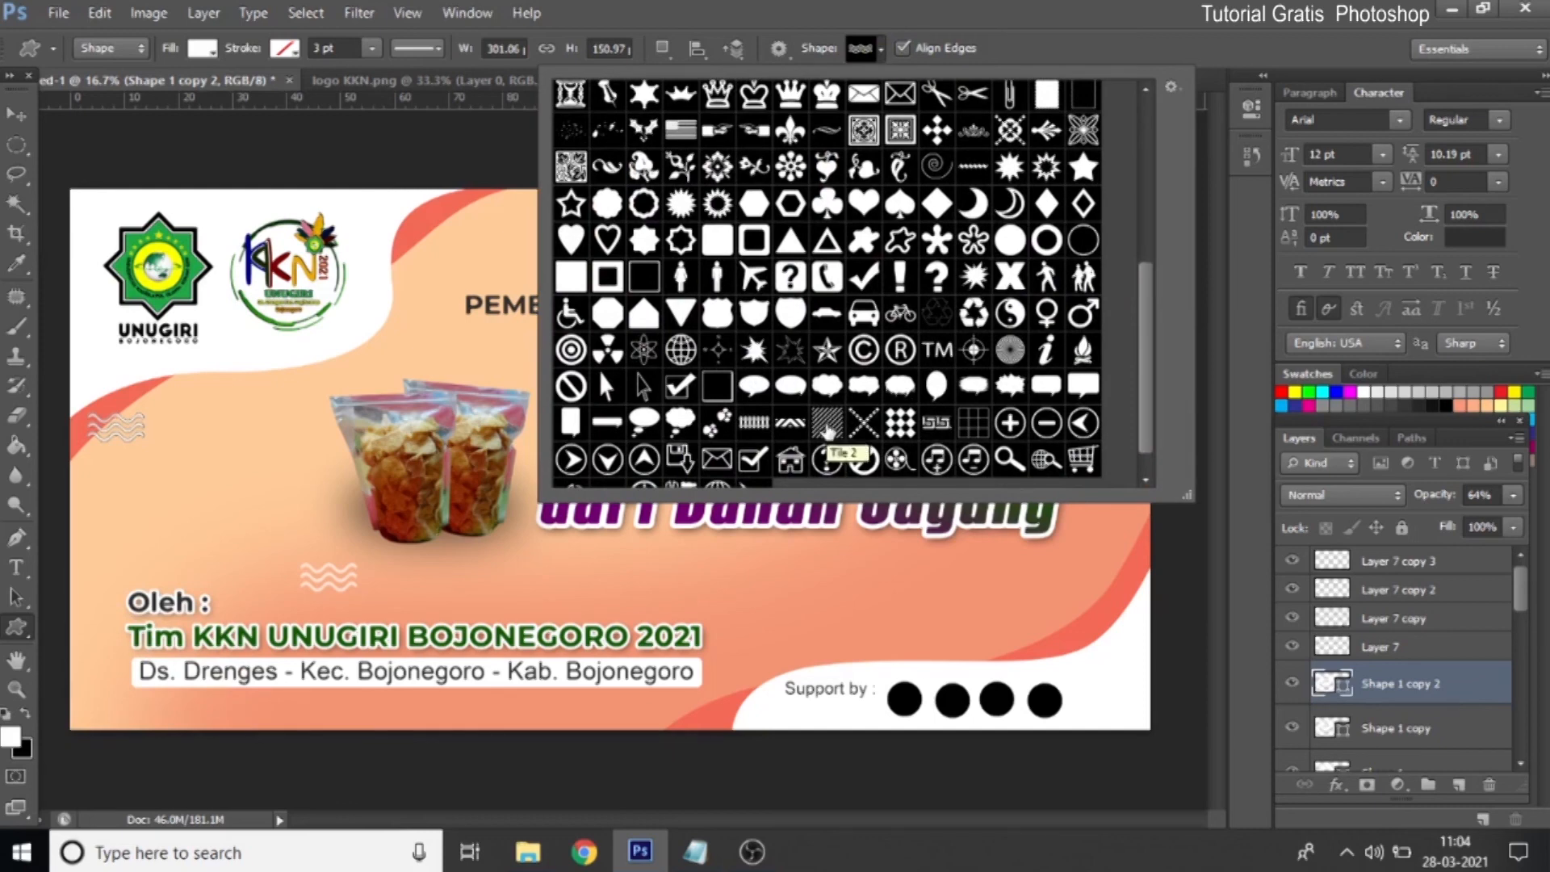
{"action": "left_click", "coordinate": [828, 430]}
{"action": "left_click", "coordinate": [827, 430]}
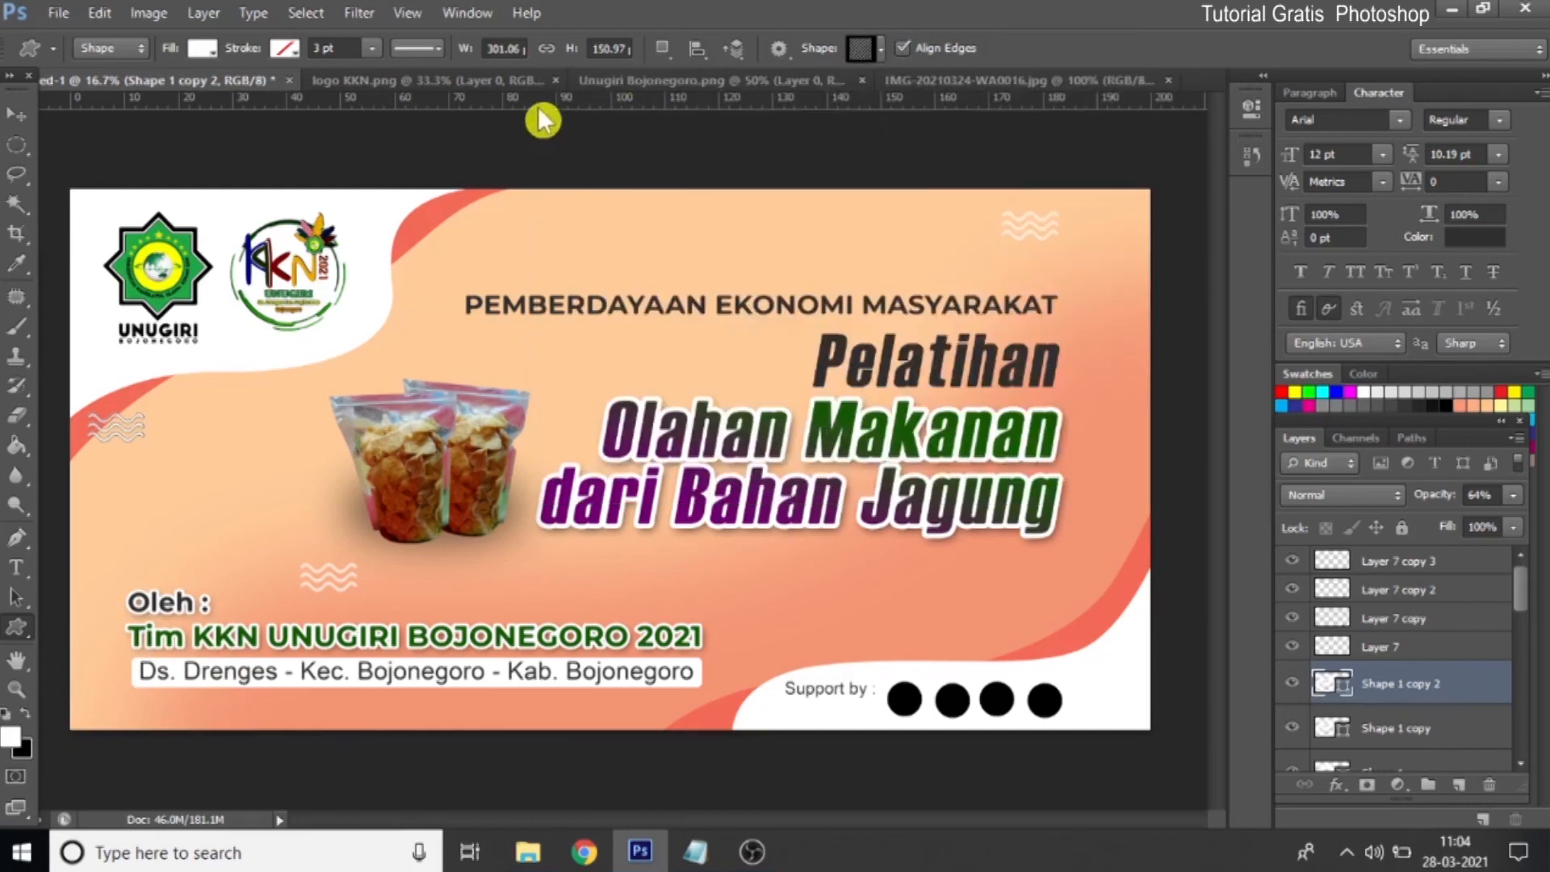
{"action": "left_click_drag", "start_coordinate": [478, 234], "coordinate": [527, 283]}
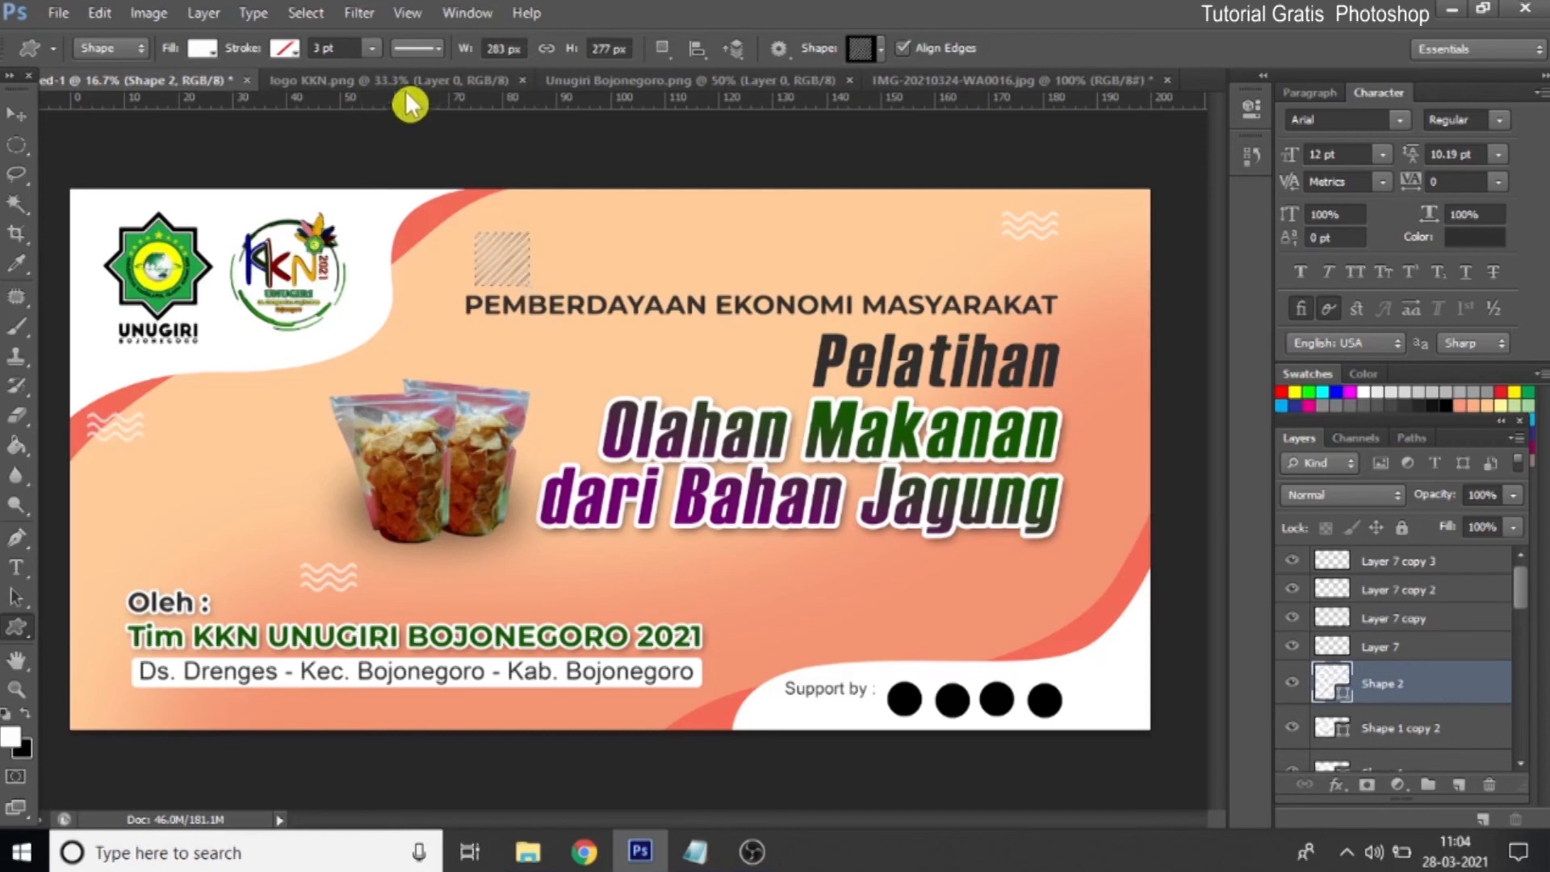
{"action": "left_click", "coordinate": [202, 49]}
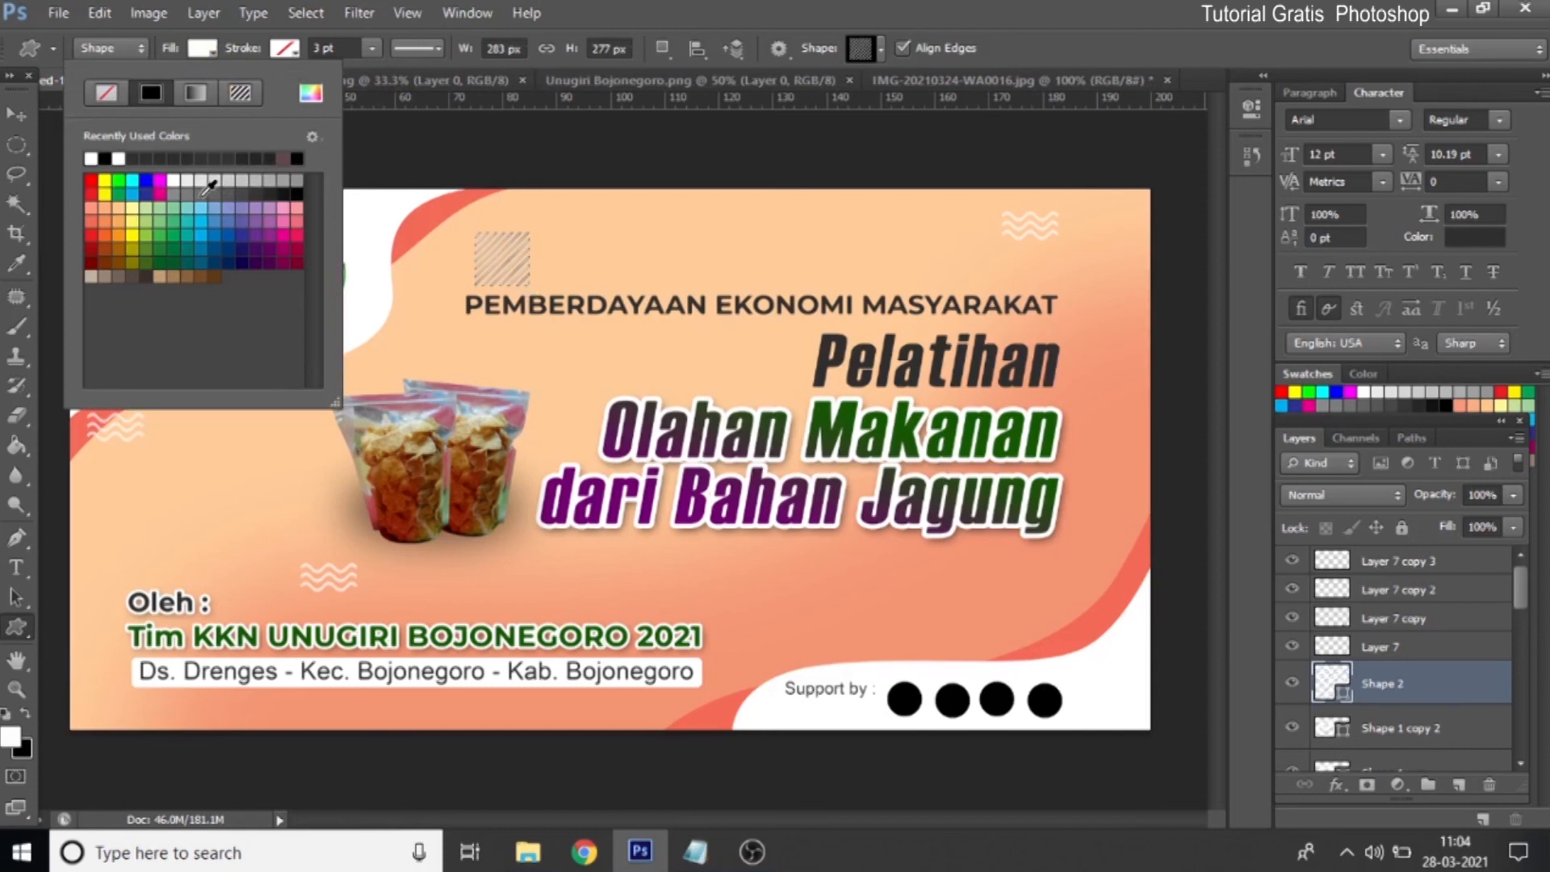
{"action": "left_click", "coordinate": [199, 193]}
Scale the striped shape to about 210 x 206 px beside the upper-left white curve and place a copy above the lower-right white corner
{"action": "left_click", "coordinate": [16, 114]}
{"action": "left_click_drag", "start_coordinate": [475, 275], "coordinate": [1077, 623]}
{"action": "key", "text": "ctrl+t"}
{"action": "key", "text": "Return"}
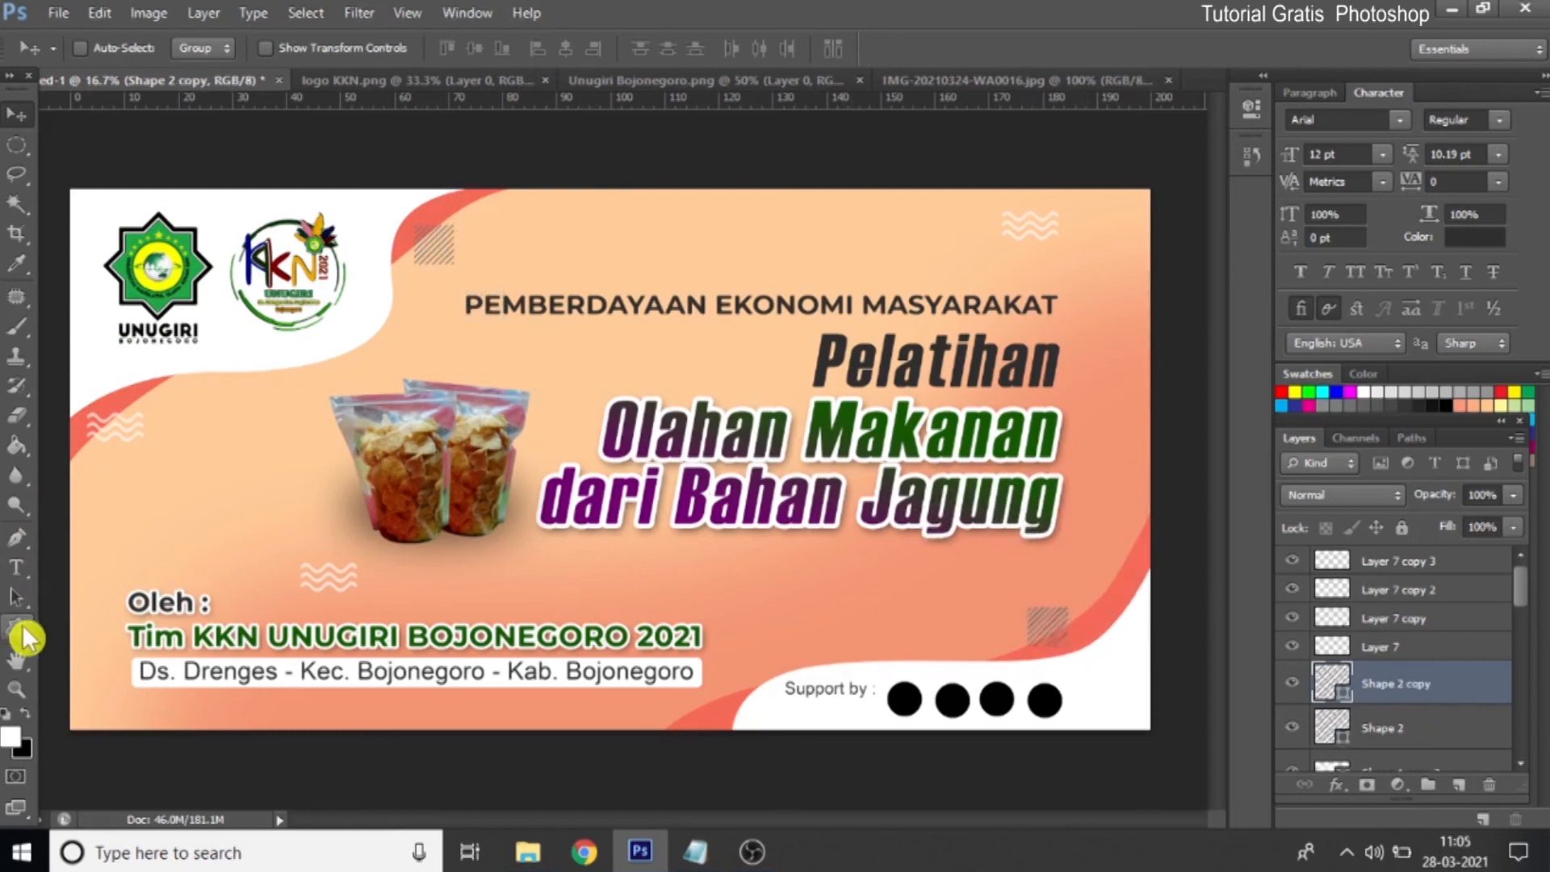
Draw a thin gray rounded rectangle line above the end of the heading and place a copy below it, offset to the right
{"action": "left_click", "coordinate": [16, 634]}
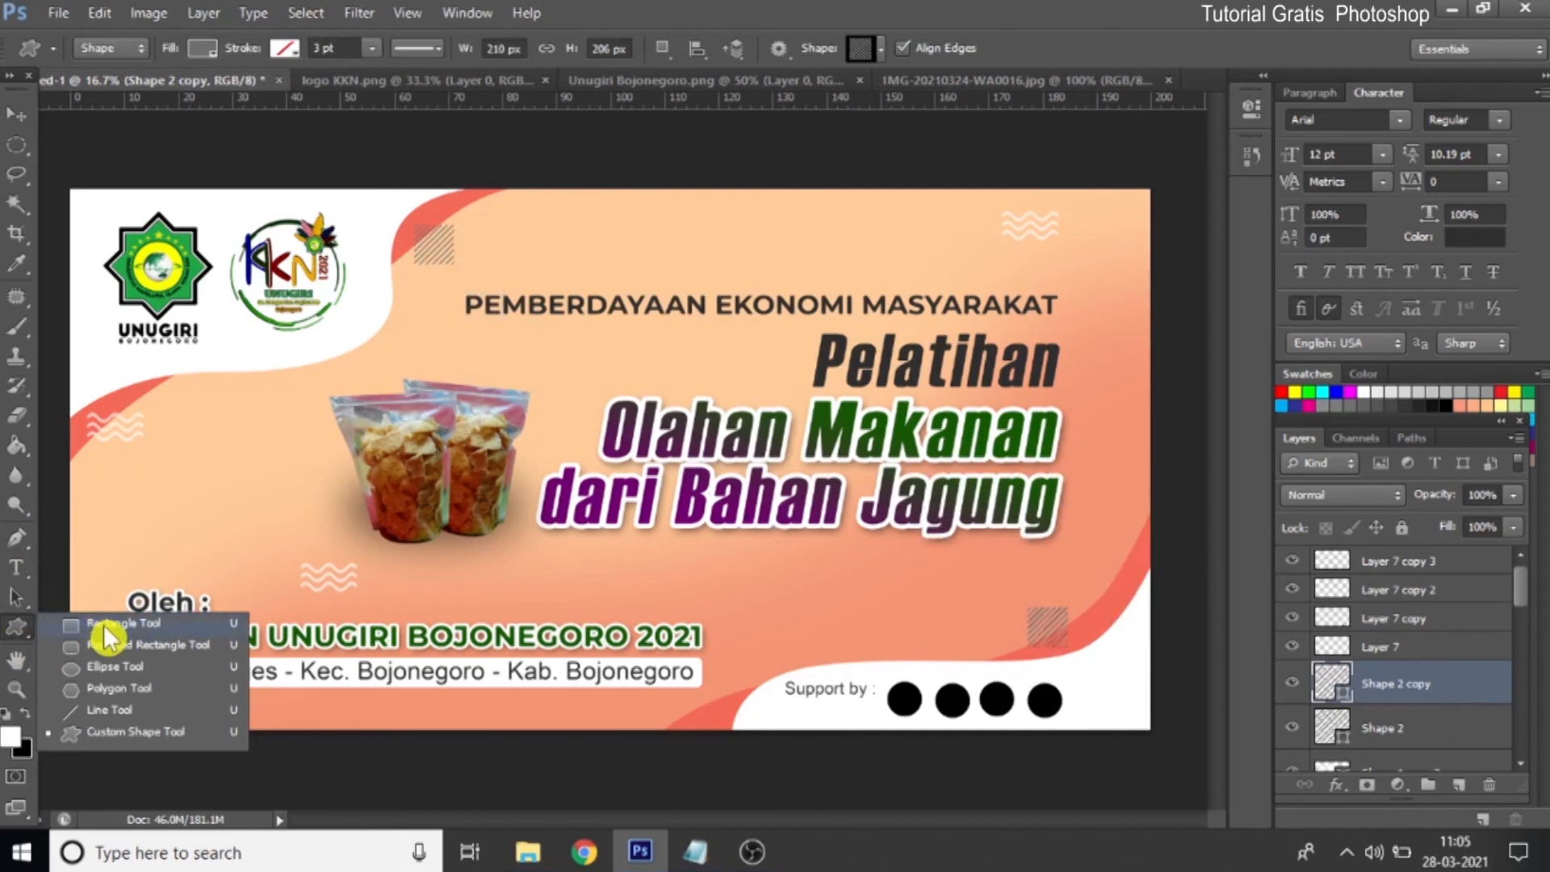
{"action": "left_click", "coordinate": [150, 645]}
{"action": "left_click_drag", "start_coordinate": [937, 263], "coordinate": [1023, 266]}
{"action": "left_click", "coordinate": [16, 114]}
{"action": "left_click_drag", "start_coordinate": [1005, 284], "coordinate": [1016, 293]}
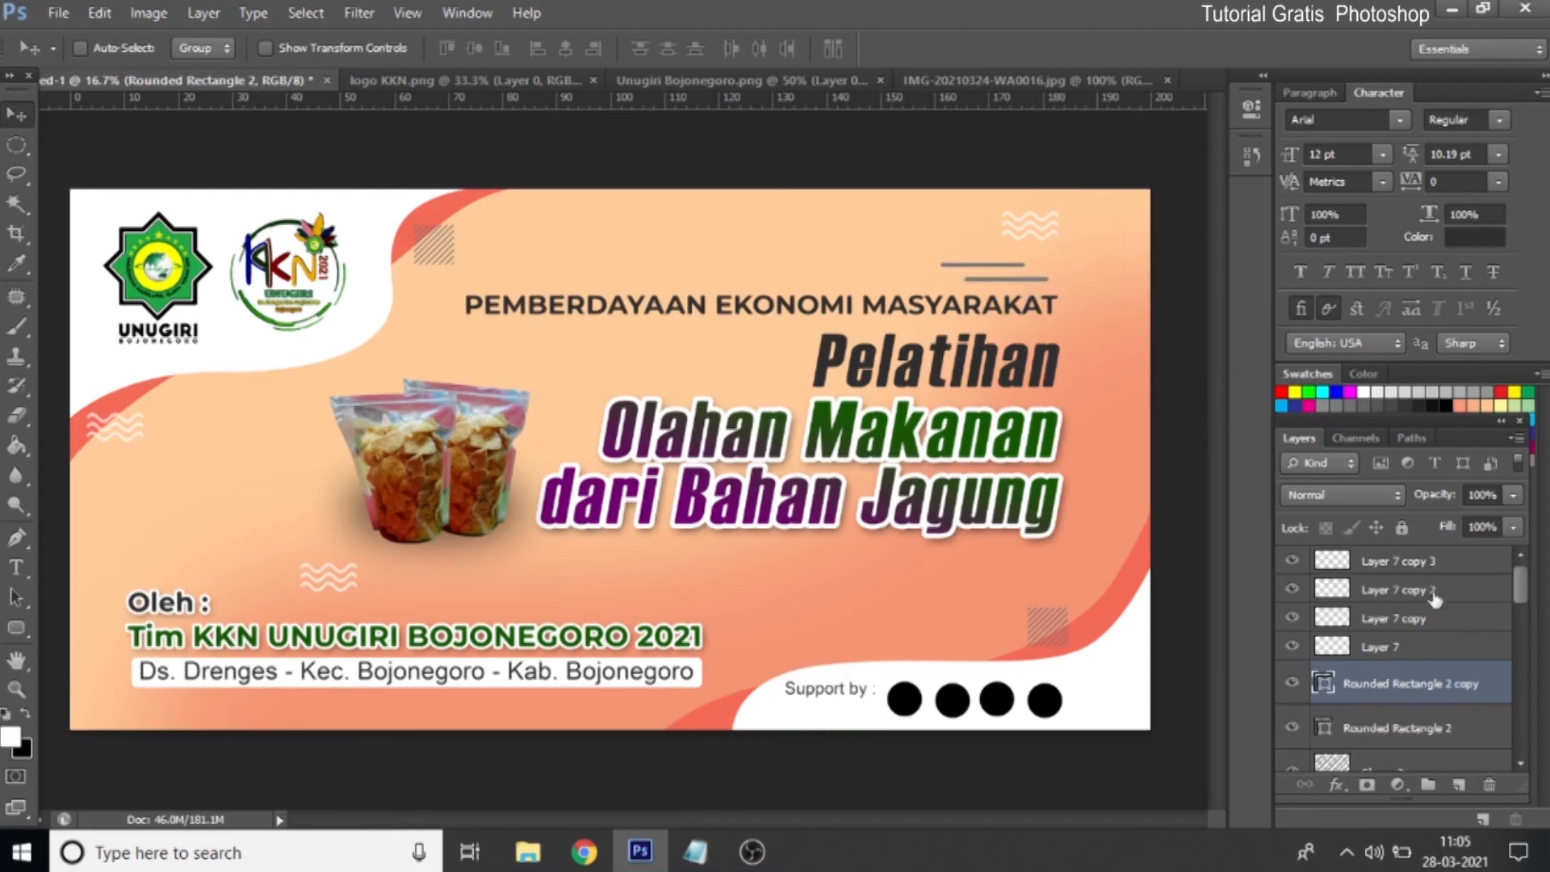
Merge the two thin rounded rectangle line layers into one shape layer
{"action": "left_click", "coordinate": [1404, 730], "text": "shift"}
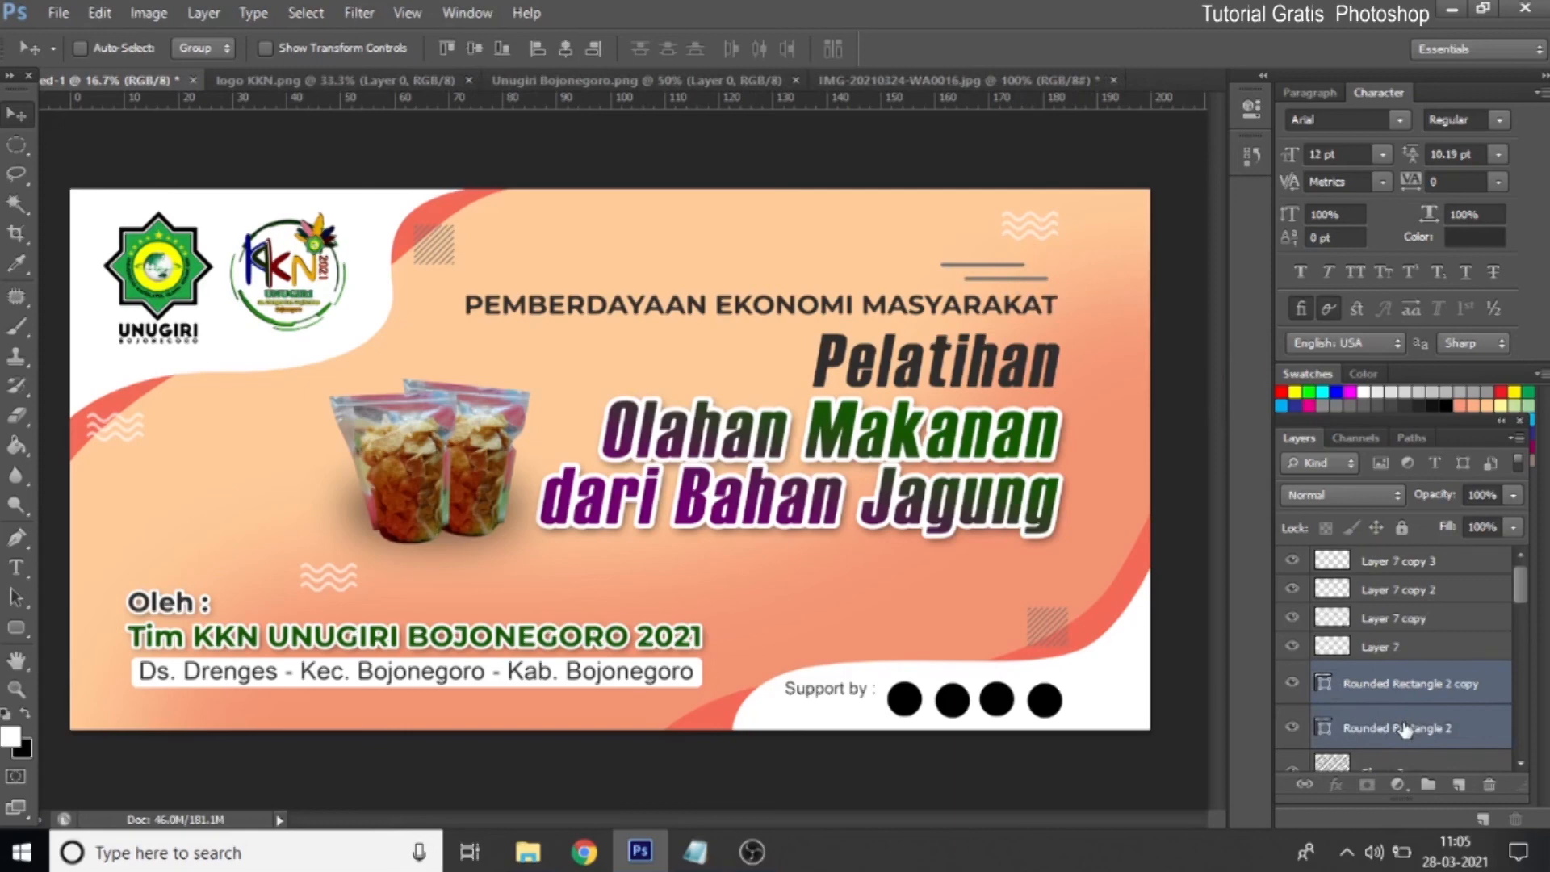
{"action": "right_click", "coordinate": [1405, 730]}
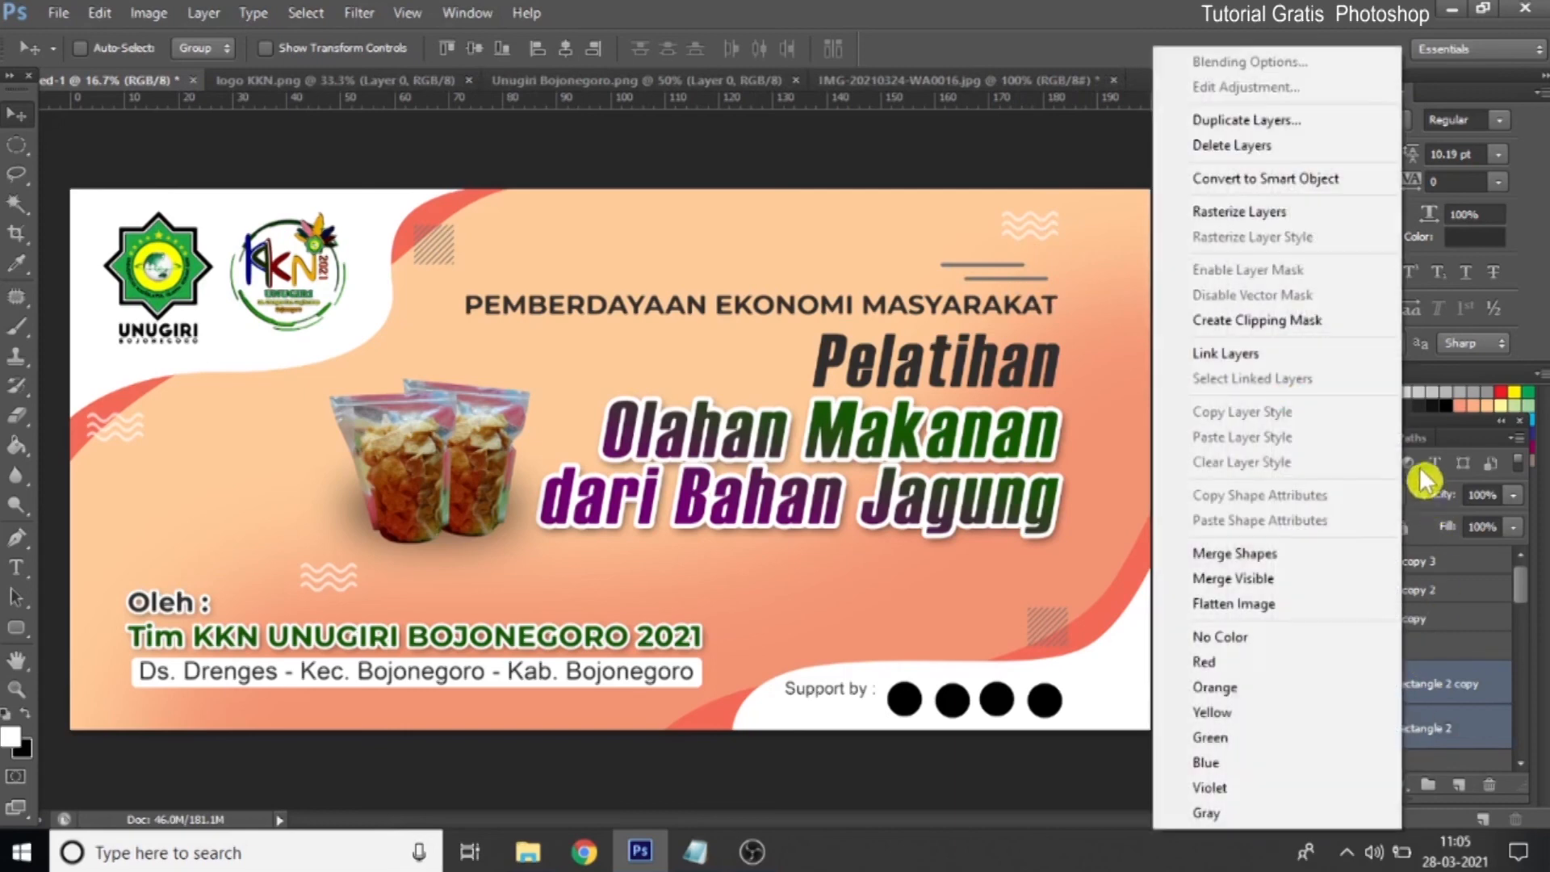
{"action": "left_click", "coordinate": [1313, 558]}
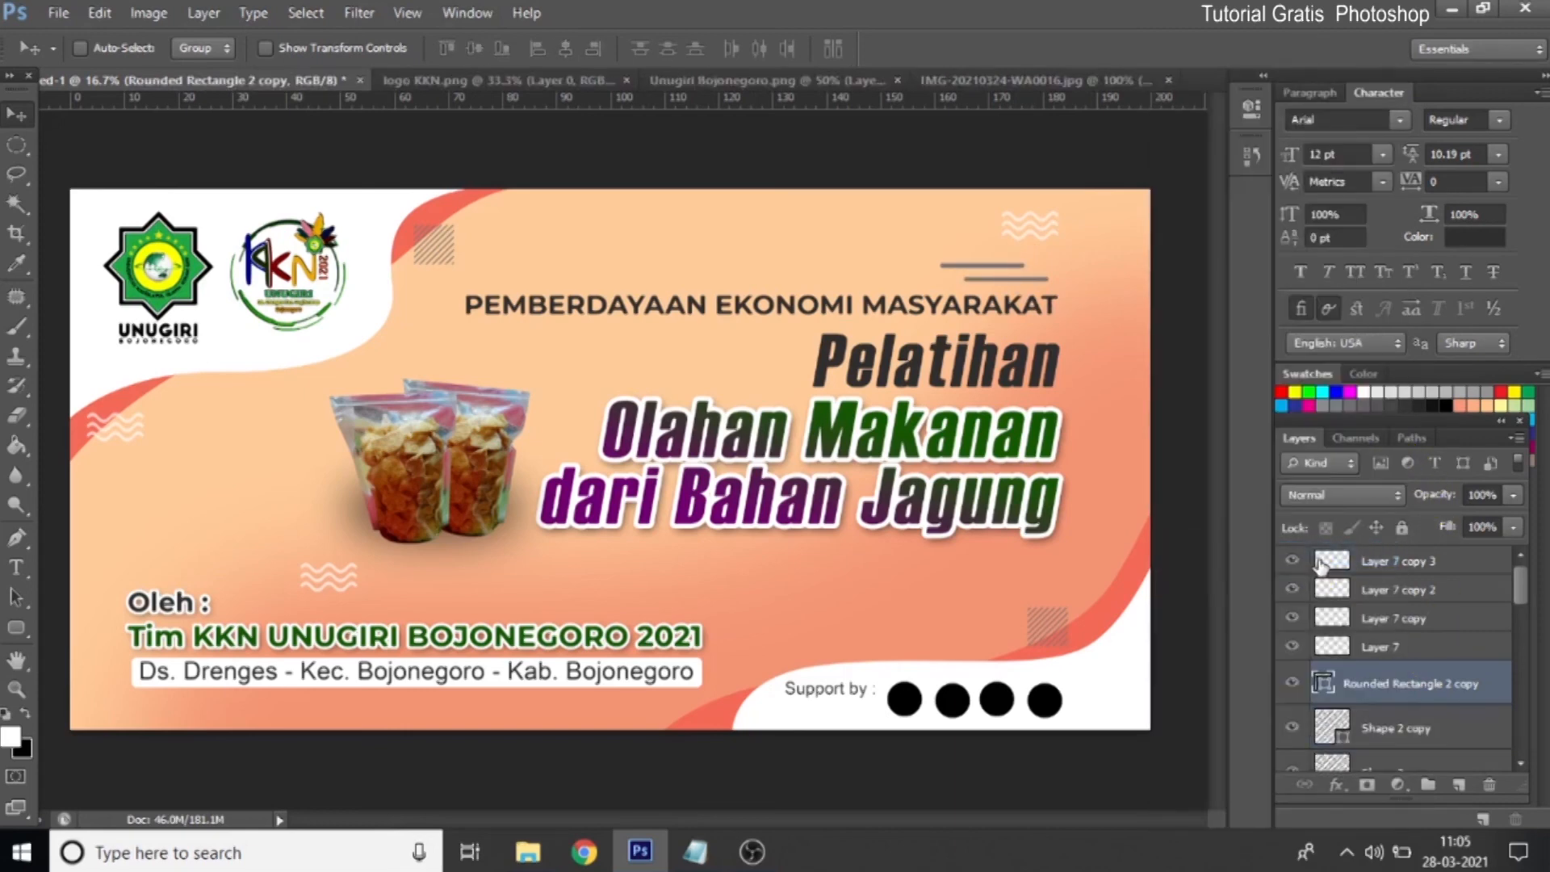
Shrink the line pair at the canvas's right edge and place copies above the pouches and above the "Support by :" text
{"action": "left_click_drag", "start_coordinate": [1005, 277], "coordinate": [1166, 301]}
{"action": "key", "text": "ctrl+t"}
{"action": "left_click", "coordinate": [1143, 48]}
{"action": "left_click_drag", "start_coordinate": [724, 362], "coordinate": [509, 376]}
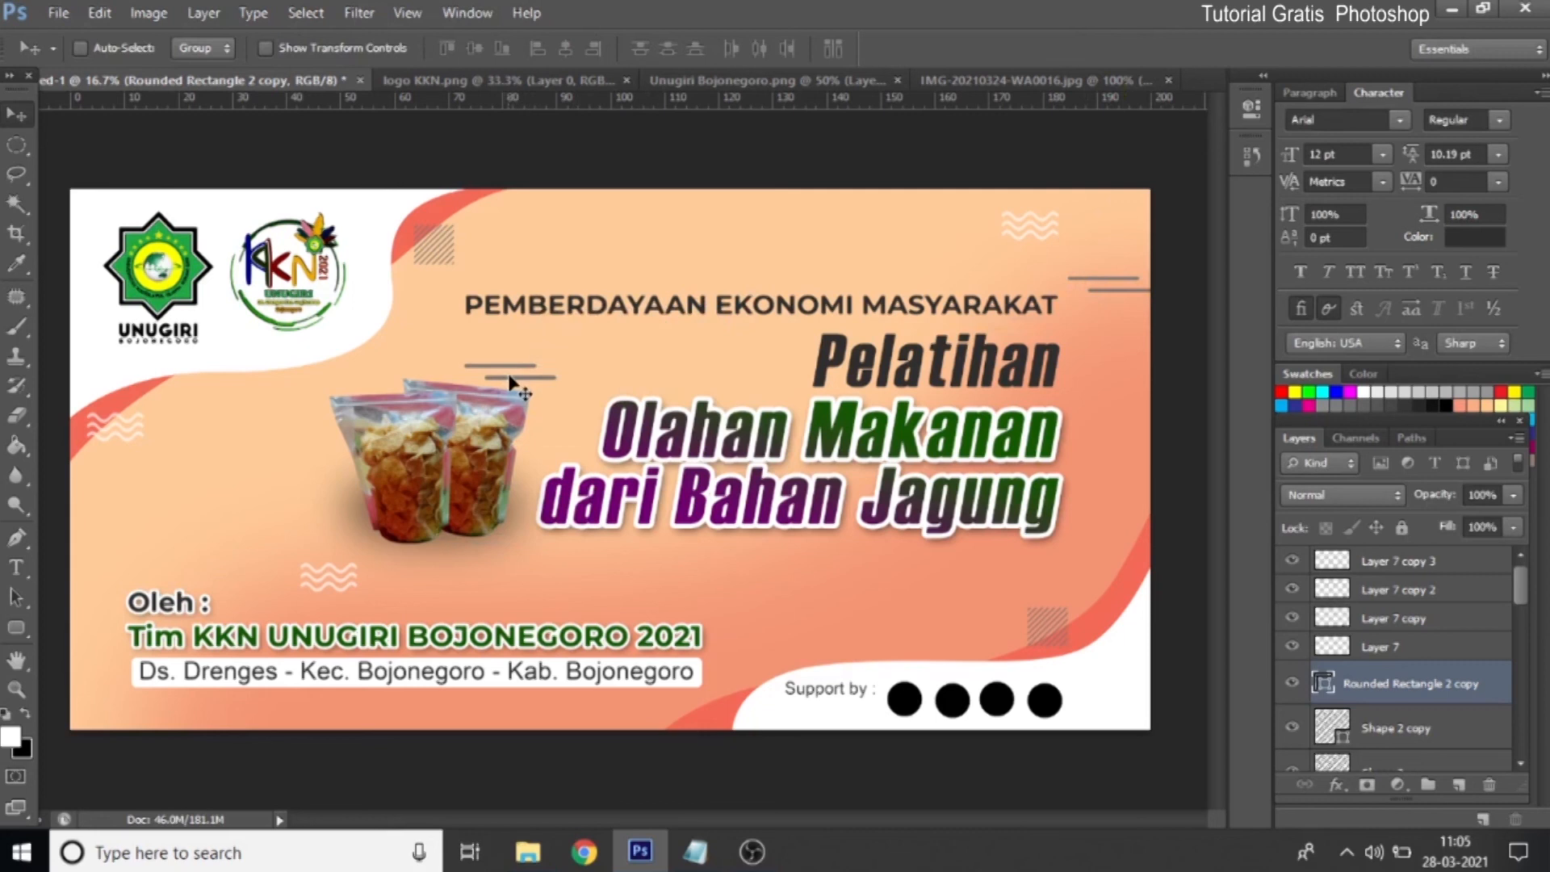
{"action": "key", "text": "ctrl+j"}
{"action": "left_click_drag", "start_coordinate": [901, 616], "coordinate": [854, 664]}
{"action": "key", "text": "ctrl+j"}
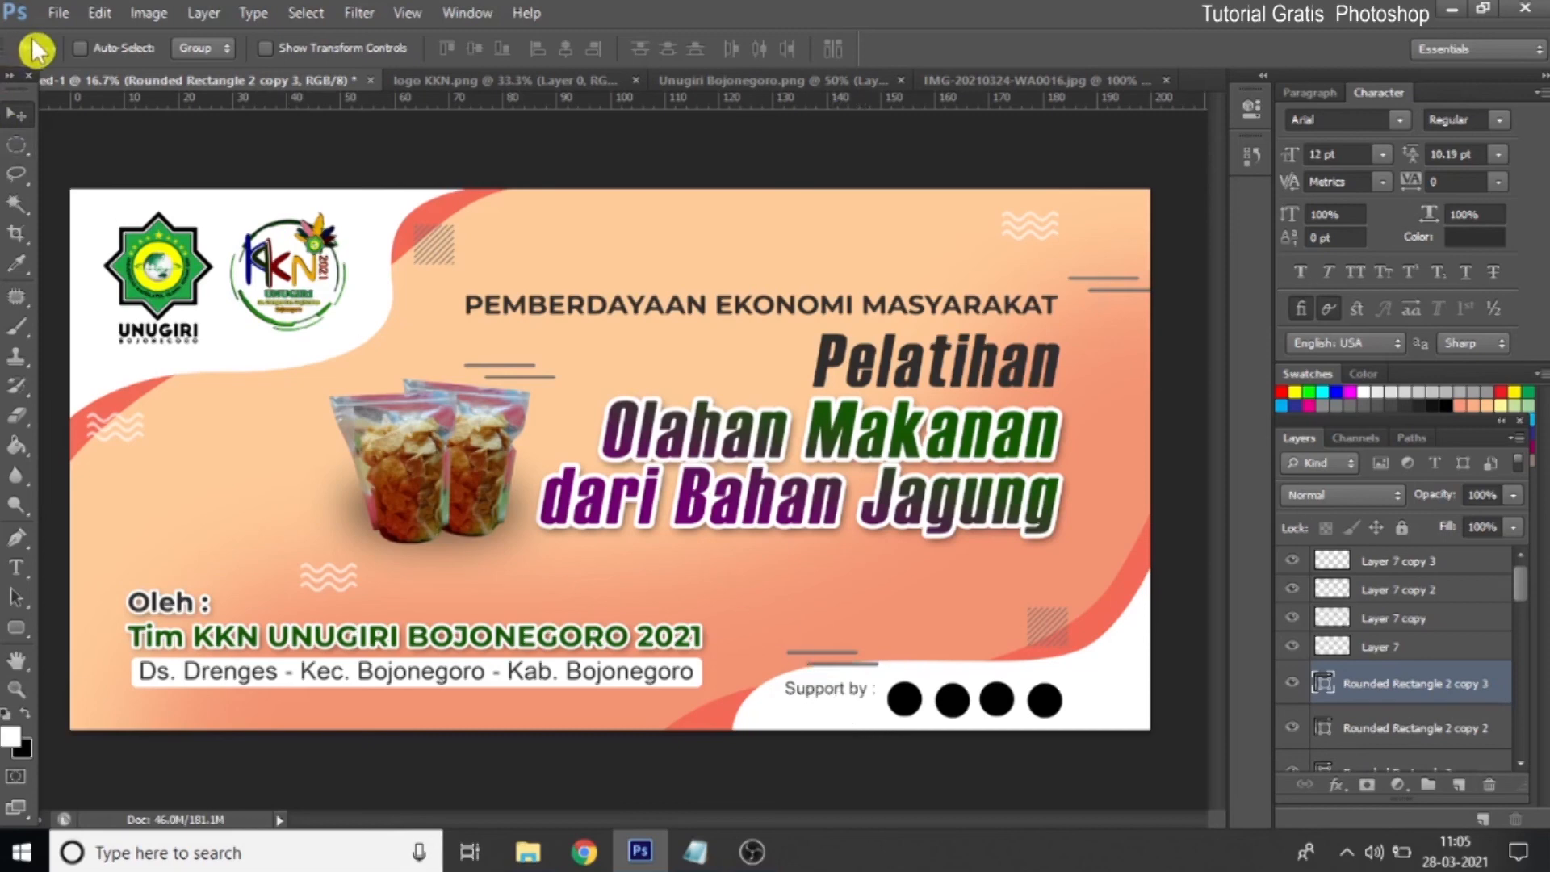
Save the layered design as backdrop pelatihan.psd in the Pictures folder with Maximize Compatibility on
{"action": "left_click", "coordinate": [58, 13]}
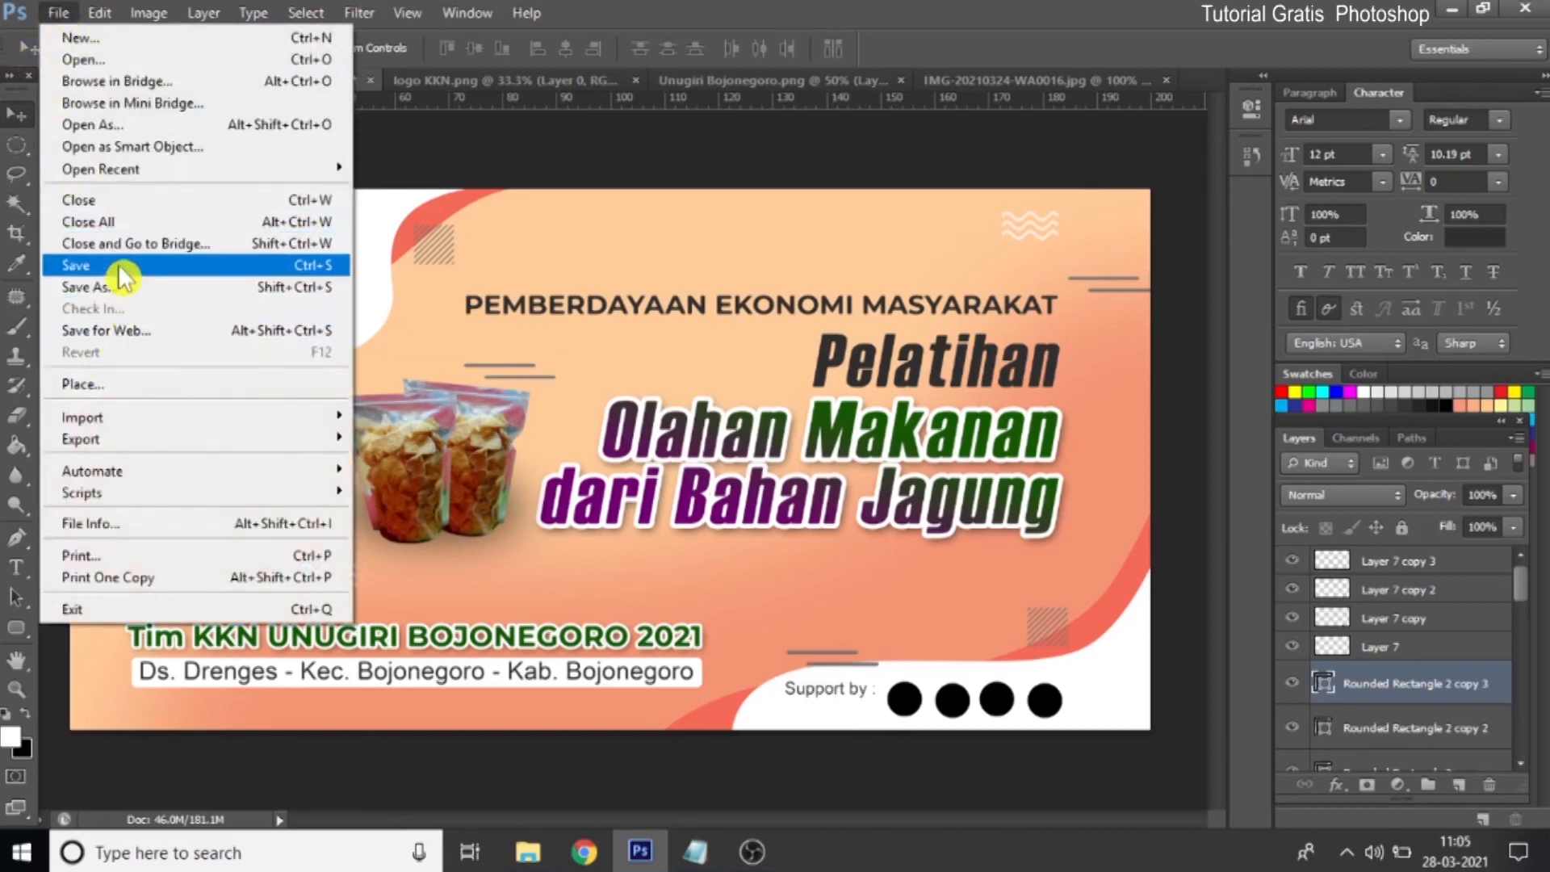
{"action": "left_click", "coordinate": [327, 265]}
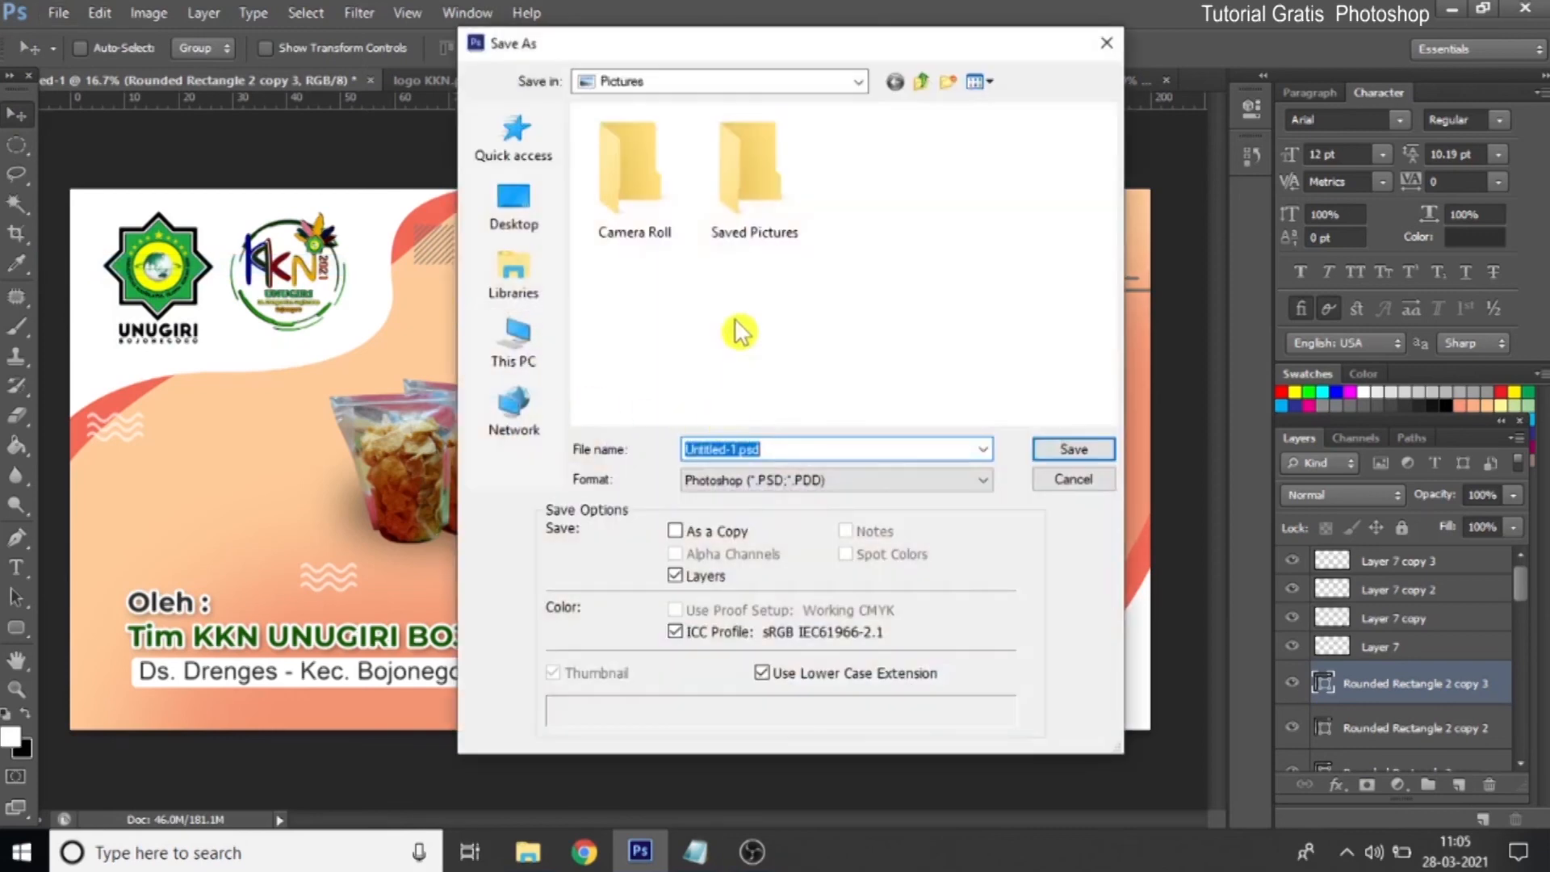
{"action": "left_click", "coordinate": [810, 95]}
{"action": "left_click", "coordinate": [757, 88]}
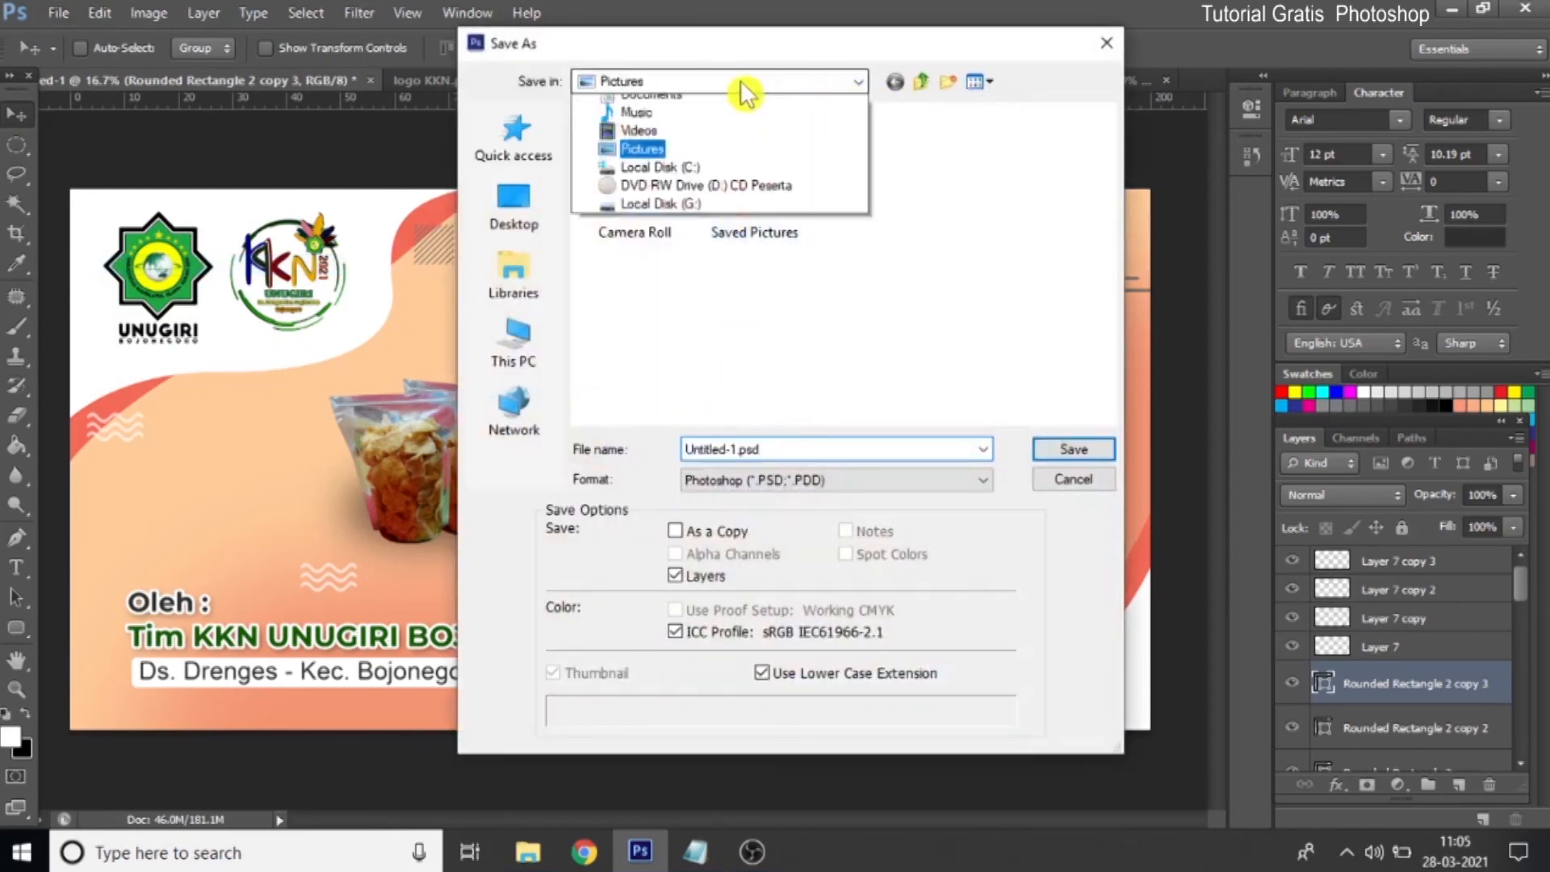
{"action": "left_click", "coordinate": [937, 134]}
{"action": "left_click", "coordinate": [788, 454]}
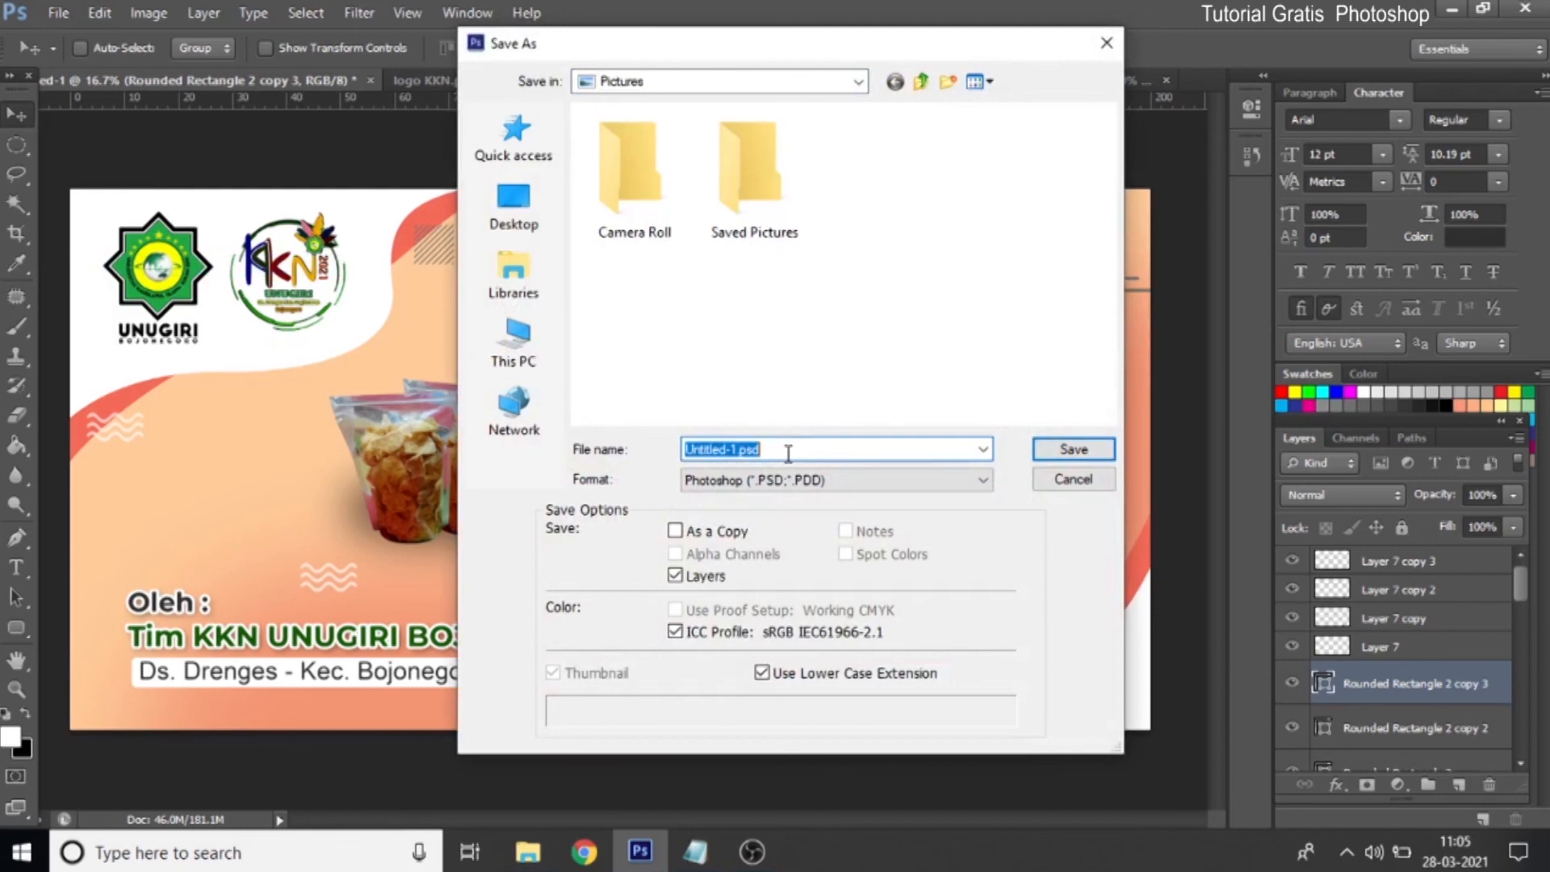
{"action": "type", "text": "dr"}
{"action": "key", "text": "Return"}
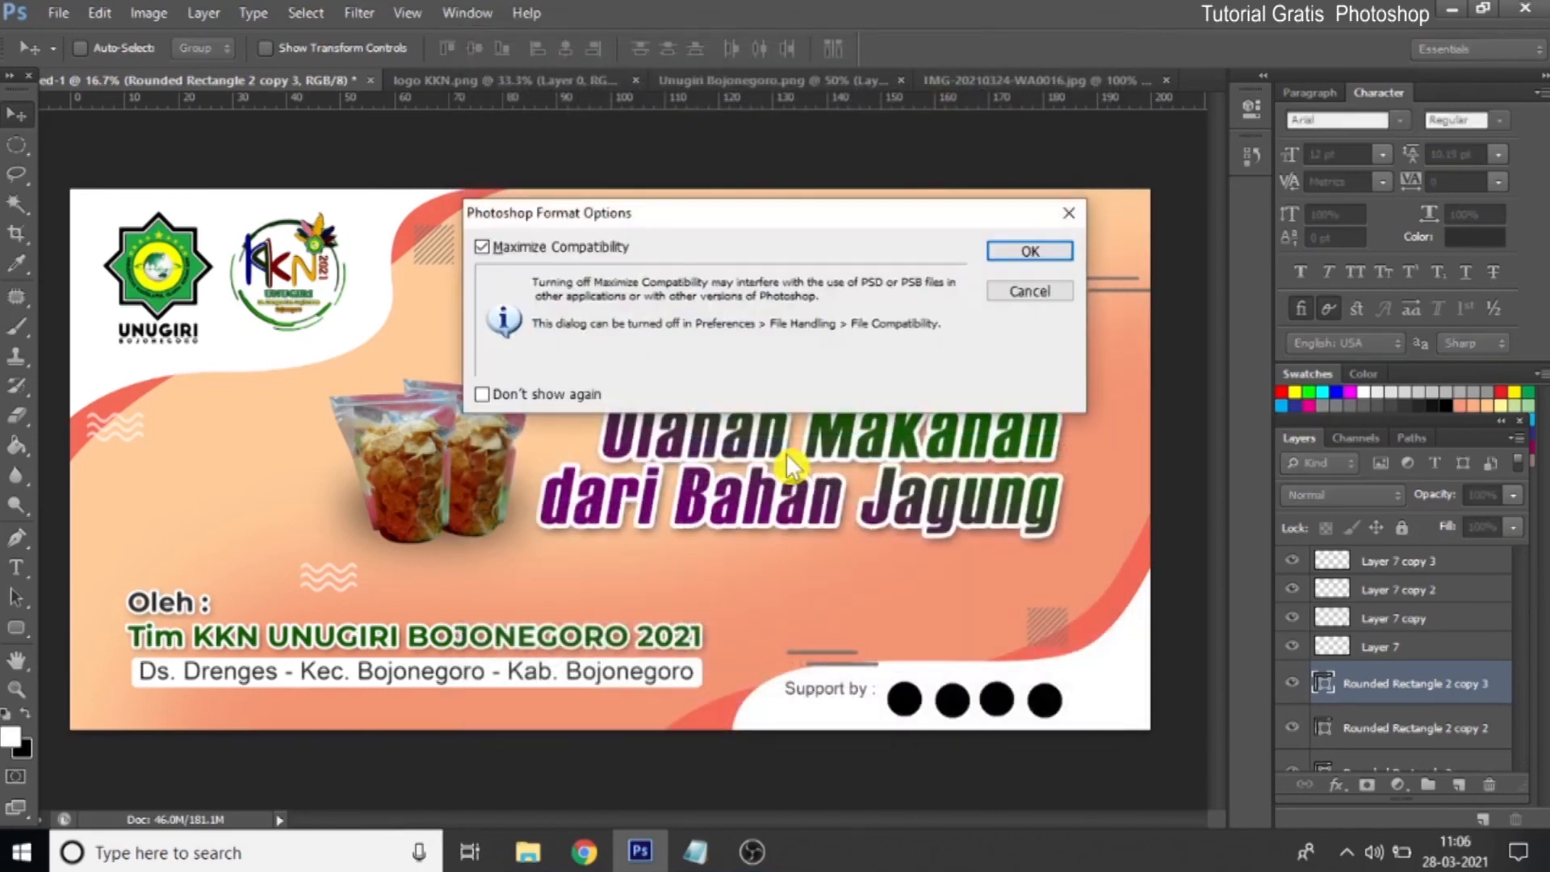
{"action": "key", "text": "Return"}
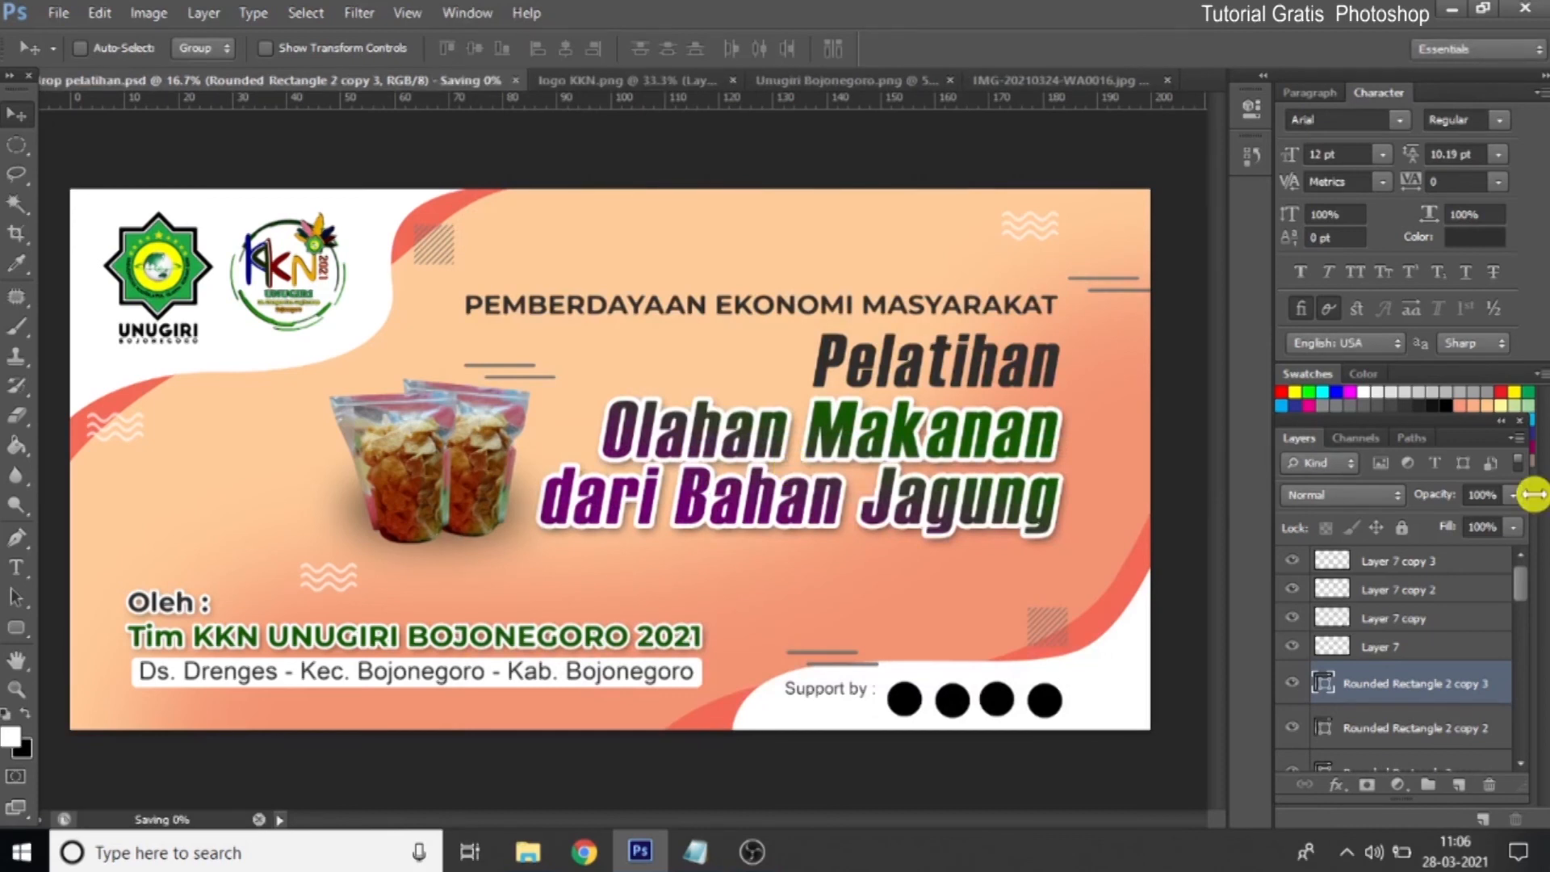
Flatten the image and save it as backdrop pelatihan.jpg in Pictures, with JPEG quality 10 (Maximum) and Baseline ("Standard")
{"action": "left_click", "coordinate": [1517, 441]}
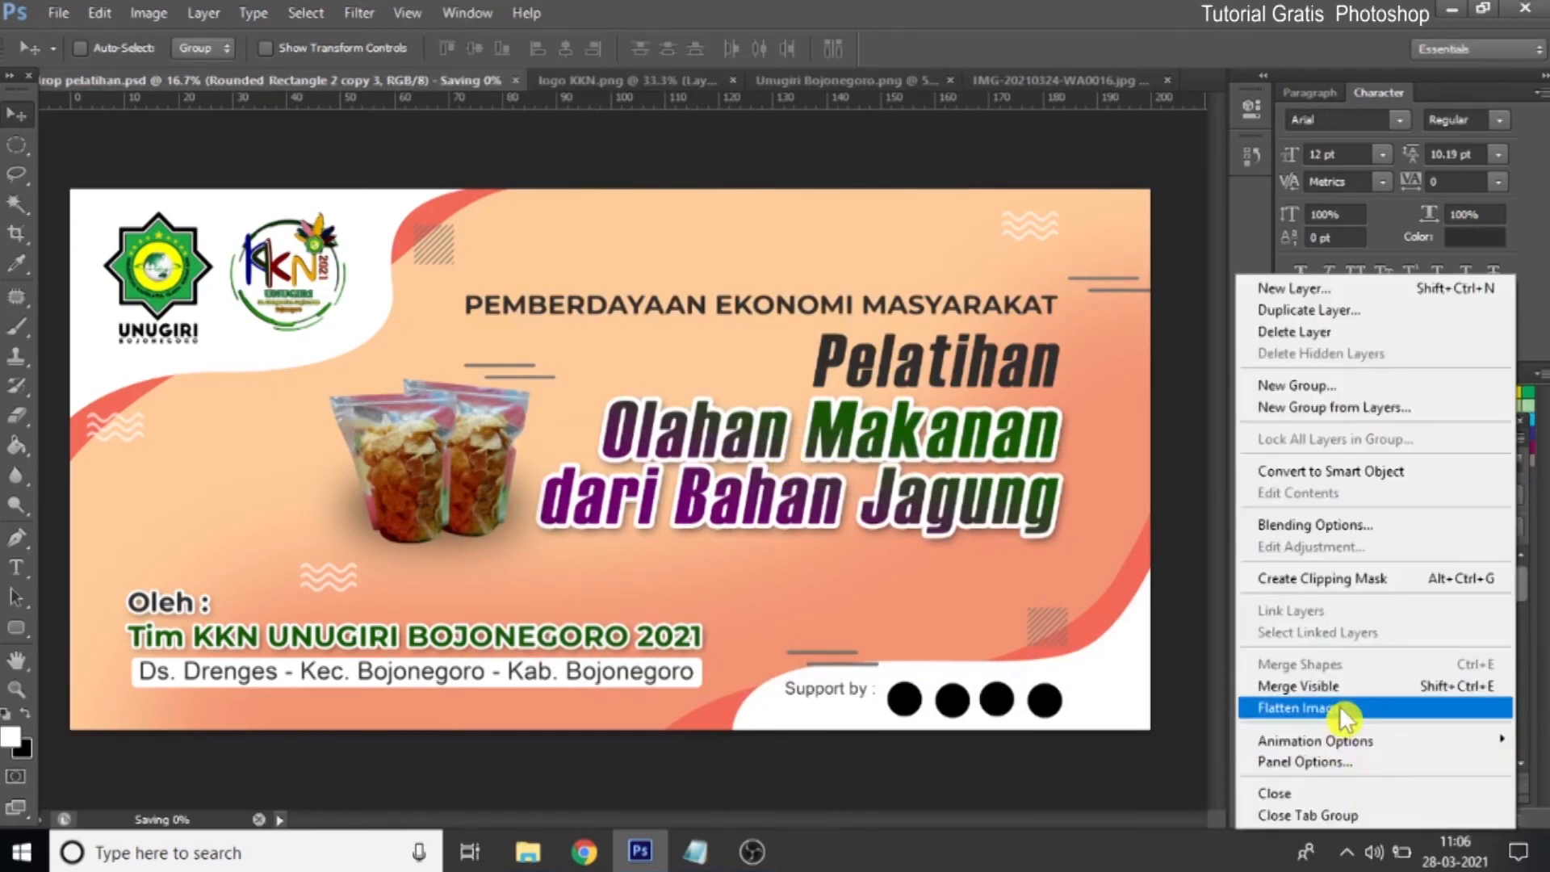
{"action": "left_click", "coordinate": [1338, 697]}
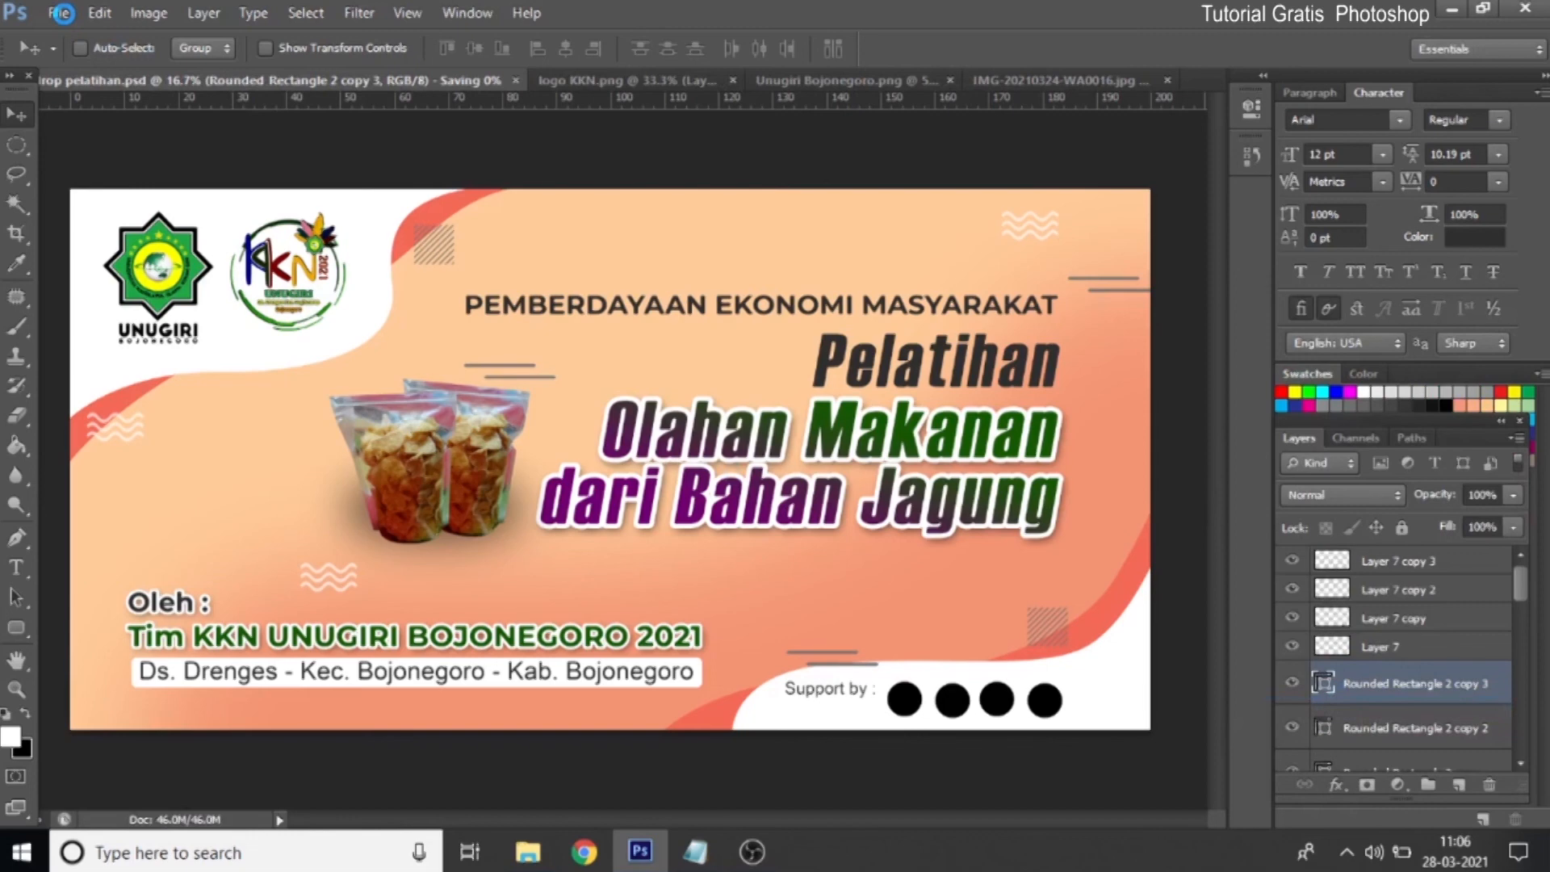
{"action": "left_click", "coordinate": [58, 15]}
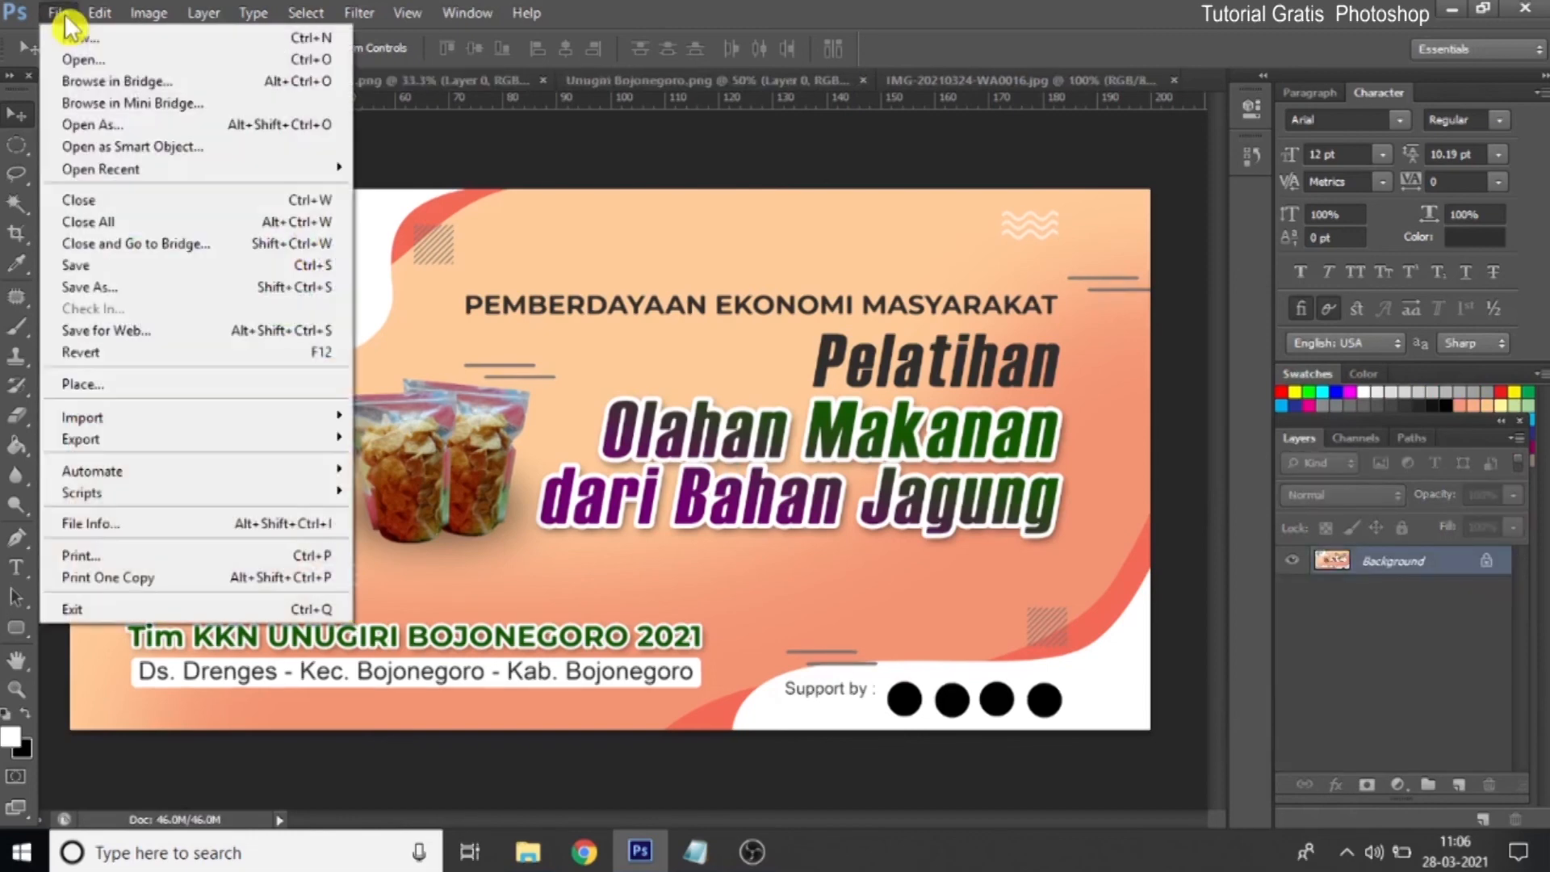
{"action": "left_click", "coordinate": [135, 292]}
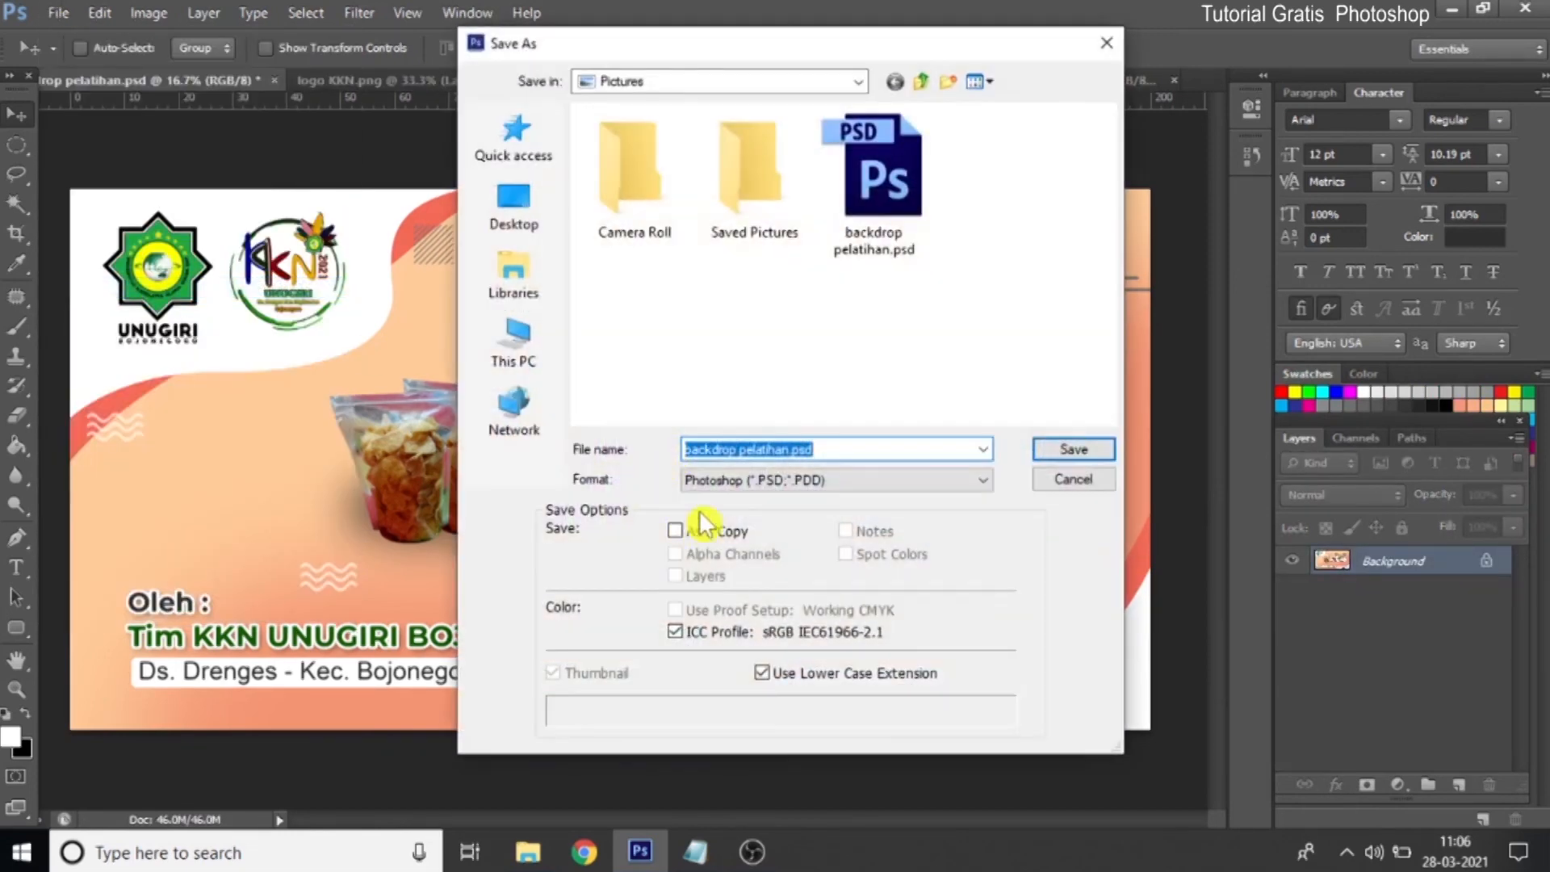
{"action": "left_click", "coordinate": [717, 481]}
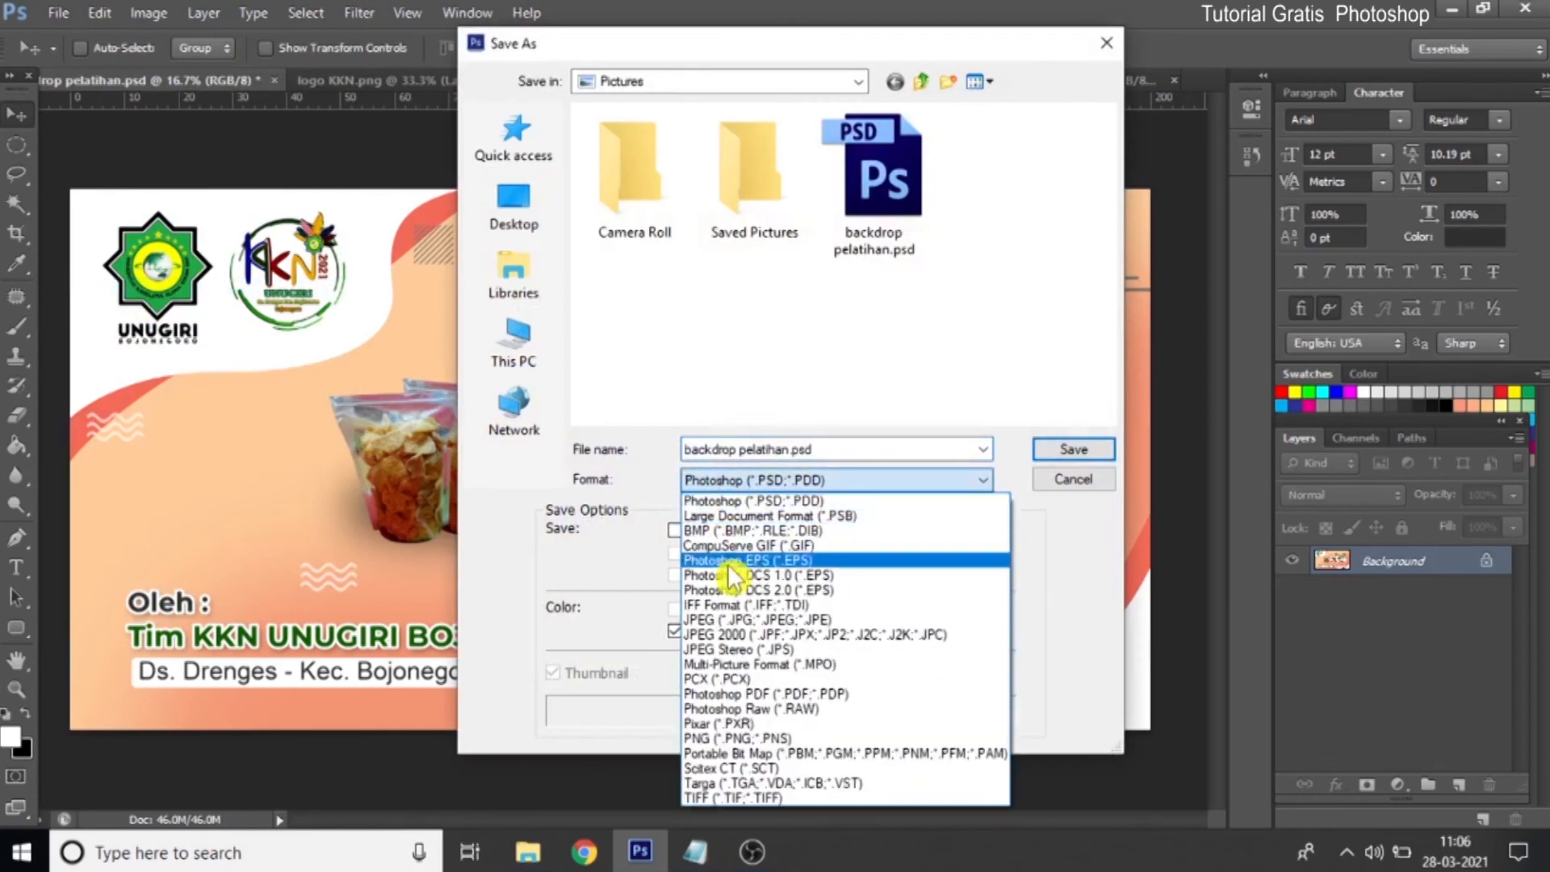
{"action": "left_click", "coordinate": [737, 631]}
{"action": "left_click", "coordinate": [1111, 444]}
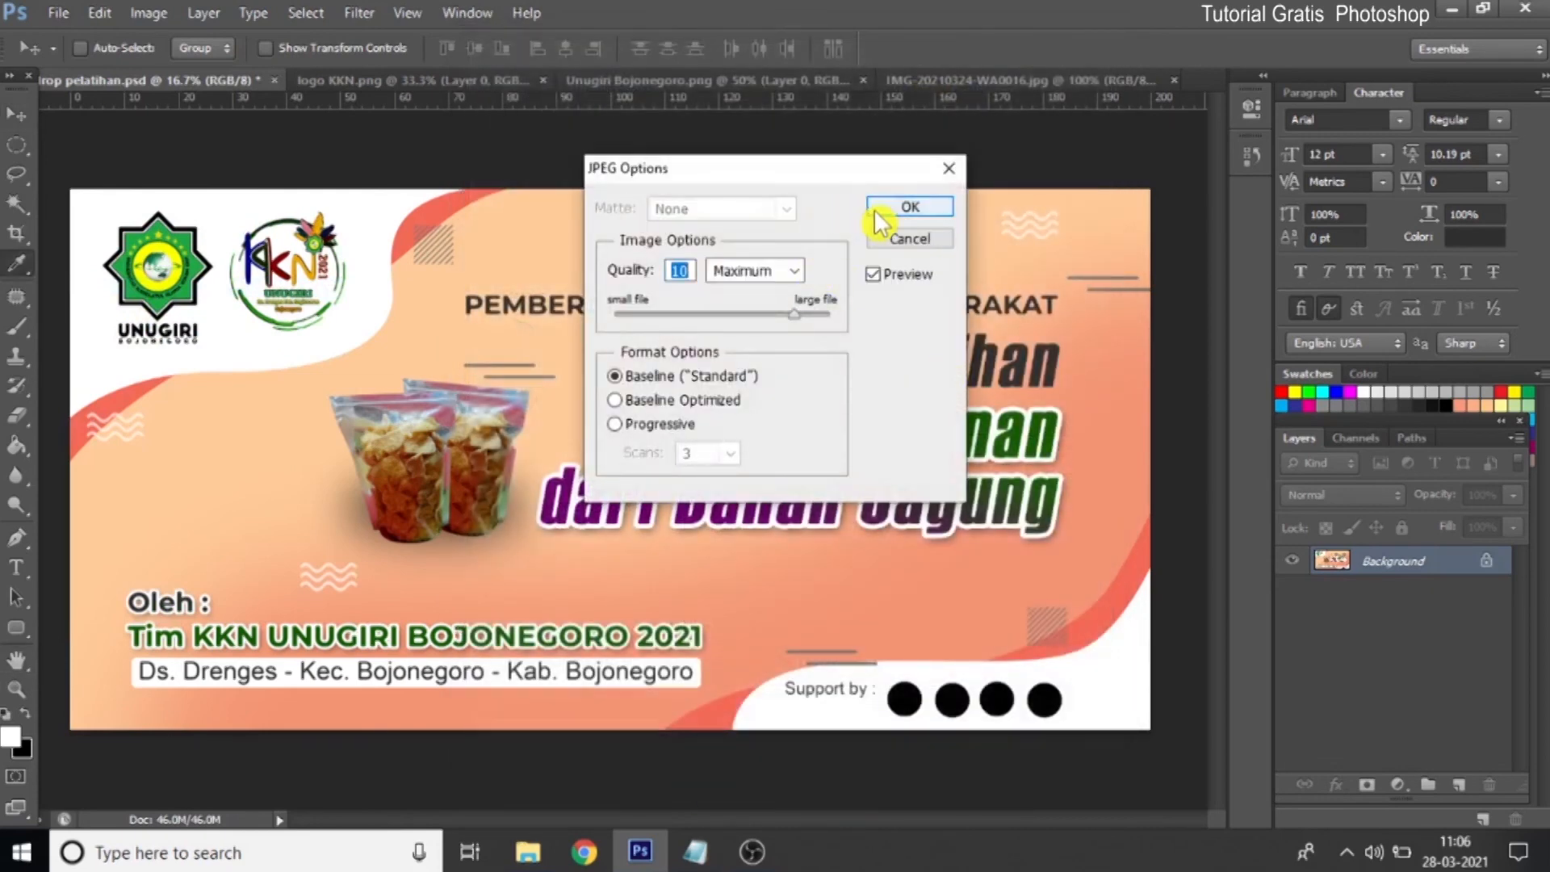
{"action": "left_click", "coordinate": [877, 212]}
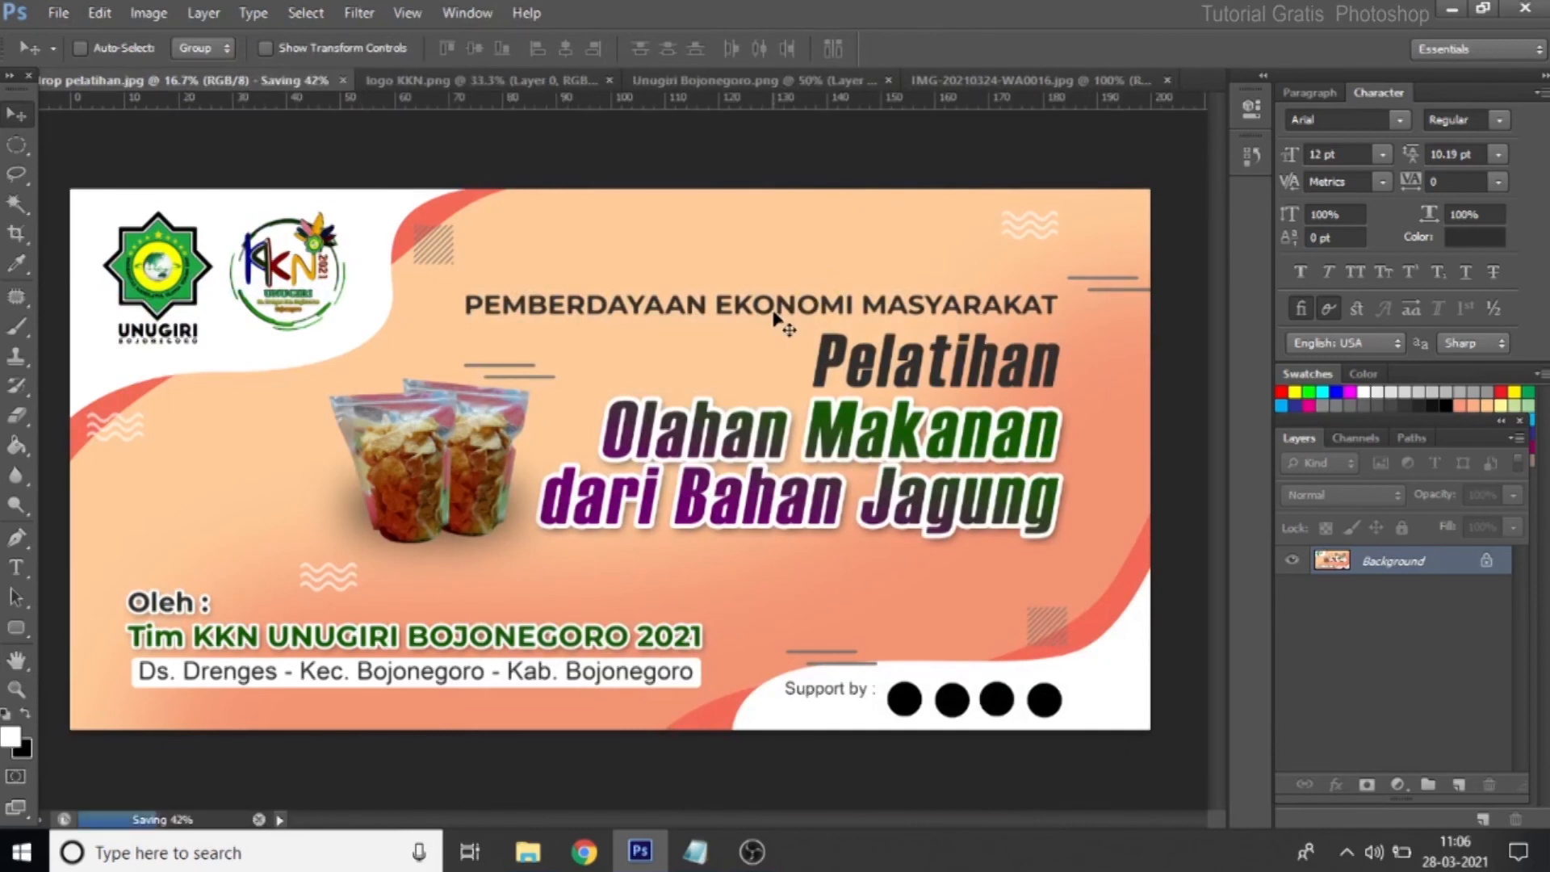